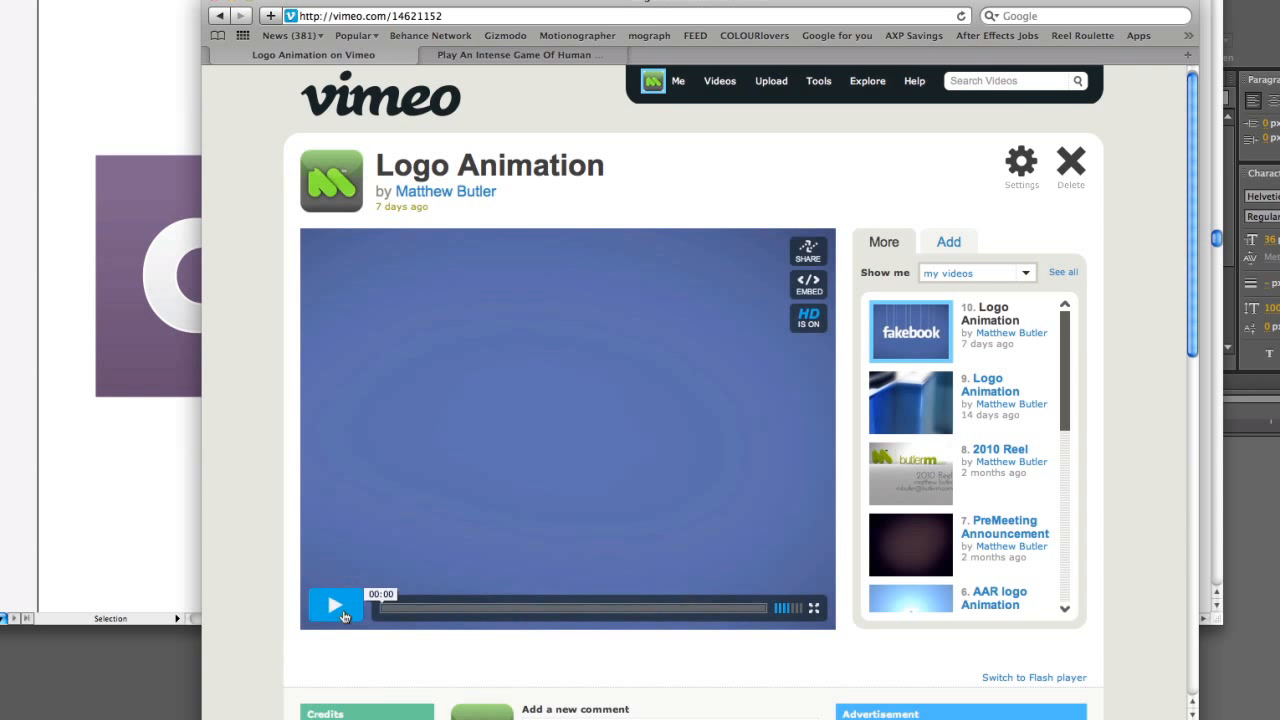
# Play the fakebook logo animation, replay its string section, and pause it near the end
pyautogui.click(344, 613)
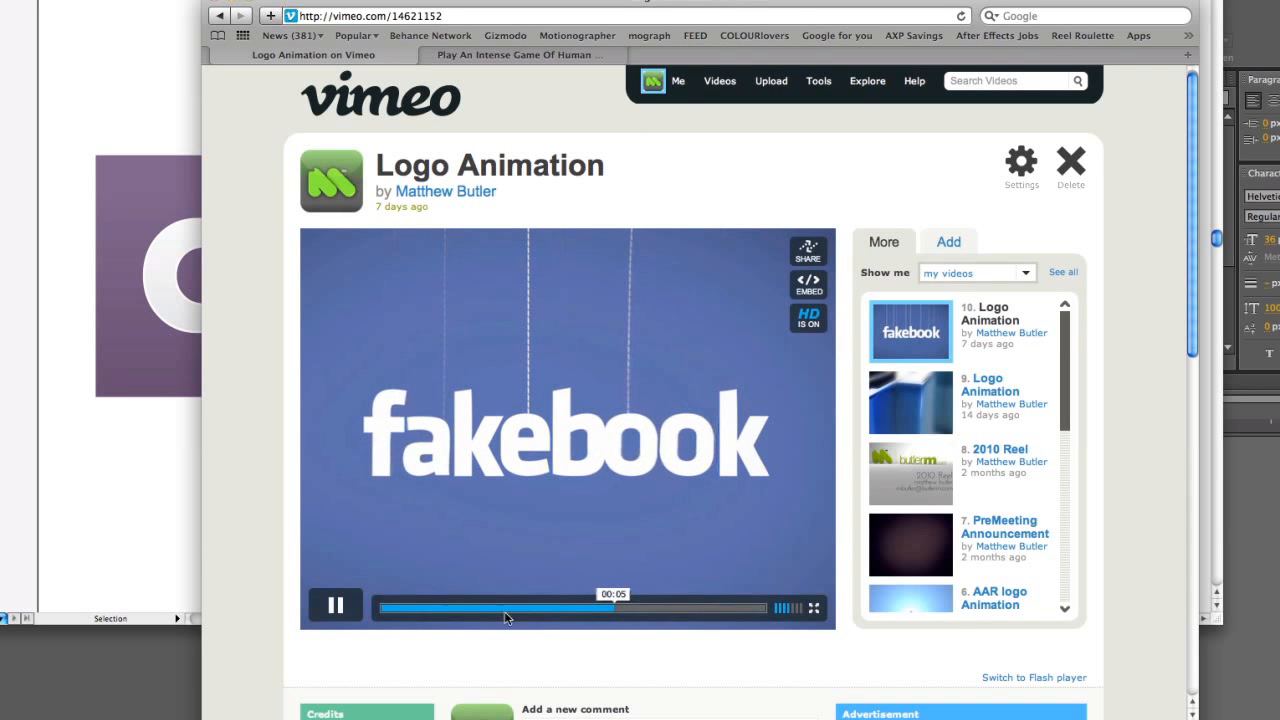
pyautogui.moveTo(658, 607); pyautogui.dragTo(472, 600)
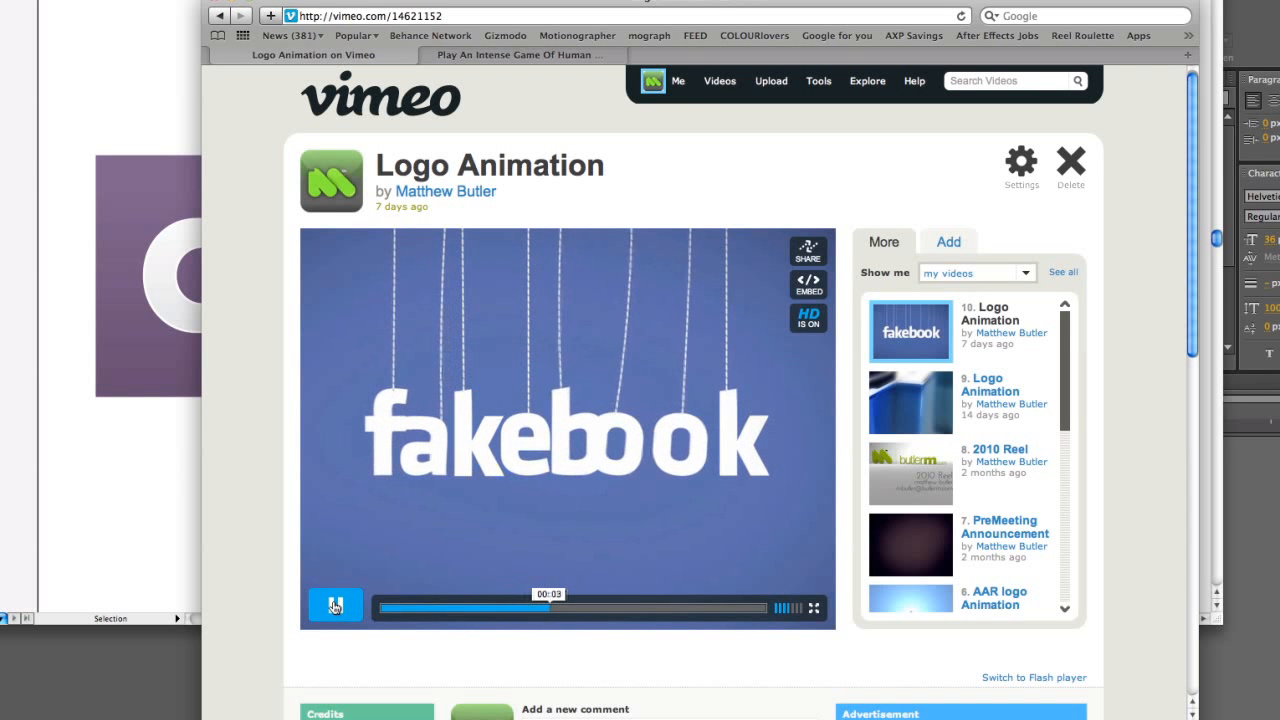
pyautogui.moveTo(338, 606)
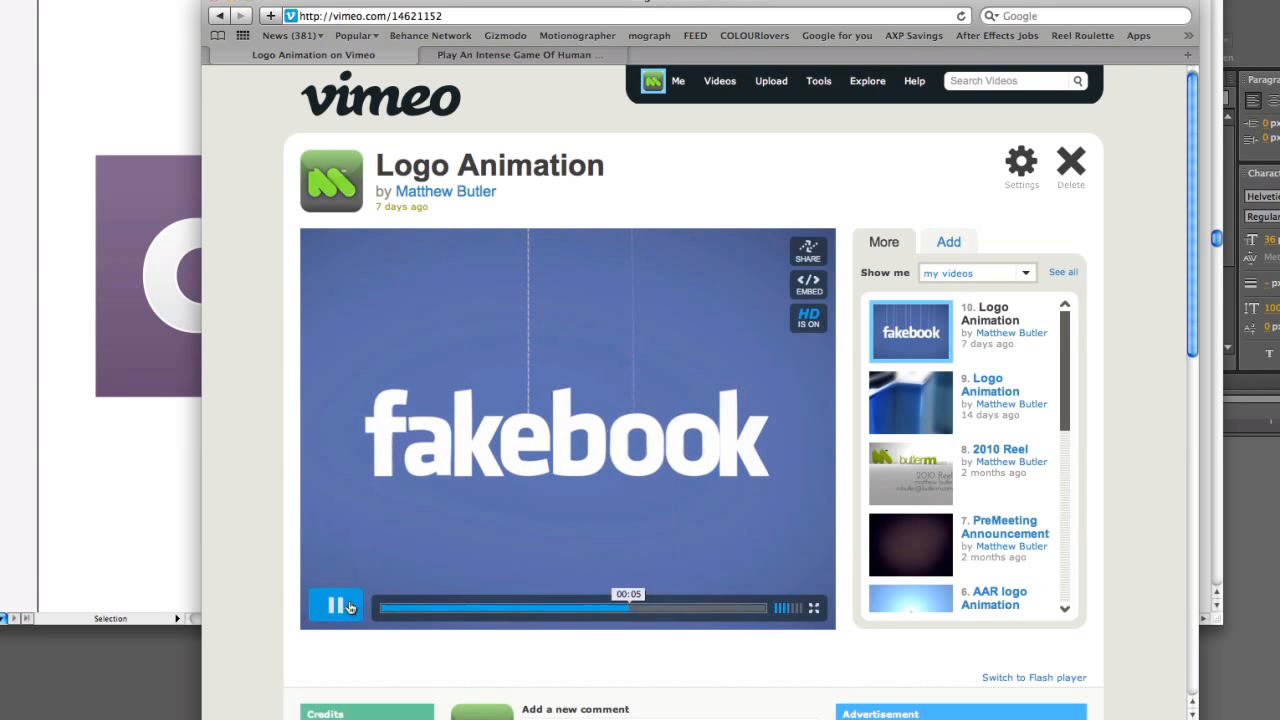
pyautogui.click(340, 608)
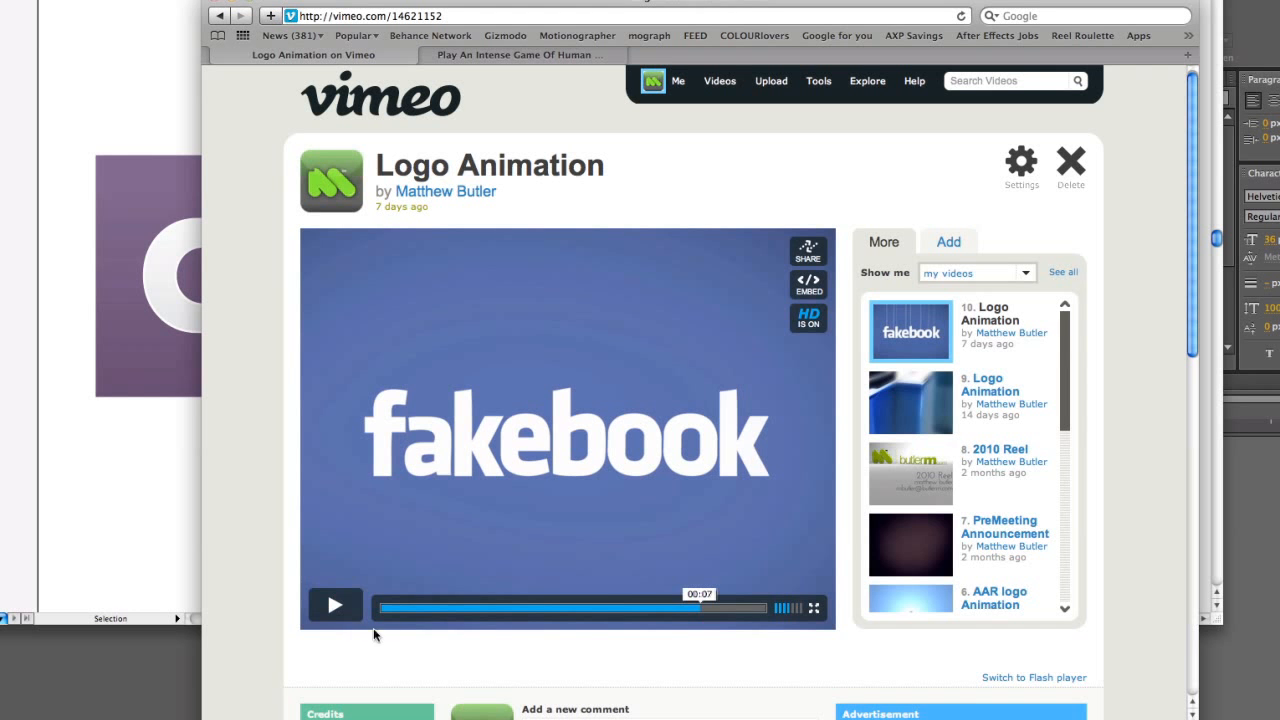
# Switch to Illustrator, select the grouped logo lettering, and add six new layers to the document
pyautogui.click(150, 420)
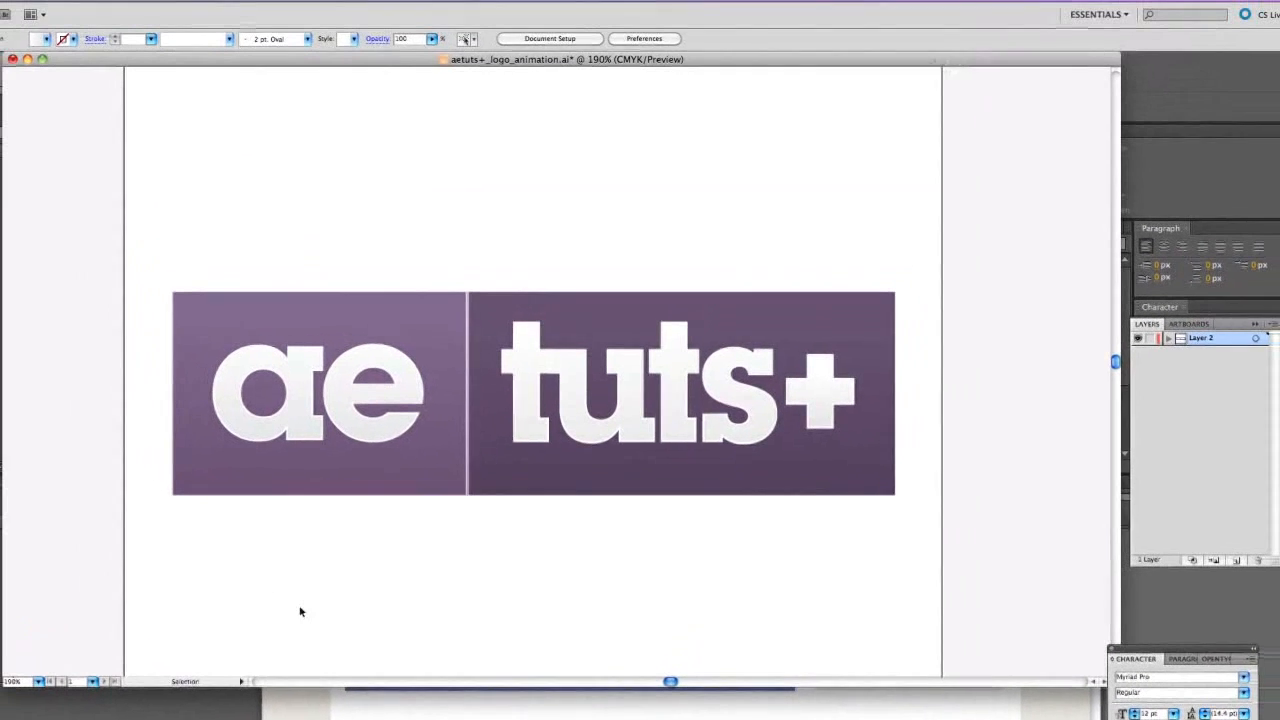
pyautogui.click(350, 422)
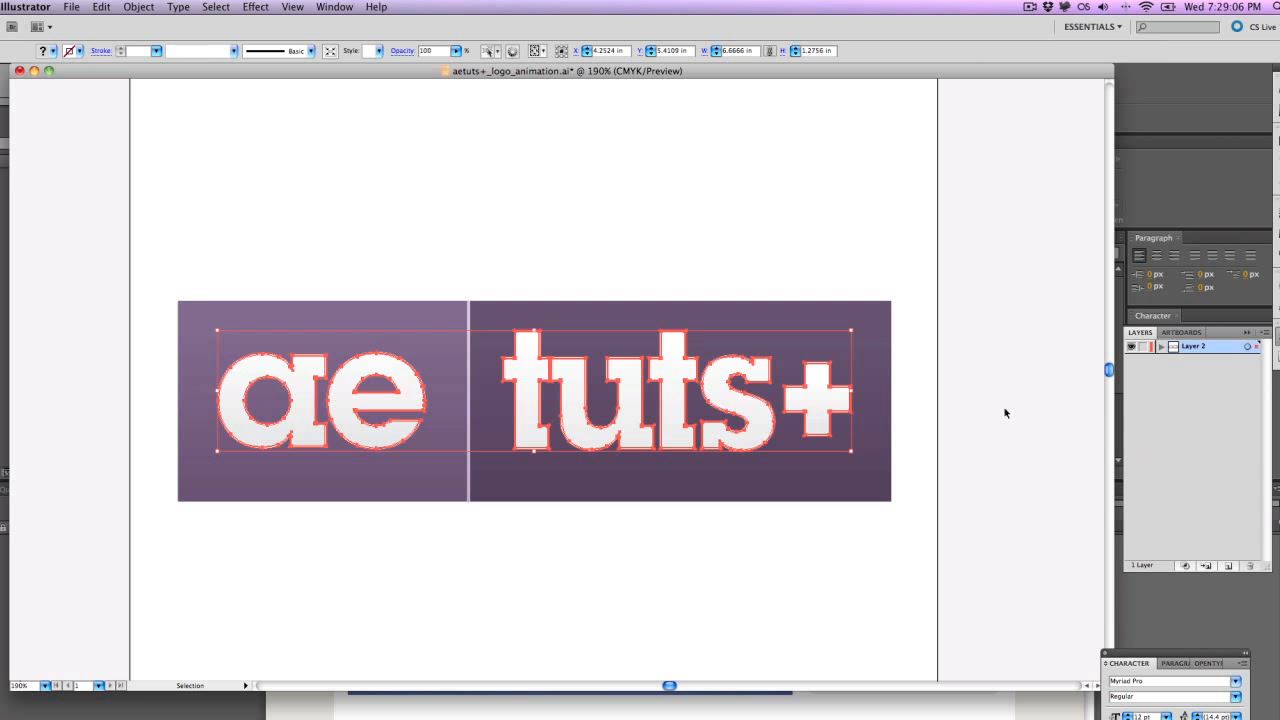
pyautogui.press('super+l')
pyautogui.press('super+l')
pyautogui.press('super+l')
pyautogui.press('super+l')
pyautogui.press('super+l')
pyautogui.press('super+l')
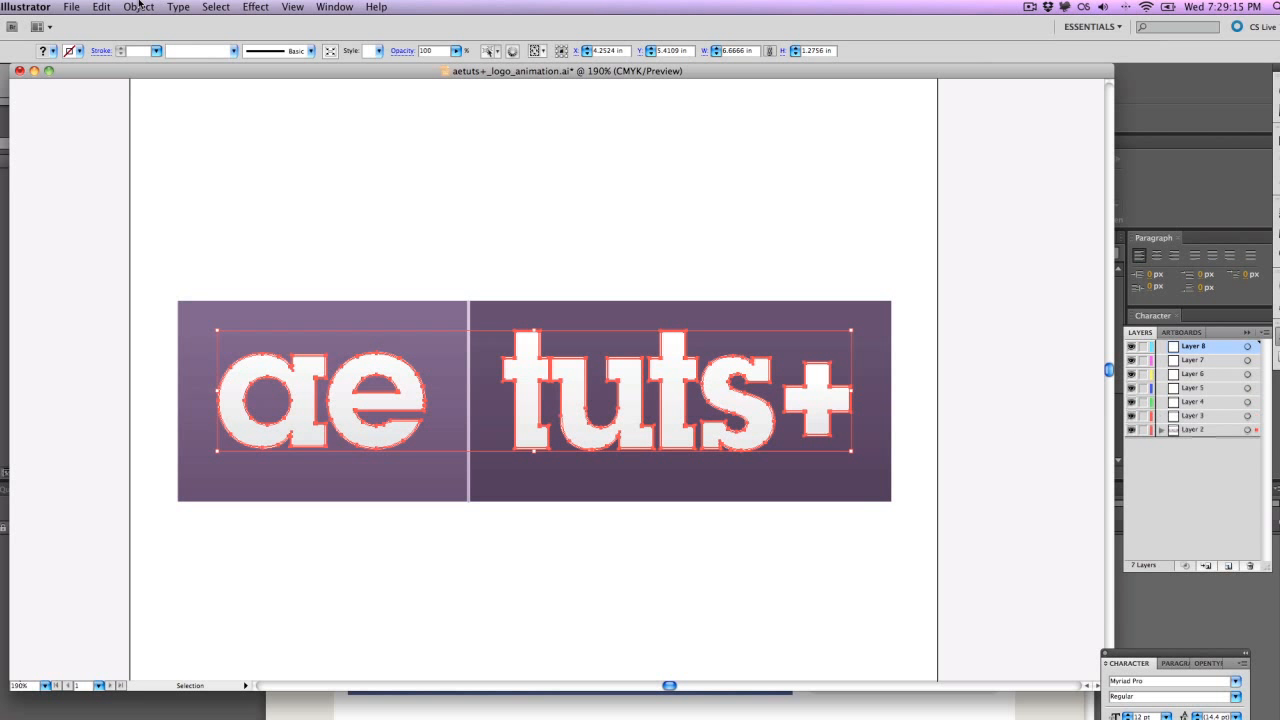
# Ungroup the logo lettering, and ungroup the "ae" part so its letters are separate objects
pyautogui.click(139, 5)
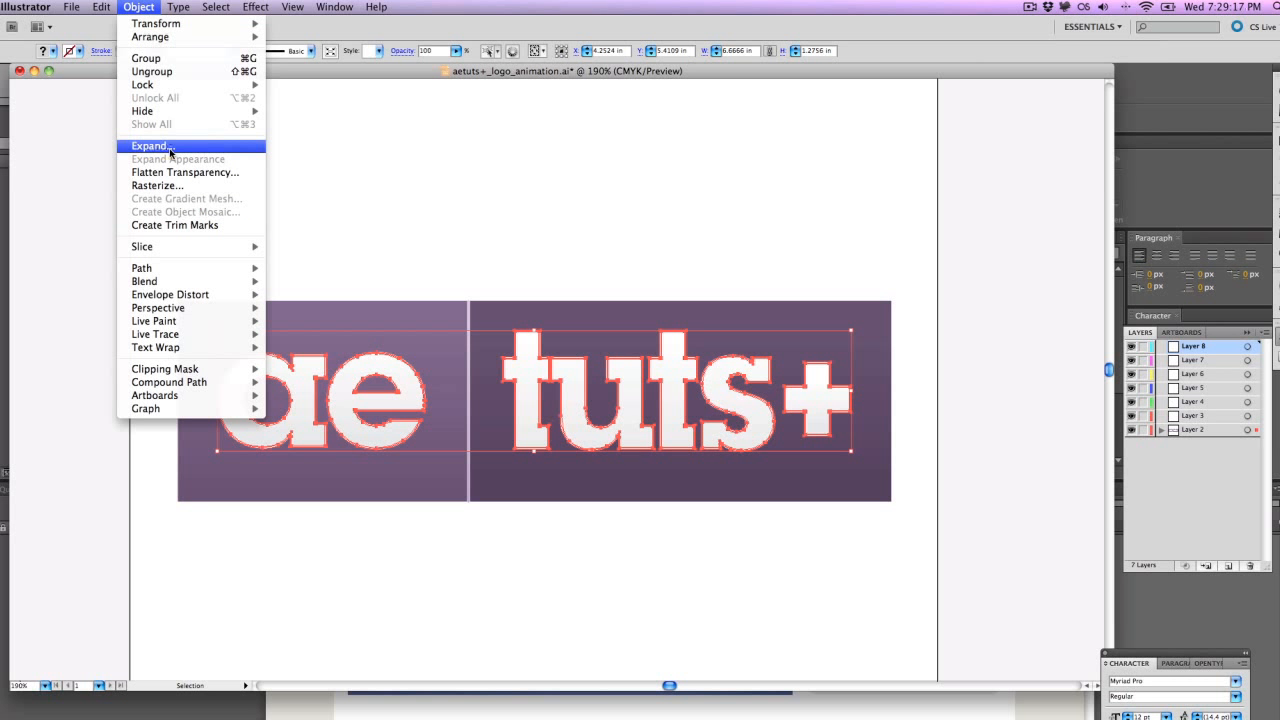
pyautogui.click(167, 72)
pyautogui.click(349, 366)
pyautogui.click(139, 6)
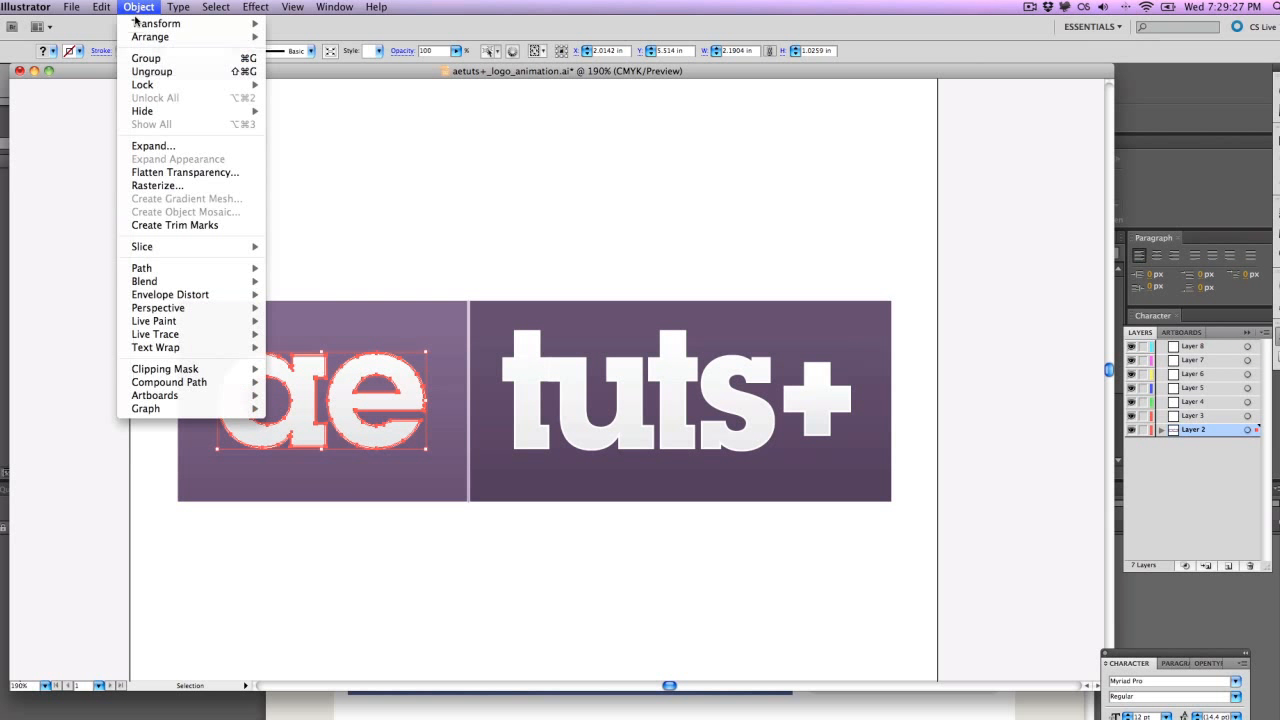
pyautogui.click(183, 72)
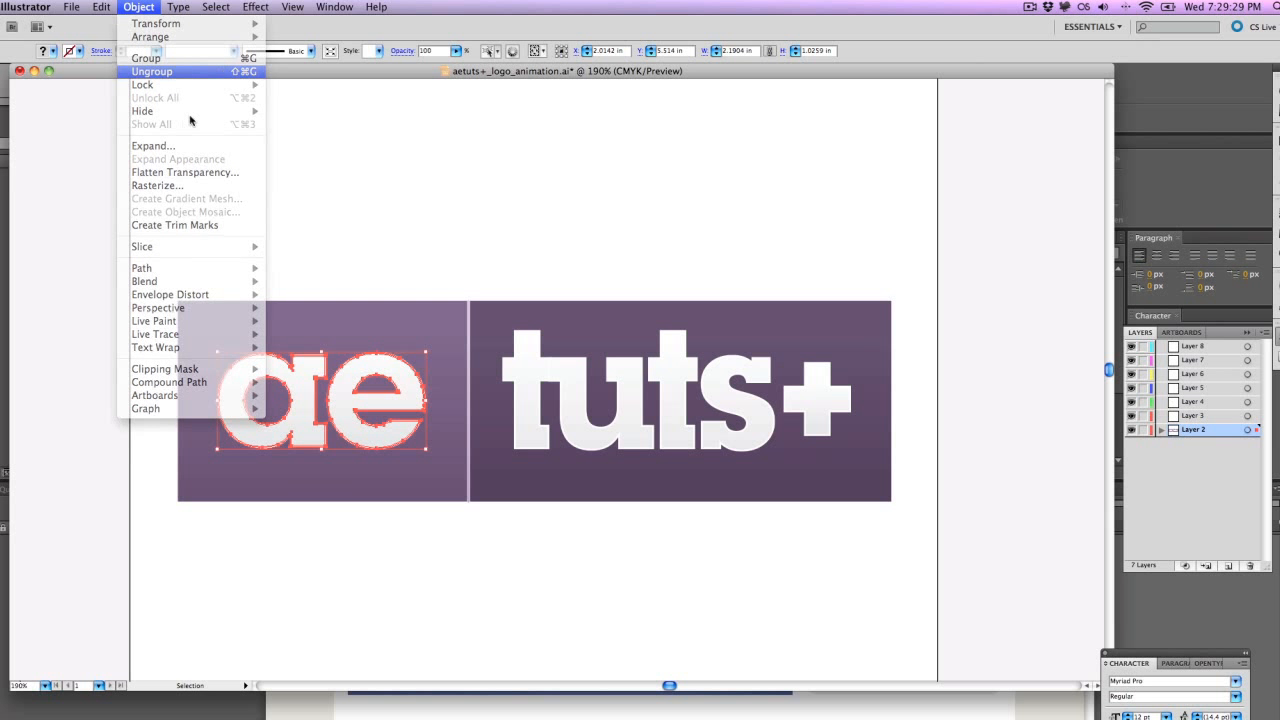
pyautogui.click(297, 229)
# Move the letter "a" to Layer 3 and the letter "e" to Layer 4, keeping their positions
pyautogui.click(299, 386)
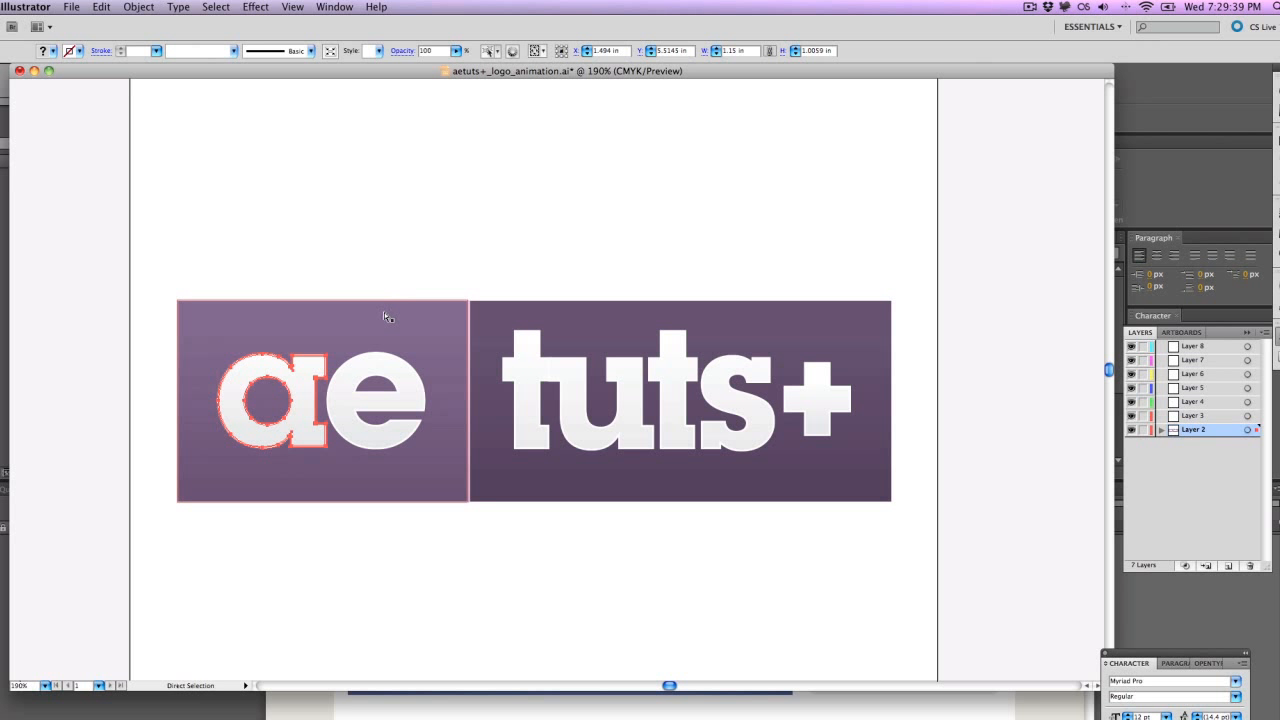
pyautogui.press('super+x')
pyautogui.click(1222, 416)
pyautogui.press('super+f')
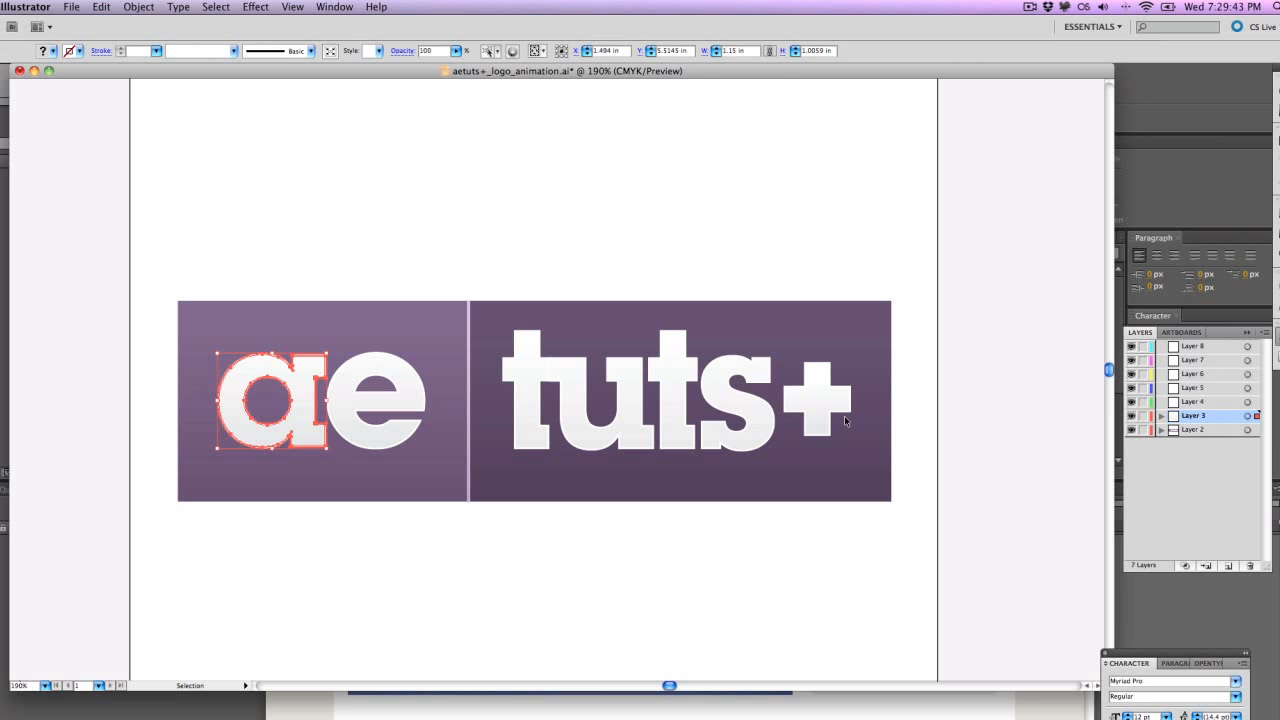
pyautogui.click(377, 433)
pyautogui.press('a')
pyautogui.press('super+x')
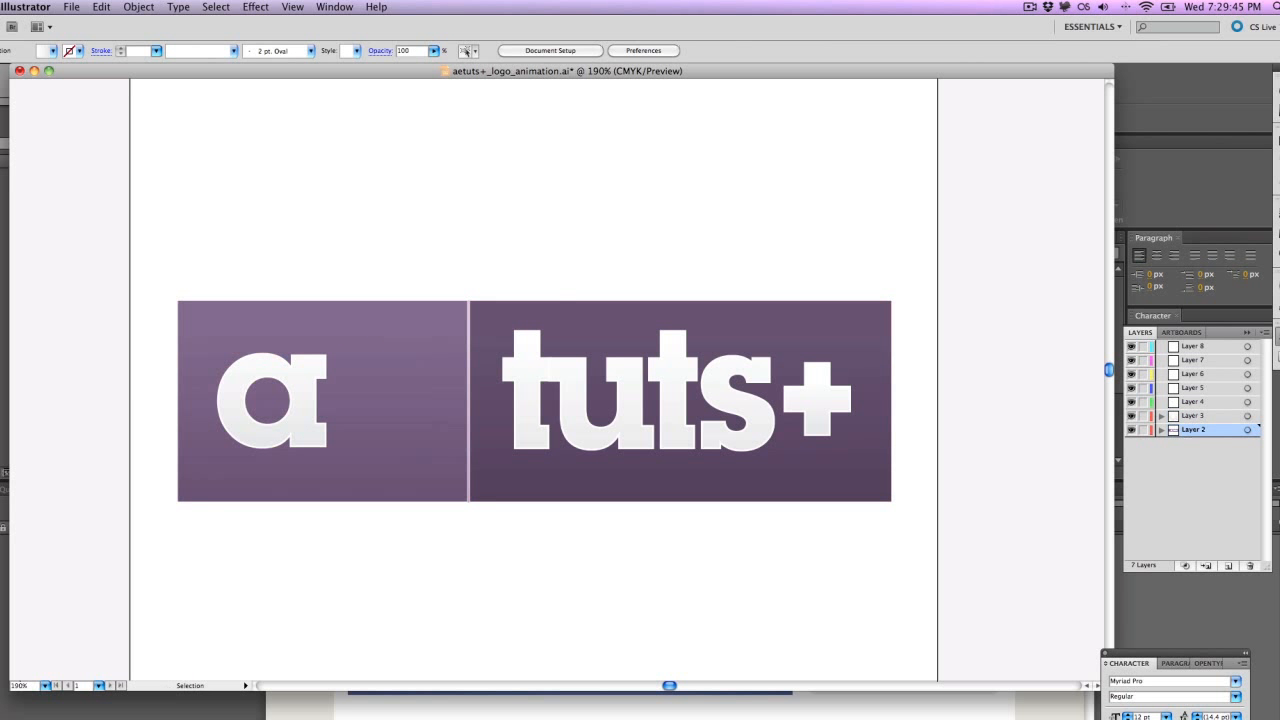
pyautogui.press('super+f')
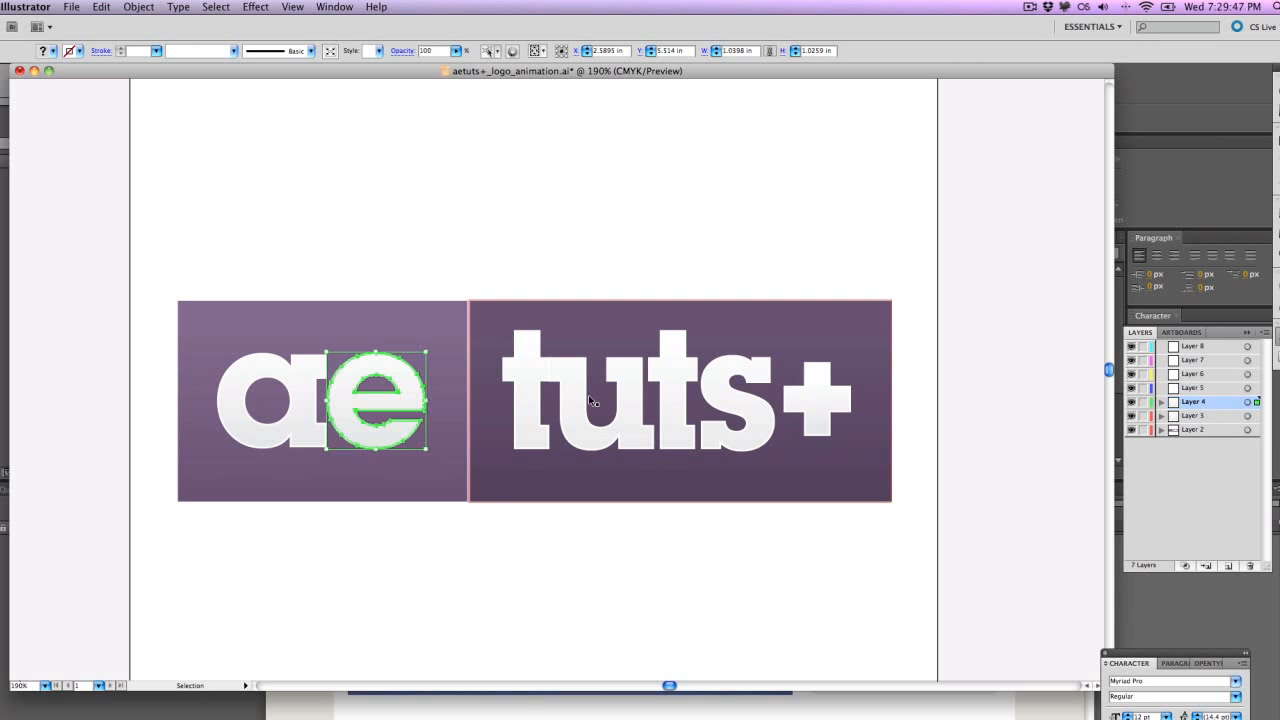
# Move the first "t" to Layer 5 and the "u" to Layer 6, keeping their positions
pyautogui.click(532, 400)
pyautogui.press('super+x')
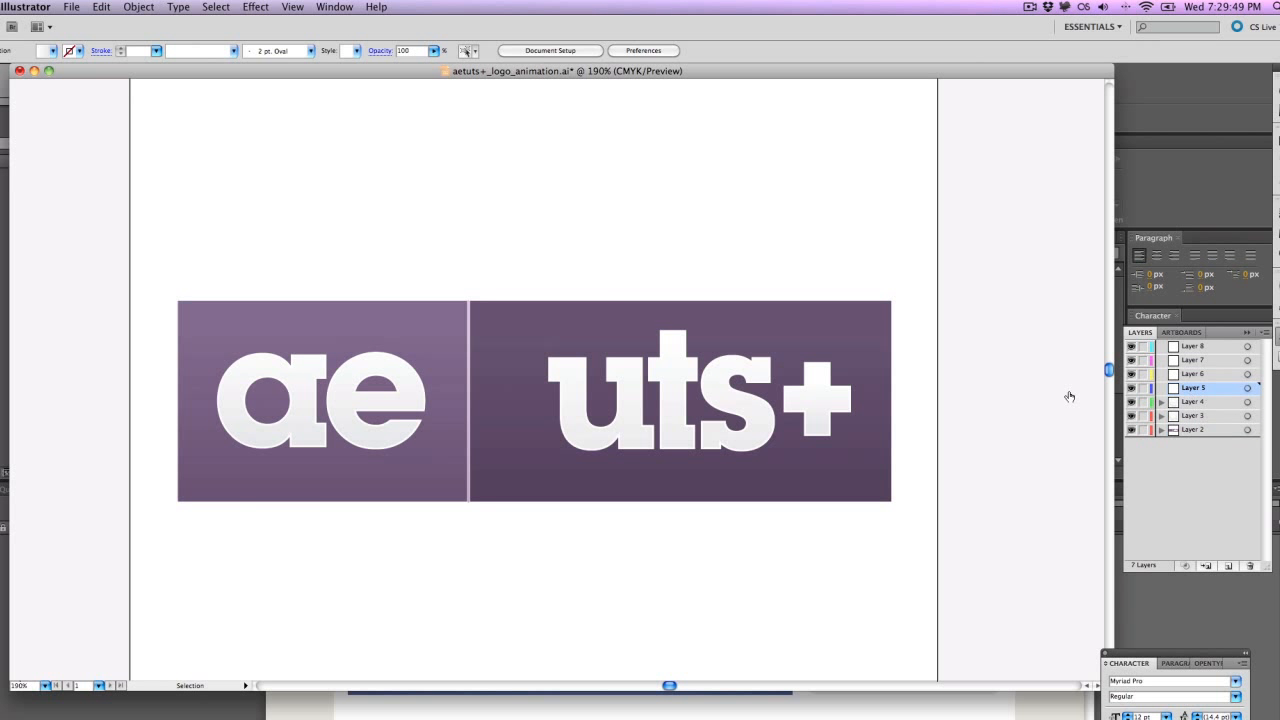
pyautogui.press('super+f')
pyautogui.click(572, 400)
pyautogui.press('super+x')
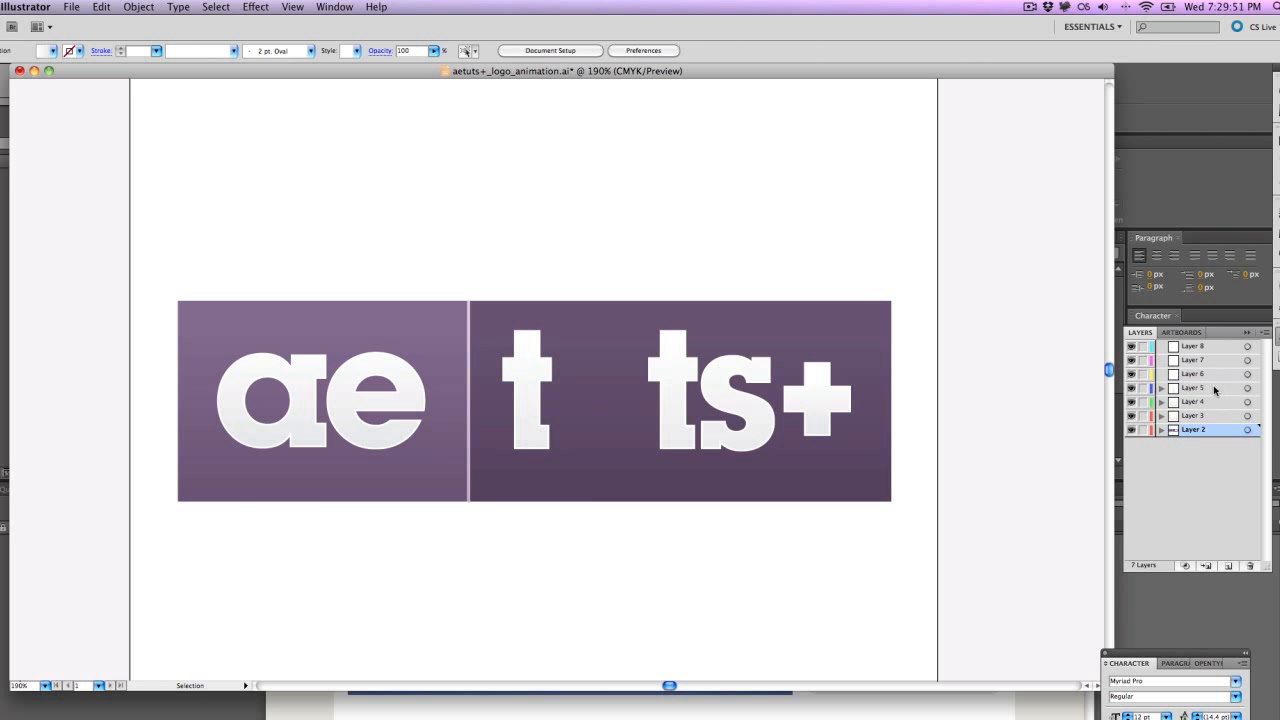
pyautogui.press('super+f')
# Move the second "t" to Layer 7 and the "s" to Layer 8, keeping their positions
pyautogui.click(670, 388)
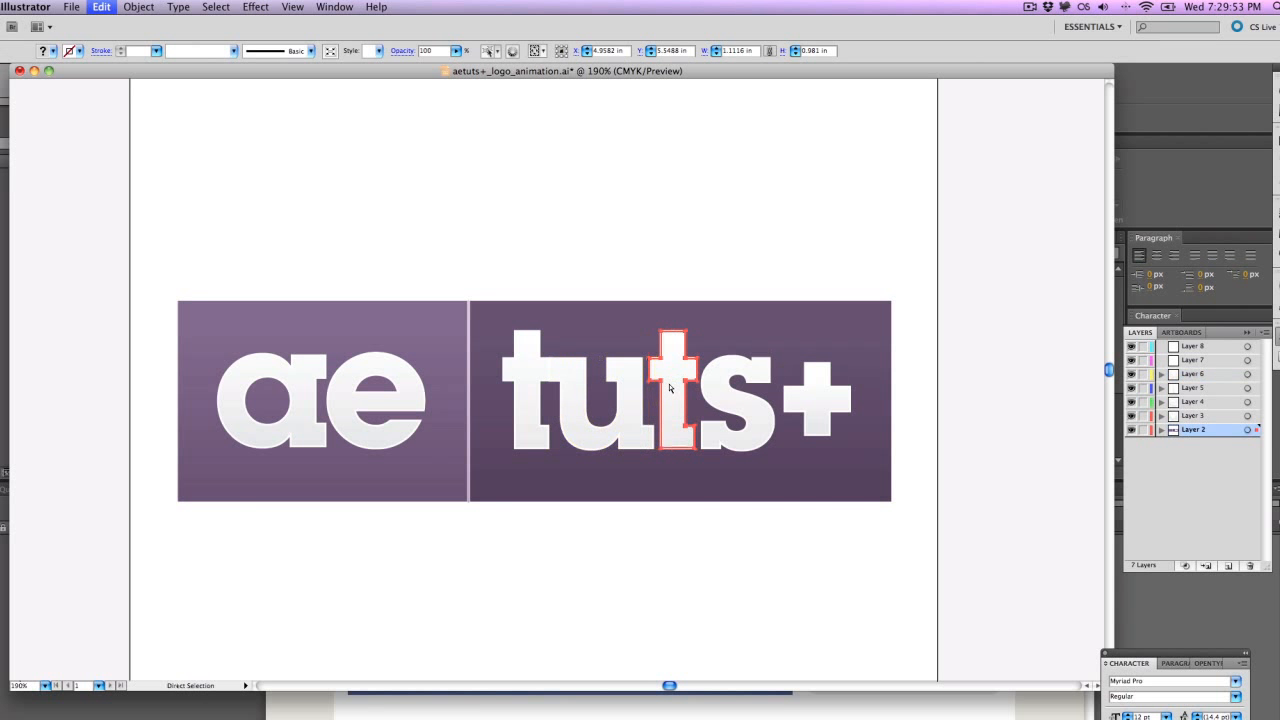
pyautogui.press('super+x')
pyautogui.click(1192, 360)
pyautogui.press('super+f')
pyautogui.click(736, 392)
pyautogui.press('super+x')
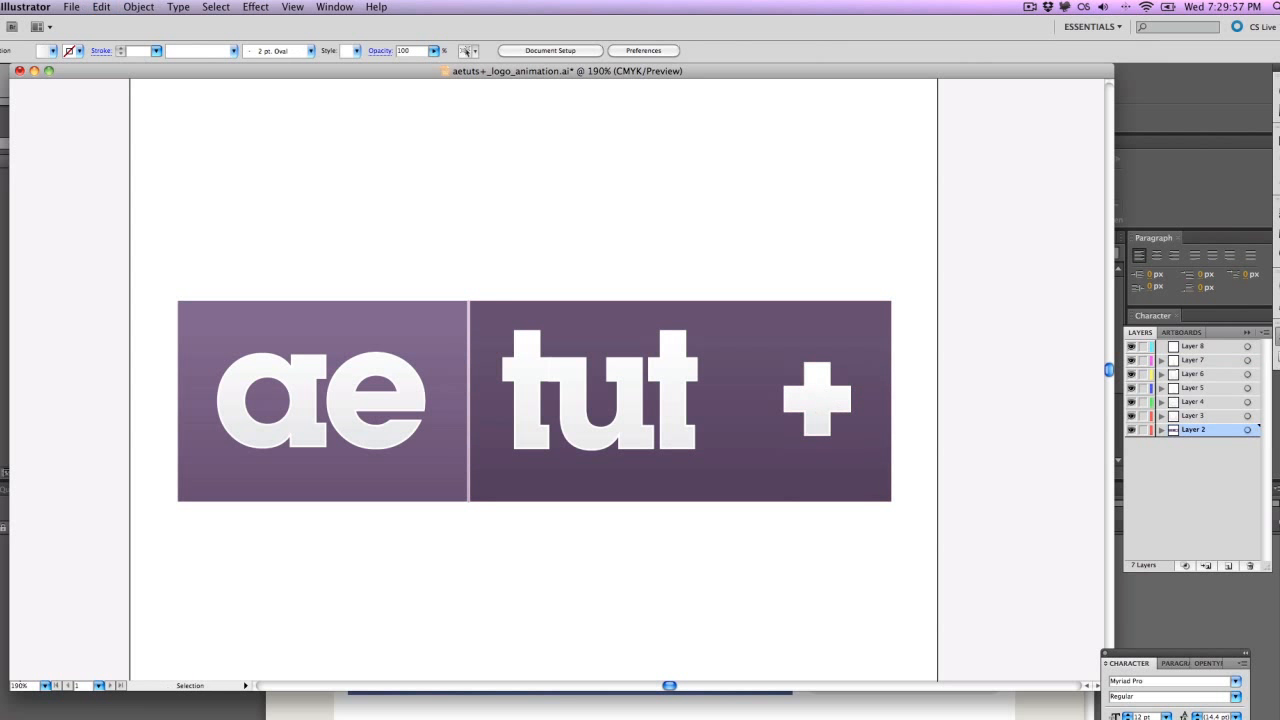
pyautogui.click(1218, 346)
pyautogui.press('super+f')
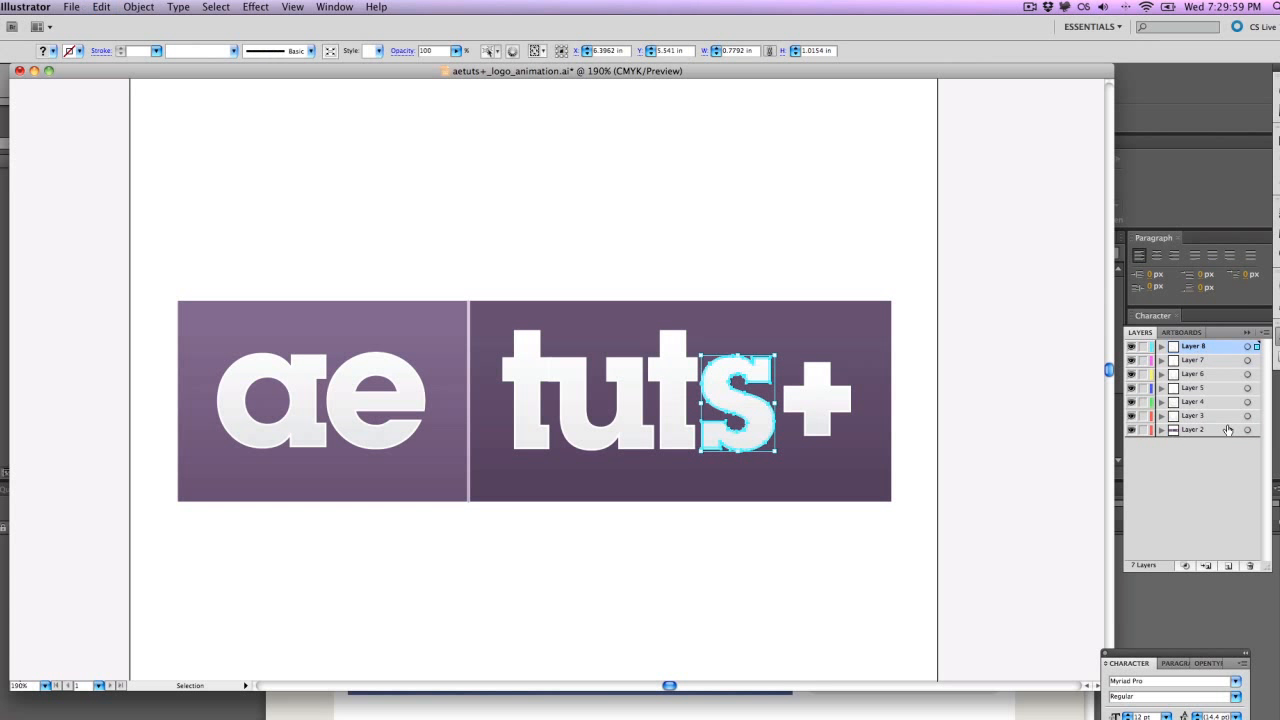
# Add two more layers, Layer 9 and Layer 10, and move the plus sign in place to Layer 9
pyautogui.click(1233, 567)
pyautogui.click(816, 398)
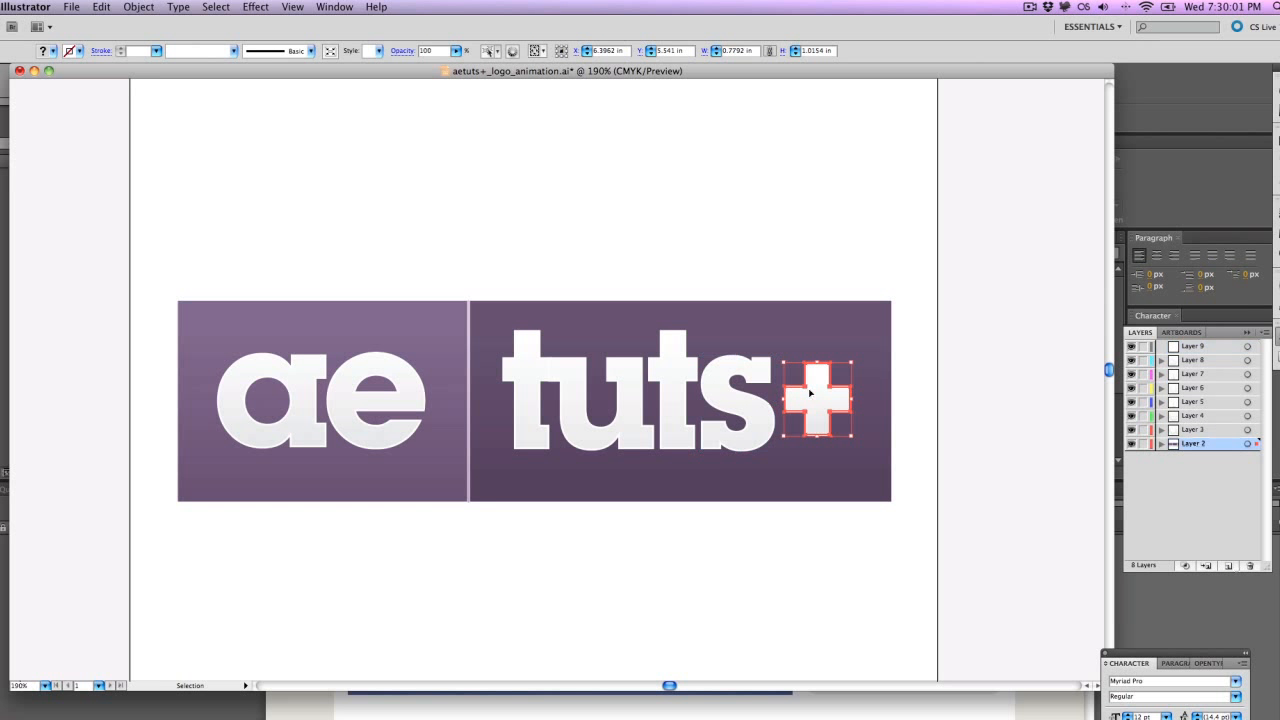
pyautogui.press('super+x')
pyautogui.click(1197, 347)
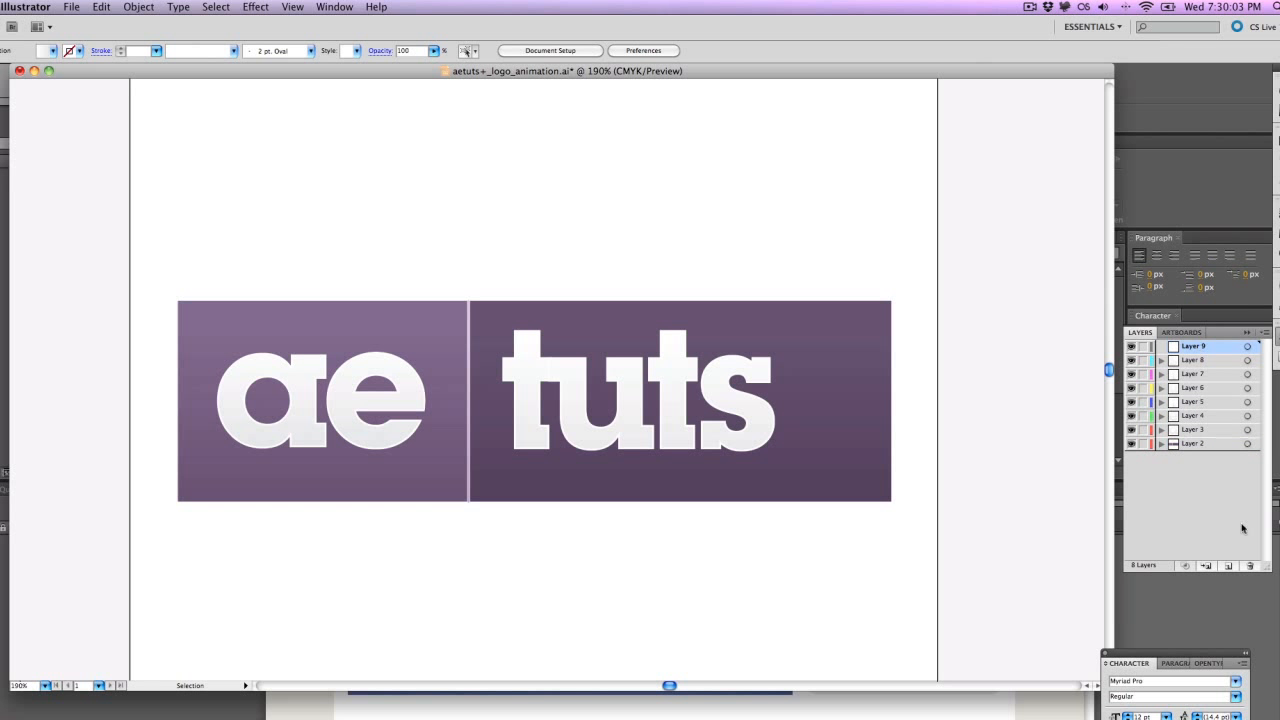
pyautogui.click(1229, 567)
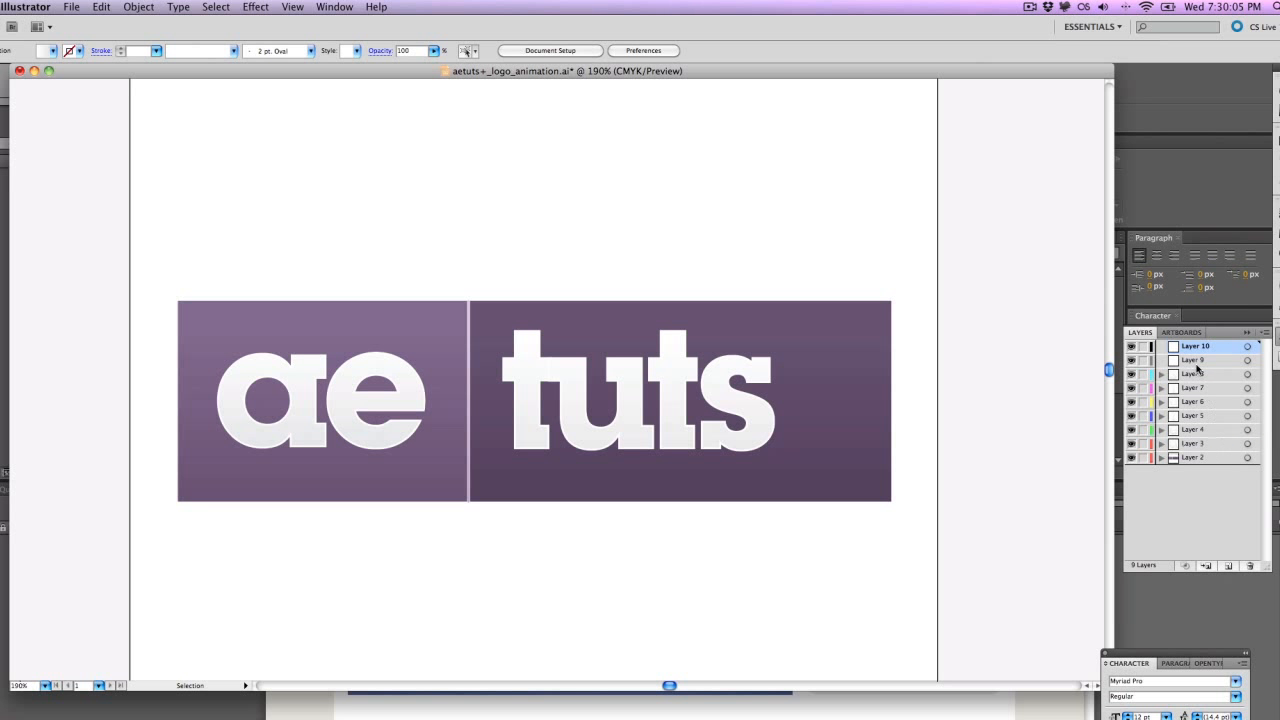
pyautogui.click(1196, 361)
pyautogui.press('super+f')
# Place Layer 10 at the bottom of the layer stack and move the dark purple rectangle behind "tuts+" onto it in place
pyautogui.moveTo(1191, 348); pyautogui.dragTo(1190, 465)
pyautogui.click(770, 478)
pyautogui.moveTo(950, 550); pyautogui.dragTo(546, 481)
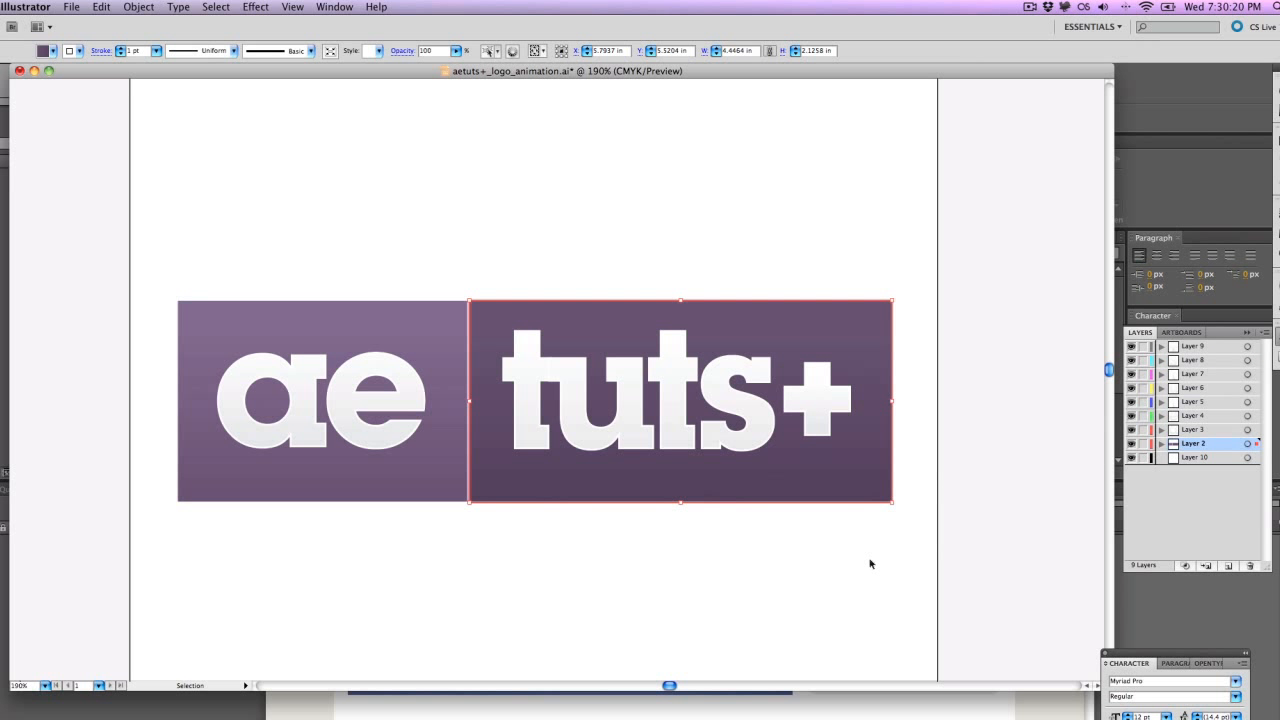
pyautogui.press('Delete')
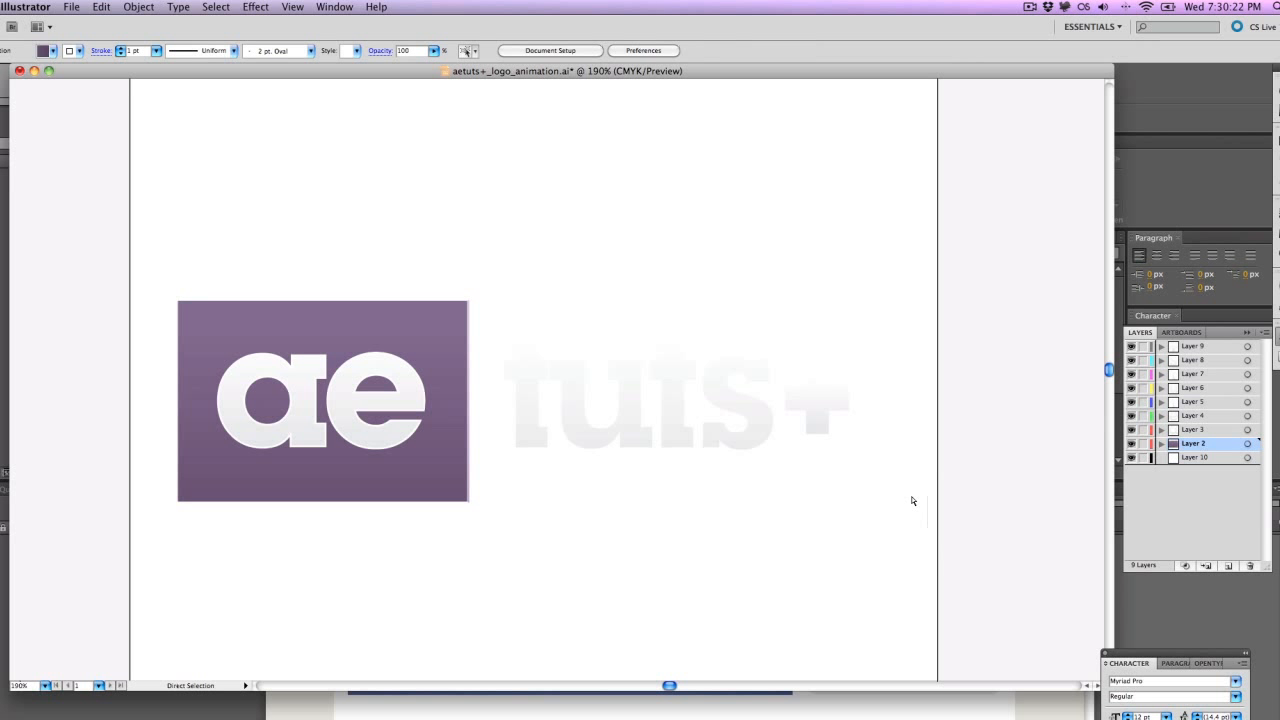
pyautogui.click(1185, 457)
pyautogui.hotkey('ctrl', 'z')
pyautogui.moveTo(405, 548); pyautogui.dragTo(448, 496)
pyautogui.click(505, 527)
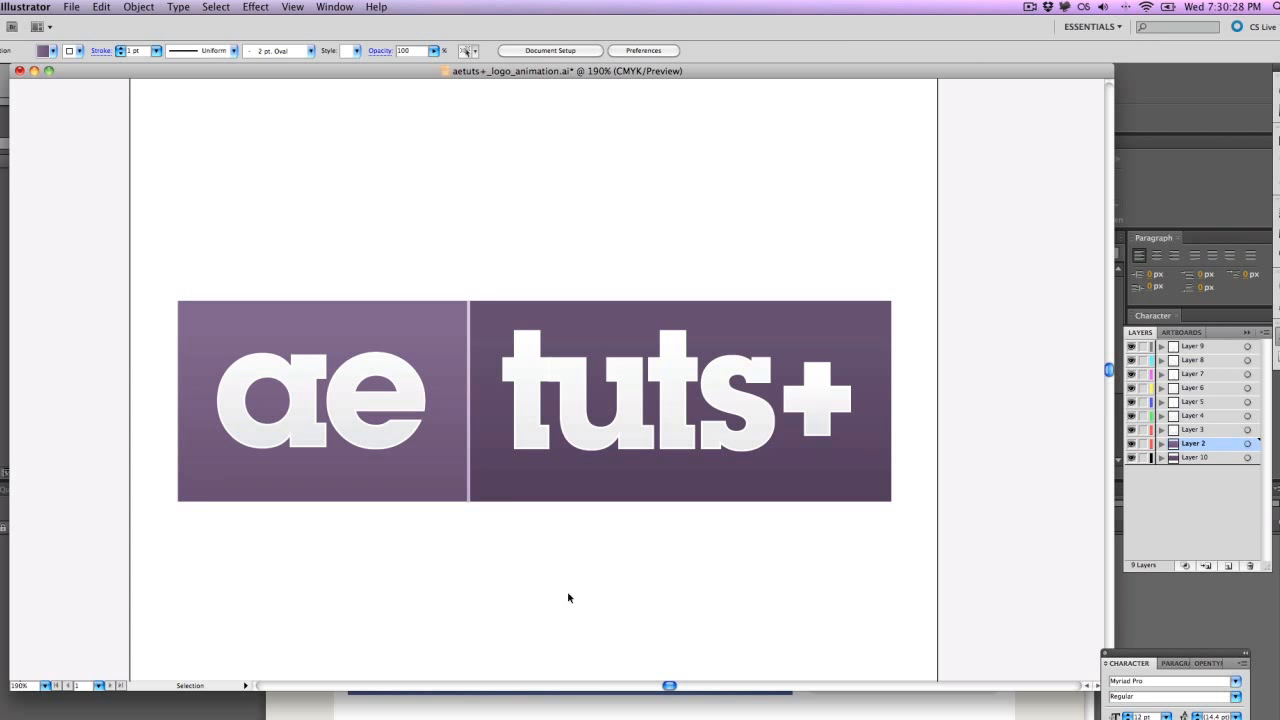
pyautogui.hotkey('ctrl', 'a')
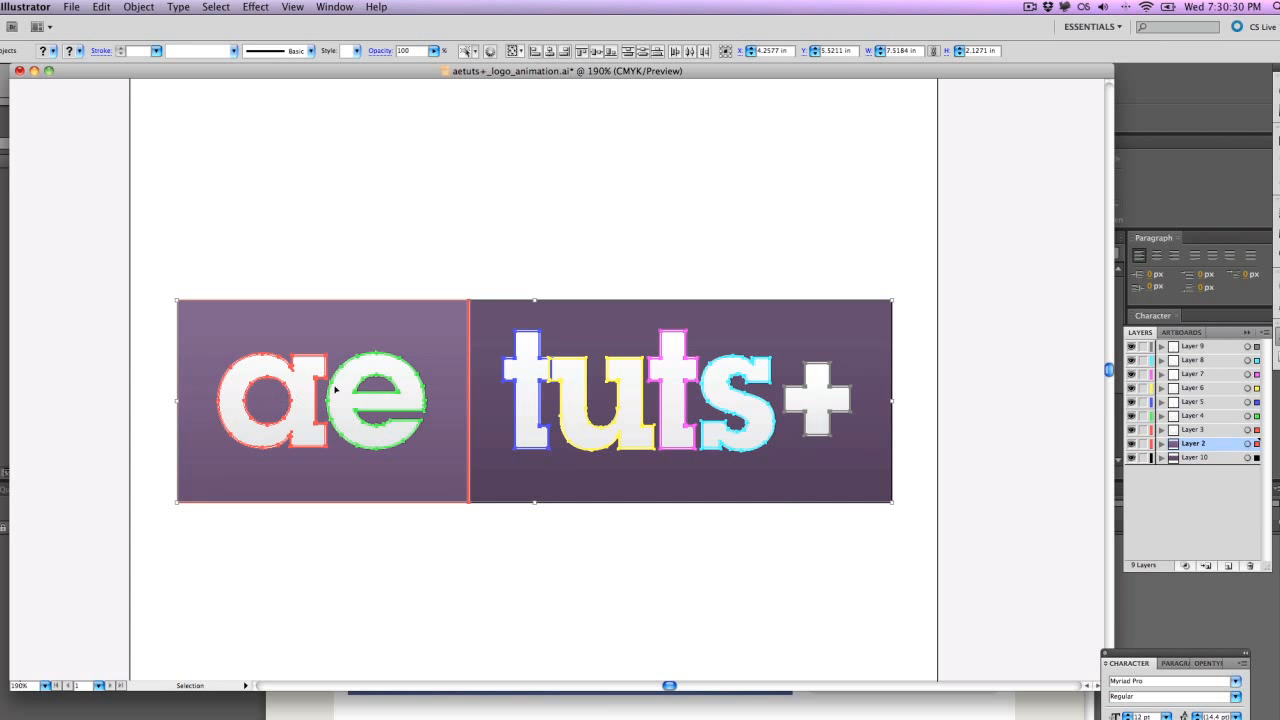
pyautogui.click(848, 548)
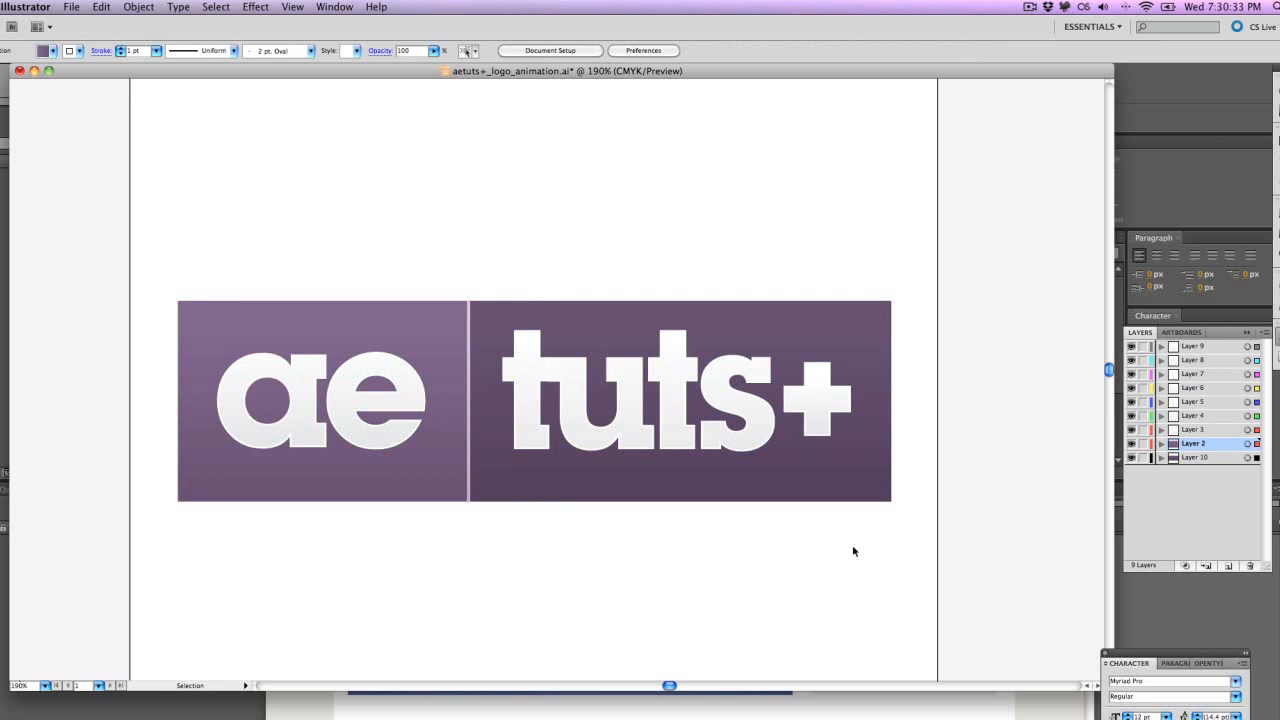
# Rename the two background layers, Layer 10 as b1 and Layer 2 as b2
pyautogui.doubleClick(1193, 457)
pyautogui.write('bg')
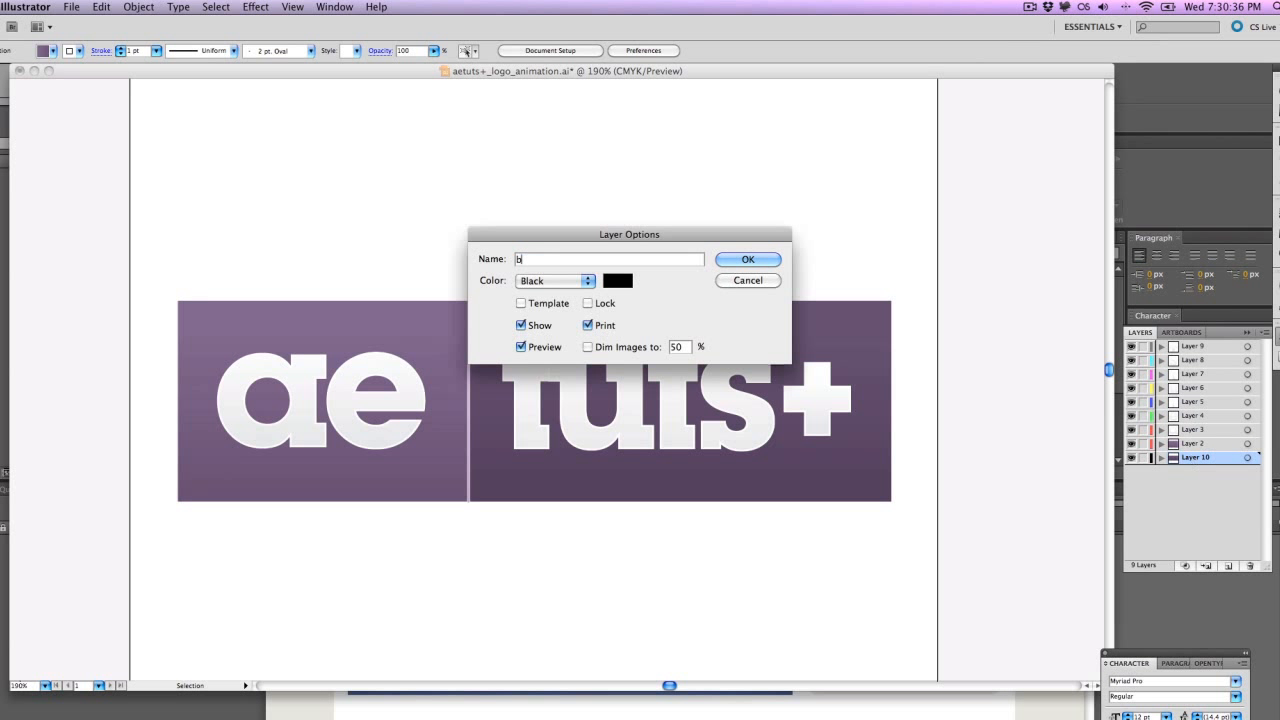
pyautogui.press('Return')
pyautogui.doubleClick(1192, 445)
pyautogui.write('b2')
pyautogui.press('Return')
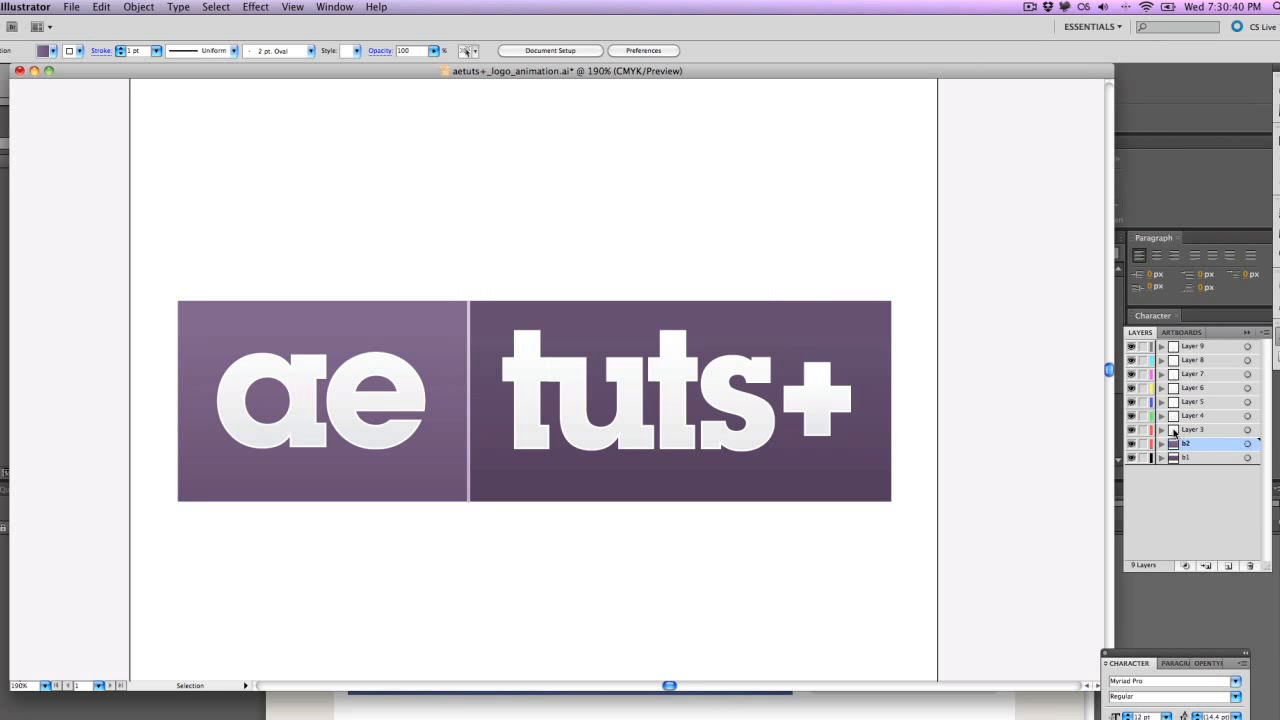
# Rename Layer 3 as a and Layer 4 as e to match their letters
pyautogui.doubleClick(1201, 432)
pyautogui.write('a')
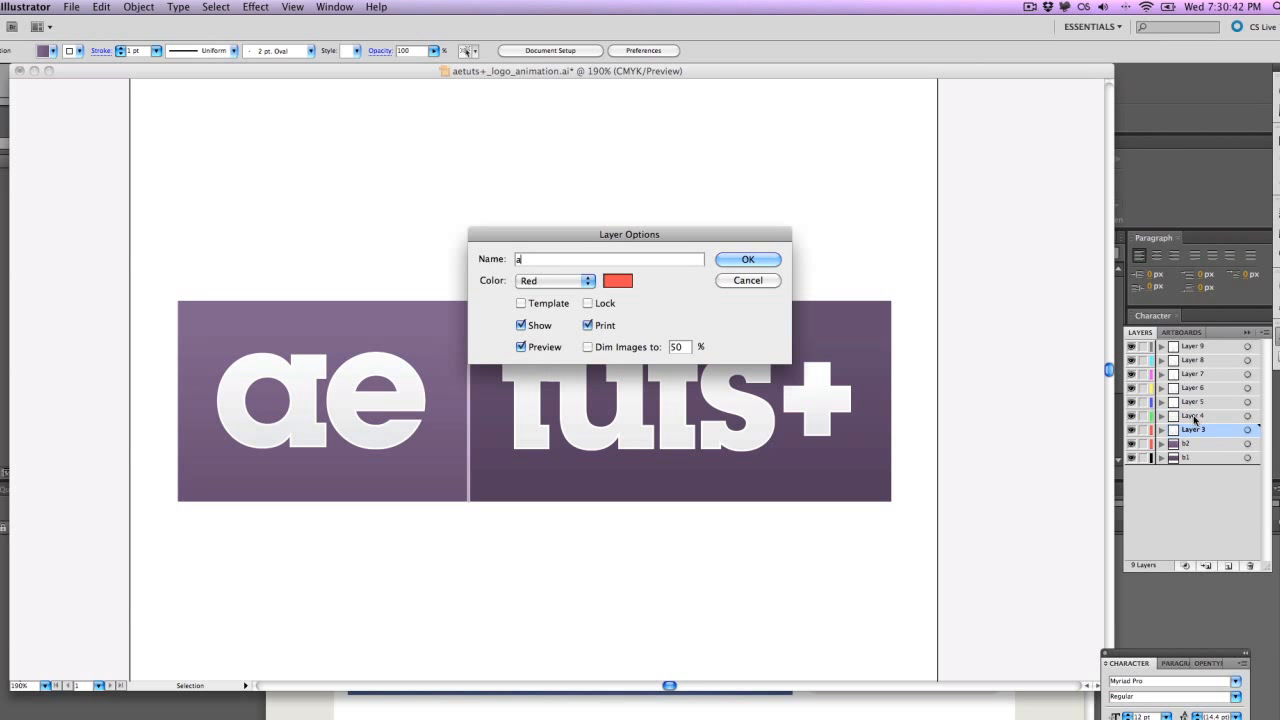
pyautogui.press('Return')
pyautogui.doubleClick(1193, 416)
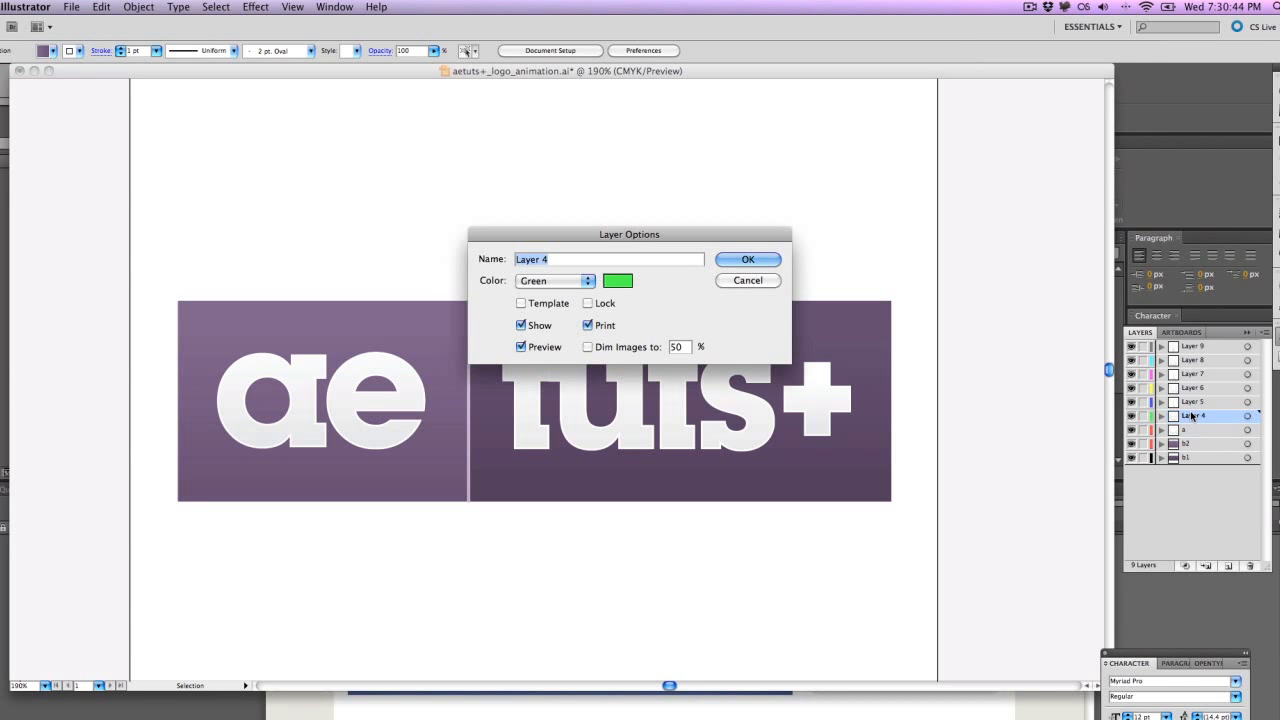
pyautogui.write('e')
pyautogui.press('Return')
# Rename Layer 5 as t, Layer 6 as u and Layer 7 as t
pyautogui.doubleClick(1190, 402)
pyautogui.press('Return')
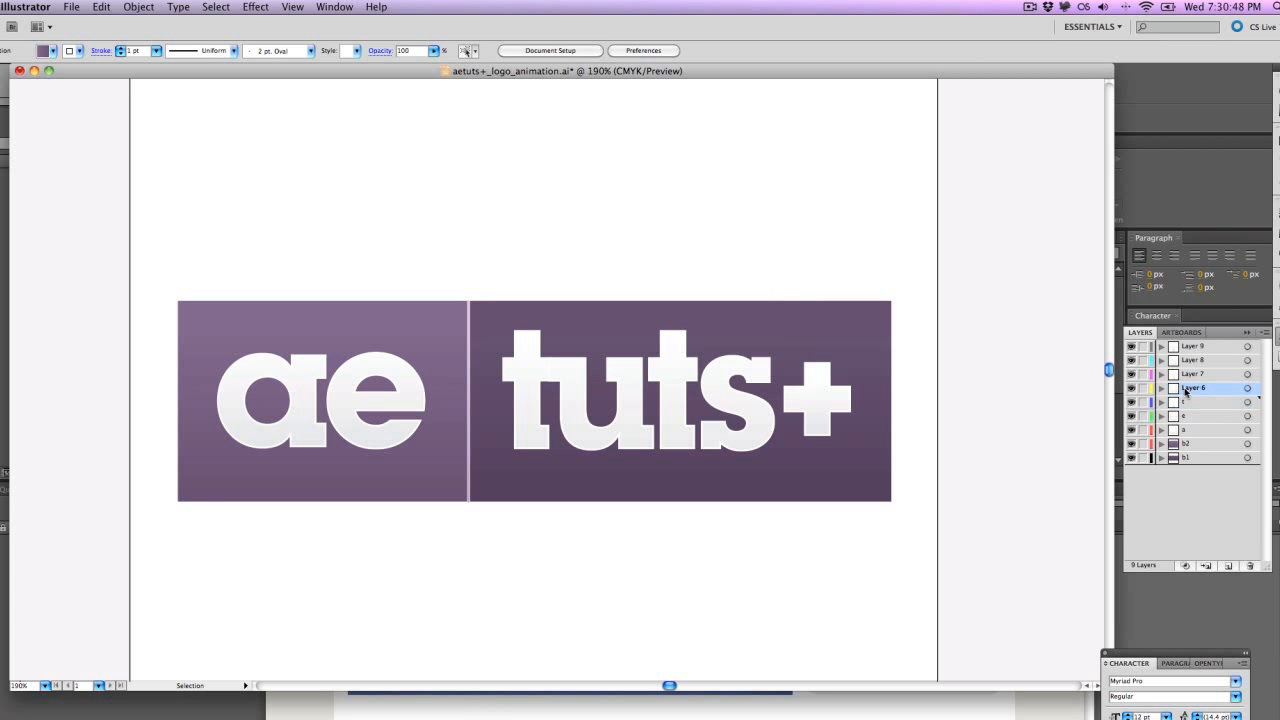
pyautogui.doubleClick(1186, 389)
pyautogui.write('u')
pyautogui.press('Return')
pyautogui.doubleClick(1190, 374)
pyautogui.press('Return')
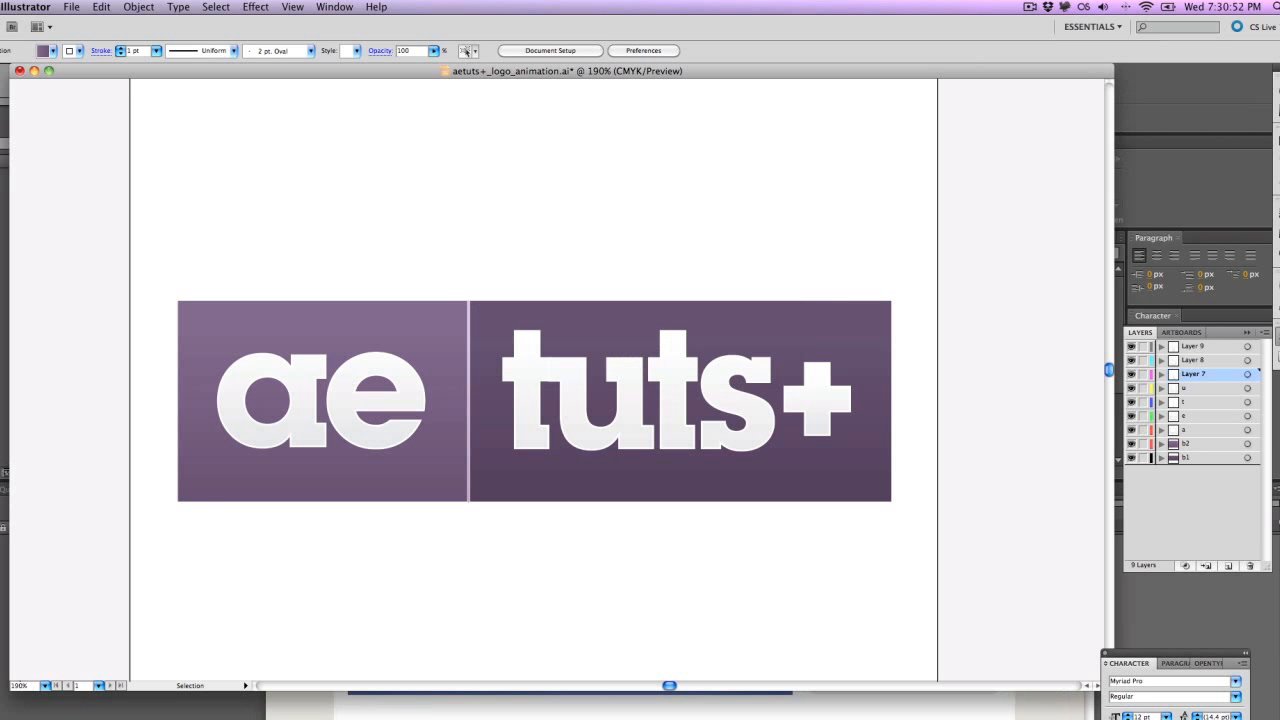
# Rename Layer 8 as s and Layer 9 as +
pyautogui.doubleClick(1197, 366)
pyautogui.write('s')
pyautogui.press('Return')
pyautogui.doubleClick(1199, 345)
pyautogui.write('+')
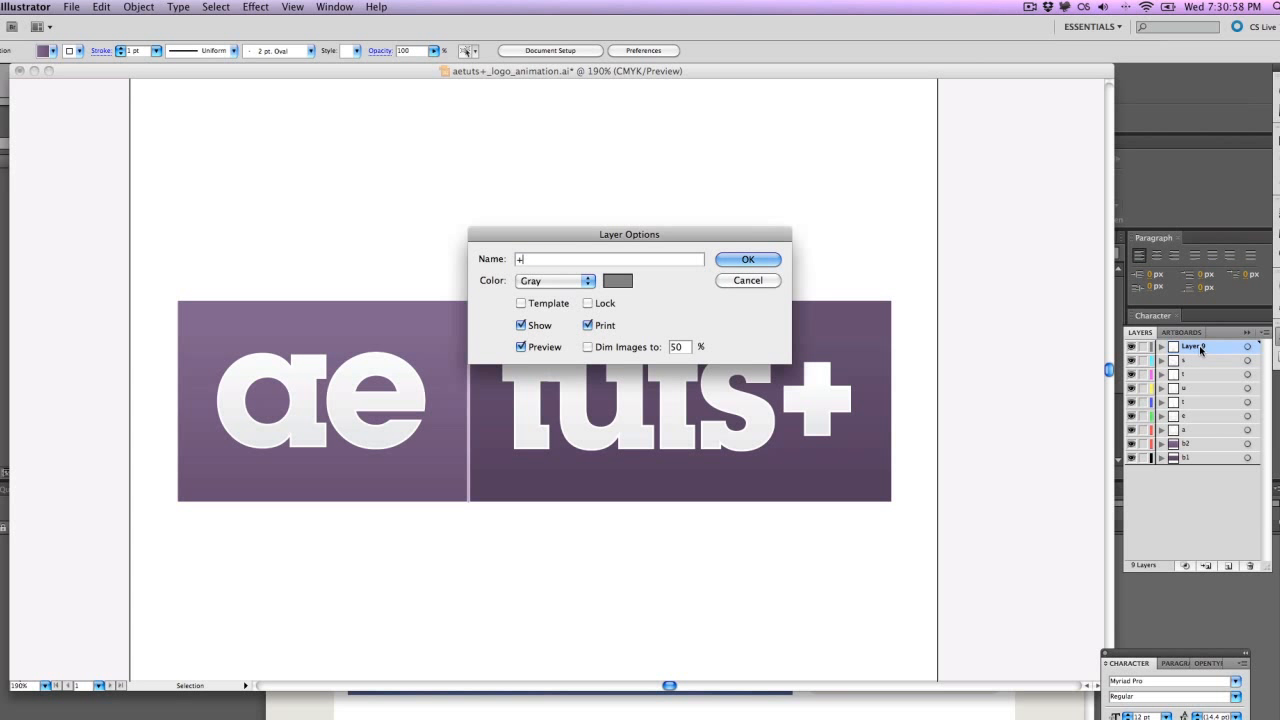
pyautogui.press('Return')
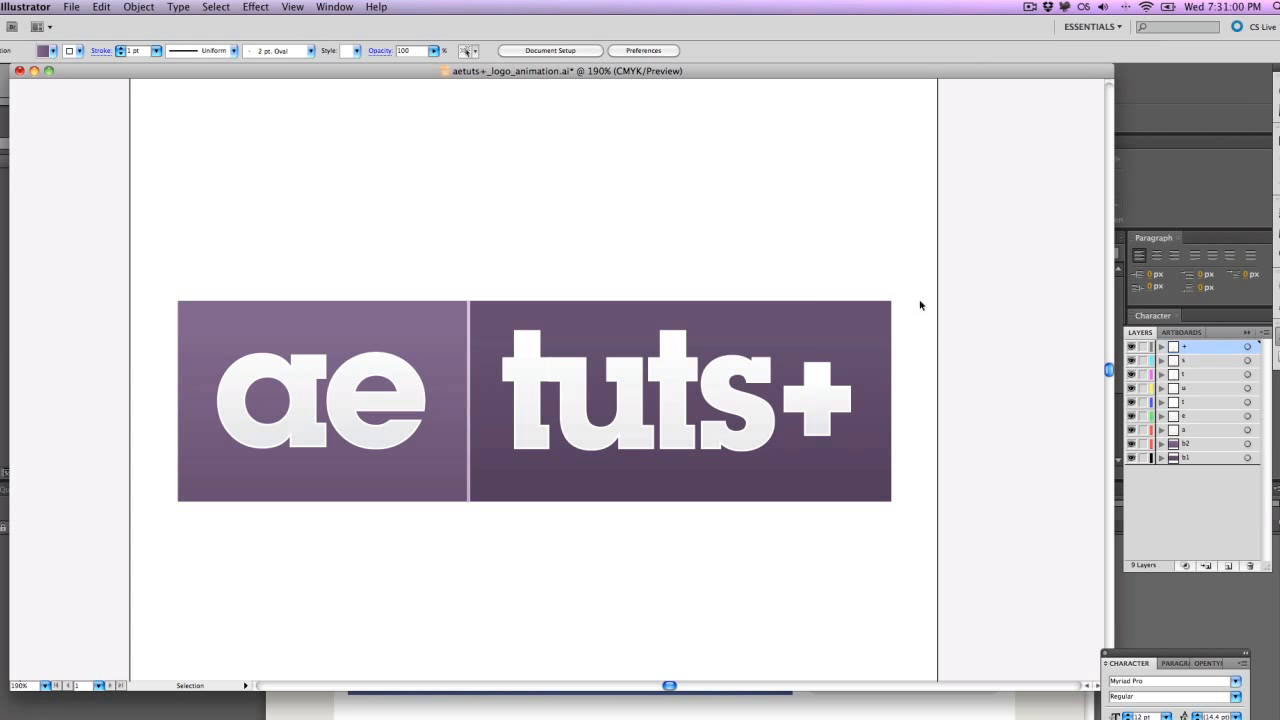
pyautogui.press('super+a')
pyautogui.moveTo(948, 200); pyautogui.dragTo(170, 549)
pyautogui.click(166, 550)
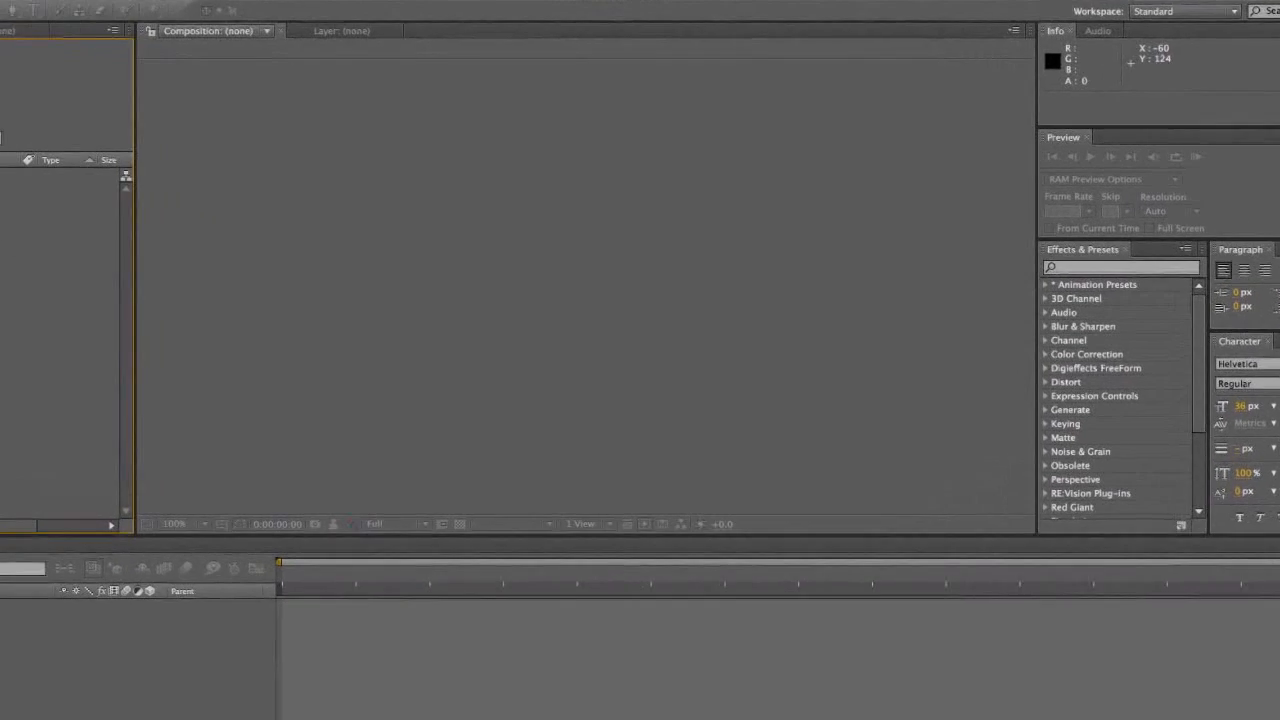
# Switch to After Effects and import aetuts+_logo_animation.ai as a Composition with footage dimensions set to Layer Size
pyautogui.press('super+i')
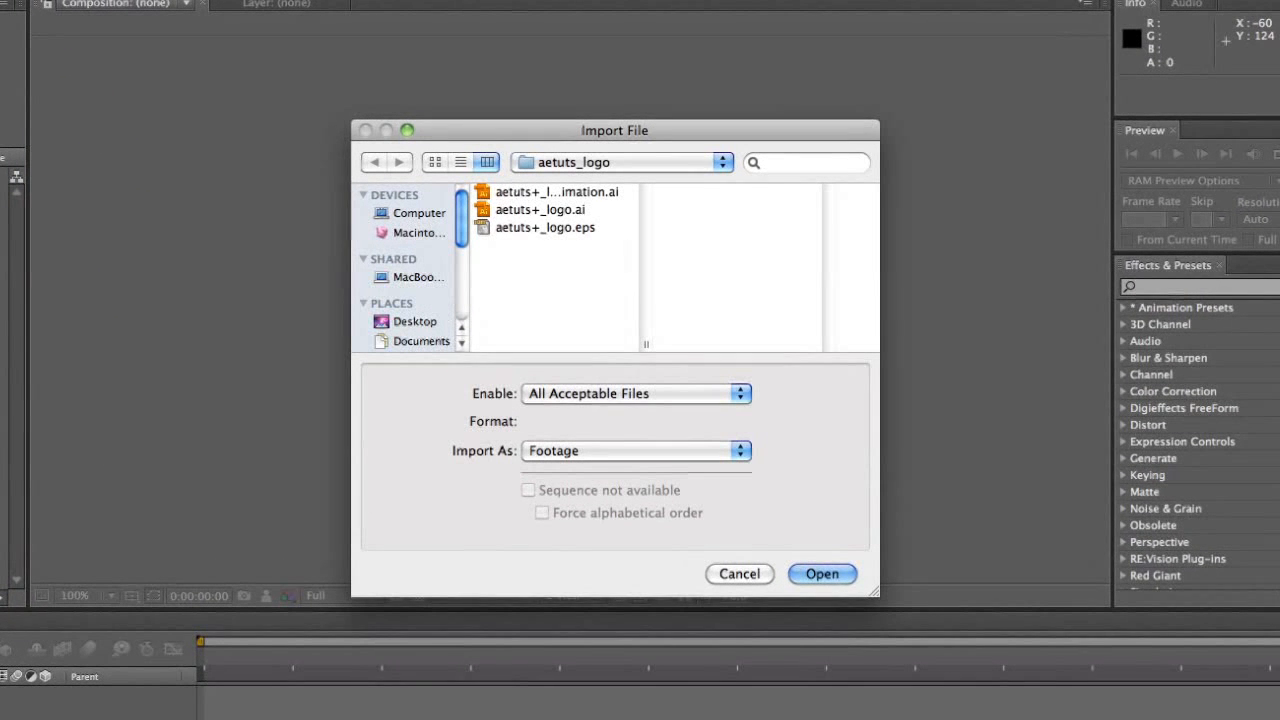
pyautogui.click(594, 192)
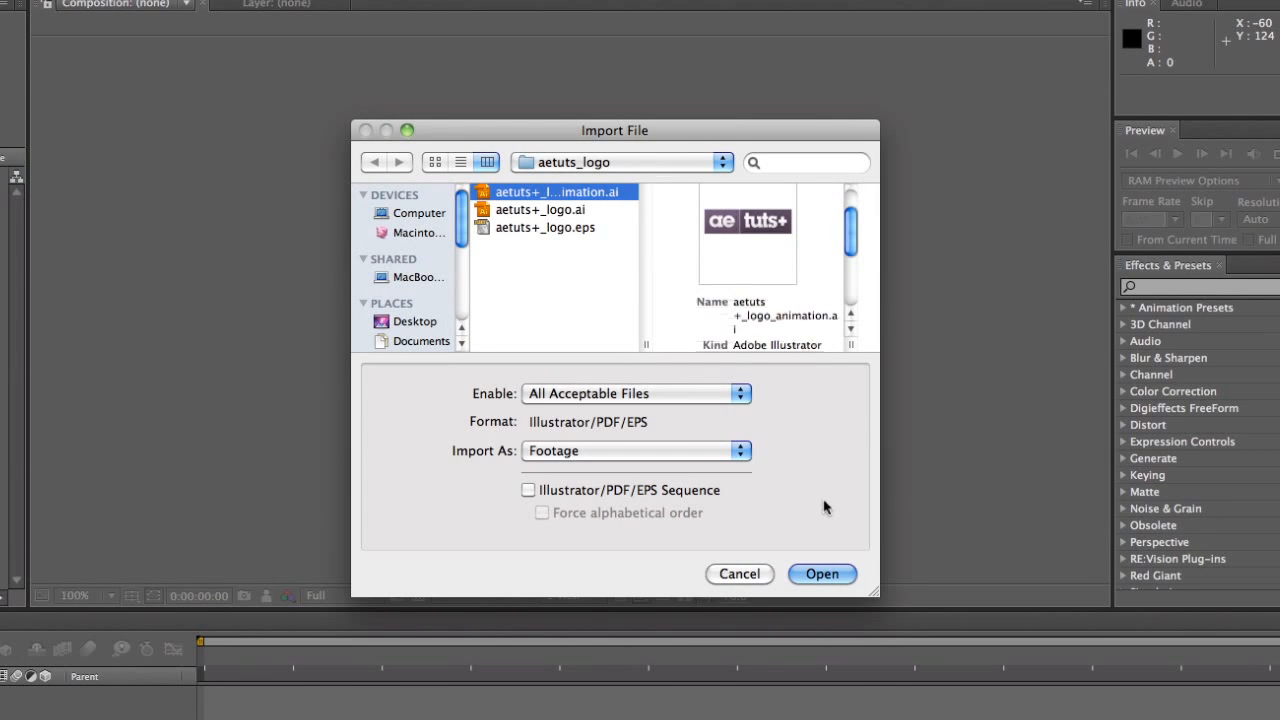
pyautogui.click(818, 577)
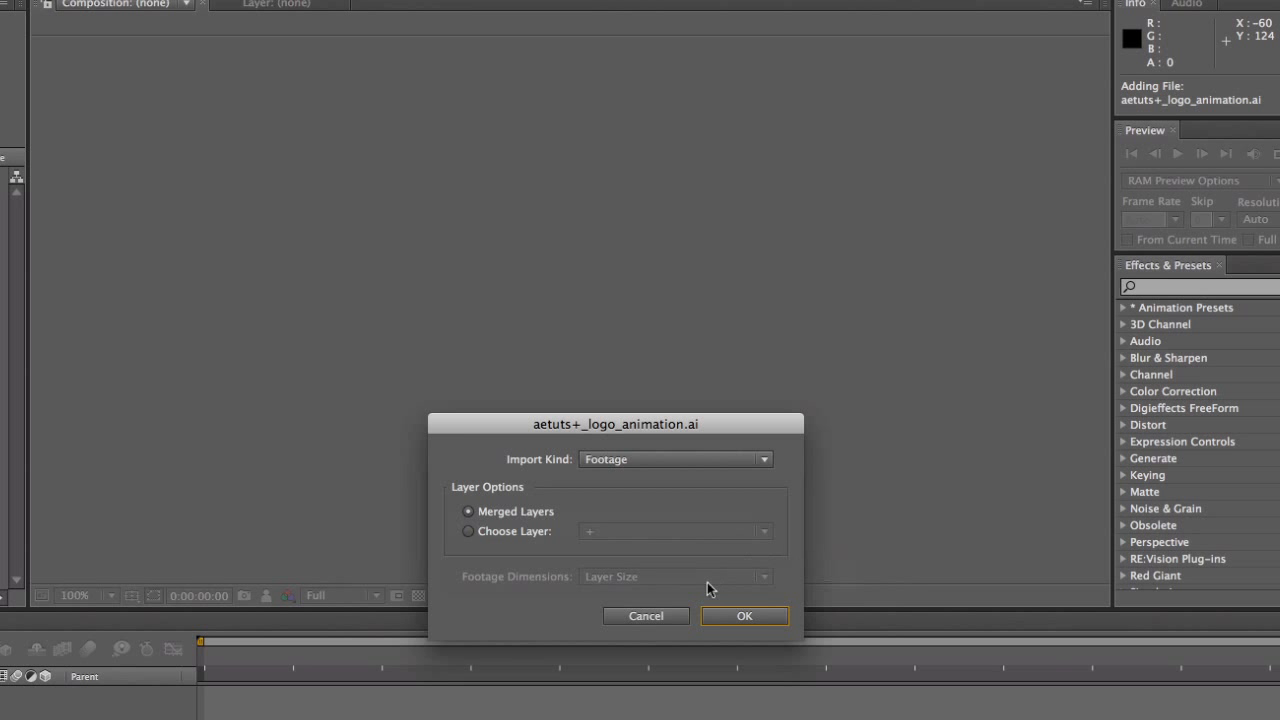
pyautogui.click(614, 462)
pyautogui.click(617, 505)
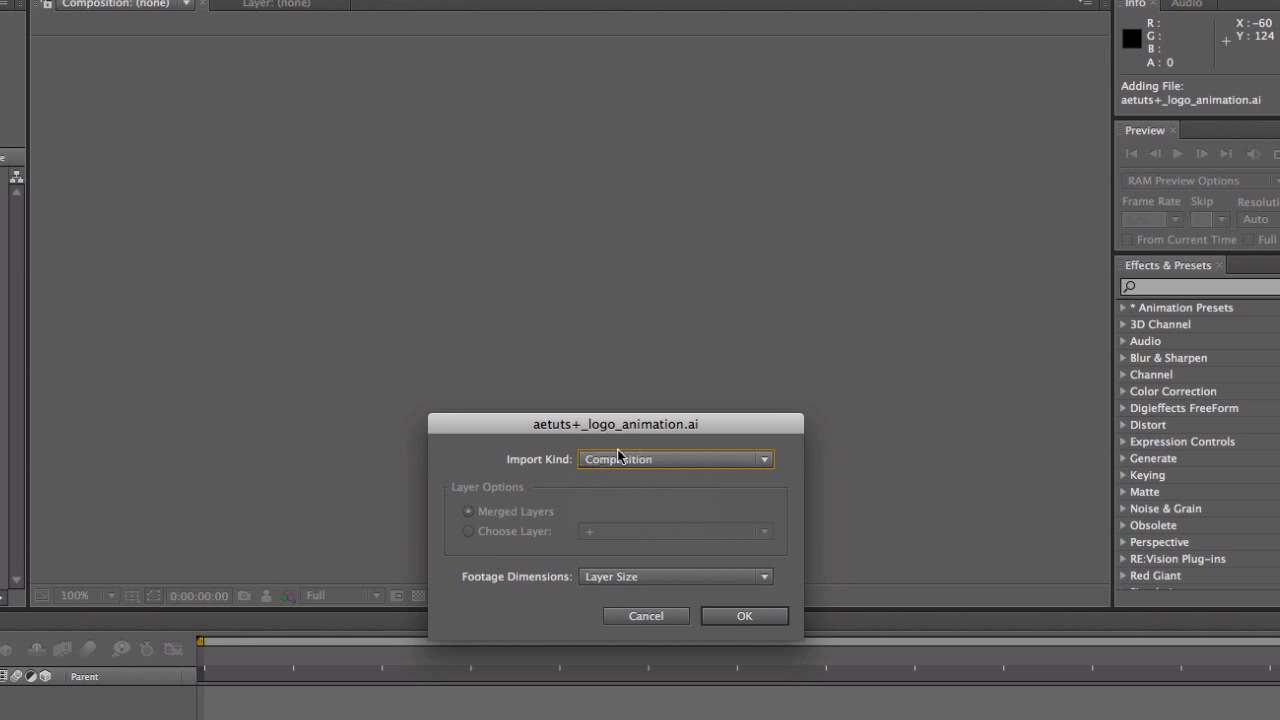
pyautogui.click(604, 577)
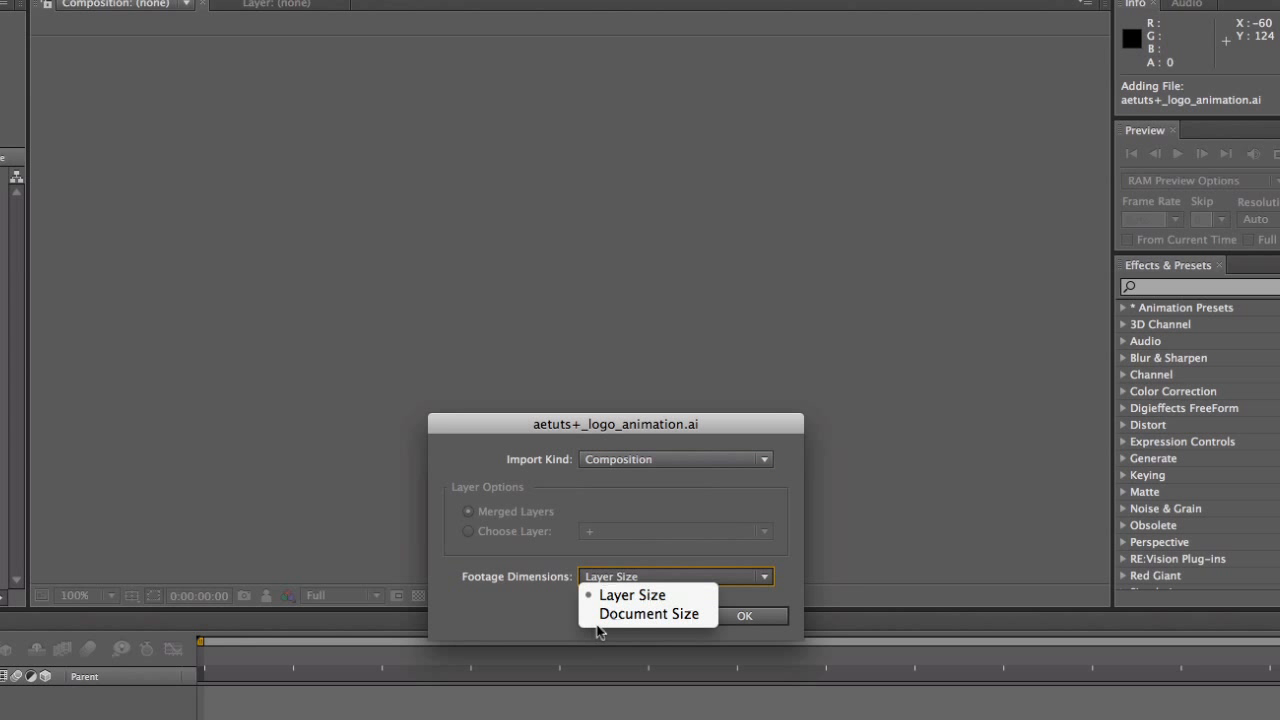
pyautogui.click(605, 598)
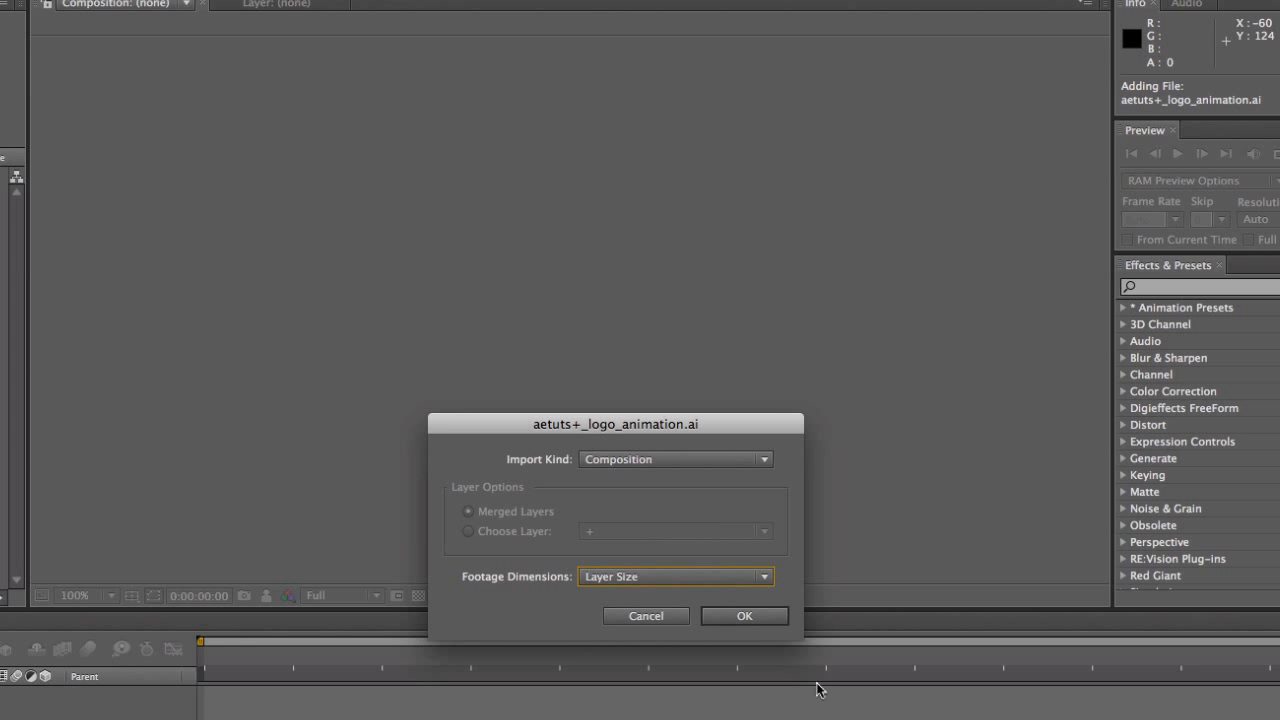
pyautogui.click(745, 616)
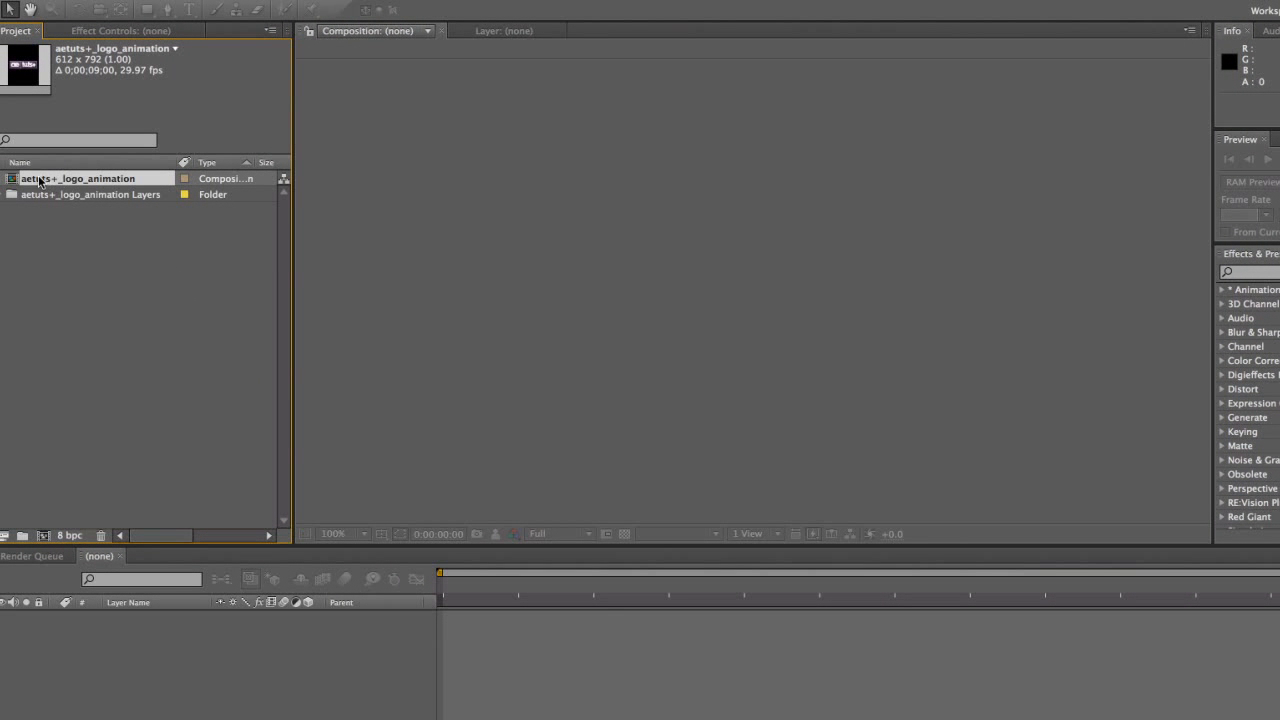
# Open the aetuts+_logo_animation composition and copy its seven character layers, from + through a, without the background layers
pyautogui.doubleClick(30, 180)
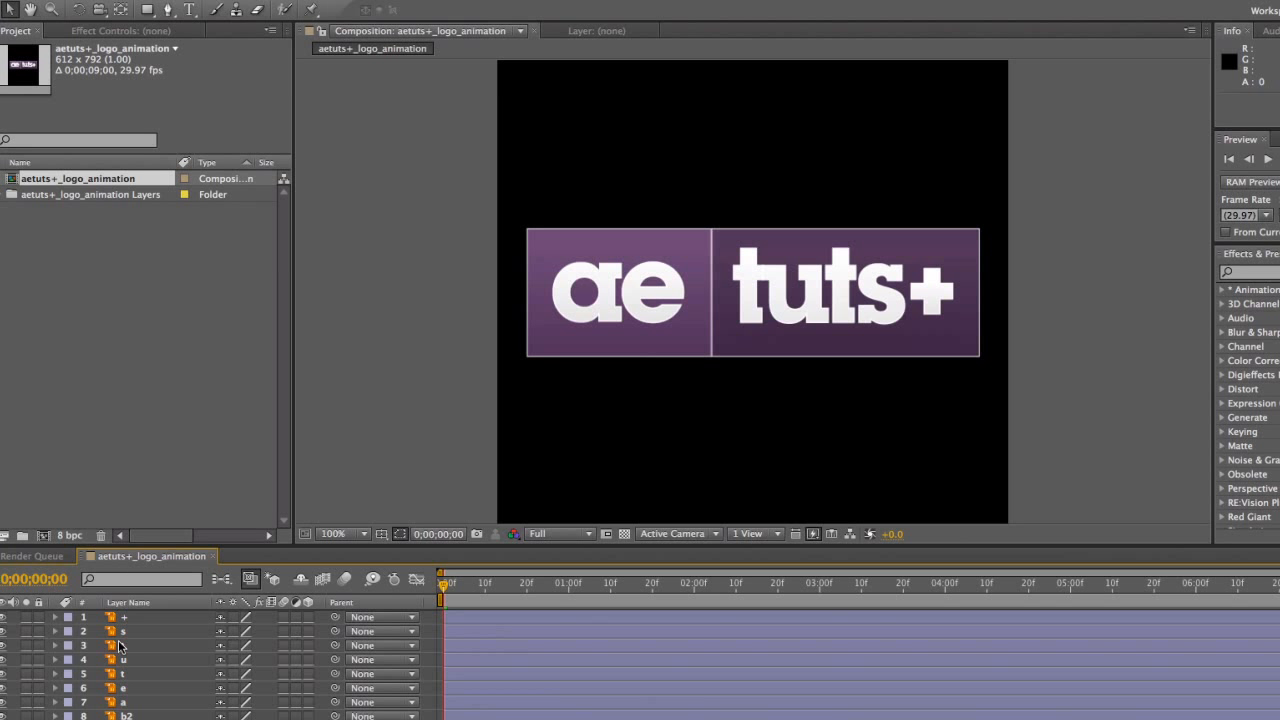
pyautogui.click(125, 702)
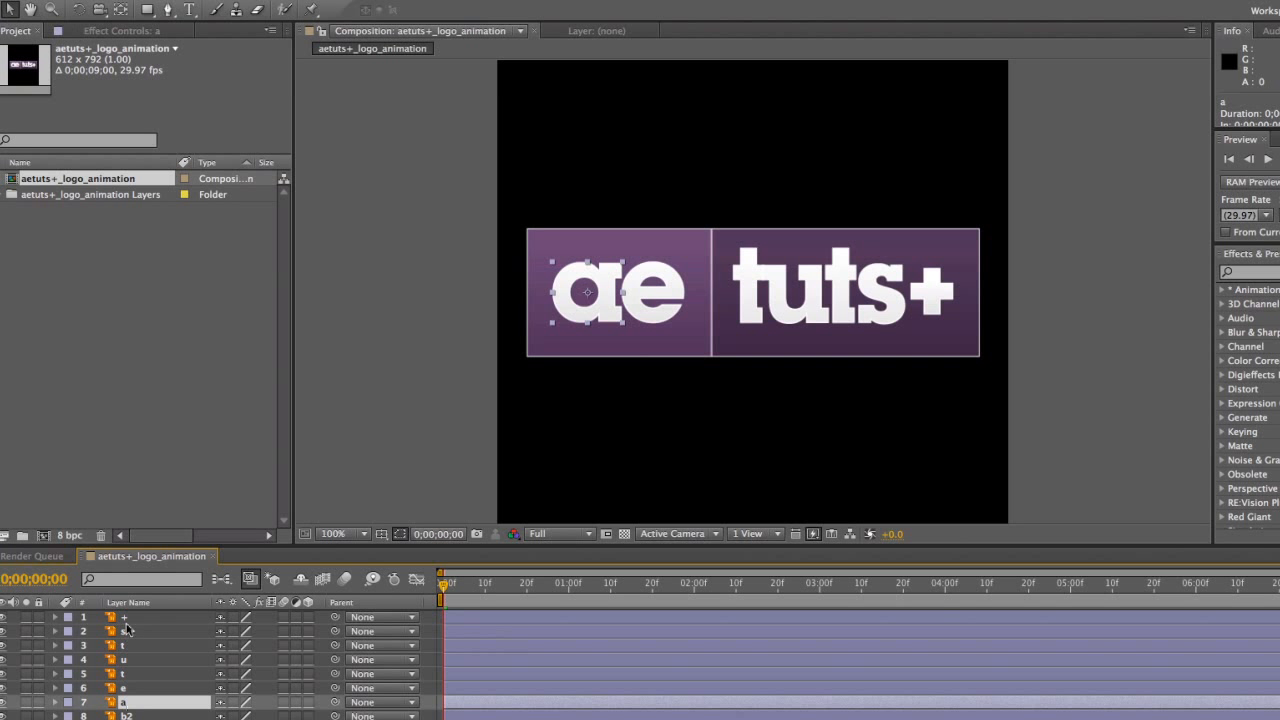
pyautogui.keyDown('shift'); pyautogui.click(126, 623); pyautogui.keyUp('shift')
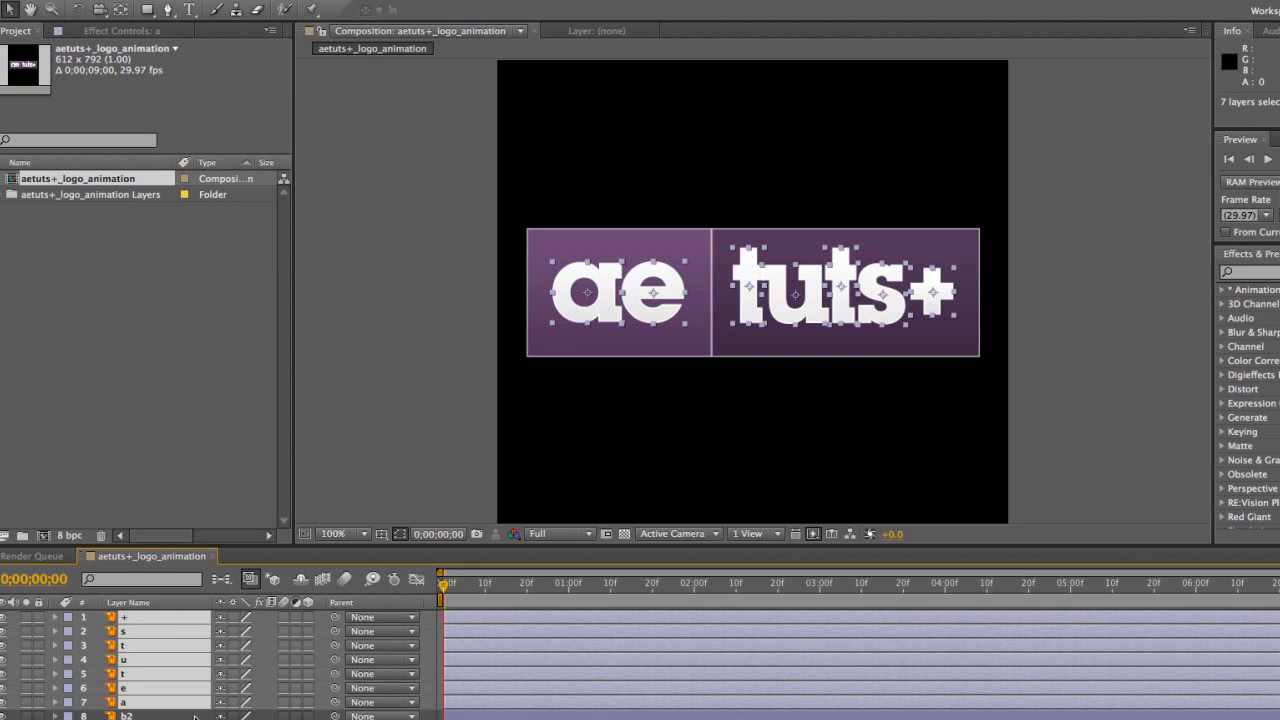
pyautogui.hotkey('ctrl', 'c')
# Create a new composition with the NTSC D1 Widescreen Square Pixel preset and a dark red background color
pyautogui.rightClick(120, 376)
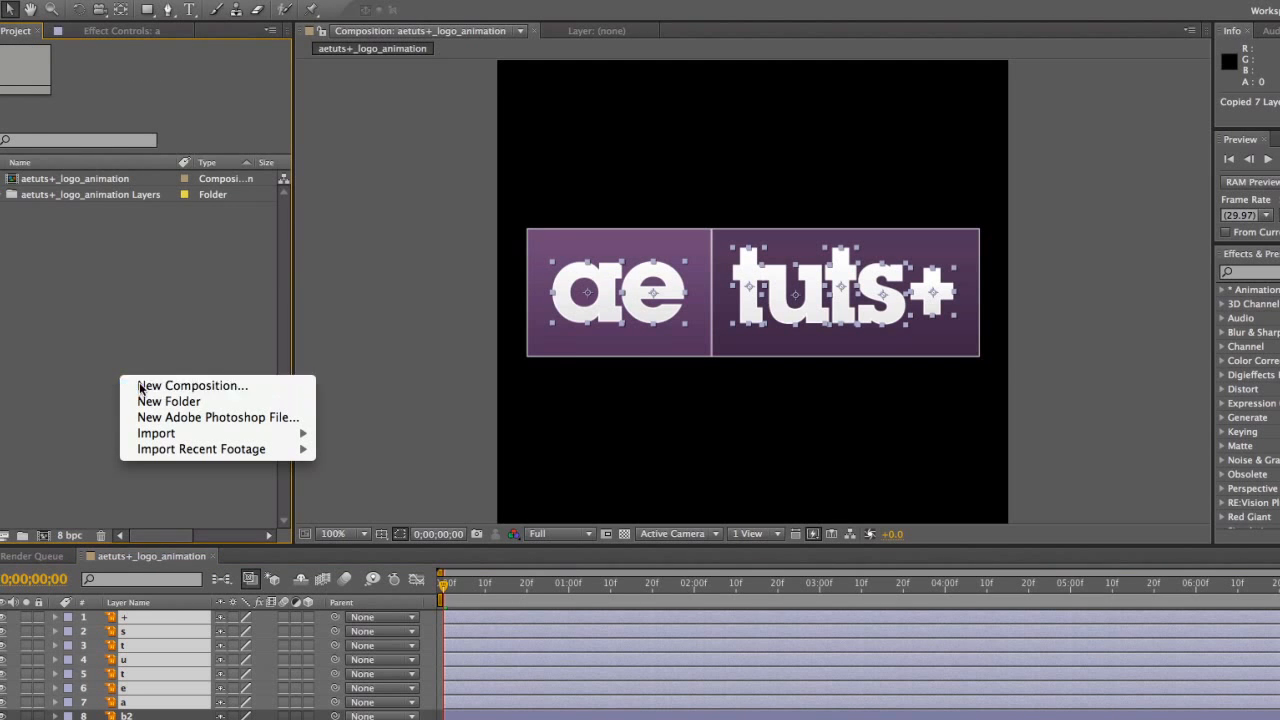
pyautogui.click(140, 386)
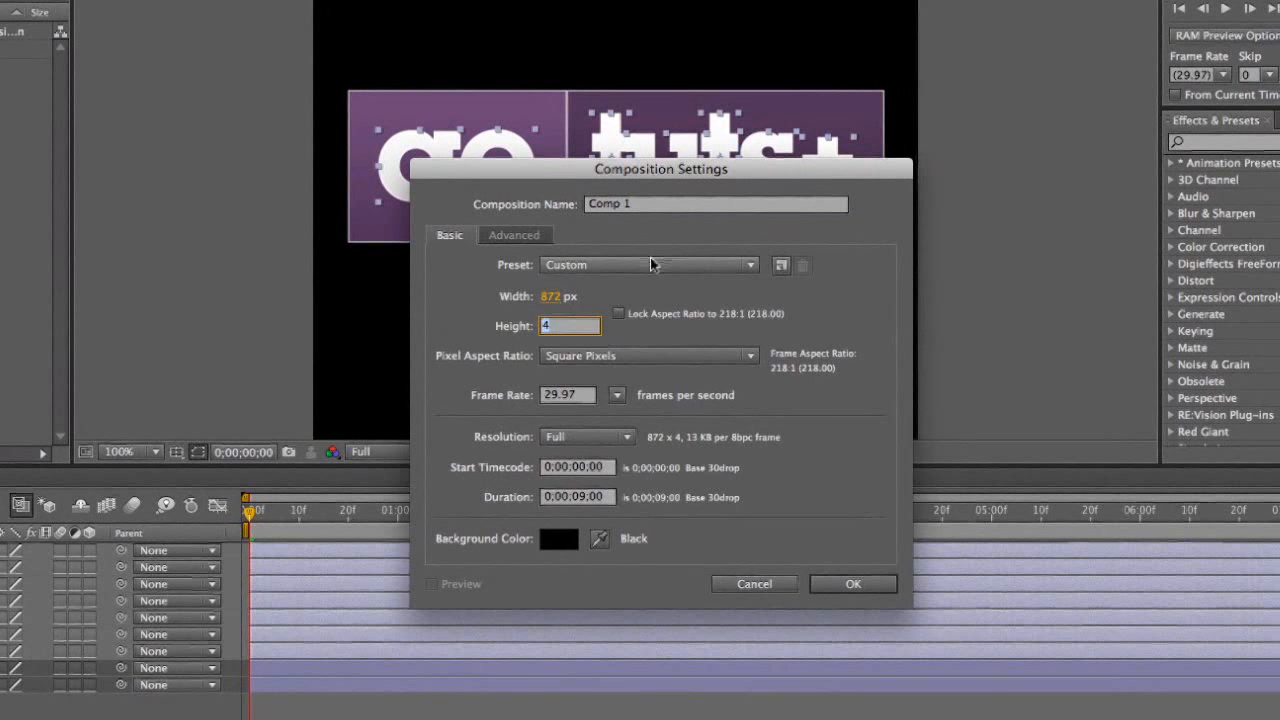
pyautogui.click(651, 263)
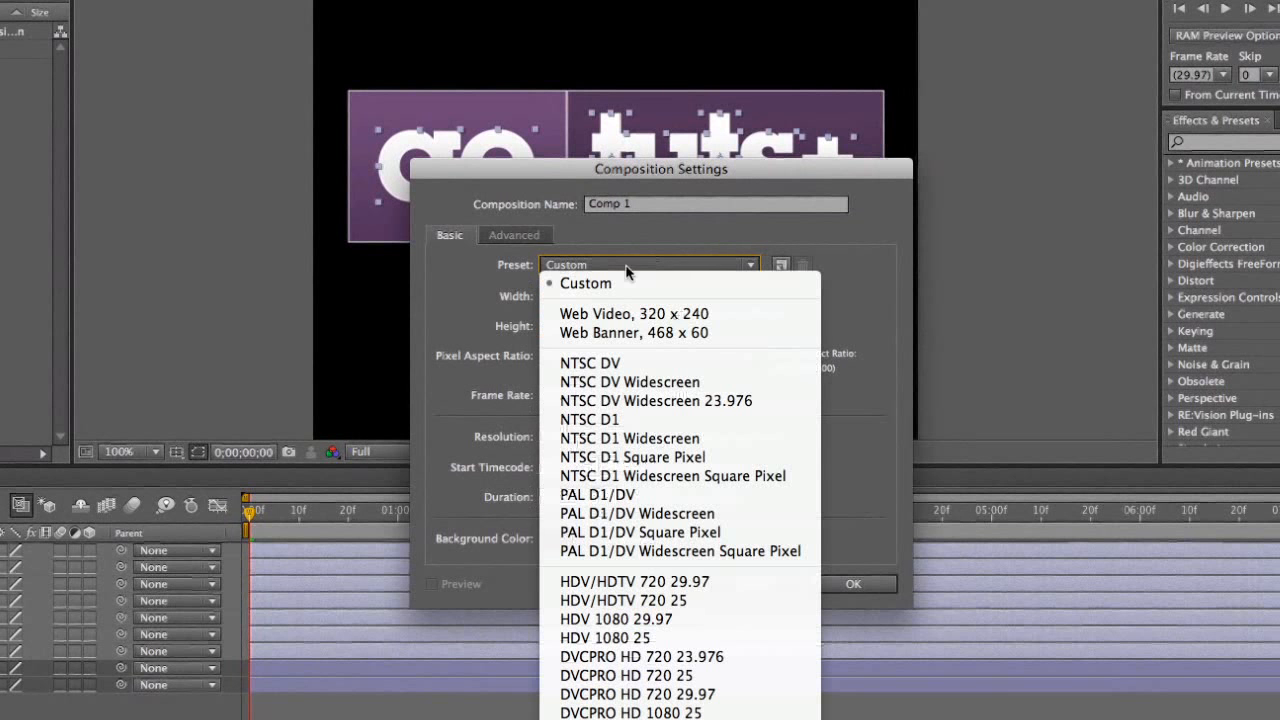
pyautogui.click(697, 476)
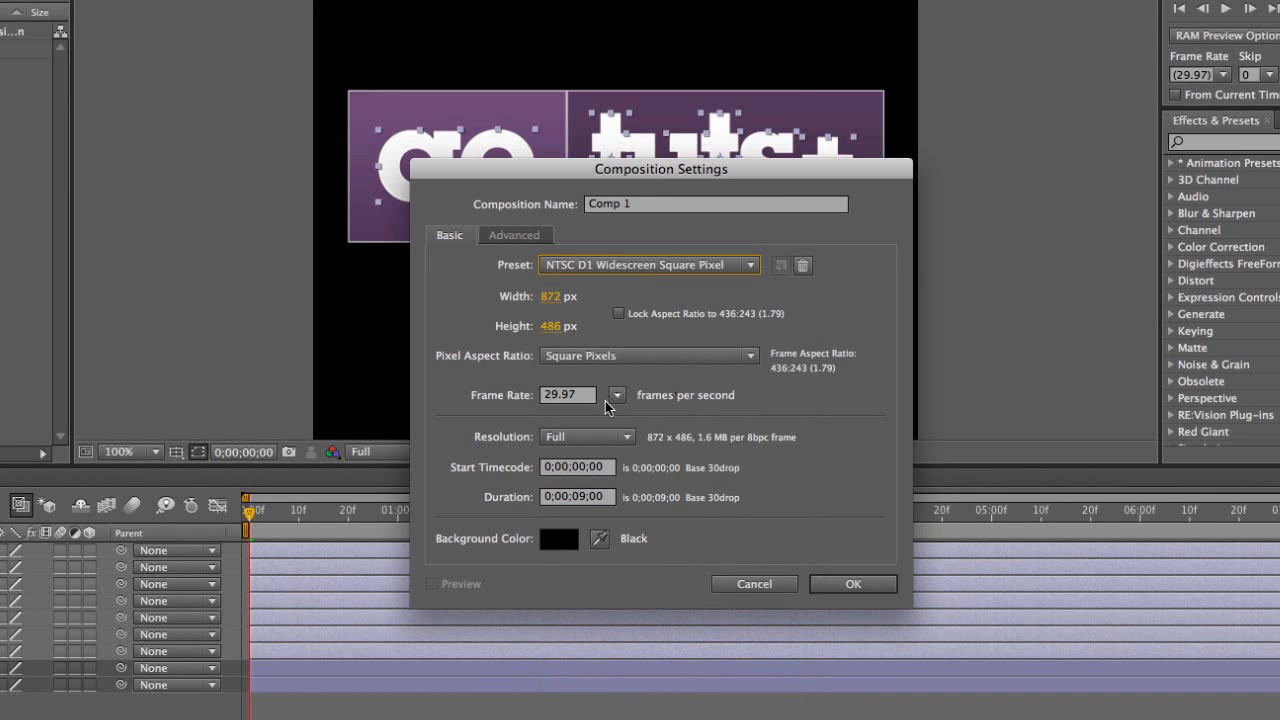
pyautogui.moveTo(567, 498); pyautogui.dragTo(625, 505)
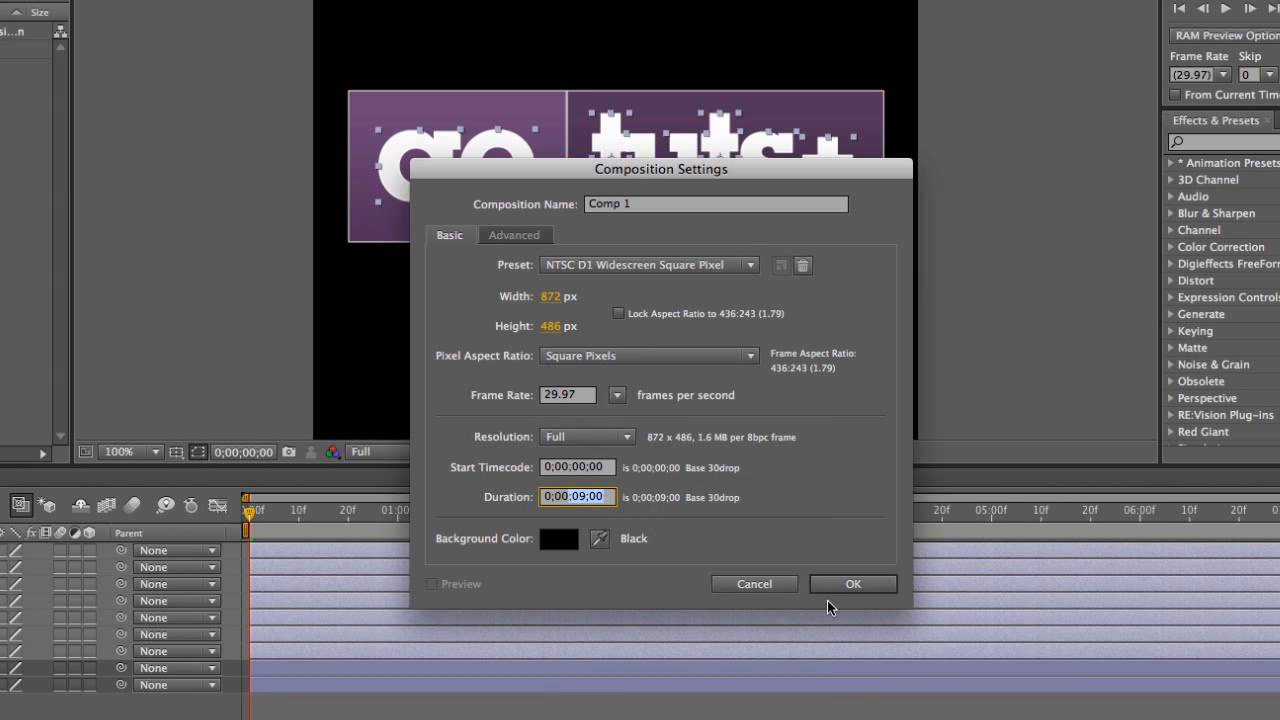
pyautogui.click(556, 544)
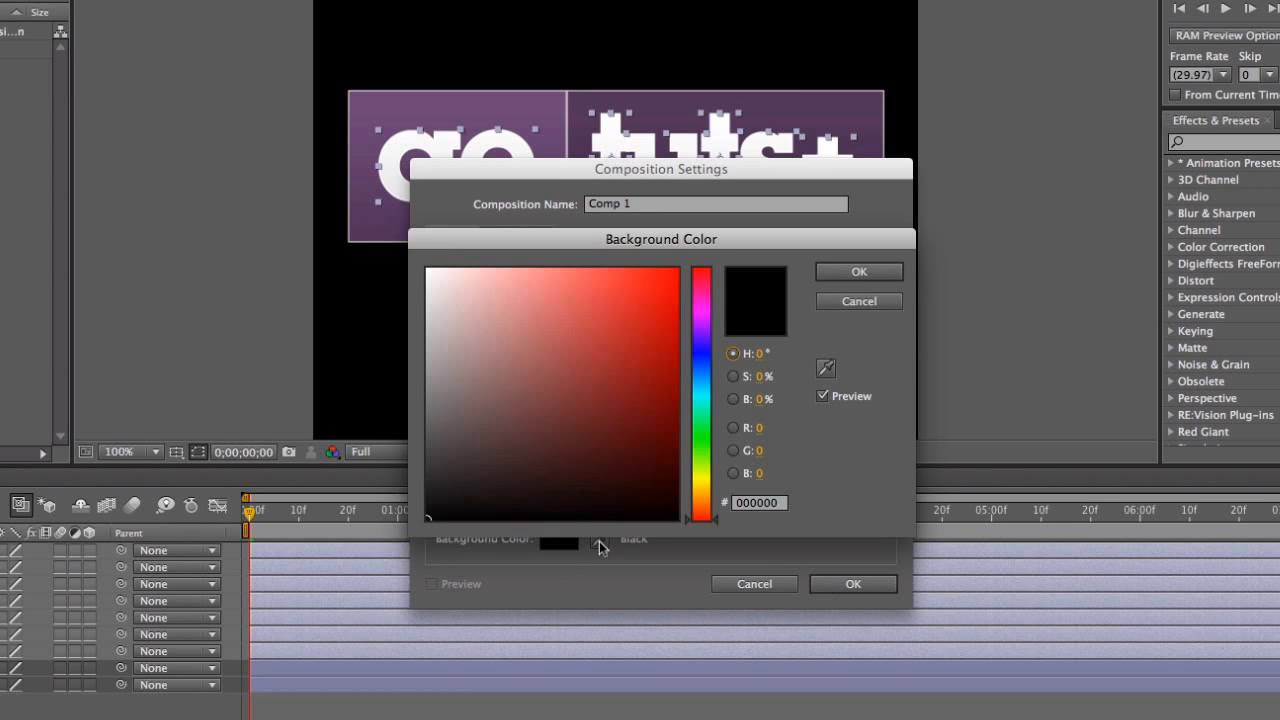
pyautogui.moveTo(611, 486); pyautogui.dragTo(613, 474)
pyautogui.click(846, 278)
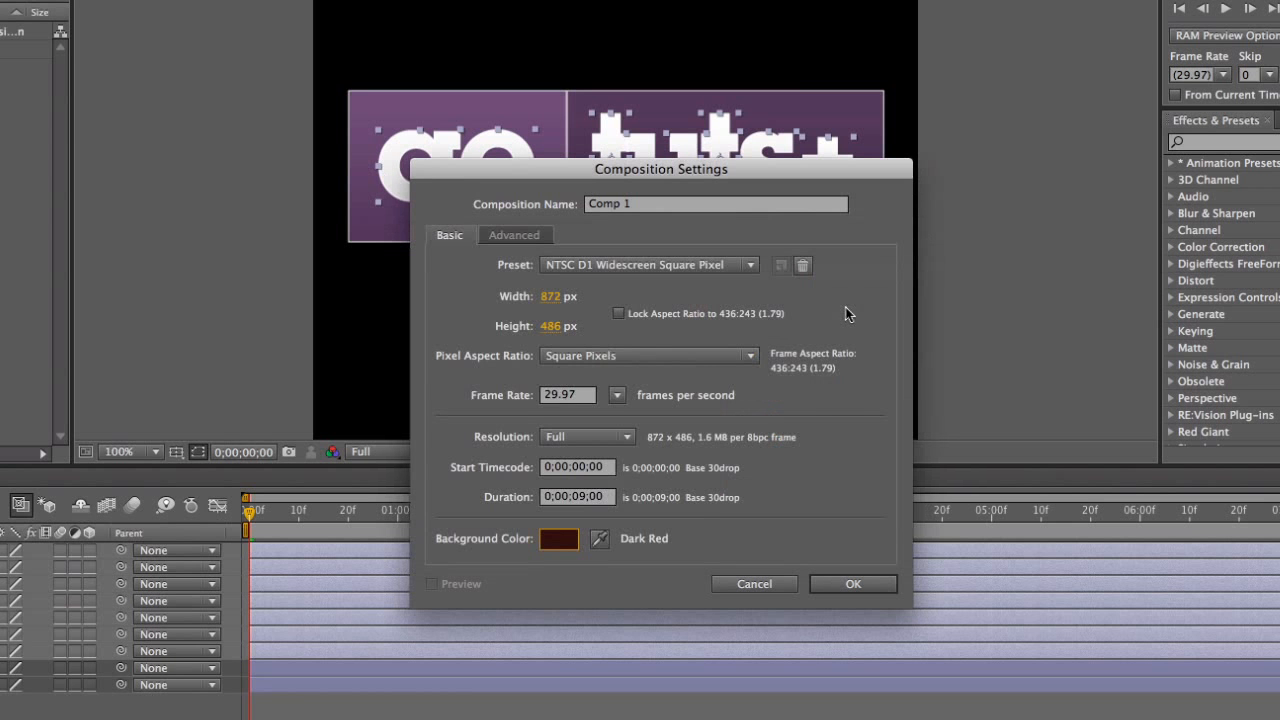
pyautogui.click(841, 590)
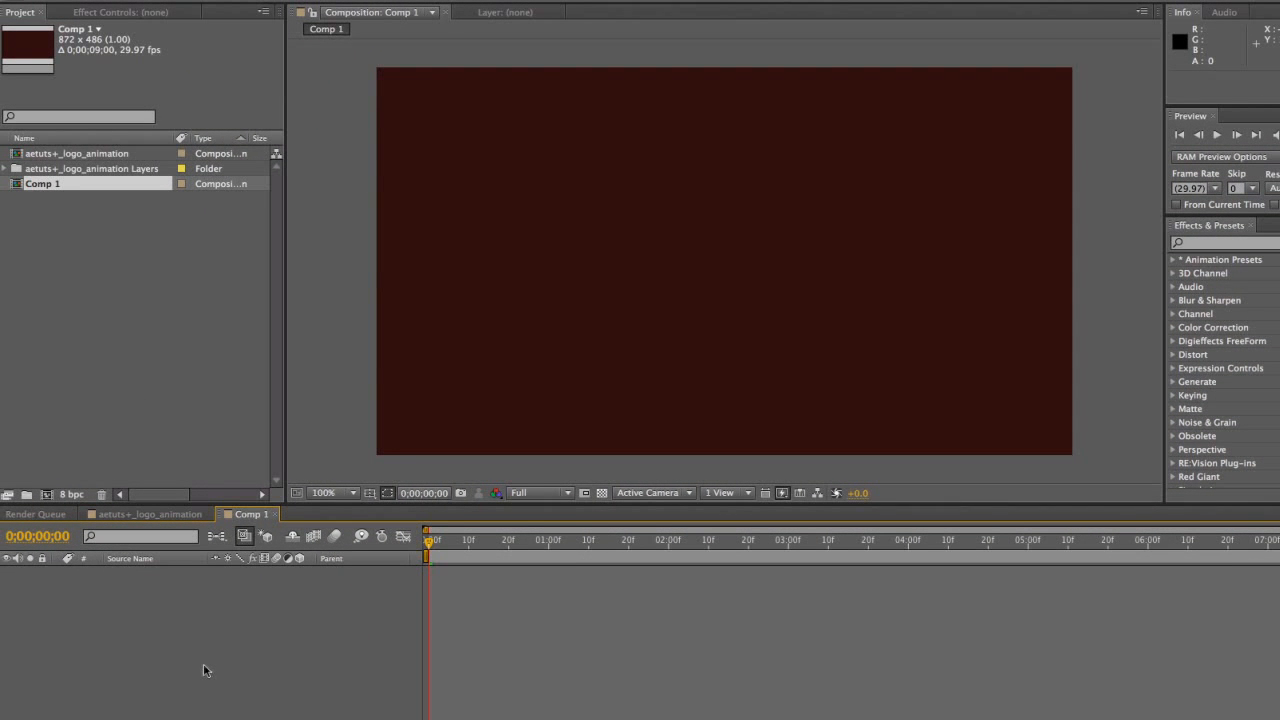
# Paste the copied letter layers into Comp 1 and move them together to the frame's center, using temporary title/action safe guides
pyautogui.hotkey('ctrl', 'v')
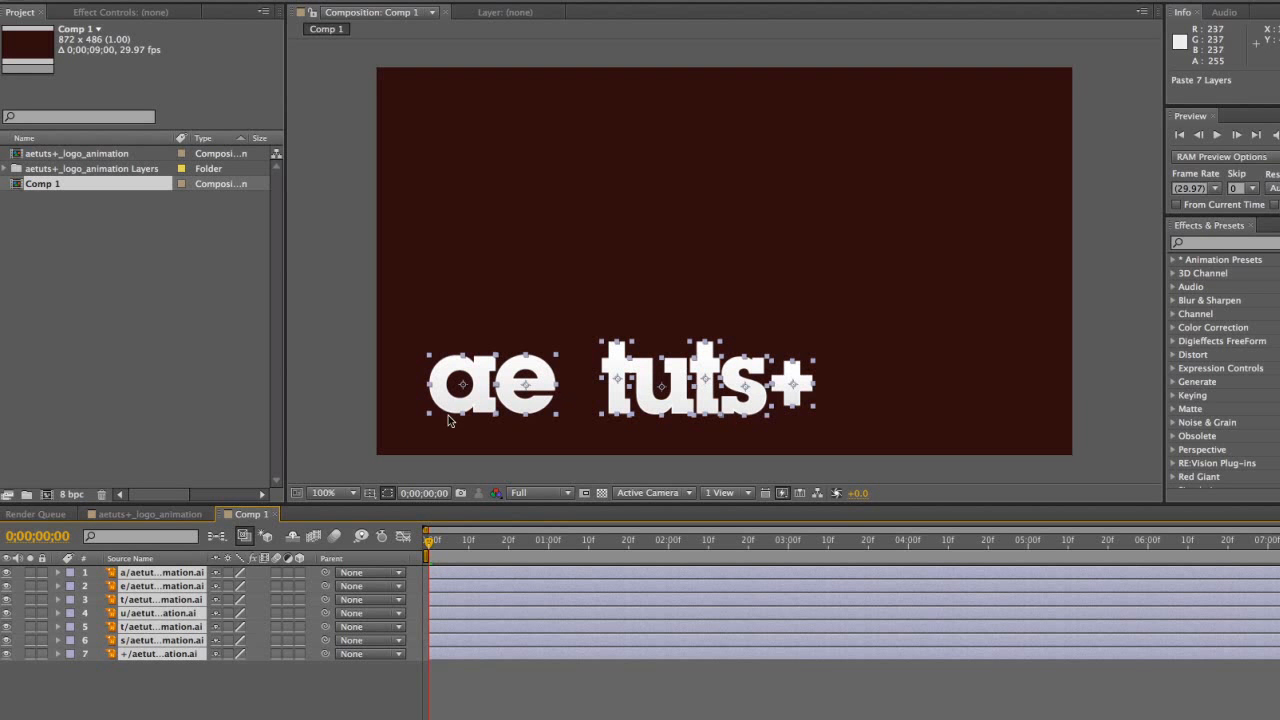
pyautogui.click(370, 493)
pyautogui.click(425, 506)
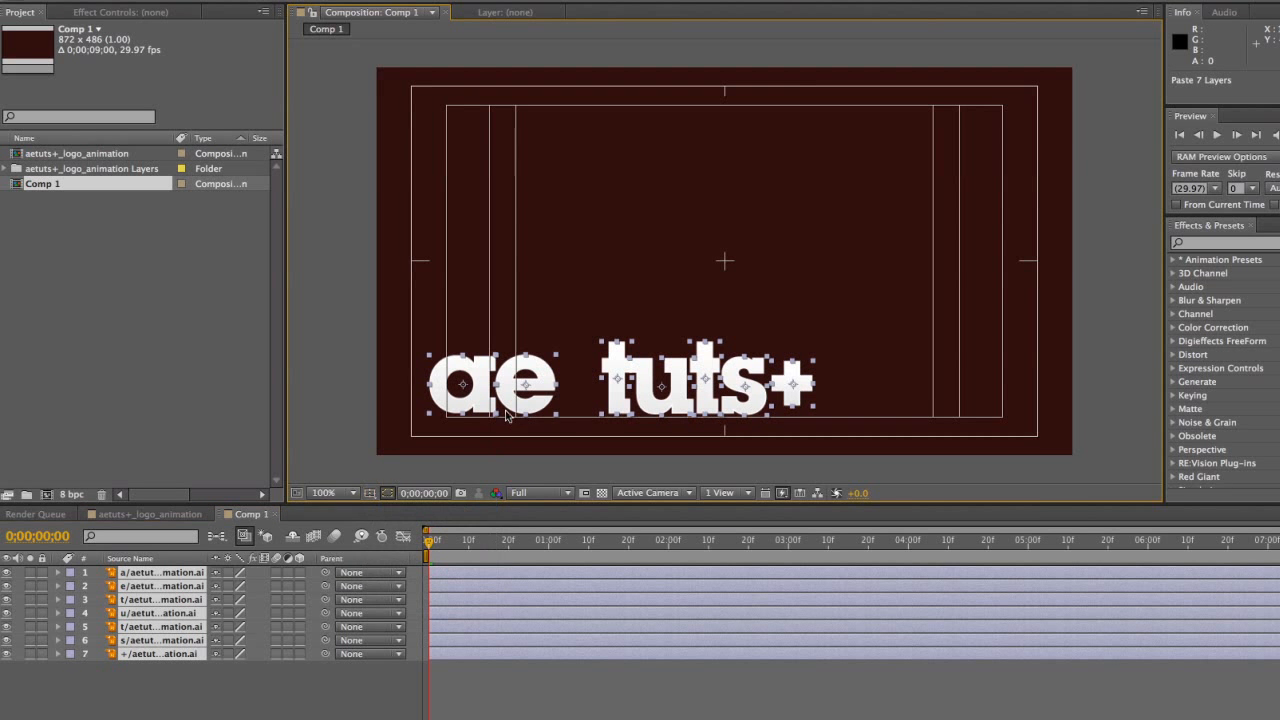
pyautogui.moveTo(527, 396); pyautogui.dragTo(640, 280)
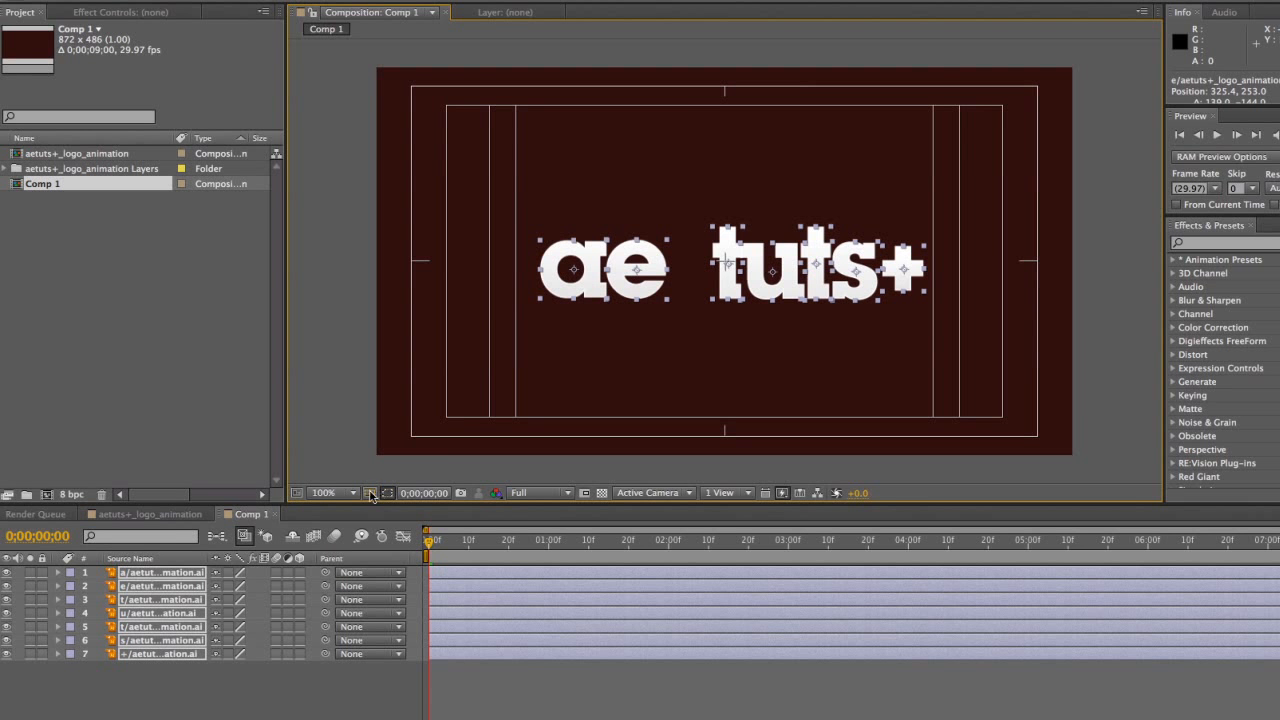
pyautogui.click(370, 493)
pyautogui.click(425, 504)
# Move the a layer's anchor point above the frame, over the letter's stem, to about 66.7, -230.5
pyautogui.click(165, 573)
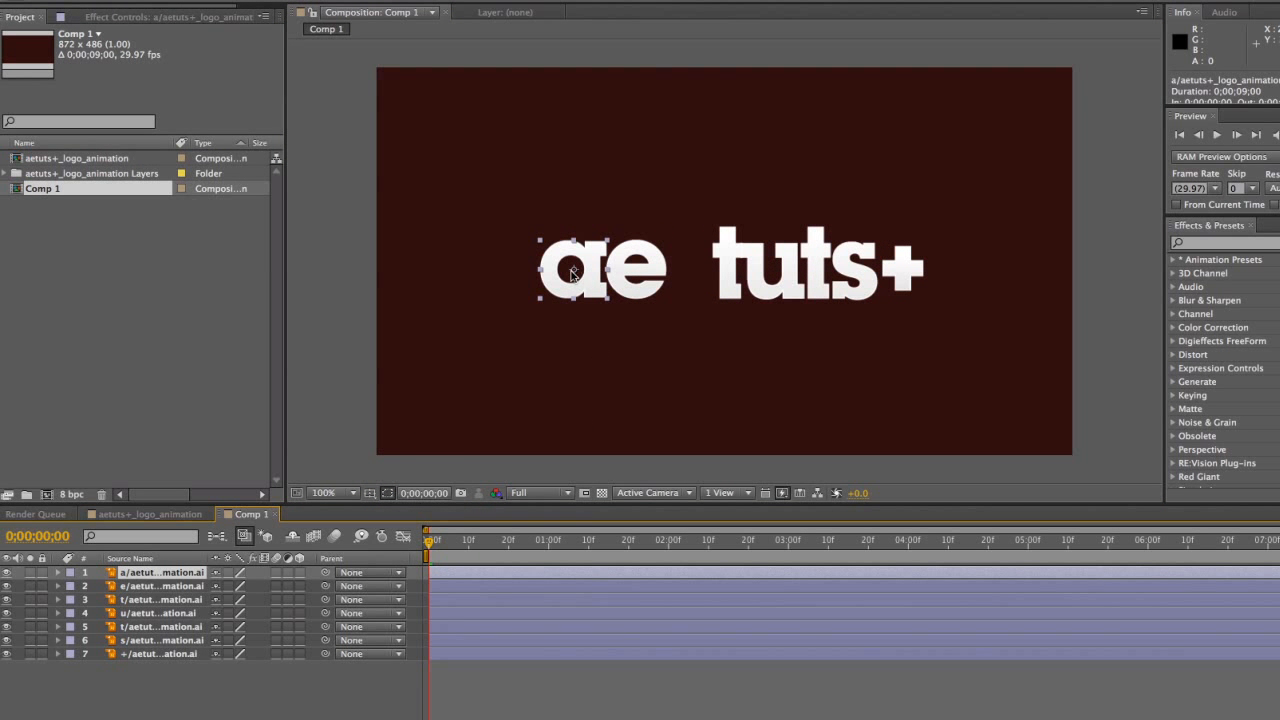
pyautogui.press('a')
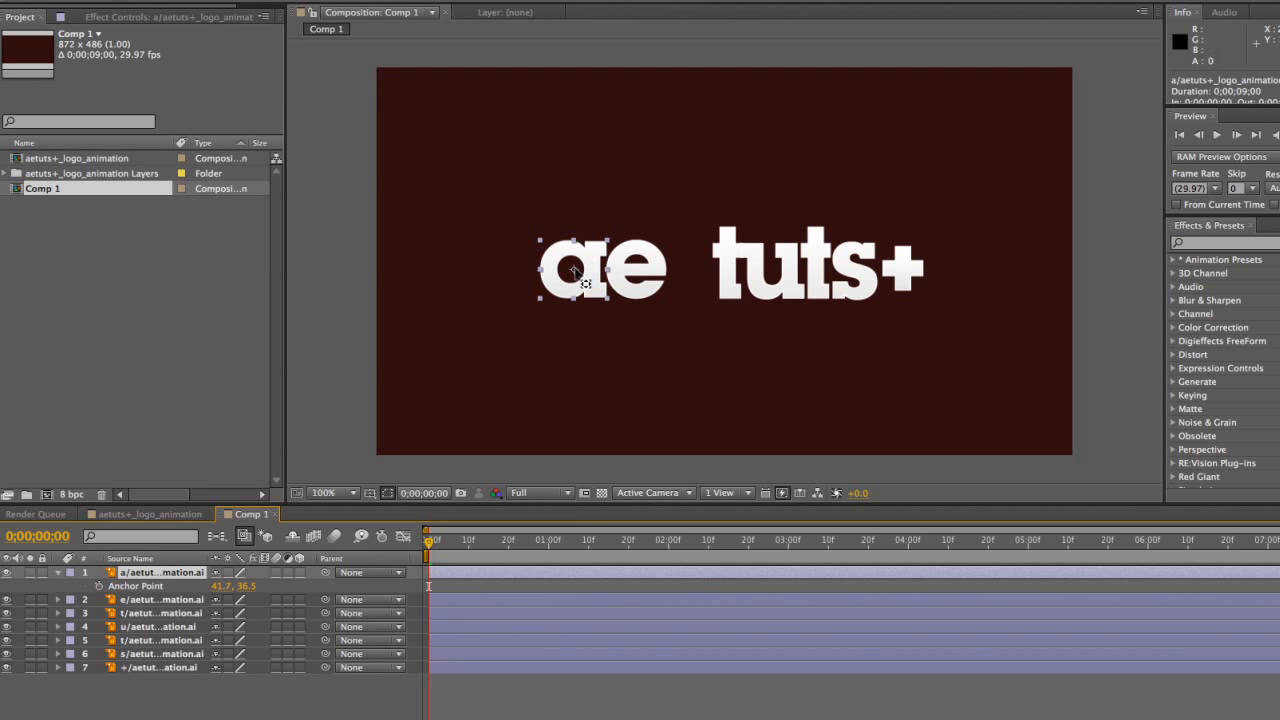
pyautogui.moveTo(579, 267); pyautogui.dragTo(594, 242)
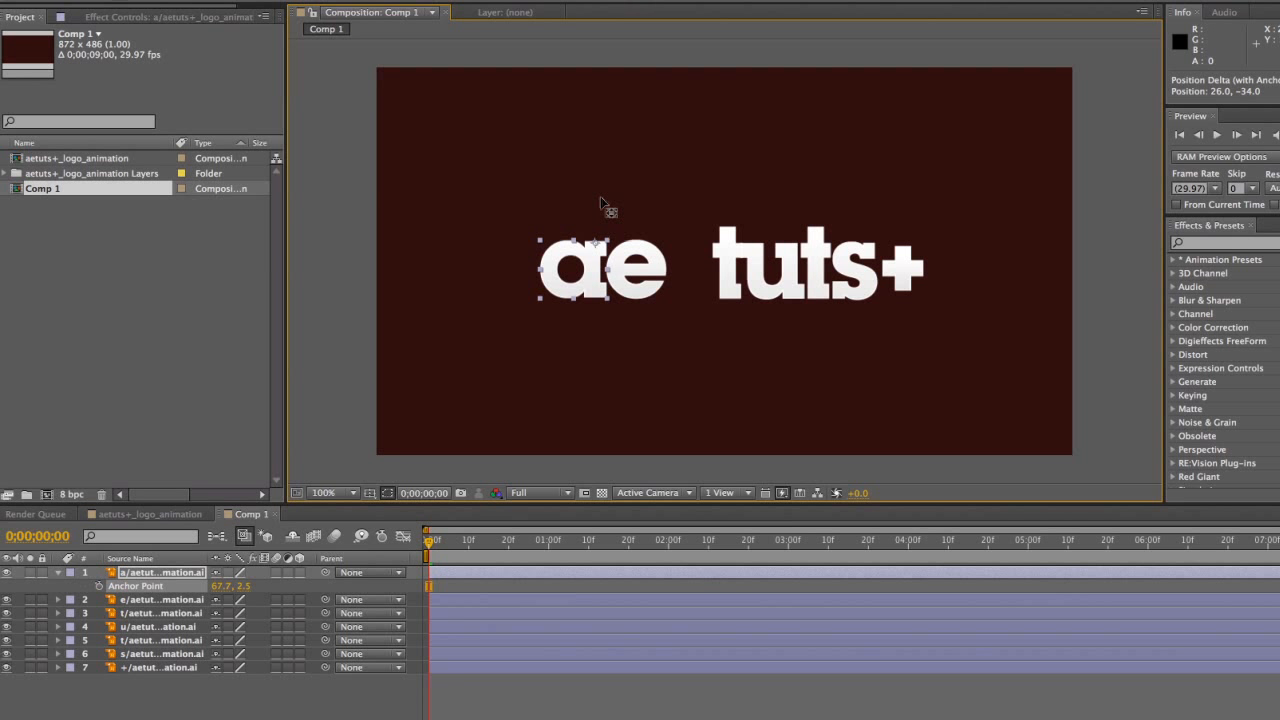
pyautogui.moveTo(595, 243); pyautogui.dragTo(594, 242)
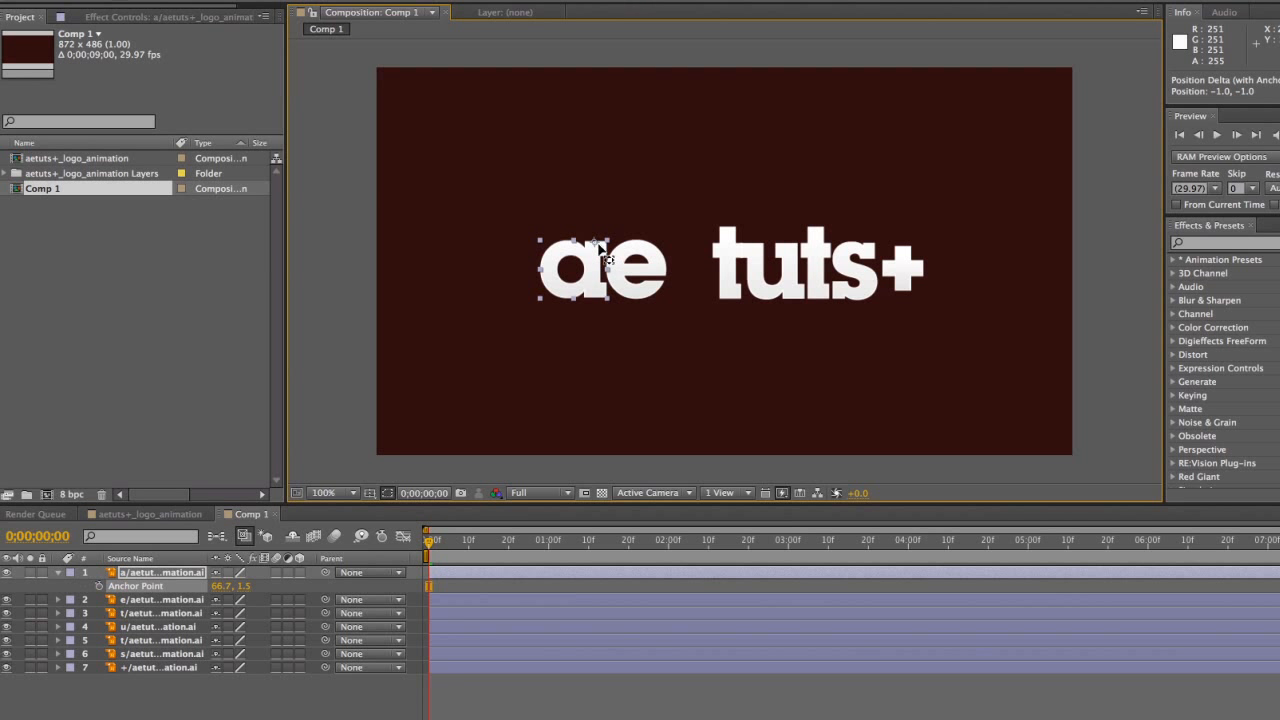
pyautogui.moveTo(596, 247); pyautogui.dragTo(596, 58)
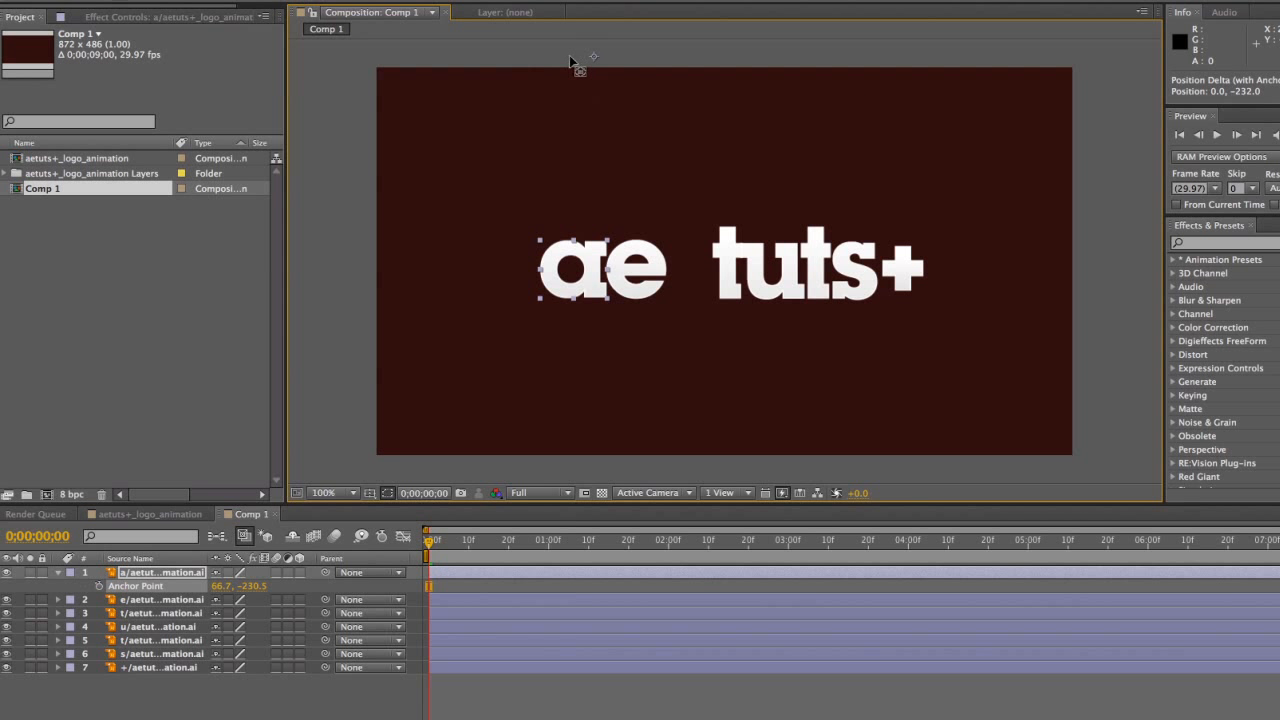
# Move the anchor points of the e and the first t straight up to just above the frame
pyautogui.moveTo(663, 101); pyautogui.dragTo(655, 127)
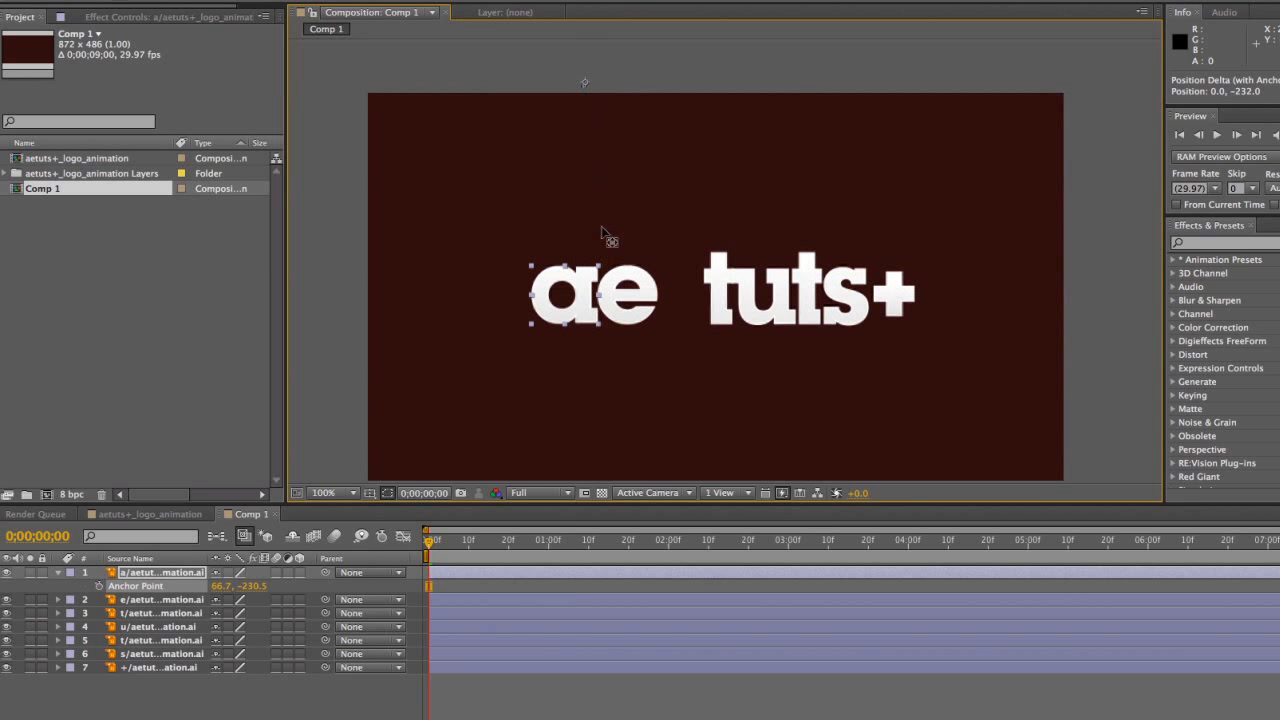
pyautogui.click(632, 315)
pyautogui.moveTo(632, 310); pyautogui.dragTo(632, 78)
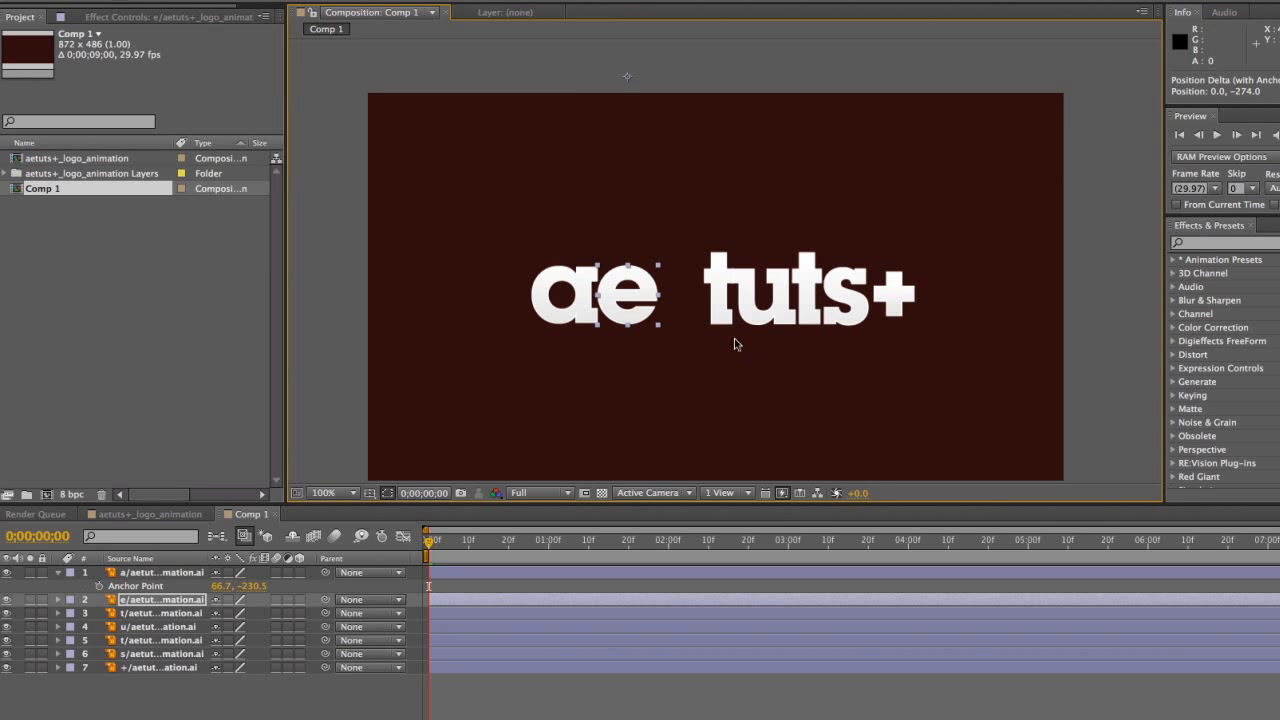
pyautogui.click(723, 285)
pyautogui.moveTo(723, 283); pyautogui.dragTo(719, 79)
# Move the anchor points of the u and the second t to just above the frame
pyautogui.click(752, 298)
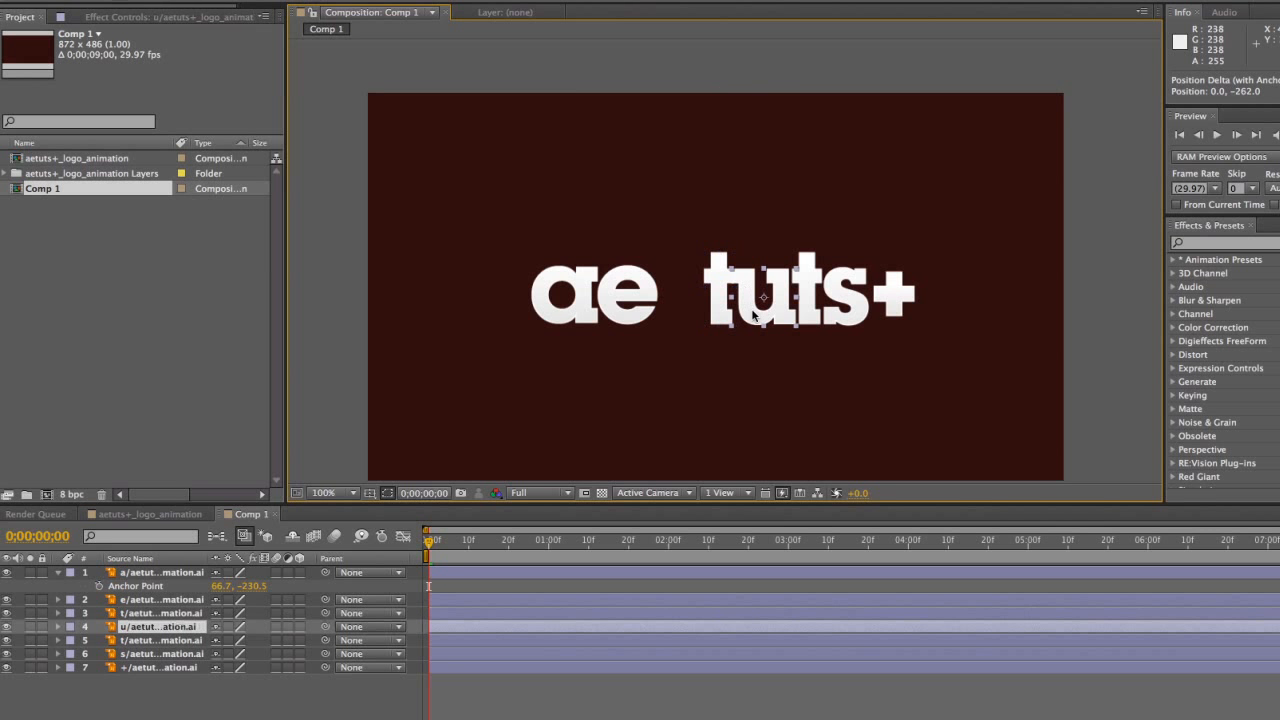
pyautogui.moveTo(778, 283); pyautogui.dragTo(791, 97)
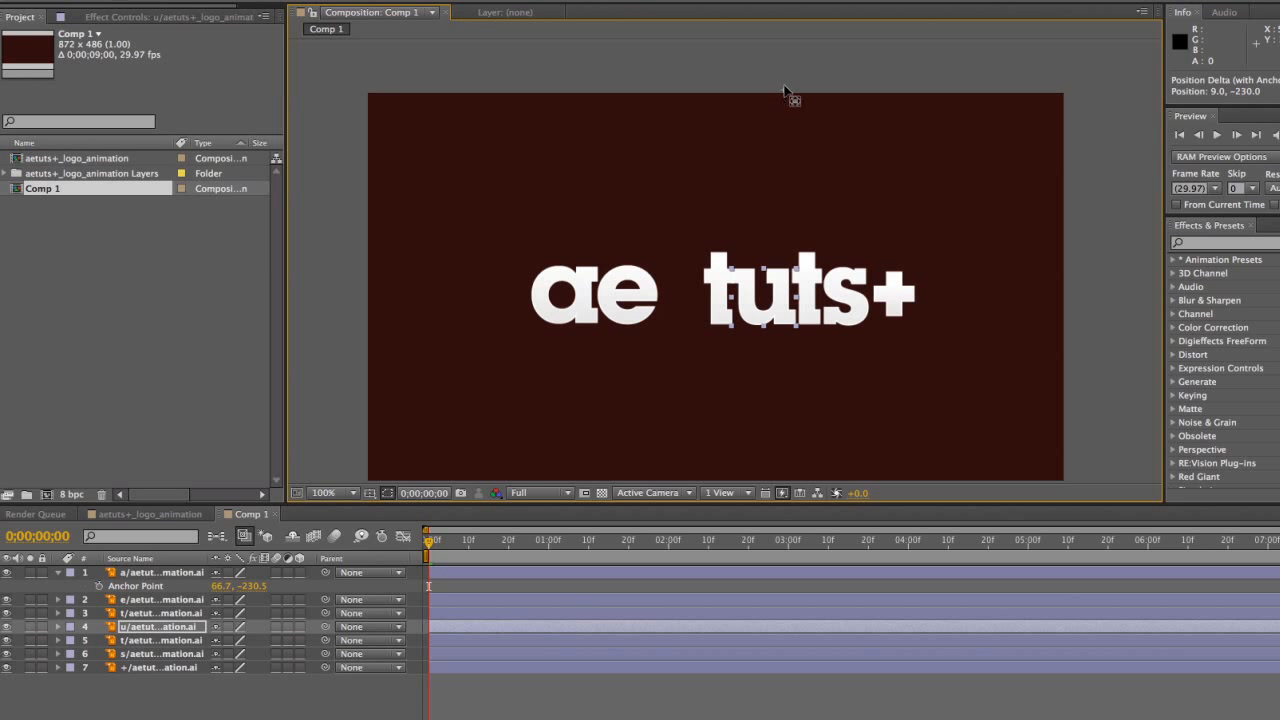
pyautogui.click(806, 300)
pyautogui.moveTo(808, 298); pyautogui.dragTo(808, 86)
# Move the anchor points of the s and the + to just above the frame, and deselect the layers
pyautogui.click(846, 297)
pyautogui.moveTo(847, 295); pyautogui.dragTo(866, 82)
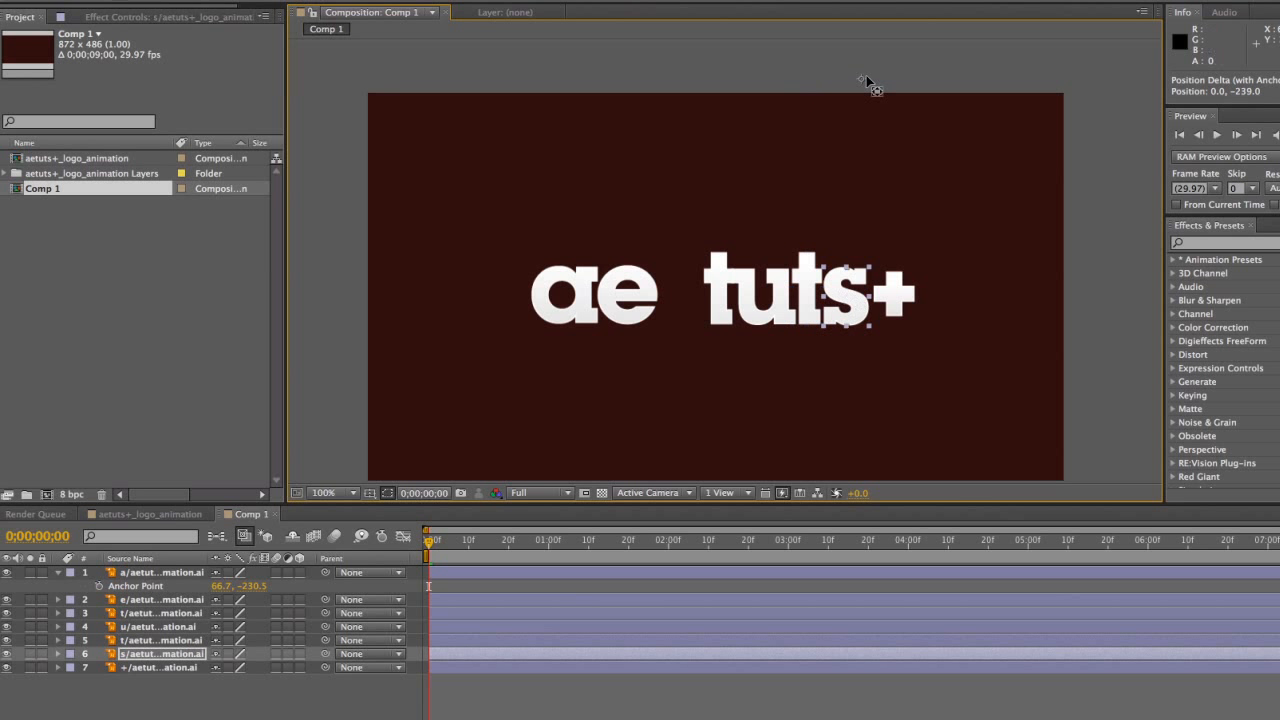
pyautogui.click(899, 293)
pyautogui.moveTo(899, 293); pyautogui.dragTo(900, 80)
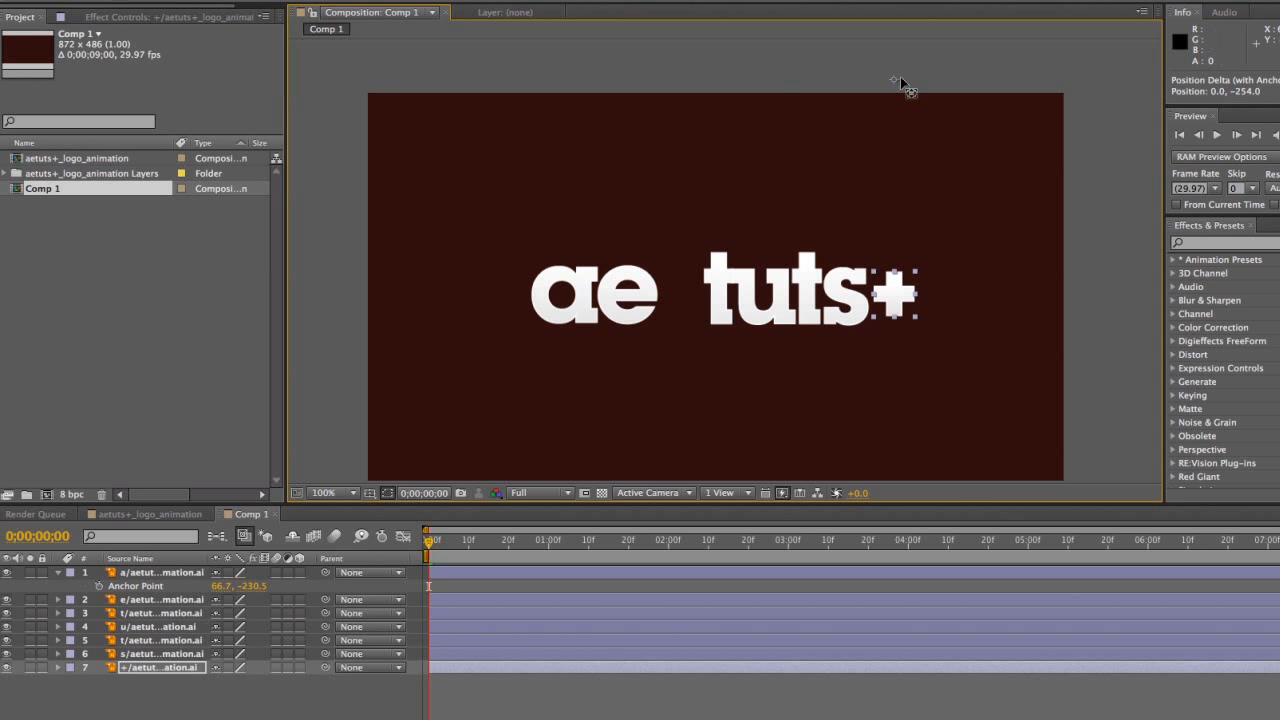
pyautogui.click(856, 374)
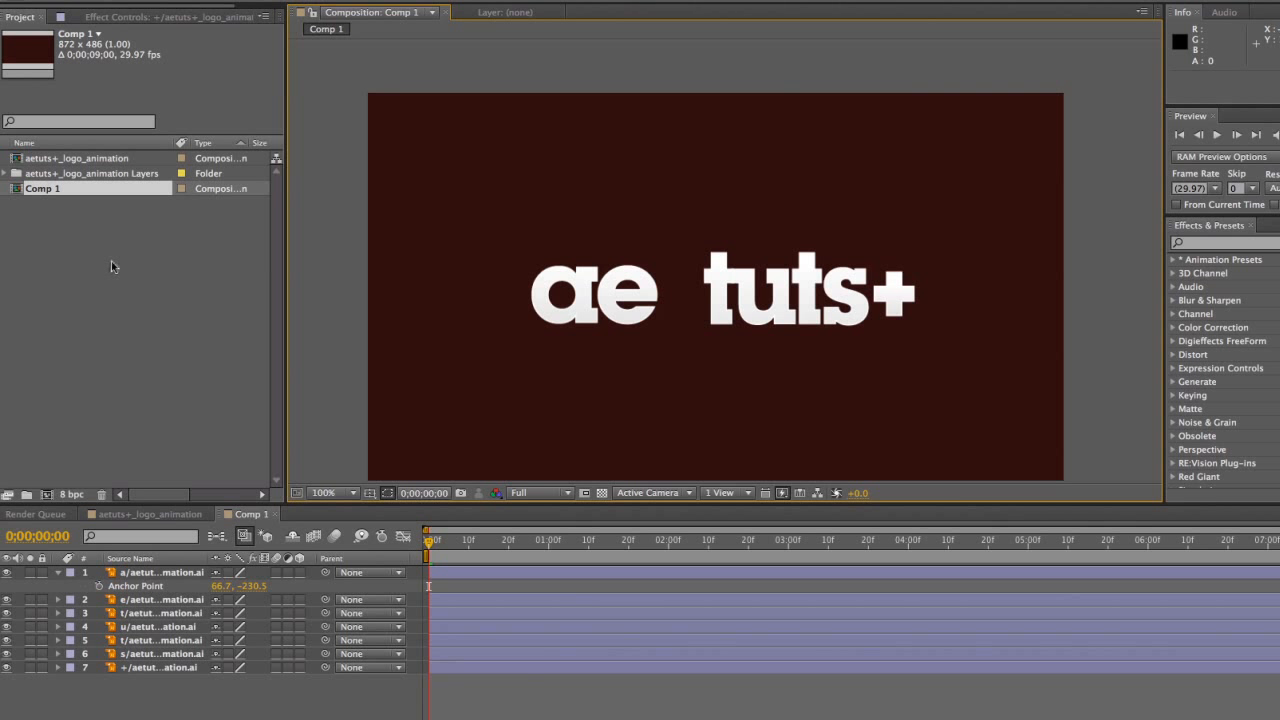
pyautogui.click(57, 192)
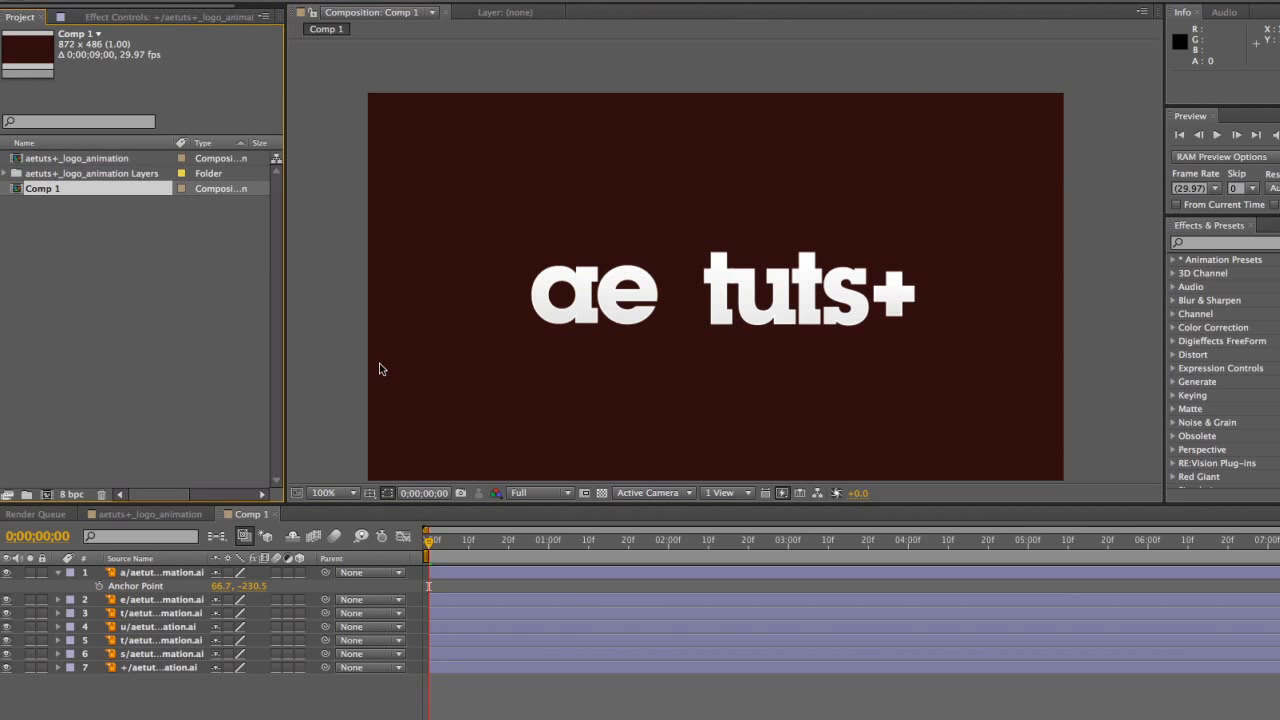
# Rename the Comp 1 composition as Animation
pyautogui.press('Return')
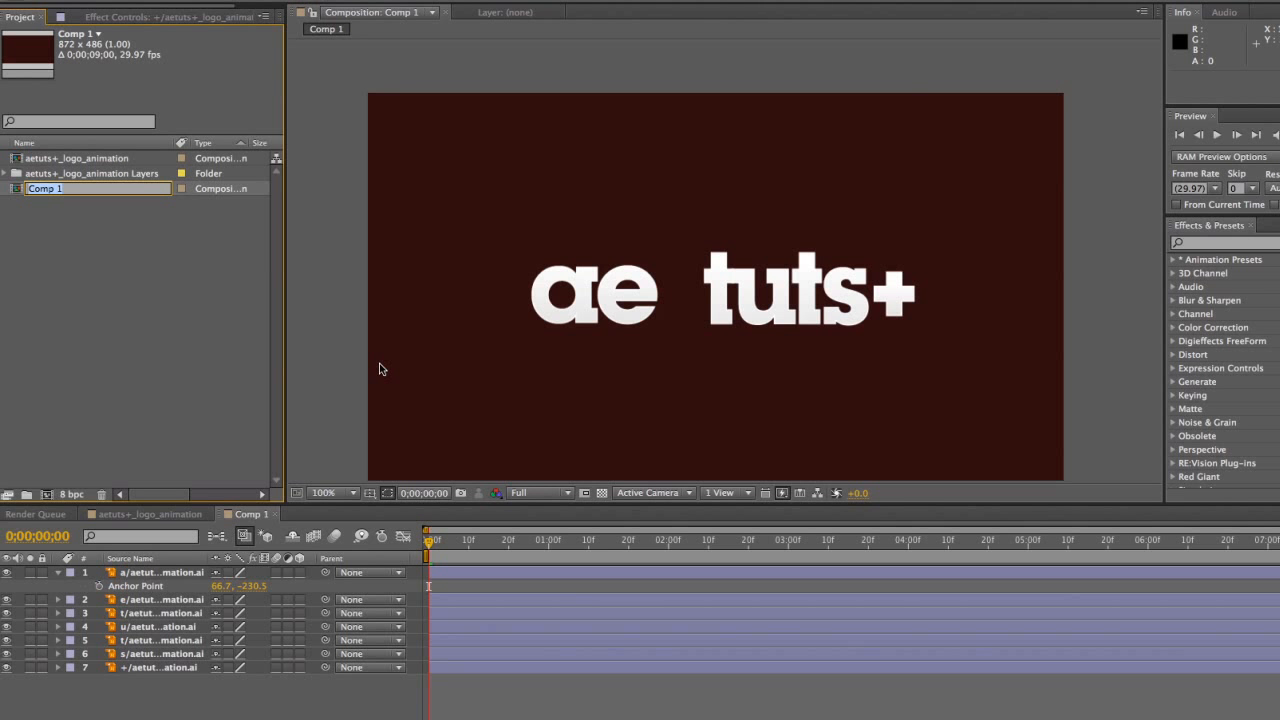
pyautogui.write('Animation')
pyautogui.press('Return')
# Create a new composition named Rope, 872 px wide and 4 px high, keeping the other settings
pyautogui.rightClick(86, 285)
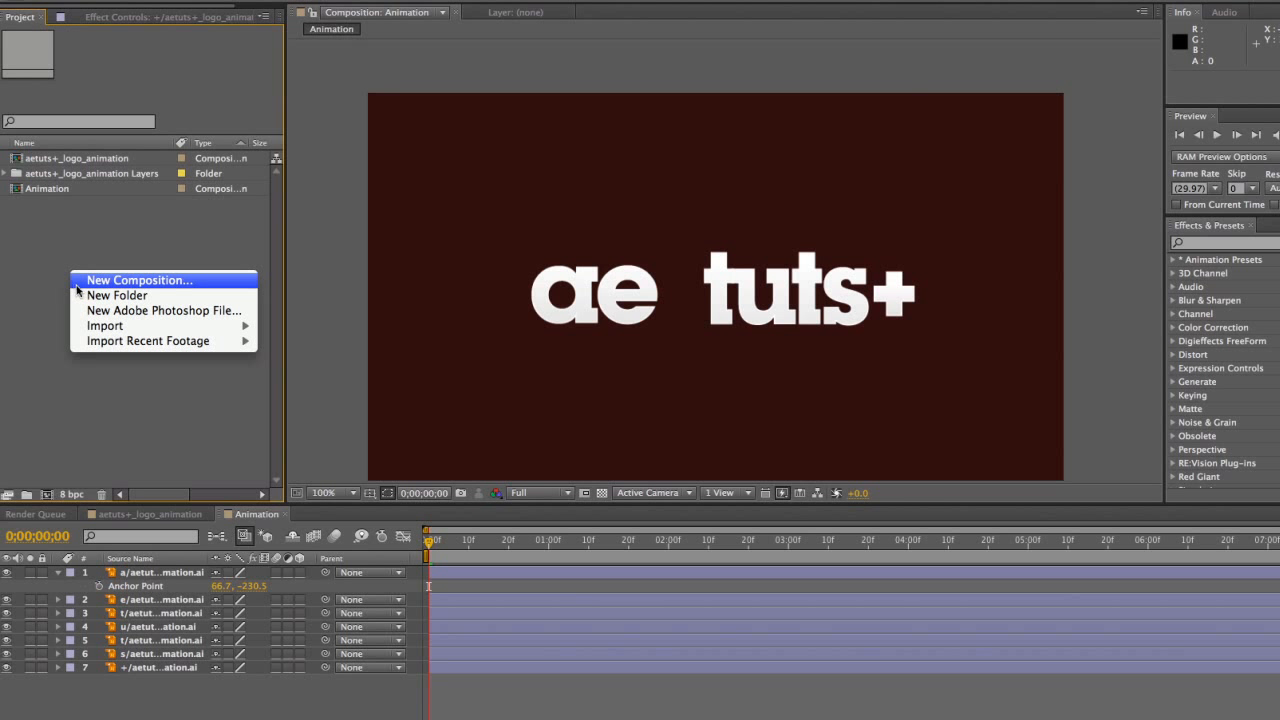
pyautogui.click(90, 278)
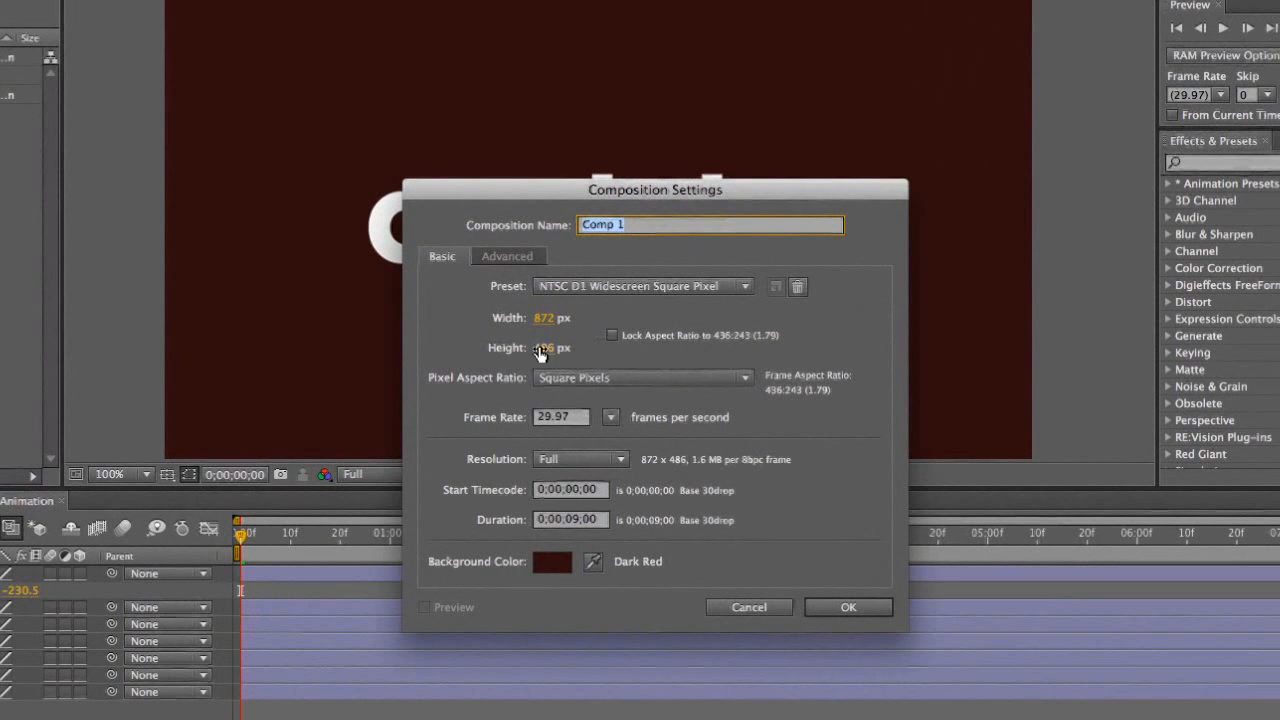
pyautogui.click(546, 348)
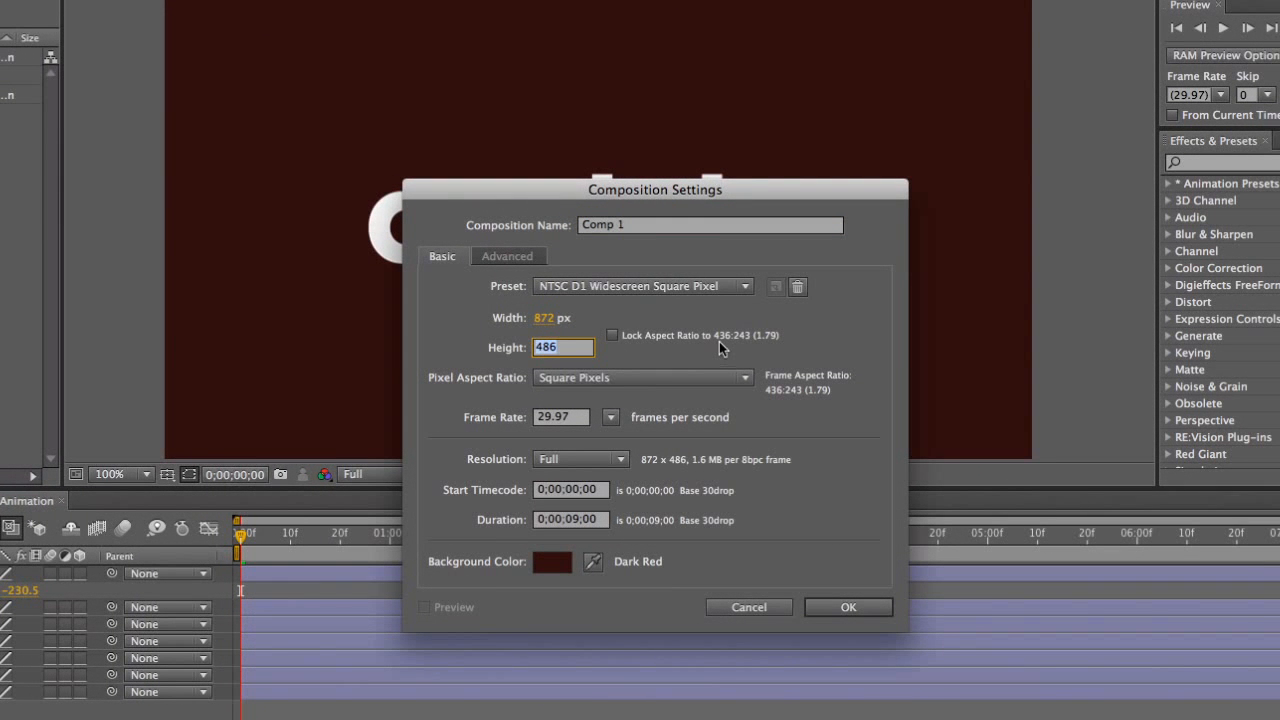
pyautogui.write('4')
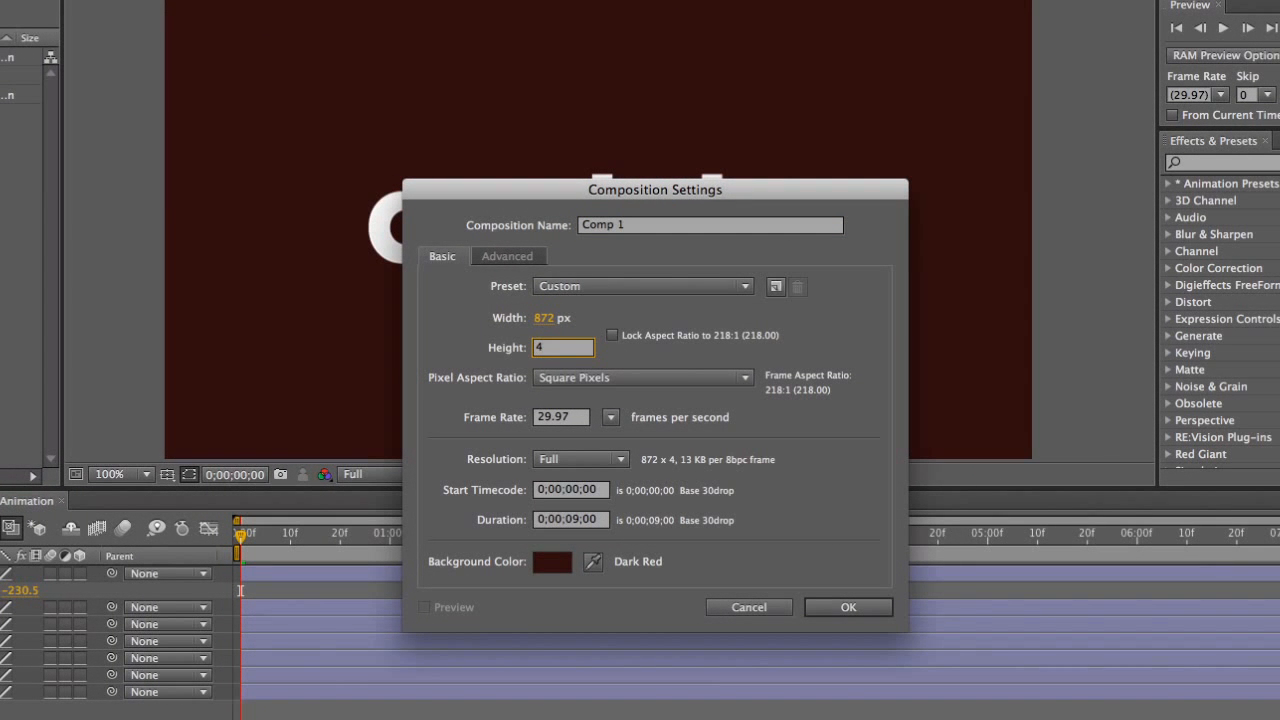
pyautogui.press('Tab')
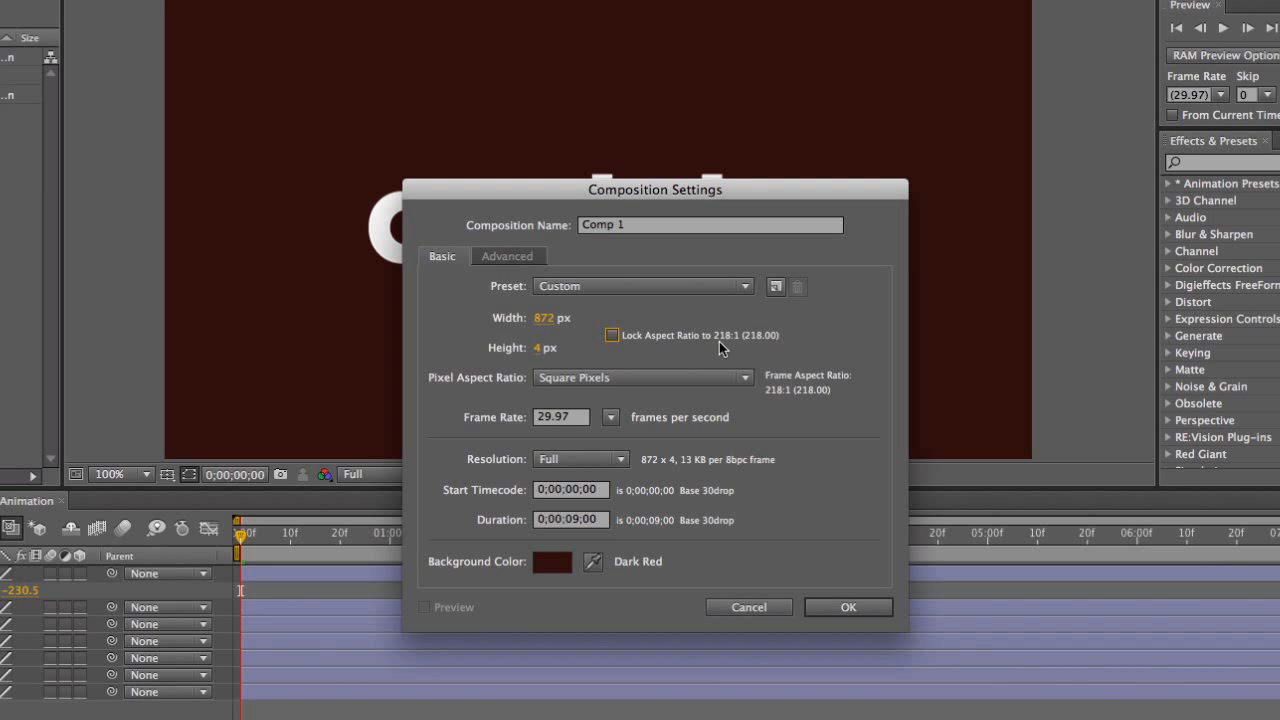
pyautogui.press('Tab')
pyautogui.press('Tab')
pyautogui.press('Tab')
pyautogui.write('Rope')
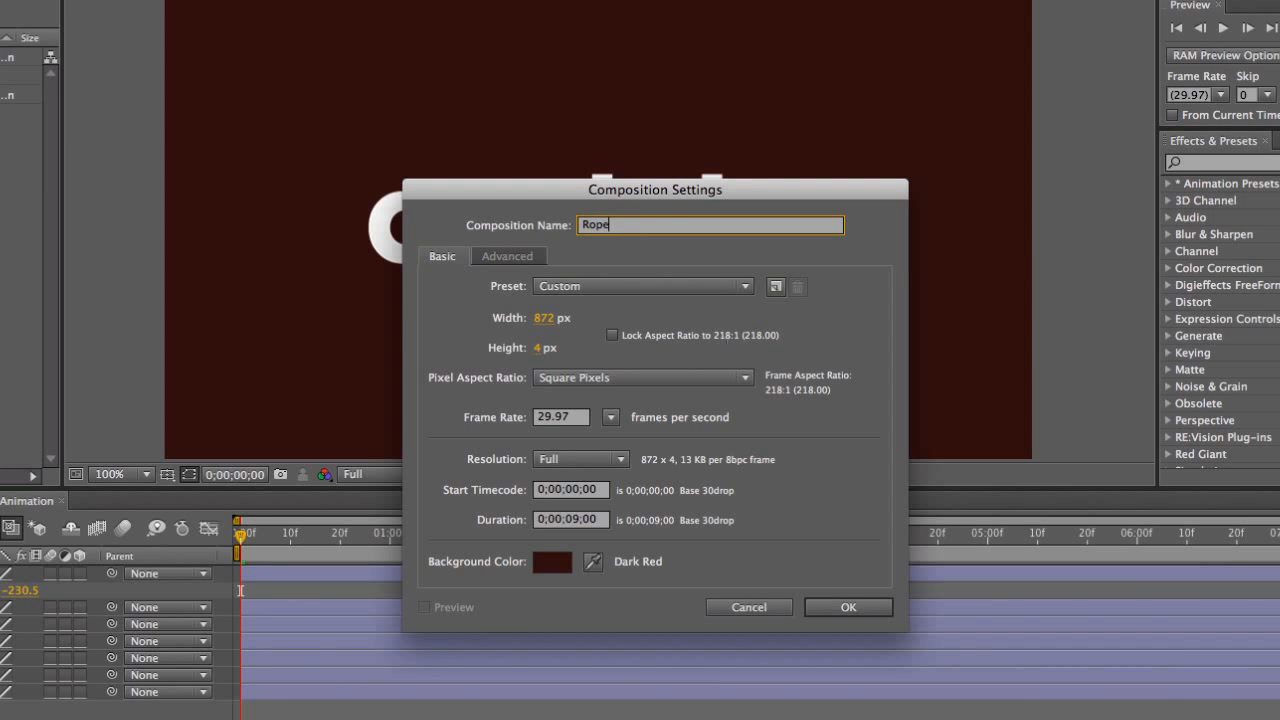
pyautogui.press('Return')
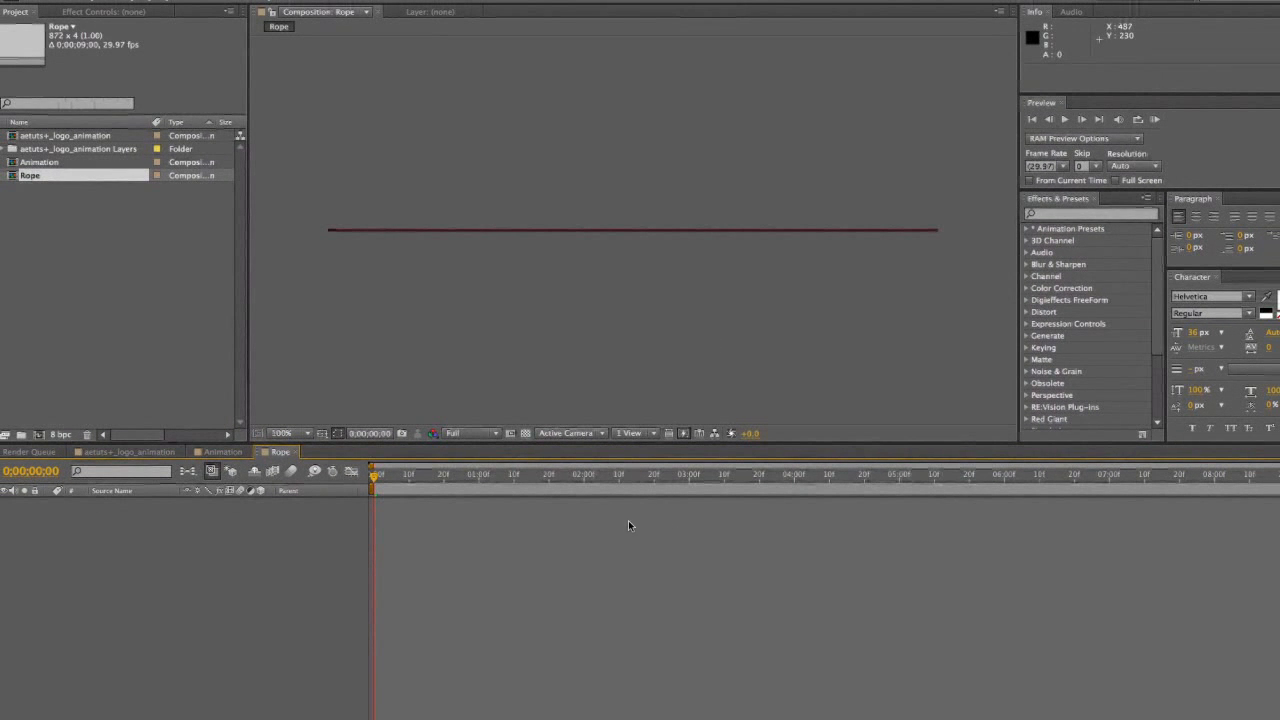
# Add a near-black solid at composition size, 872 x 4 px, to the Rope composition
pyautogui.rightClick(605, 611)
pyautogui.moveTo(618, 620)
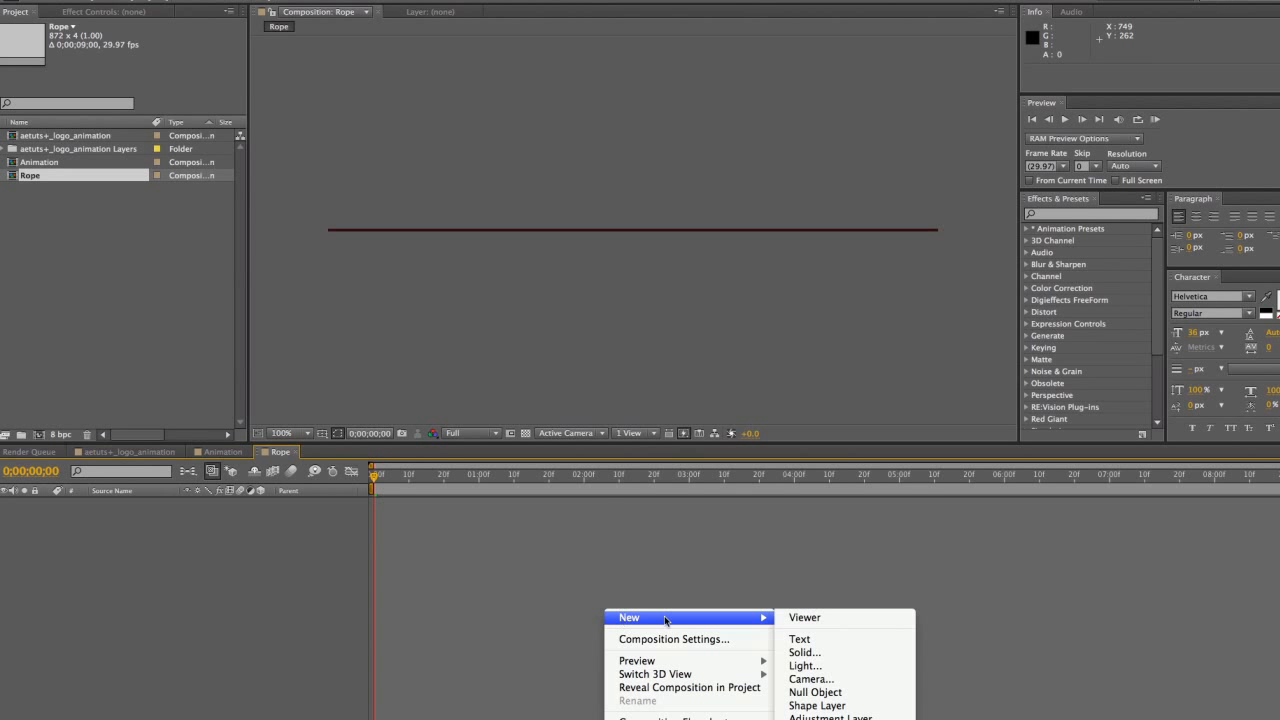
pyautogui.click(886, 654)
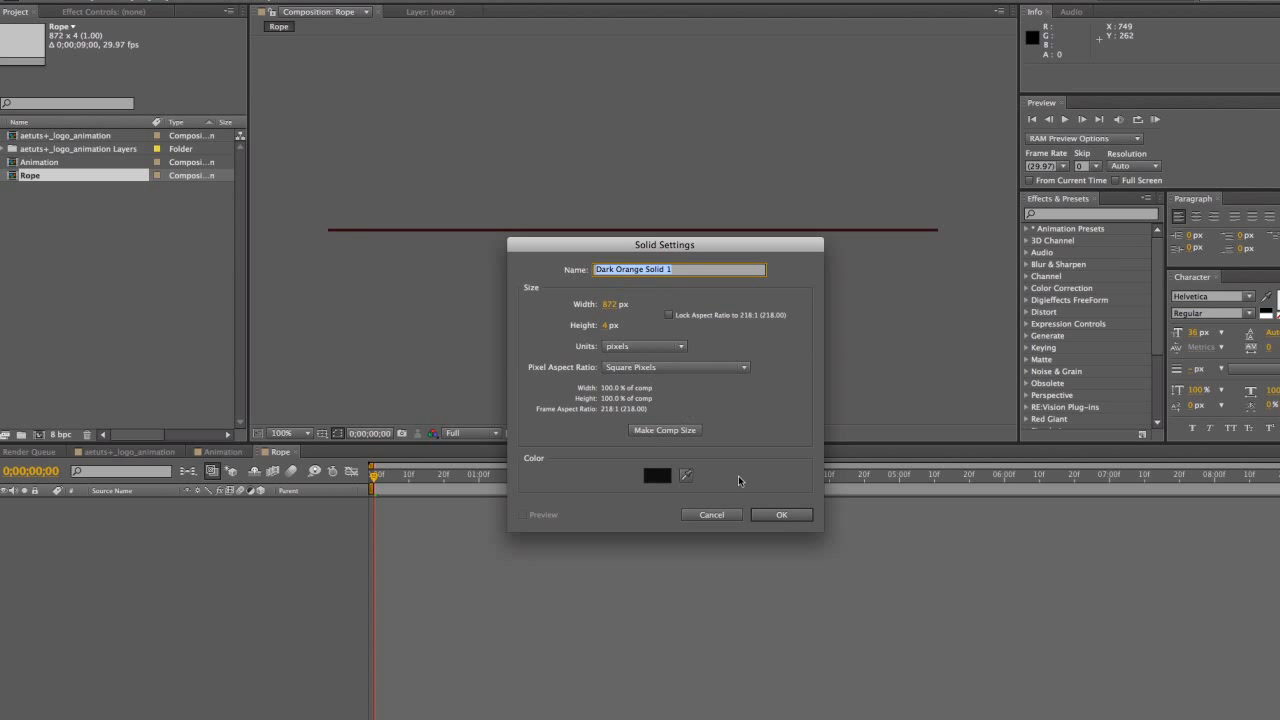
pyautogui.click(794, 516)
# Add a second solid named light above the dark one, at composition size and in off-white F3ECE8
pyautogui.rightClick(605, 548)
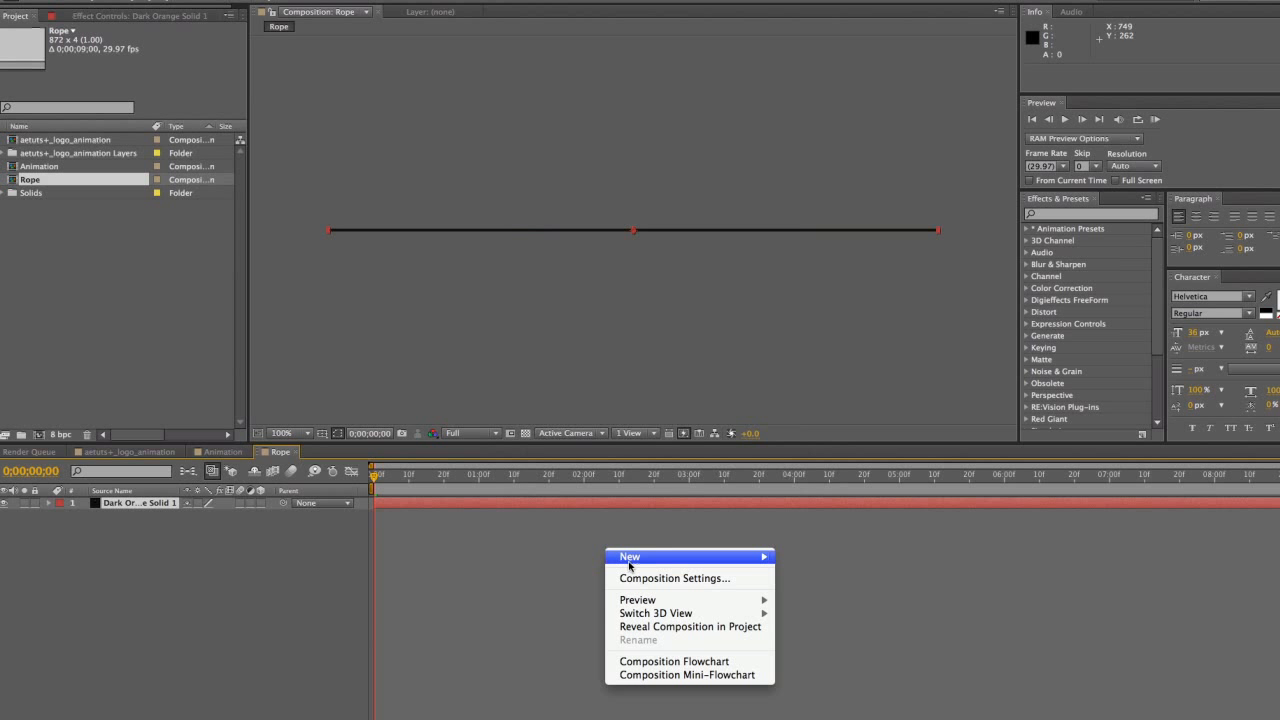
pyautogui.moveTo(690, 556)
pyautogui.click(865, 591)
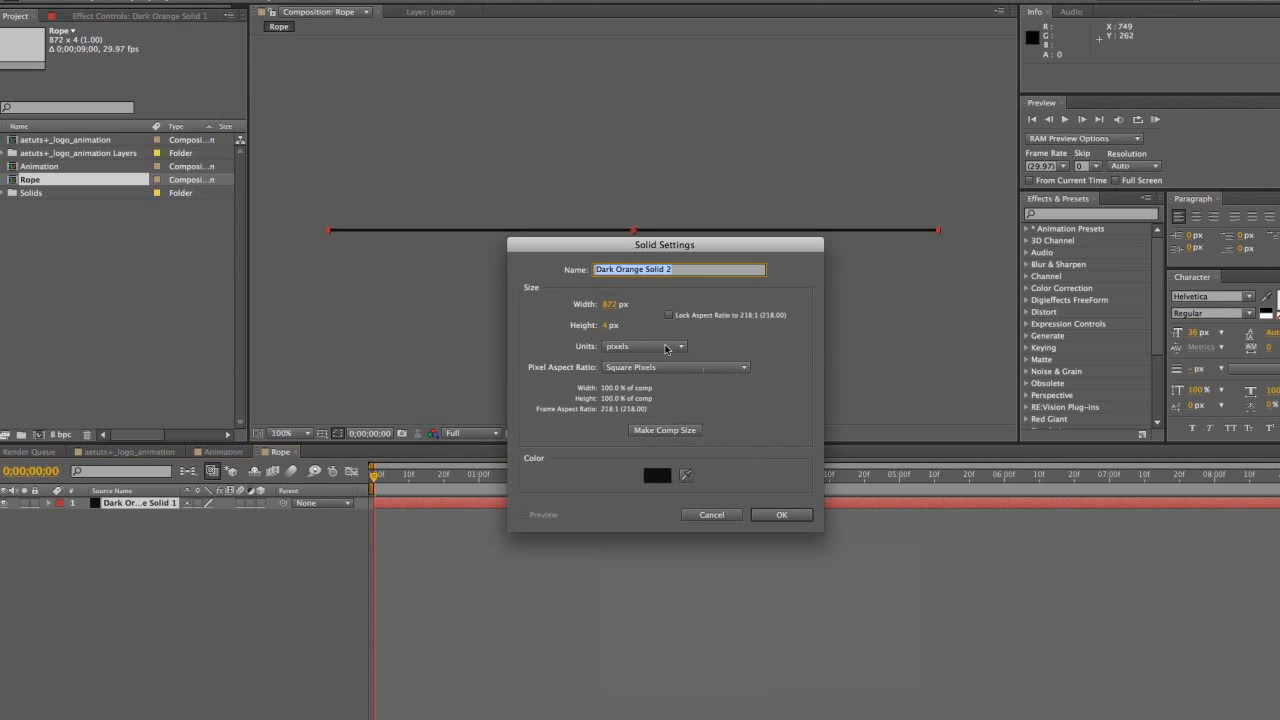
pyautogui.write('ligh')
pyautogui.click(656, 476)
pyautogui.click(507, 311)
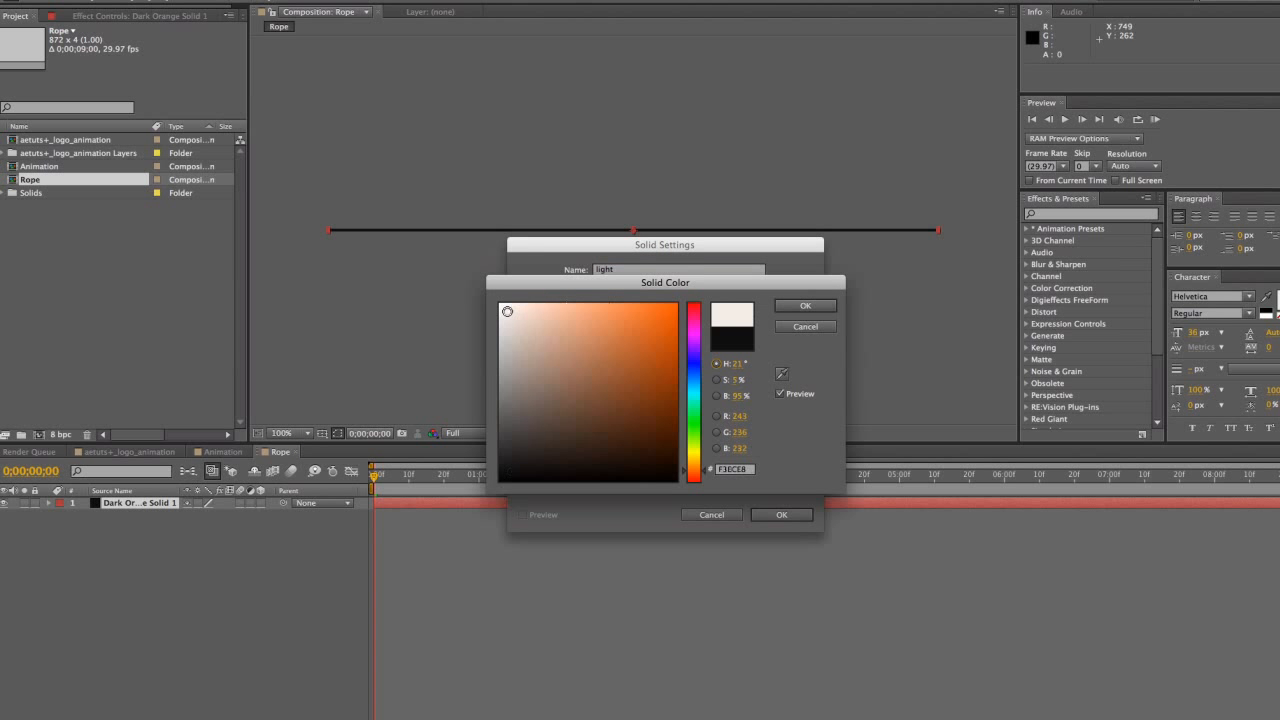
pyautogui.click(806, 305)
pyautogui.click(781, 514)
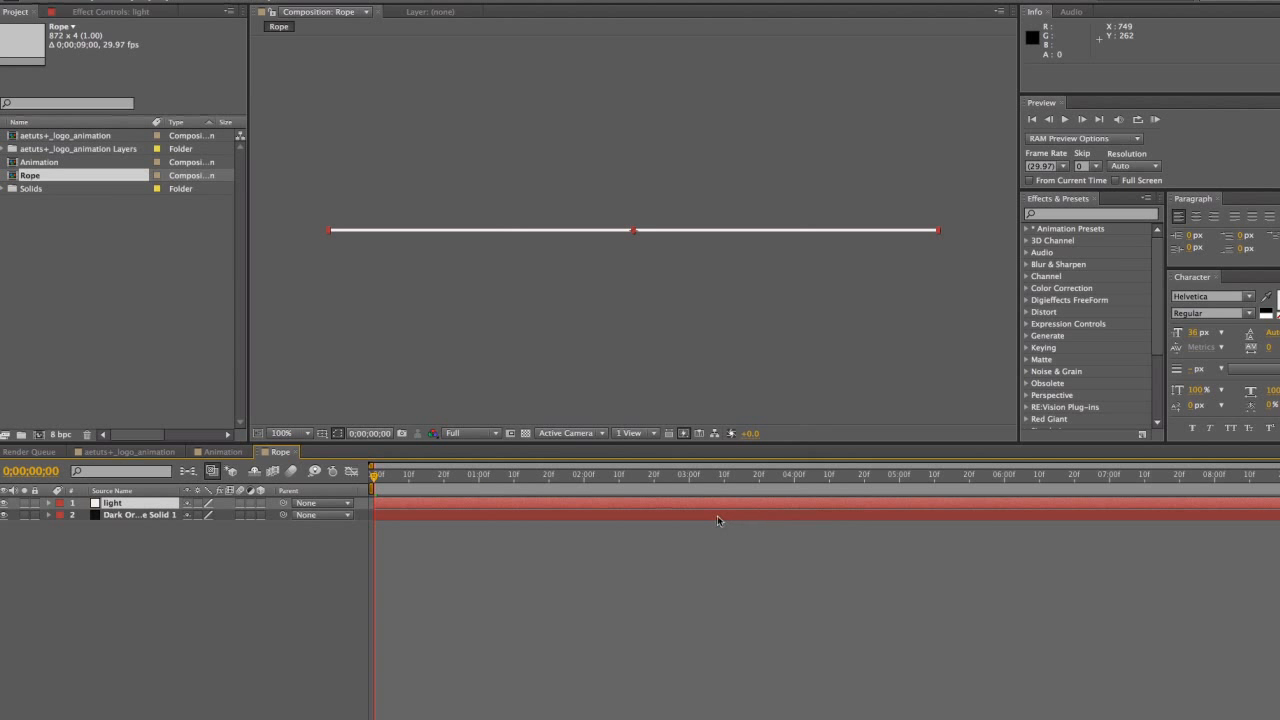
# Find the Venetian Blinds transition effect and apply it to the light layer
pyautogui.click(1058, 214)
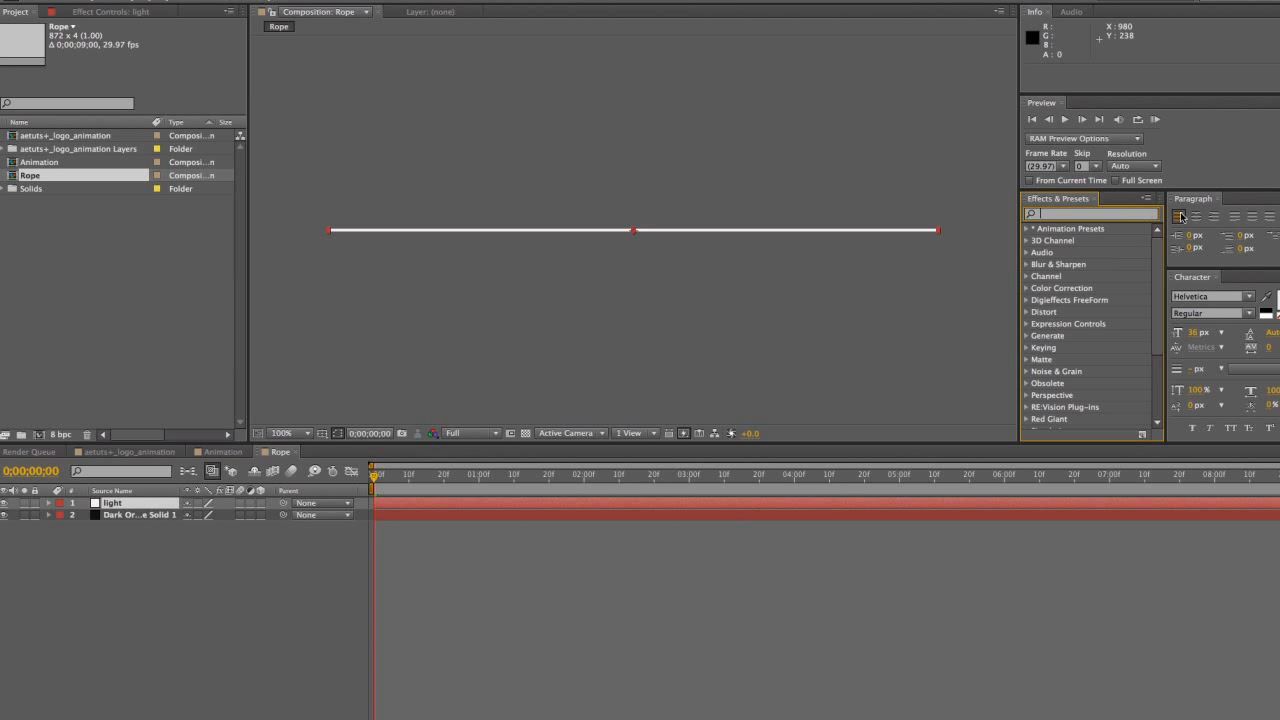
pyautogui.write('ven')
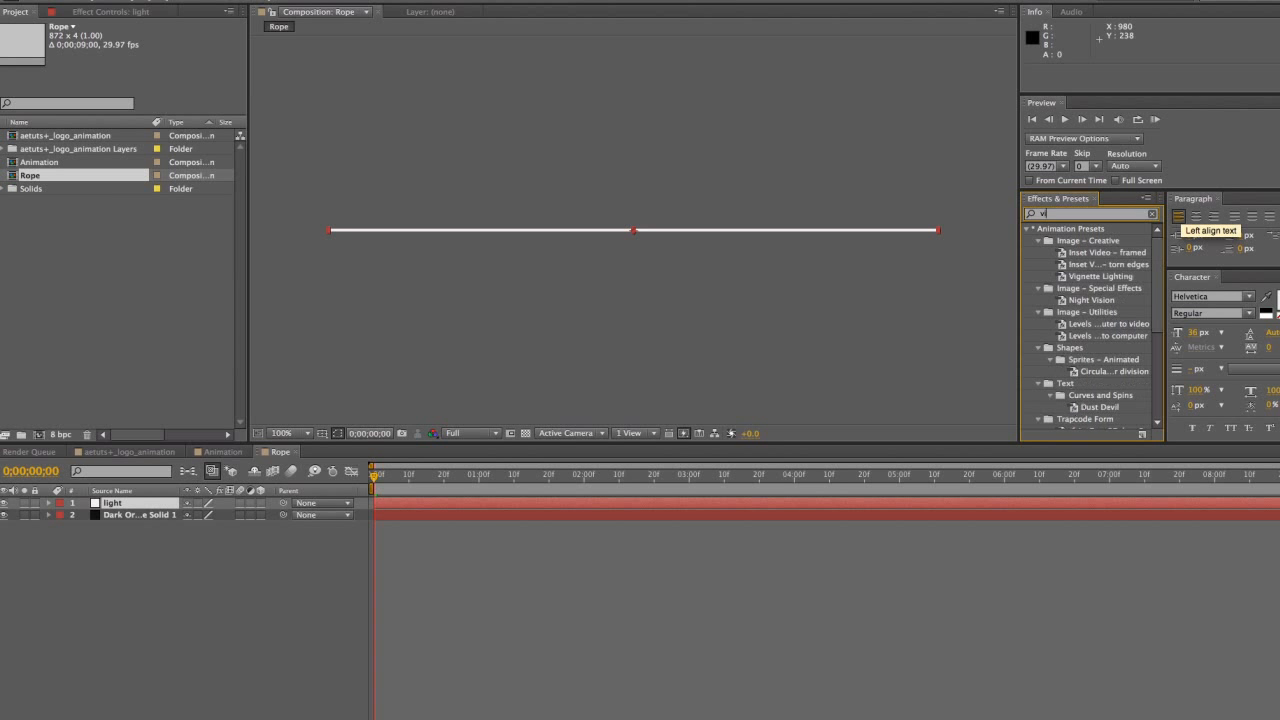
pyautogui.click(1092, 279)
pyautogui.doubleClick(1092, 279)
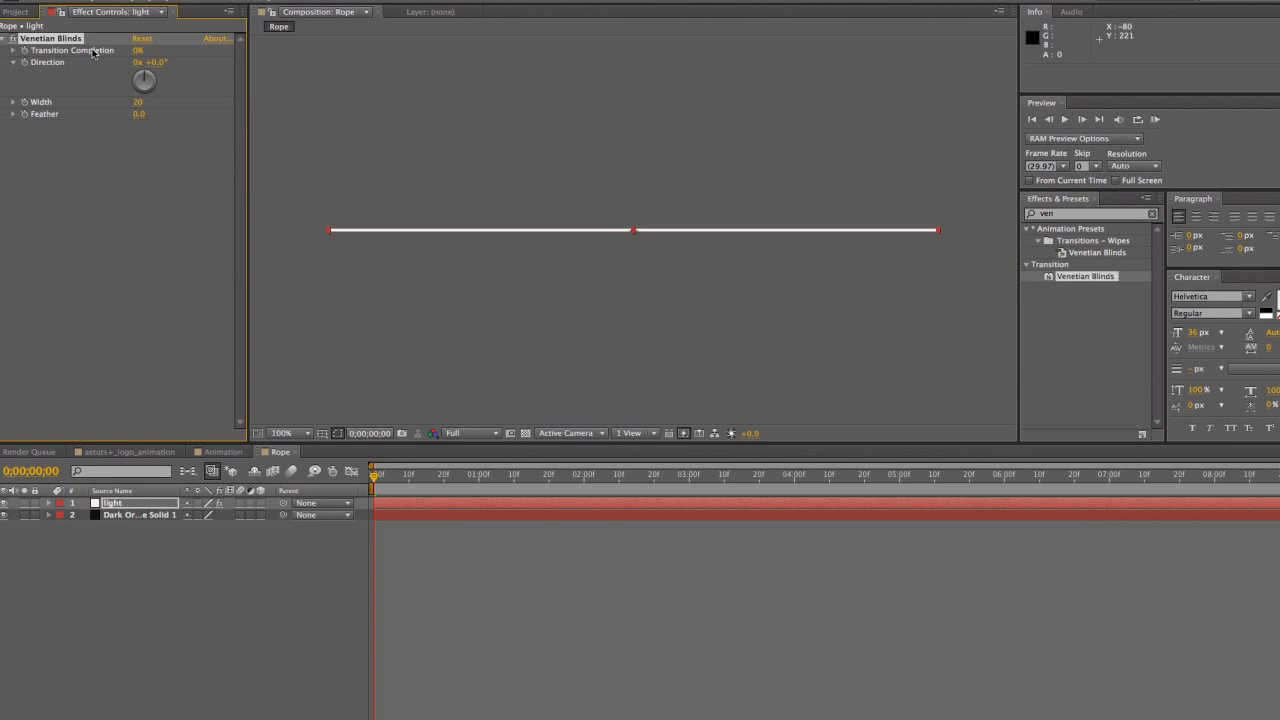
# Set the Venetian Blinds direction to 42°, transition completion to 11% and width to 25, and deselect the layer
pyautogui.moveTo(207, 139); pyautogui.dragTo(210, 137)
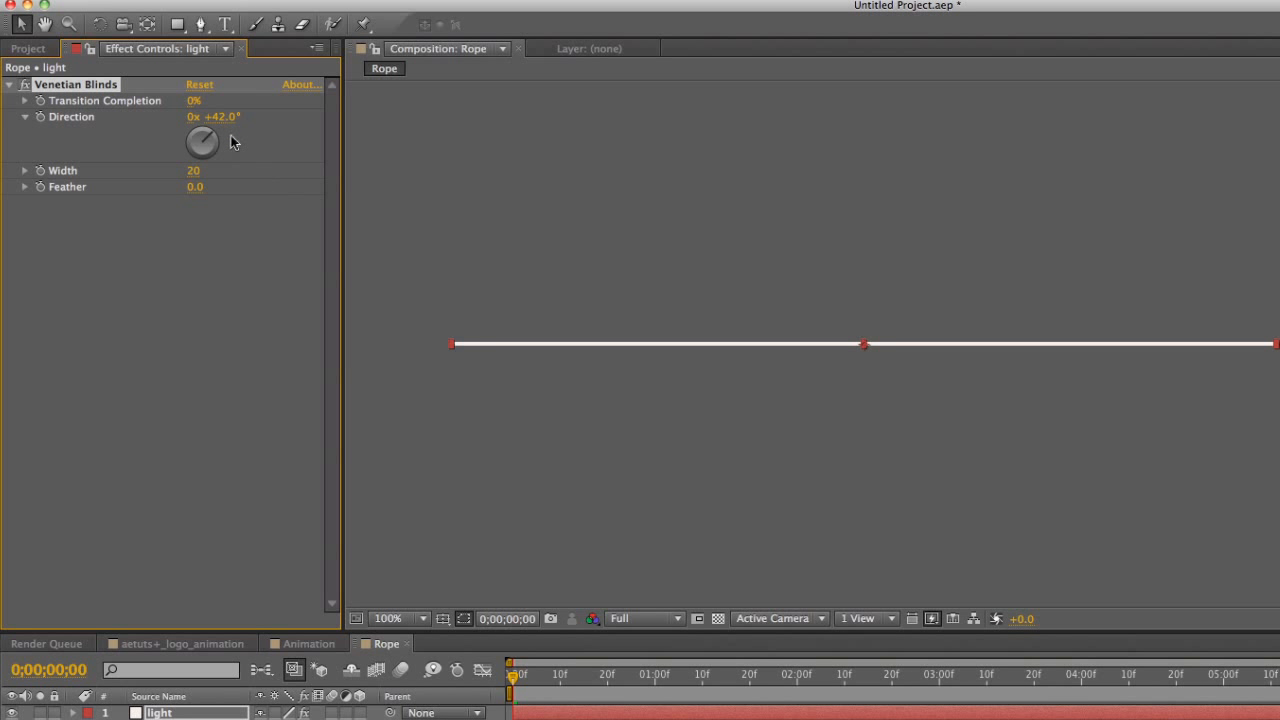
pyautogui.moveTo(193, 100); pyautogui.dragTo(195, 105)
pyautogui.moveTo(183, 104); pyautogui.dragTo(198, 102)
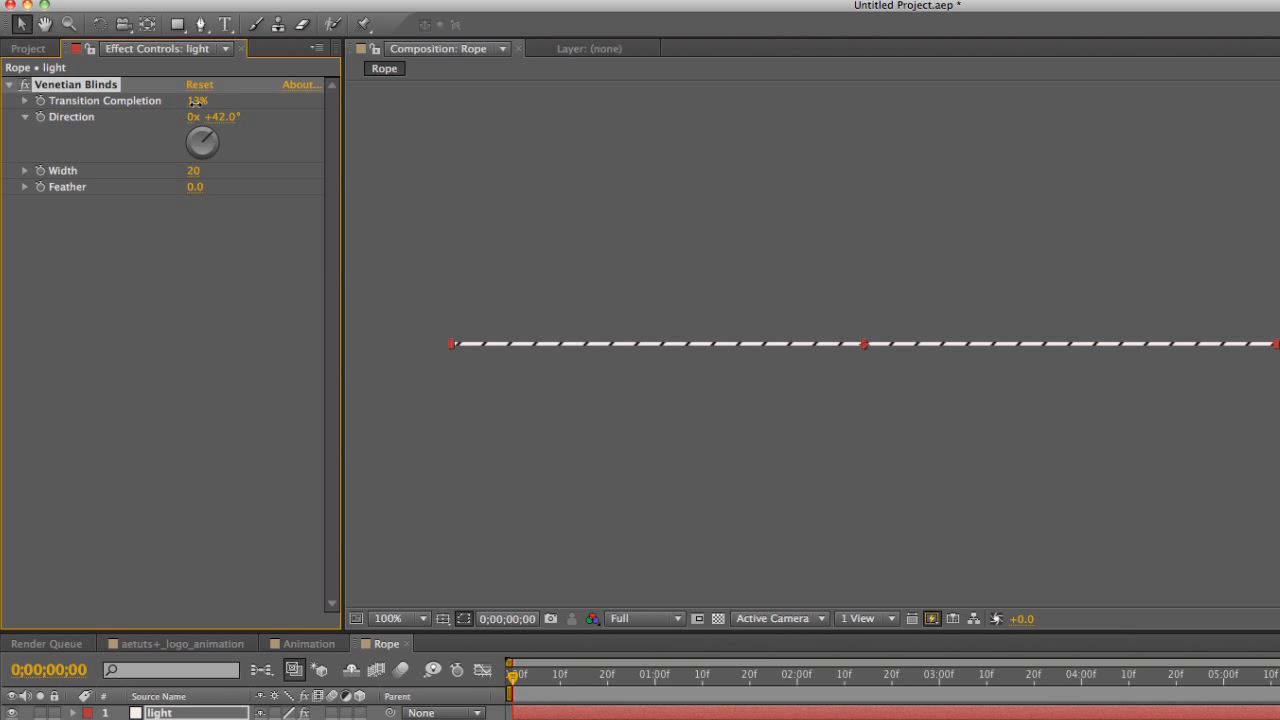
pyautogui.moveTo(195, 172); pyautogui.dragTo(199, 172)
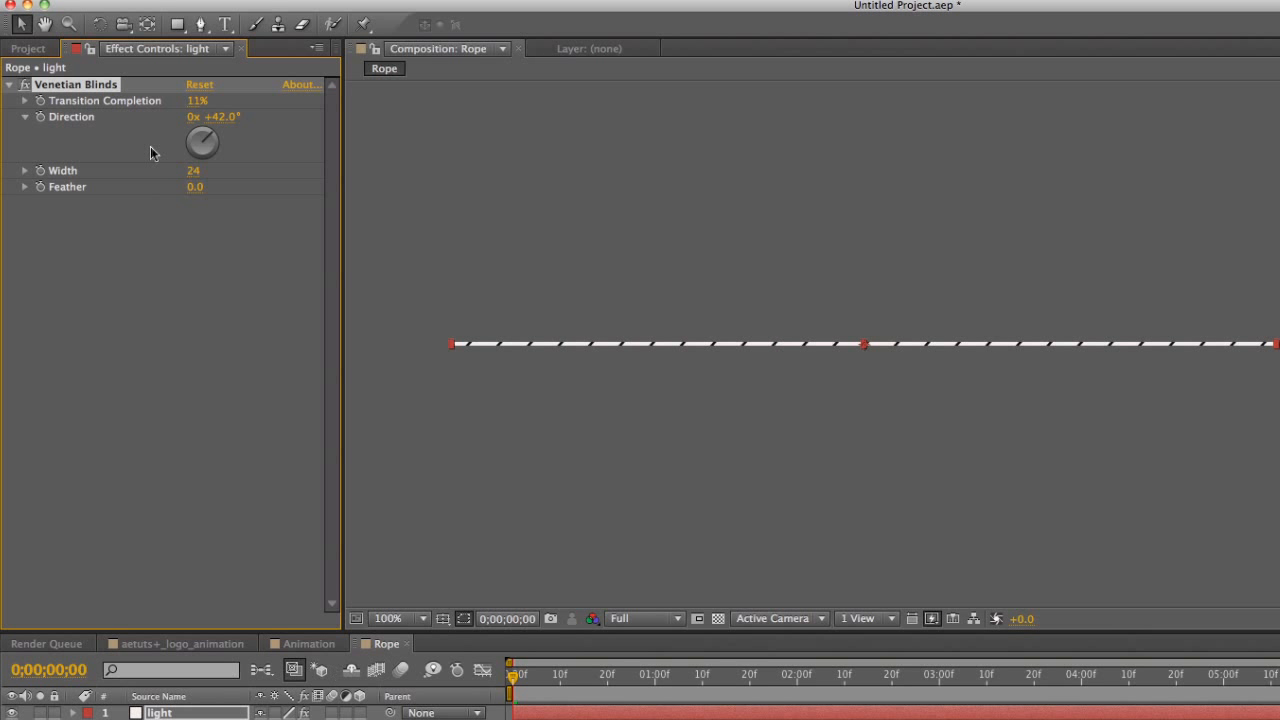
pyautogui.click(193, 171)
pyautogui.write('25')
pyautogui.press('Return')
pyautogui.click(200, 719)
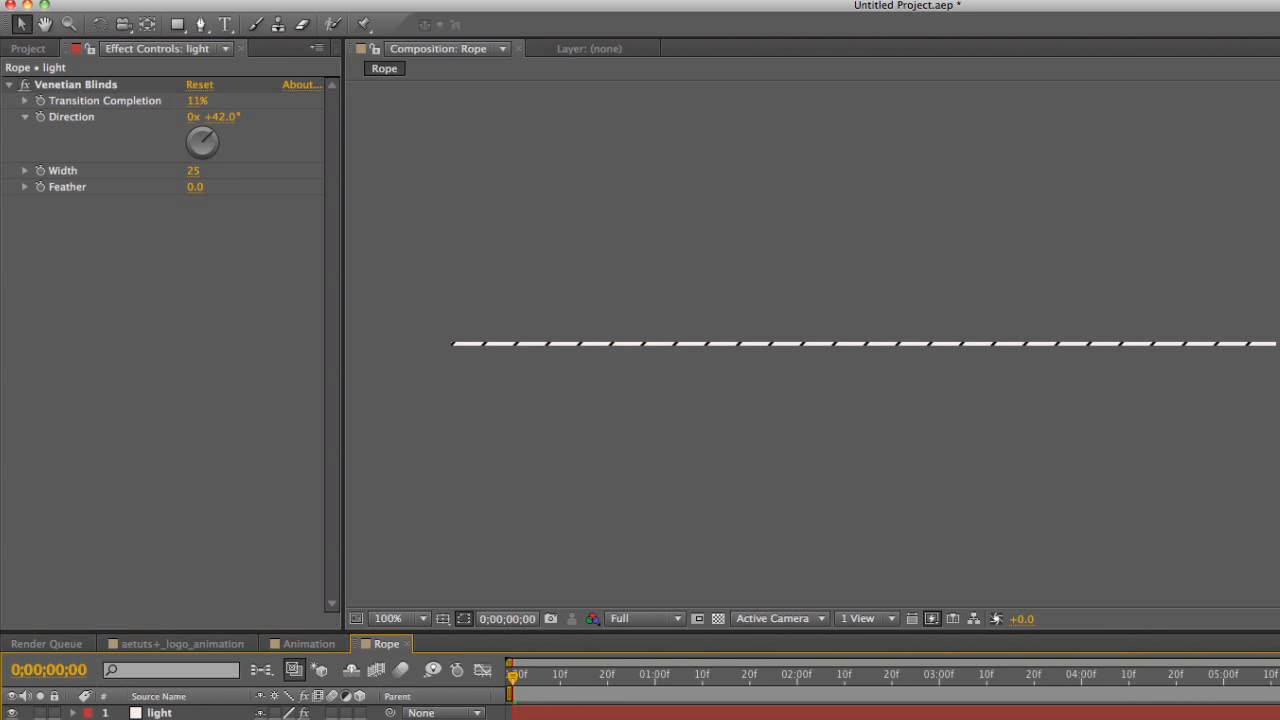
# In the Animation composition, collapse the a layer's properties and show the Anchor Point and Rotation of the first t layer
pyautogui.click(308, 643)
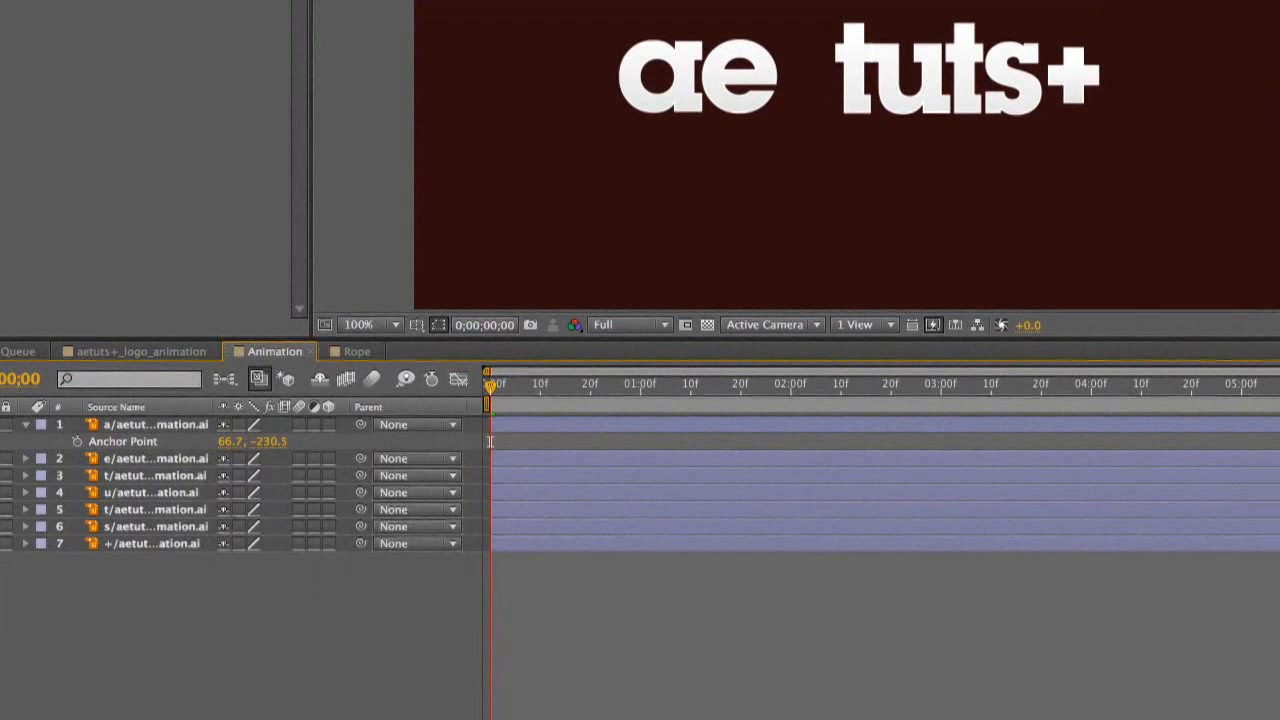
pyautogui.click(142, 424)
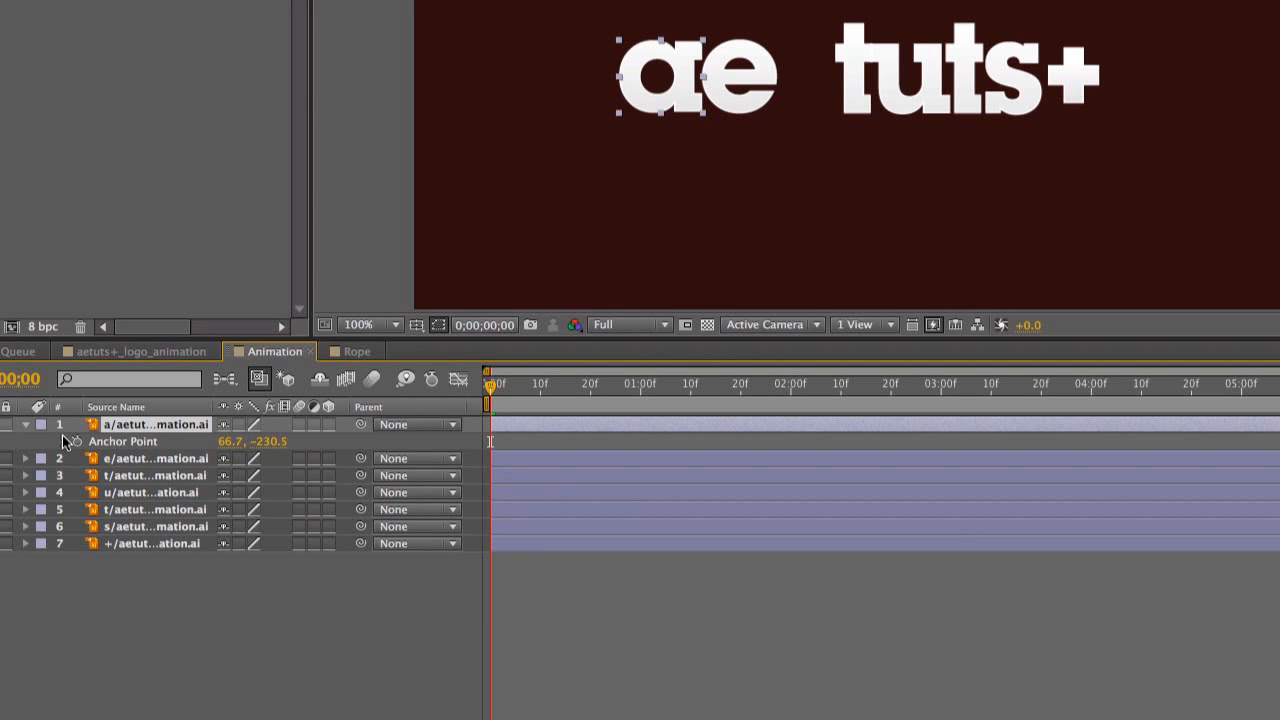
pyautogui.click(25, 425)
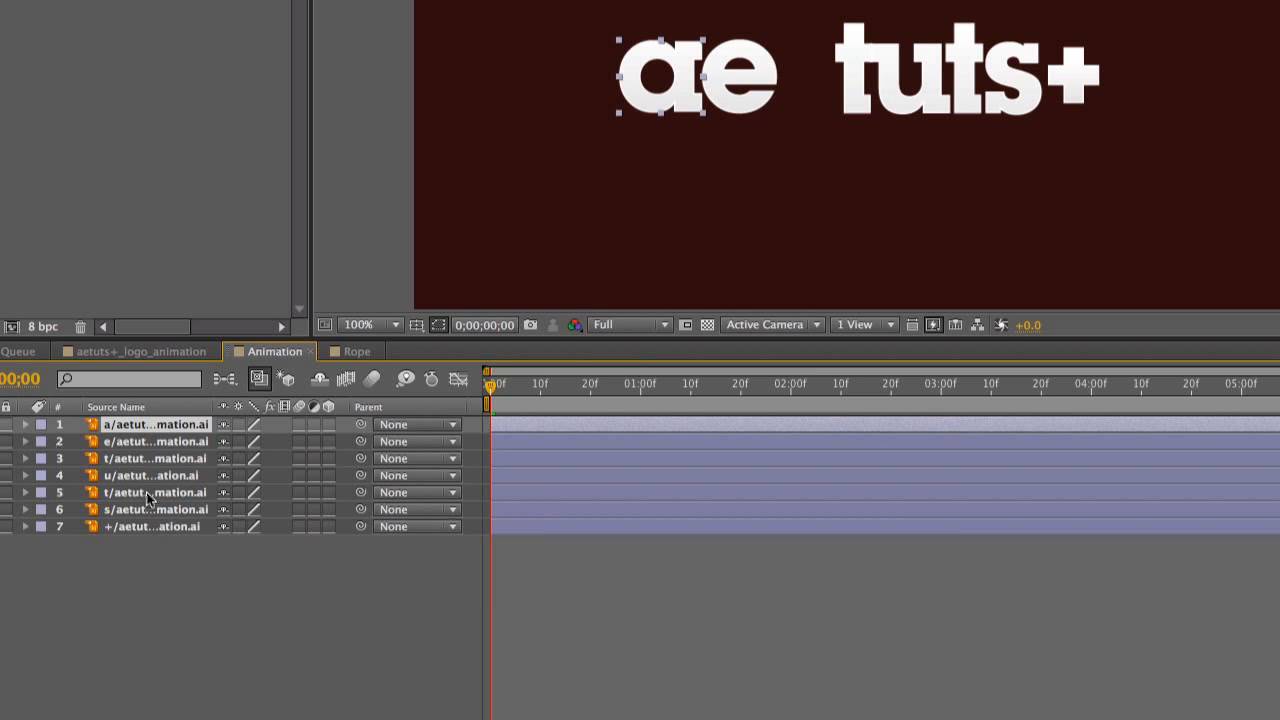
pyautogui.click(163, 489)
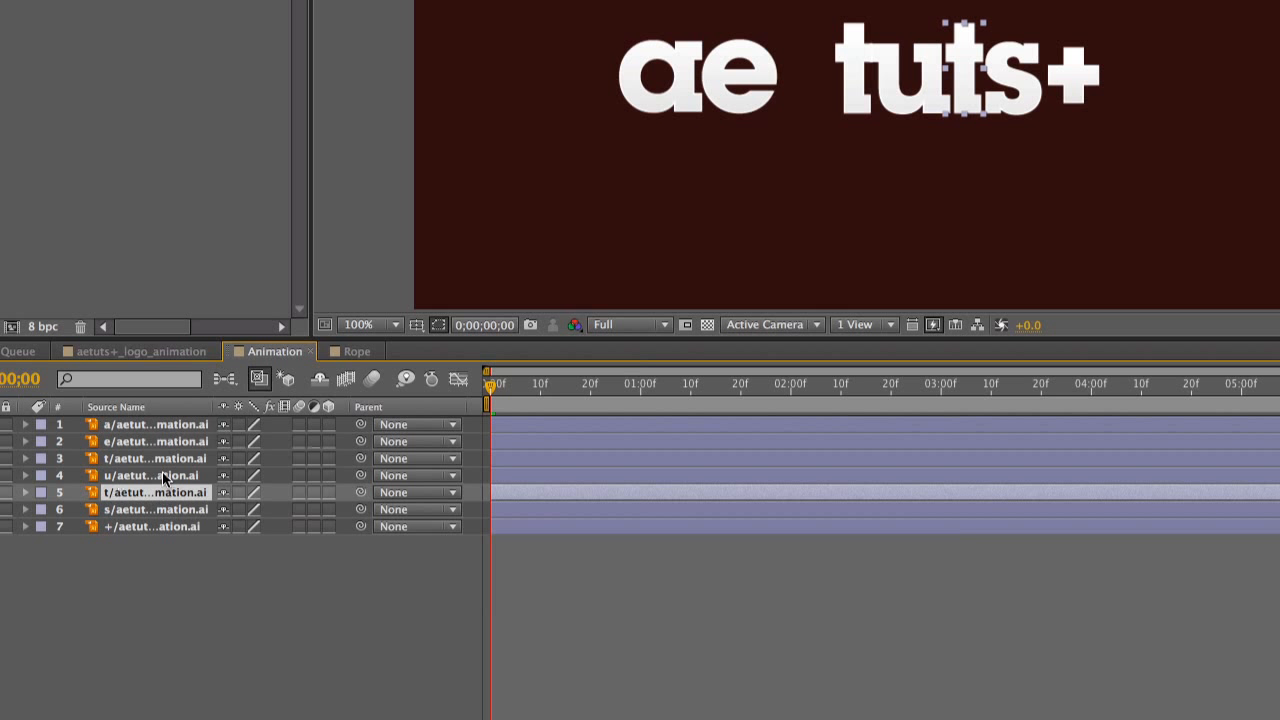
pyautogui.click(158, 465)
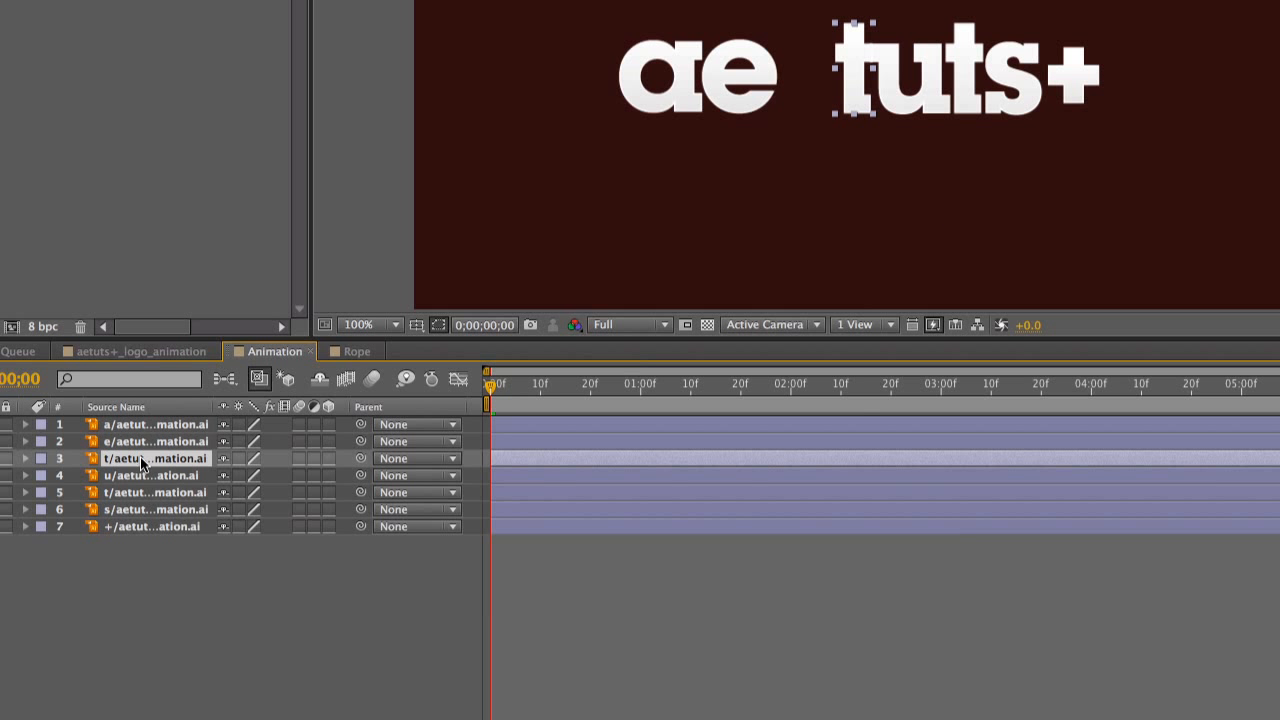
pyautogui.press('r')
pyautogui.hotkey('shift', 'a')
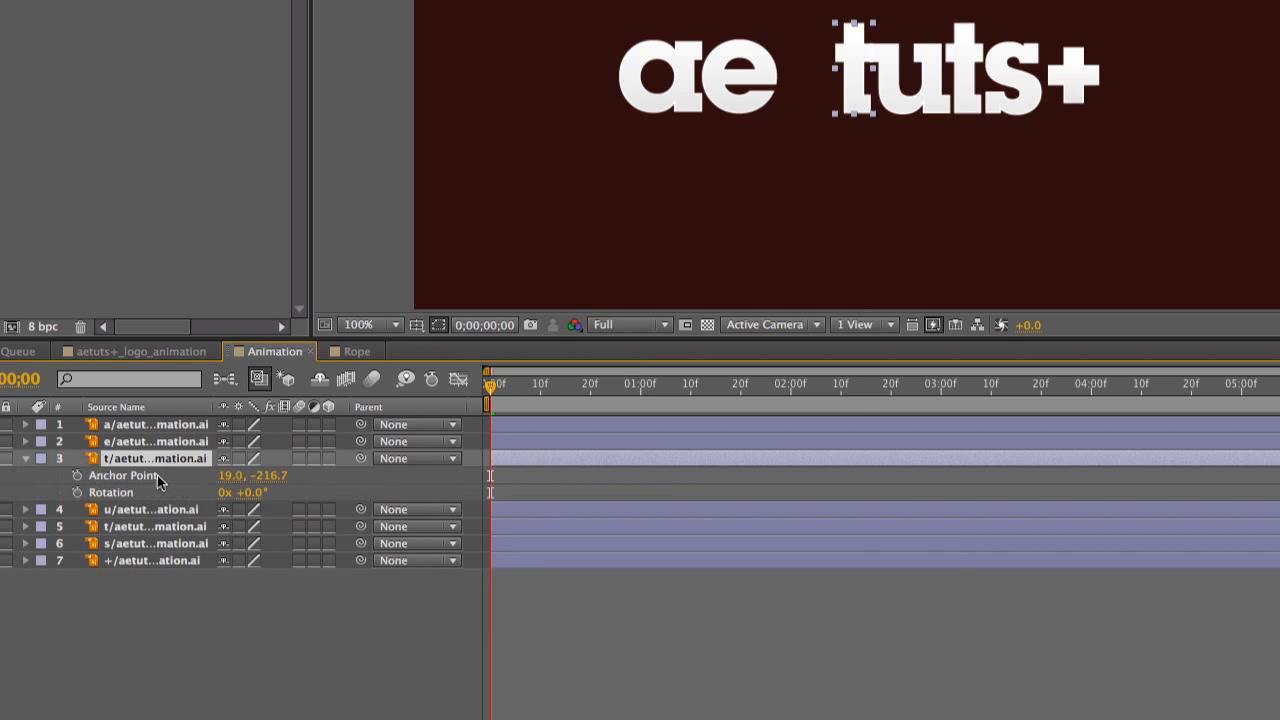
# Enable expressions on both the Anchor Point and the Rotation of the first t layer
pyautogui.keyDown('alt'); pyautogui.click(76, 475); pyautogui.keyUp('alt')
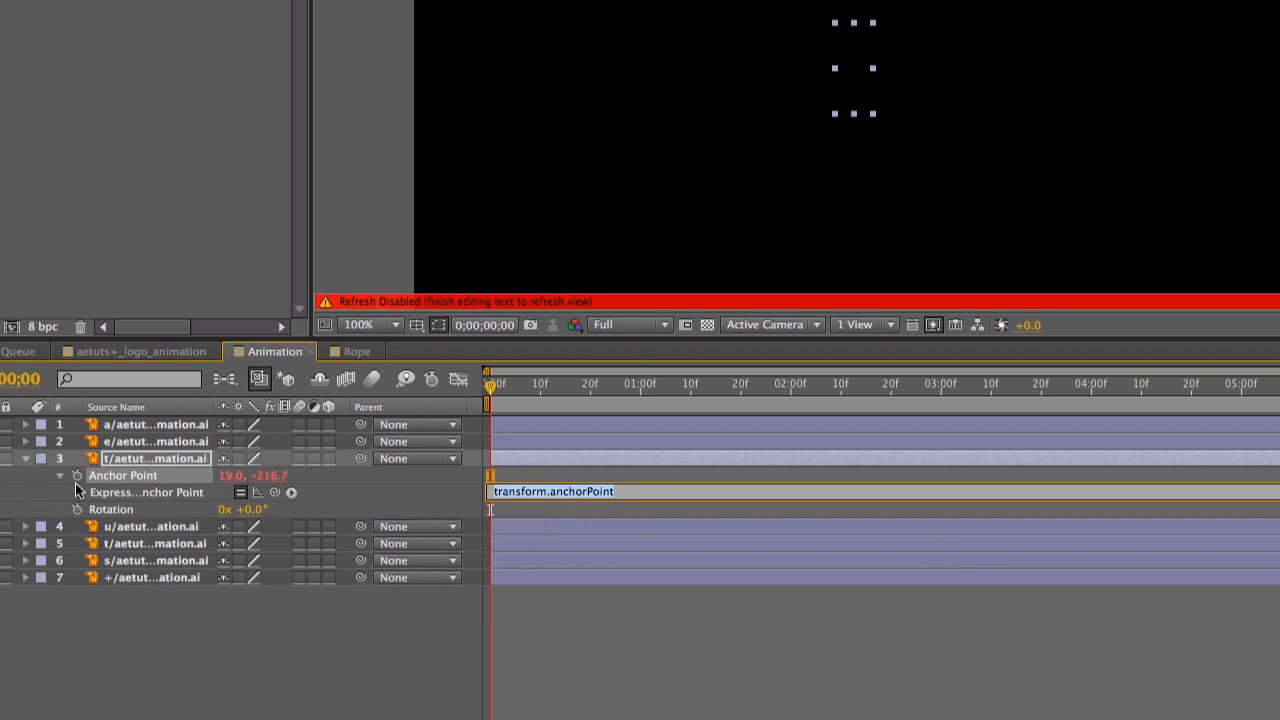
pyautogui.keyDown('alt'); pyautogui.click(78, 508); pyautogui.keyUp('alt')
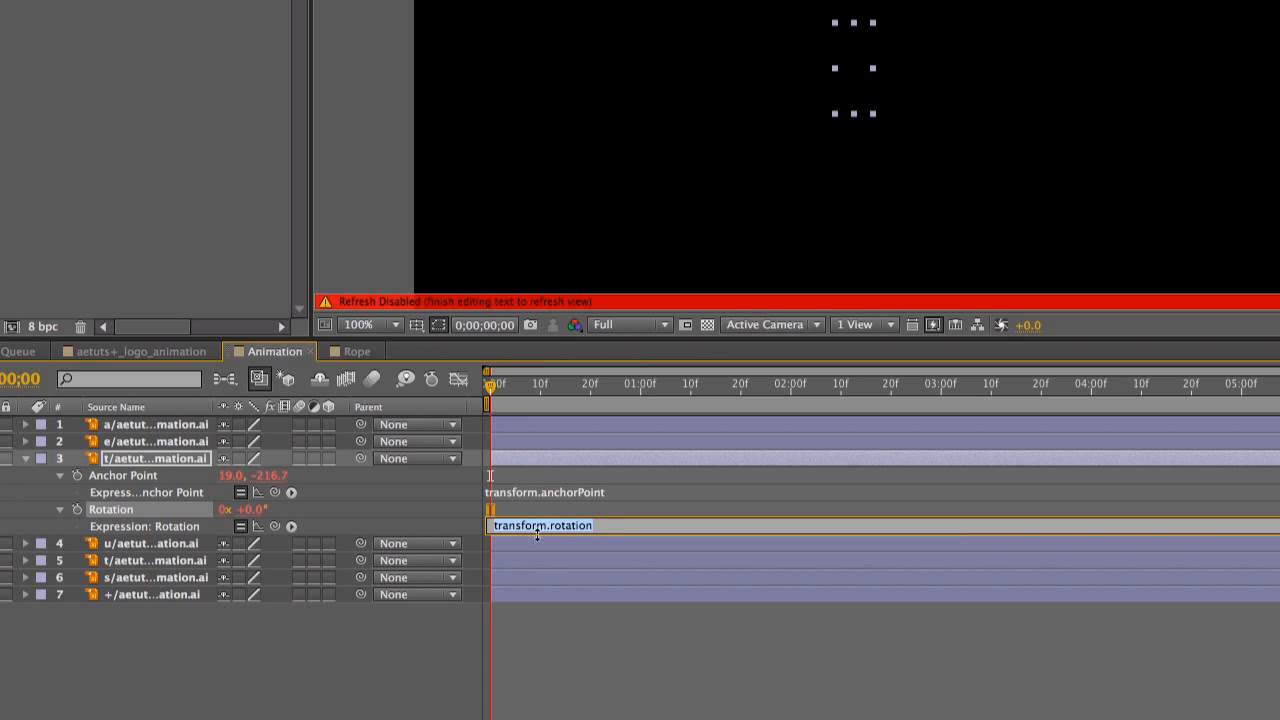
pyautogui.moveTo(537, 534); pyautogui.dragTo(537, 544)
# Set the first t layer's Anchor Point expression to freq = 1.0; amplitude = -30; decay = 1.0; t=time-marker.key(1).time; posCos=Math.abs(Math.cos(freq*t*2*Math.PI)); y=amplitude*posCos/Math.exp(decay*t); anchorPoint-[0,y], and enlarge its field
pyautogui.click(542, 494)
pyautogui.write('anchorPoint - [0,y]')
pyautogui.moveTo(558, 502); pyautogui.dragTo(558, 592)
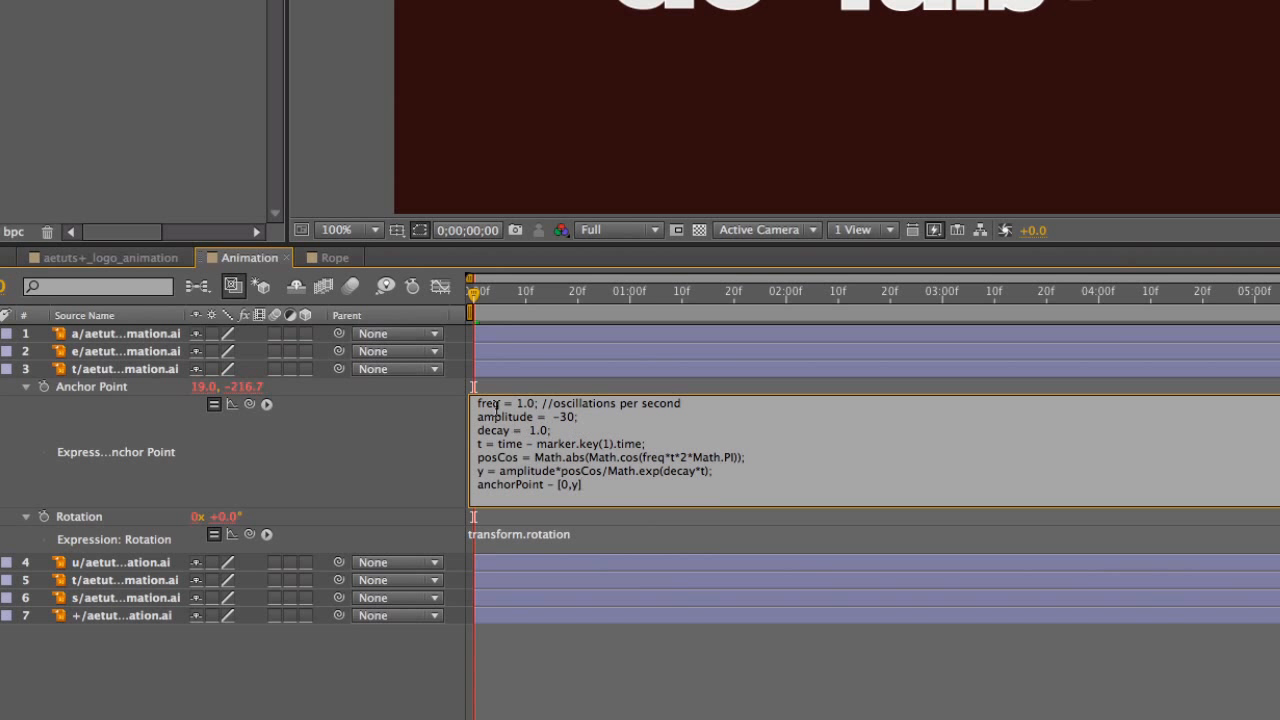
# Review the frequency, amplitude, decay and marker-based time lines of the Anchor Point expression
pyautogui.moveTo(483, 406); pyautogui.dragTo(542, 405)
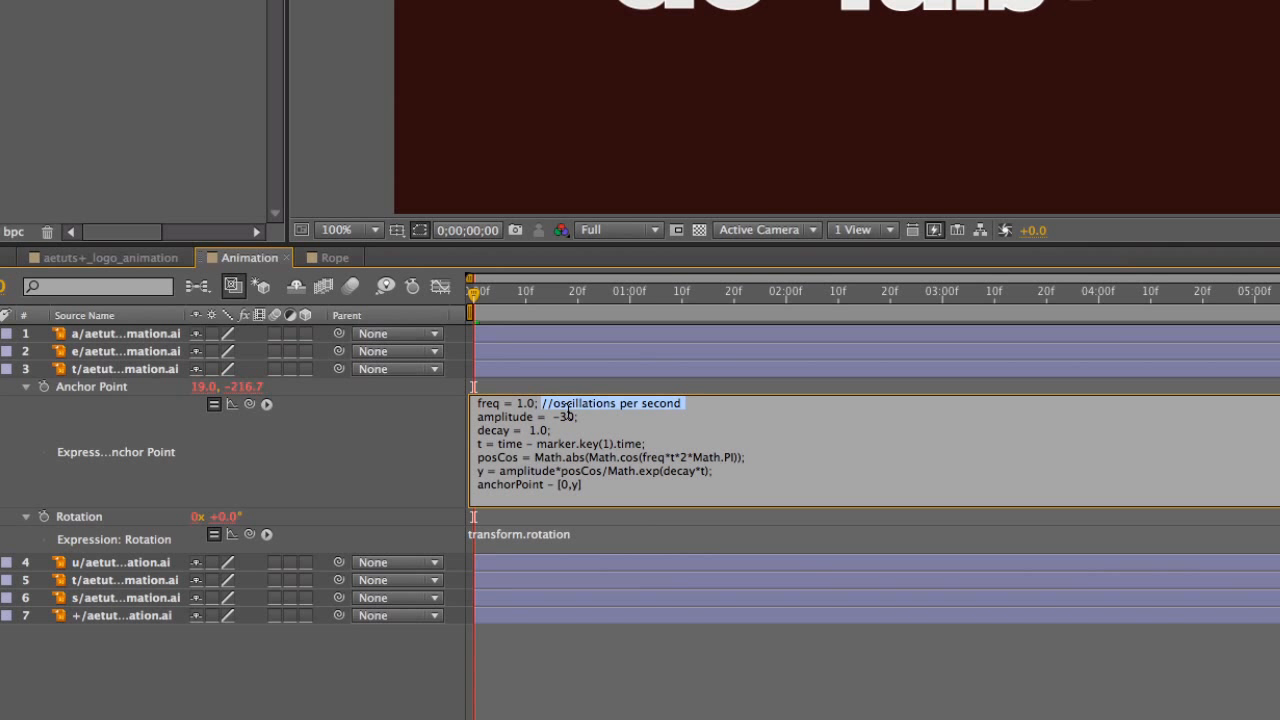
pyautogui.moveTo(505, 417); pyautogui.dragTo(568, 422)
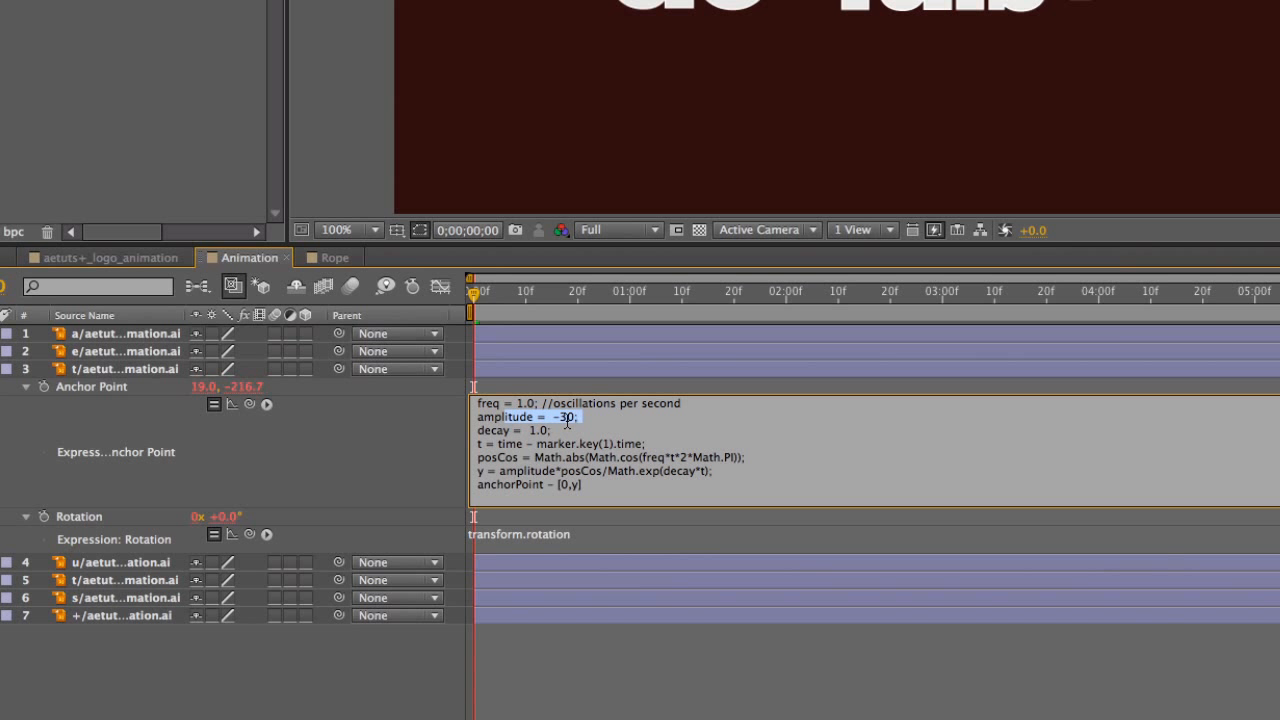
pyautogui.click(560, 418)
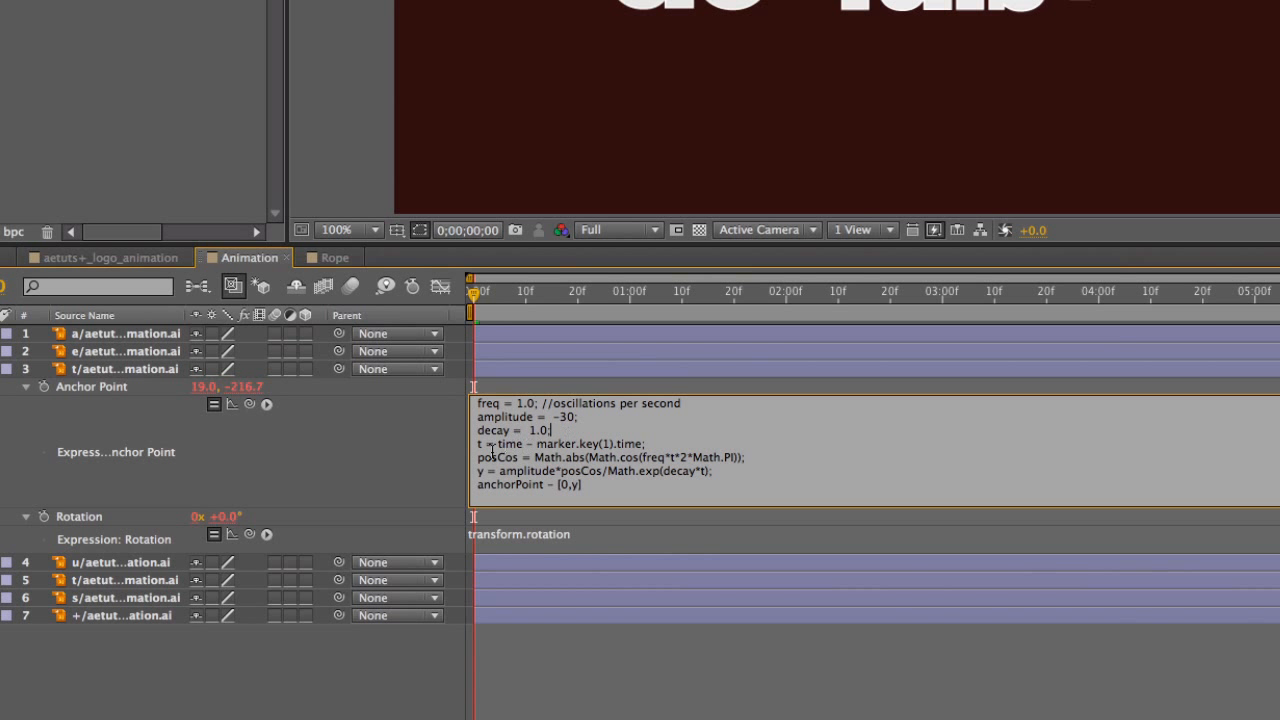
pyautogui.moveTo(477, 444); pyautogui.dragTo(634, 528)
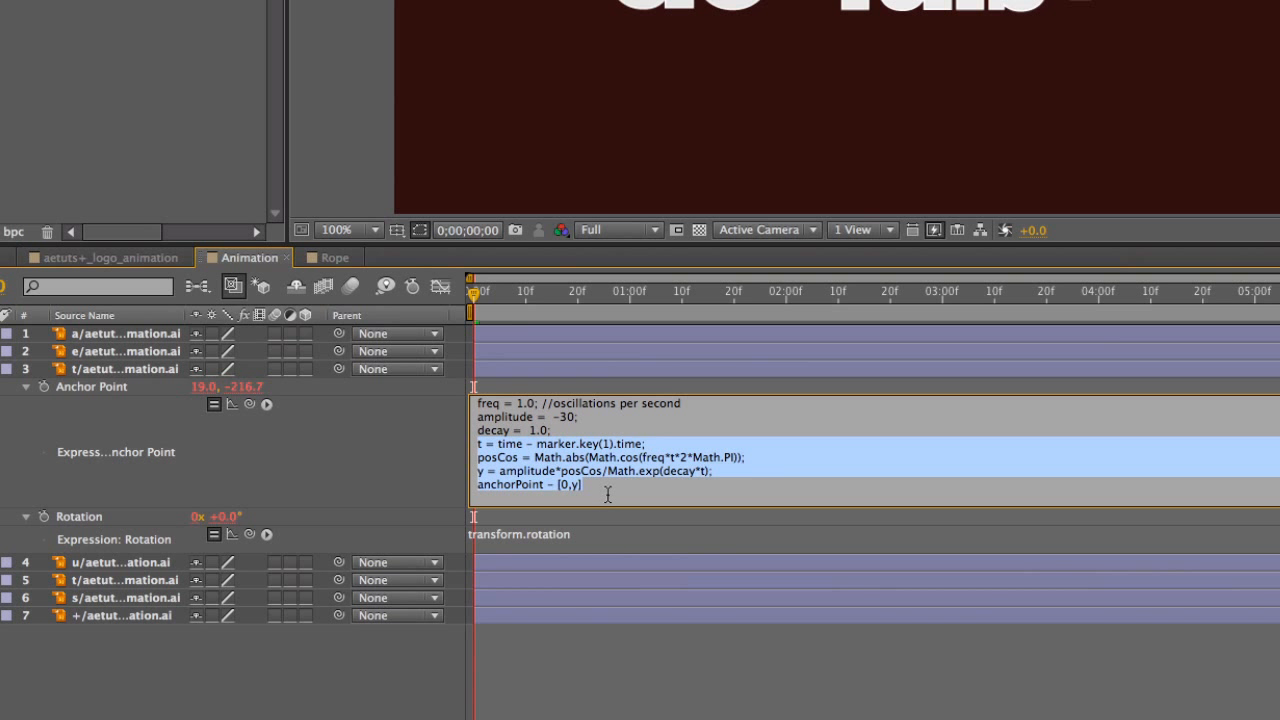
pyautogui.click(607, 494)
pyautogui.moveTo(477, 444)
pyautogui.mouseDown()
pyautogui.moveTo(690, 450)
pyautogui.moveTo(646, 447)
pyautogui.mouseUp()
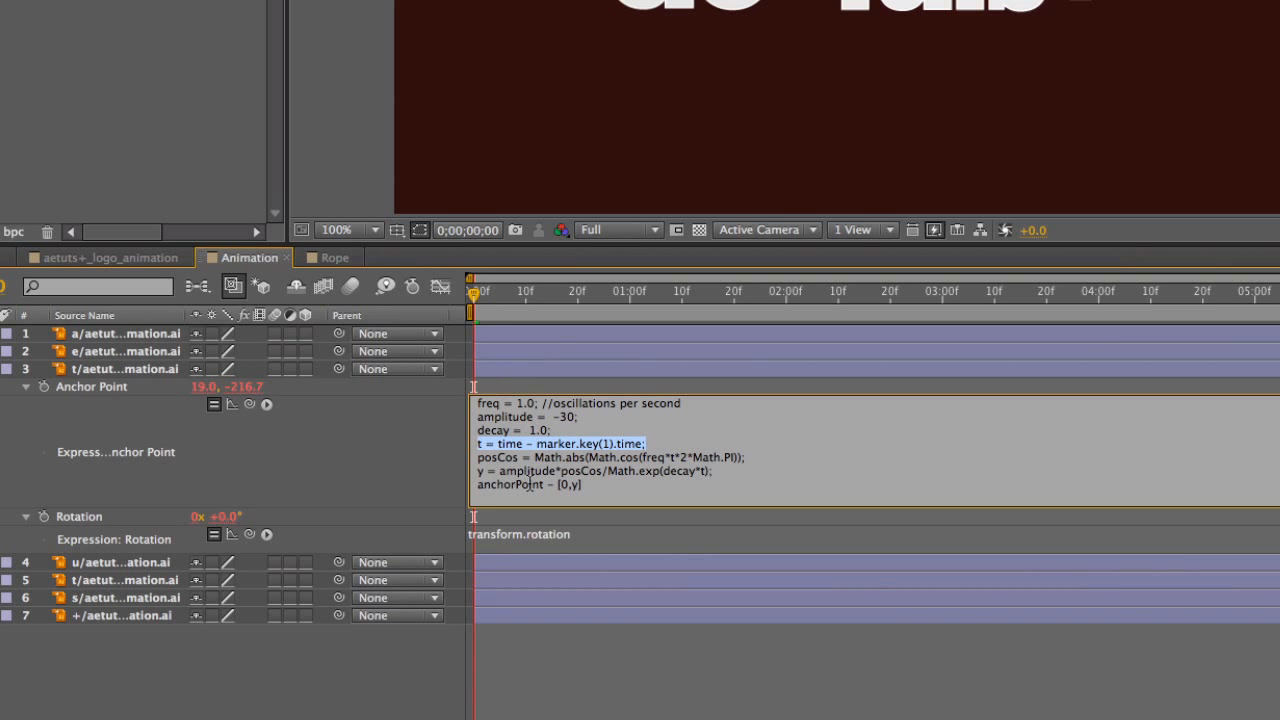
# Review the t, posCos and y lines of the first t layer's Anchor Point expression
pyautogui.moveTo(498, 444); pyautogui.dragTo(474, 446)
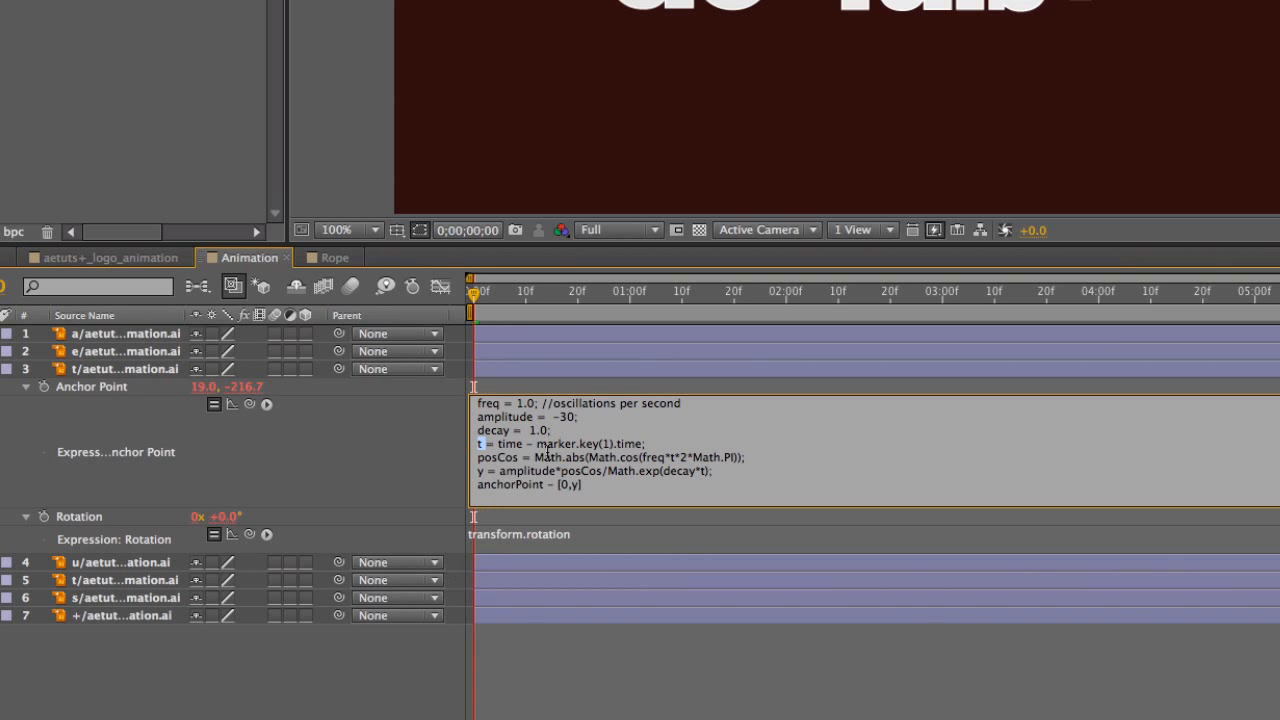
pyautogui.moveTo(536, 457); pyautogui.dragTo(497, 457)
pyautogui.moveTo(765, 458); pyautogui.dragTo(476, 458)
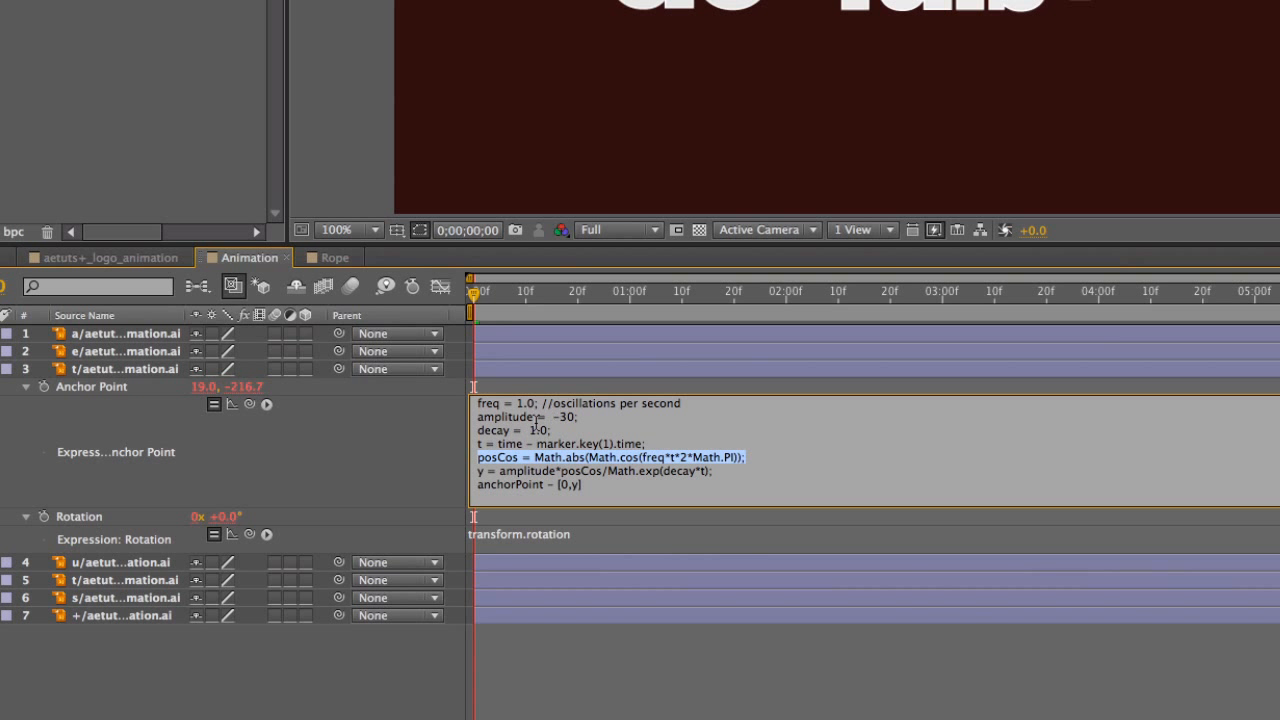
pyautogui.moveTo(478, 474); pyautogui.dragTo(634, 474)
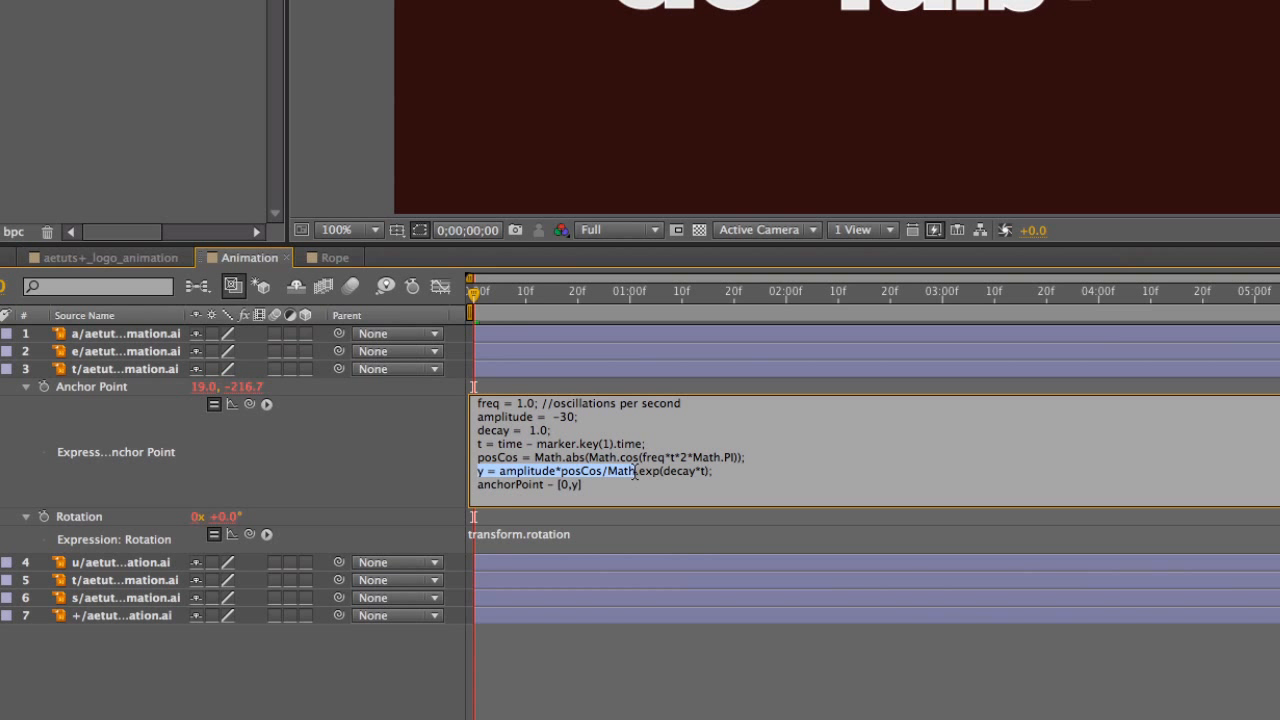
pyautogui.moveTo(637, 474); pyautogui.dragTo(721, 475)
pyautogui.click(479, 487)
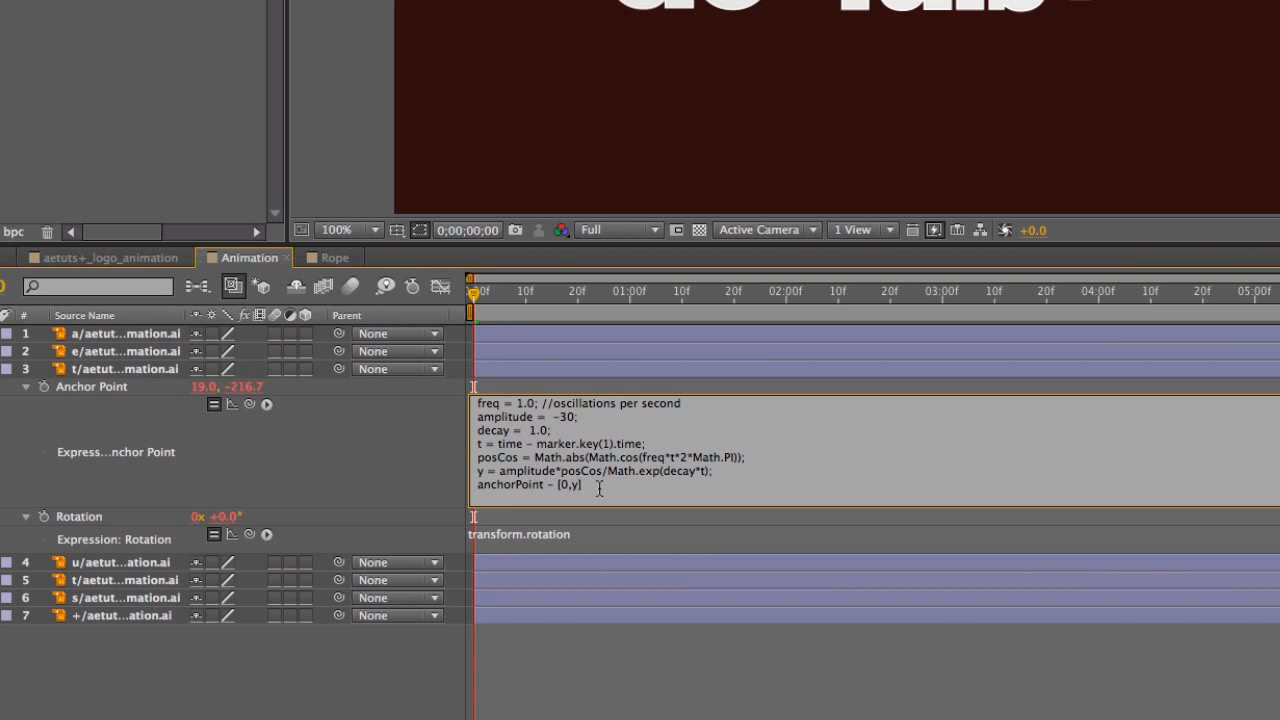
# Examine the closing anchorPoint - [0,y] line and the marker.key(1).time reference in the Anchor Point expression
pyautogui.moveTo(583, 487); pyautogui.dragTo(478, 487)
pyautogui.click(695, 488)
pyautogui.moveTo(544, 487); pyautogui.dragTo(477, 487)
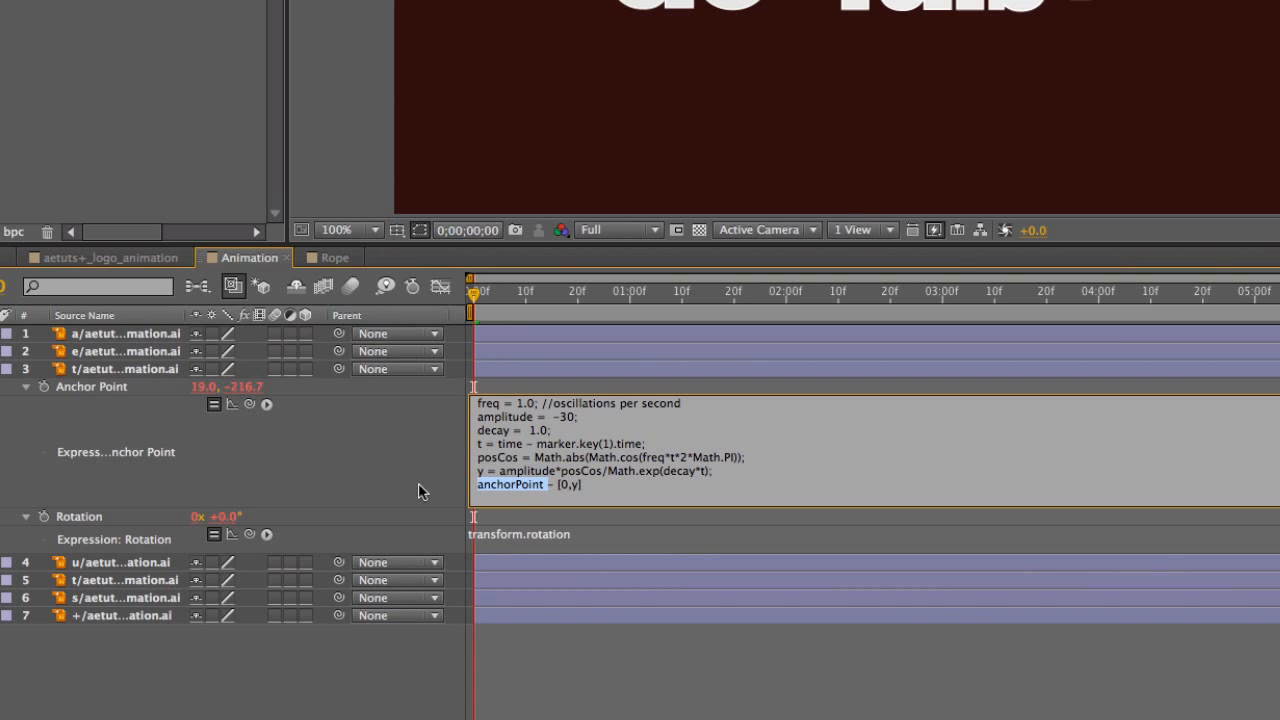
pyautogui.click(584, 487)
pyautogui.moveTo(584, 487); pyautogui.dragTo(558, 487)
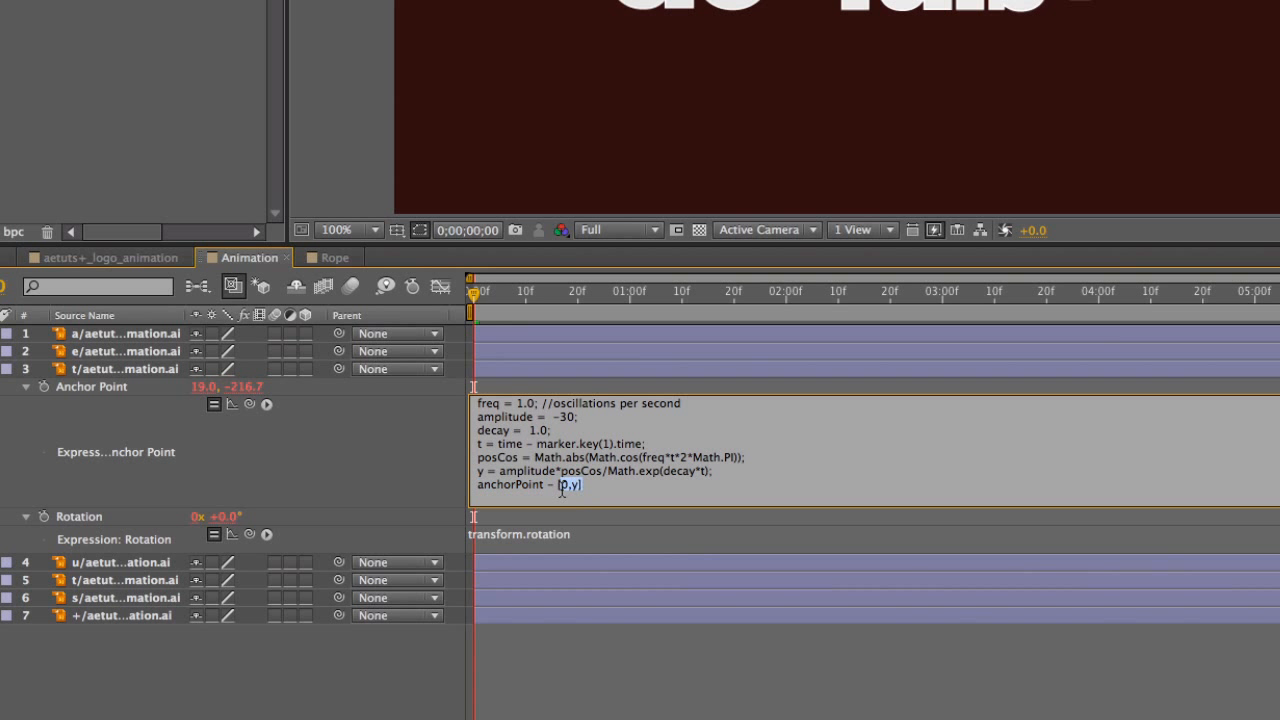
pyautogui.click(573, 485)
pyautogui.moveTo(480, 472)
pyautogui.mouseDown()
pyautogui.moveTo(747, 483)
pyautogui.moveTo(479, 471)
pyautogui.mouseUp()
pyautogui.click(567, 500)
pyautogui.moveTo(535, 444); pyautogui.dragTo(676, 442)
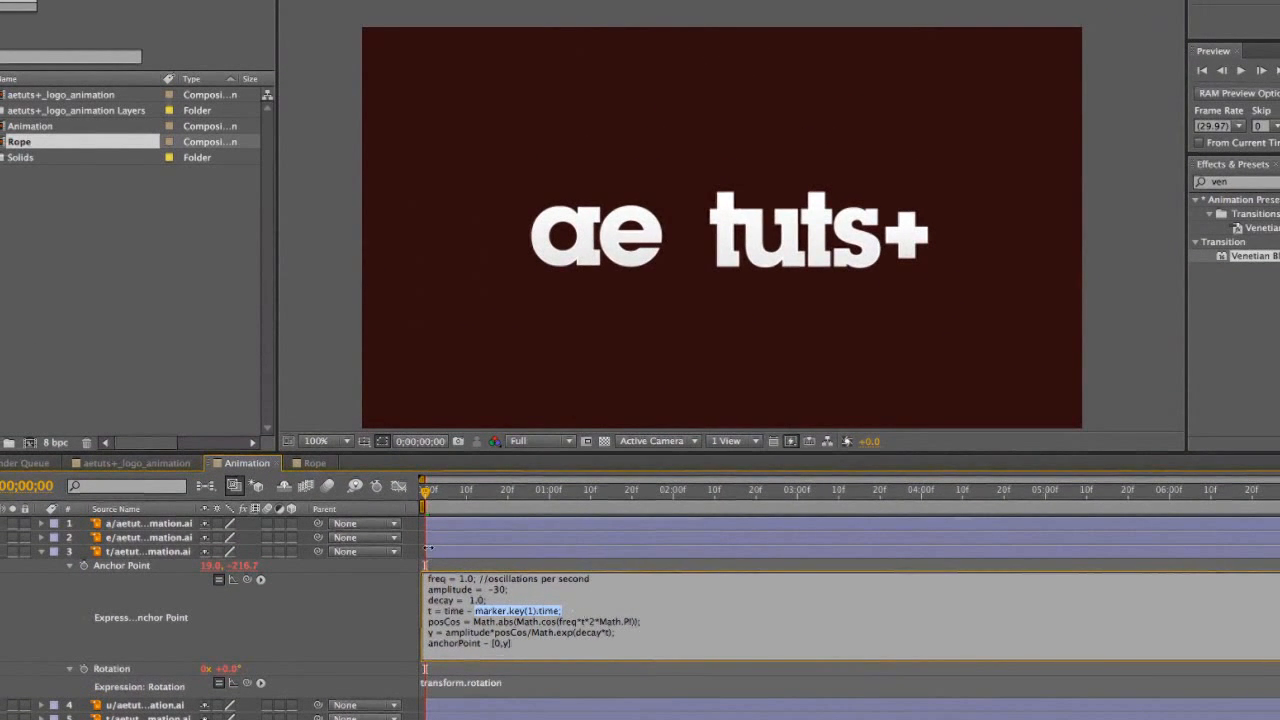
# Add a layer marker at 0;00;00;04 on the first t layer and re-enable its Anchor Point expression
pyautogui.click(449, 490)
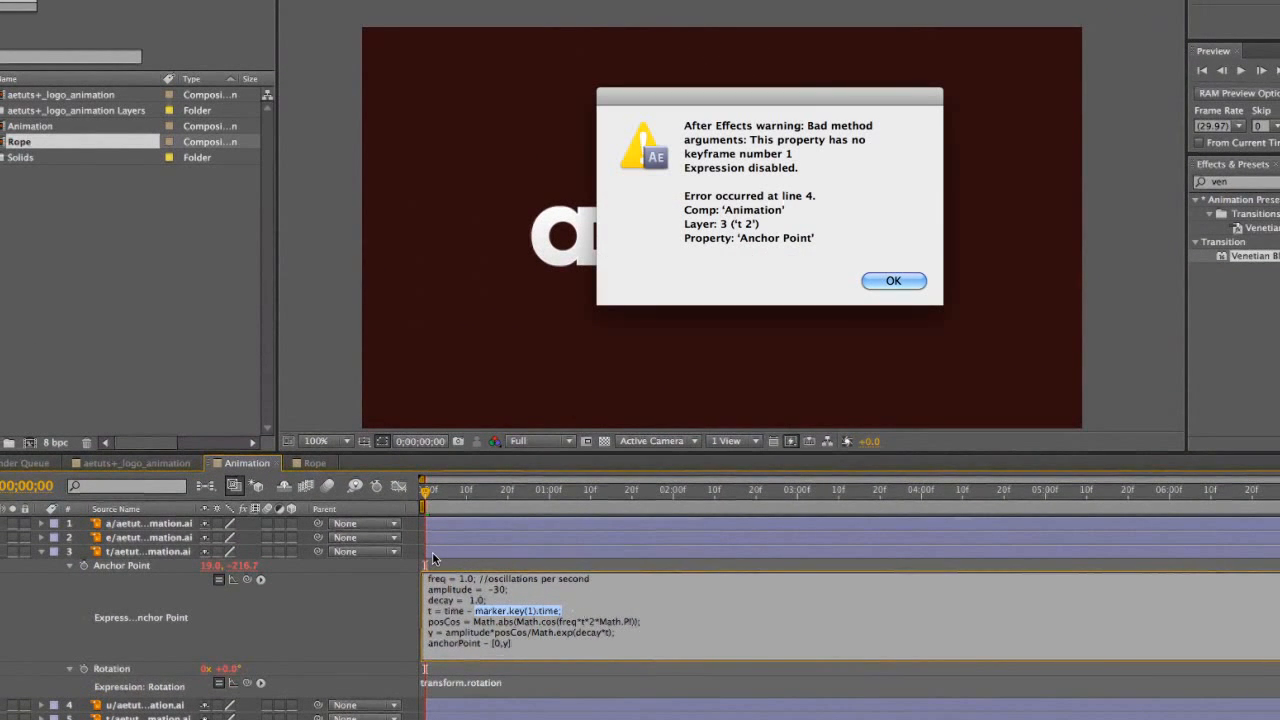
pyautogui.click(894, 280)
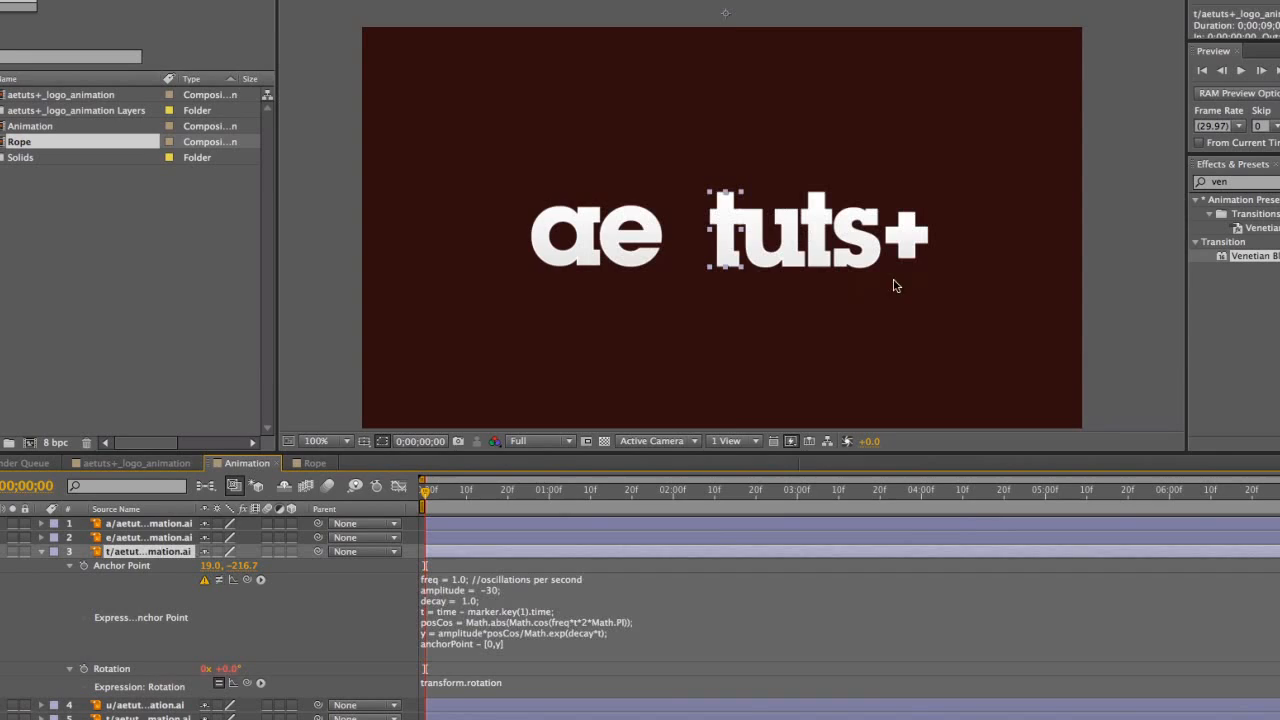
pyautogui.click(431, 492)
pyautogui.moveTo(431, 492); pyautogui.dragTo(442, 492)
pyautogui.click(425, 622)
pyautogui.click(366, 617)
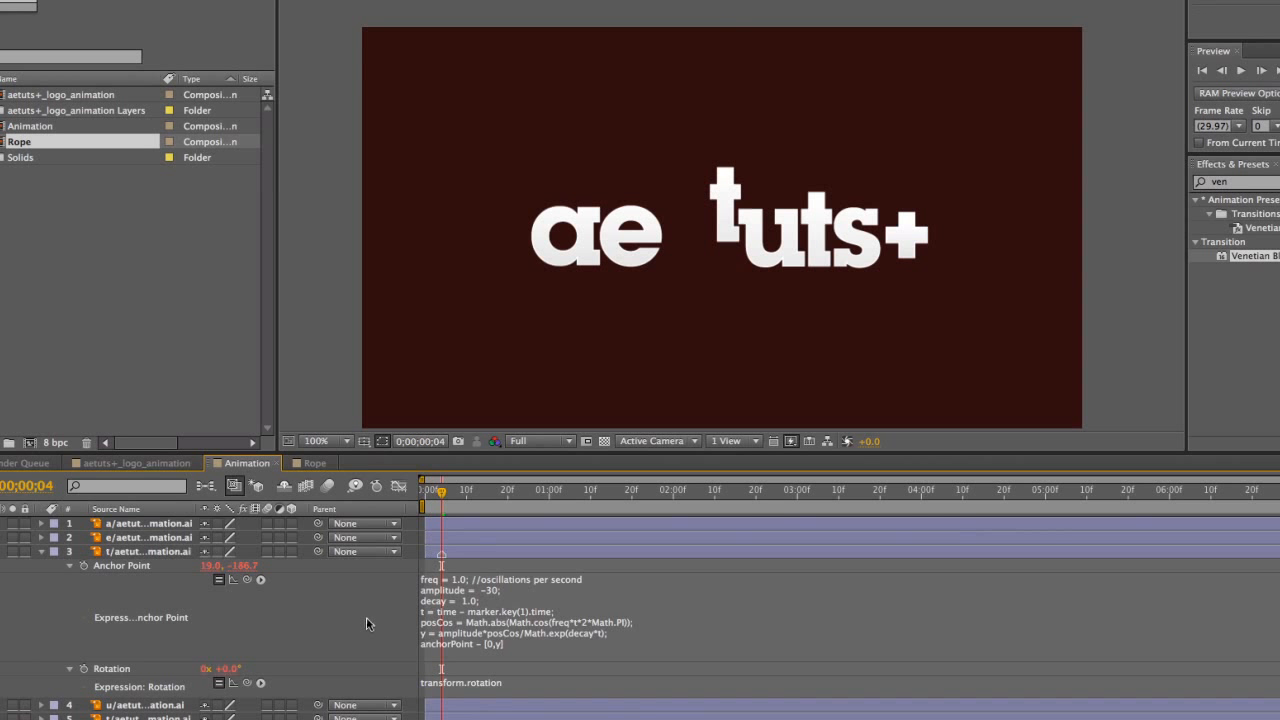
# Preview the first t layer's bounce from the start of the Animation composition
pyautogui.moveTo(441, 491); pyautogui.dragTo(424, 497)
pyautogui.press('KP_0')
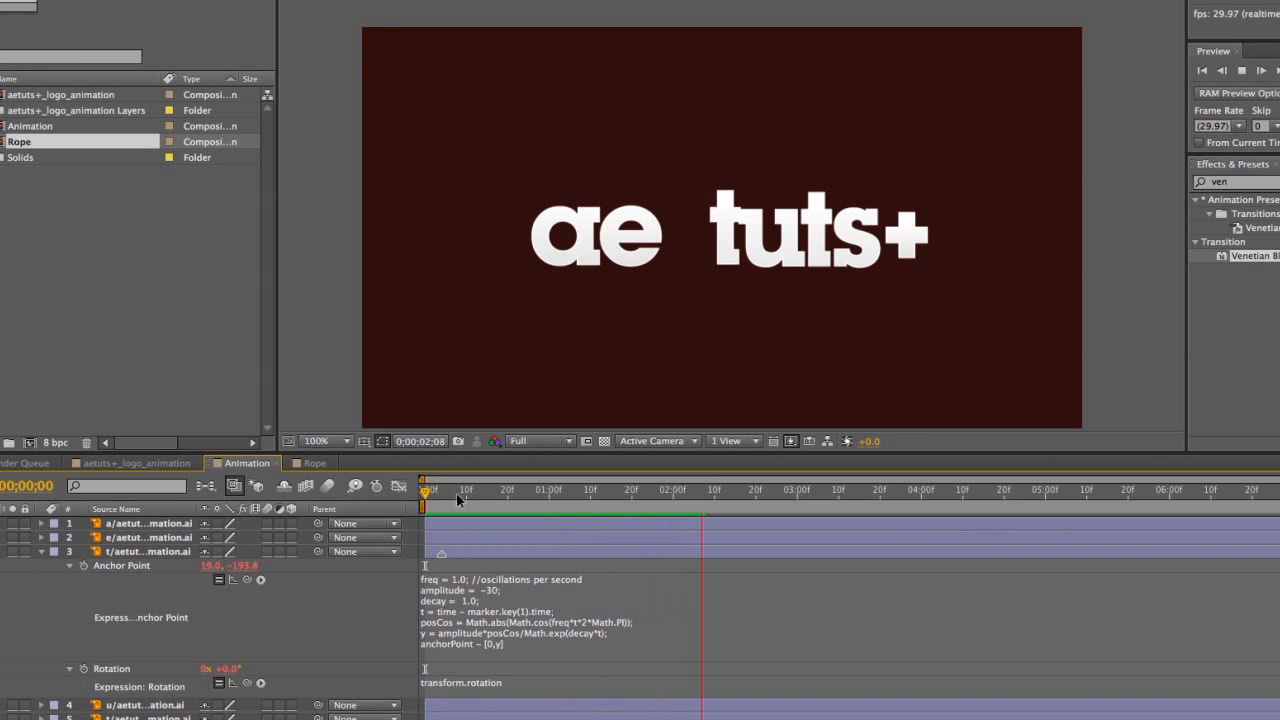
pyautogui.press('space')
pyautogui.press('KP_0')
pyautogui.moveTo(511, 493); pyautogui.dragTo(422, 495)
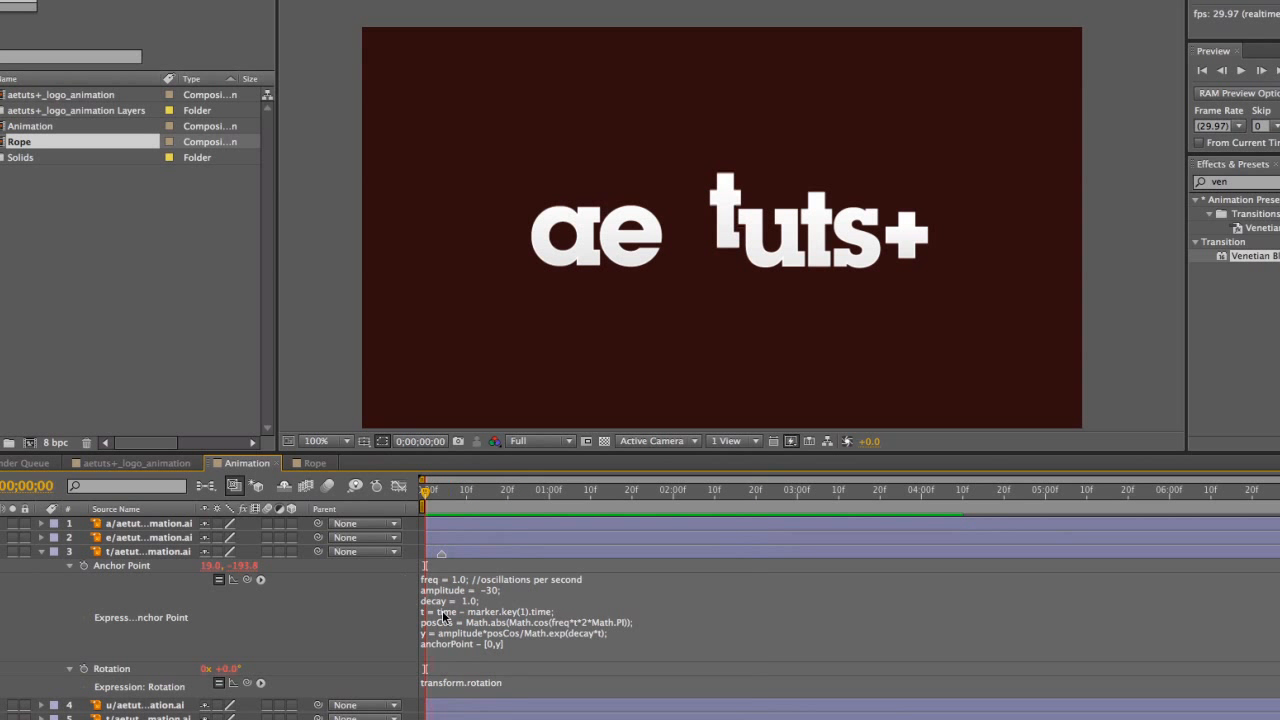
# Set the Anchor Point expression's freq to 1.3, amplitude to -360 and decay to 1.3, and preview the bounce
pyautogui.click(455, 582)
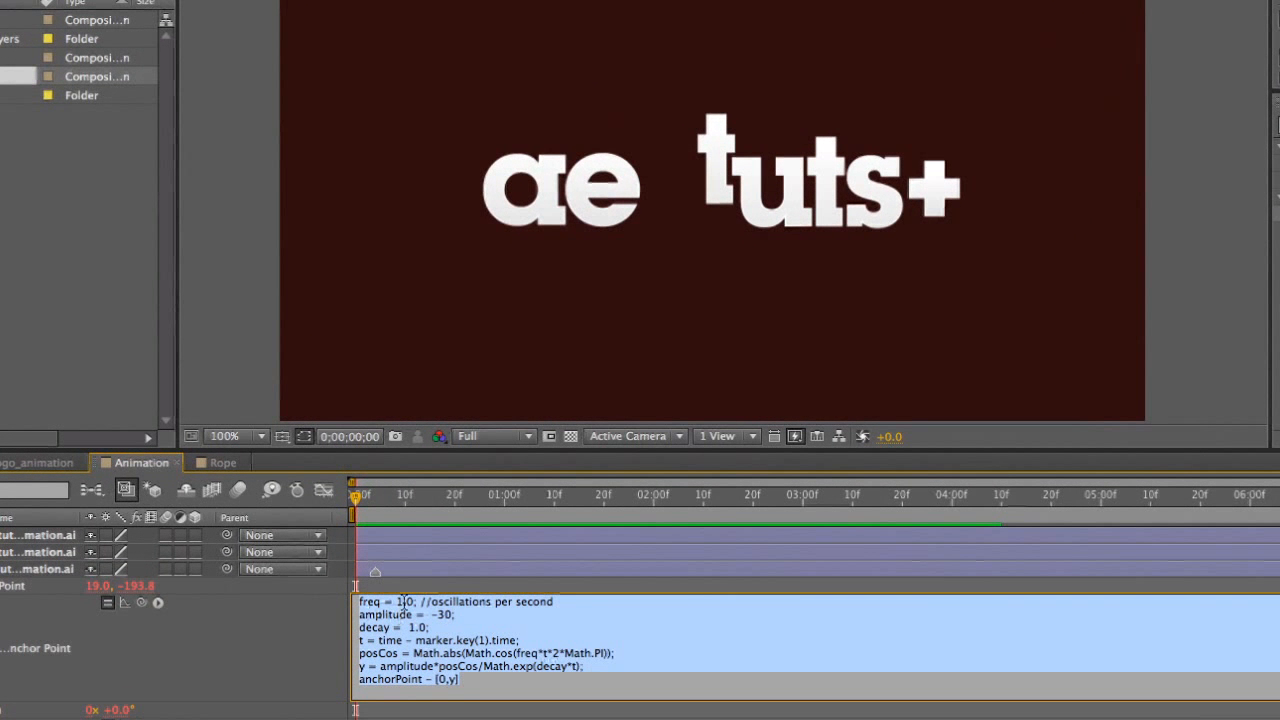
pyautogui.click(424, 602)
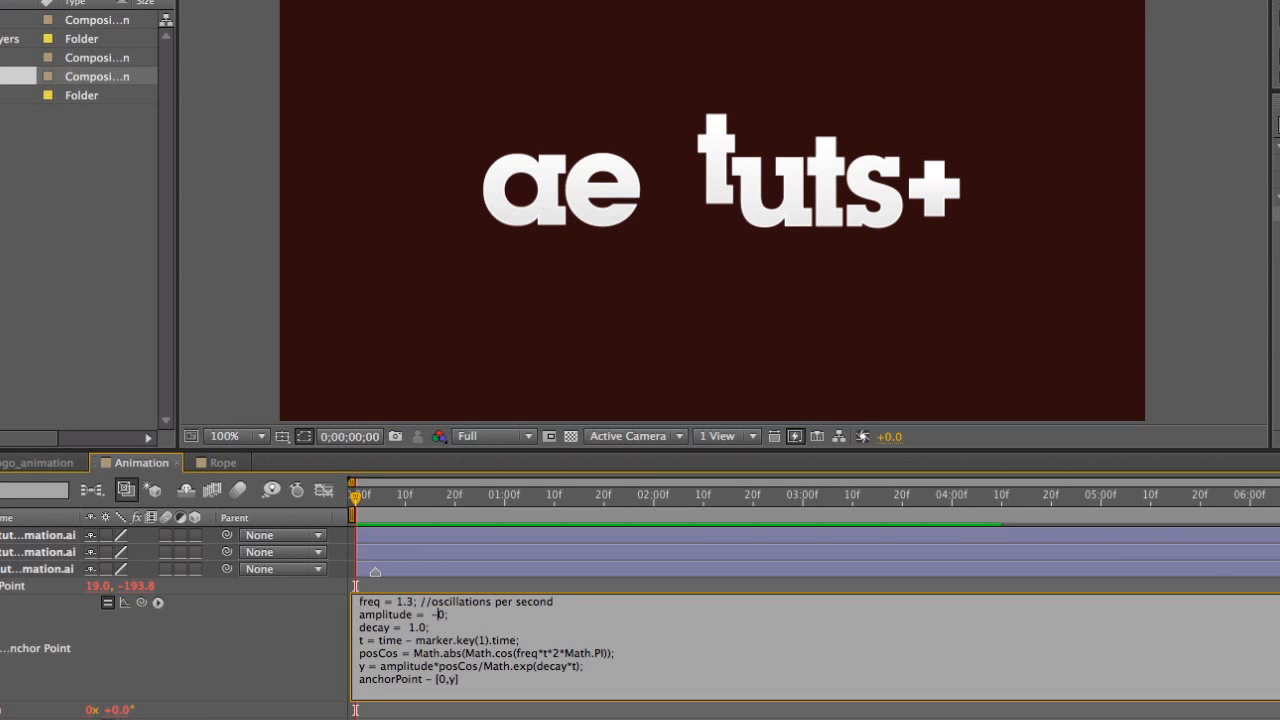
pyautogui.write('3')
pyautogui.press('KP_Enter')
pyautogui.press('space')
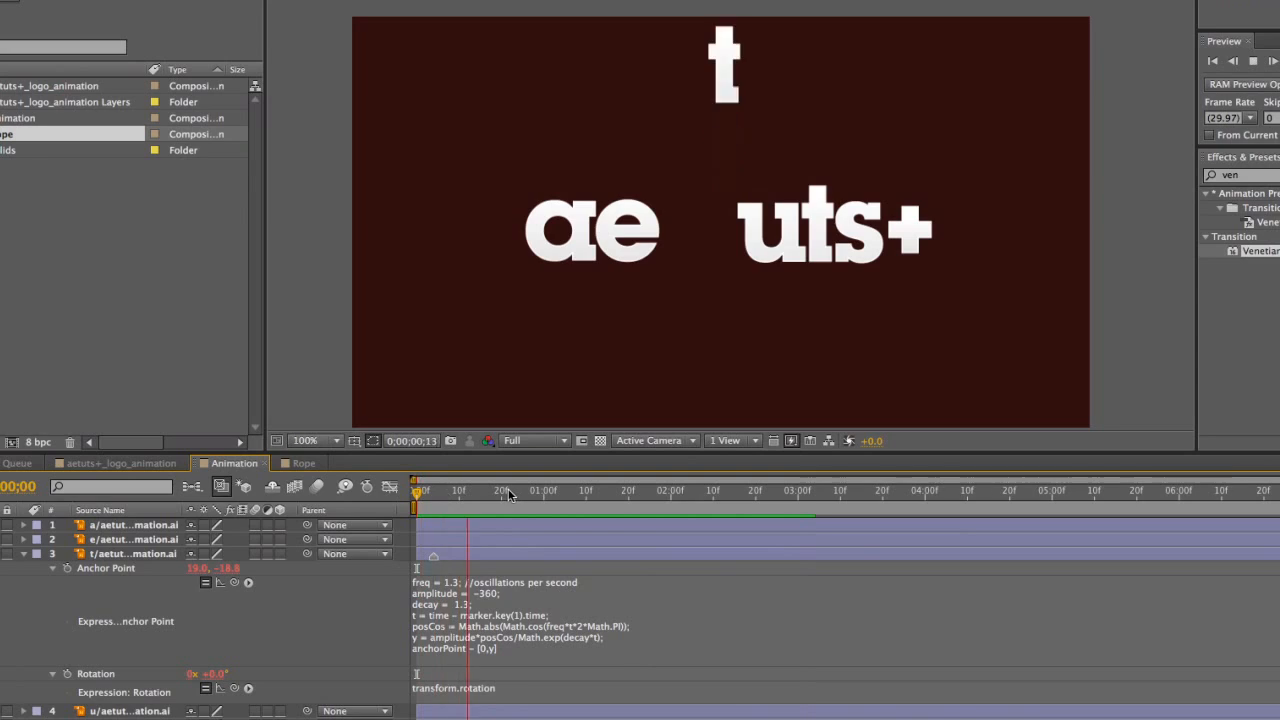
# Trim the start of the first t layer to its marker at 0;00;00;04 and return to the first frame
pyautogui.click(437, 492)
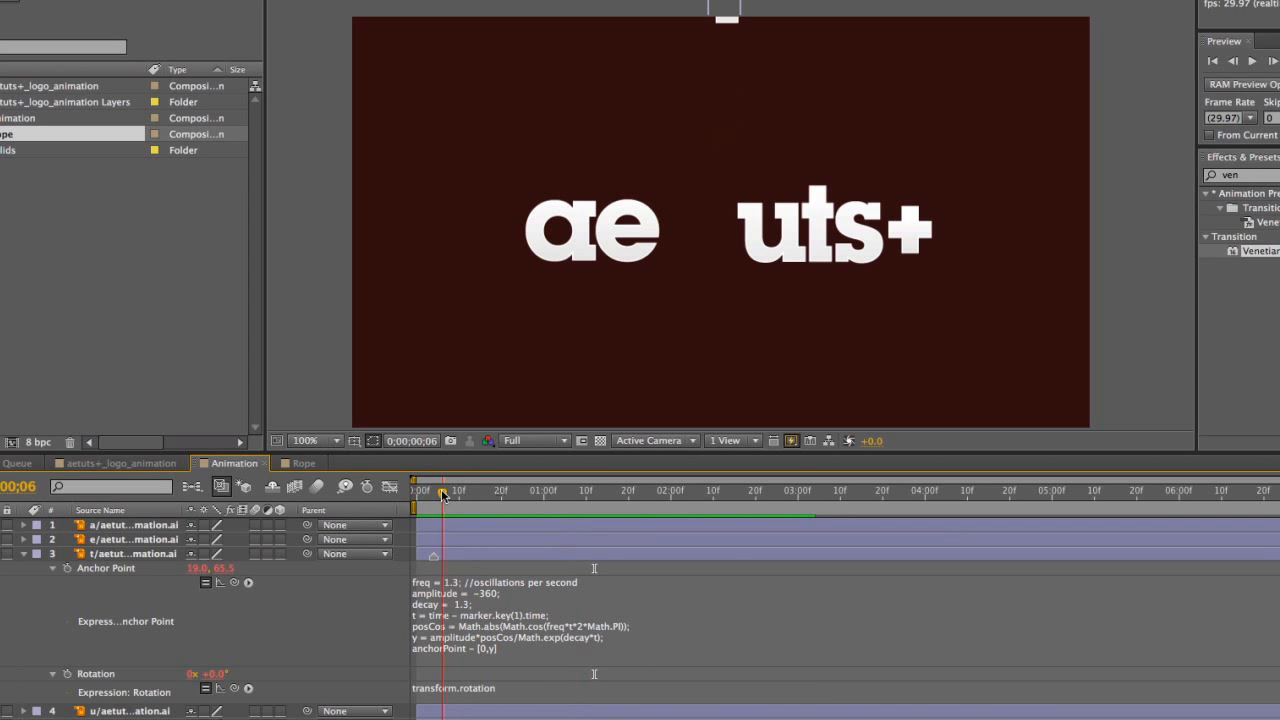
pyautogui.moveTo(437, 492)
pyautogui.mouseDown()
pyautogui.moveTo(413, 492)
pyautogui.moveTo(546, 492)
pyautogui.moveTo(433, 495)
pyautogui.mouseUp()
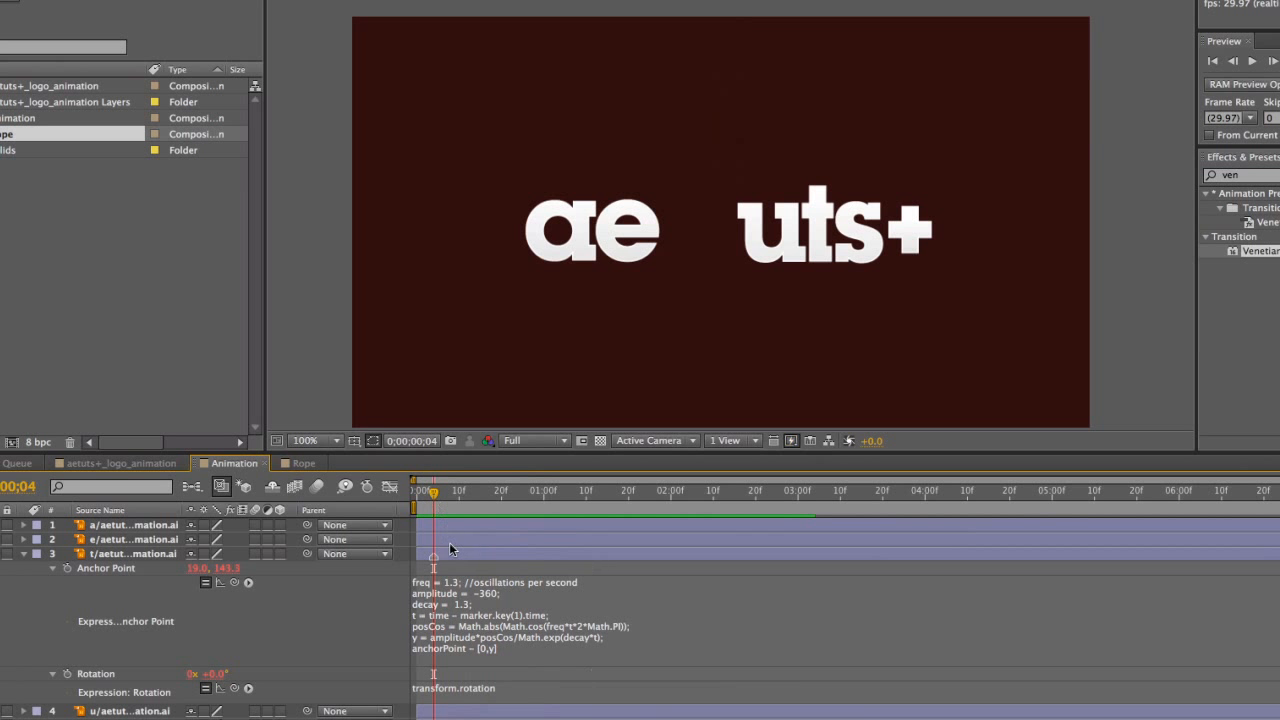
pyautogui.click(433, 559)
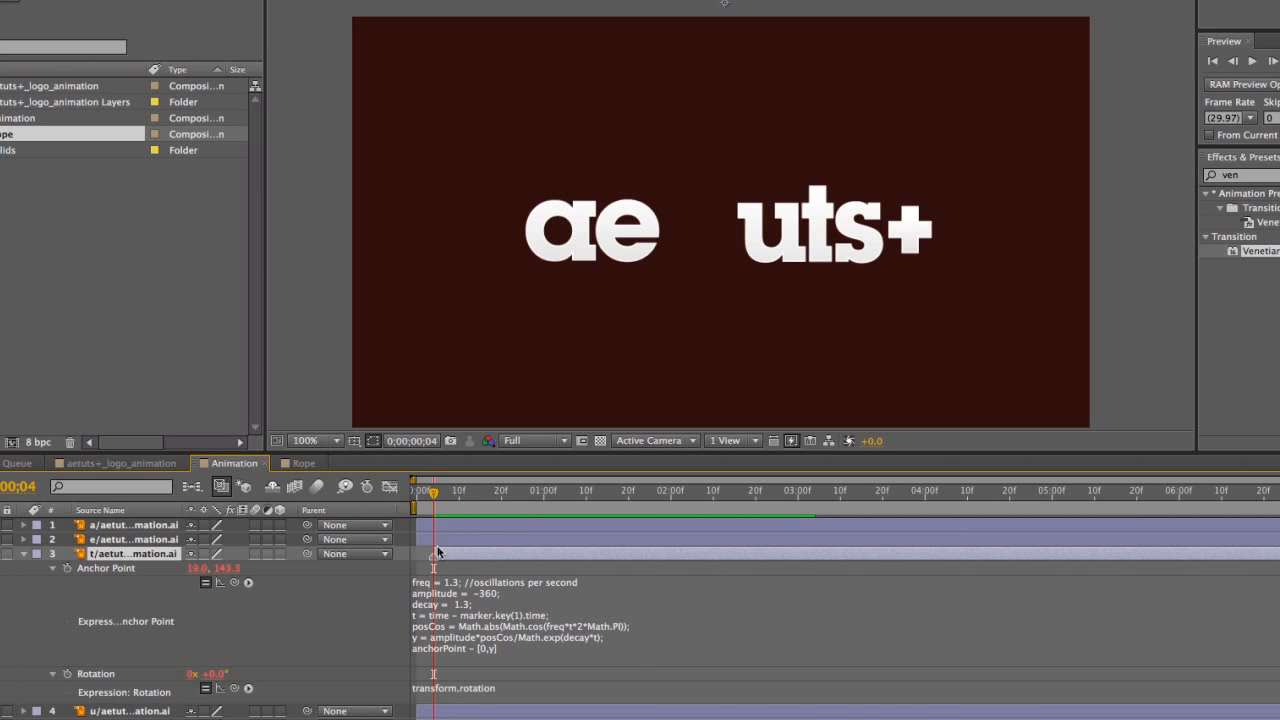
pyautogui.moveTo(434, 492)
pyautogui.mouseDown()
pyautogui.moveTo(417, 496)
pyautogui.moveTo(433, 497)
pyautogui.mouseUp()
pyautogui.moveTo(450, 496); pyautogui.dragTo(416, 497)
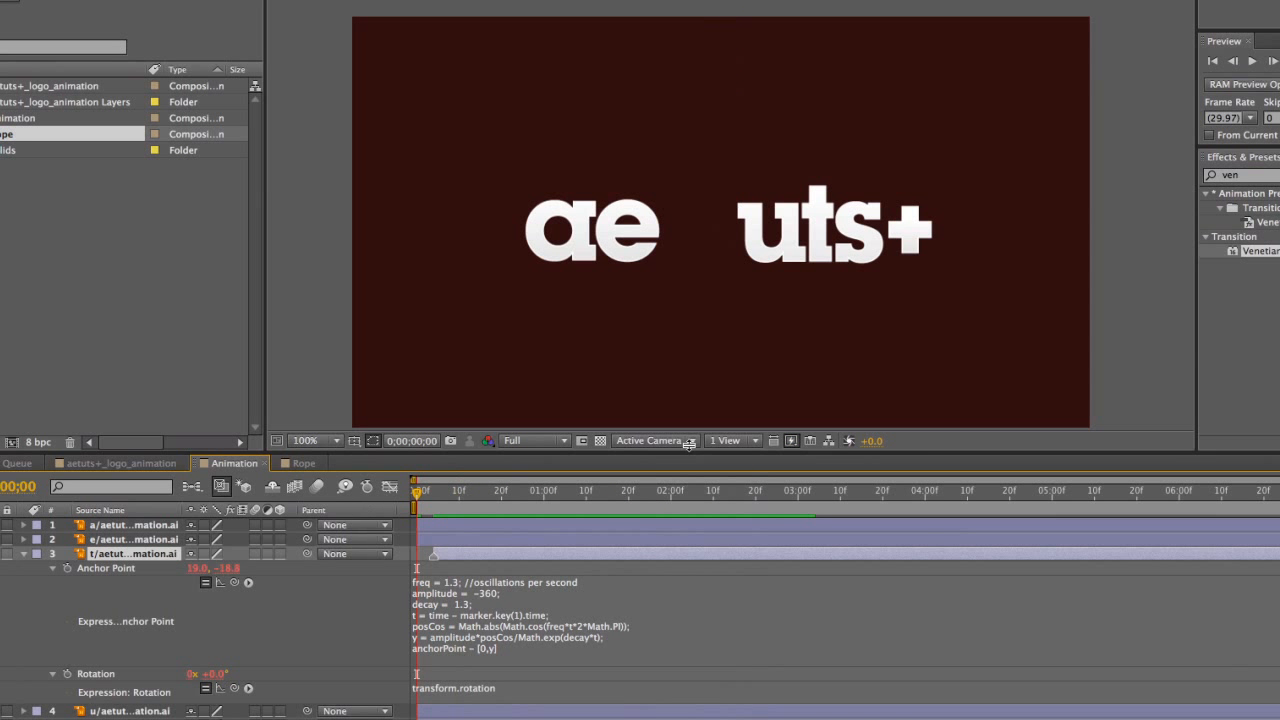
# Set the first t layer's Rotation expression to freq = 1.5; amplitude = 66; decay = 1.990; theTime = thisComp.layer("Control Layer").effect("o1")("Slider"); value + amplitude*Math.sin(freq*theTime*2*Math.PI)/Math.exp(decay*theTime), and enlarge its field
pyautogui.click(1256, 1)
pyautogui.click(459, 689)
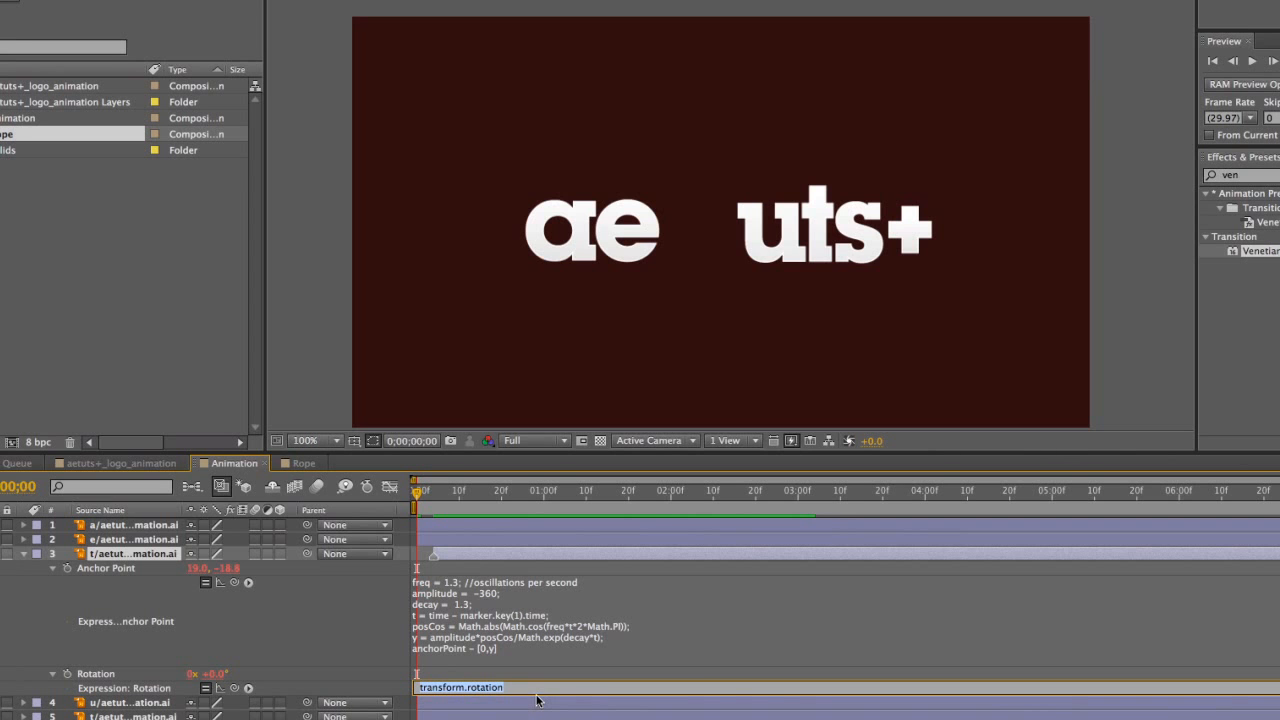
pyautogui.write('value + amplitude*Math.sin(freq*theTime*2*Math.PI)/Math.exp(decay*theTime)')
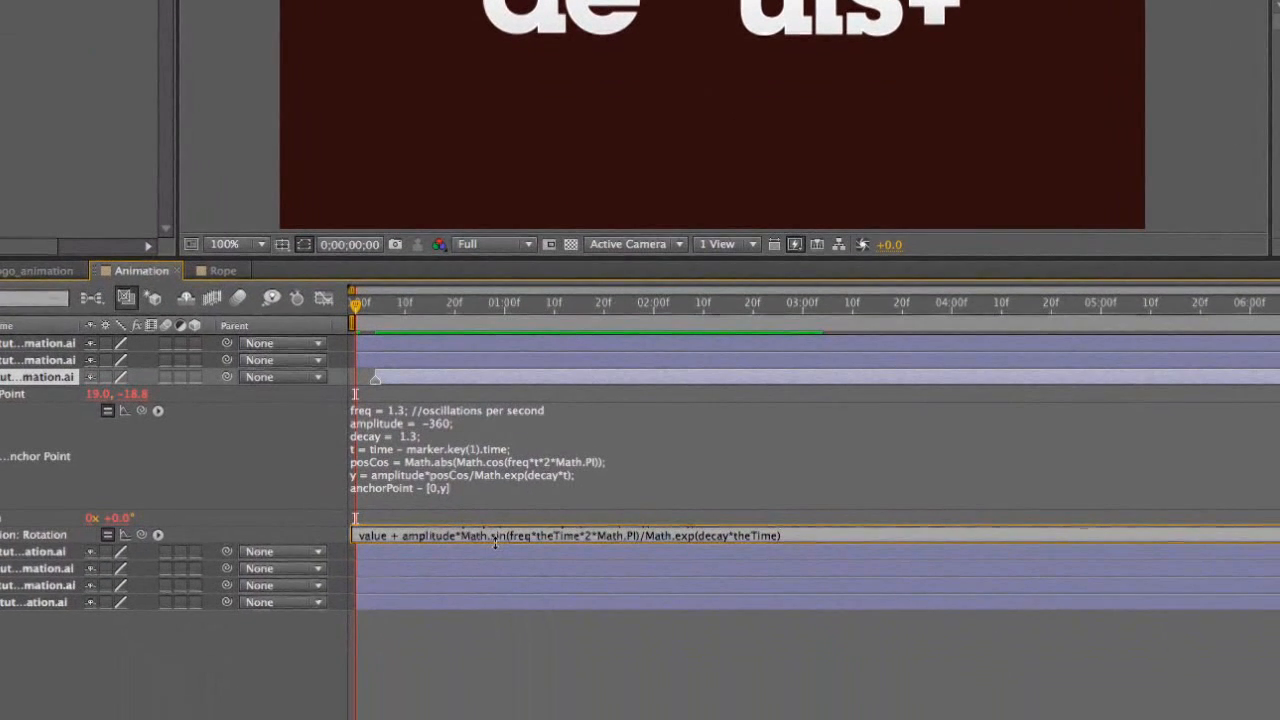
pyautogui.moveTo(537, 697); pyautogui.dragTo(540, 719)
pyautogui.moveTo(499, 627); pyautogui.dragTo(500, 604)
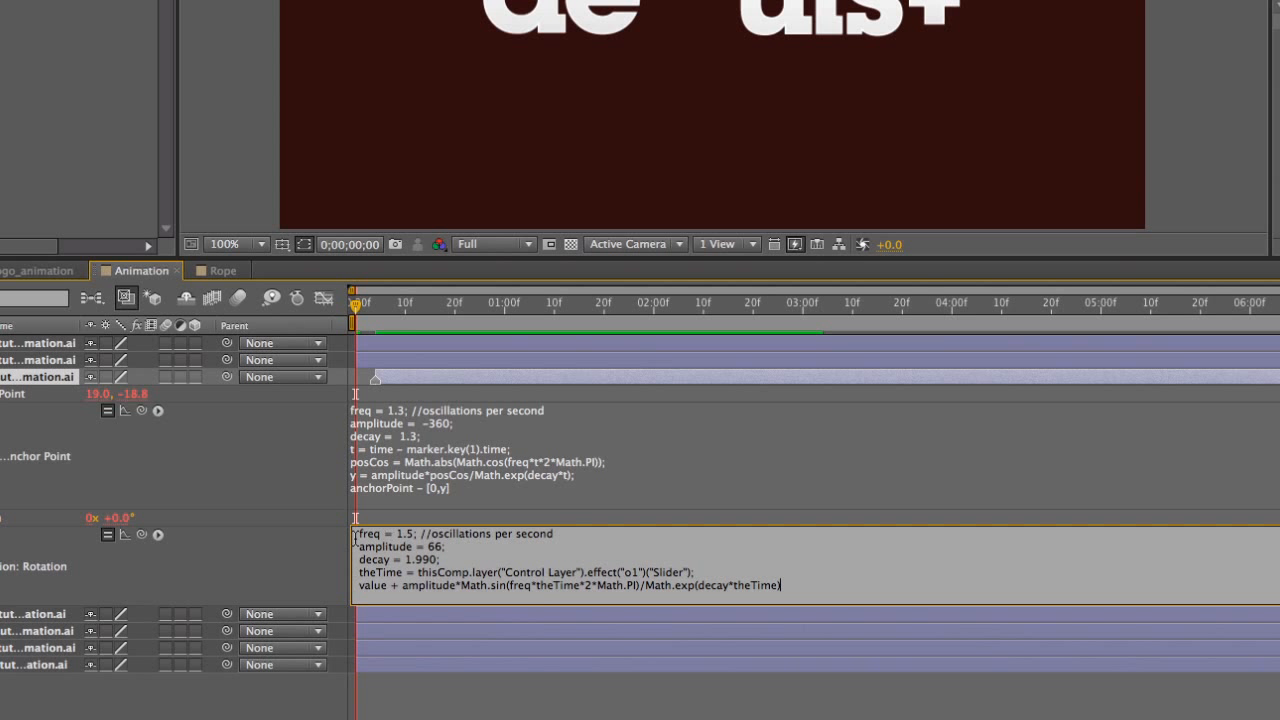
# Review the frequency, amplitude, decay and Control Layer slider lines of the Rotation expression
pyautogui.moveTo(355, 537); pyautogui.dragTo(585, 535)
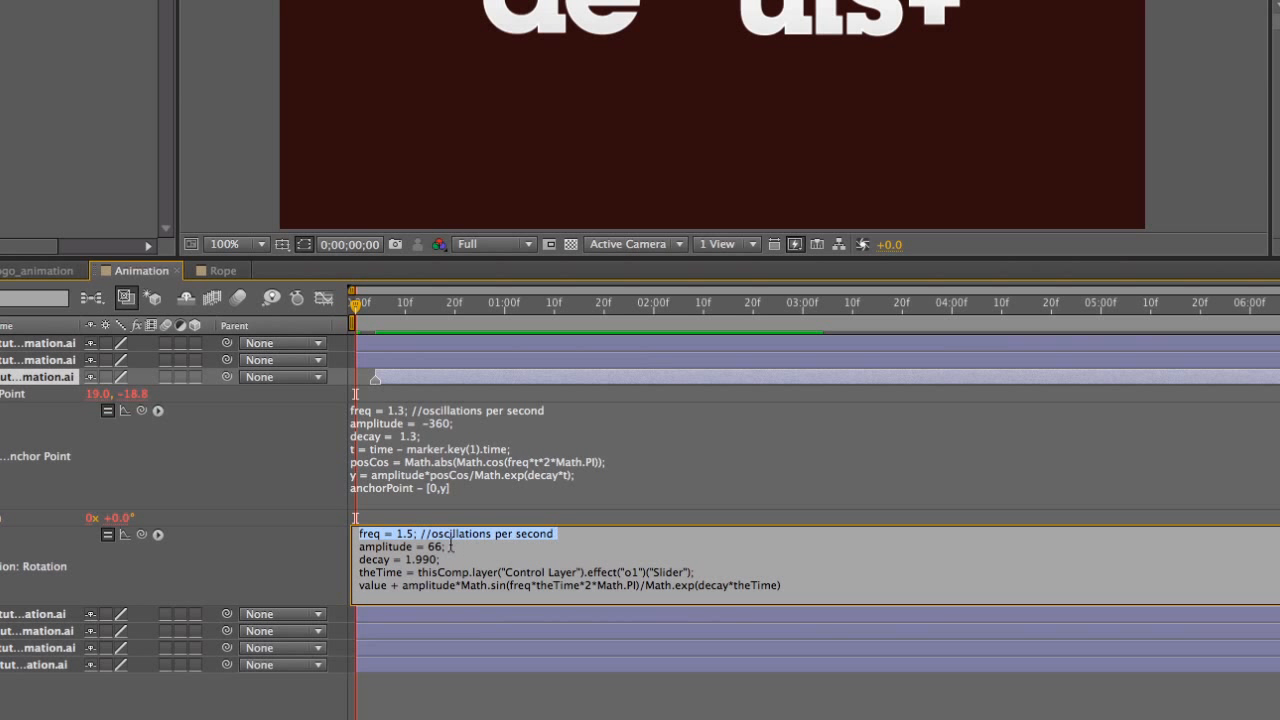
pyautogui.moveTo(468, 550); pyautogui.dragTo(370, 548)
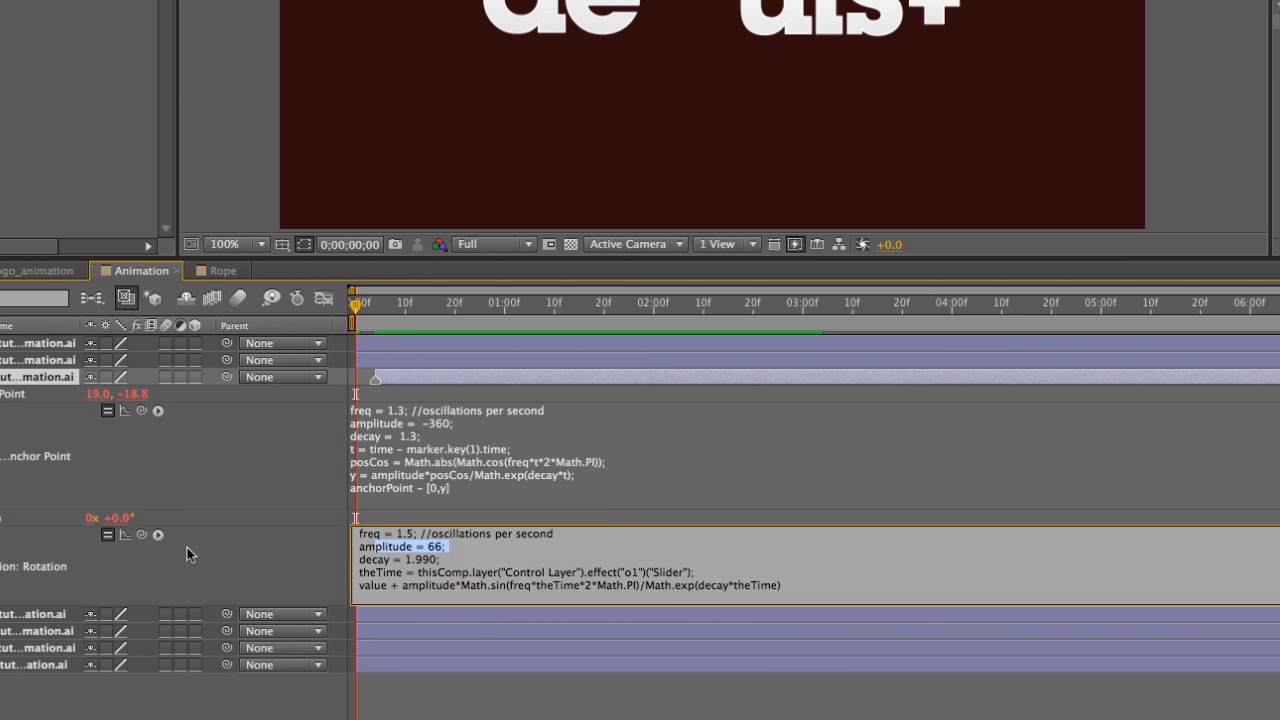
pyautogui.moveTo(370, 566); pyautogui.dragTo(553, 577)
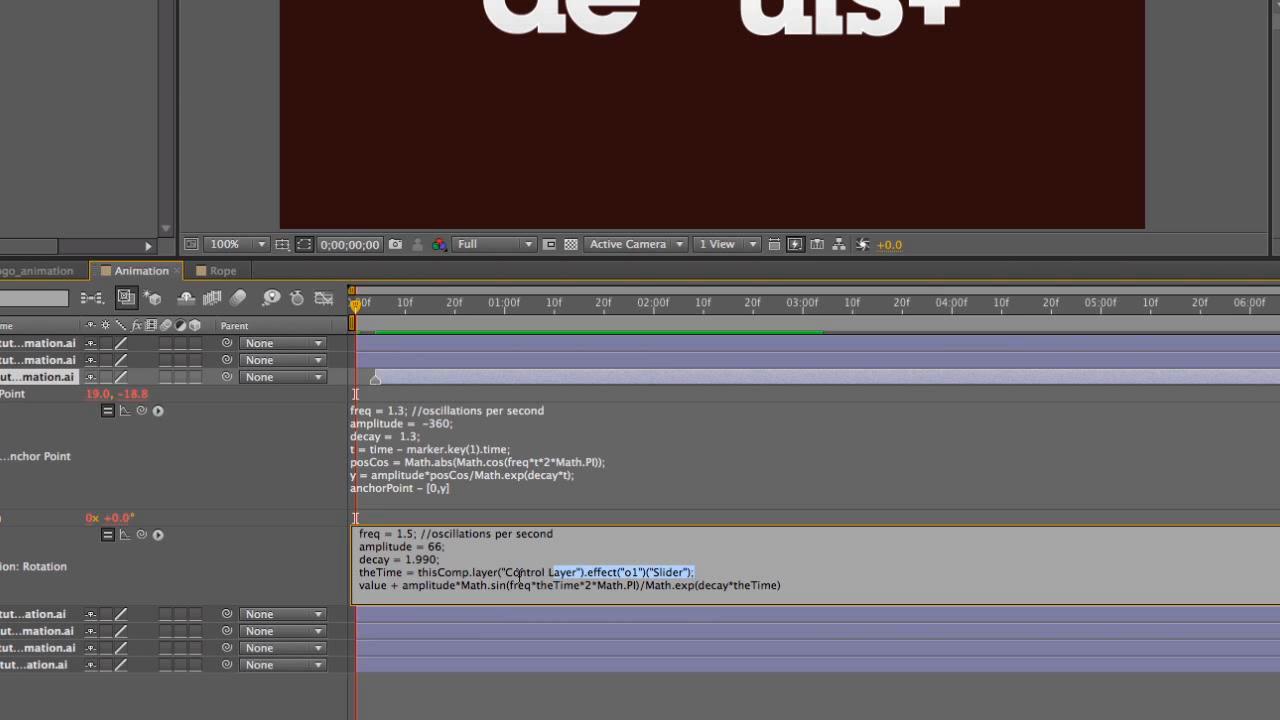
pyautogui.moveTo(469, 576); pyautogui.dragTo(740, 577)
pyautogui.click(710, 583)
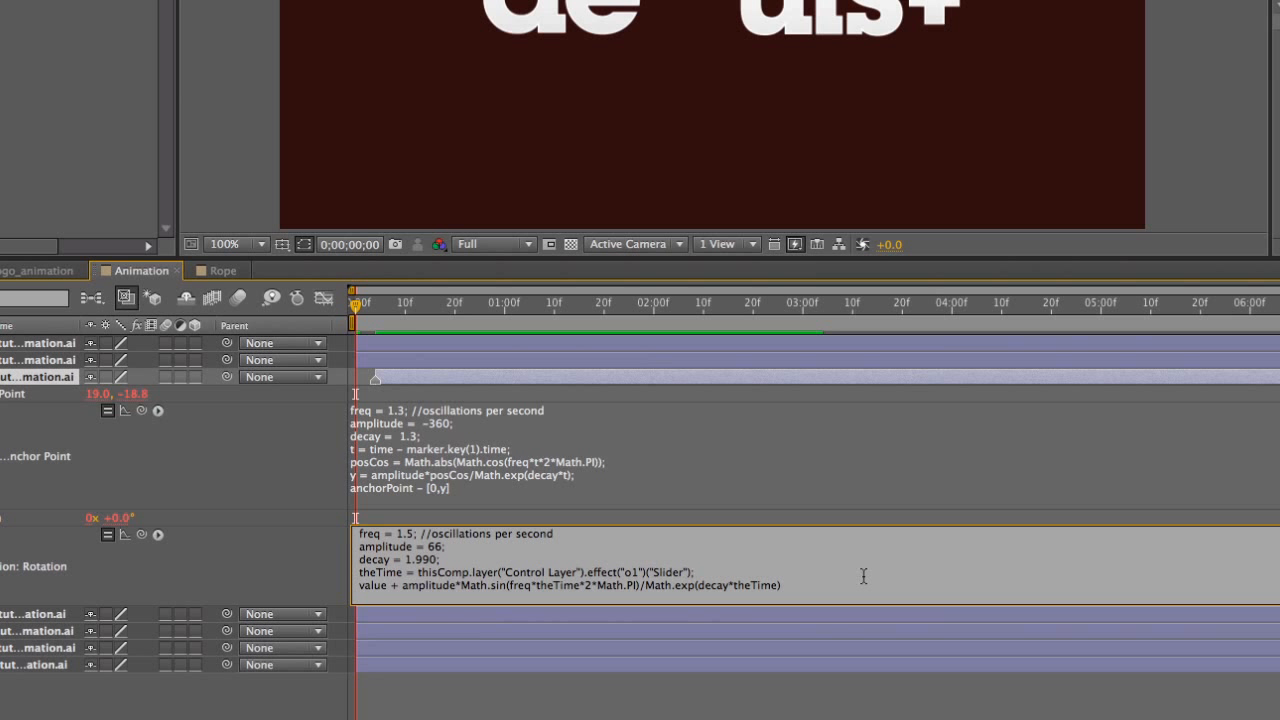
# Remove the Control Layer slider reference from the theTime line of the Rotation expression and commit the edit
pyautogui.press('BackSpace')
pyautogui.press('BackSpace')
pyautogui.moveTo(417, 575); pyautogui.dragTo(679, 575)
pyautogui.press('BackSpace')
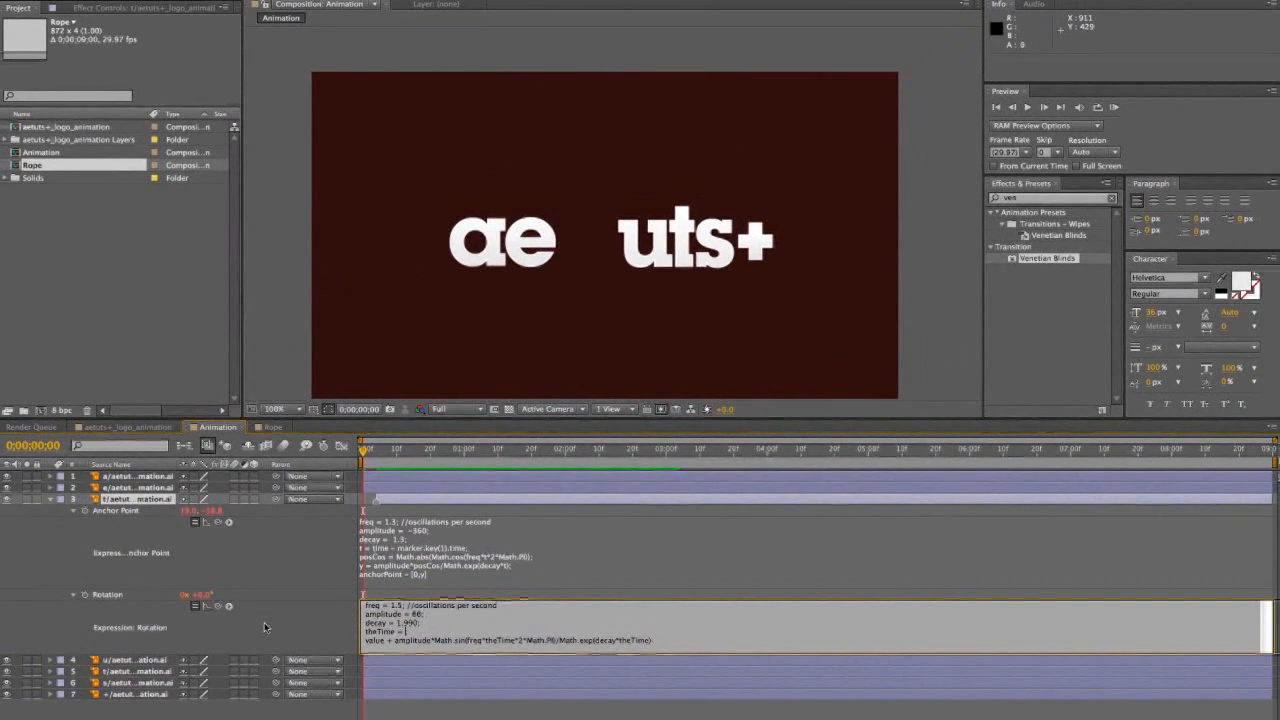
pyautogui.click(264, 627)
pyautogui.click(748, 270)
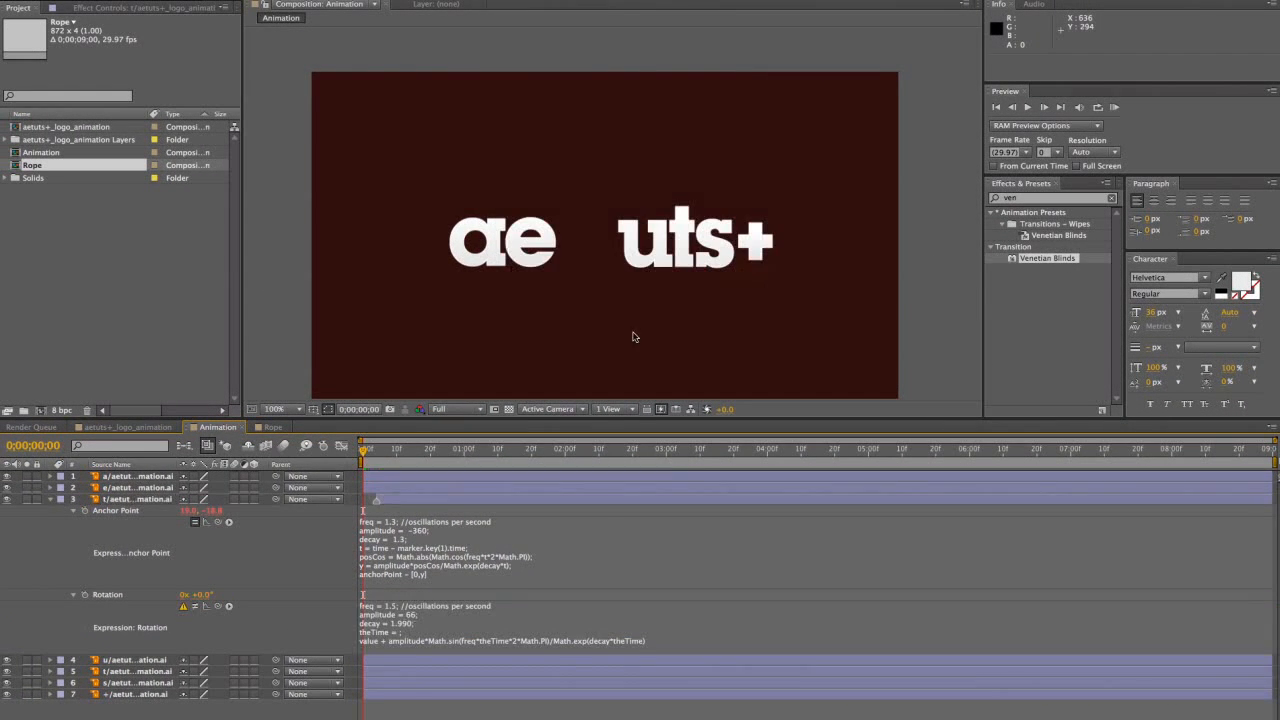
# Create a new solid at the top of the Animation composition and hide it
pyautogui.rightClick(250, 623)
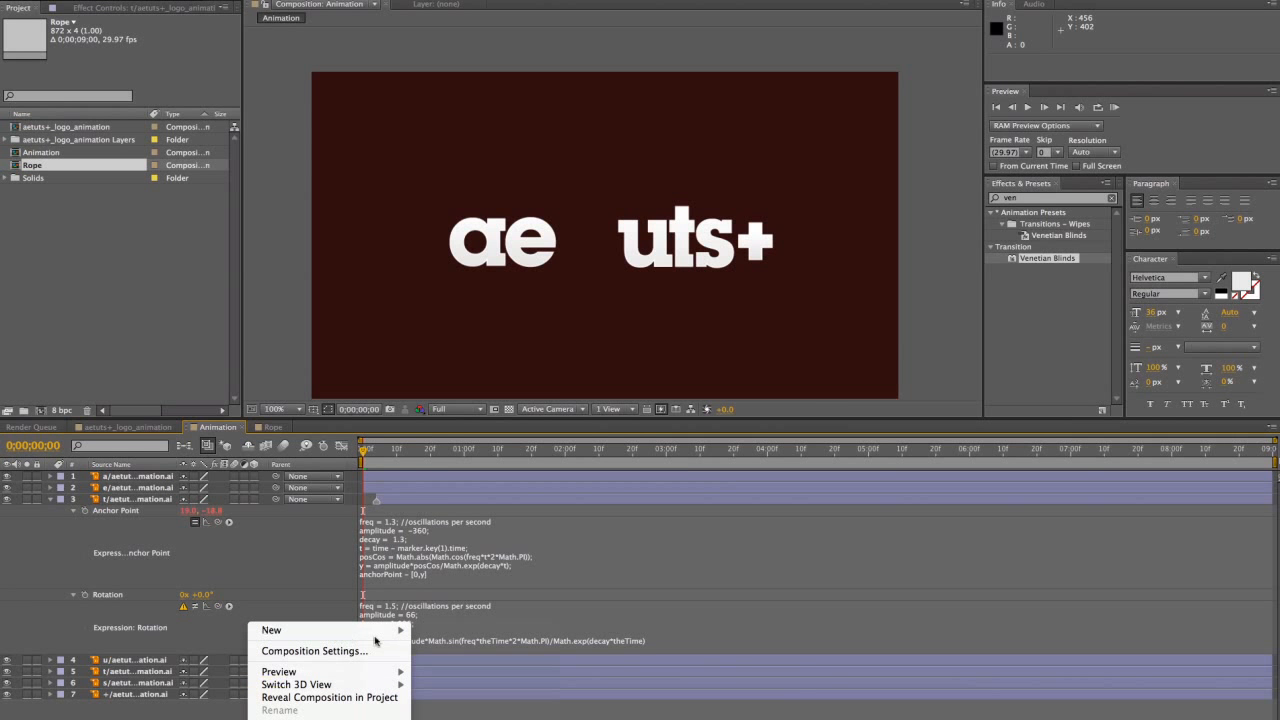
pyautogui.moveTo(377, 637)
pyautogui.click(440, 664)
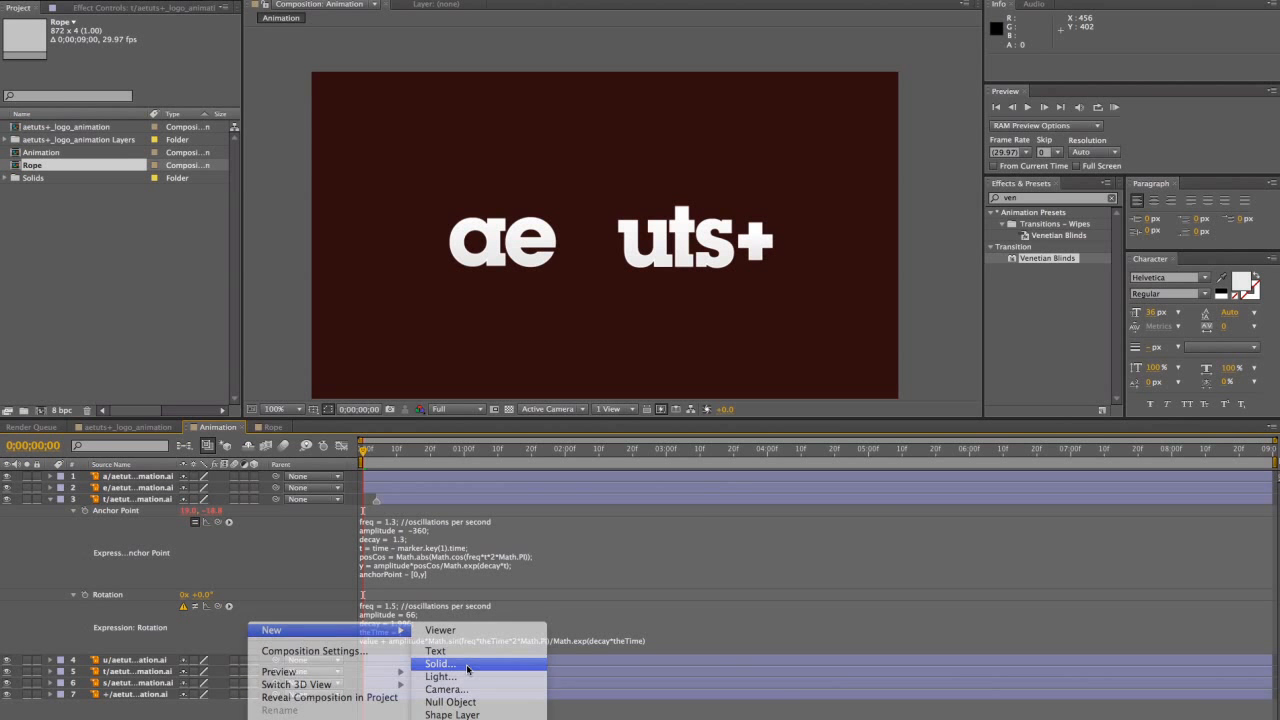
pyautogui.click(735, 486)
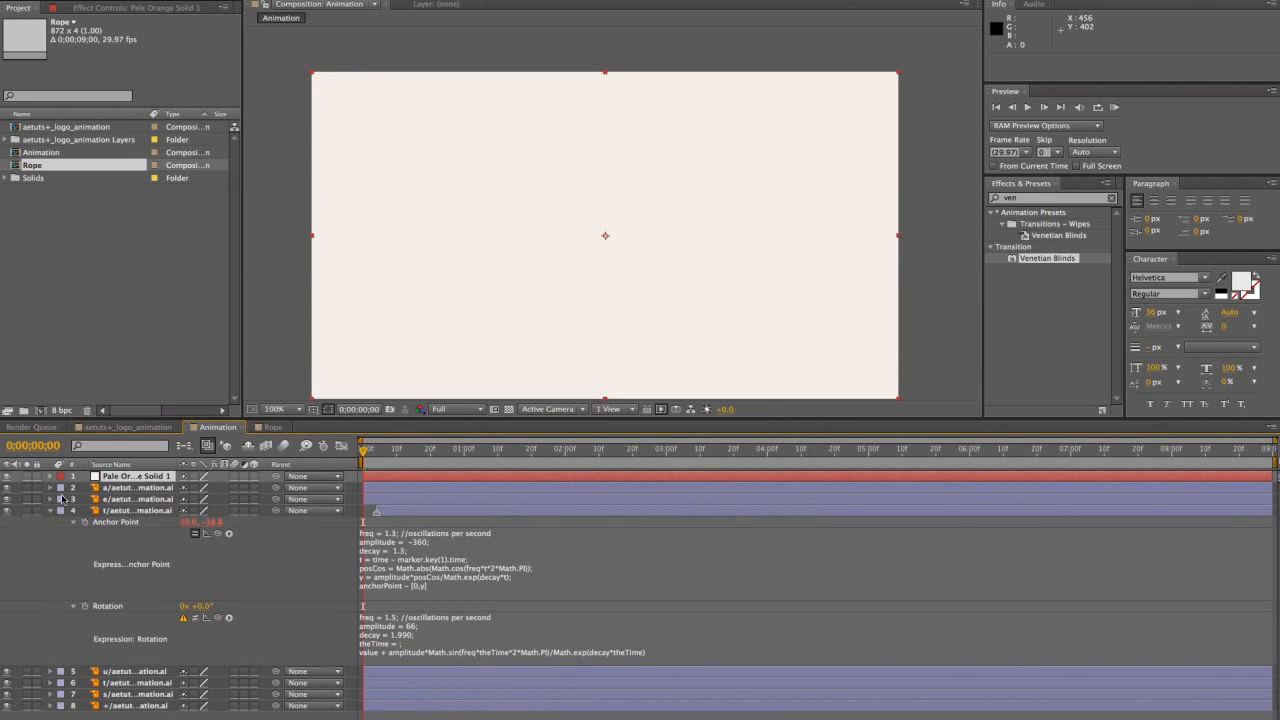
pyautogui.click(7, 476)
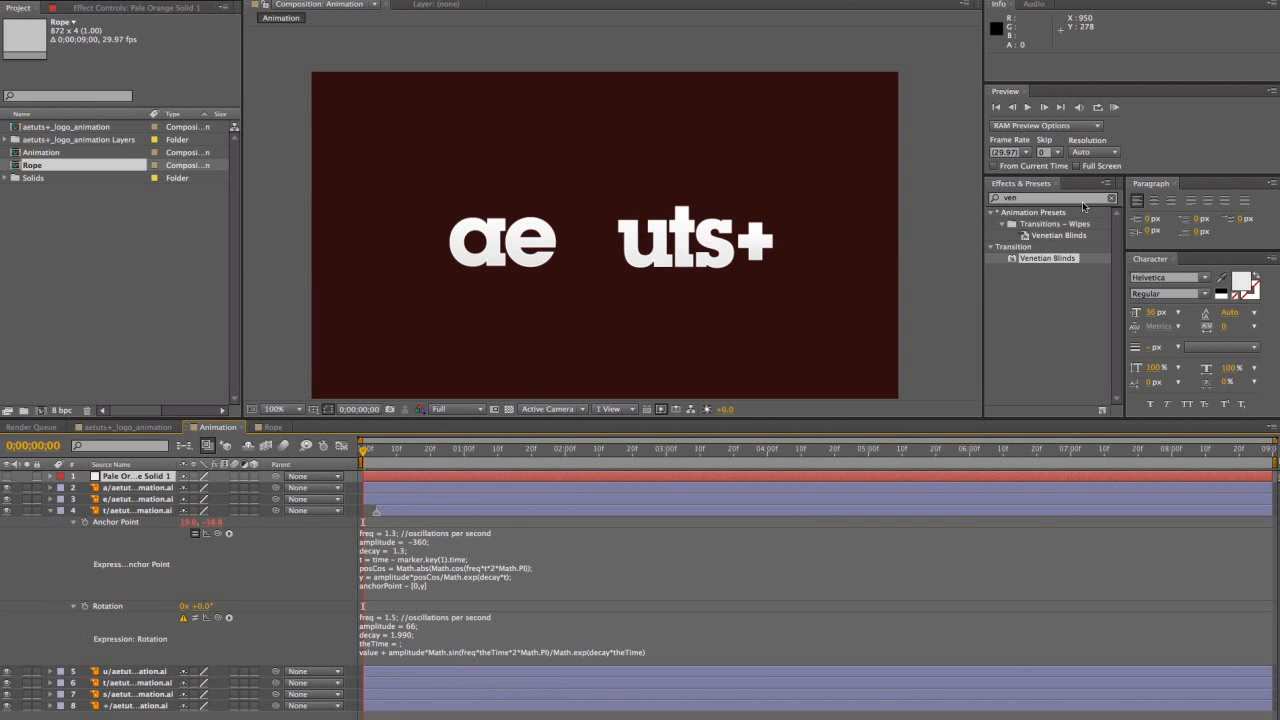
# Find the Slider Control effect and apply it to the new hidden solid
pyautogui.click(1056, 199)
pyautogui.click(1112, 198)
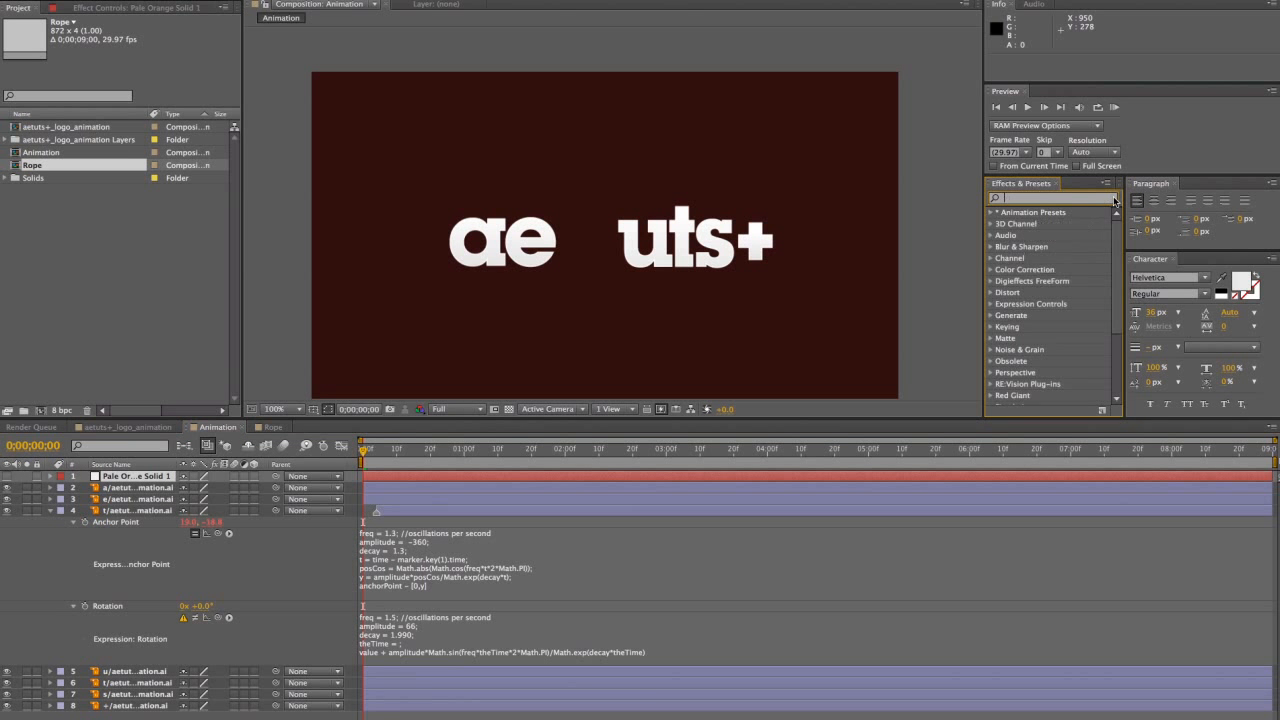
pyautogui.write('cont')
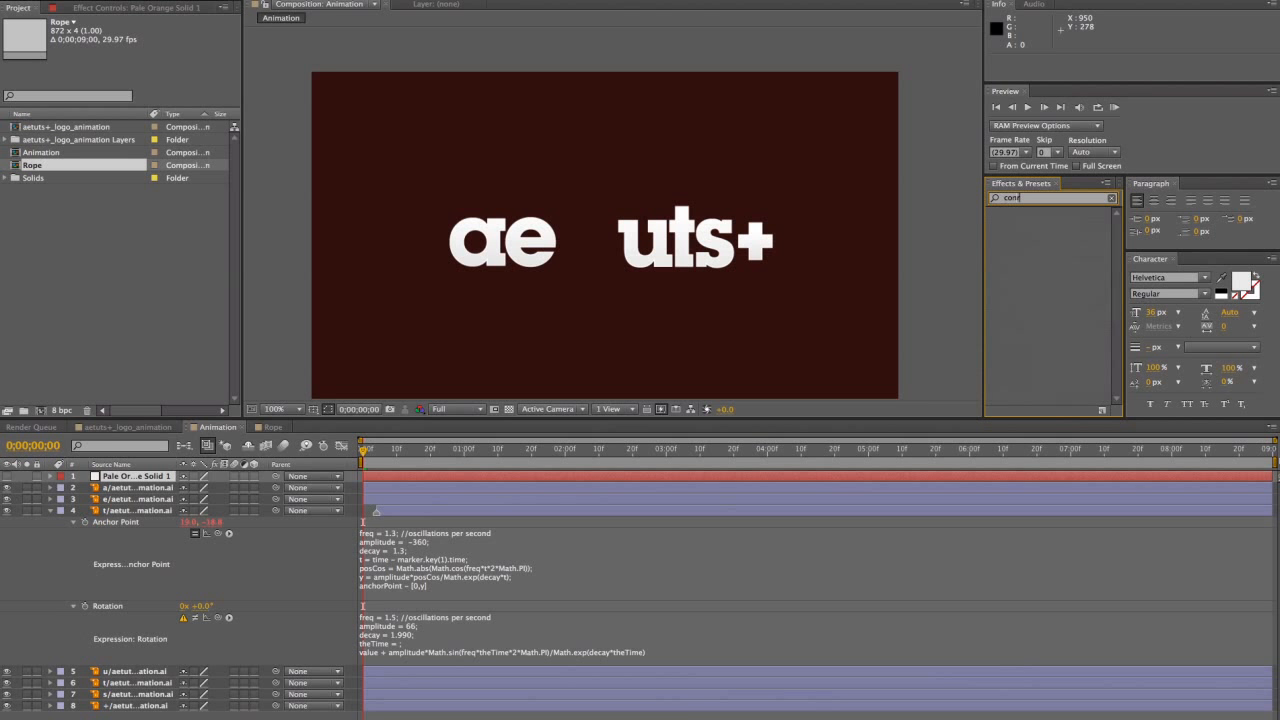
pyautogui.write('ro')
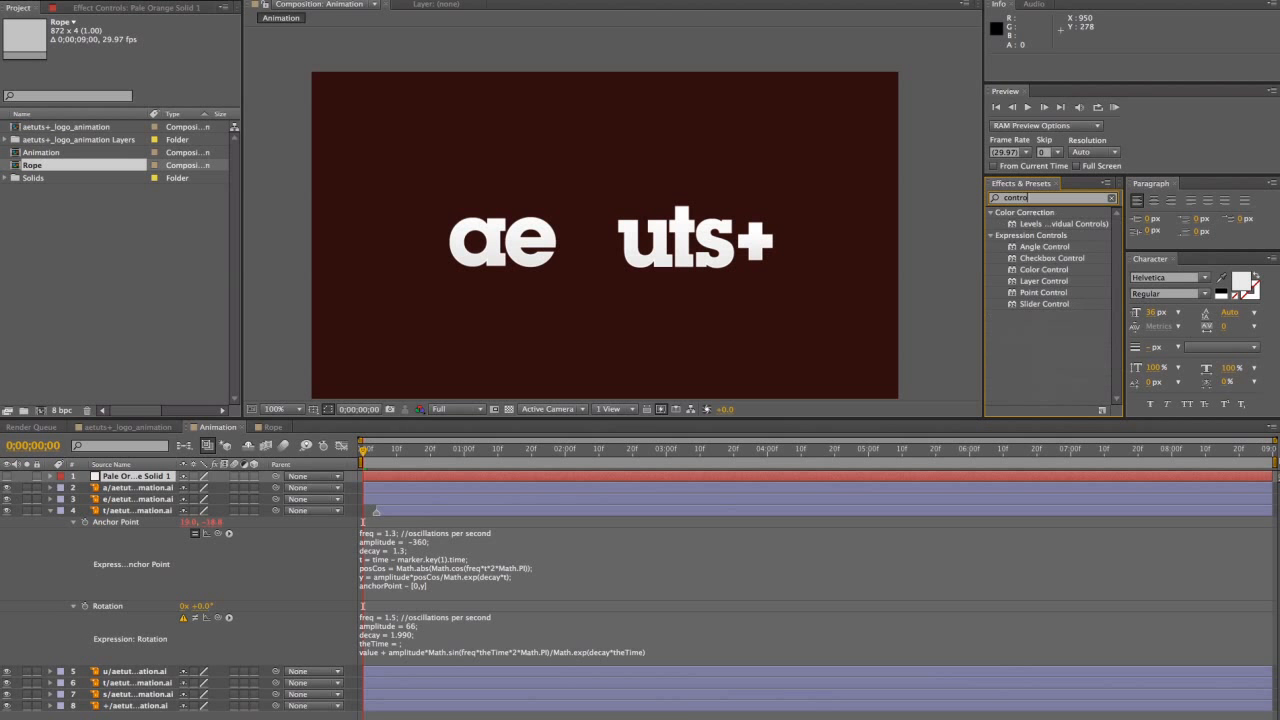
pyautogui.hotkey('ctrl', 'a')
pyautogui.write('sli')
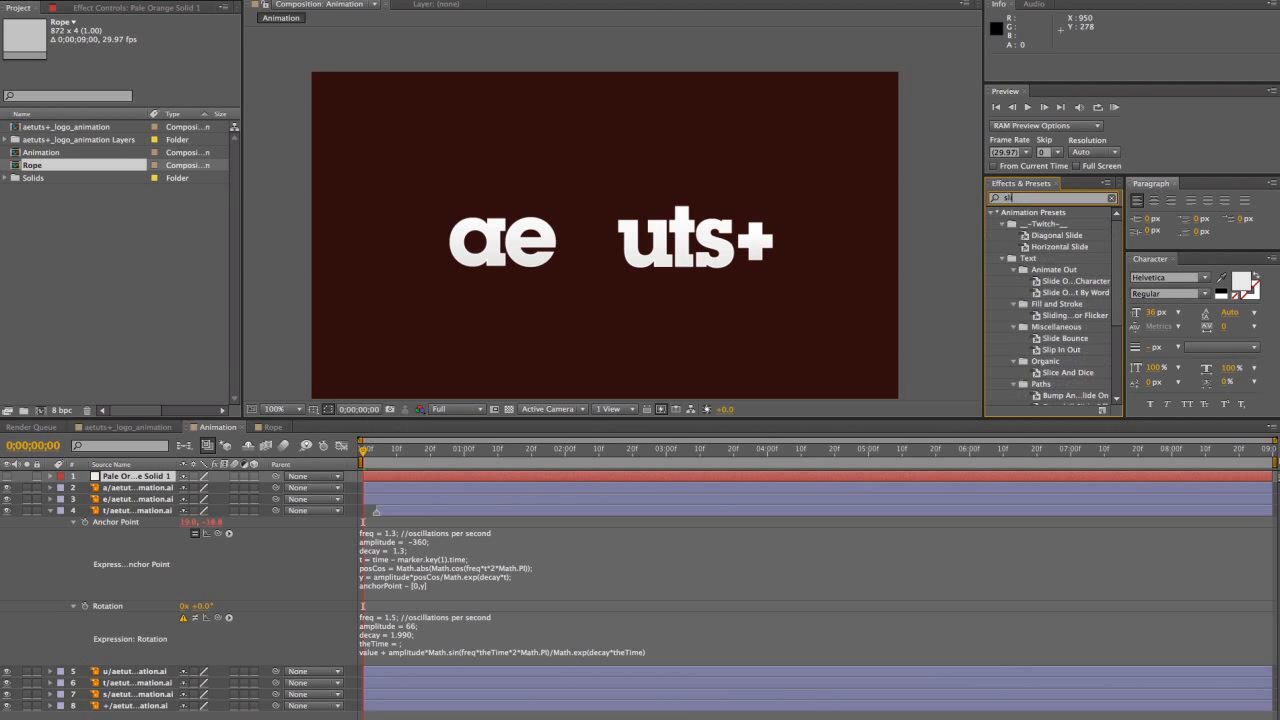
pyautogui.write('der')
pyautogui.doubleClick(1050, 226)
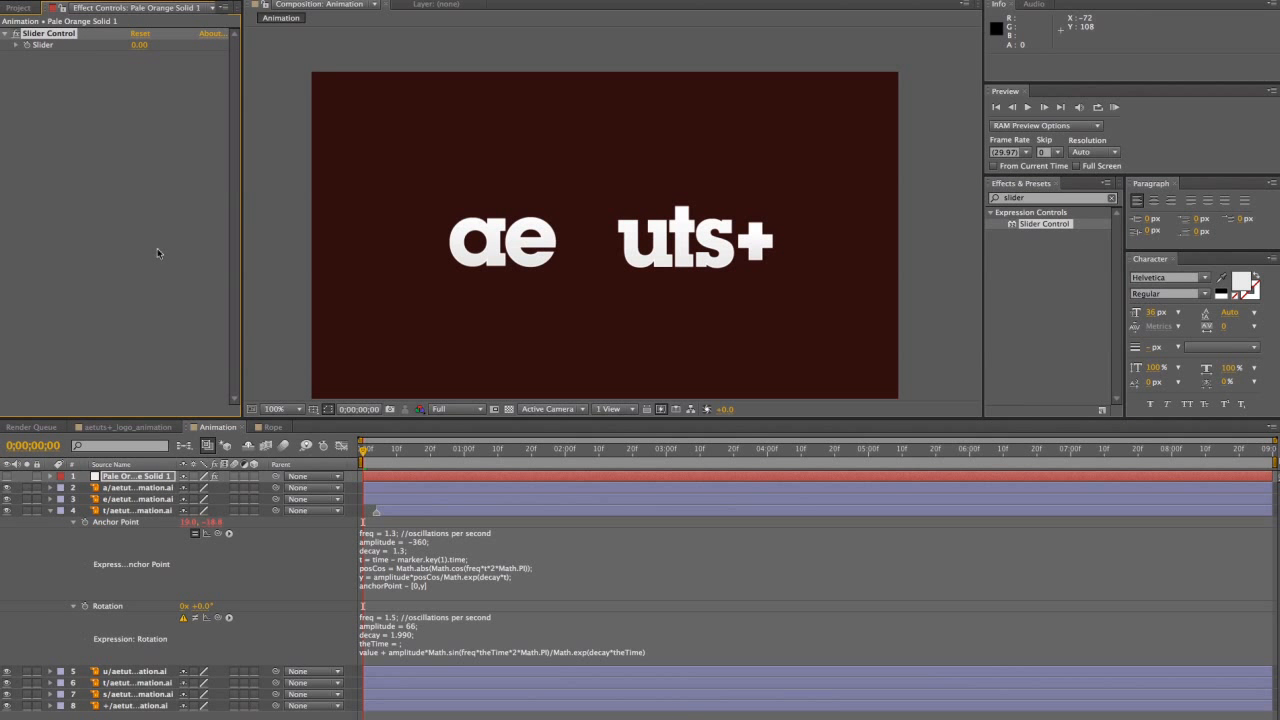
# Link theTime in the first t layer's Rotation expression to the solid's Slider Control value, ending the line with a semicolon
pyautogui.click(124, 480)
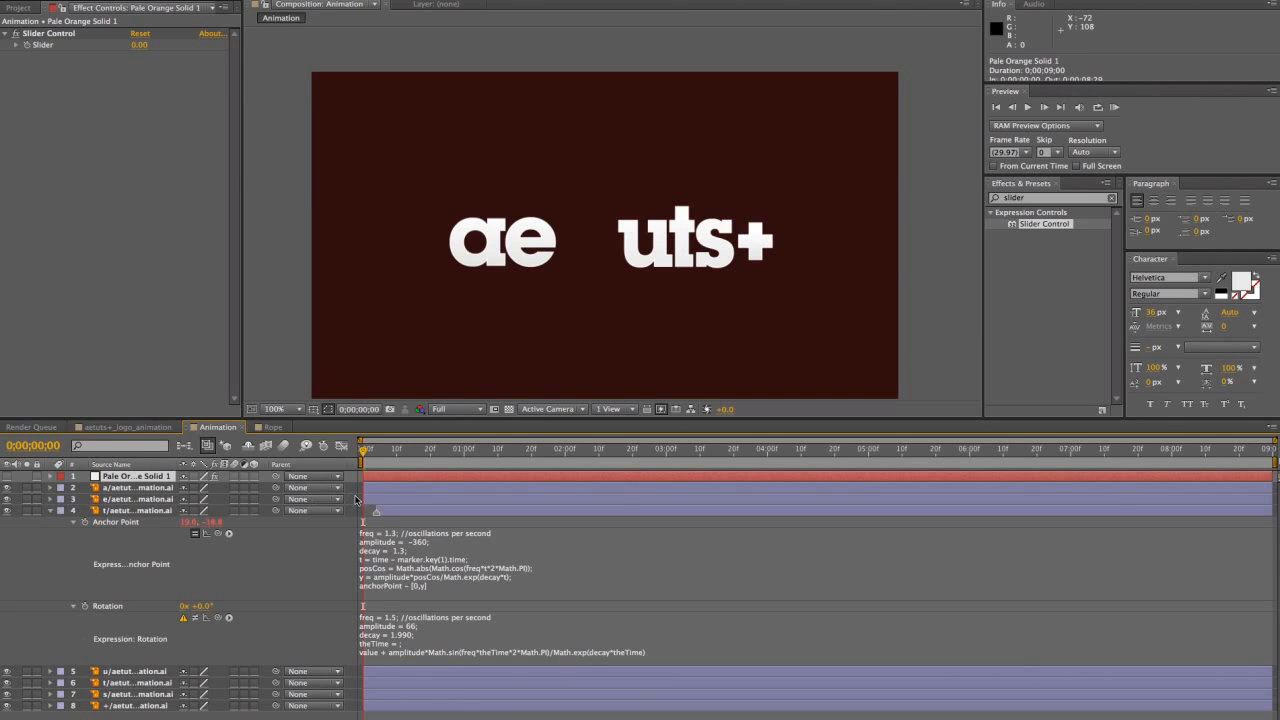
pyautogui.click(387, 644)
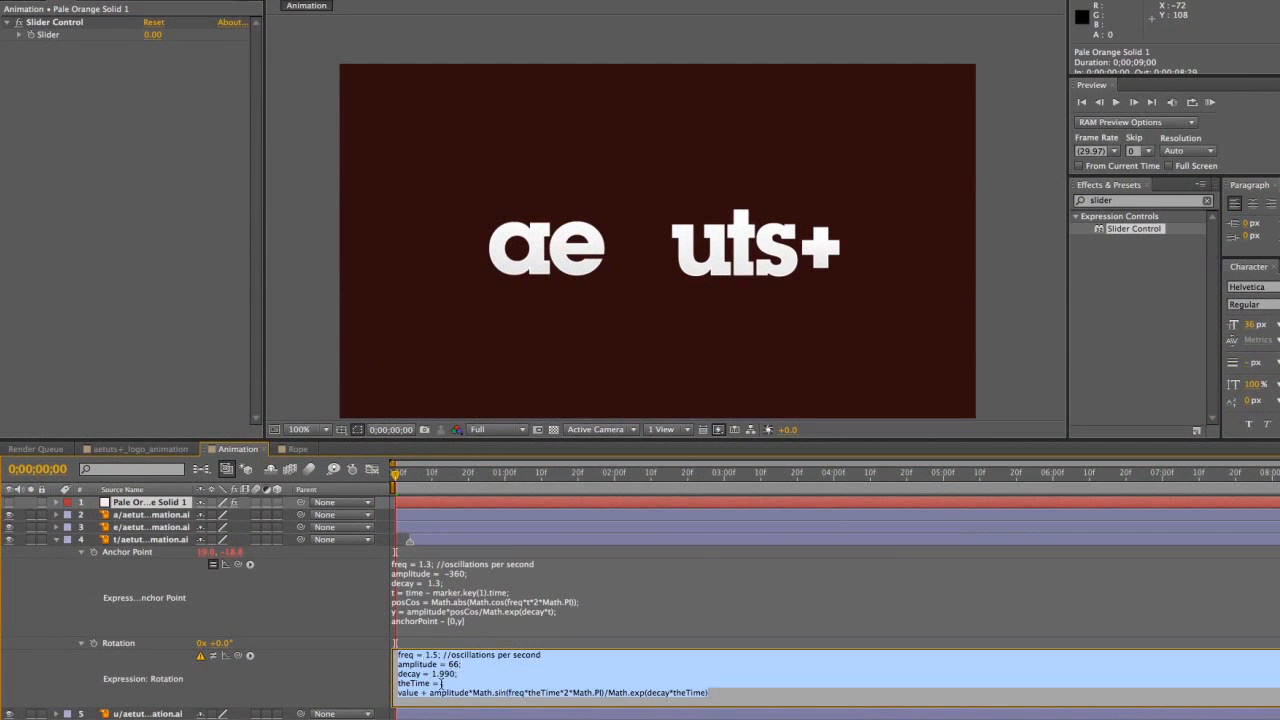
pyautogui.click(437, 683)
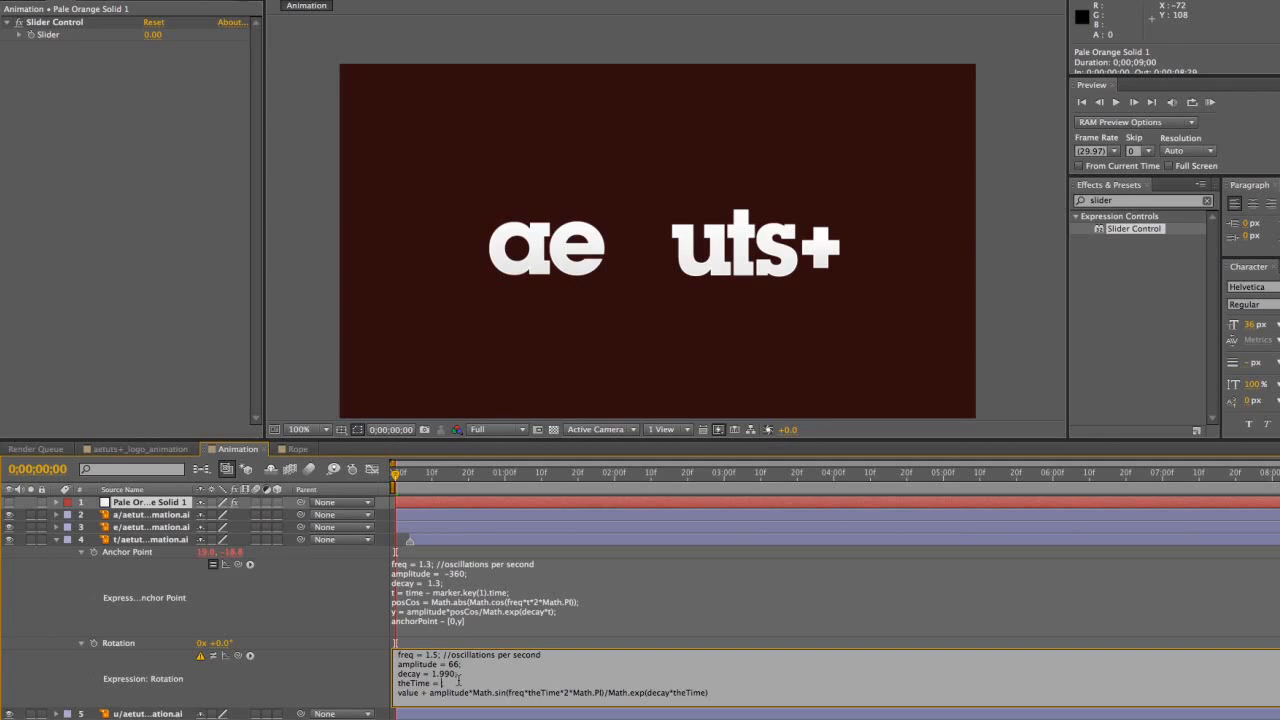
pyautogui.moveTo(248, 658); pyautogui.dragTo(54, 35)
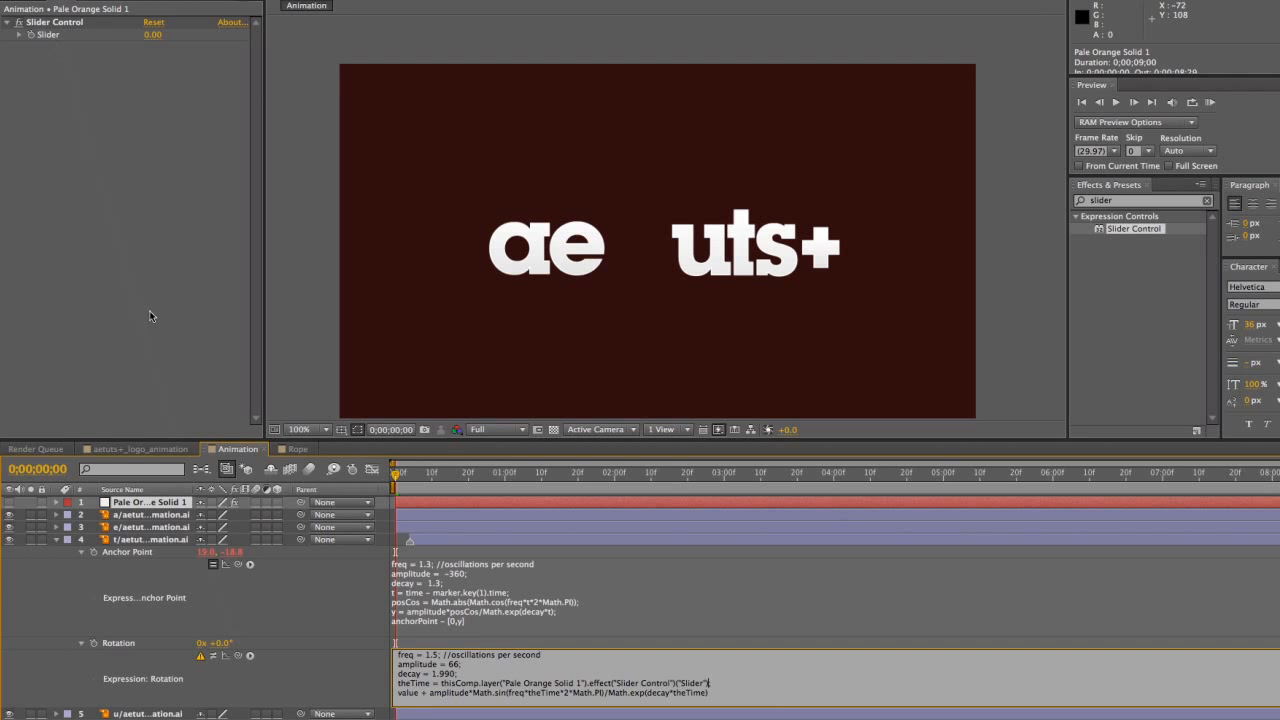
pyautogui.write(';')
pyautogui.click(334, 692)
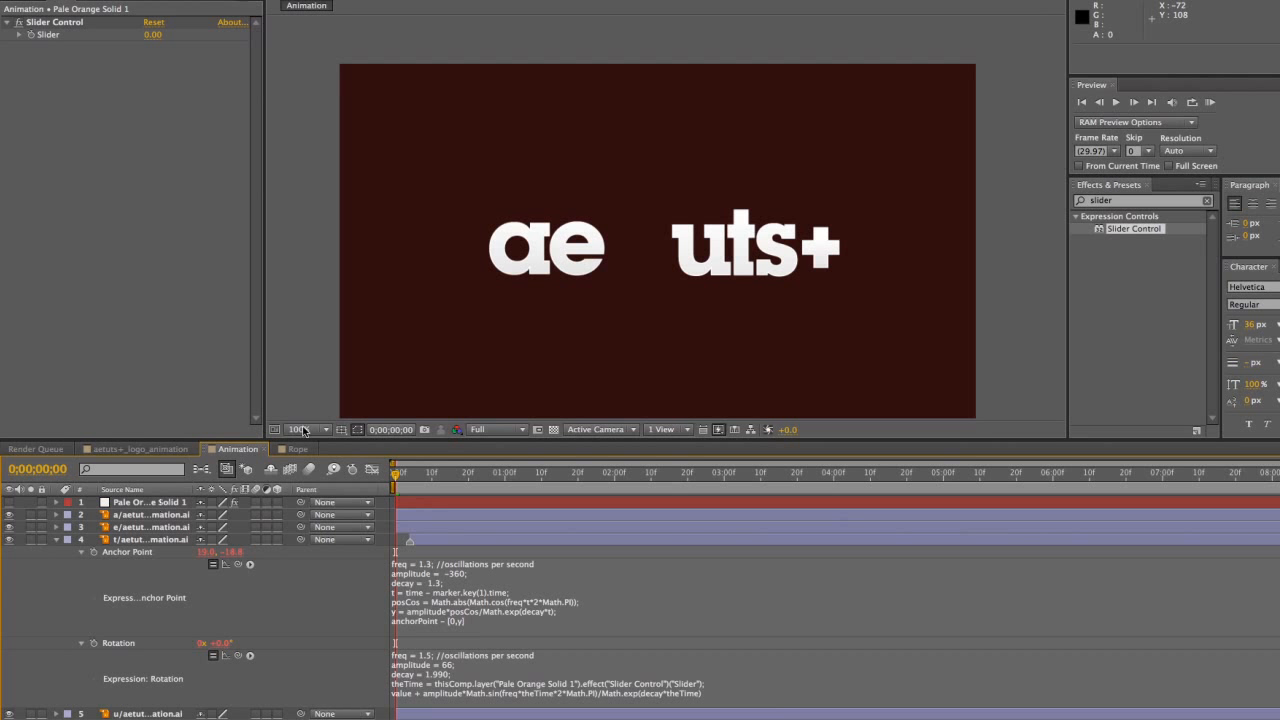
# Rename the solid's Slider Control effect to T1
pyautogui.click(42, 44)
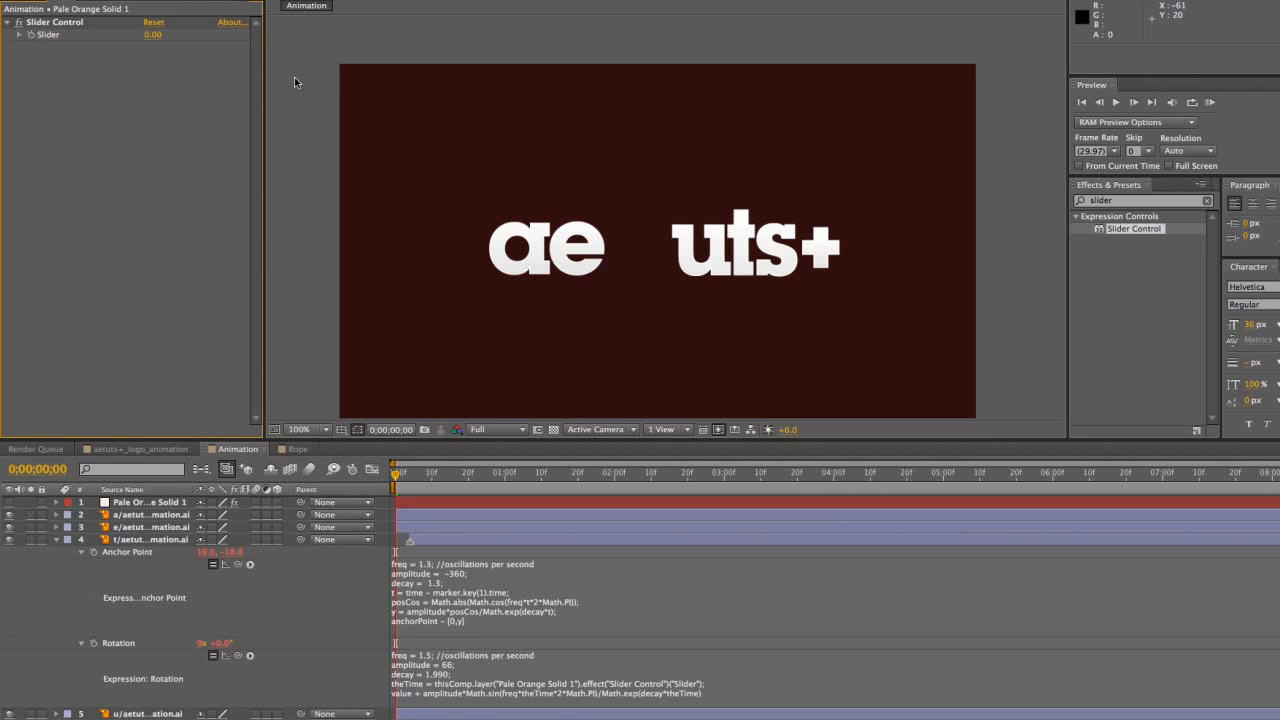
pyautogui.click(46, 24)
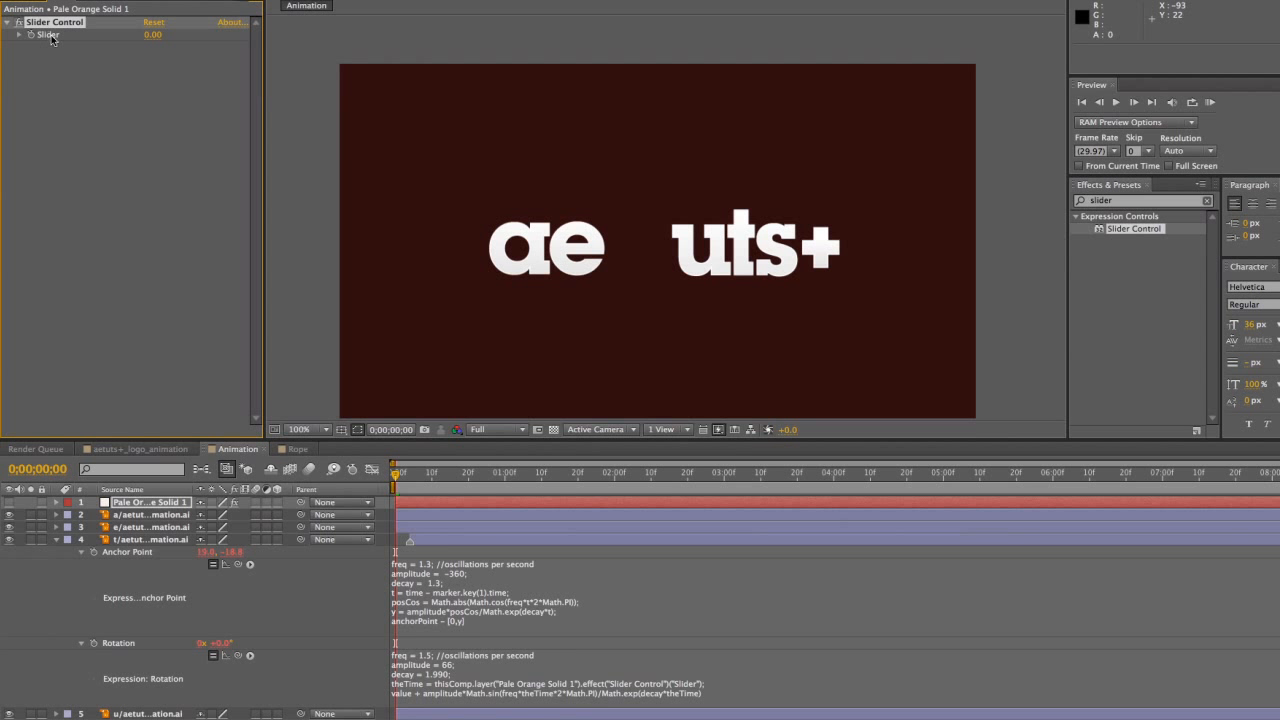
pyautogui.press('Return')
pyautogui.write('T')
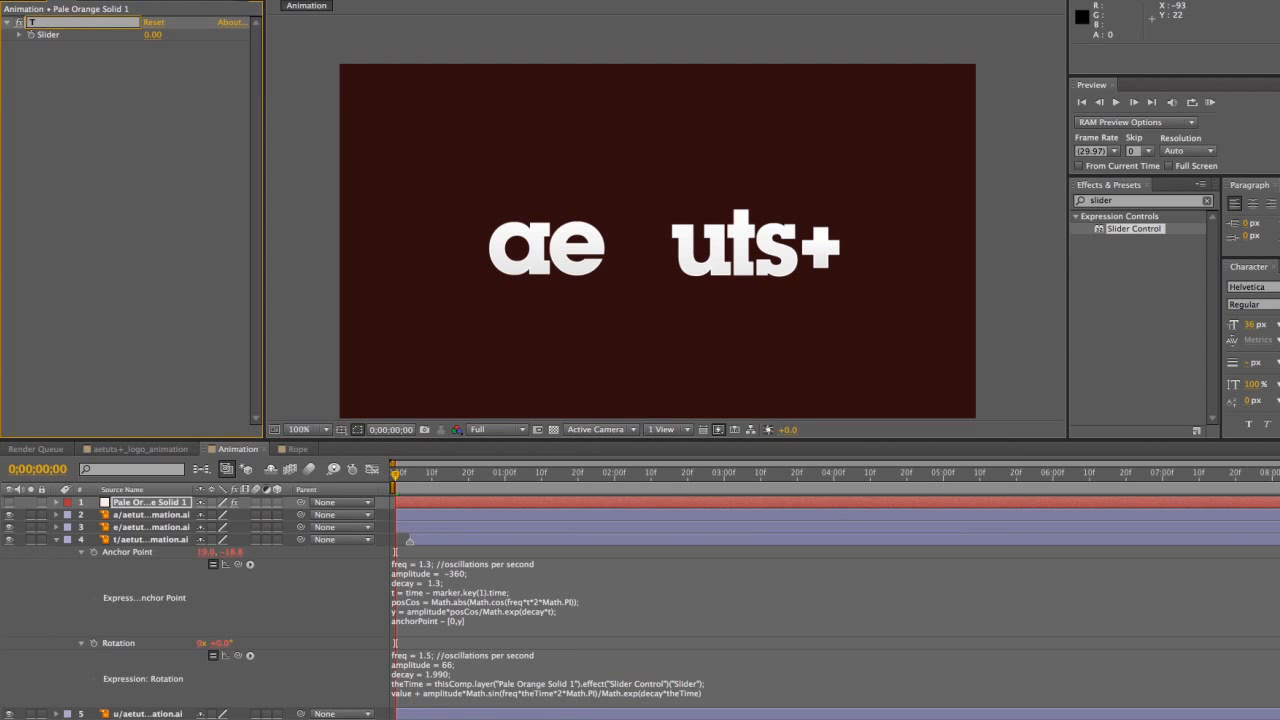
pyautogui.write('1')
pyautogui.press('Return')
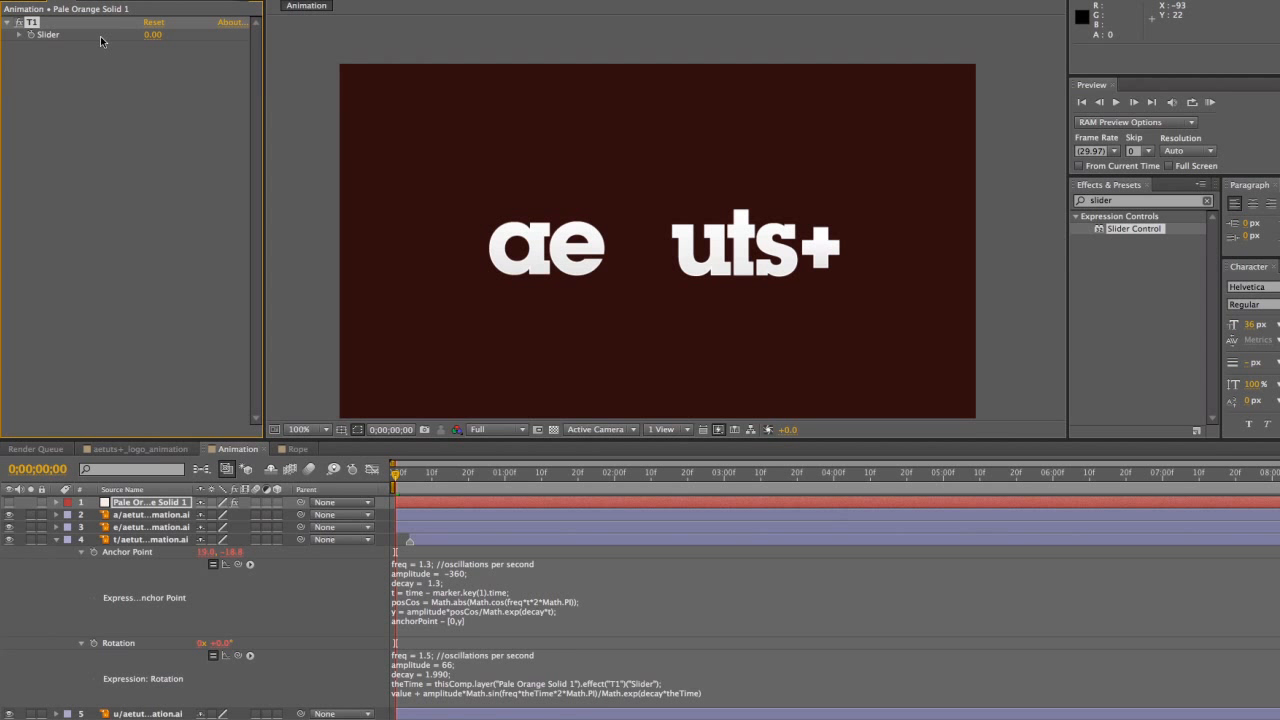
# Preview the animation and add a first keyframe to the T1 Slider at 0;00;00;06
pyautogui.click(328, 659)
pyautogui.press('KP_0')
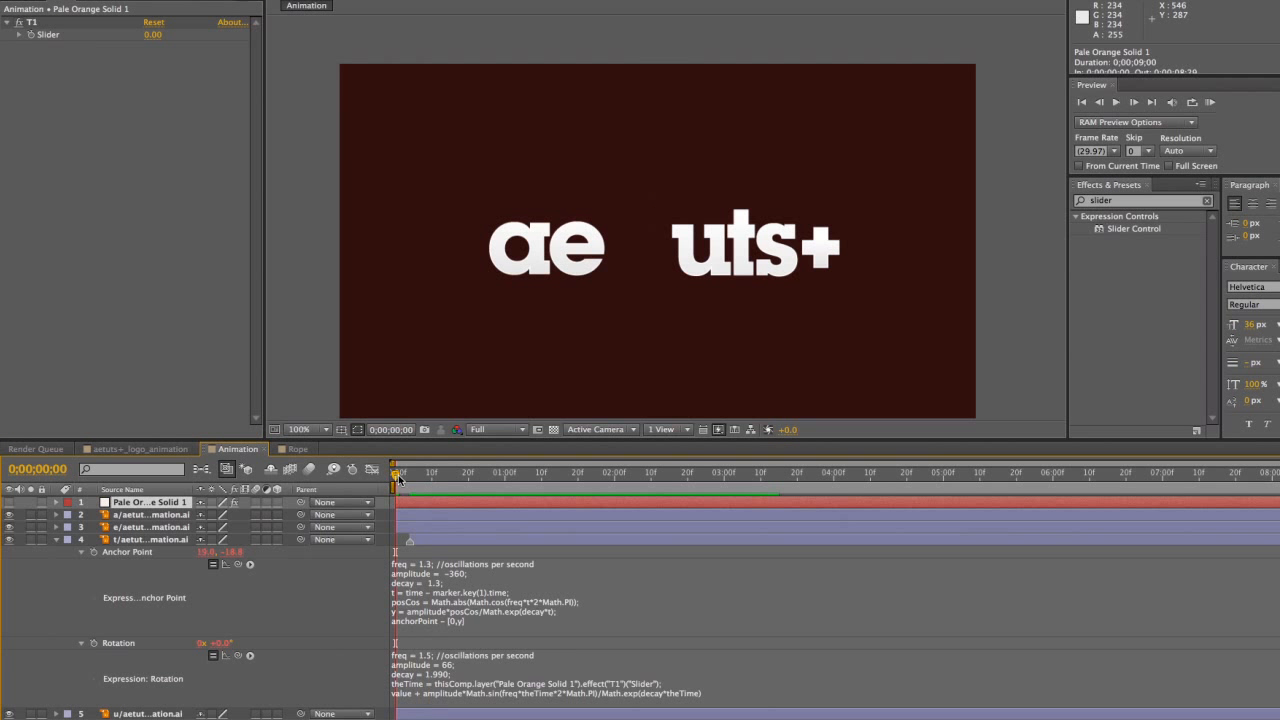
pyautogui.moveTo(398, 480); pyautogui.dragTo(418, 480)
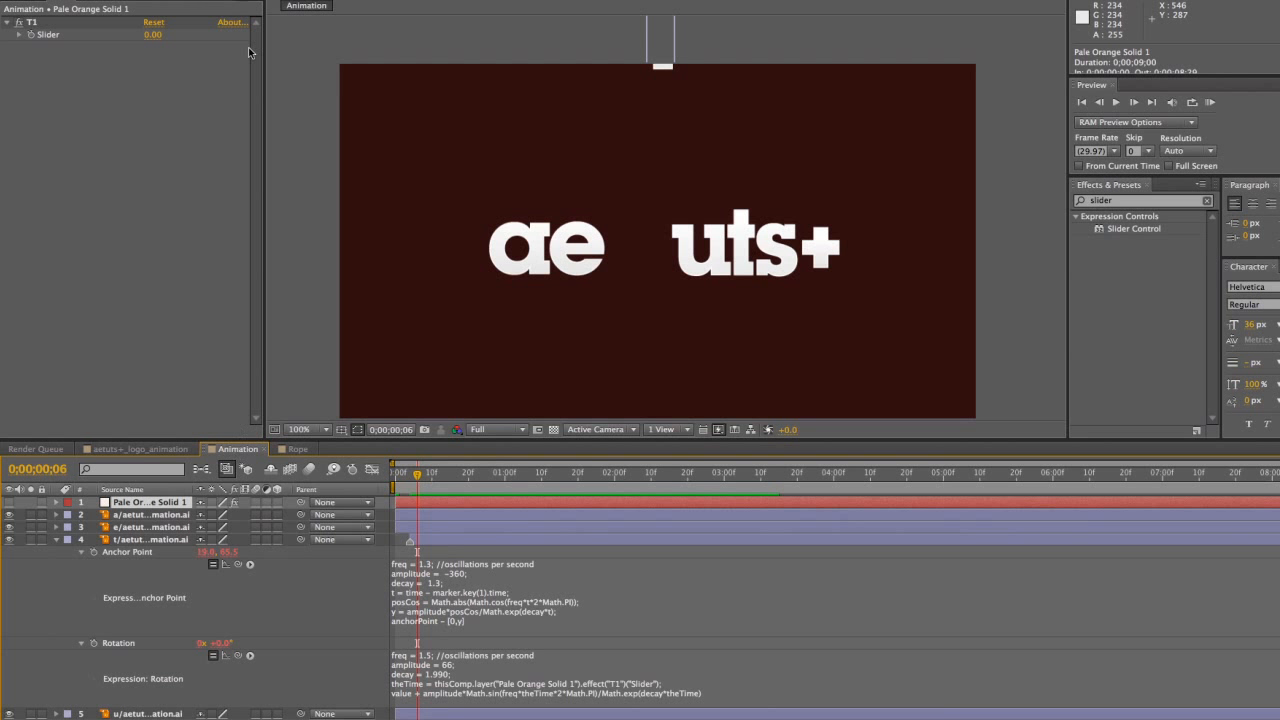
pyautogui.click(30, 36)
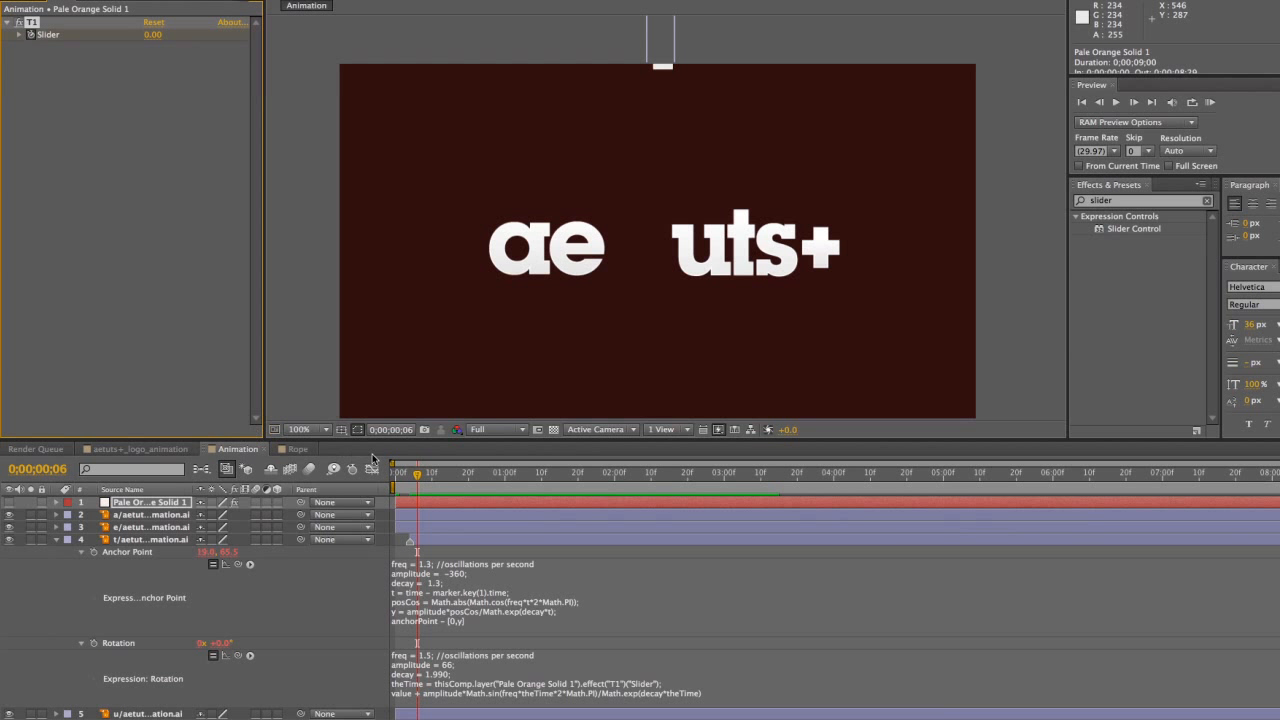
# Reveal the solid's keyframes and move the T1 Slider keyframe to 0;00;00;04, aligned with the t layer's marker
pyautogui.moveTo(417, 480); pyautogui.dragTo(411, 520)
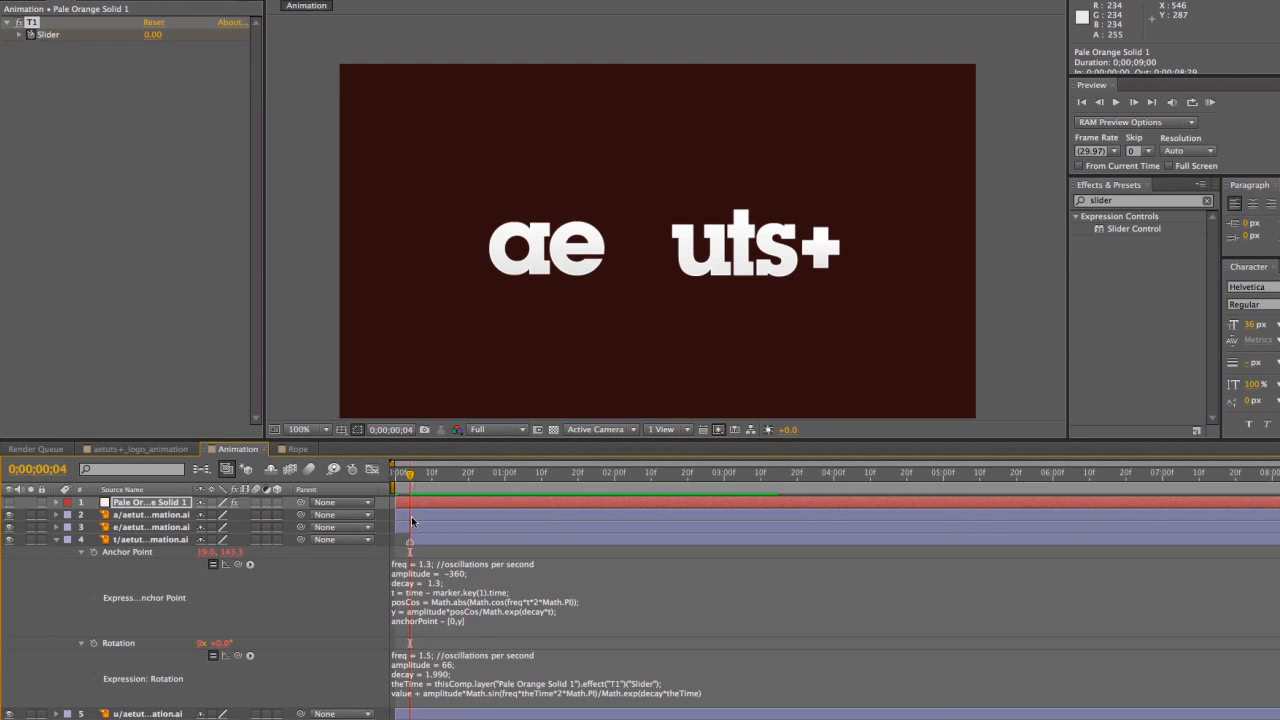
pyautogui.click(441, 504)
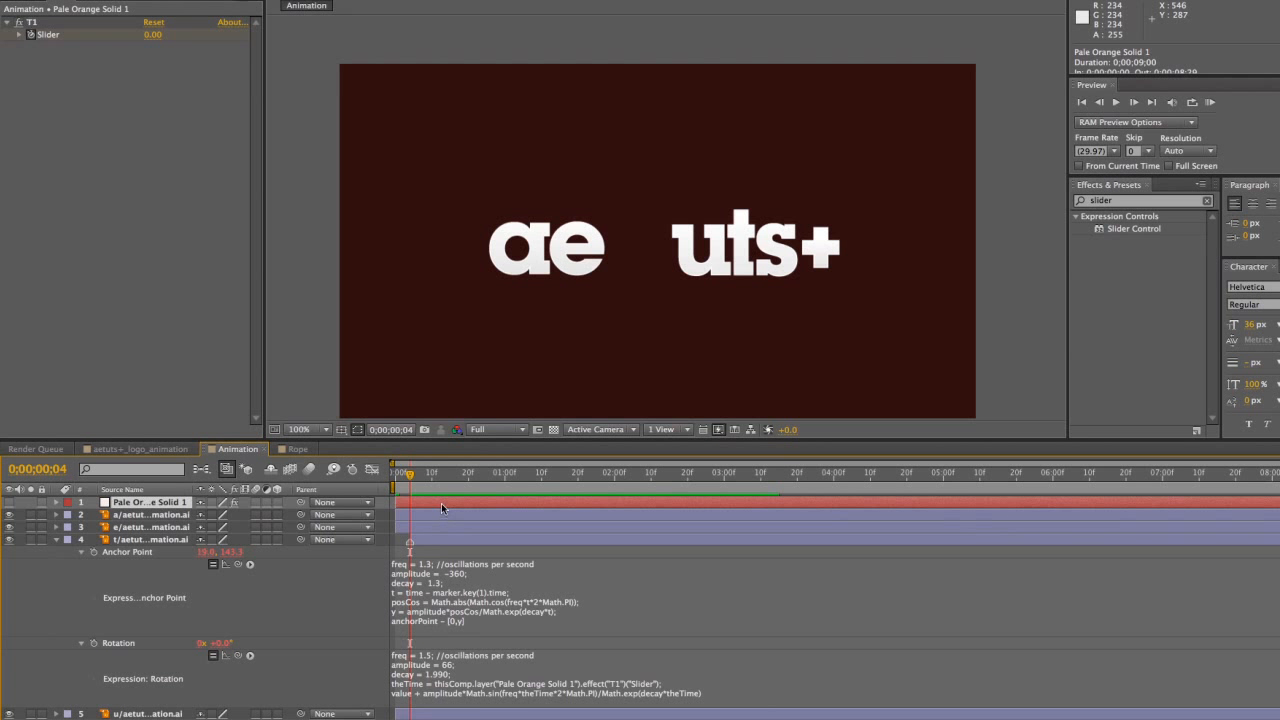
pyautogui.press('u')
pyautogui.click(417, 527)
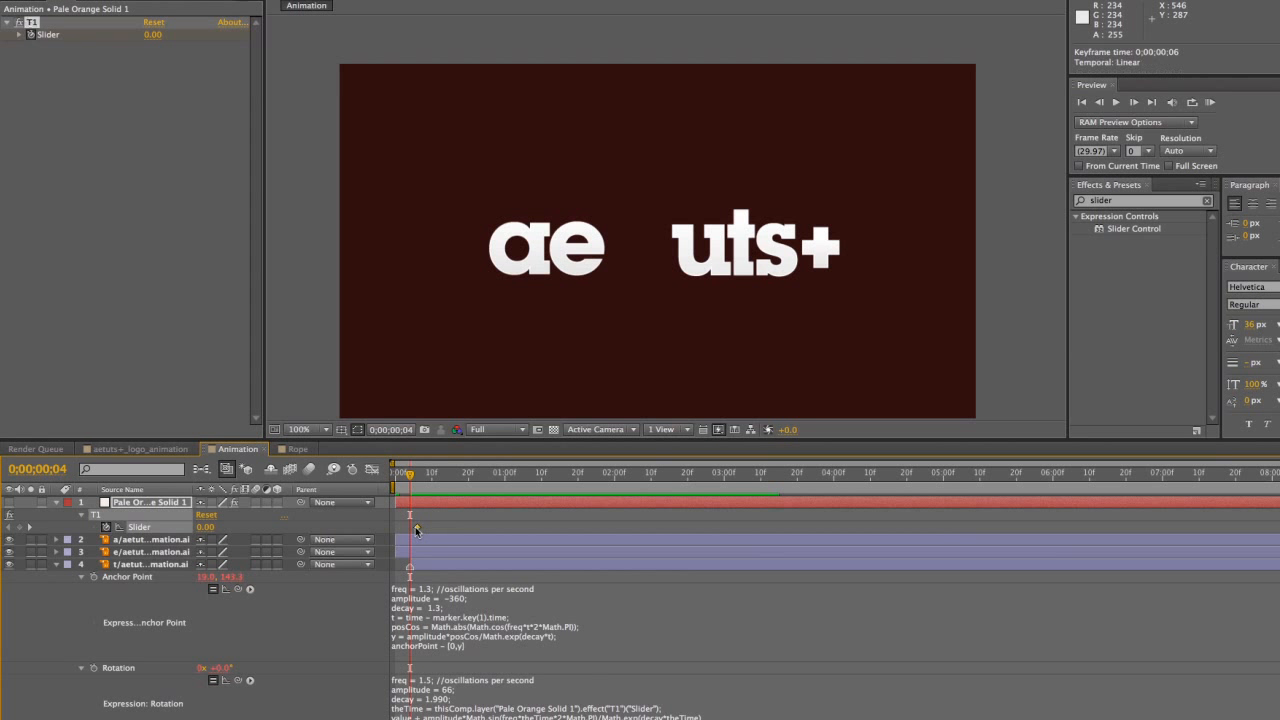
pyautogui.moveTo(413, 530); pyautogui.dragTo(415, 505)
# Set the T1 Slider to 4.05 at 0;00;04;05 to add a second keyframe
pyautogui.moveTo(411, 487); pyautogui.dragTo(835, 501)
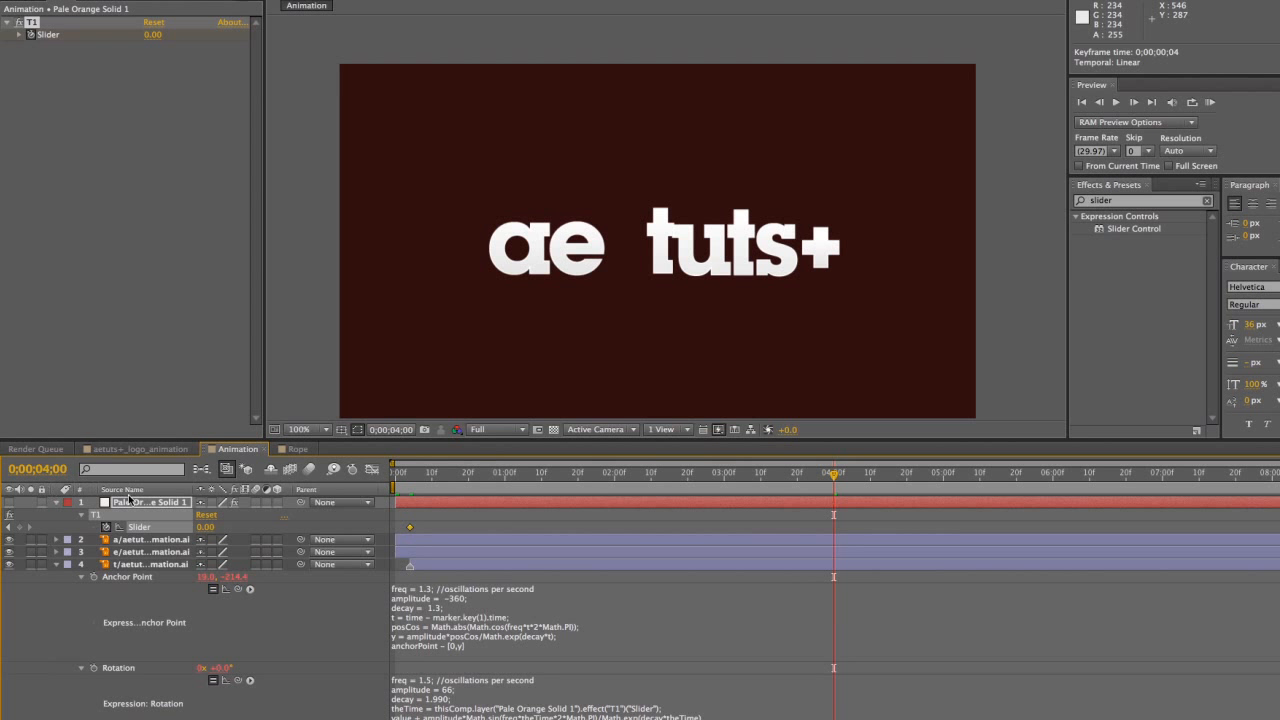
pyautogui.press('pagedown')
pyautogui.press('pagedown')
pyautogui.press('pagedown')
pyautogui.press('pagedown')
pyautogui.press('pagedown')
pyautogui.click(205, 527)
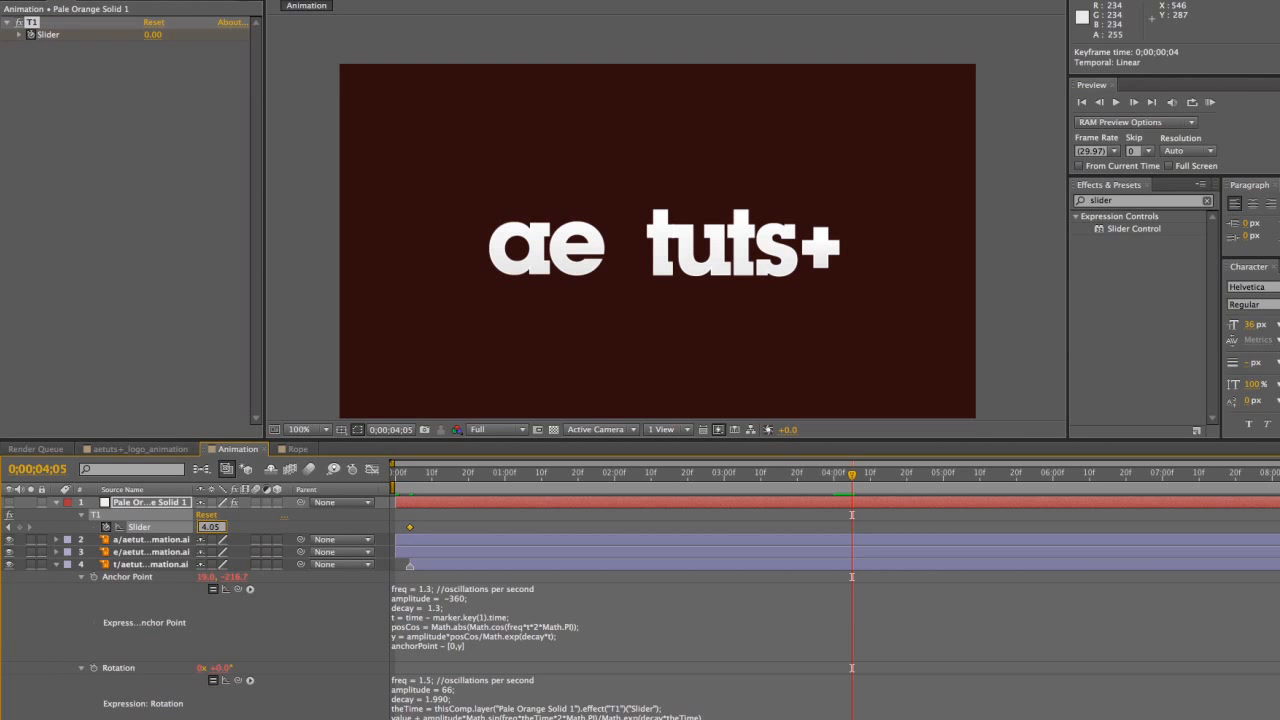
pyautogui.press('Return')
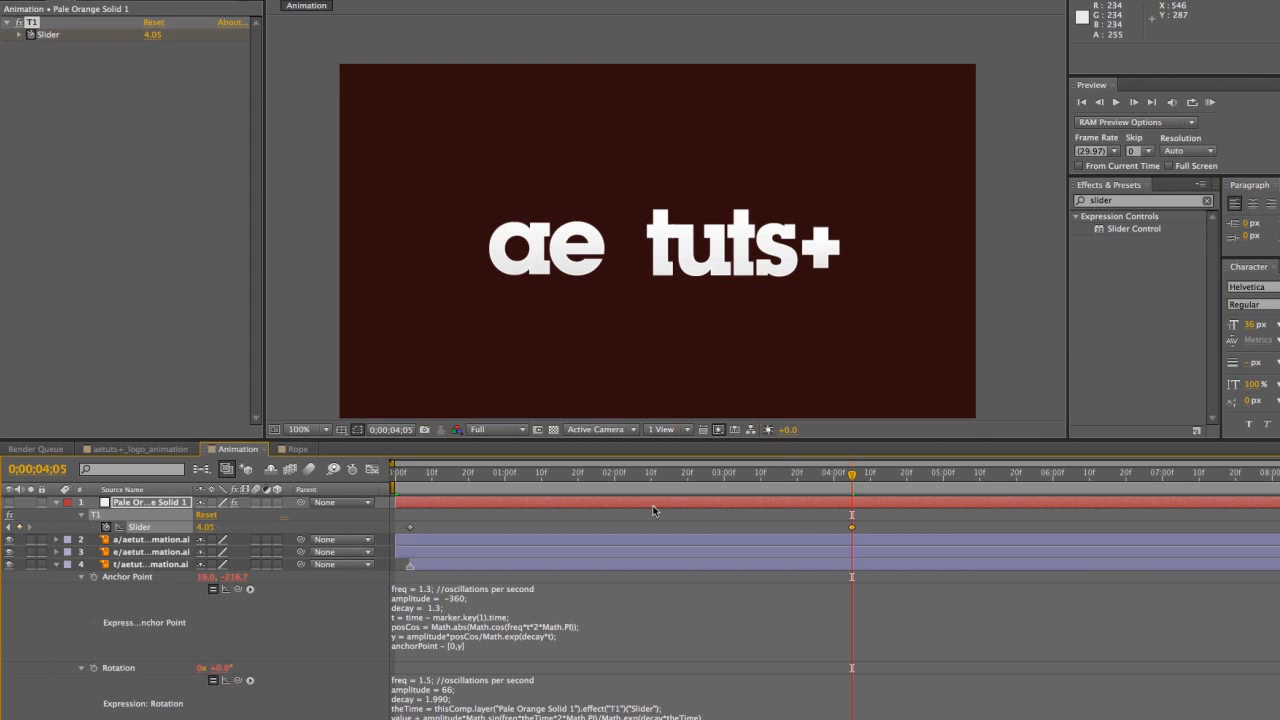
# End the work area at the second slider keyframe and preview the swinging t within it
pyautogui.press('n')
pyautogui.press('KP_0')
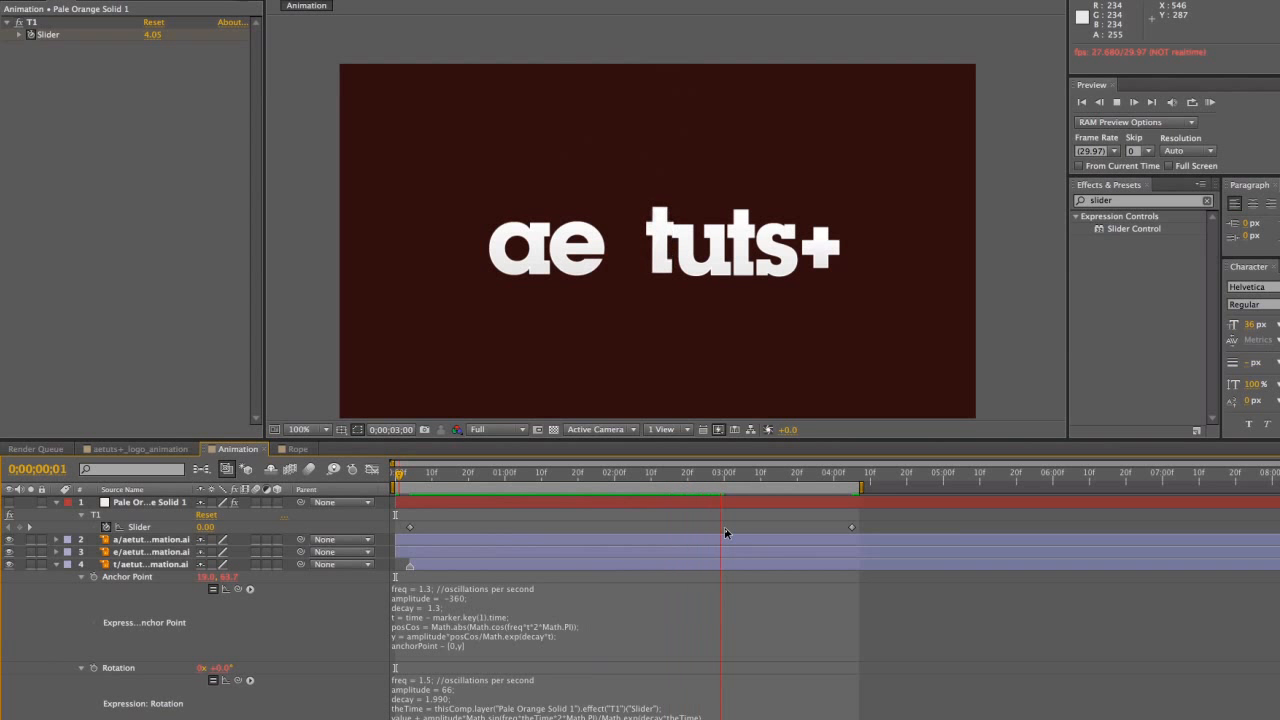
pyautogui.press('space')
pyautogui.moveTo(654, 472)
pyautogui.mouseDown()
pyautogui.moveTo(526, 474)
pyautogui.moveTo(648, 474)
pyautogui.mouseUp()
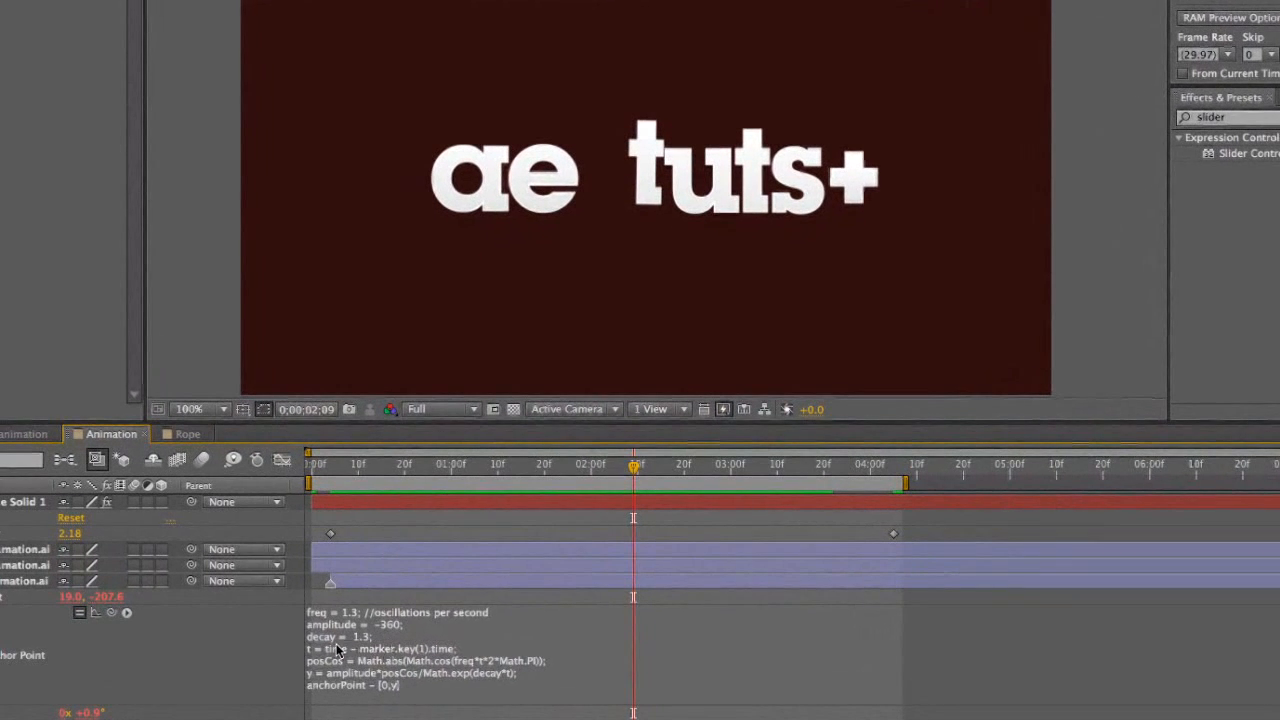
# Set decay to 2.3 in the first t layer's Anchor Point expression and commit the edit
pyautogui.click(338, 650)
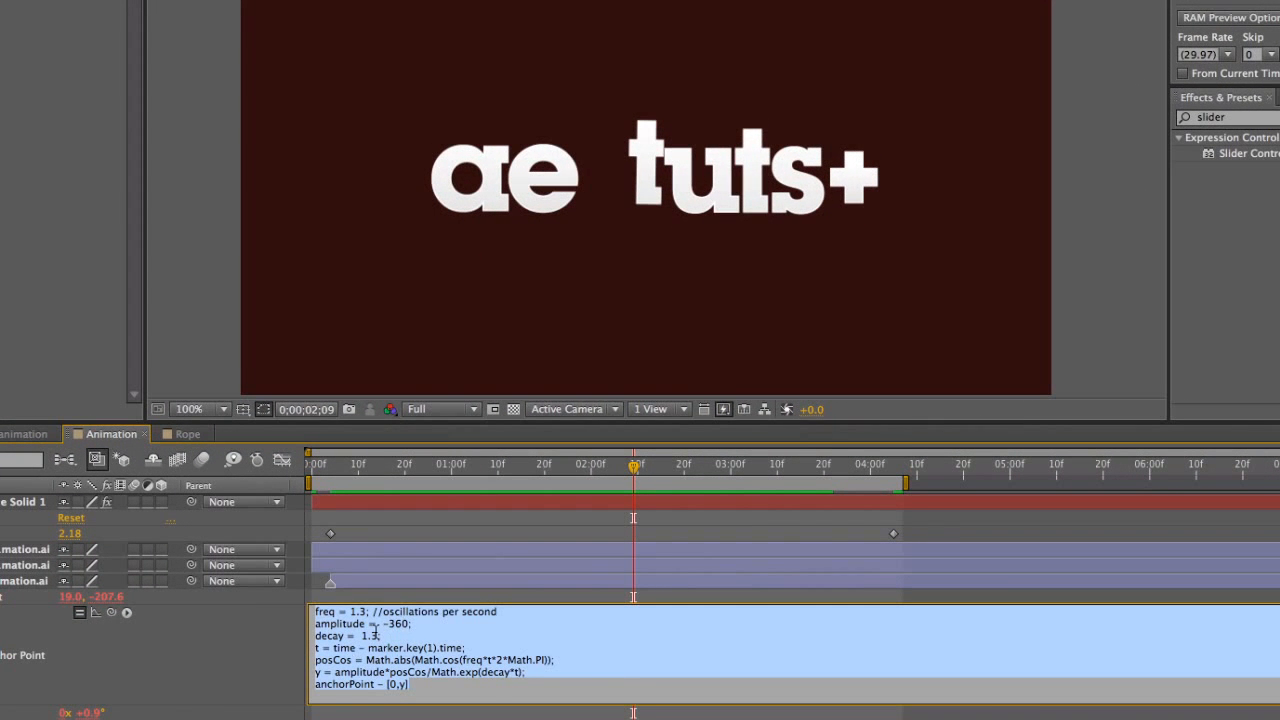
pyautogui.click(378, 636)
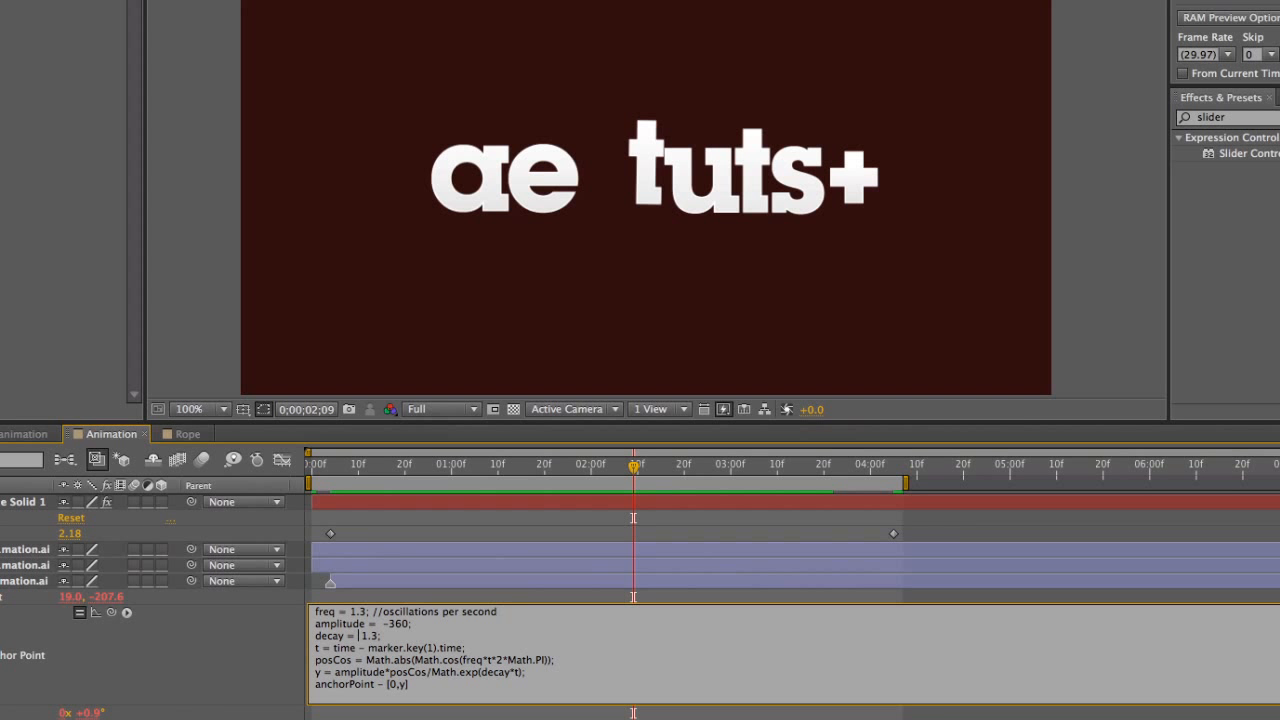
pyautogui.press('KP_Enter')
# Preview the t layer's revised bounce, return to the first frame, and review its Anchor Point expression
pyautogui.press('space')
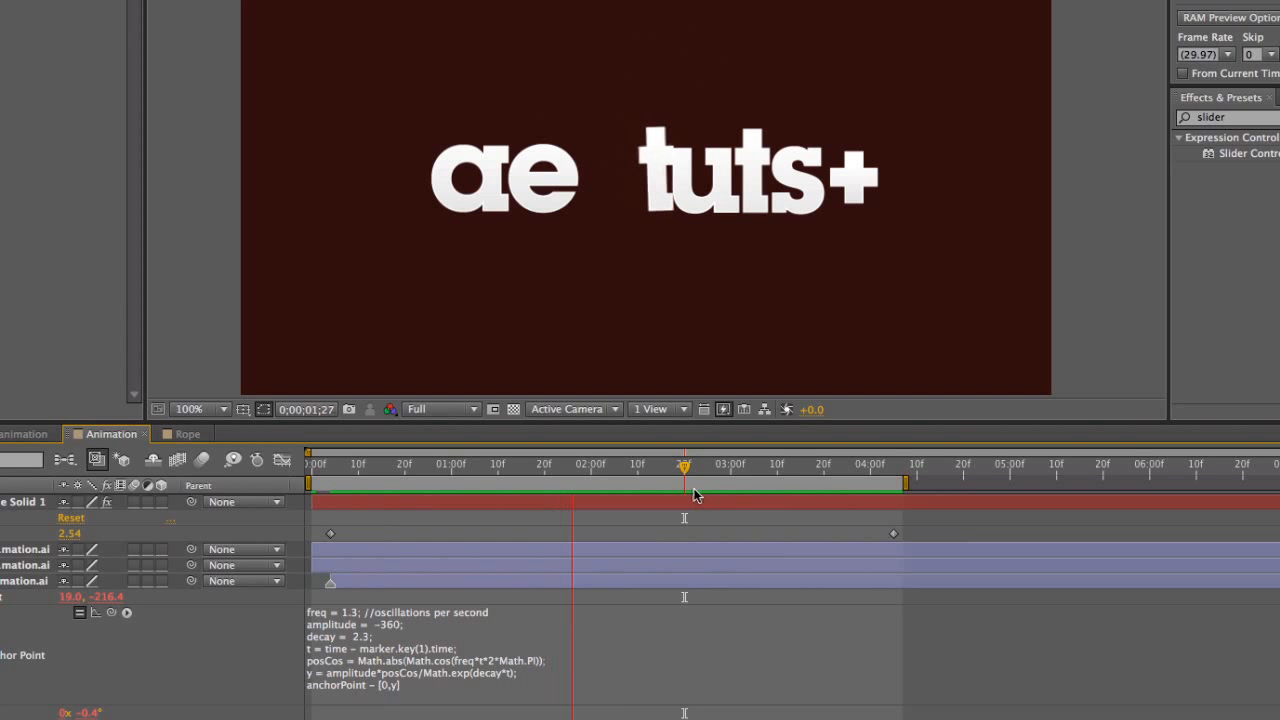
pyautogui.press('space')
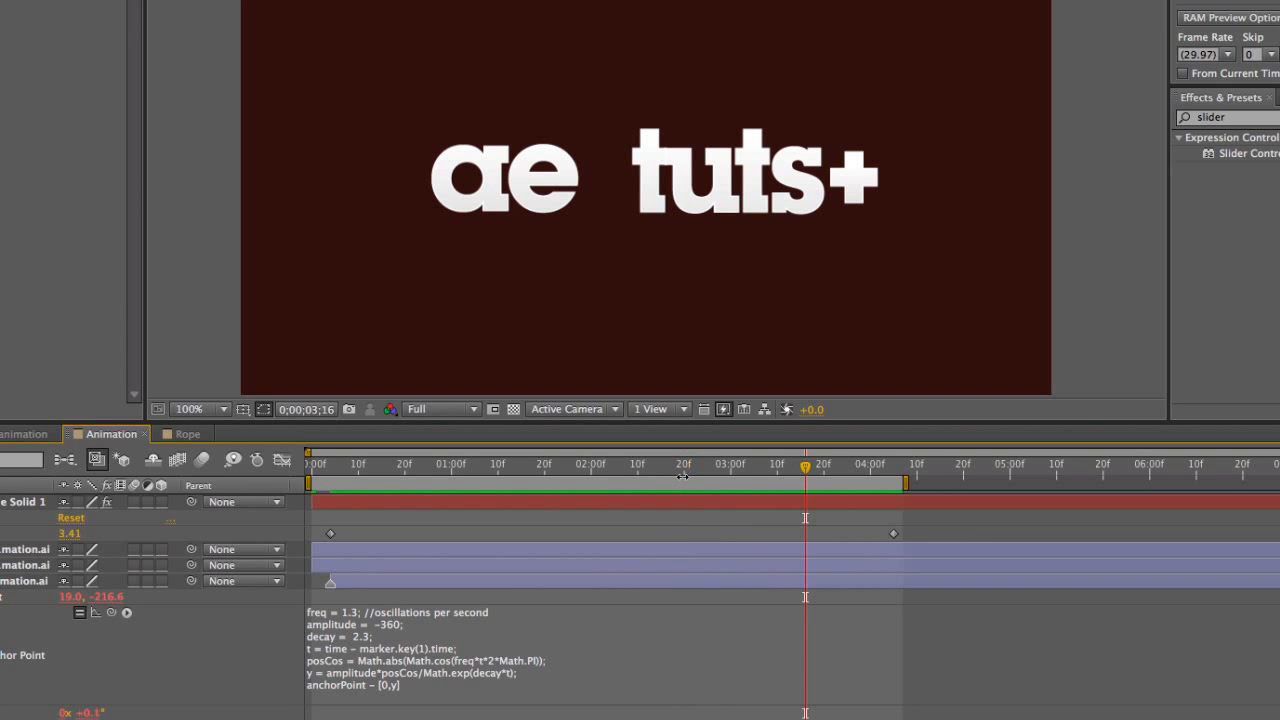
pyautogui.moveTo(804, 469)
pyautogui.mouseDown()
pyautogui.moveTo(688, 472)
pyautogui.moveTo(36, 702)
pyautogui.mouseUp()
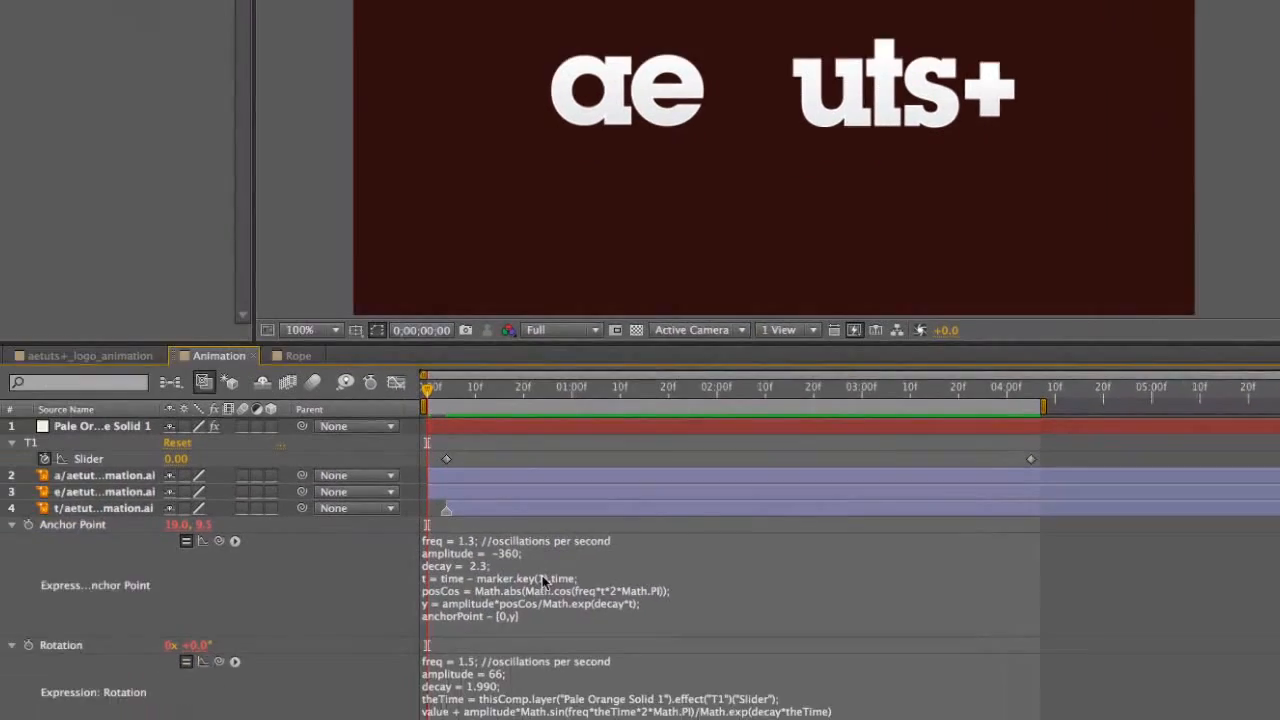
pyautogui.click(482, 678)
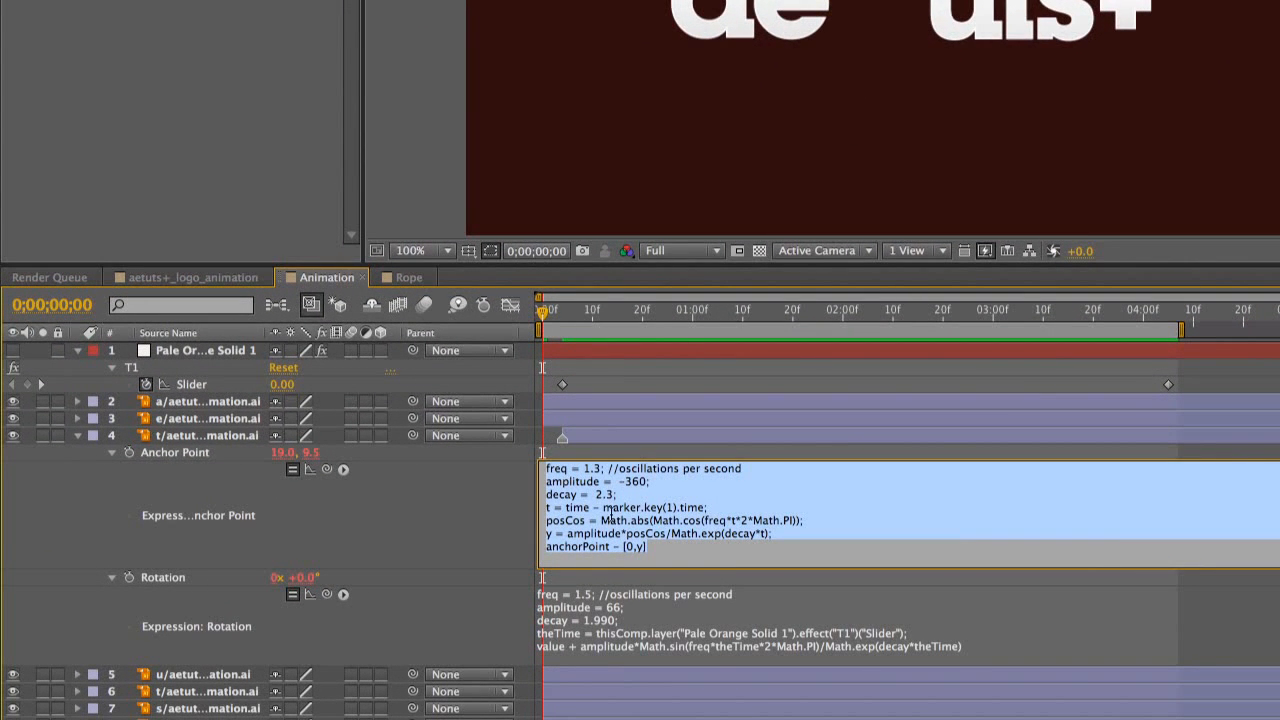
pyautogui.press('KP_Enter')
pyautogui.moveTo(544, 314)
pyautogui.mouseDown()
pyautogui.moveTo(709, 314)
pyautogui.moveTo(540, 318)
pyautogui.mouseUp()
# Reveal the u layer's Anchor Point and Rotation and enable expressions on both properties
pyautogui.click(210, 676)
pyautogui.press('a')
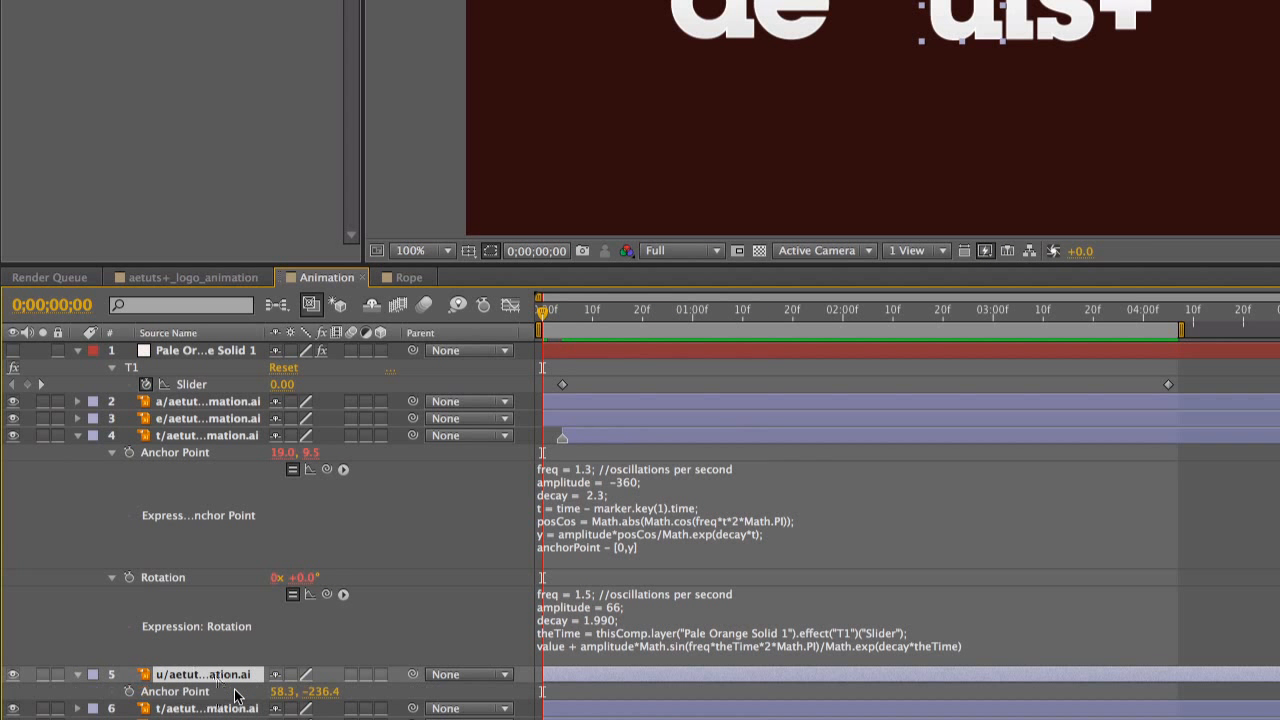
pyautogui.hotkey('shift', 'r')
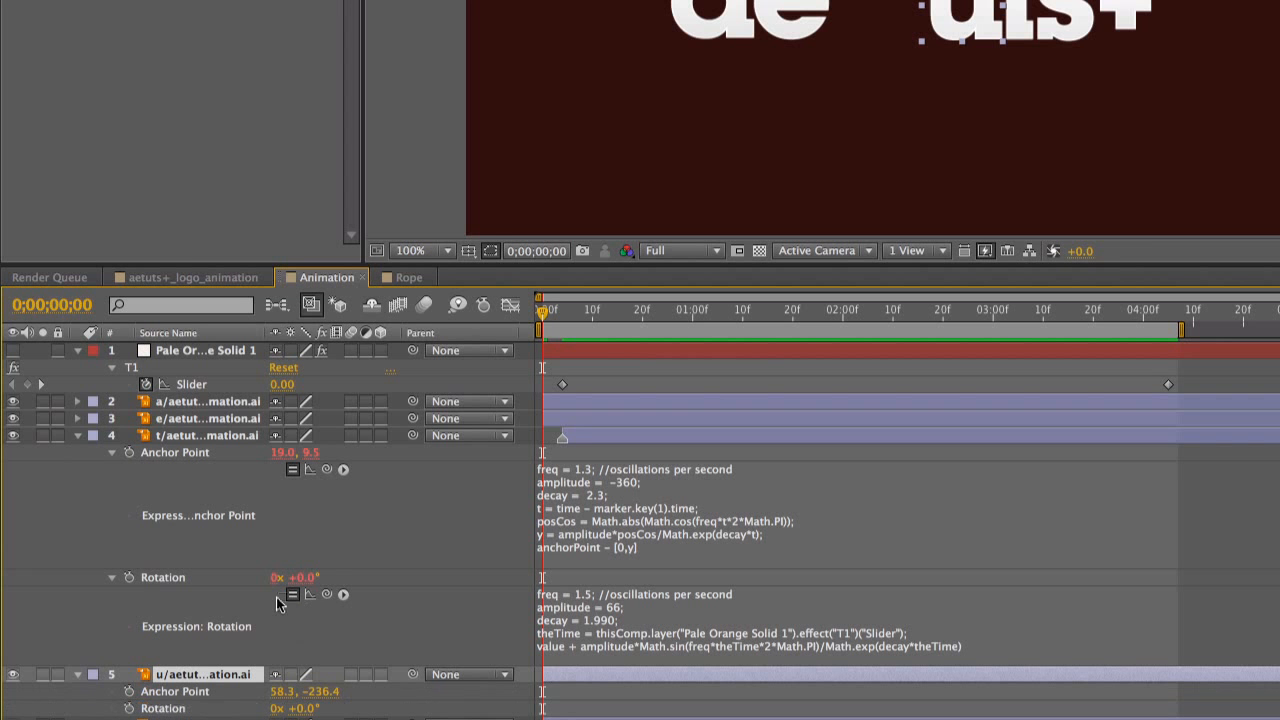
pyautogui.click(123, 690)
pyautogui.keyDown('alt'); pyautogui.click(126, 690); pyautogui.keyUp('alt')
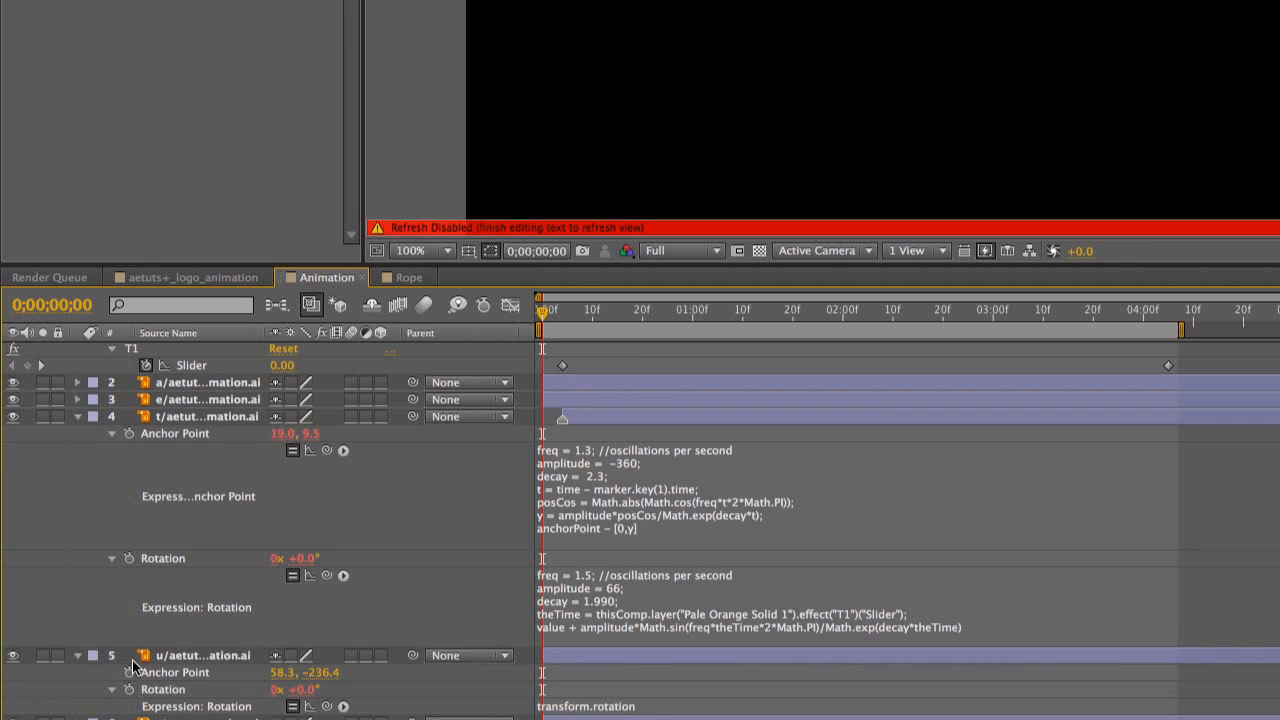
pyautogui.keyDown('alt'); pyautogui.click(129, 672); pyautogui.keyUp('alt')
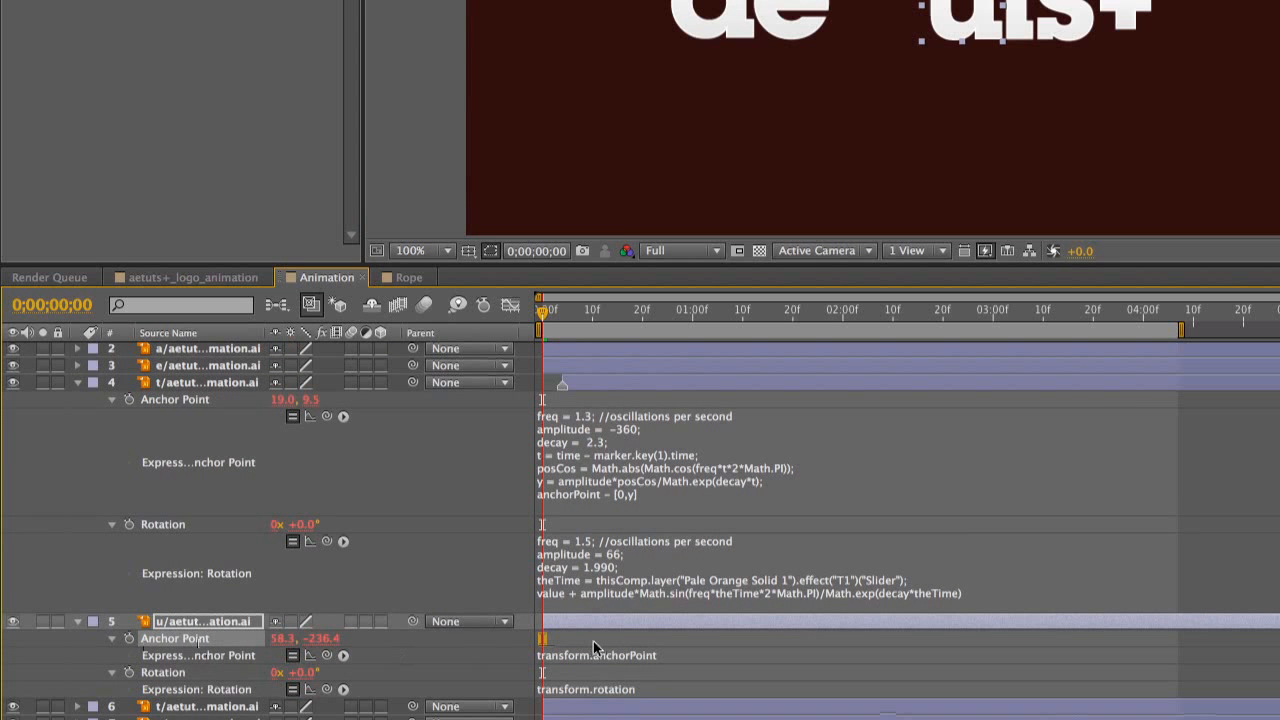
# Paste the first t layer's bounce expression into the u layer's Anchor Point, enlarge its expression field, and dismiss the resulting error
pyautogui.click(571, 653)
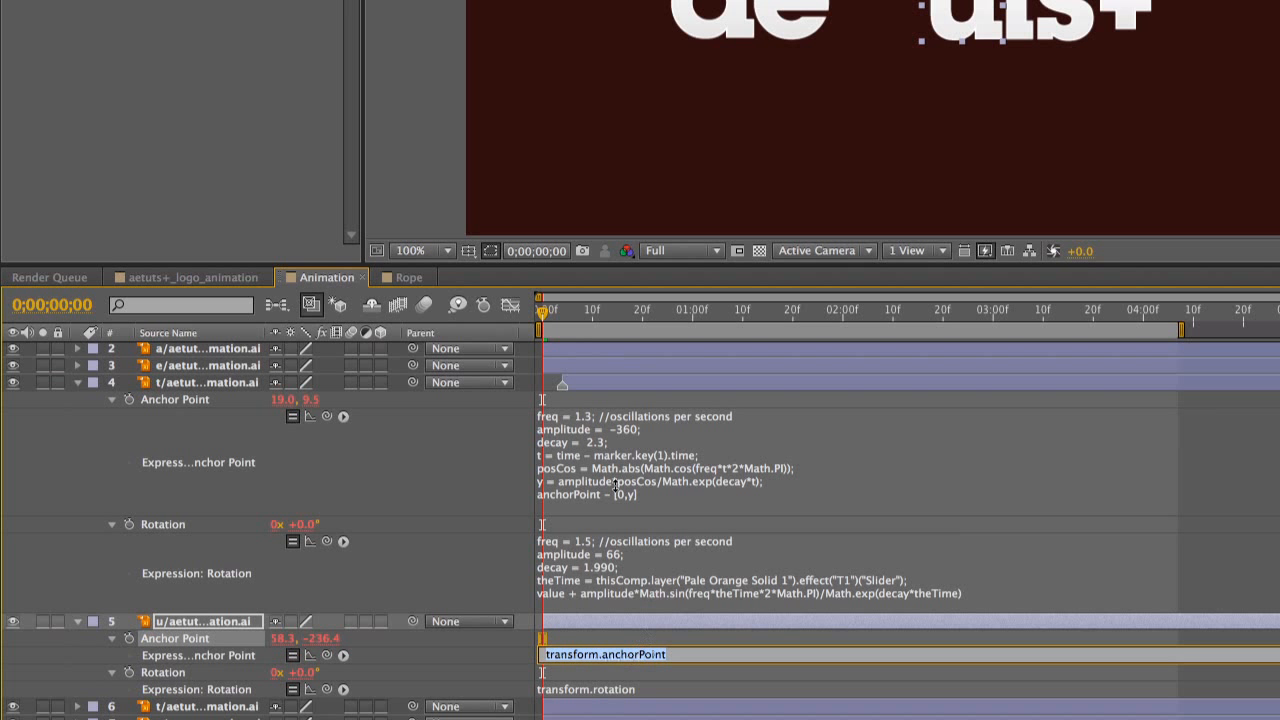
pyautogui.hotkey('ctrl', 'v')
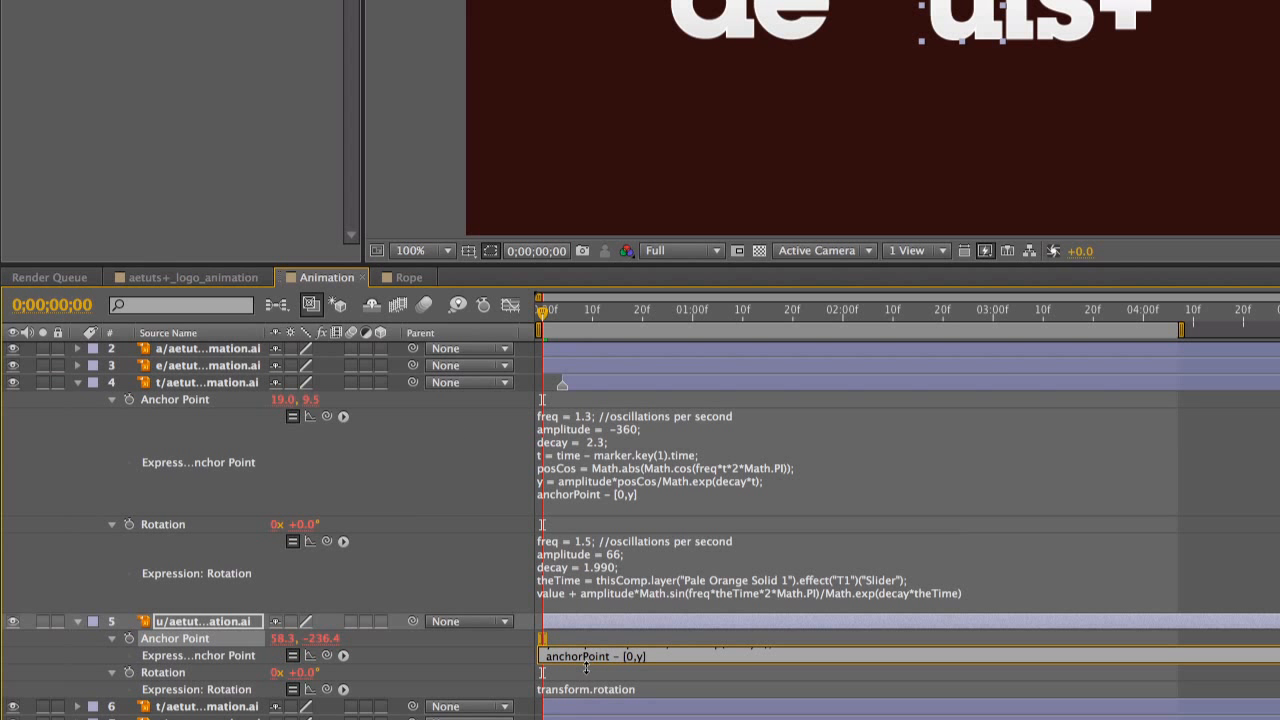
pyautogui.moveTo(586, 667); pyautogui.dragTo(584, 719)
pyautogui.click(461, 676)
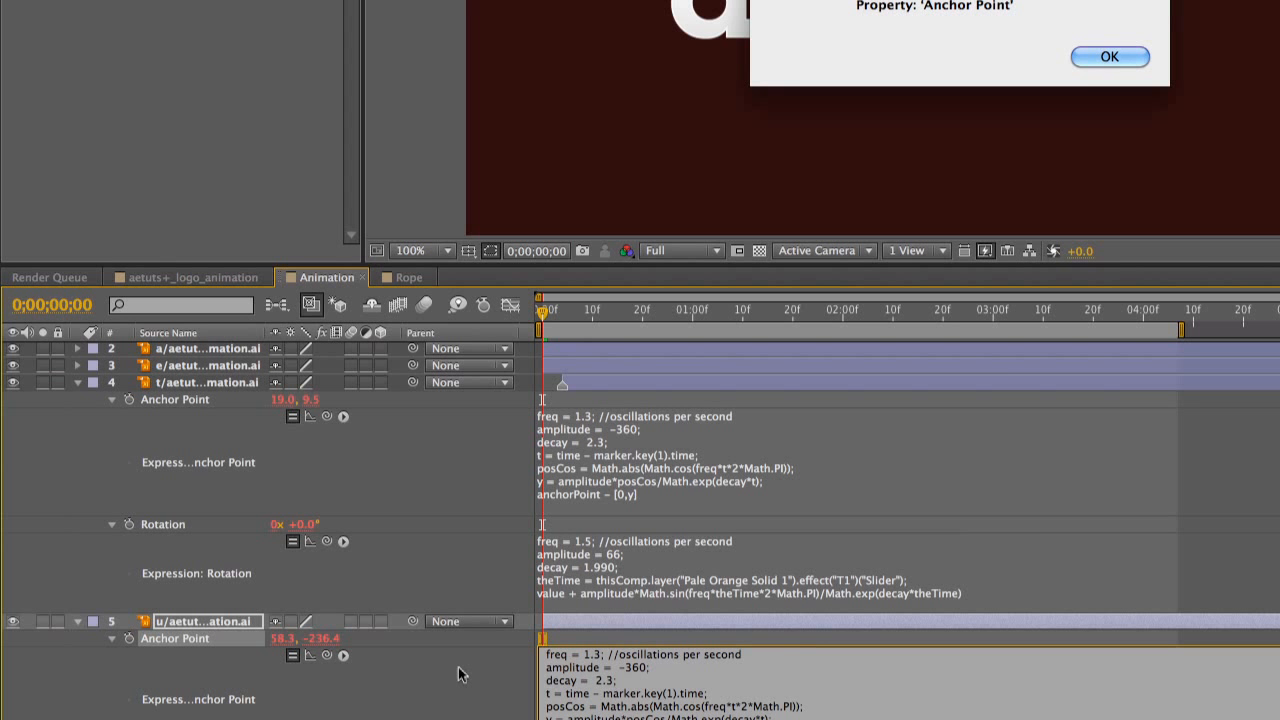
pyautogui.click(1110, 57)
# Add a marker to the u layer at 0;00;00;07, start the layer there, and preview its bounce
pyautogui.moveTo(549, 314); pyautogui.dragTo(578, 313)
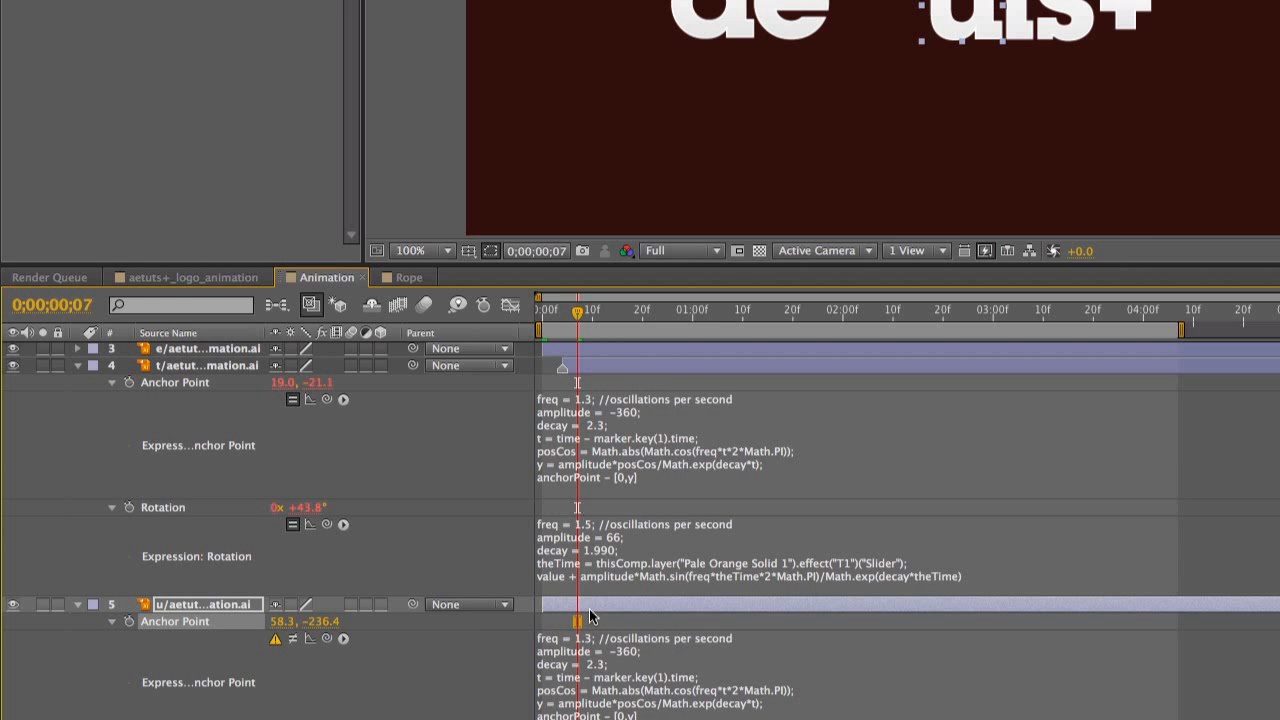
pyautogui.click(586, 604)
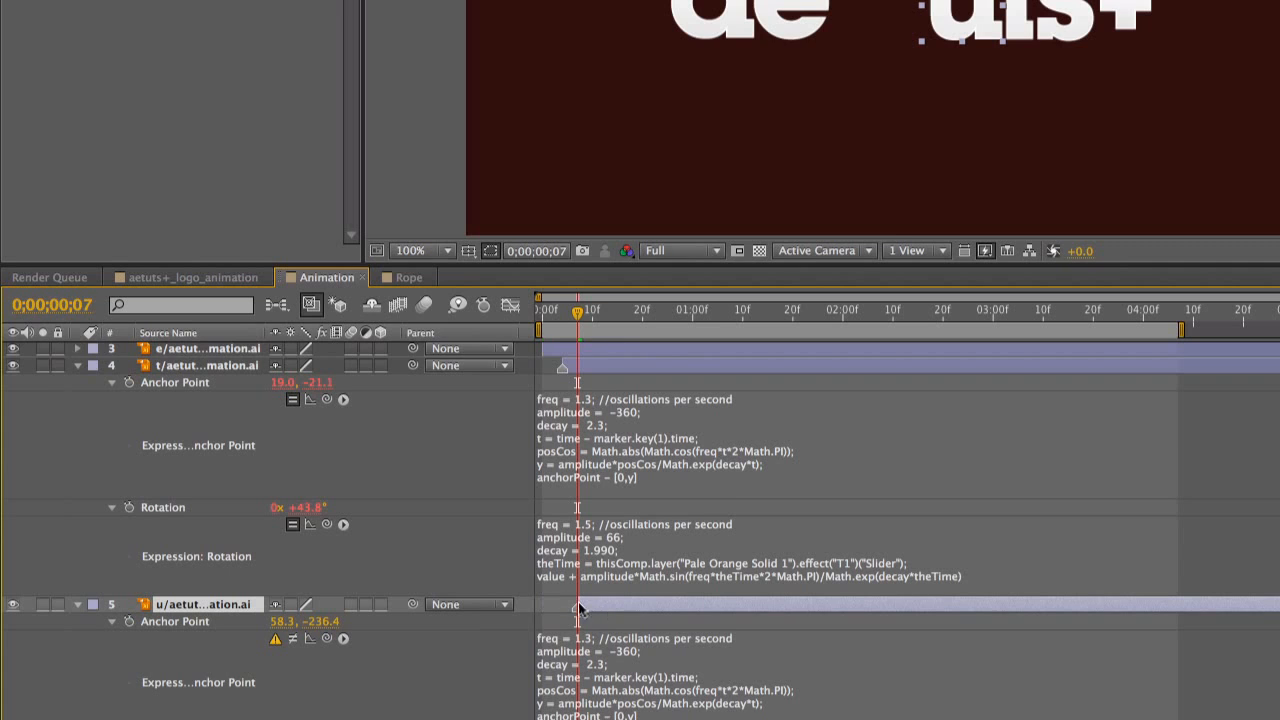
pyautogui.scroll(-3, 576, 612)
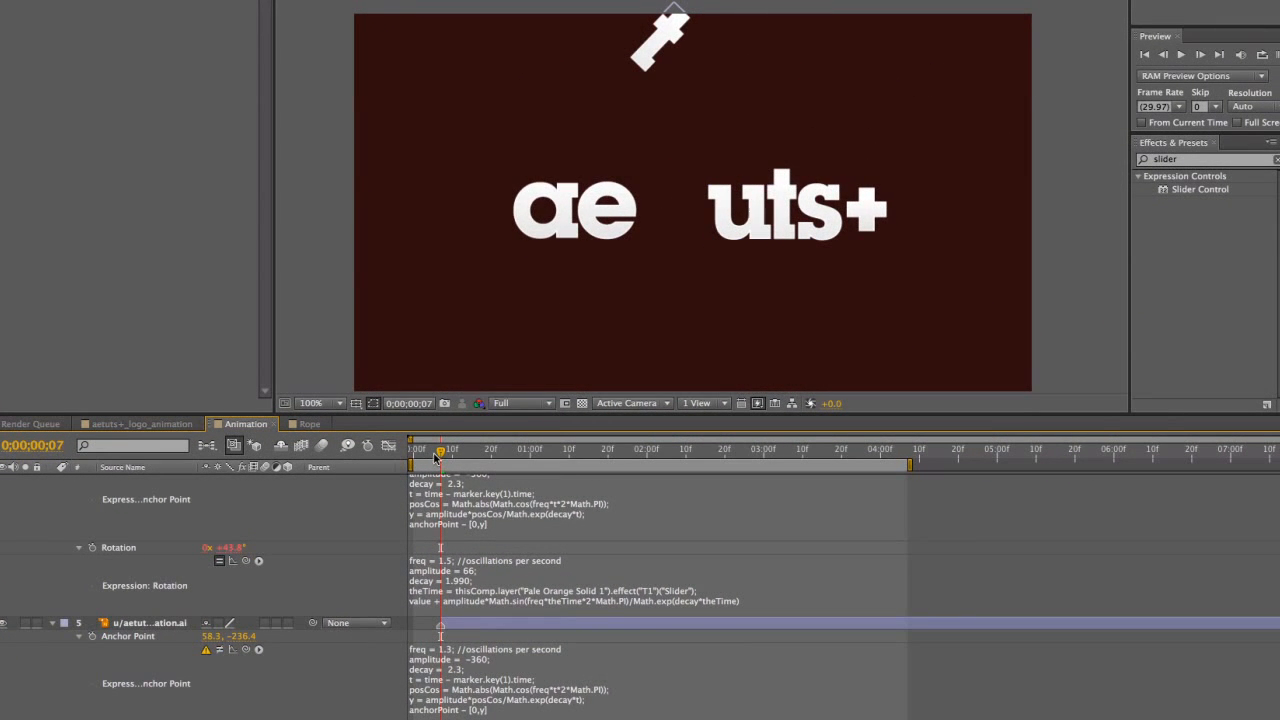
pyautogui.press('space')
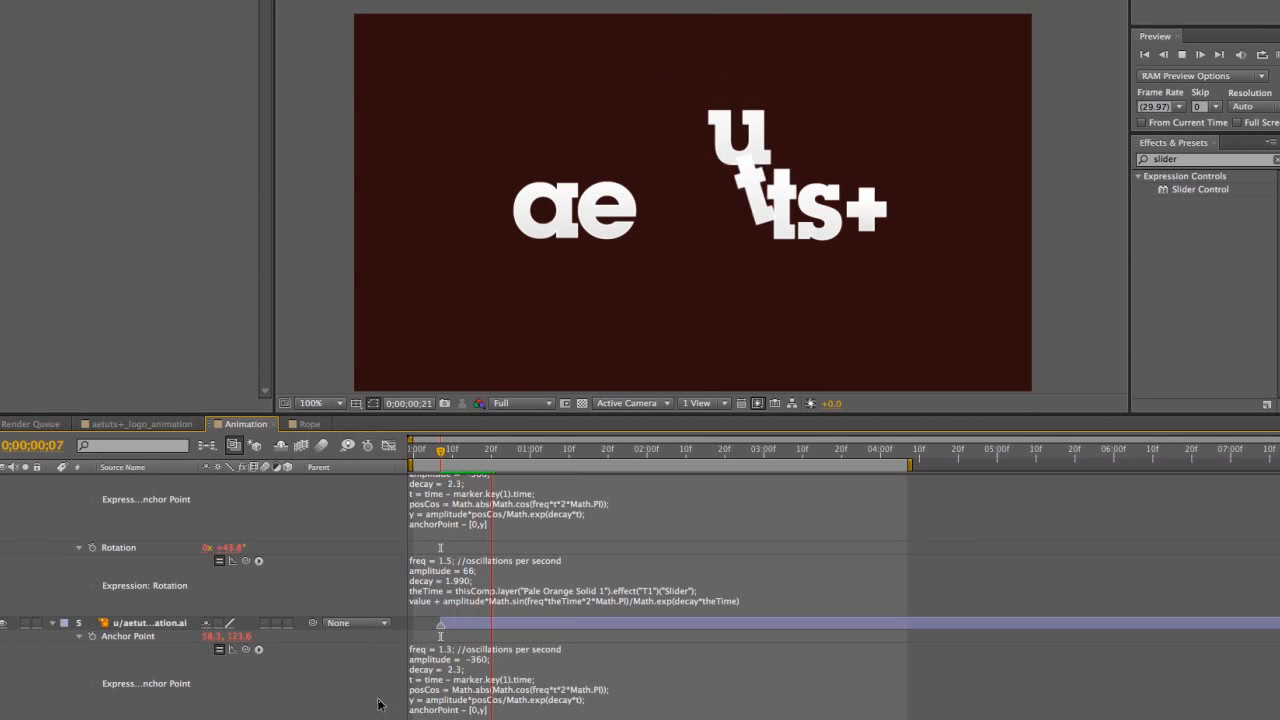
pyautogui.press('space')
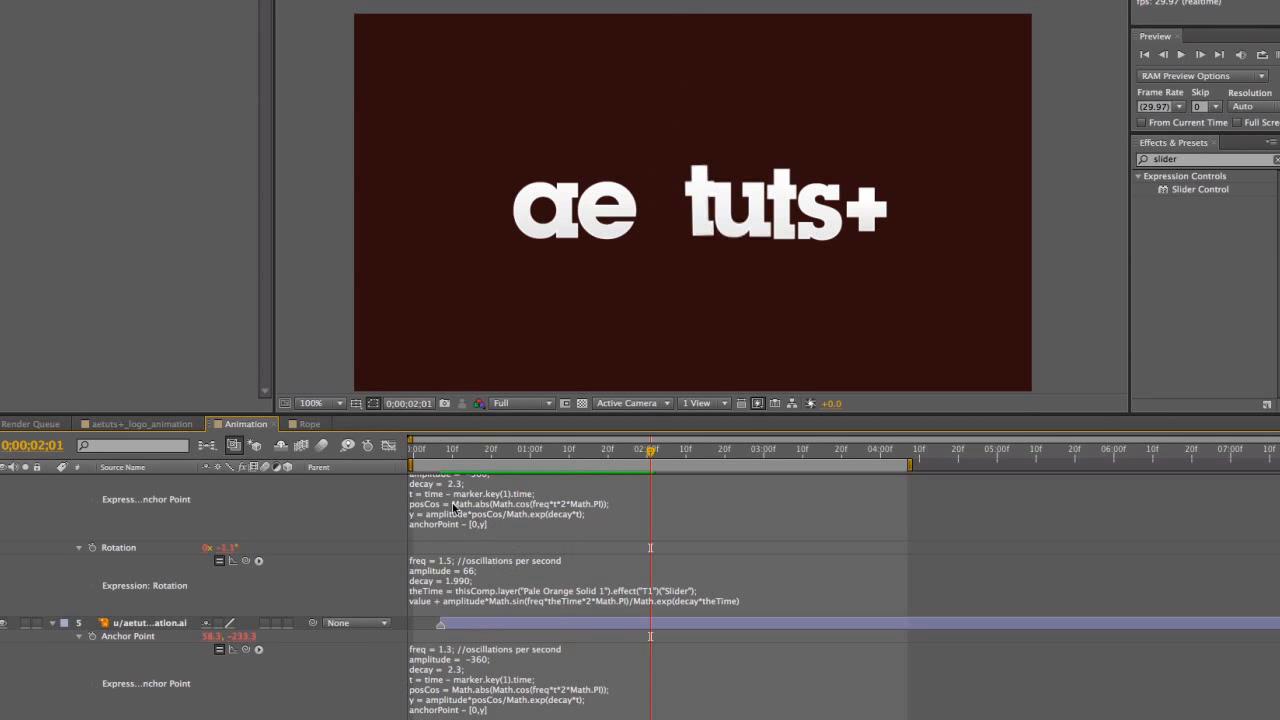
pyautogui.moveTo(440, 450); pyautogui.dragTo(499, 459)
# Set freq to 1.1, amplitude to -433 and decay to 2.1 in the u layer's Anchor Point expression
pyautogui.click(480, 665)
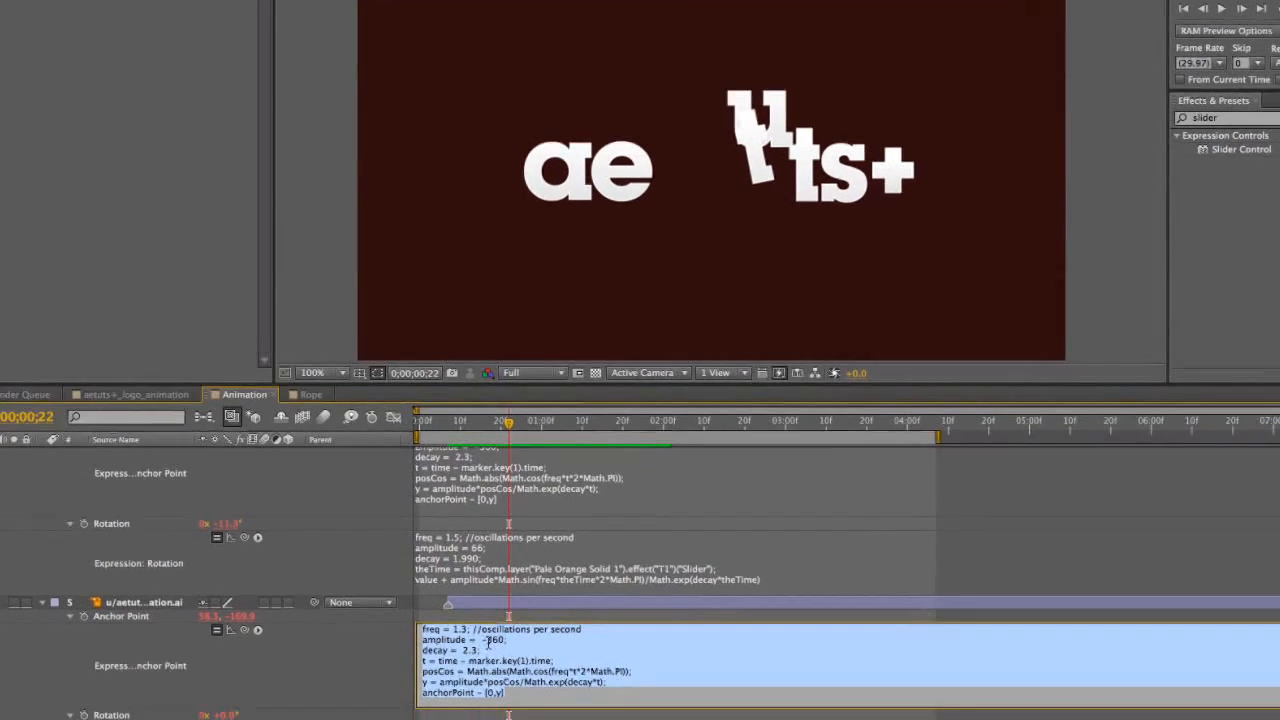
pyautogui.click(627, 659)
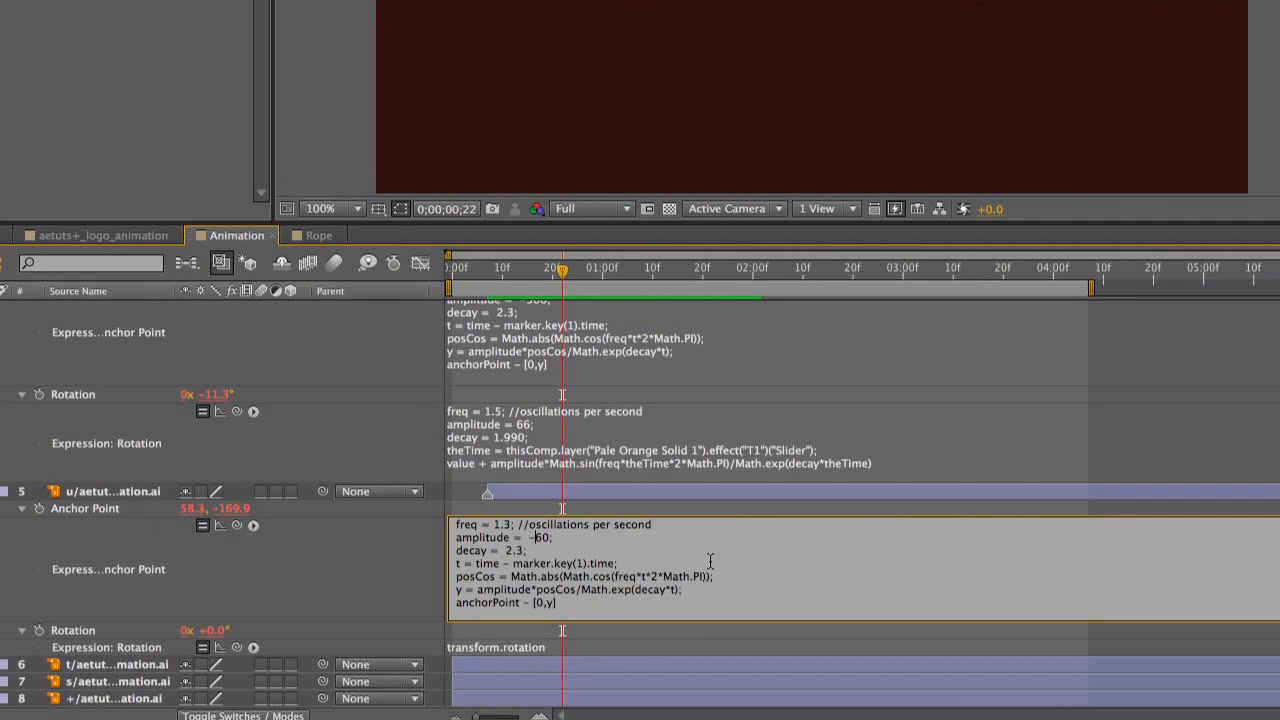
pyautogui.write('43')
pyautogui.press('Delete')
pyautogui.write('3')
pyautogui.press('BackSpace')
pyautogui.press('BackSpace')
pyautogui.write('.1')
pyautogui.click(359, 578)
# Preview the u layer's revised bounce from near the start of the composition
pyautogui.moveTo(562, 270); pyautogui.dragTo(467, 270)
pyautogui.press('space')
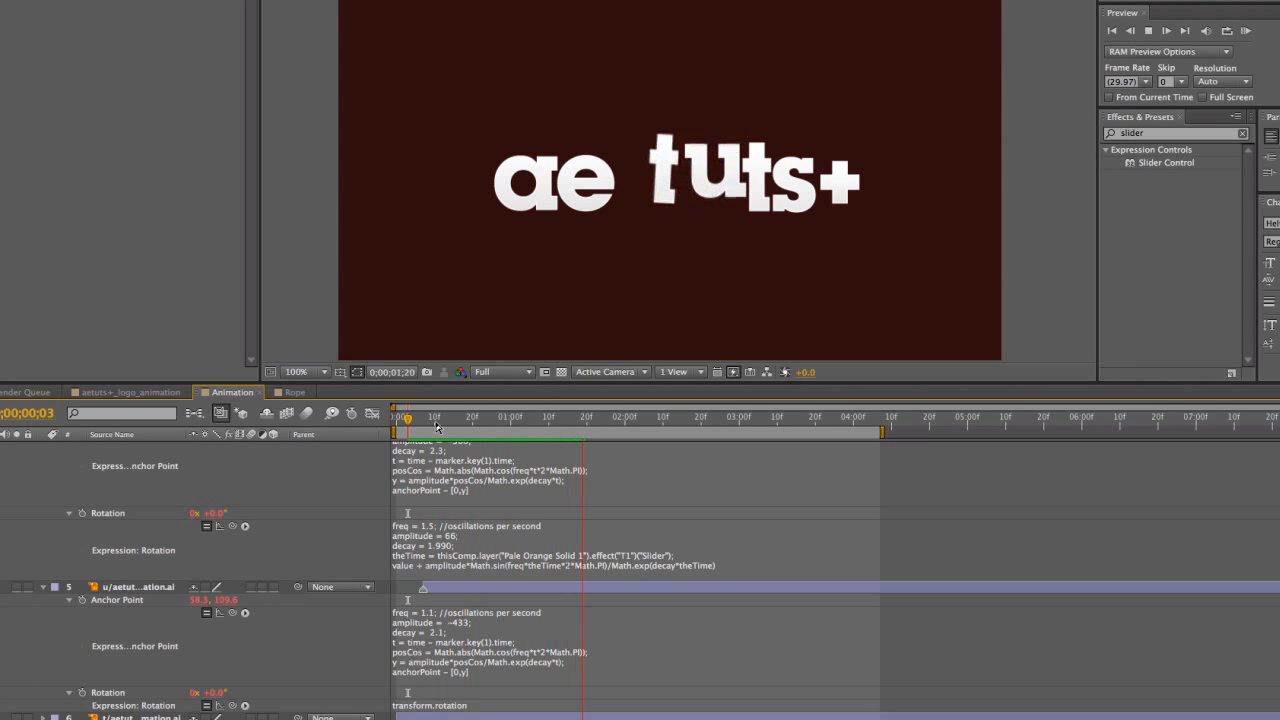
pyautogui.press('space')
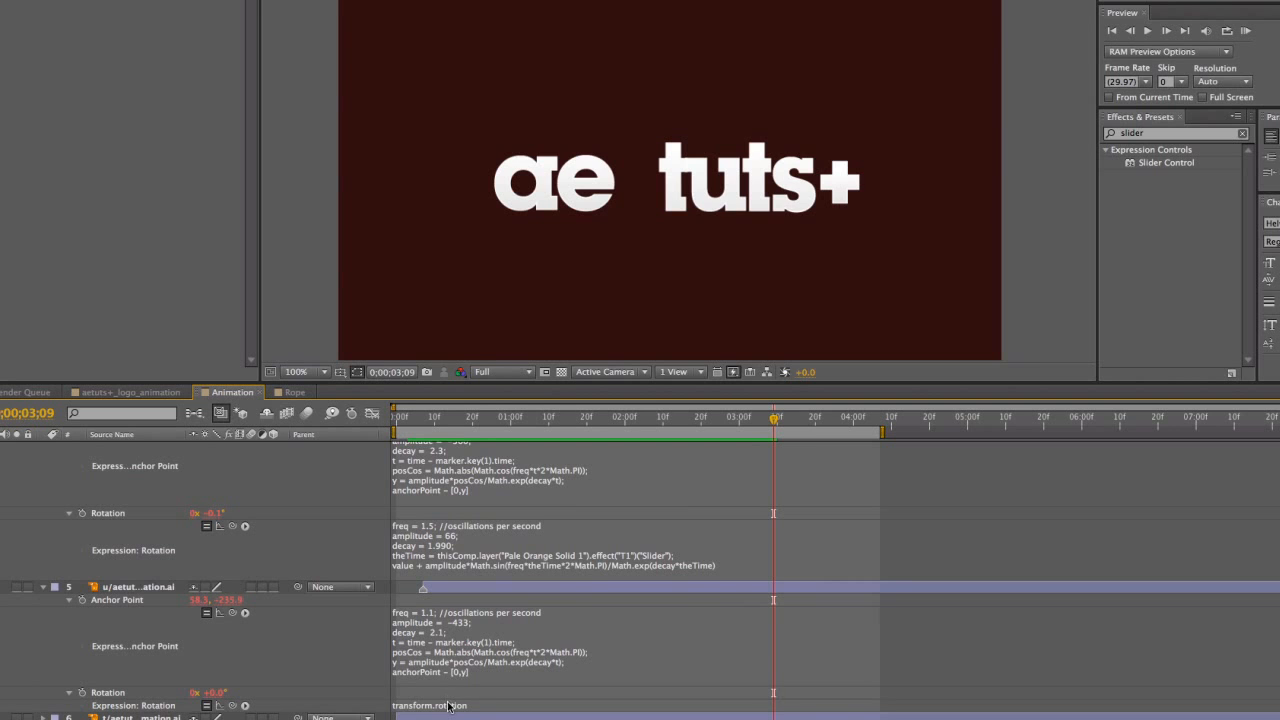
# Copy the first t layer's Rotation expression to the u layer's Rotation and enlarge the expression field to show every line
pyautogui.click(441, 558)
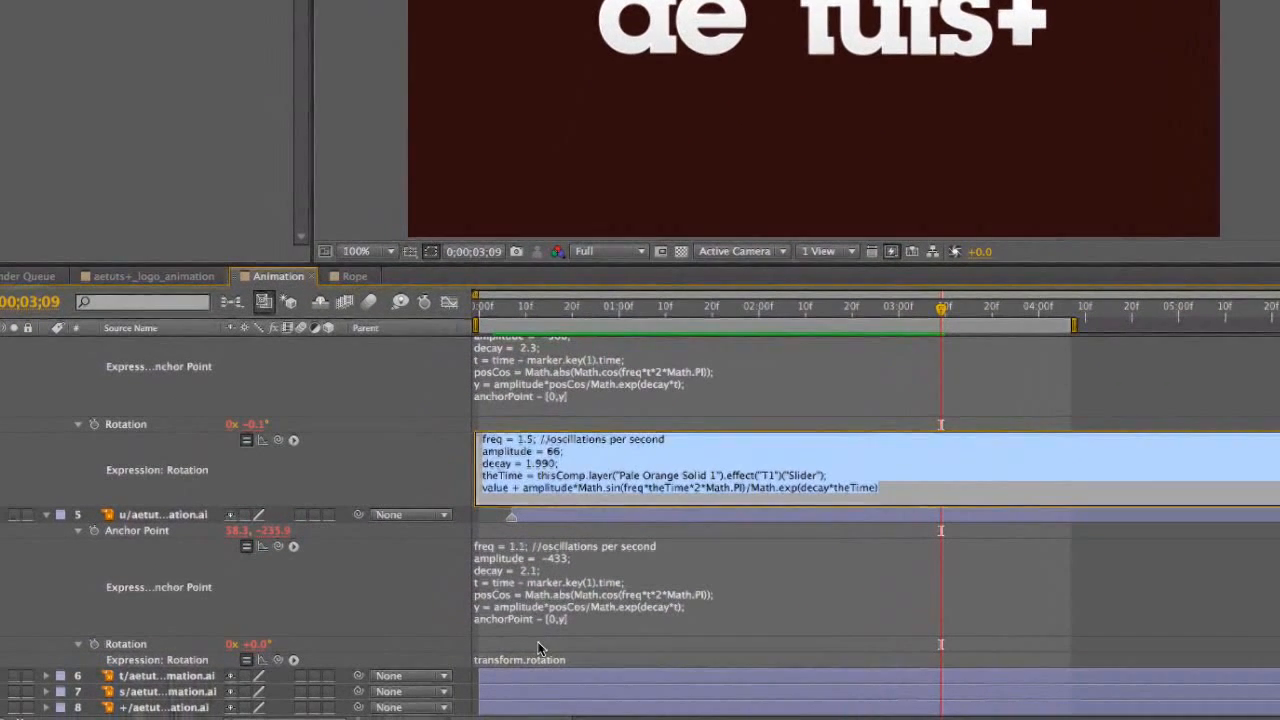
pyautogui.hotkey('ctrl', 'c')
pyautogui.click(540, 659)
pyautogui.hotkey('ctrl', 'v')
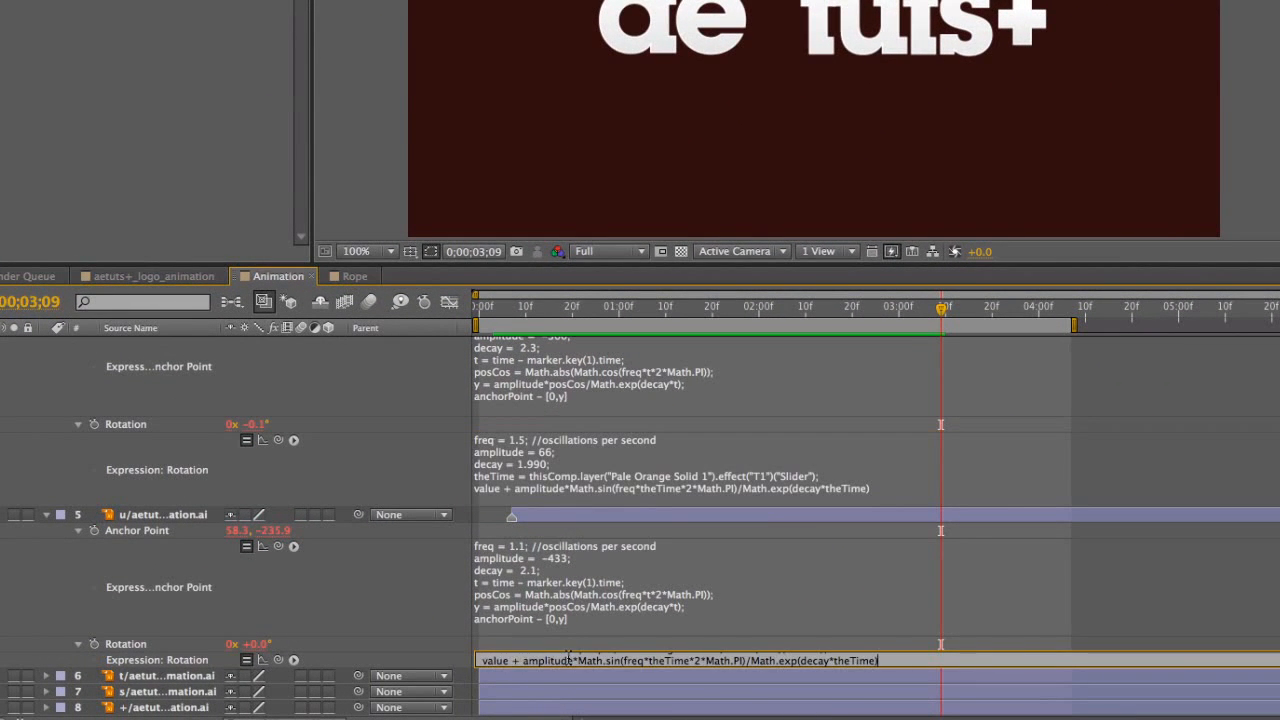
pyautogui.click(414, 626)
pyautogui.scroll(2, 417, 626)
pyautogui.scroll(-2, 417, 626)
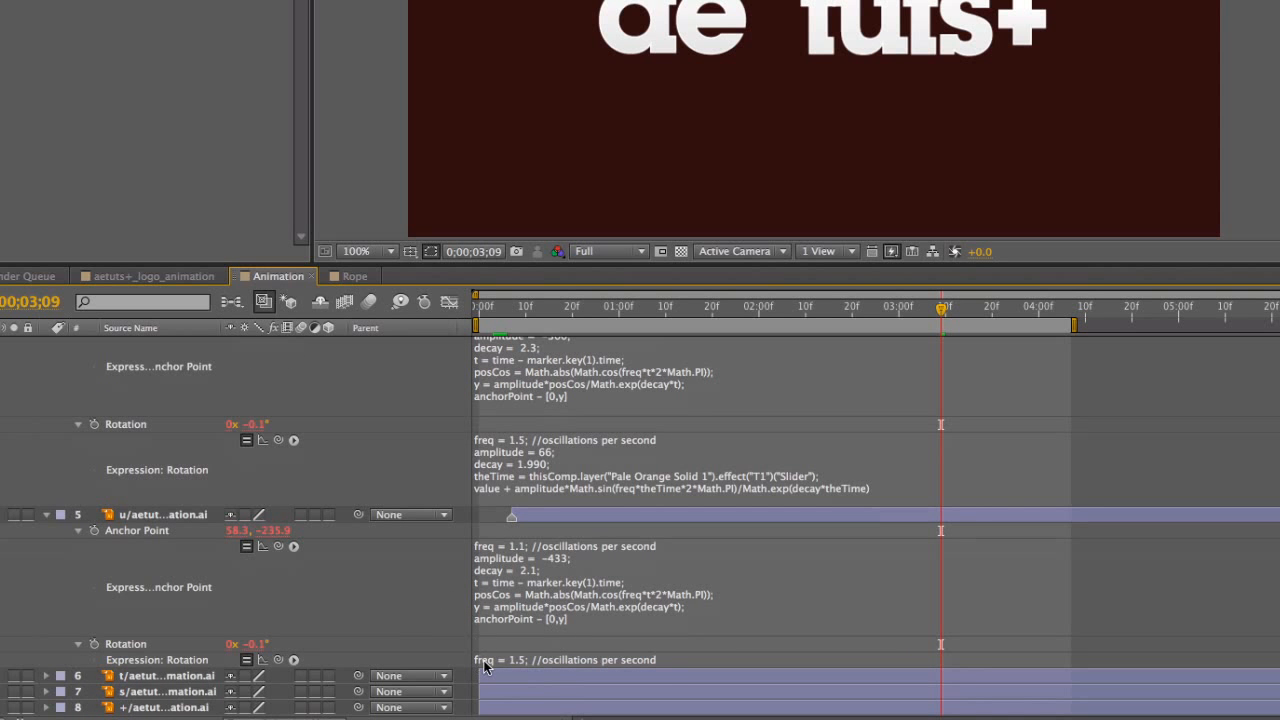
pyautogui.moveTo(486, 665); pyautogui.dragTo(488, 719)
pyautogui.scroll(-4, 489, 692)
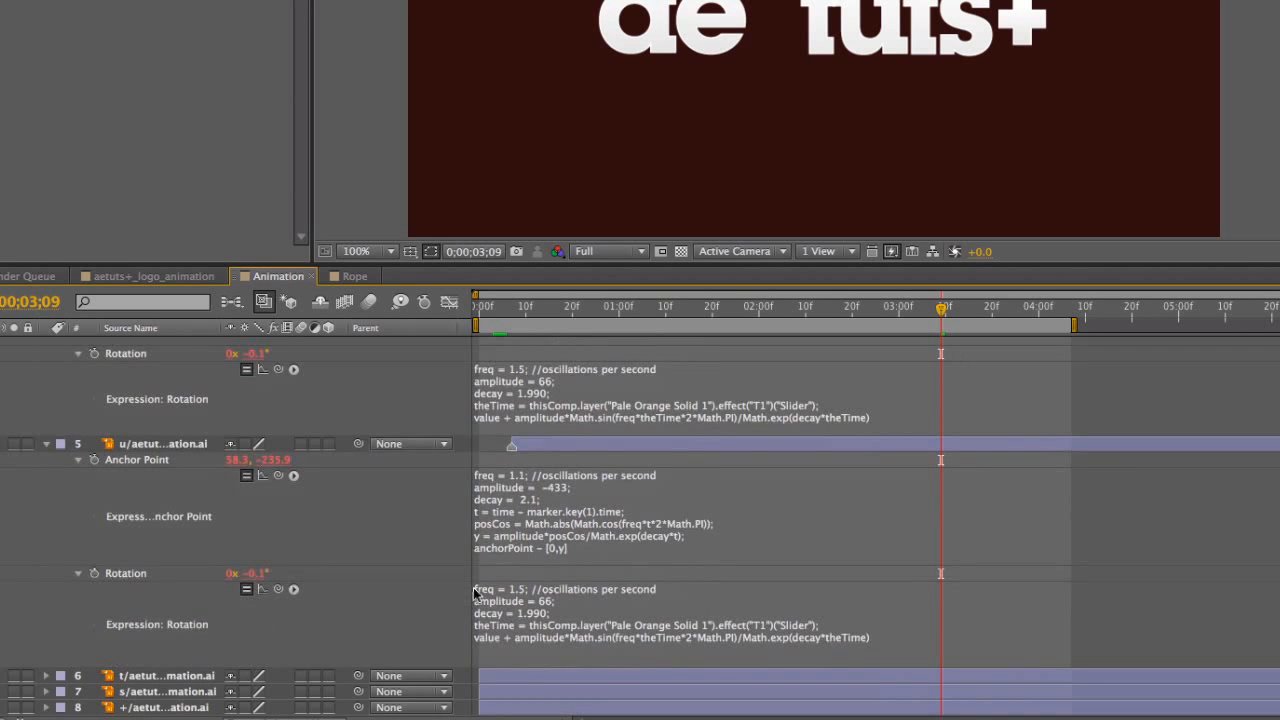
pyautogui.click(781, 634)
pyautogui.moveTo(537, 624)
pyautogui.mouseDown()
pyautogui.moveTo(842, 624)
pyautogui.moveTo(539, 630)
pyautogui.mouseUp()
pyautogui.click(561, 620)
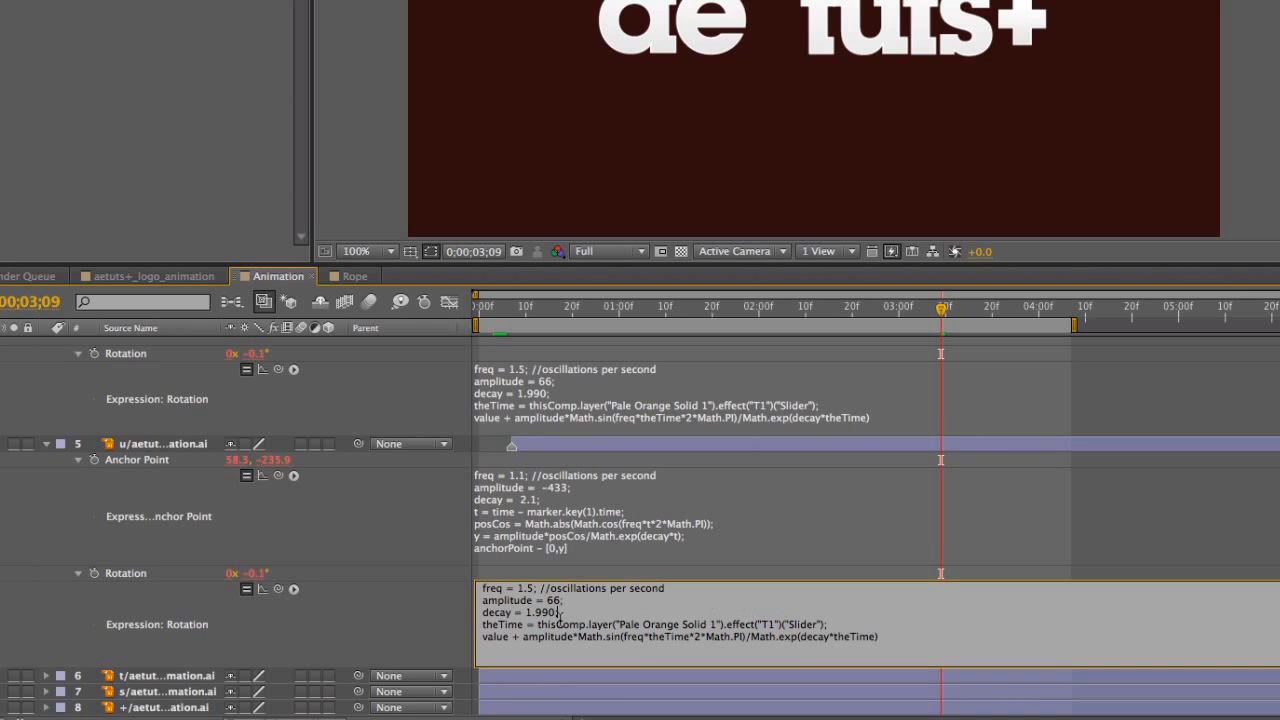
pyautogui.click(408, 631)
# Duplicate the T1 slider control on Pale Orange Solid 1 and rename the copy U
pyautogui.scroll(5, 408, 551)
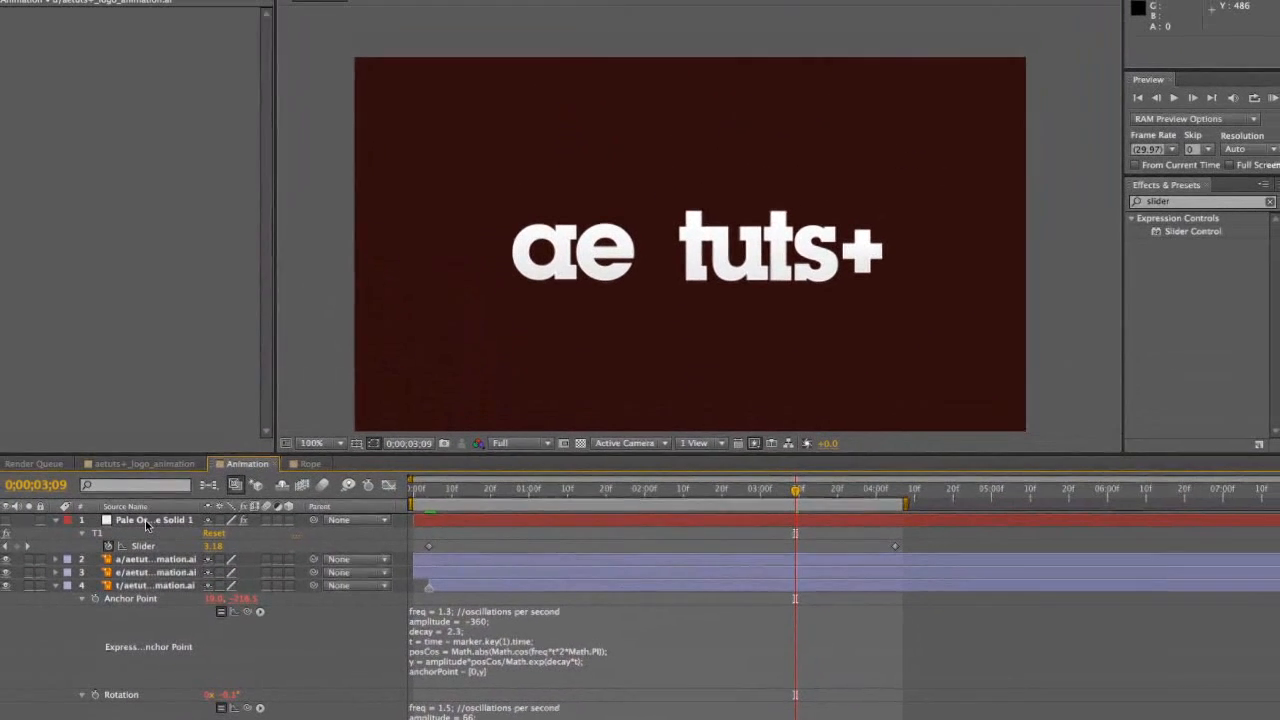
pyautogui.click(145, 520)
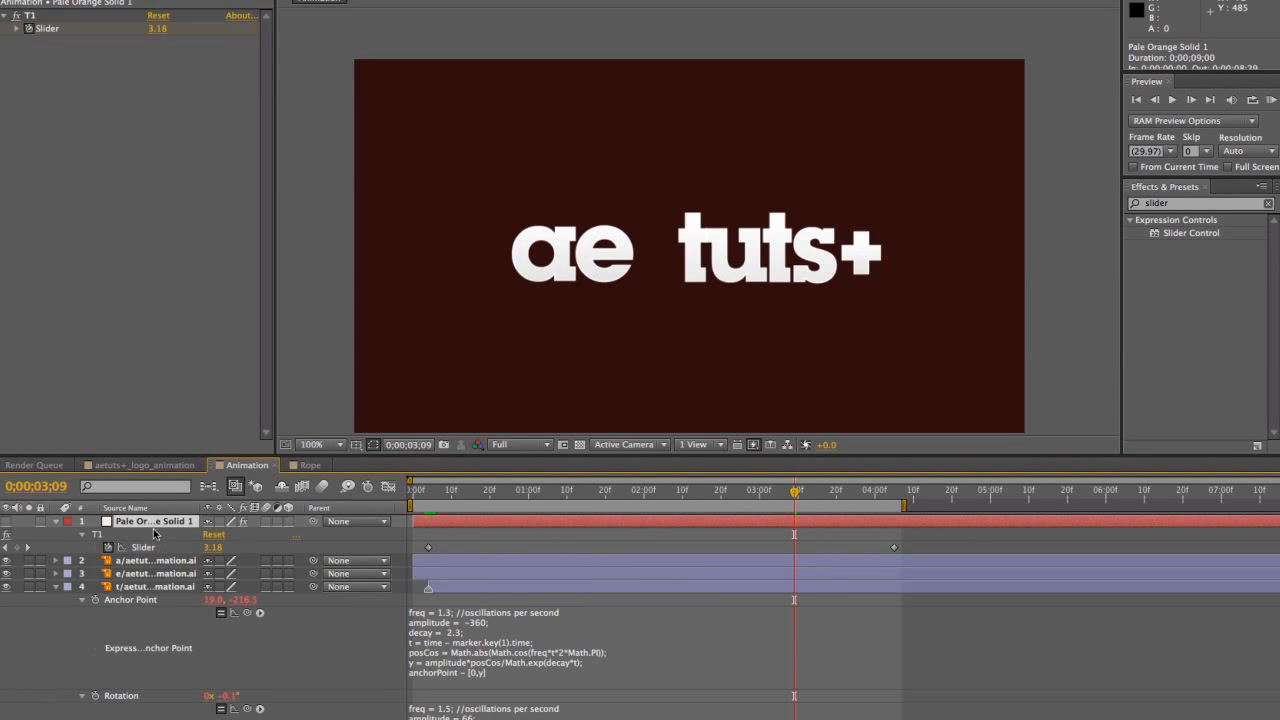
pyautogui.click(31, 14)
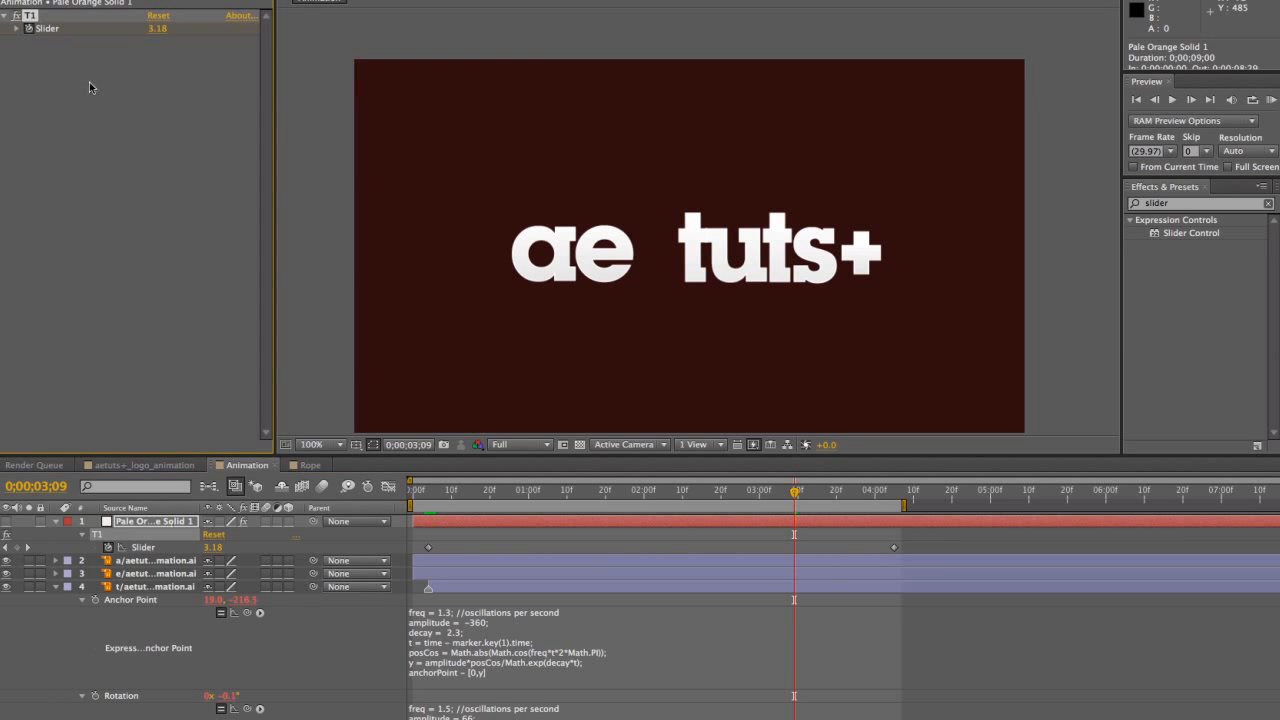
pyautogui.hotkey('ctrl', 'v')
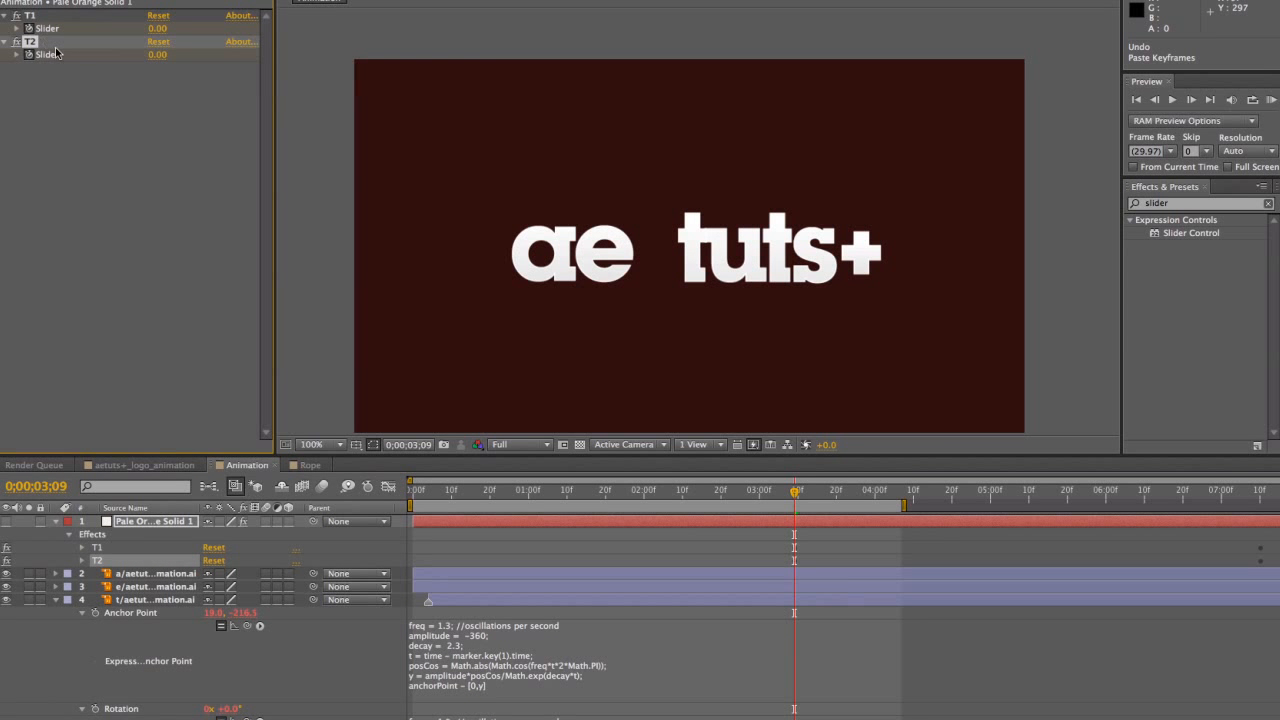
pyautogui.press('Return')
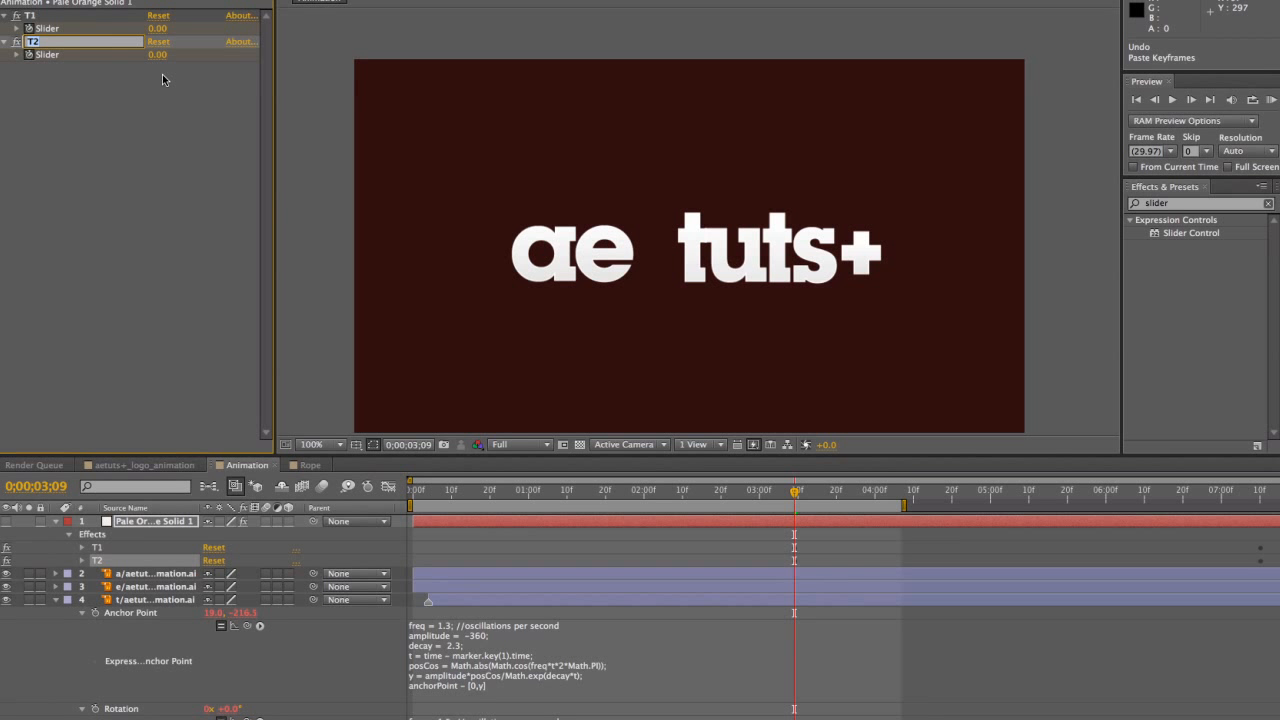
pyautogui.write('U')
pyautogui.press('Return')
# Move T1's slider keyframes back to start at the t layer's marker, and U's slider keyframes to start at 0;00;00;07
pyautogui.press('u')
pyautogui.moveTo(1260, 547); pyautogui.dragTo(891, 548)
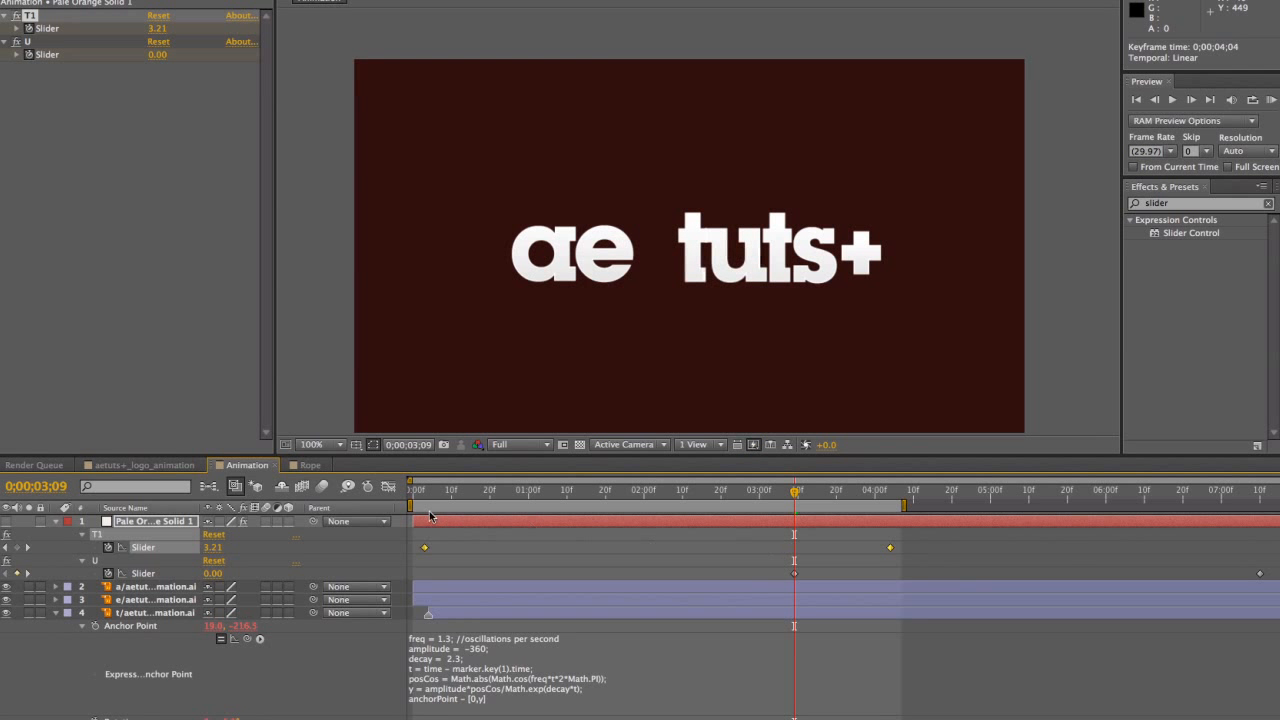
pyautogui.moveTo(418, 500)
pyautogui.mouseDown()
pyautogui.moveTo(466, 500)
pyautogui.moveTo(441, 500)
pyautogui.mouseUp()
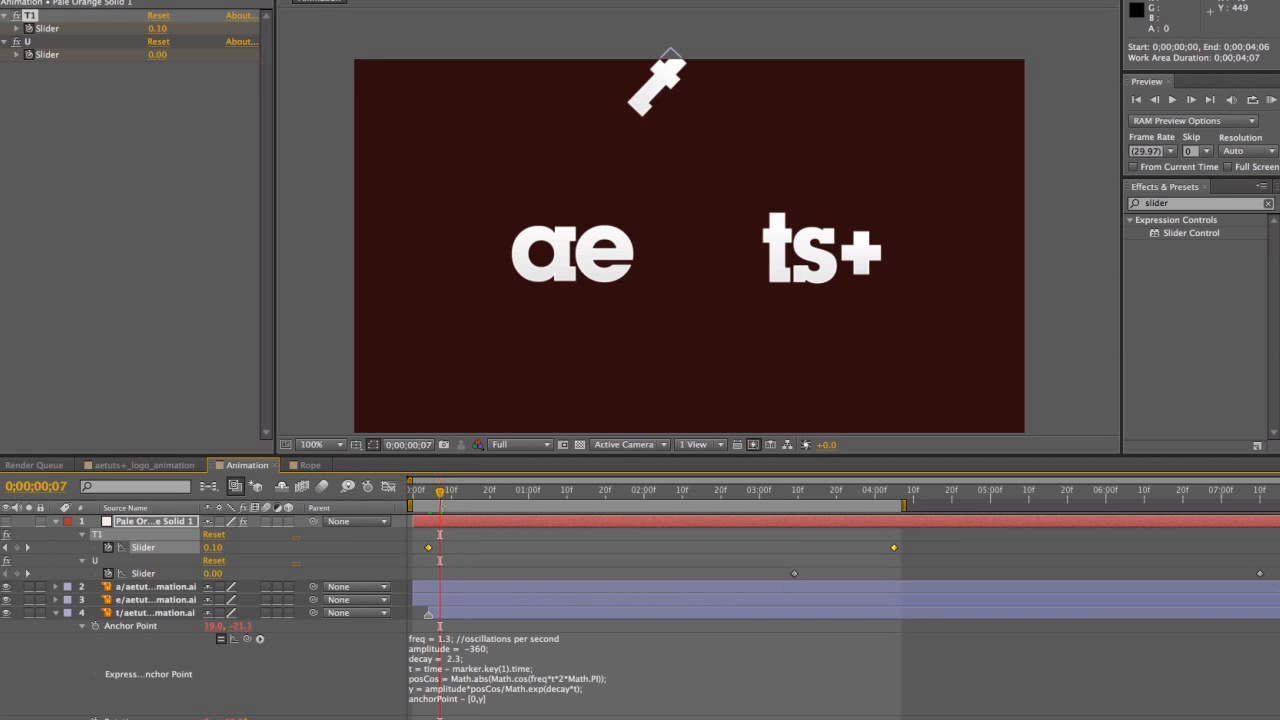
pyautogui.moveTo(1277, 566); pyautogui.dragTo(458, 590)
pyautogui.moveTo(445, 600); pyautogui.dragTo(441, 600)
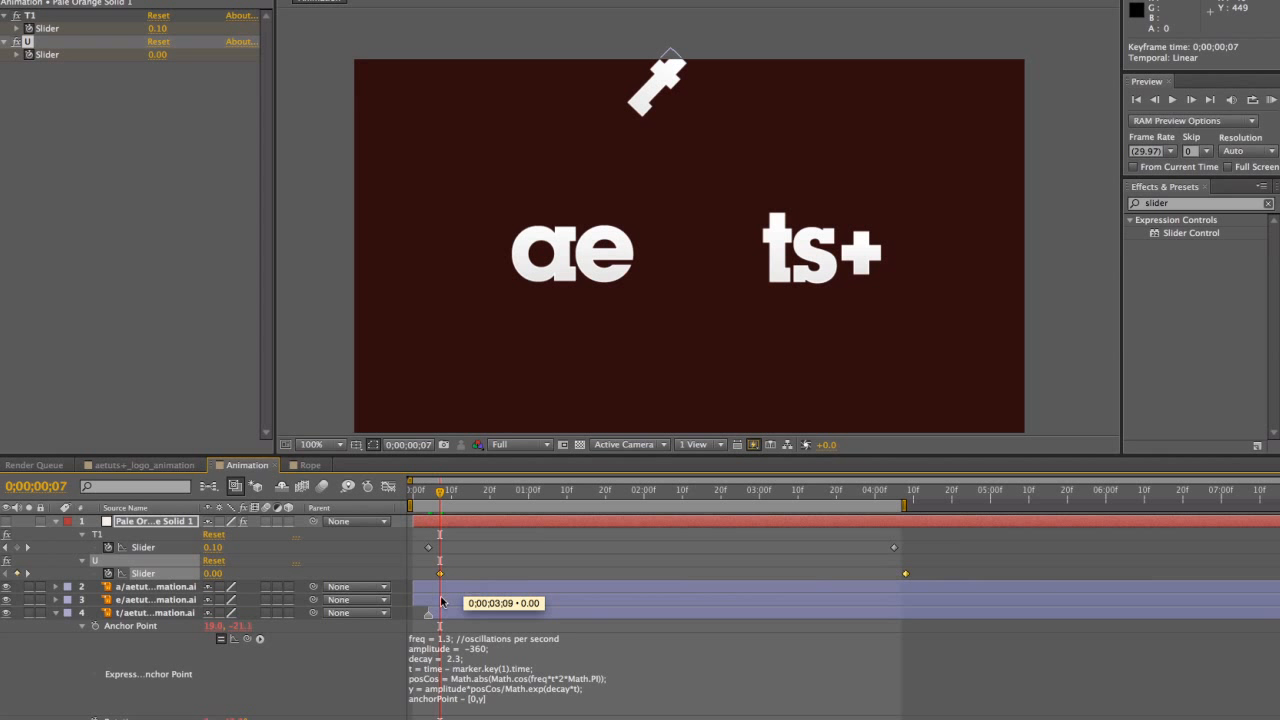
# Move the U slider's second keyframe to 0;00;04;24 and set its value to 5
pyautogui.click(740, 571)
pyautogui.moveTo(907, 573); pyautogui.dragTo(964, 573)
pyautogui.moveTo(933, 498); pyautogui.dragTo(968, 500)
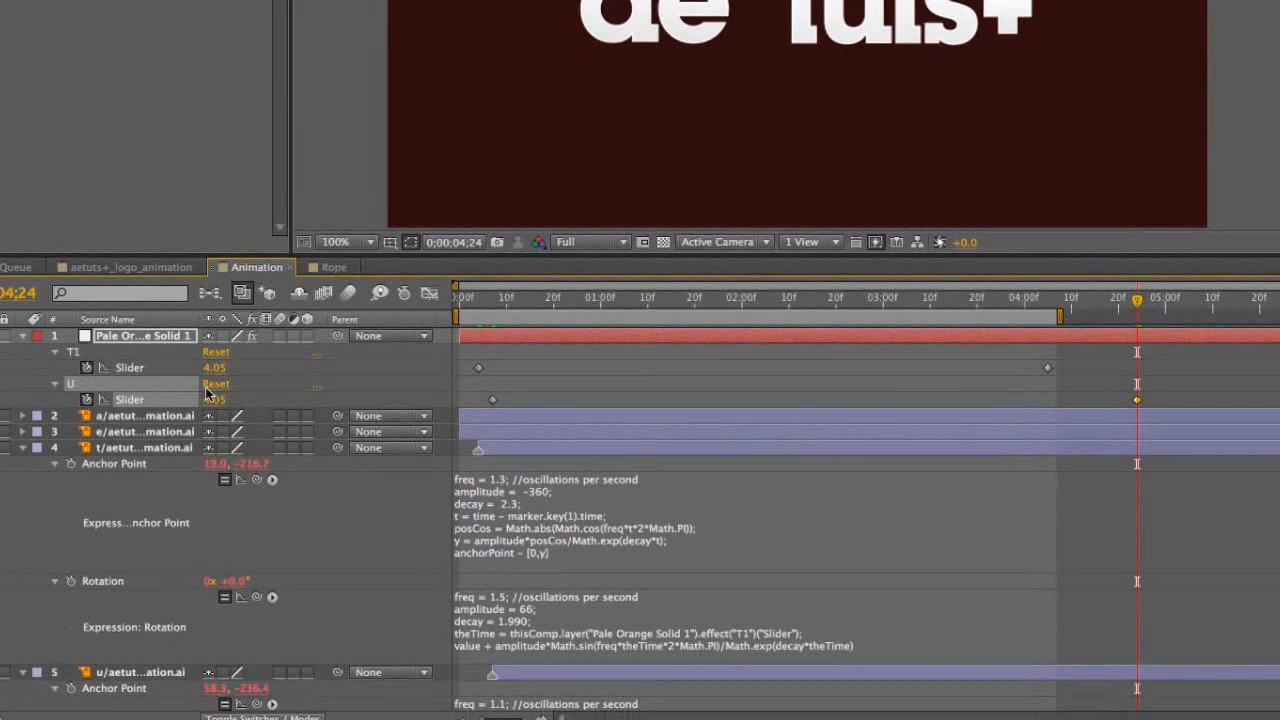
pyautogui.click(215, 399)
pyautogui.write('5')
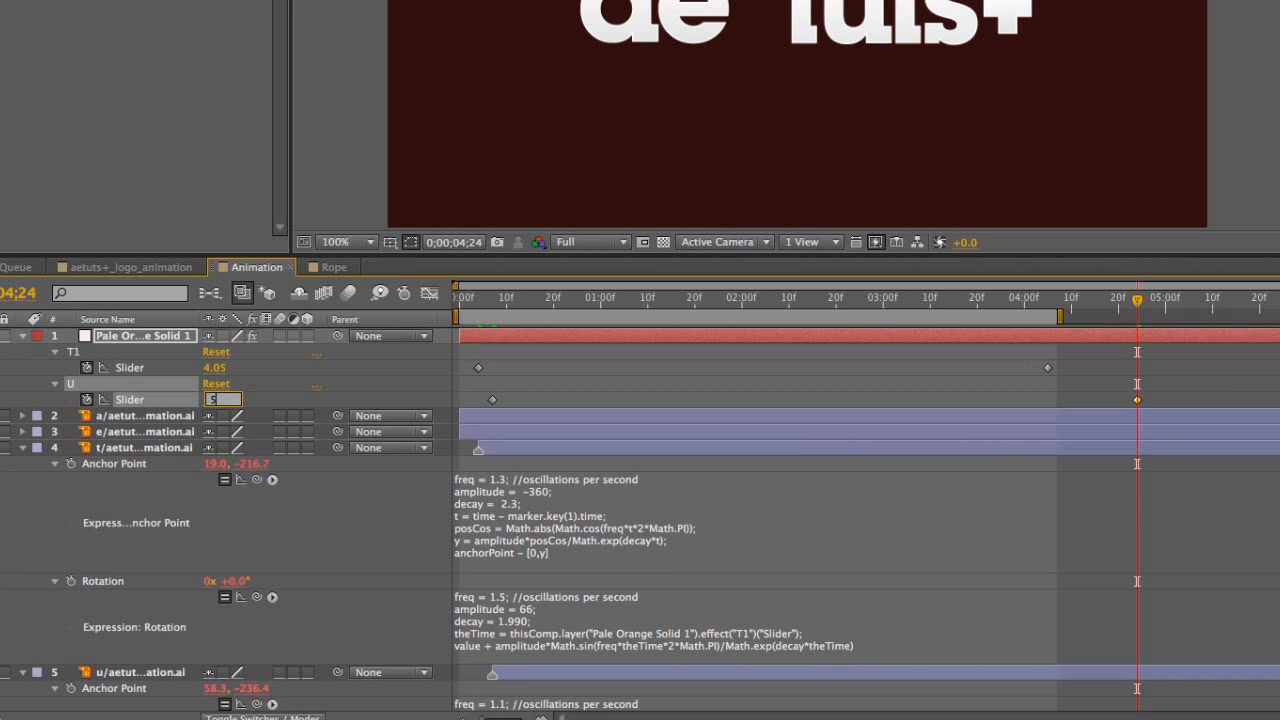
pyautogui.press('Return')
# Extend the work area to 0;00;06;02 and link theTime in the u layer's Rotation expression to the U slider
pyautogui.scroll(-1, 1104, 433)
pyautogui.scroll(-10, 1104, 431)
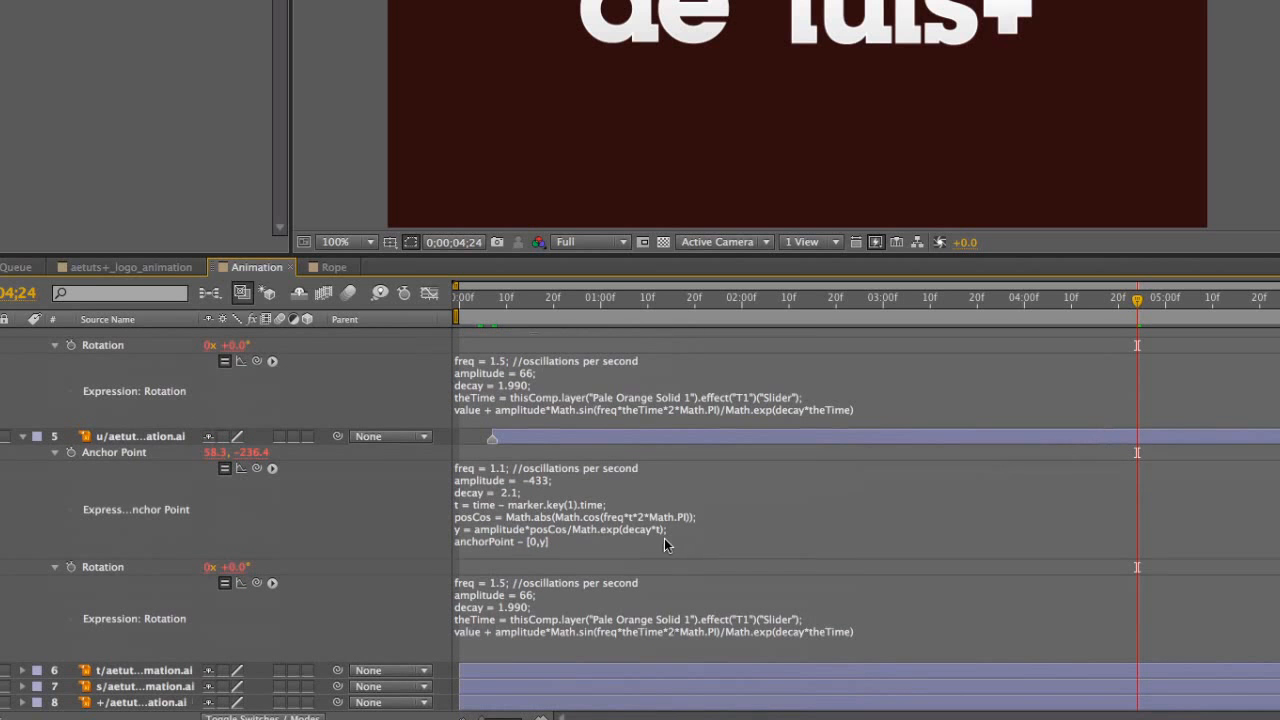
pyautogui.moveTo(1101, 304); pyautogui.dragTo(996, 300)
pyautogui.click(767, 618)
pyautogui.moveTo(816, 619); pyautogui.dragTo(518, 618)
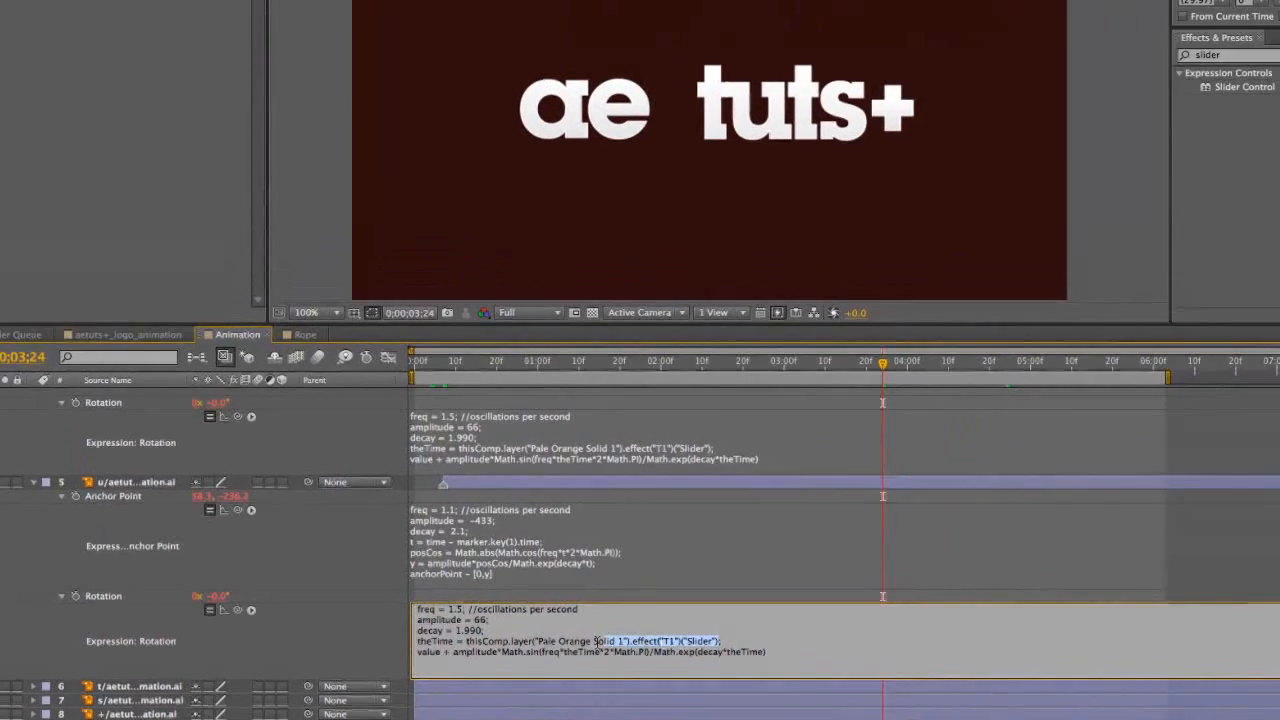
pyautogui.write('theTime = ;')
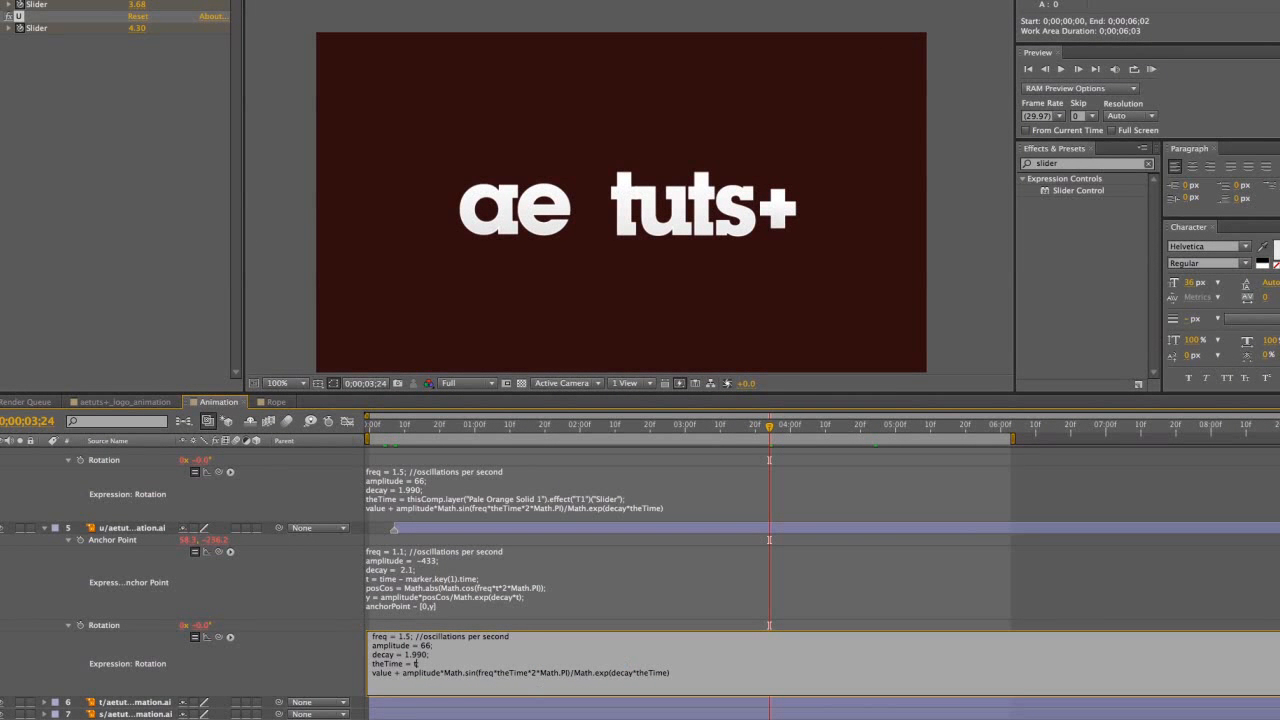
pyautogui.moveTo(220, 638); pyautogui.dragTo(34, 29)
pyautogui.click(306, 632)
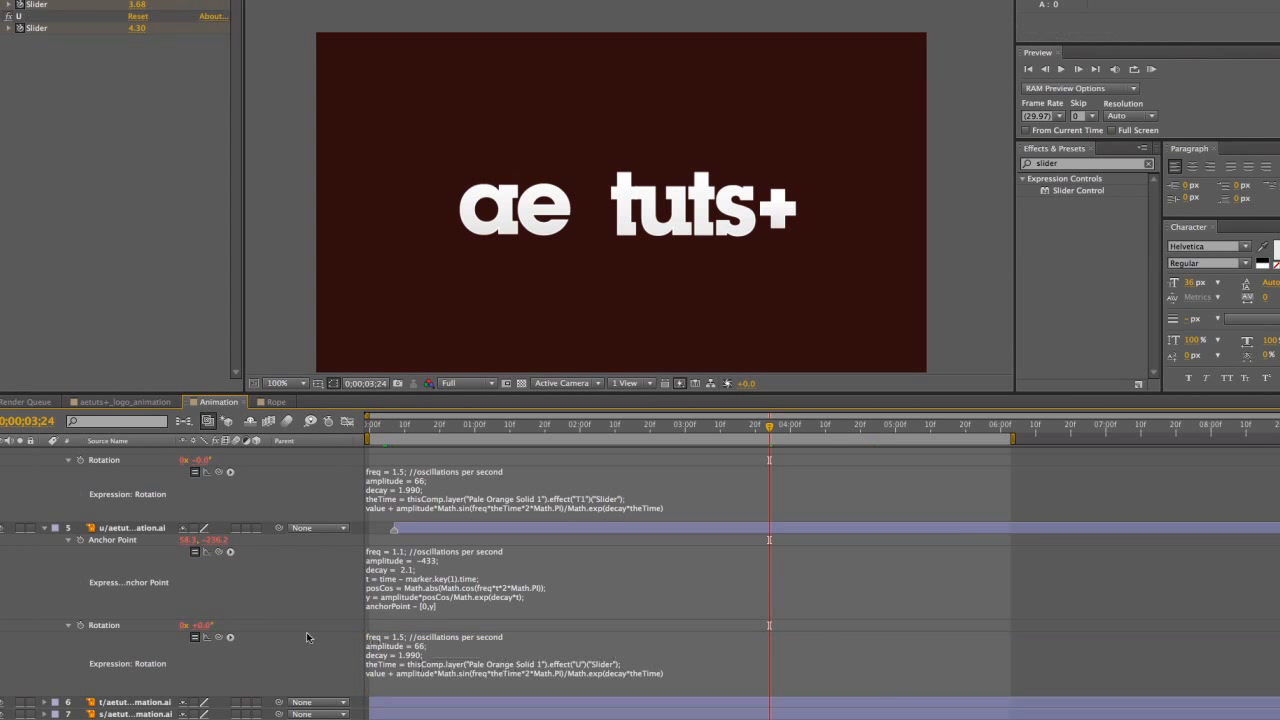
# Set freq to 1.1, amplitude to 106 and decay to .80 in the u layer's Rotation expression, and preview the swing
pyautogui.moveTo(758, 426); pyautogui.dragTo(608, 448)
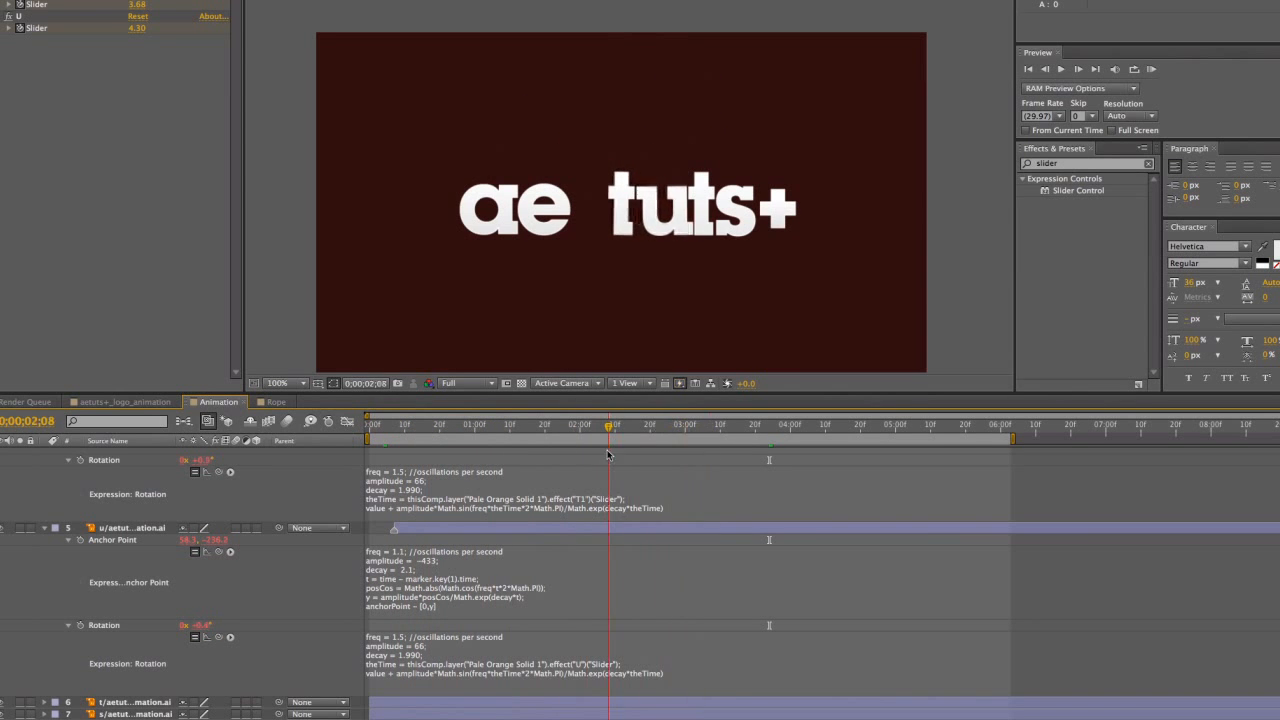
pyautogui.click(421, 647)
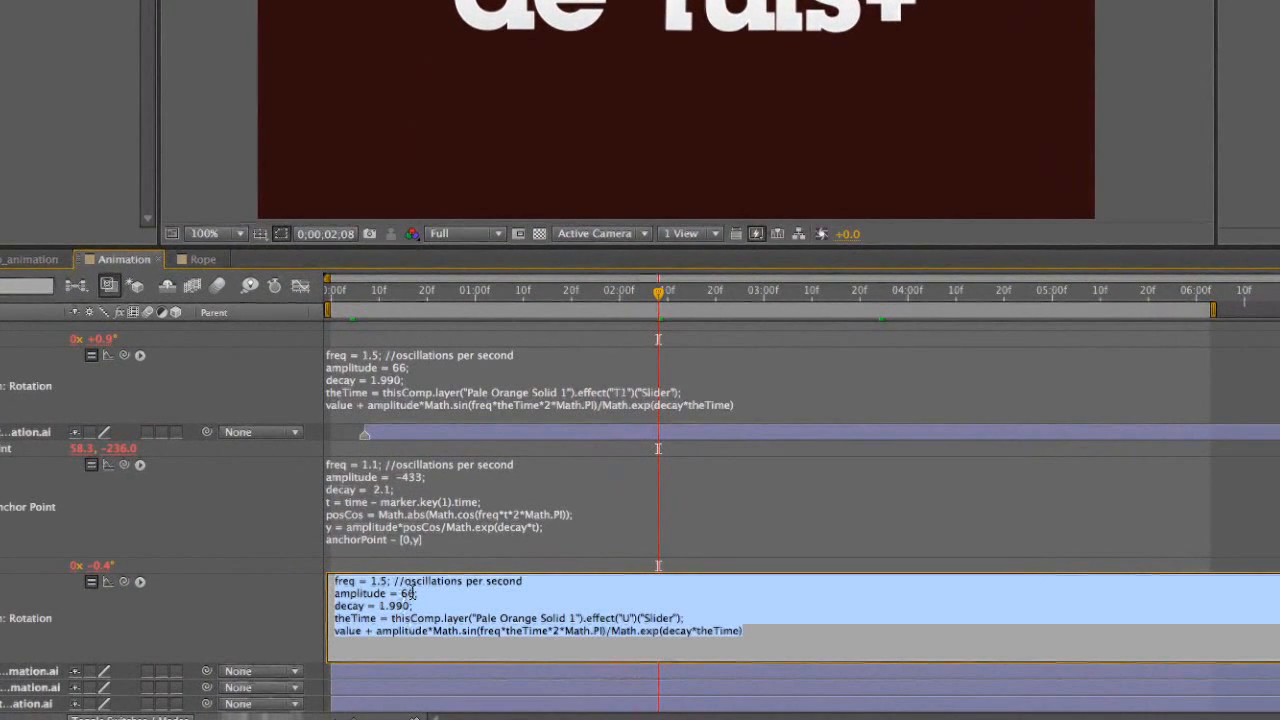
pyautogui.click(406, 594)
pyautogui.write('10')
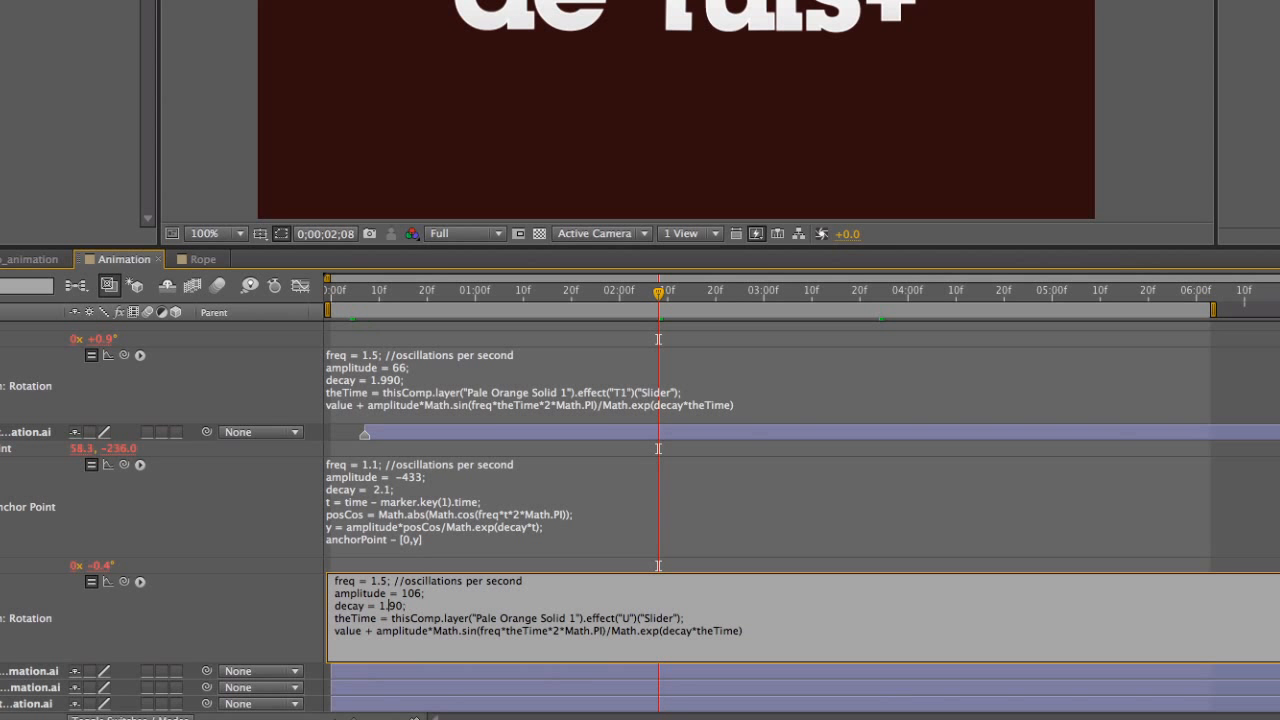
pyautogui.press('BackSpace')
pyautogui.press('BackSpace')
pyautogui.write('1')
pyautogui.moveTo(478, 291); pyautogui.dragTo(330, 299)
pyautogui.press('KP_0')
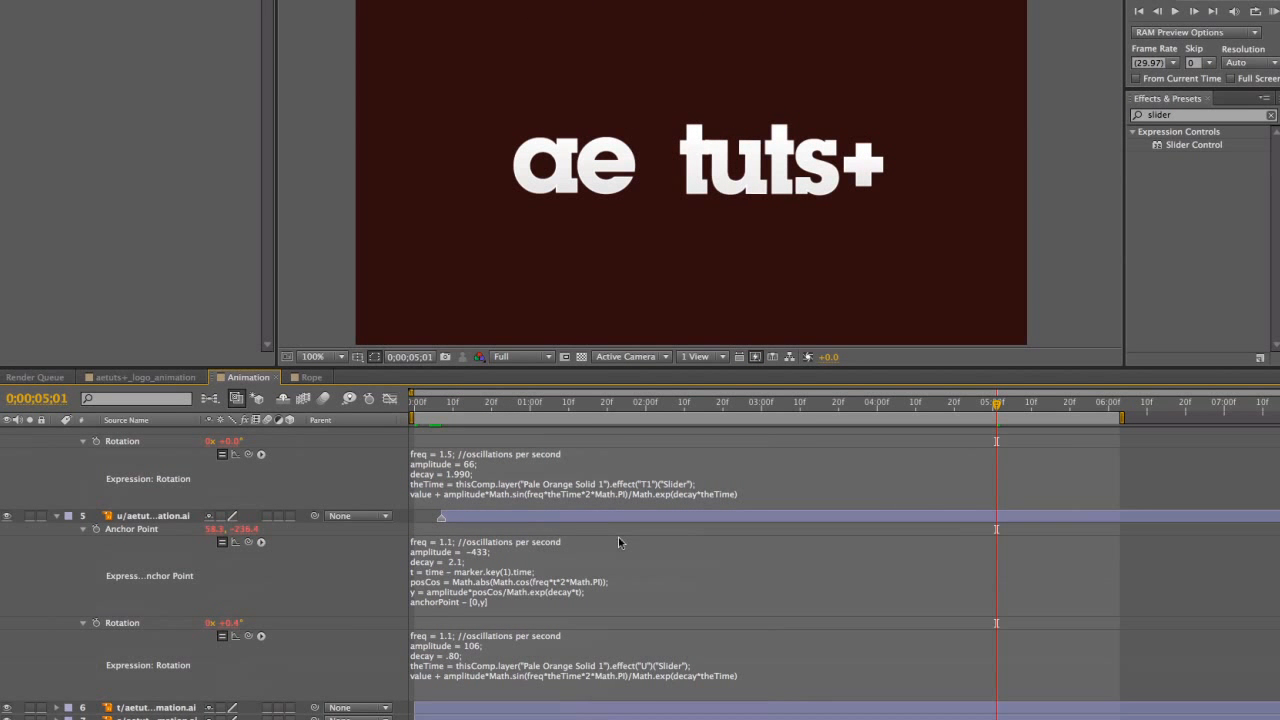
# Enable expressions on the second t layer's Anchor Point and Rotation, and start the layer with a marker at 0;00;00;03
pyautogui.scroll(5, 618, 537)
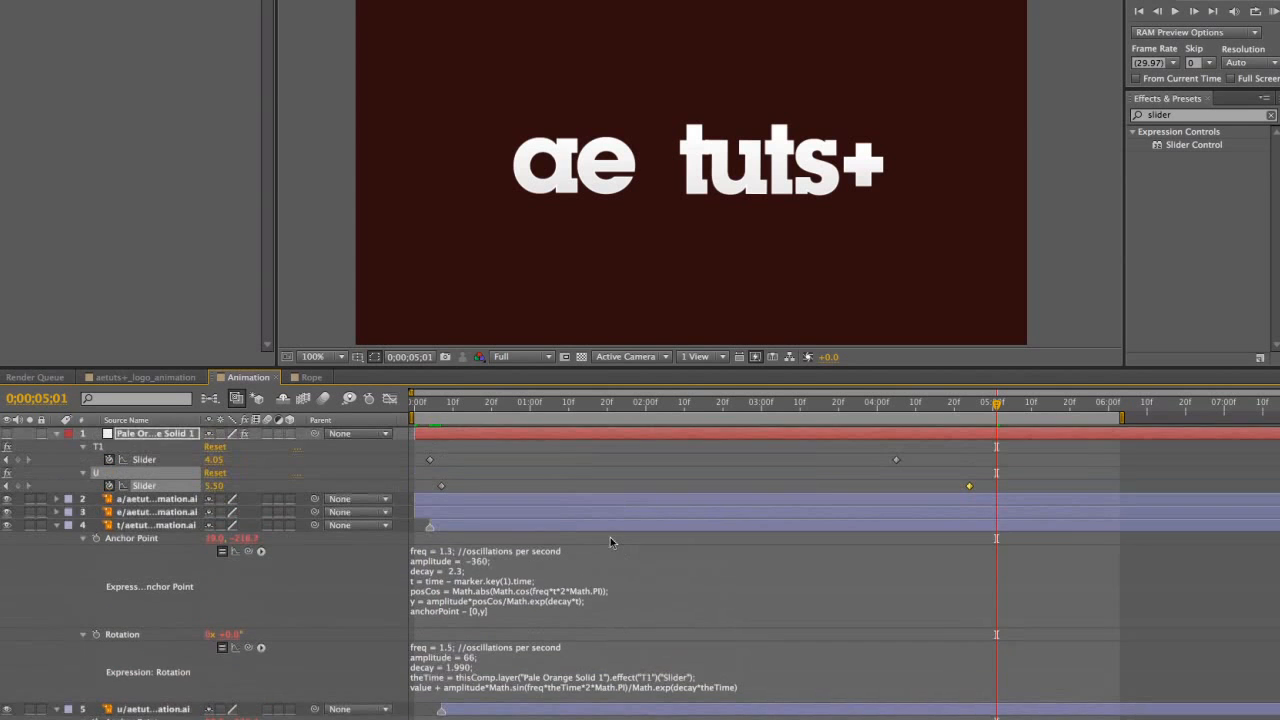
pyautogui.click(57, 525)
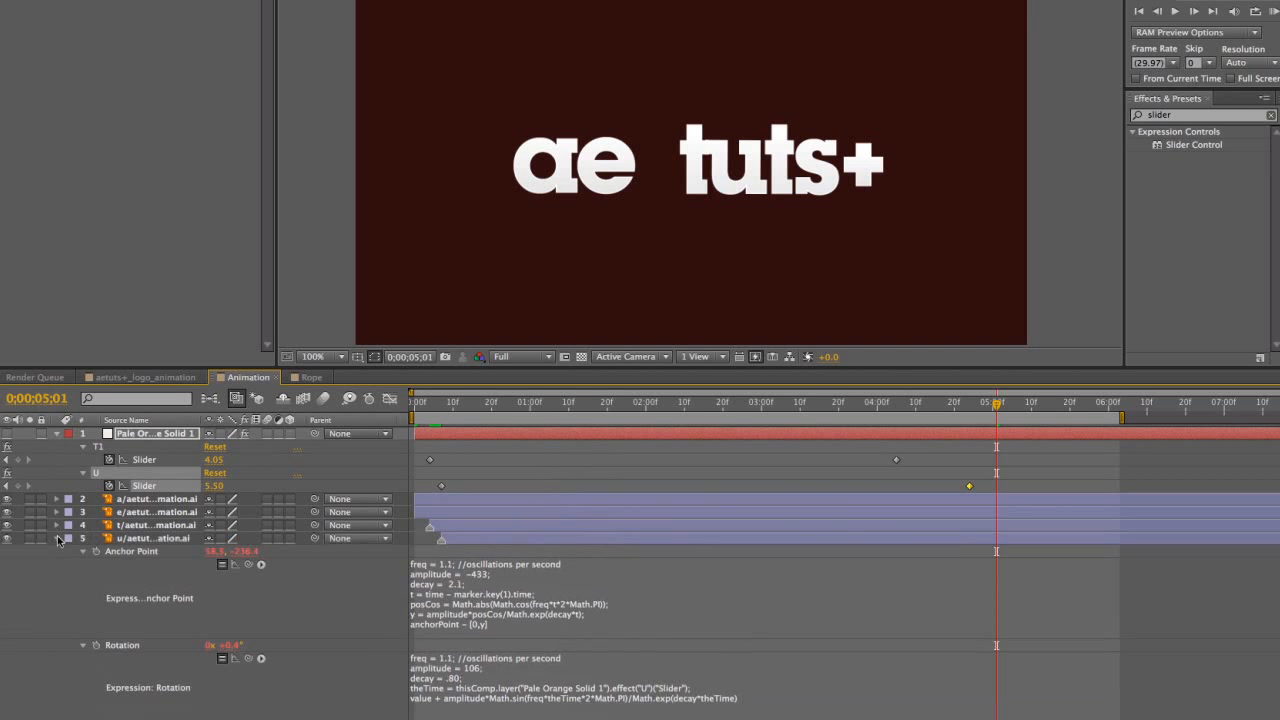
pyautogui.click(57, 543)
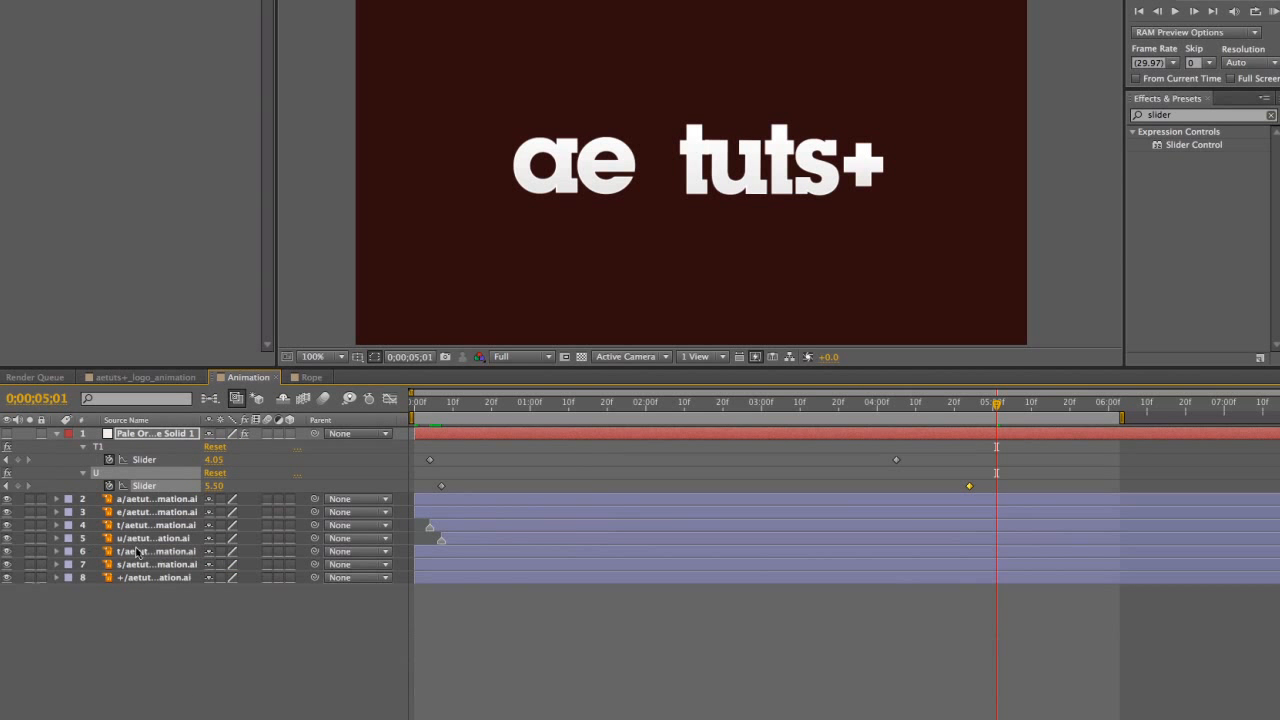
pyautogui.click(156, 553)
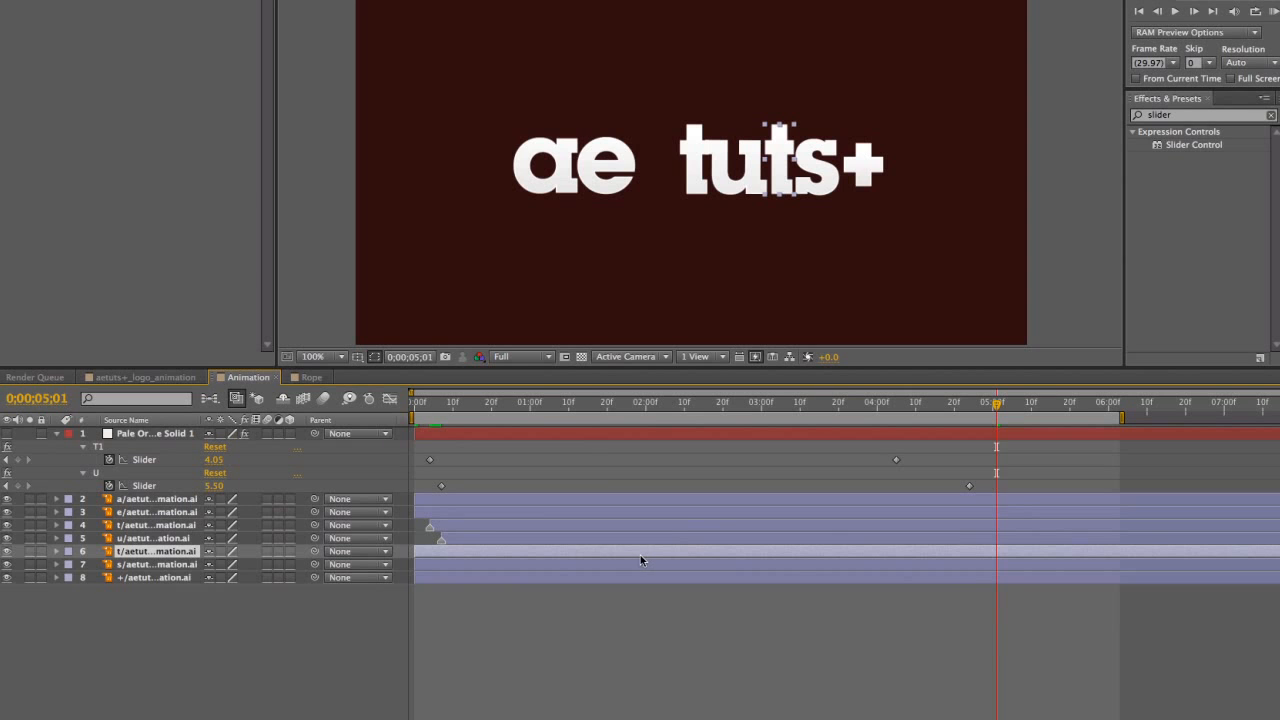
pyautogui.press('a')
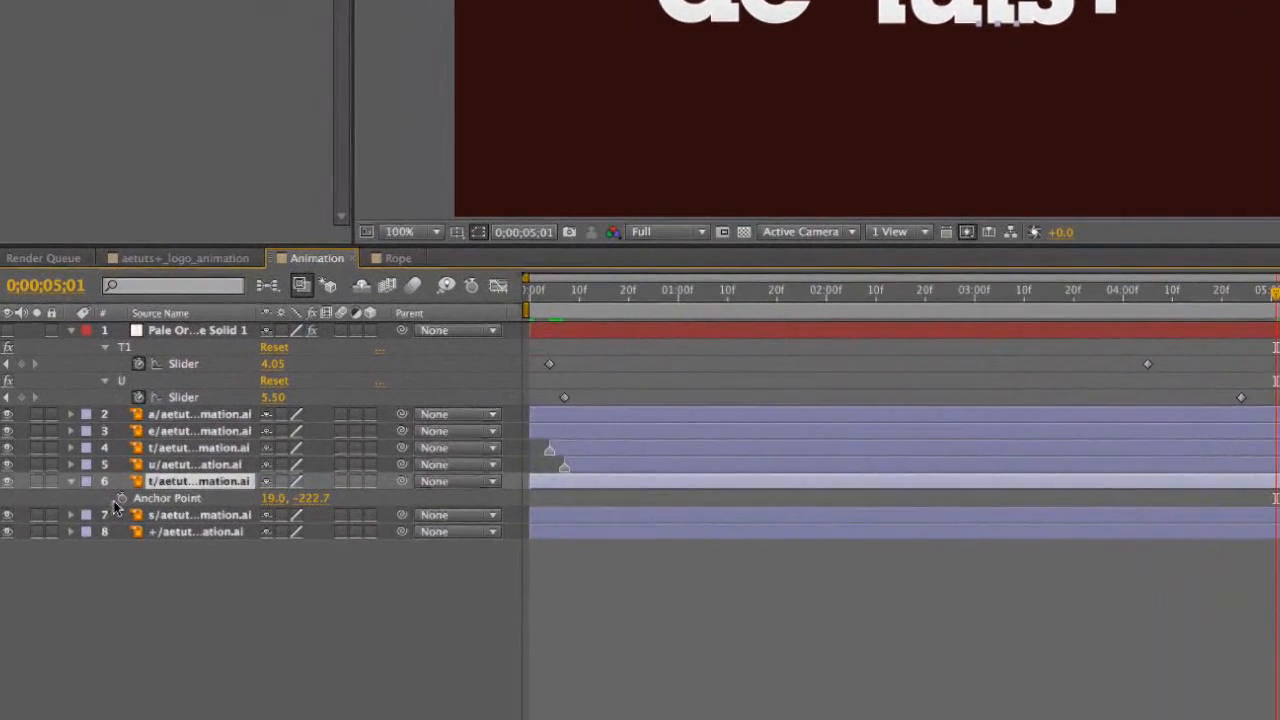
pyautogui.hotkey('shift', 'r')
pyautogui.moveTo(108, 520); pyautogui.dragTo(186, 483)
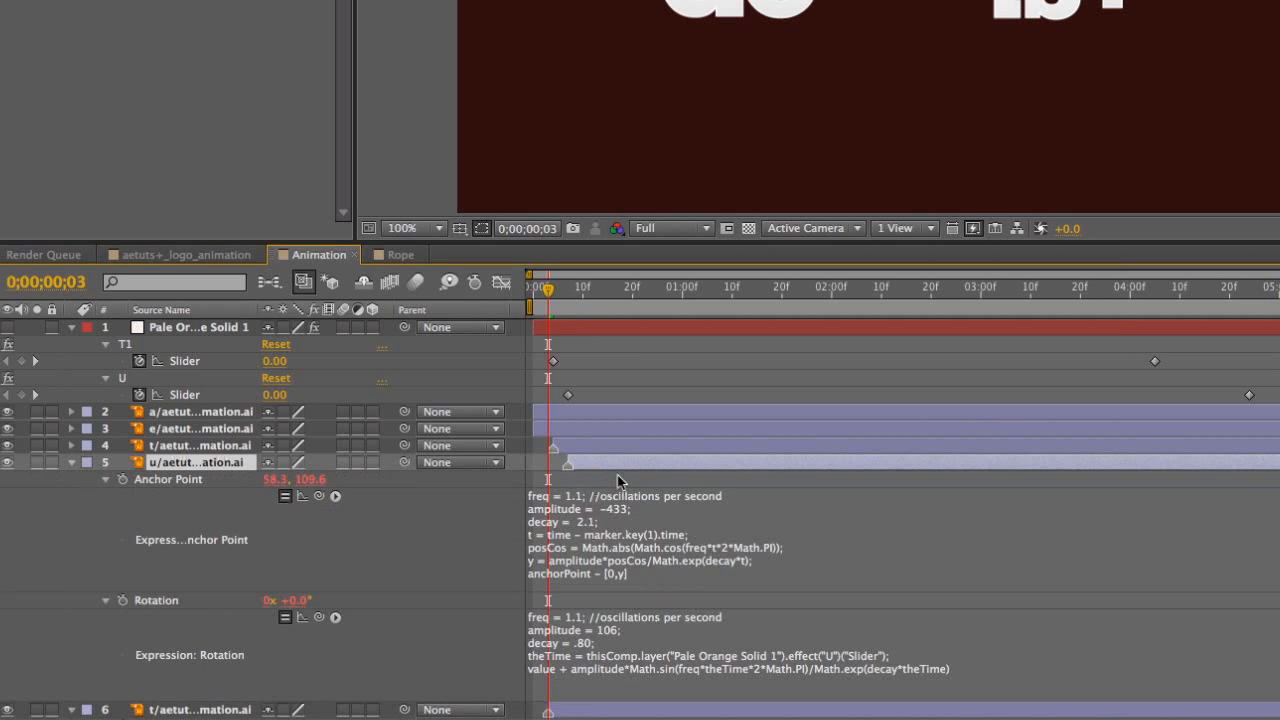
# Copy the u layer's Rotation expression into the second t layer's Rotation expression
pyautogui.click(595, 652)
pyautogui.hotkey('ctrl', 'c')
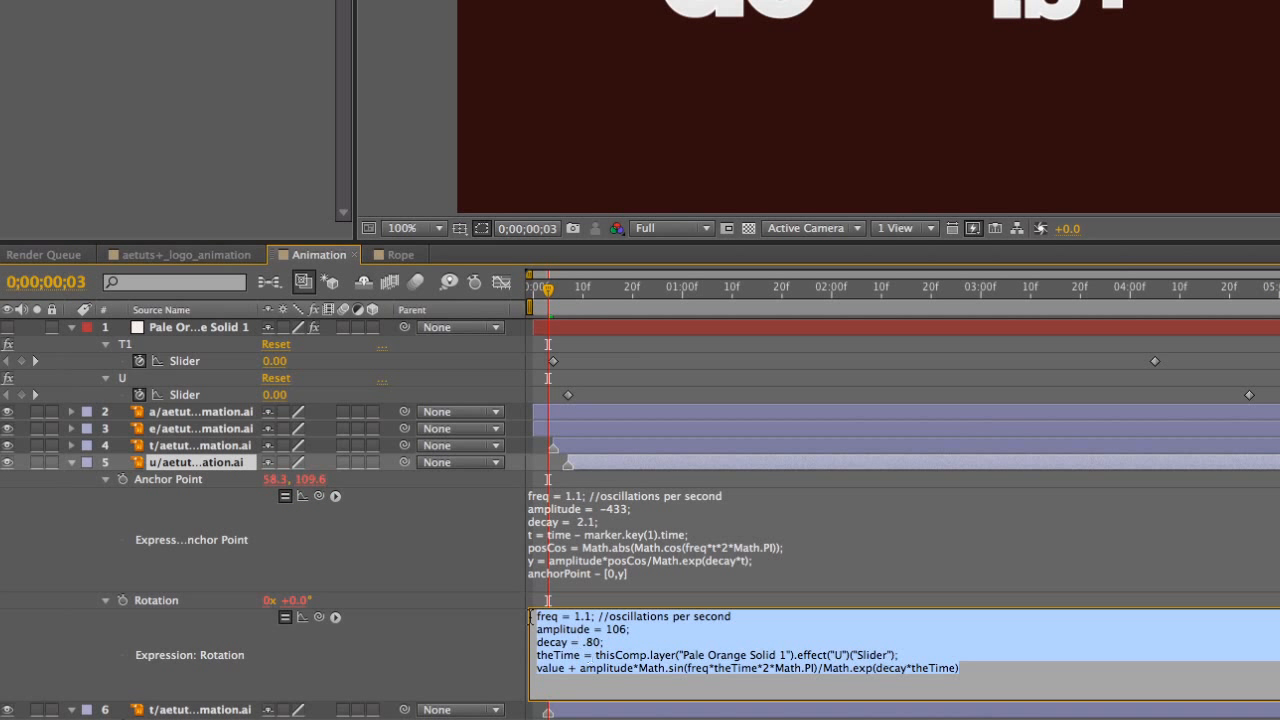
pyautogui.click(418, 542)
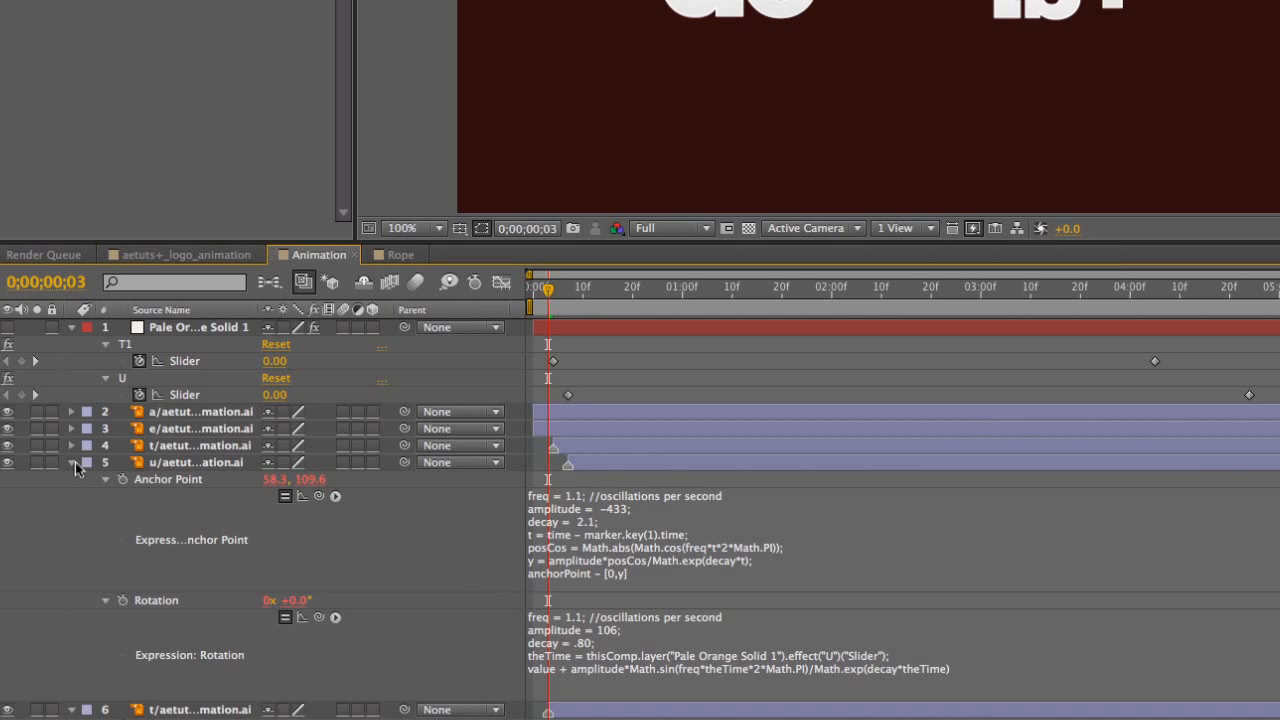
pyautogui.click(75, 462)
pyautogui.click(719, 600)
pyautogui.hotkey('ctrl', 'v')
pyautogui.click(442, 604)
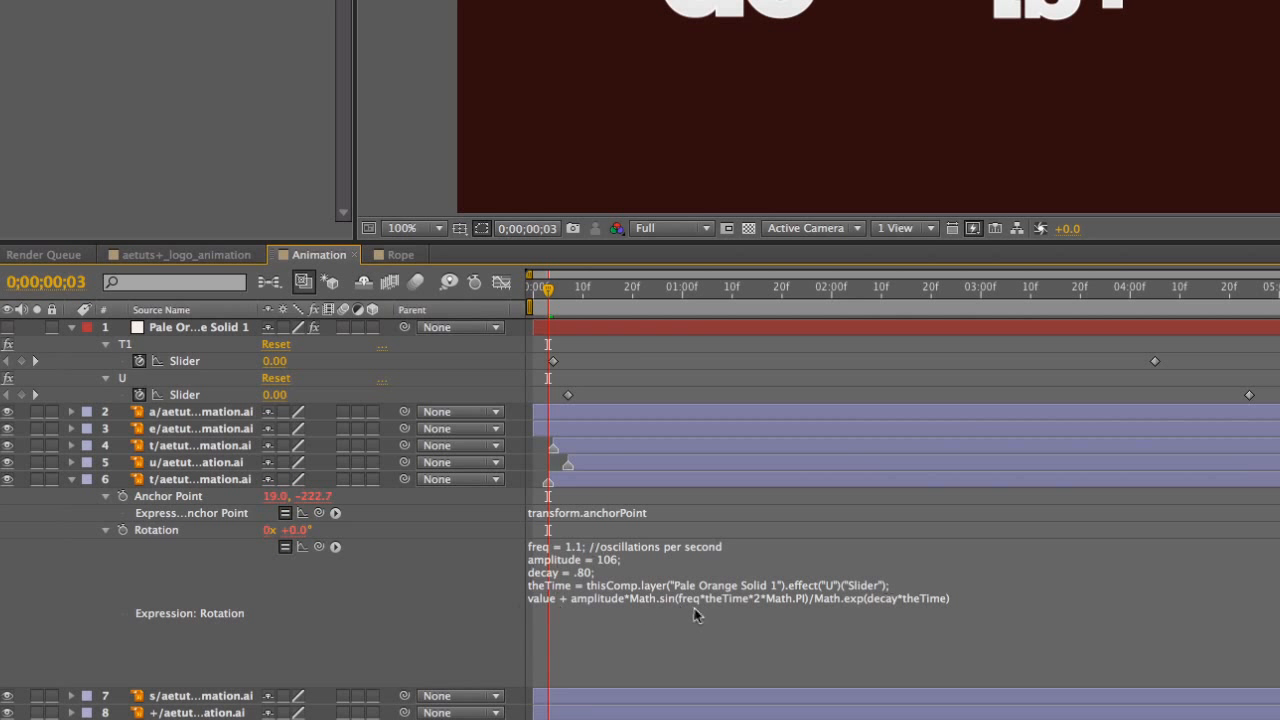
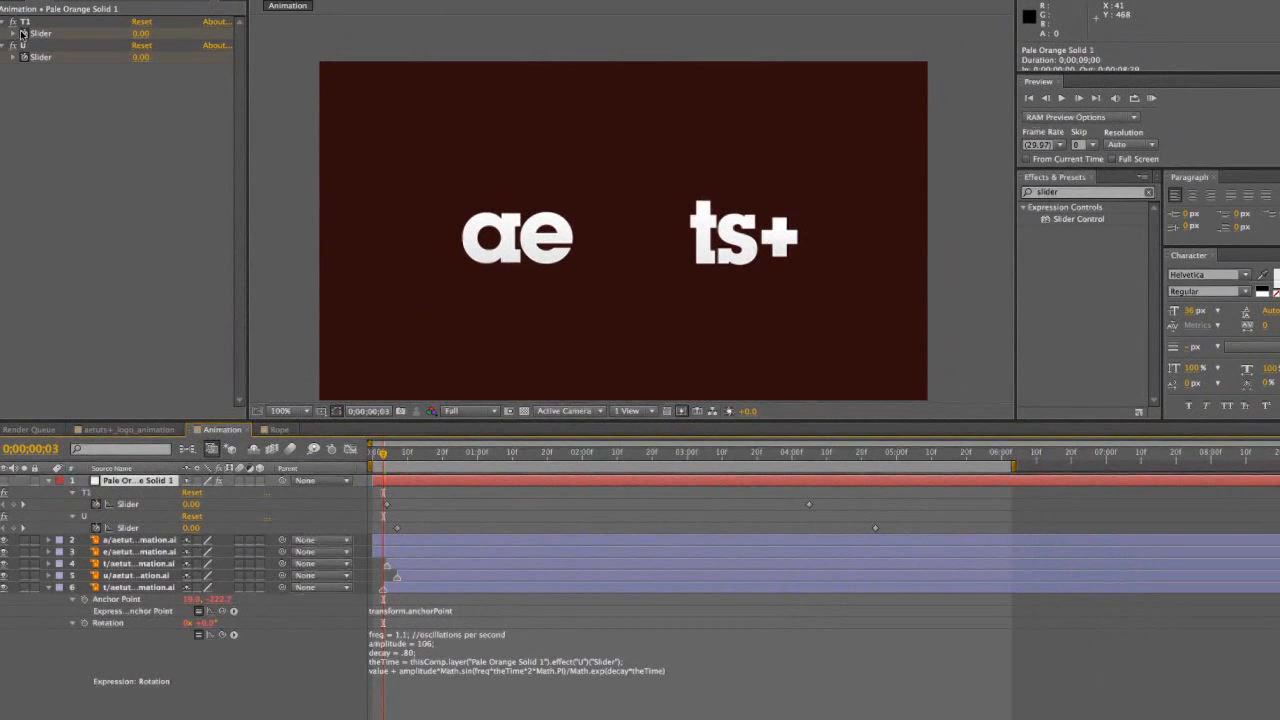
# Duplicate the T1 slider effect as T2 and place it below U in the effect order
pyautogui.click(25, 23)
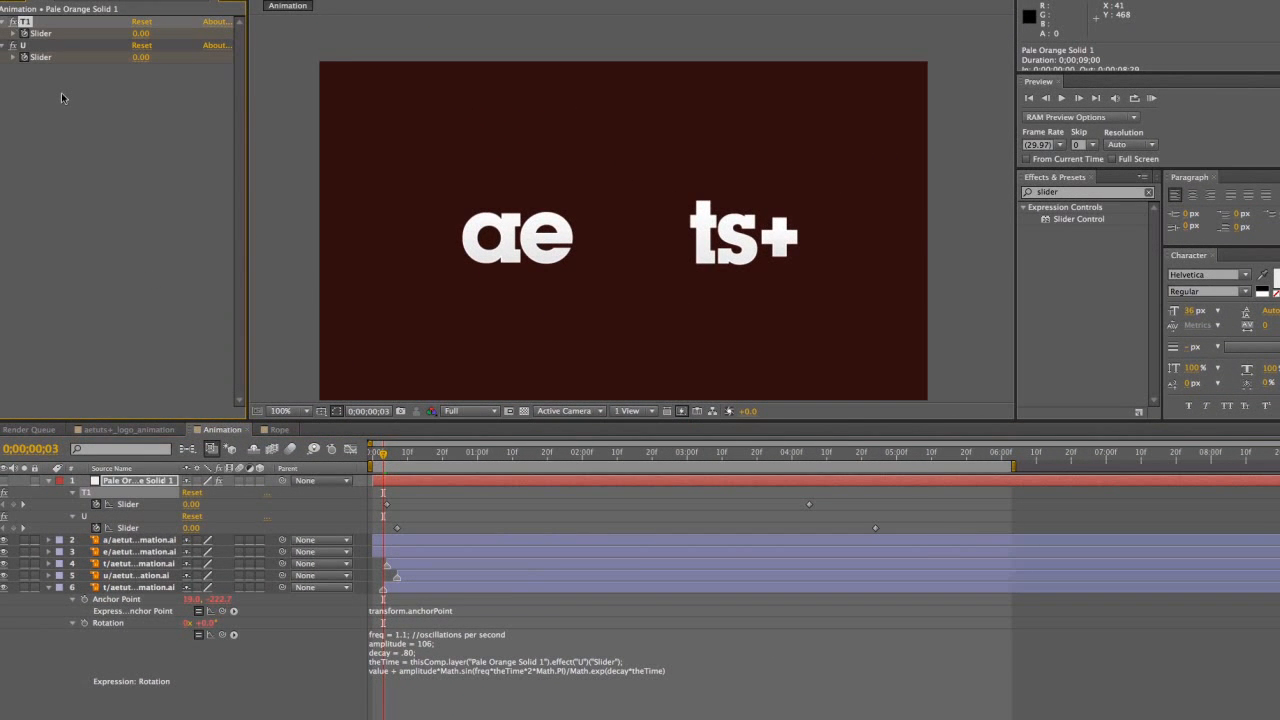
pyautogui.hotkey('ctrl', 'd')
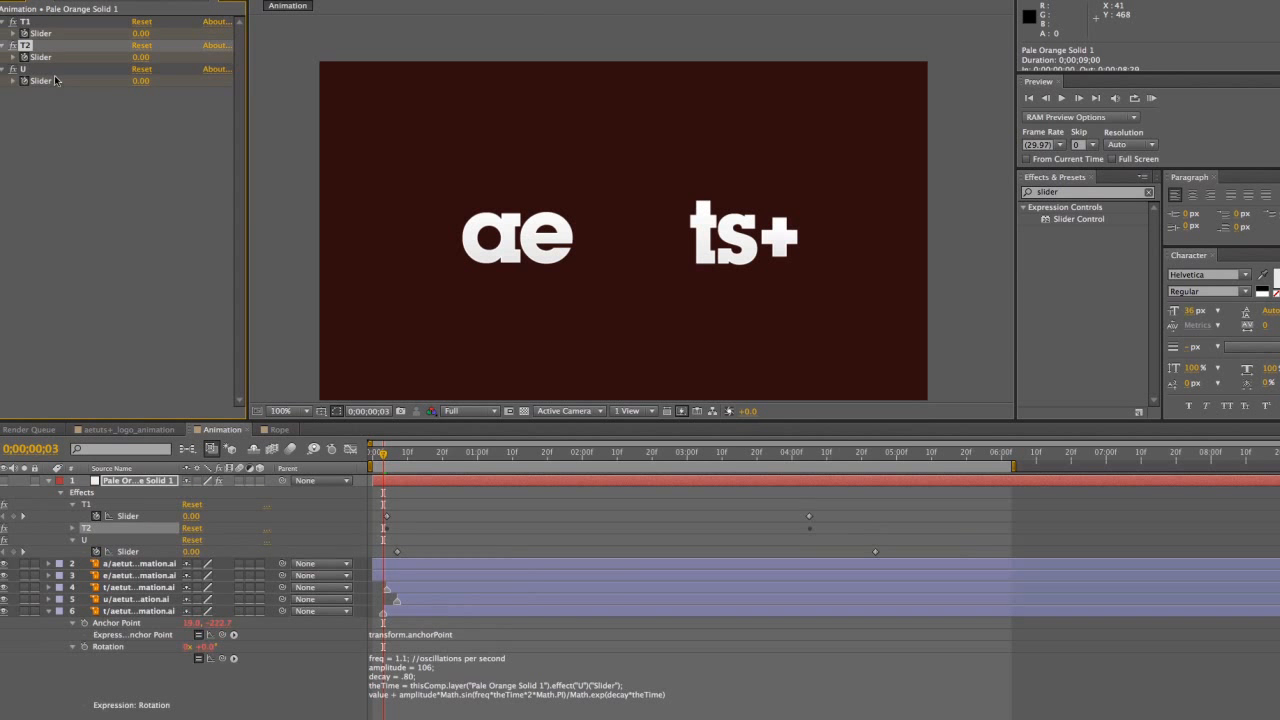
pyautogui.moveTo(25, 47); pyautogui.dragTo(45, 100)
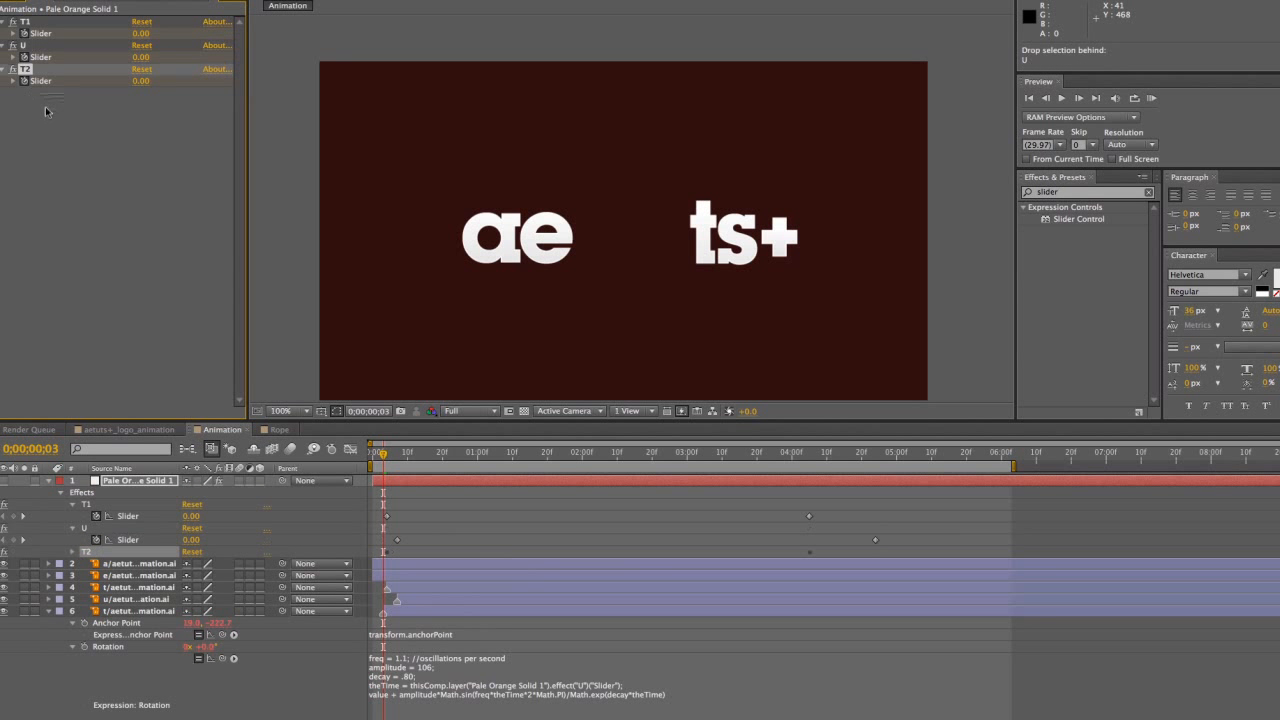
pyautogui.scroll(-1, 366, 571)
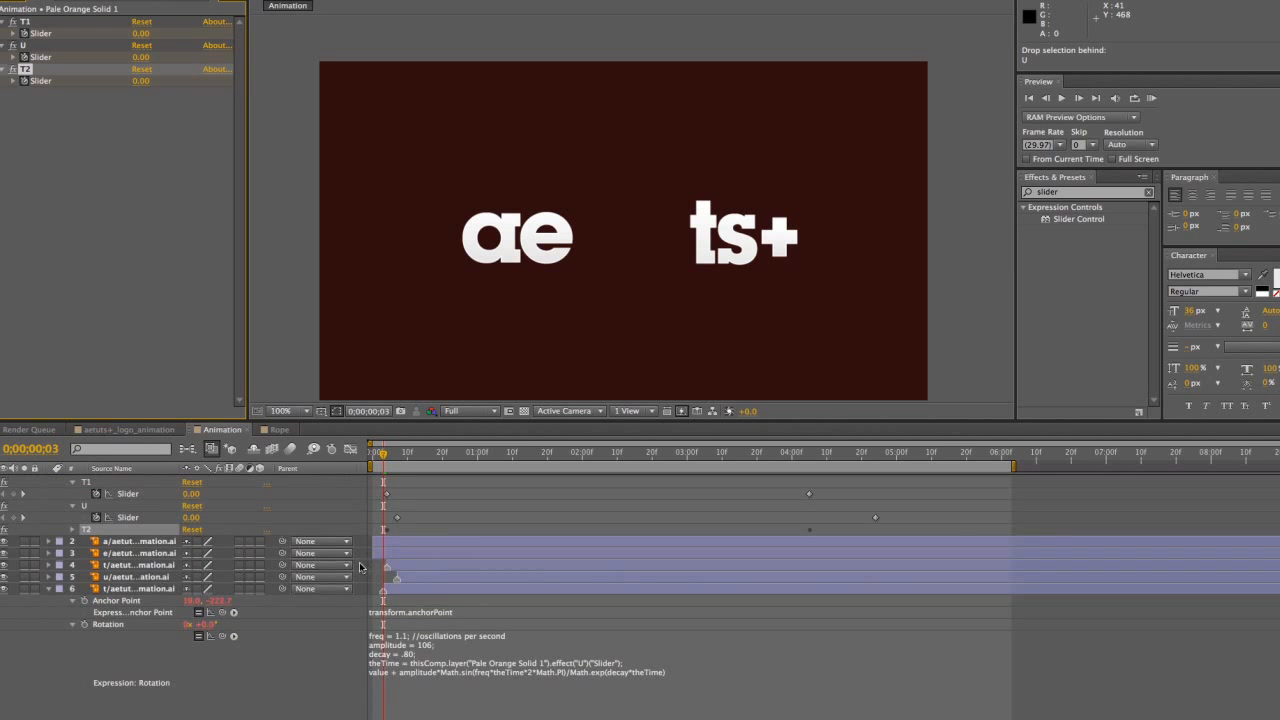
# Link theTime in the second t layer's Rotation expression to the T2 slider and preview the swing
pyautogui.click(446, 634)
pyautogui.click(621, 662)
pyautogui.moveTo(625, 662); pyautogui.dragTo(417, 662)
pyautogui.press('BackSpace')
pyautogui.moveTo(222, 642); pyautogui.dragTo(40, 81)
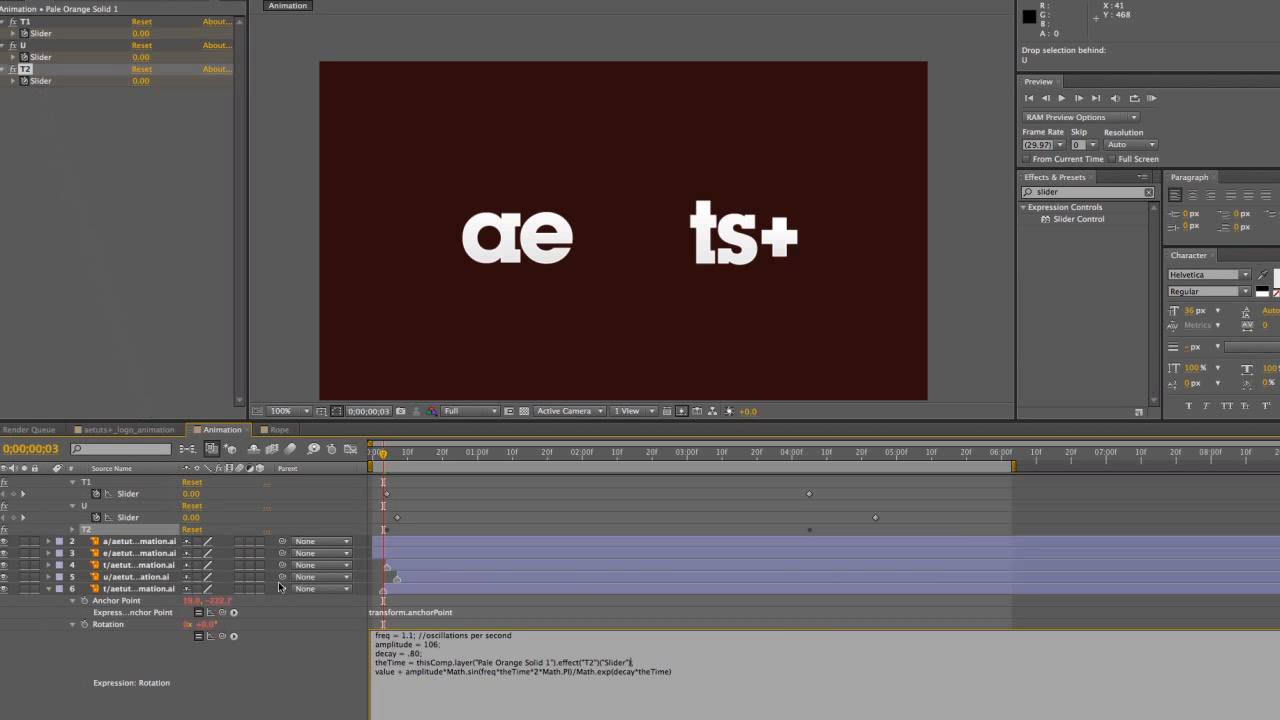
pyautogui.click(299, 648)
pyautogui.press('space')
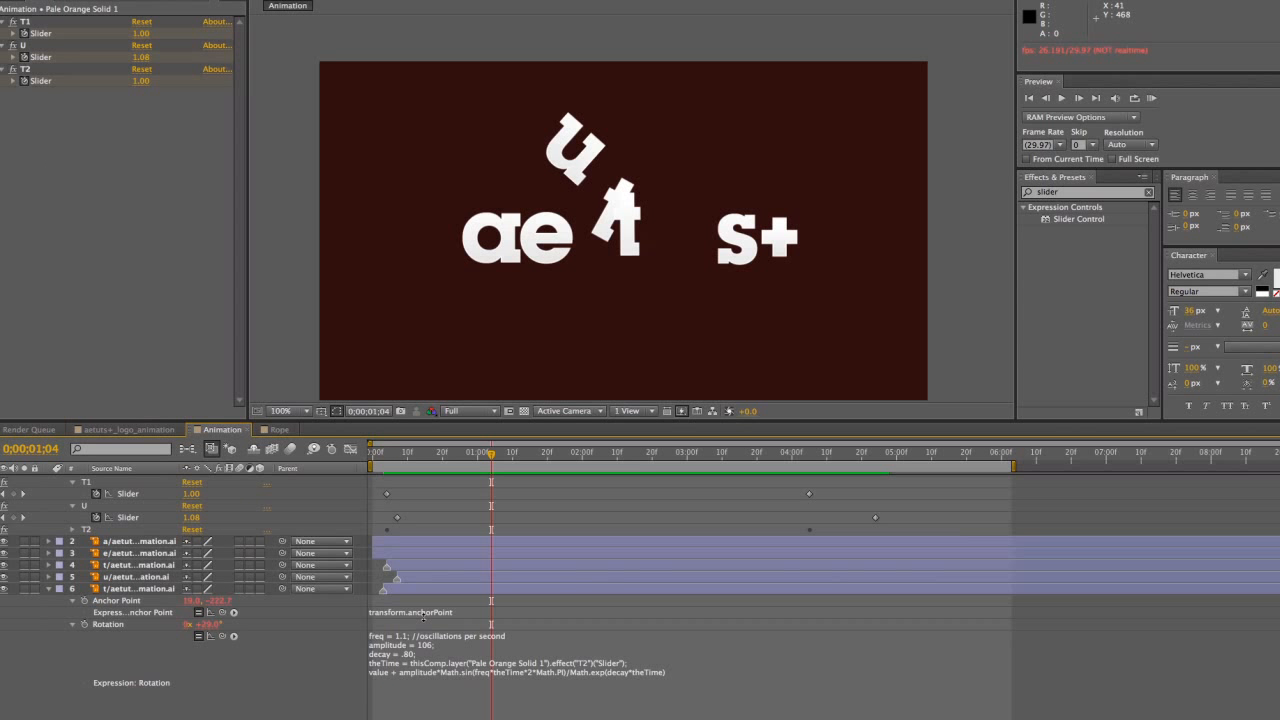
# Set amplitude to -96 in the second t layer's Rotation expression and return the playhead to 0;00;00;03
pyautogui.click(418, 652)
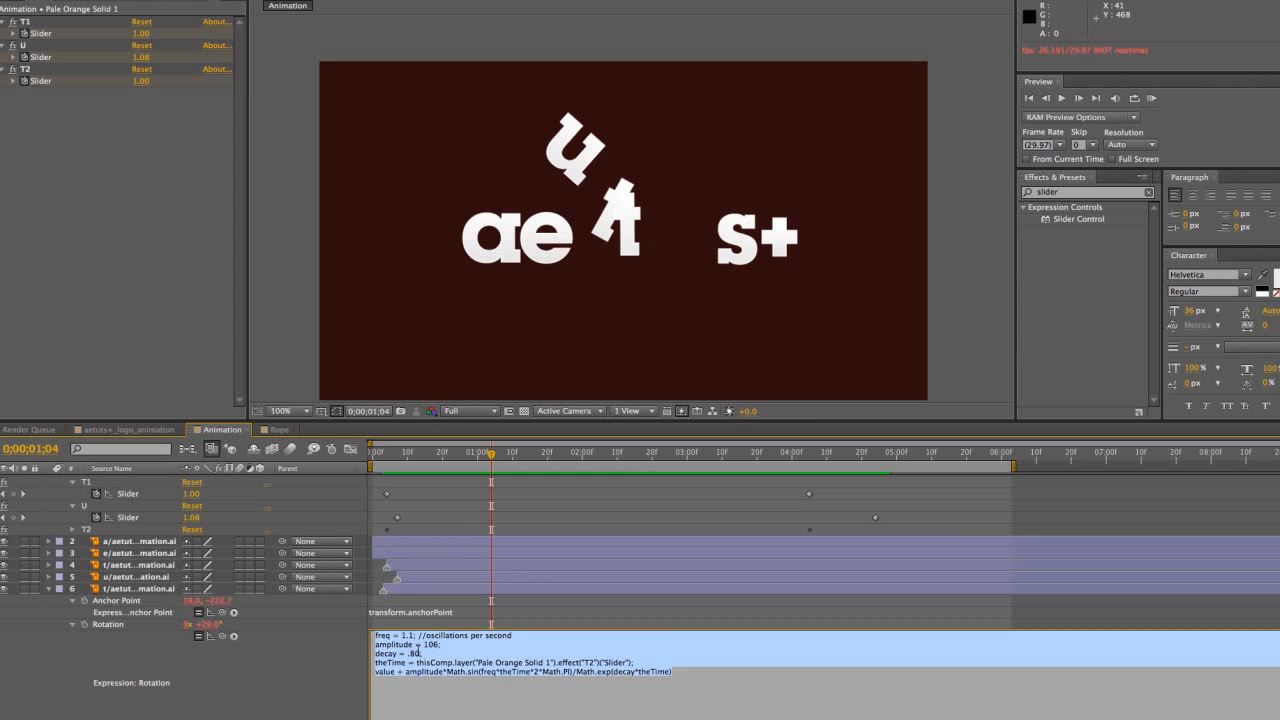
pyautogui.click(423, 645)
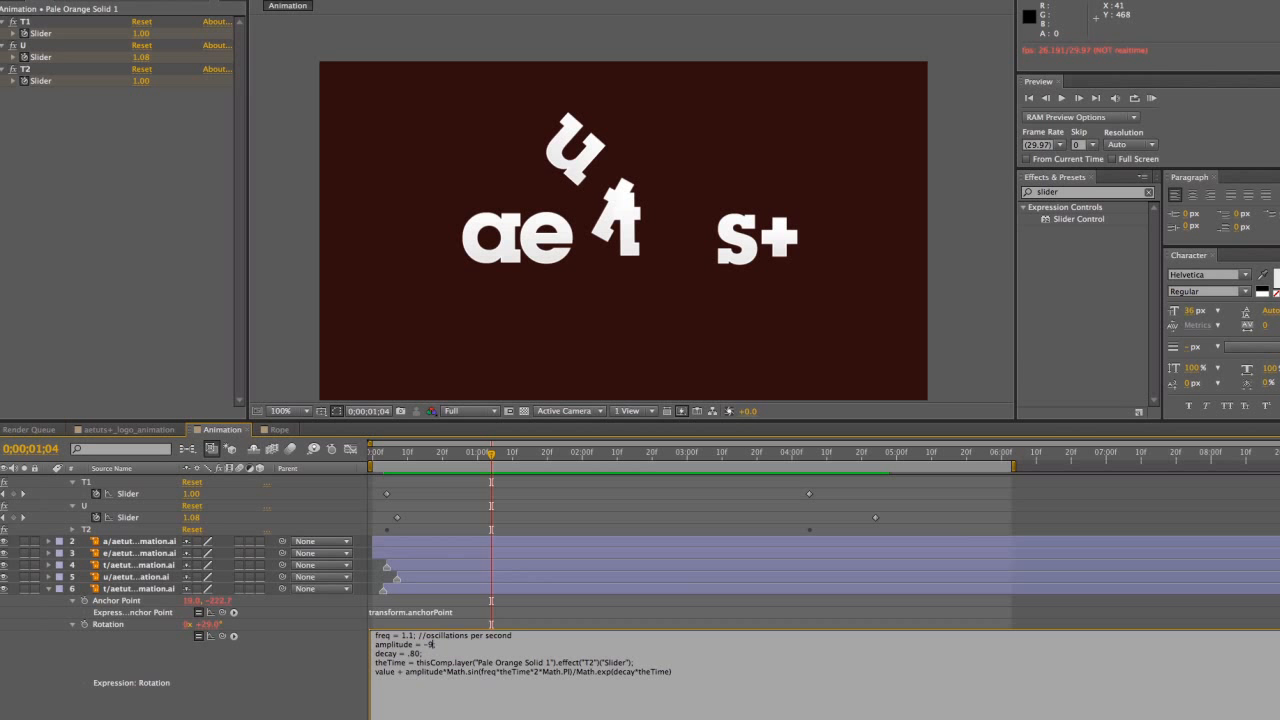
pyautogui.press('KP_Enter')
pyautogui.moveTo(574, 455); pyautogui.dragTo(384, 470)
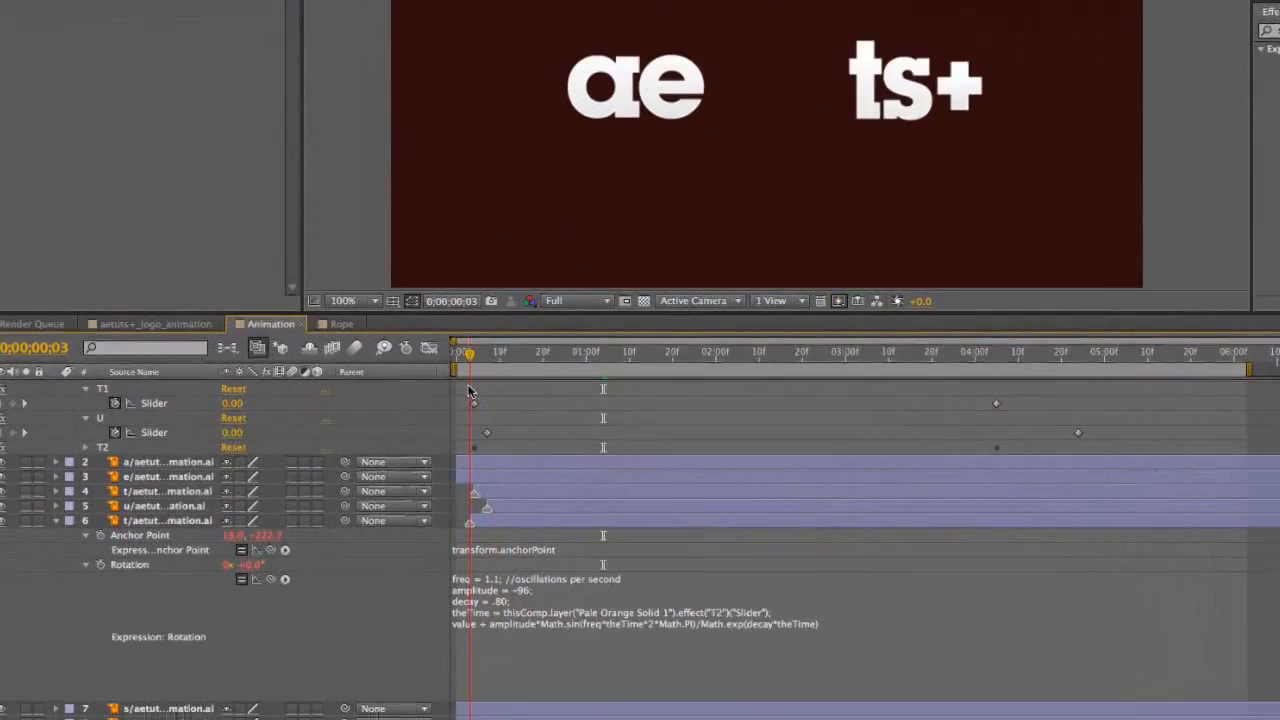
# Copy the u layer's Anchor Point bounce expression into the second t layer's Anchor Point expression
pyautogui.click(417, 612)
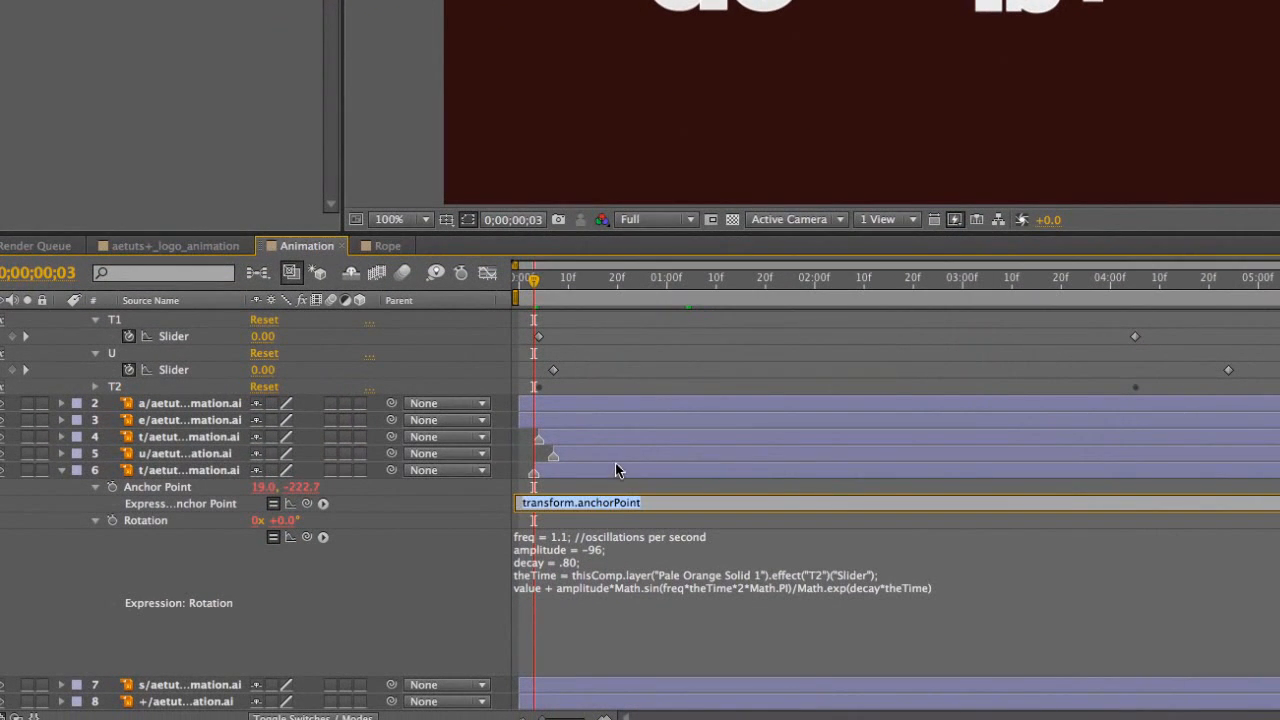
pyautogui.click(615, 470)
pyautogui.click(615, 455)
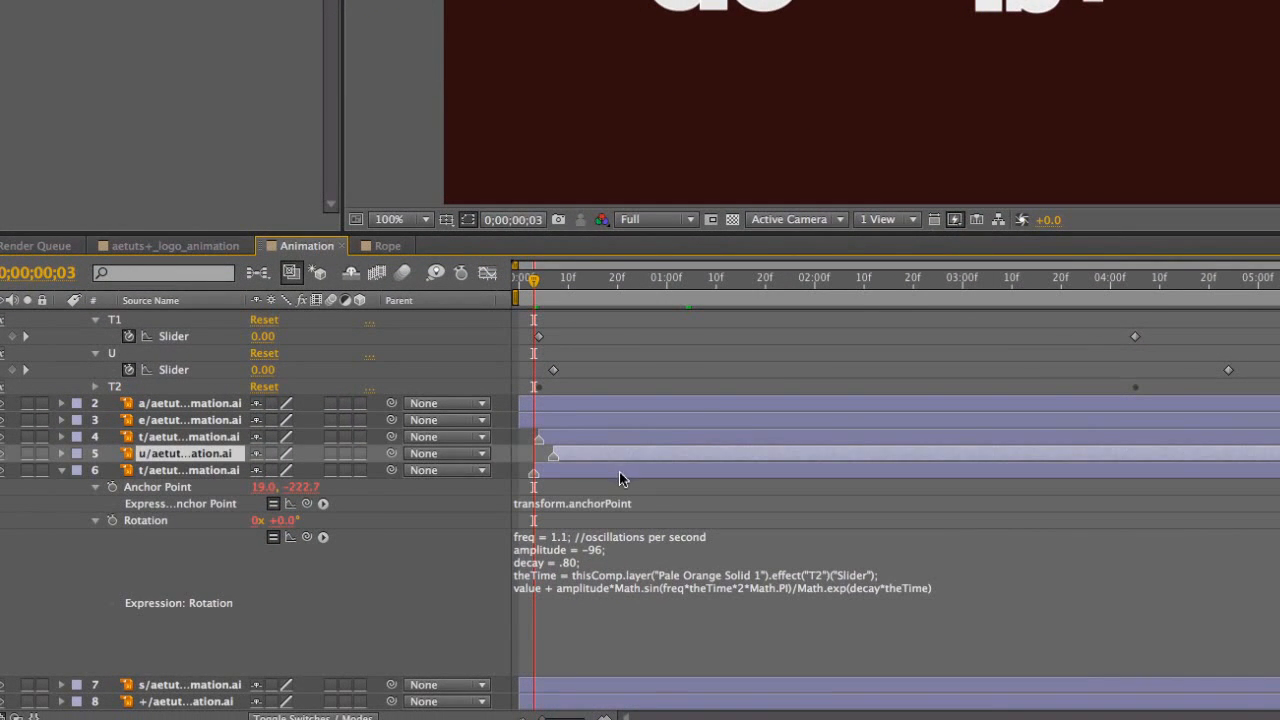
pyautogui.press('a')
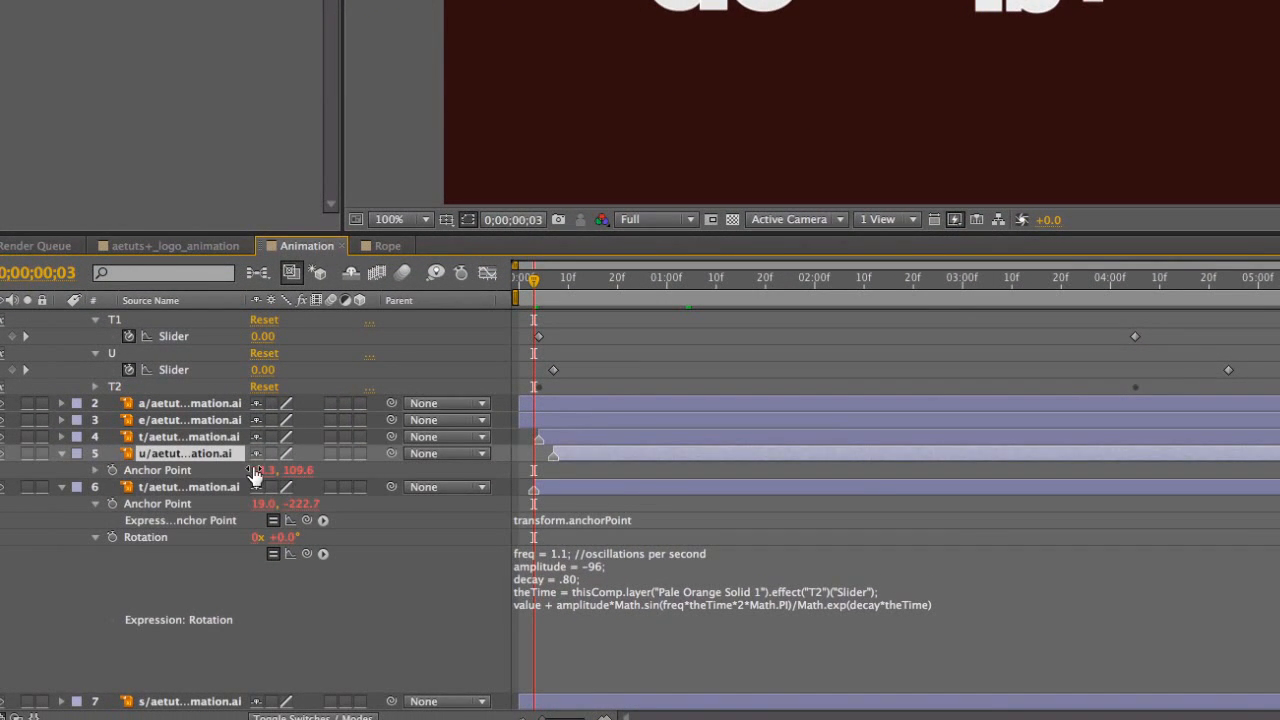
pyautogui.click(95, 471)
pyautogui.click(557, 511)
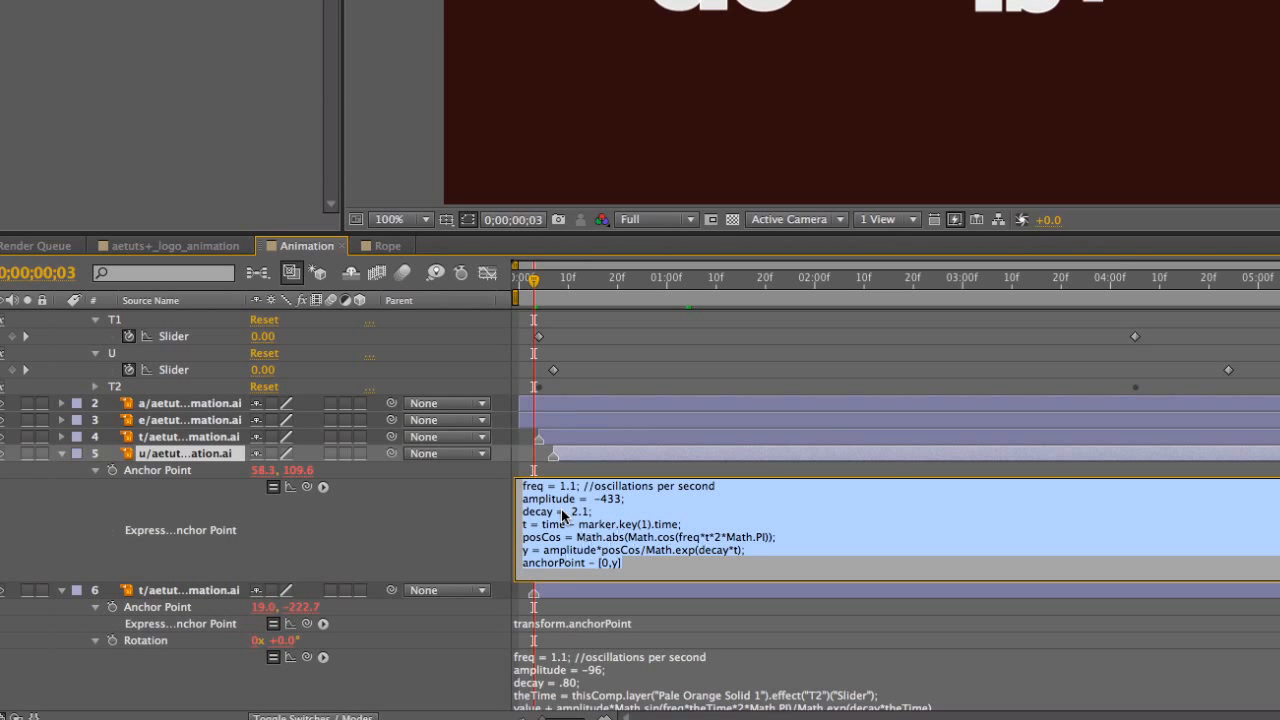
pyautogui.click(448, 513)
pyautogui.scroll(-3, 440, 540)
pyautogui.click(541, 541)
pyautogui.write('freq = 1.1; //oscillations per second amplitude = -433; decay = 2.1; t = time - marker.key(1).time; posCos = Math.abs(Math.cos(freq*t*2*Math.PI)); y = amplitude*posCos/Math.exp(decay*t); anchorPoint = [0,y]')
pyautogui.click(445, 555)
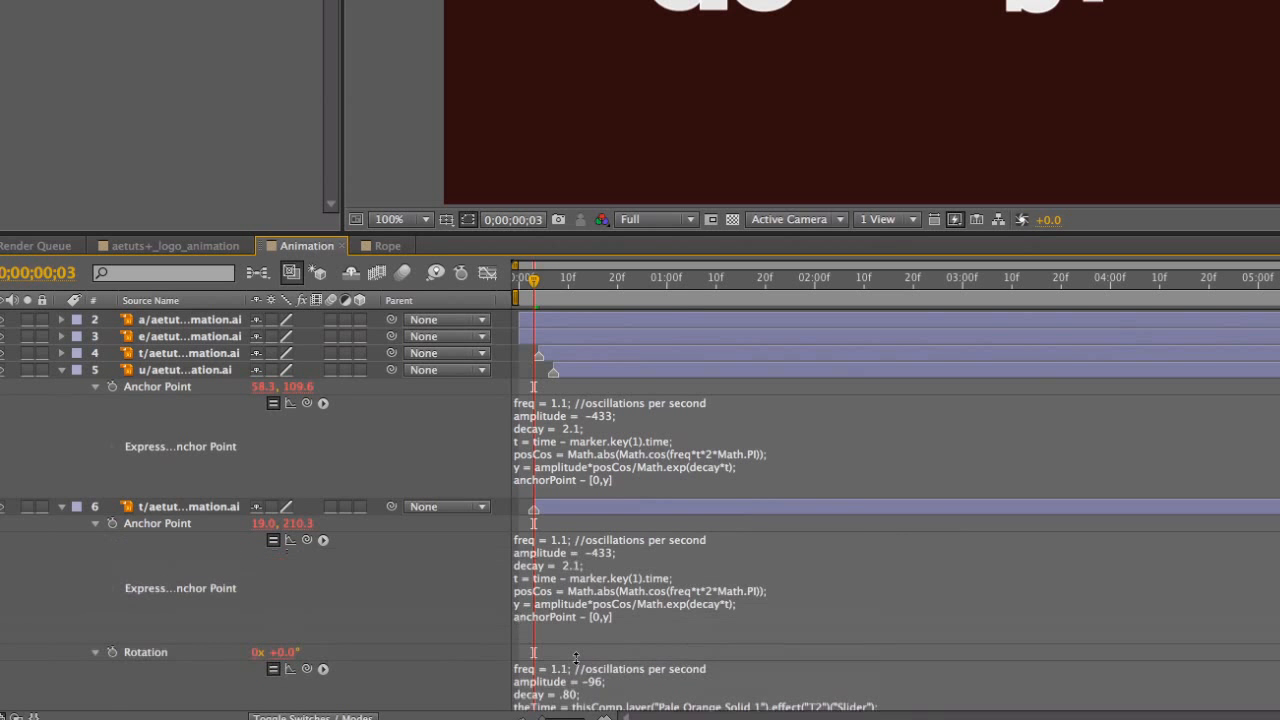
# Set freq to 1.02, amplitude to -213 and decay to 1.7 in the second t layer's Anchor Point expression, and preview
pyautogui.scroll(-5, 575, 450)
pyautogui.click(575, 380)
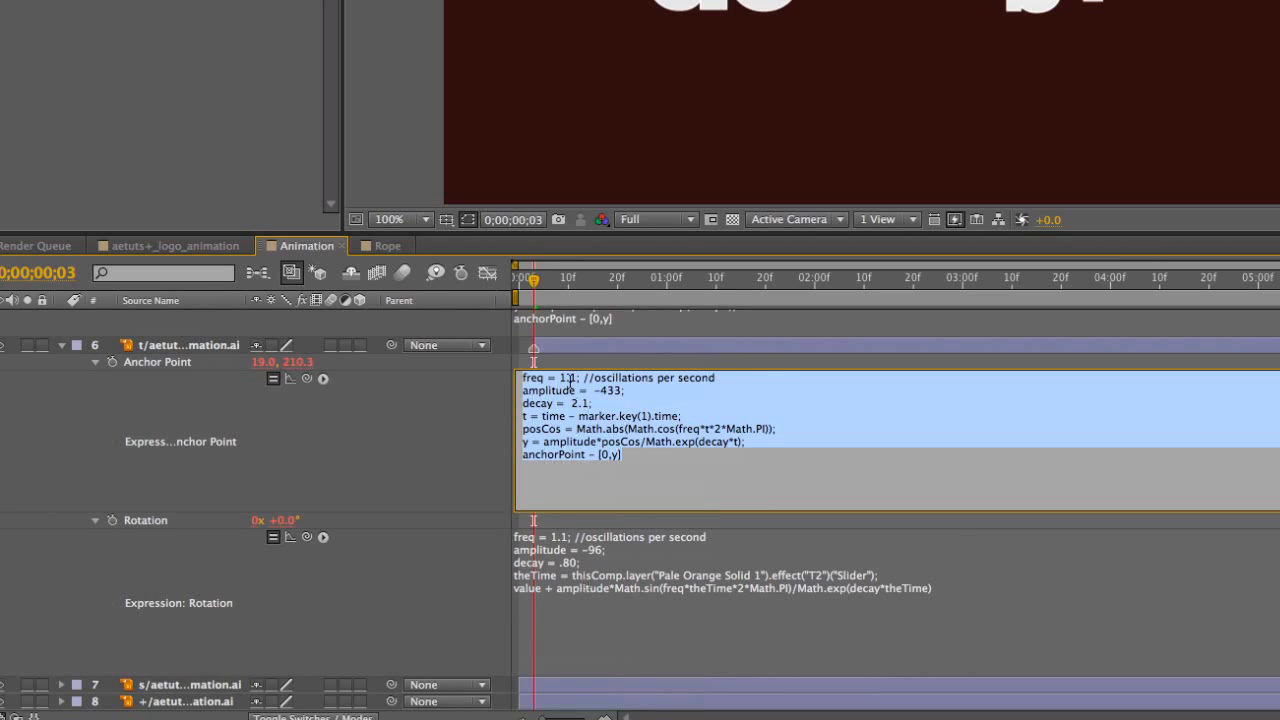
pyautogui.click(565, 378)
pyautogui.press('BackSpace')
pyautogui.press('BackSpace')
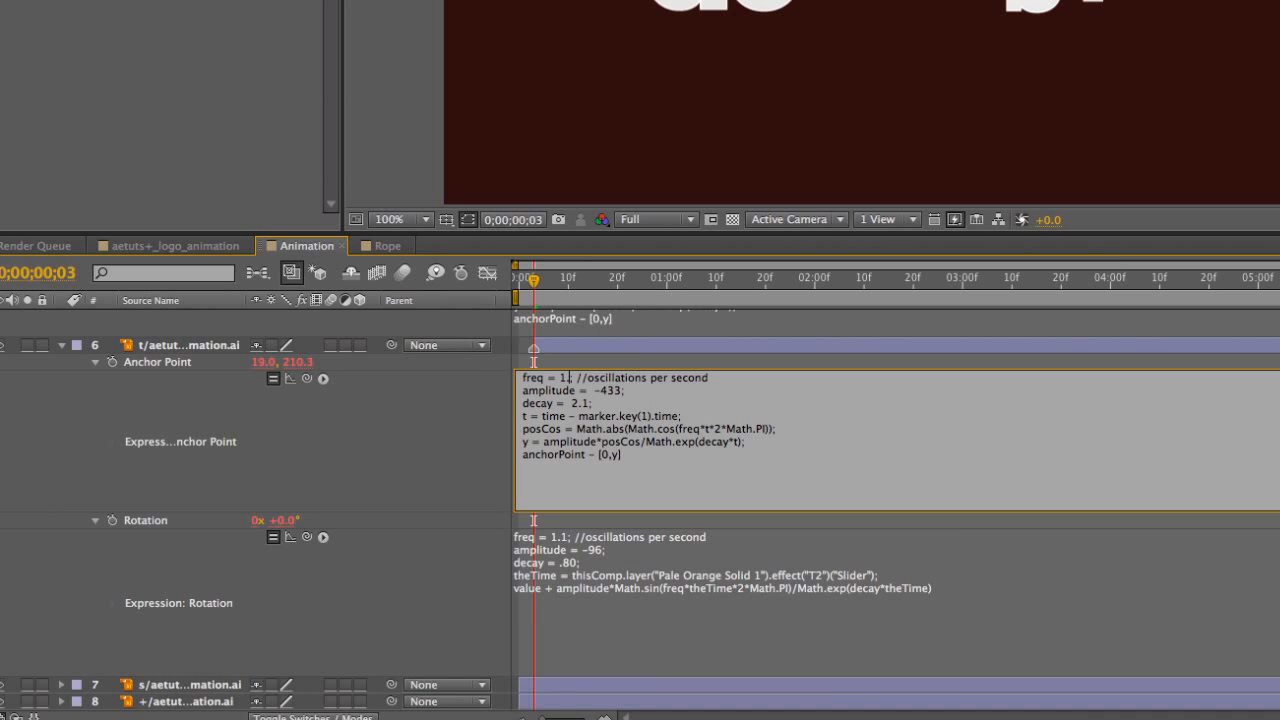
pyautogui.write('.02')
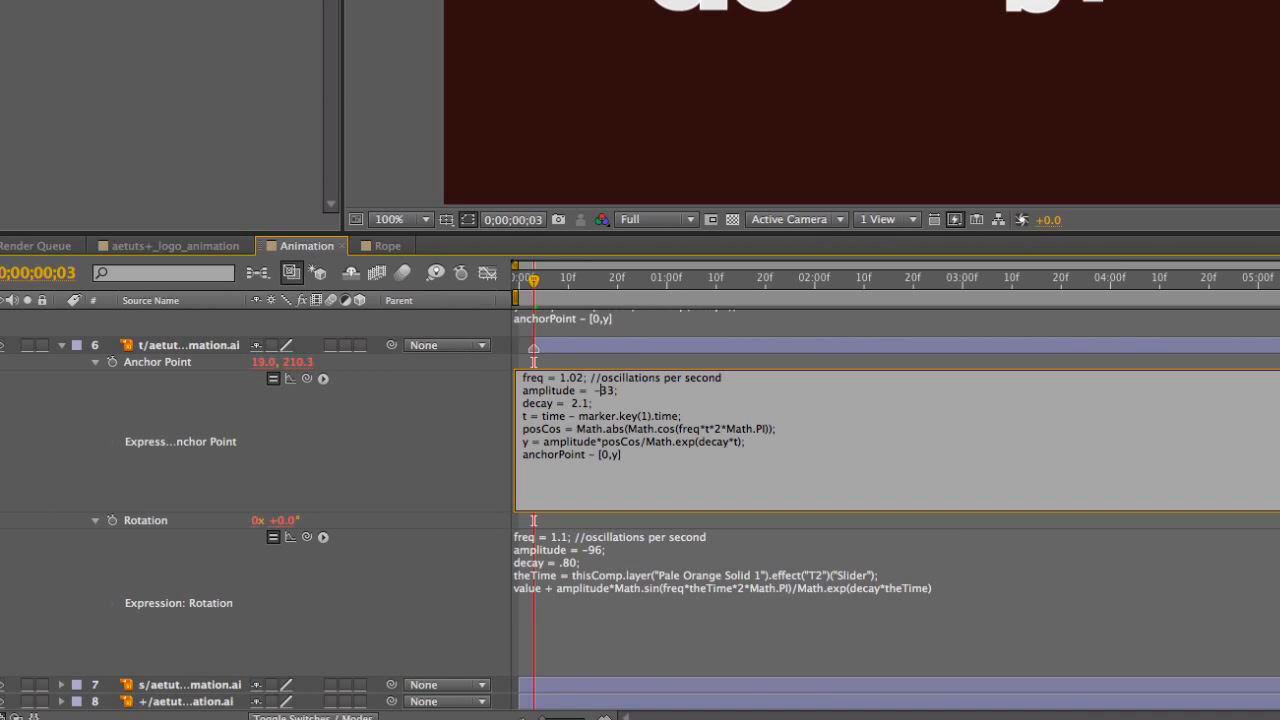
pyautogui.write('2')
pyautogui.press('BackSpace')
pyautogui.write('7')
pyautogui.press('KP_Enter')
pyautogui.press('KP_0')
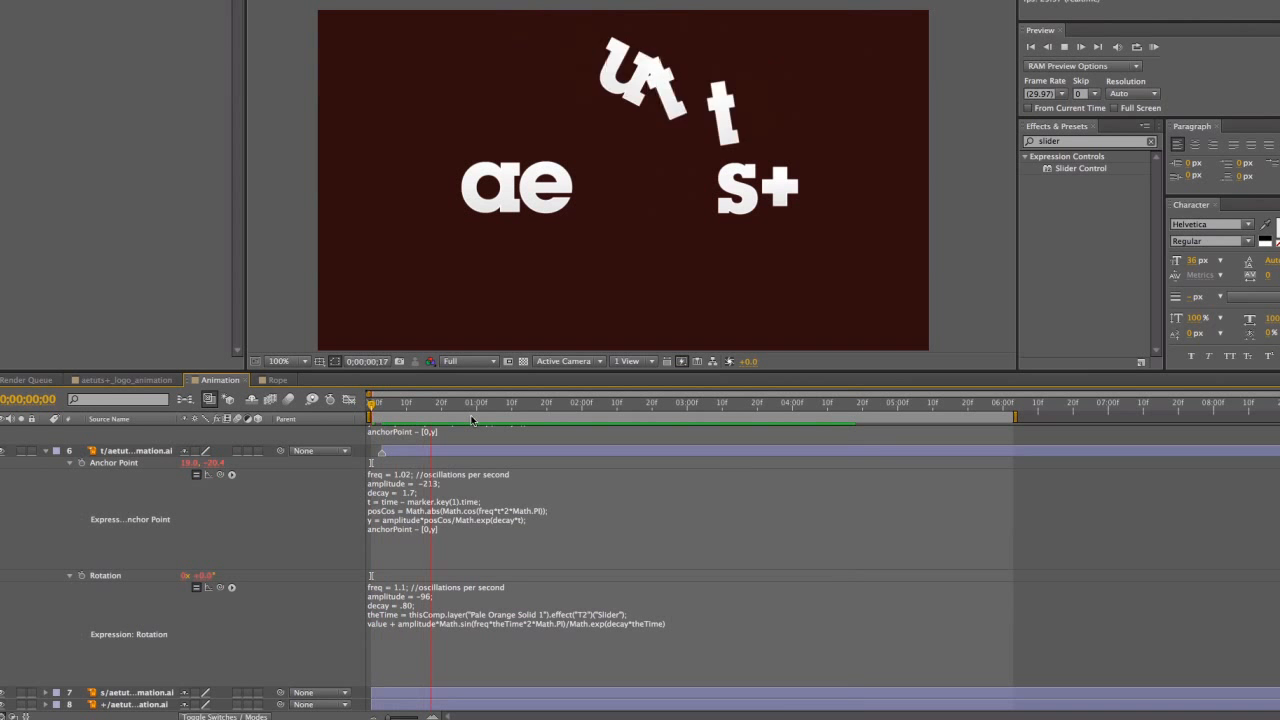
# Shift both T2 slider keyframes two frames earlier, with the second one at 0;00;04;03, and preview the animation
pyautogui.click(379, 413)
pyautogui.moveTo(379, 413)
pyautogui.mouseDown()
pyautogui.moveTo(407, 413)
pyautogui.moveTo(381, 415)
pyautogui.mouseUp()
pyautogui.scroll(1, 431, 466)
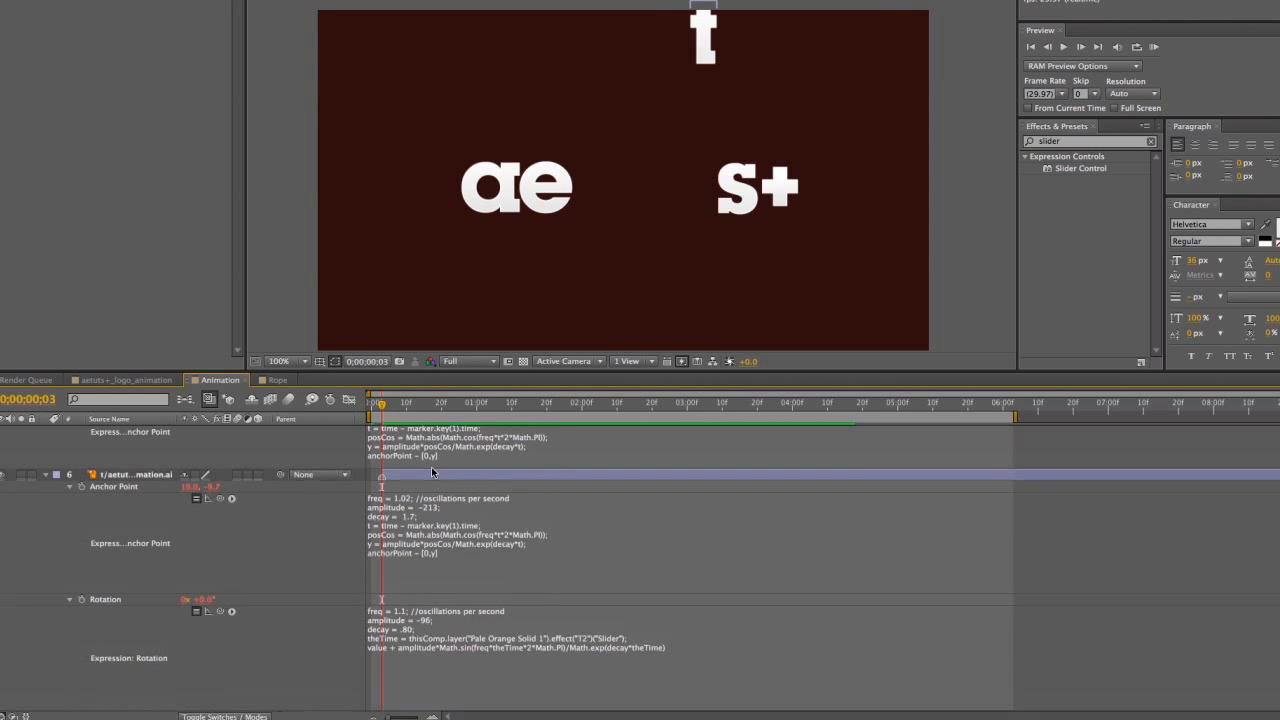
pyautogui.scroll(7, 431, 466)
pyautogui.click(70, 493)
pyautogui.moveTo(374, 499); pyautogui.dragTo(908, 512)
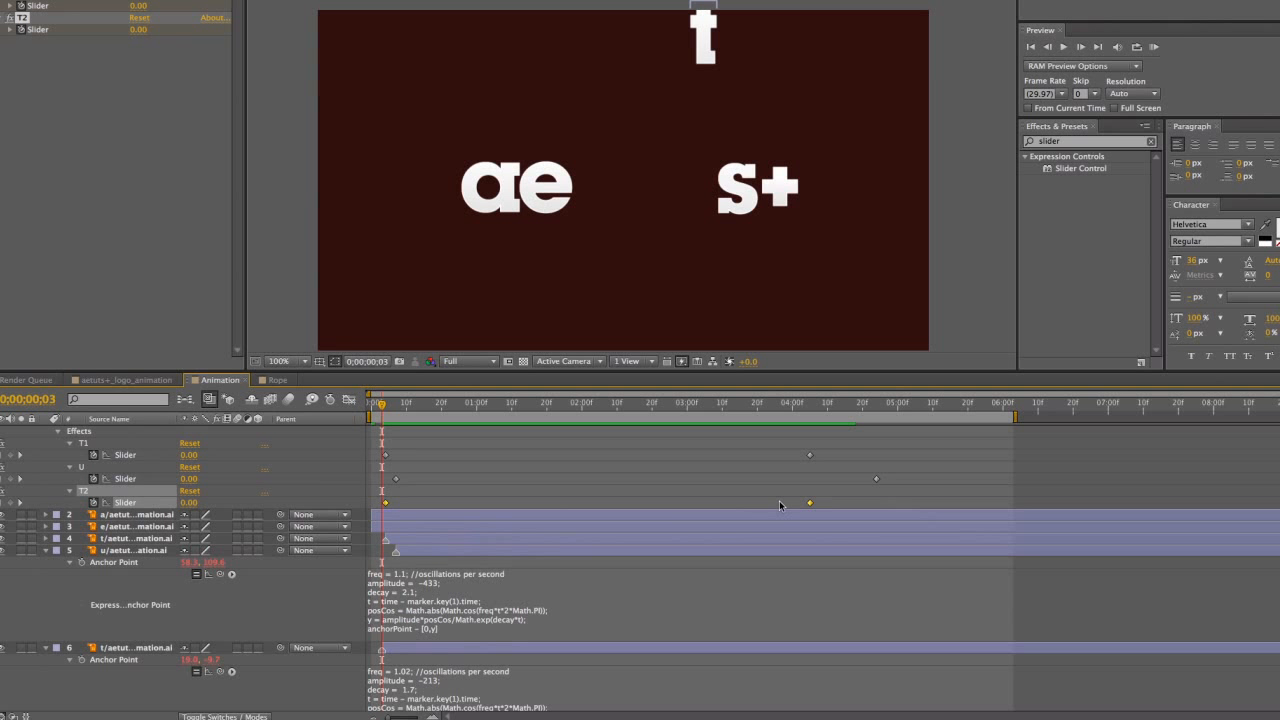
pyautogui.moveTo(808, 503); pyautogui.dragTo(802, 504)
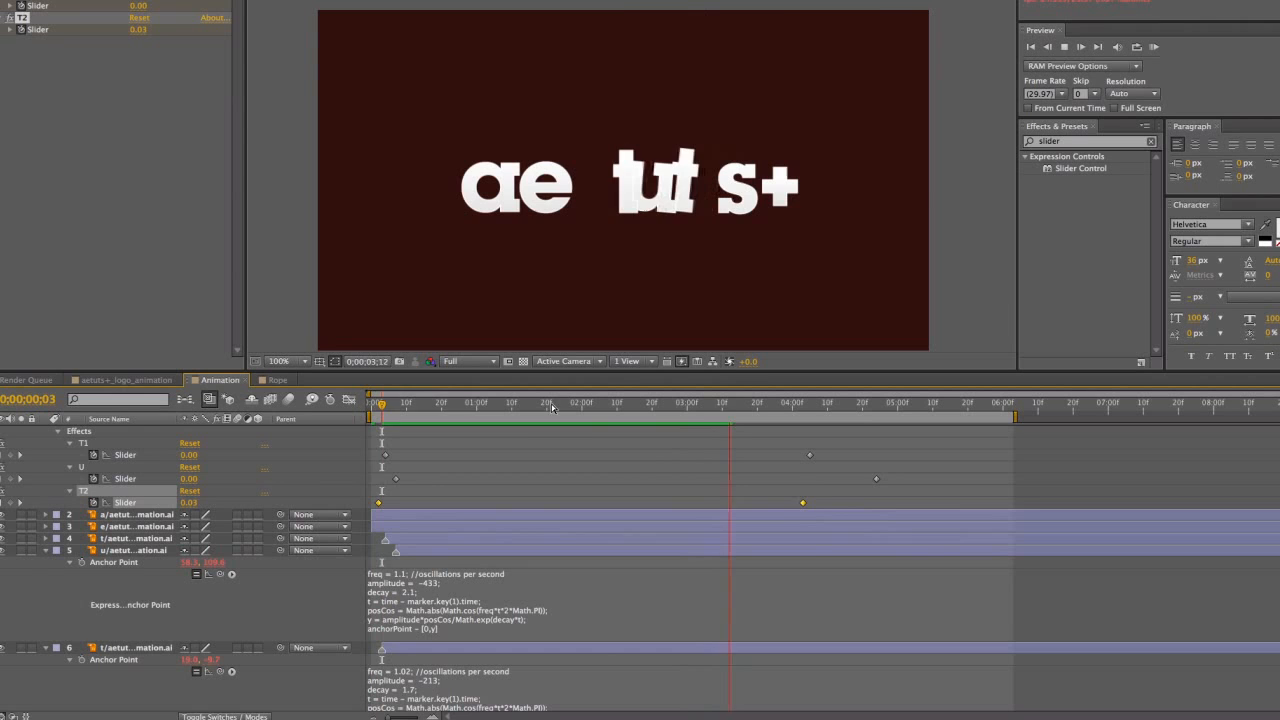
pyautogui.press('space')
# Set the T2 slider's second keyframe to 9.05, move it to about 0;00;04;17, and compare it with the T1 and U end keyframes
pyautogui.moveTo(379, 408); pyautogui.dragTo(382, 410)
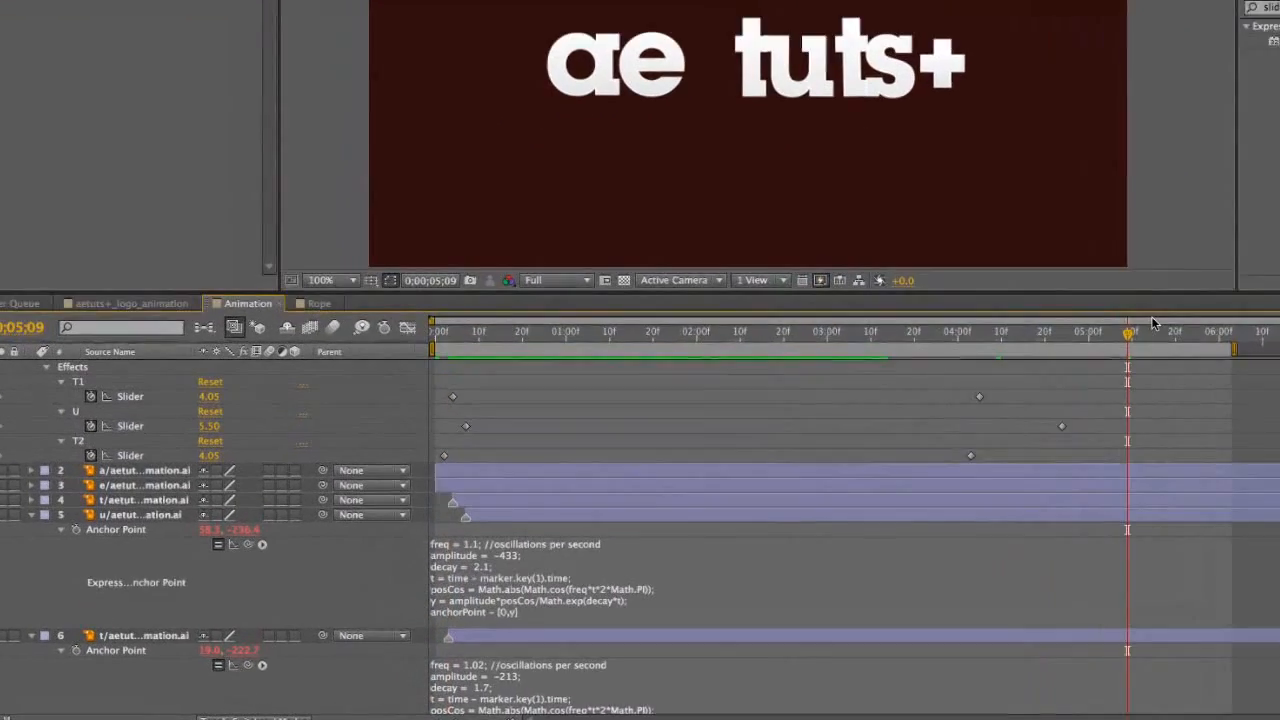
pyautogui.moveTo(1256, 290); pyautogui.dragTo(1095, 300)
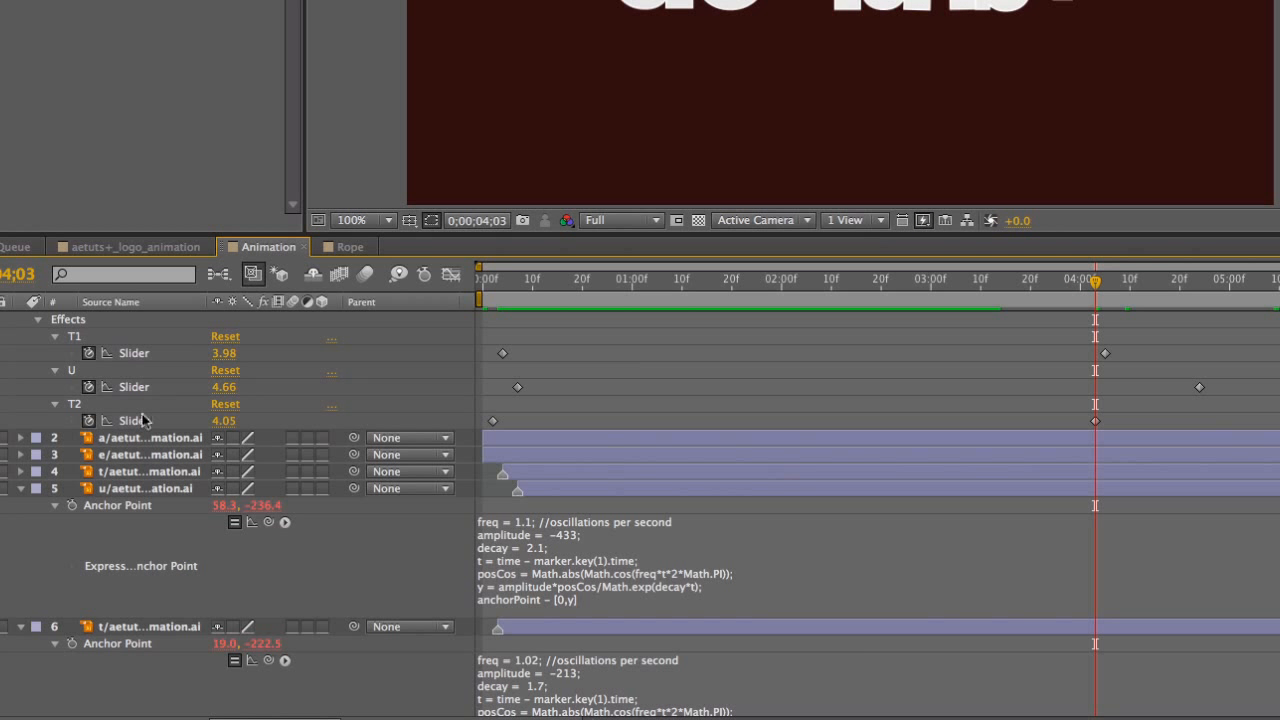
pyautogui.moveTo(212, 423); pyautogui.dragTo(225, 421)
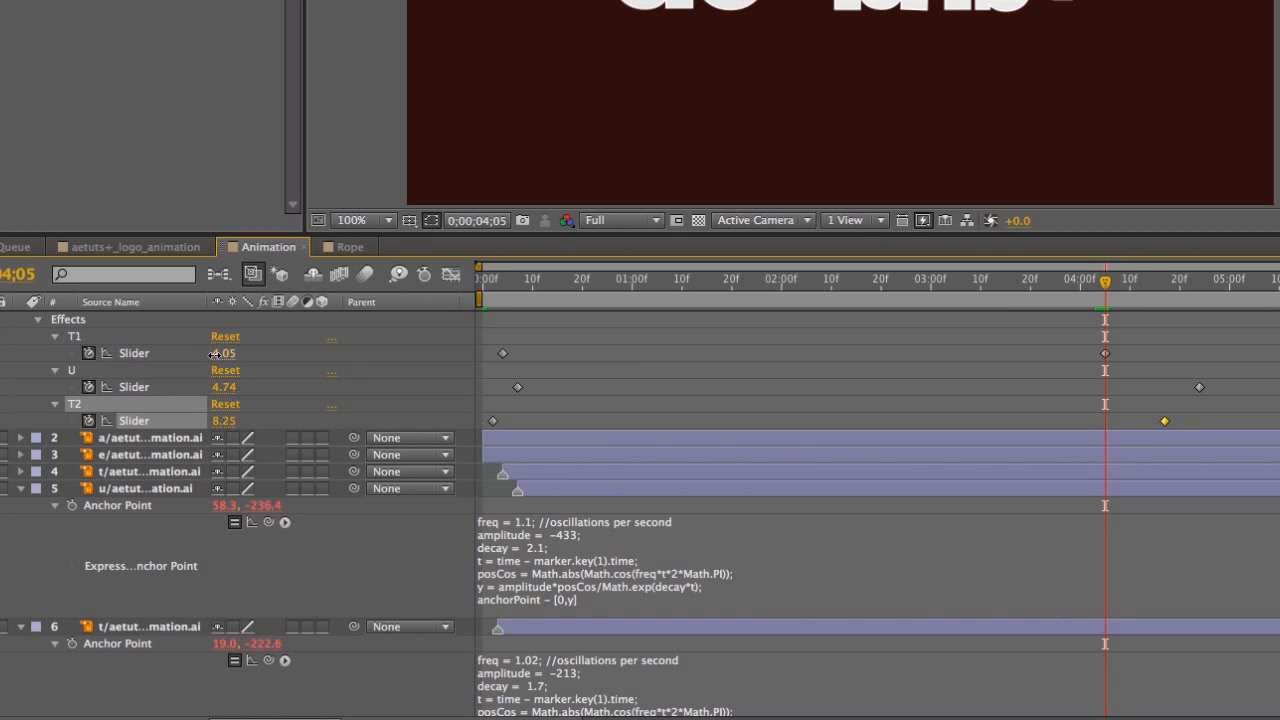
pyautogui.moveTo(215, 354)
pyautogui.mouseDown()
pyautogui.moveTo(245, 354)
pyautogui.moveTo(205, 354)
pyautogui.mouseUp()
pyautogui.click(1177, 281)
pyautogui.moveTo(1179, 283); pyautogui.dragTo(1200, 281)
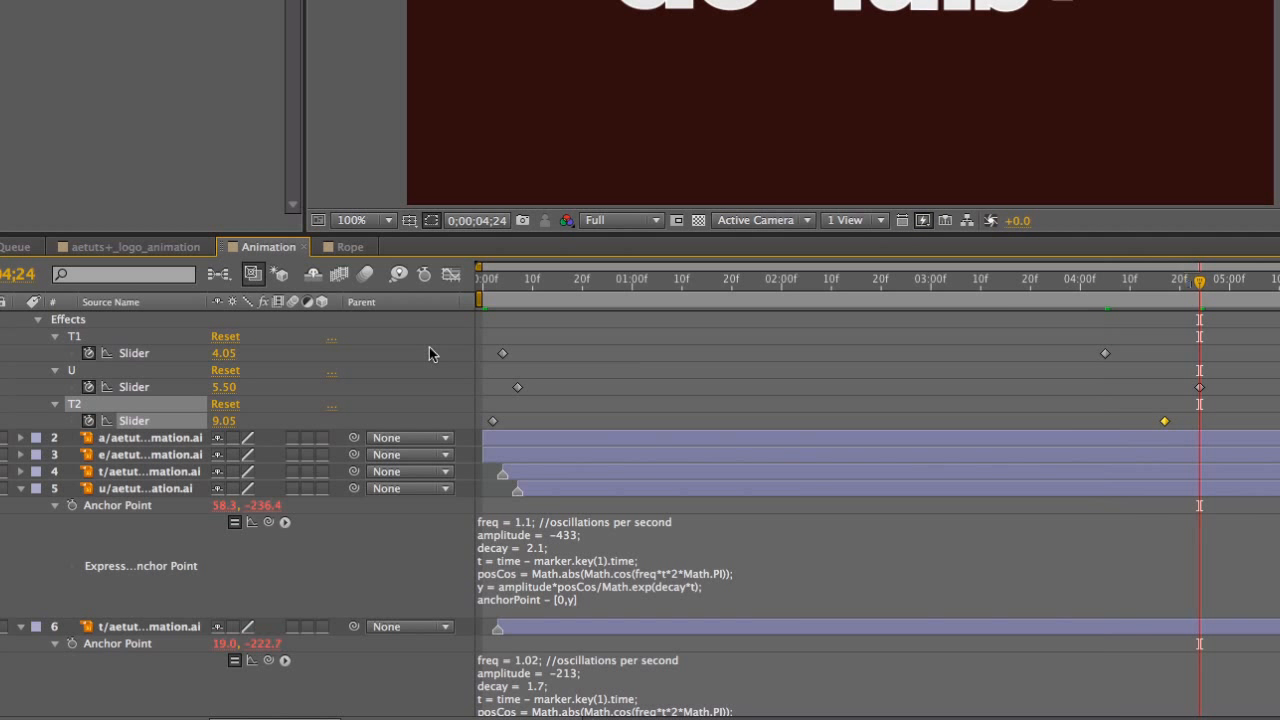
# Set the U slider's end keyframe at 0;00;04;24 to 7.00 and scrub the animation to check the swing
pyautogui.moveTo(222, 388)
pyautogui.mouseDown()
pyautogui.moveTo(250, 389)
pyautogui.moveTo(229, 390)
pyautogui.mouseUp()
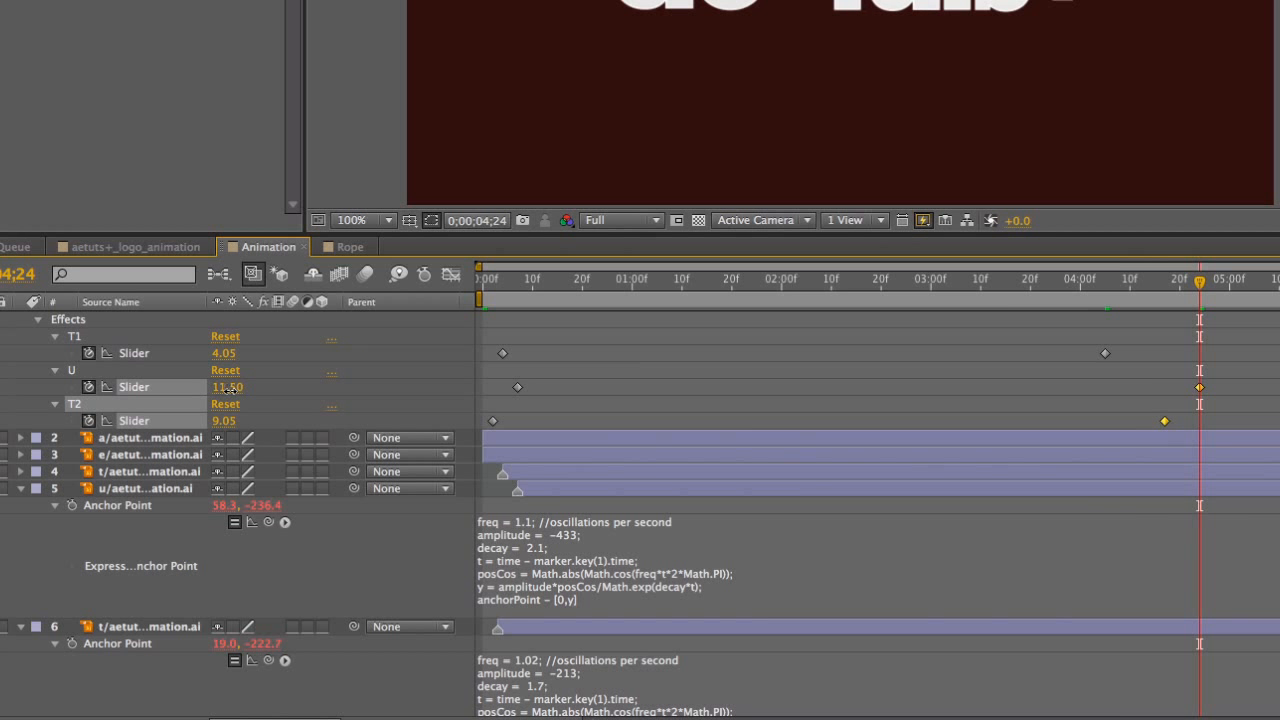
pyautogui.moveTo(229, 390); pyautogui.dragTo(225, 390)
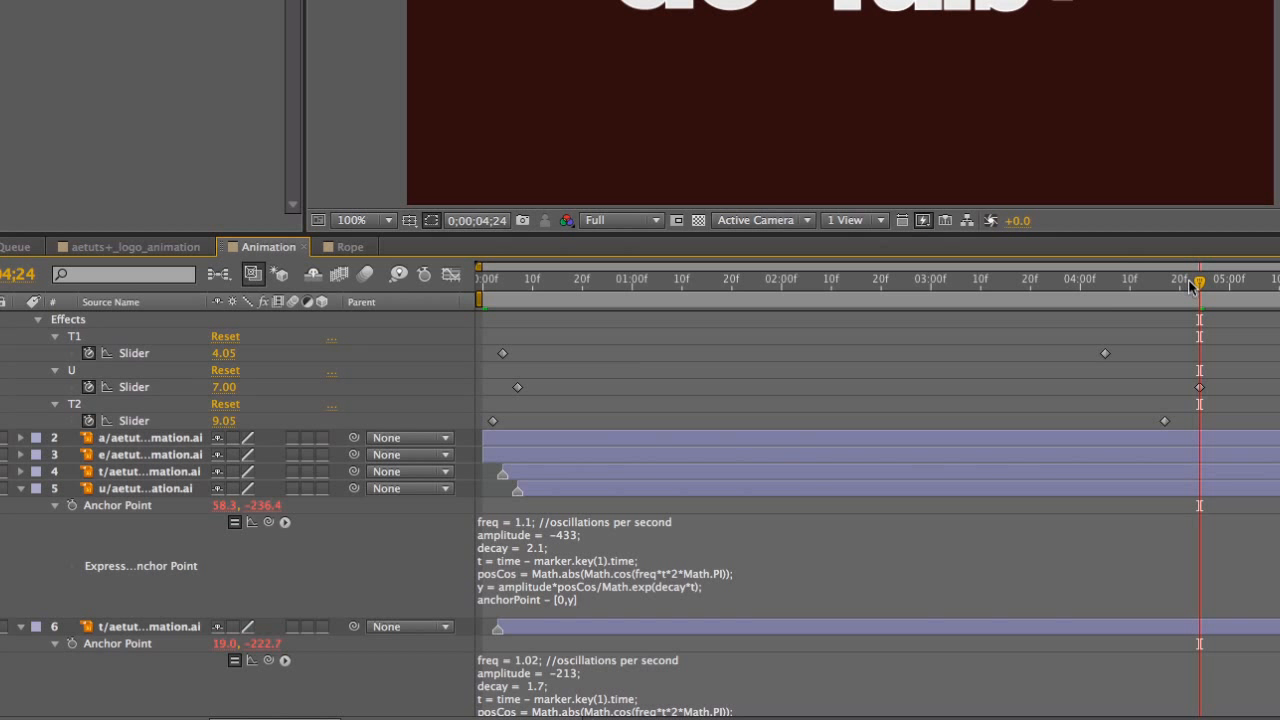
pyautogui.moveTo(1199, 284); pyautogui.dragTo(1060, 289)
pyautogui.moveTo(707, 402); pyautogui.dragTo(610, 414)
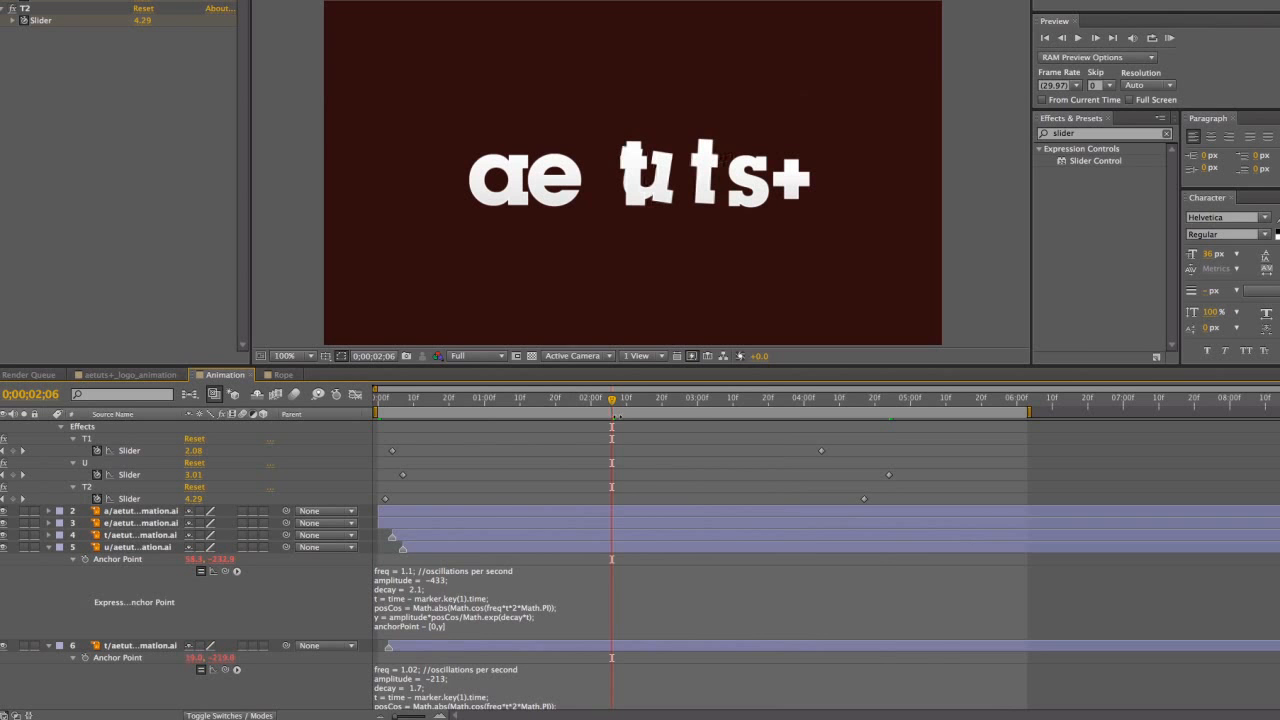
# Reveal the s layer's Anchor Point and Rotation properties and enable expressions on both
pyautogui.scroll(-4, 627, 436)
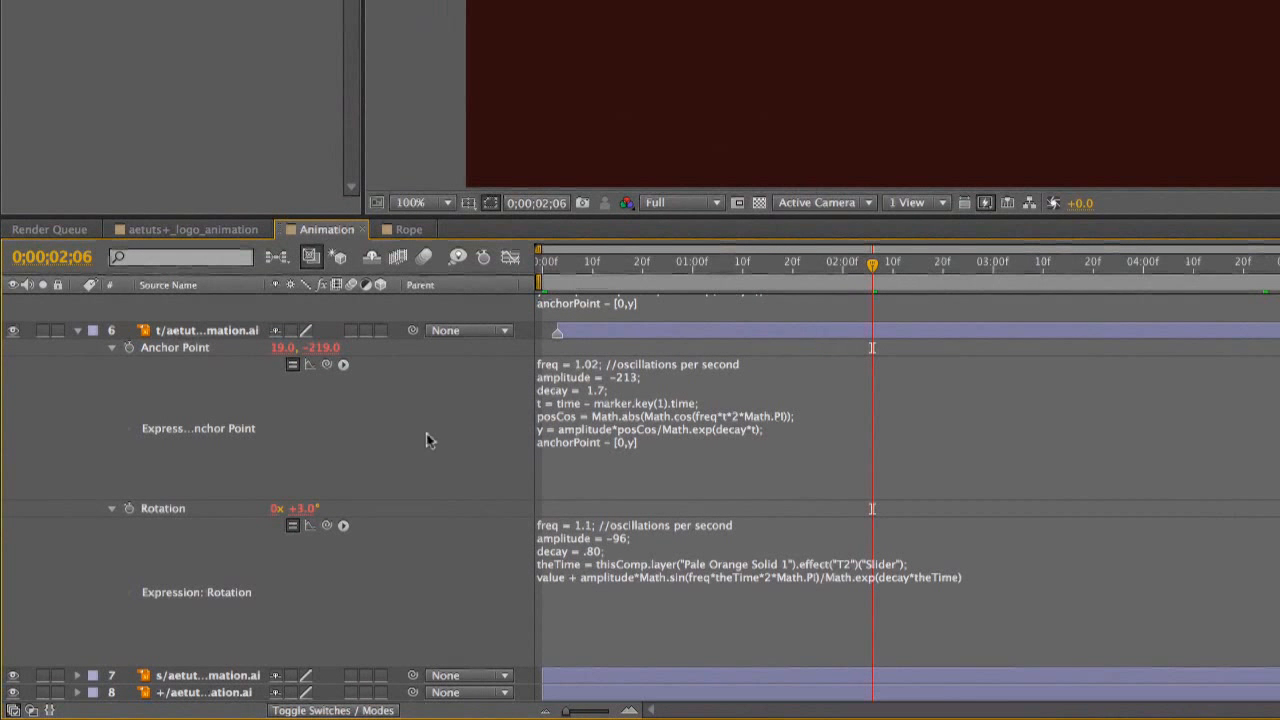
pyautogui.click(207, 677)
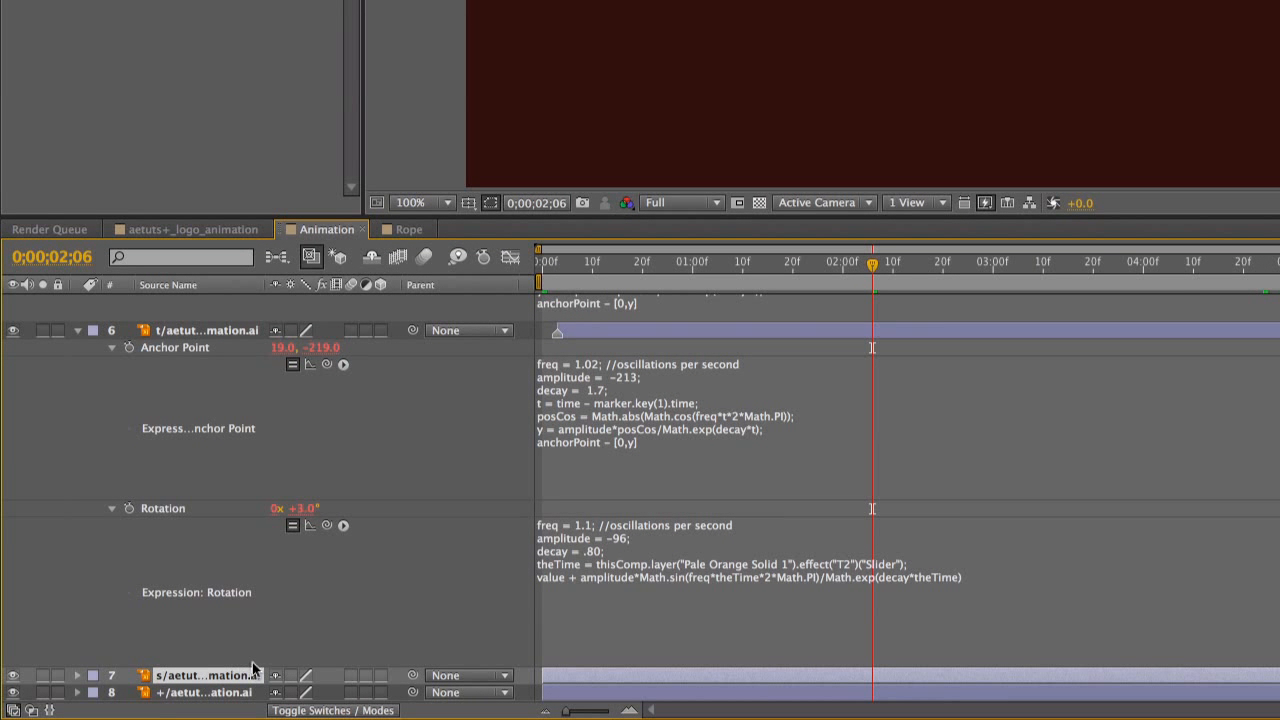
pyautogui.press('a')
pyautogui.hotkey('shift', 'r')
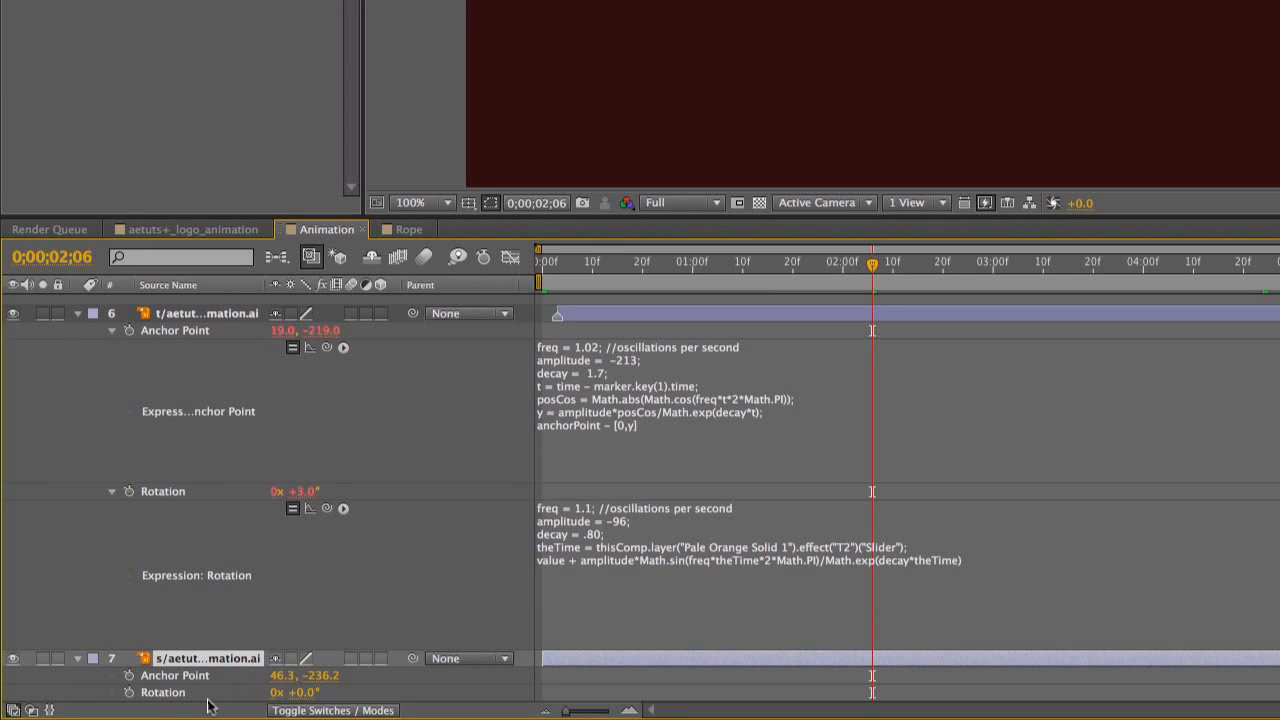
pyautogui.moveTo(129, 692); pyautogui.dragTo(130, 675)
pyautogui.click(112, 692)
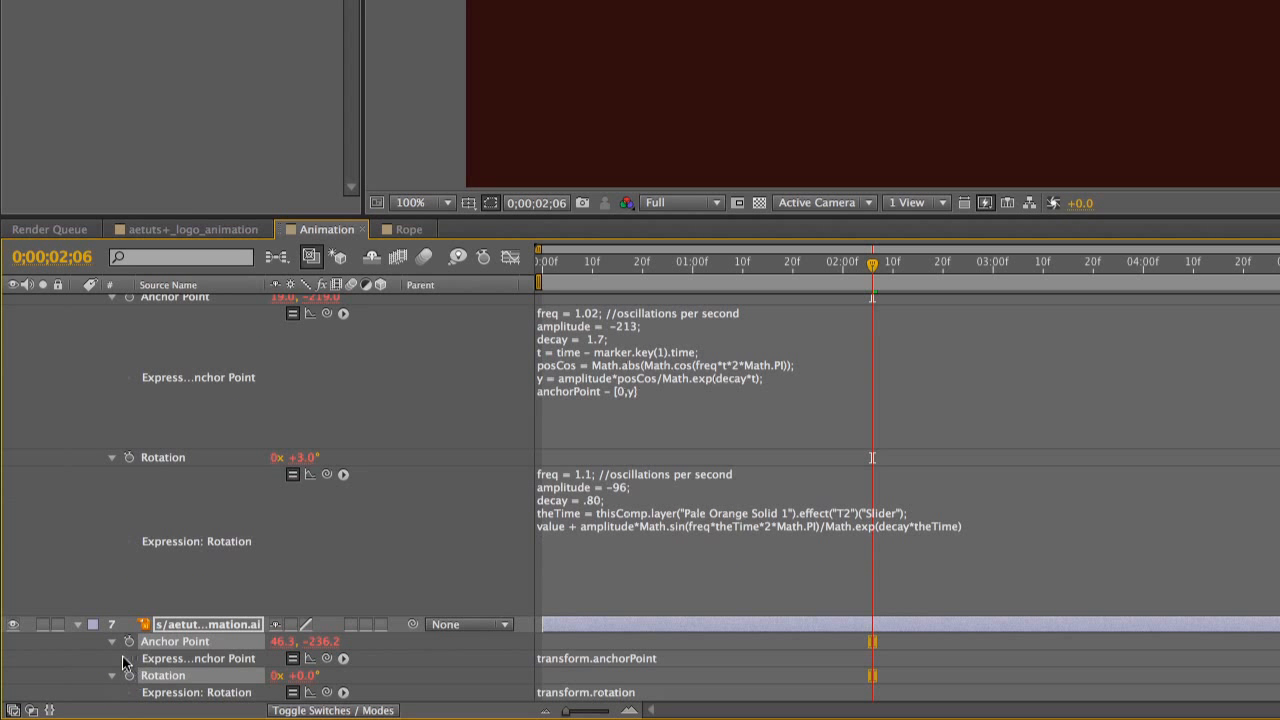
# Add a marker to the s layer at 0;00;00;08 and copy the second t layer's Anchor Point expression into its Anchor Point expression
pyautogui.click(590, 382)
pyautogui.click(466, 502)
pyautogui.click(557, 624)
pyautogui.moveTo(598, 265); pyautogui.dragTo(583, 265)
pyautogui.click(600, 658)
pyautogui.hotkey('ctrl', 'v')
pyautogui.click(480, 662)
pyautogui.scroll(-1, 485, 660)
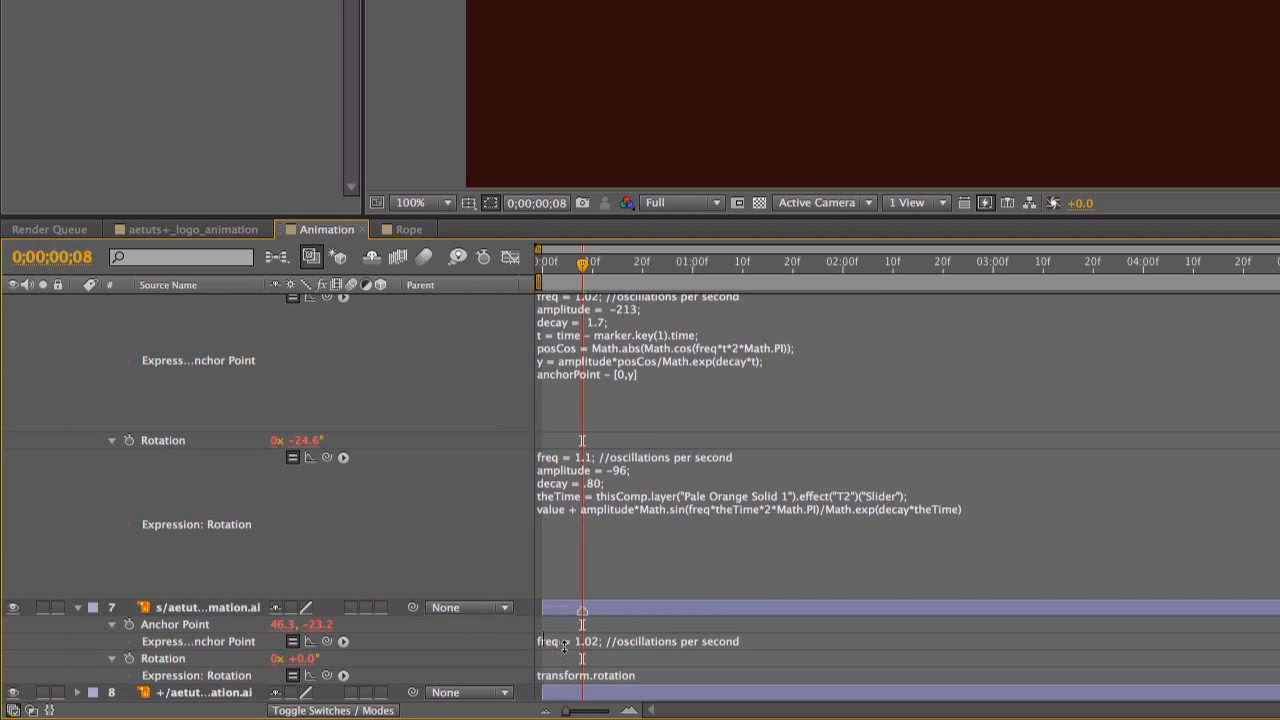
pyautogui.moveTo(564, 655); pyautogui.dragTo(562, 719)
pyautogui.scroll(-4, 542, 645)
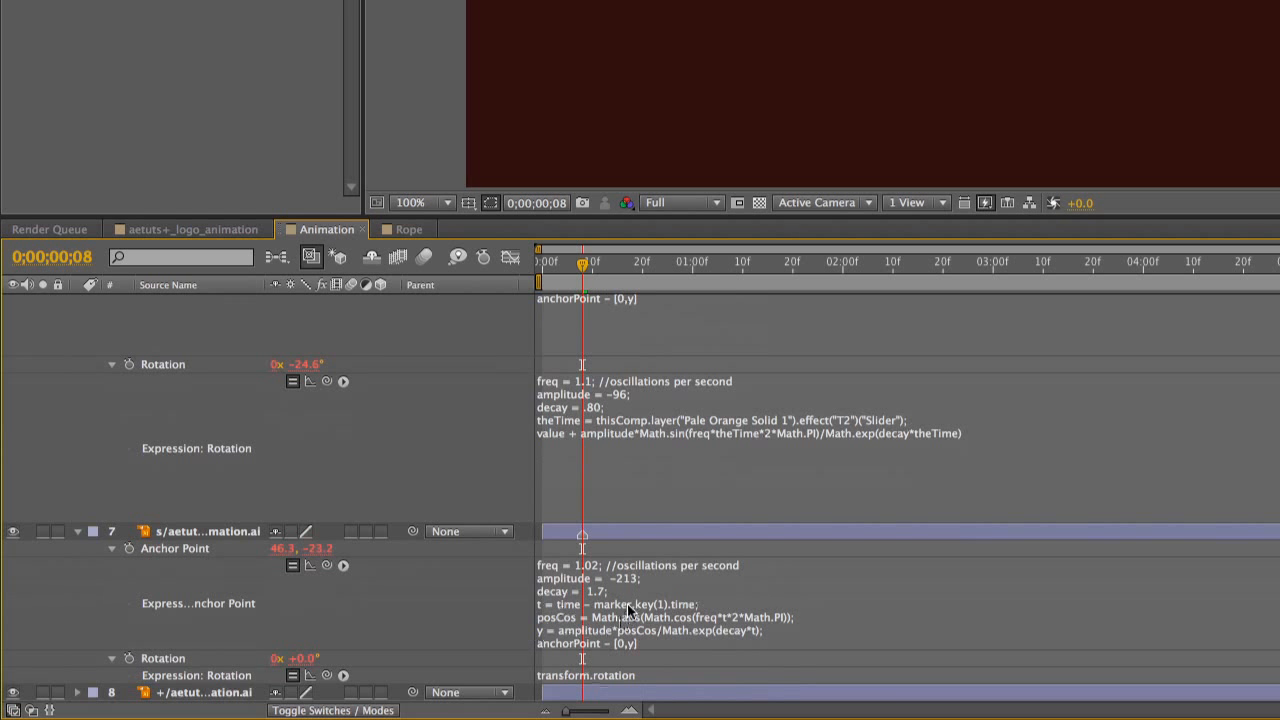
# Set freq to 1.40, amplitude to -340 and decay to 1.9 in the s layer's Anchor Point expression
pyautogui.click(620, 640)
pyautogui.click(583, 564)
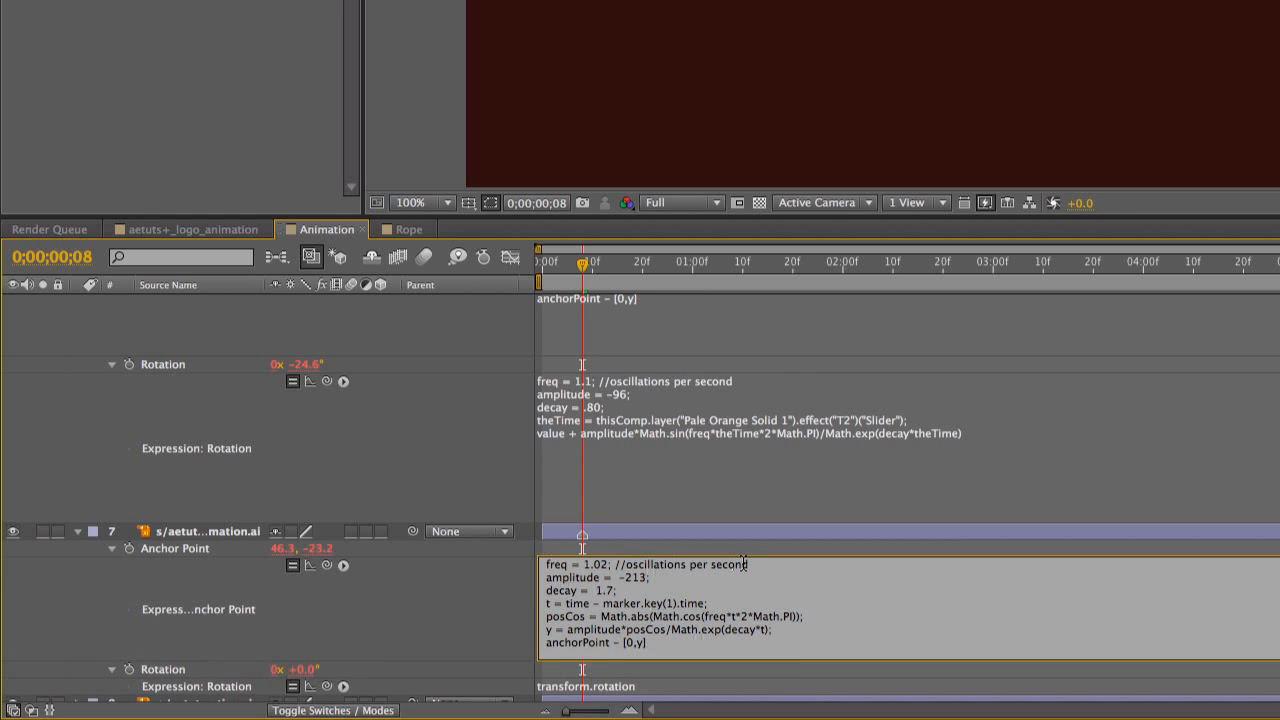
pyautogui.press('BackSpace')
pyautogui.write('1')
pyautogui.press('Right')
pyautogui.press('Right')
pyautogui.press('Right')
pyautogui.press('BackSpace')
pyautogui.press('Left')
pyautogui.write('4')
pyautogui.press('Delete')
pyautogui.write('340')
pyautogui.click(470, 605)
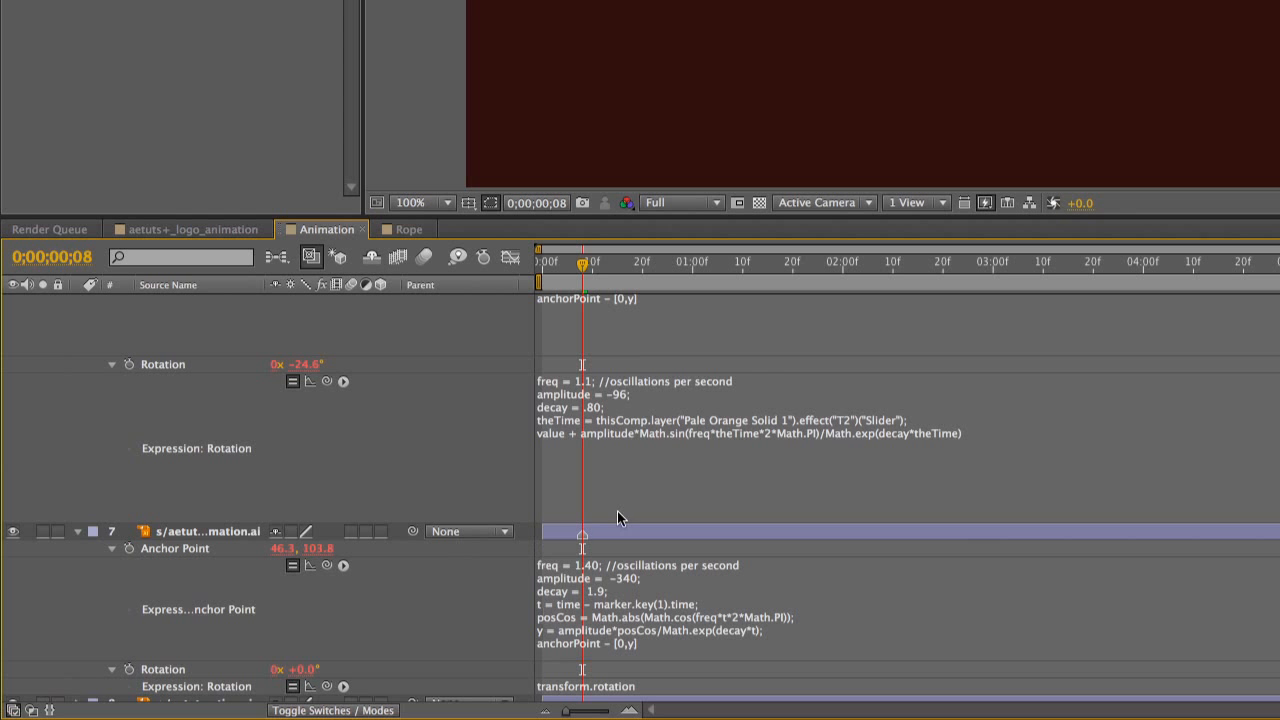
# Copy the second t layer's Rotation expression into the s layer's Rotation expression
pyautogui.click(680, 438)
pyautogui.hotkey('ctrl', 'c')
pyautogui.click(481, 445)
pyautogui.scroll(-1, 493, 445)
pyautogui.click(568, 675)
pyautogui.hotkey('ctrl', 'v')
pyautogui.press('KP_Enter')
pyautogui.scroll(-3, 560, 680)
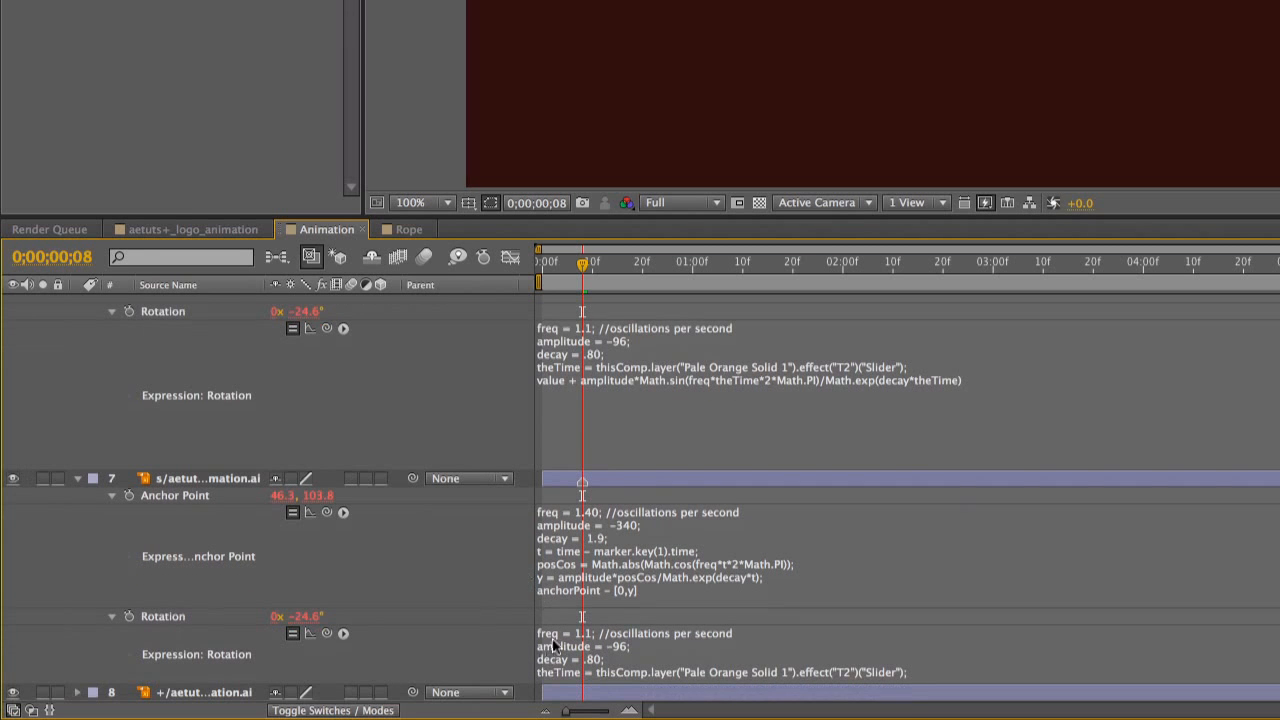
# Delete the theTime slider line from the s layer's Rotation expression and replace both remaining theTime references with time
pyautogui.scroll(15, 674, 634)
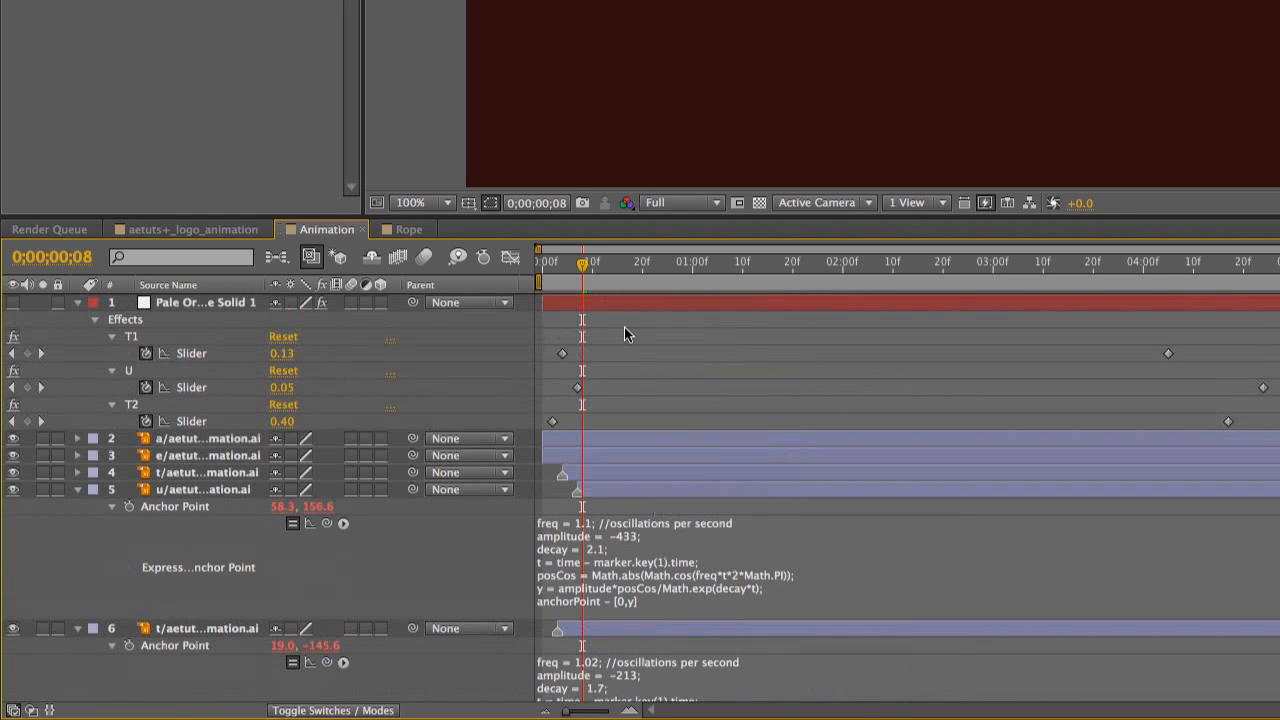
pyautogui.click(595, 305)
pyautogui.scroll(-10, 875, 296)
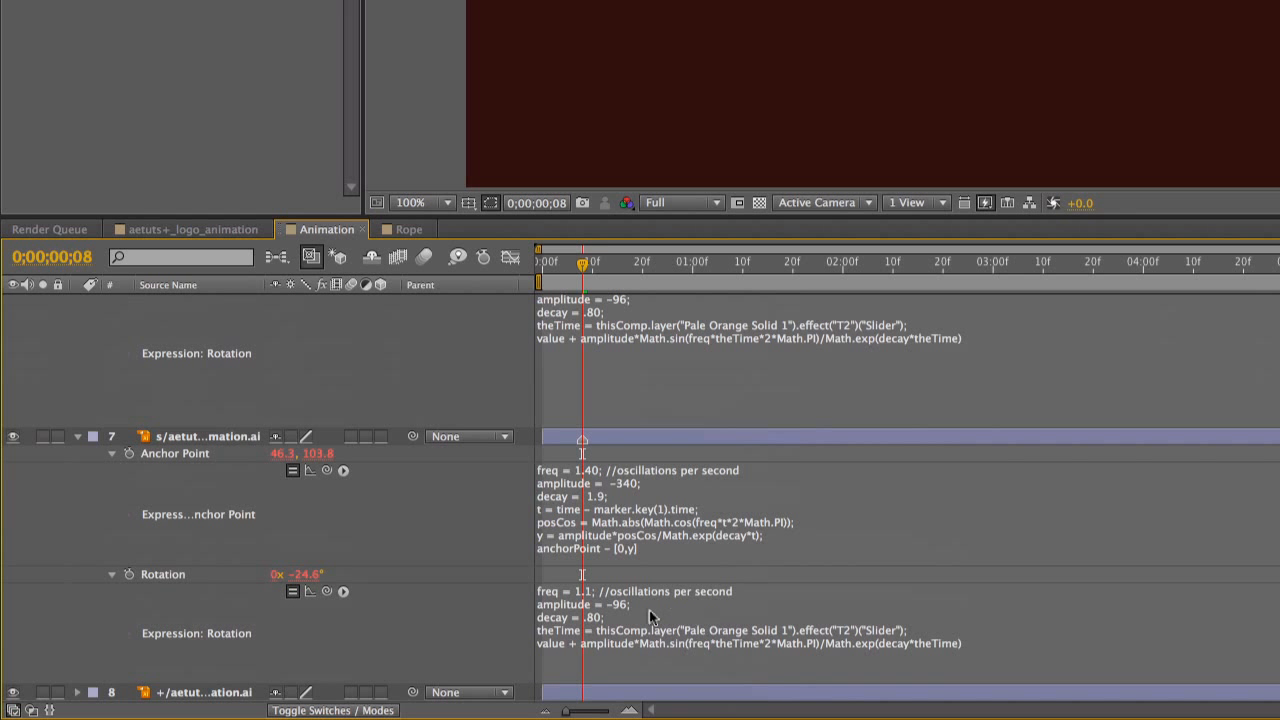
pyautogui.click(649, 610)
pyautogui.press('Right')
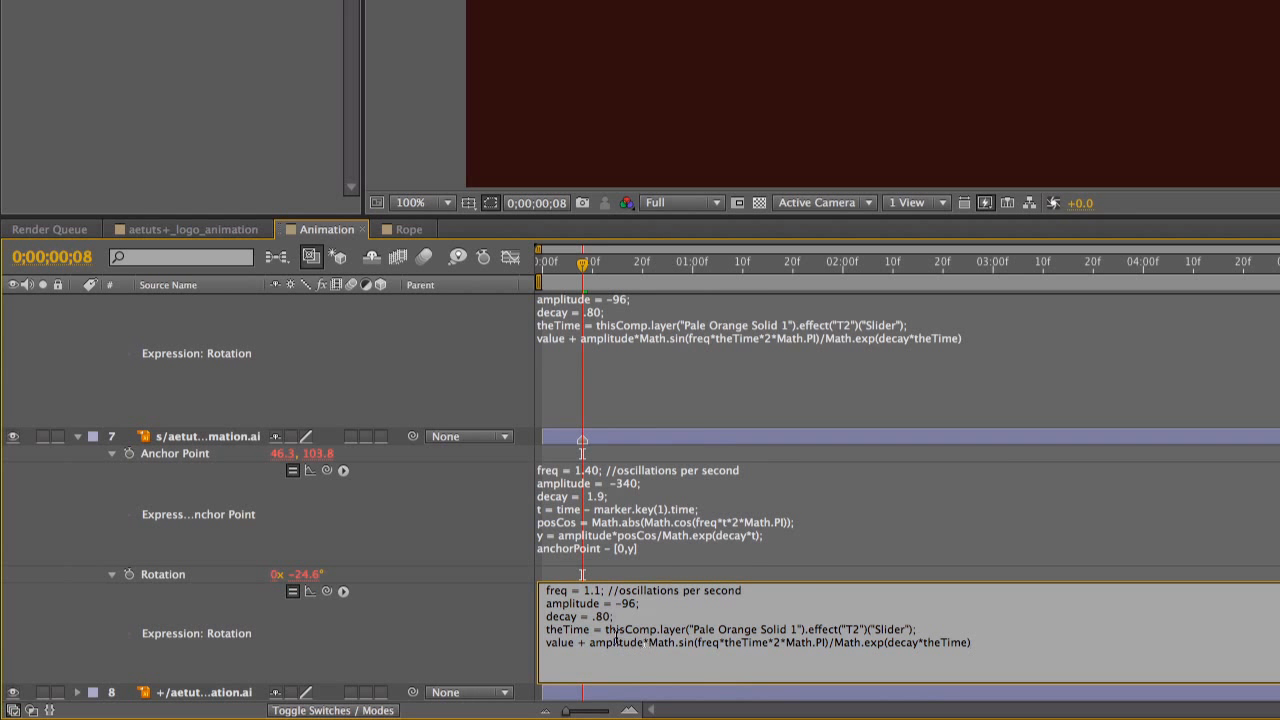
pyautogui.moveTo(605, 630); pyautogui.dragTo(535, 630)
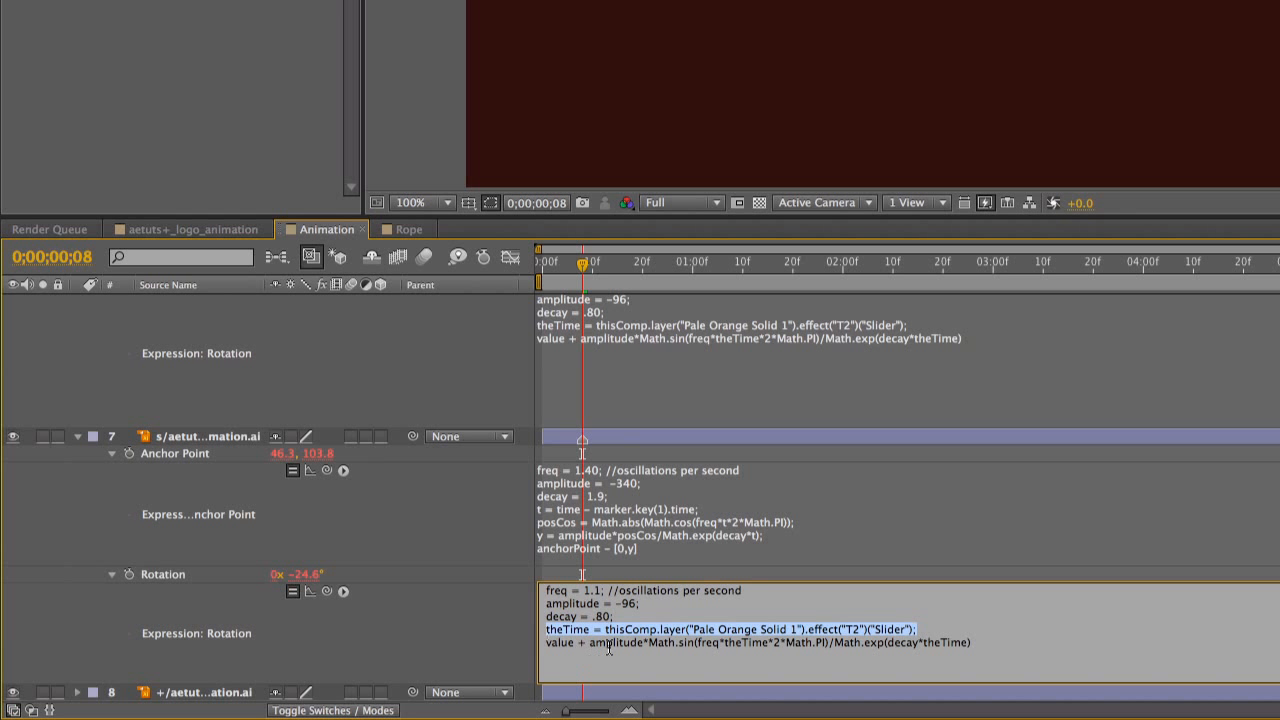
pyautogui.press('BackSpace')
pyautogui.press('BackSpace')
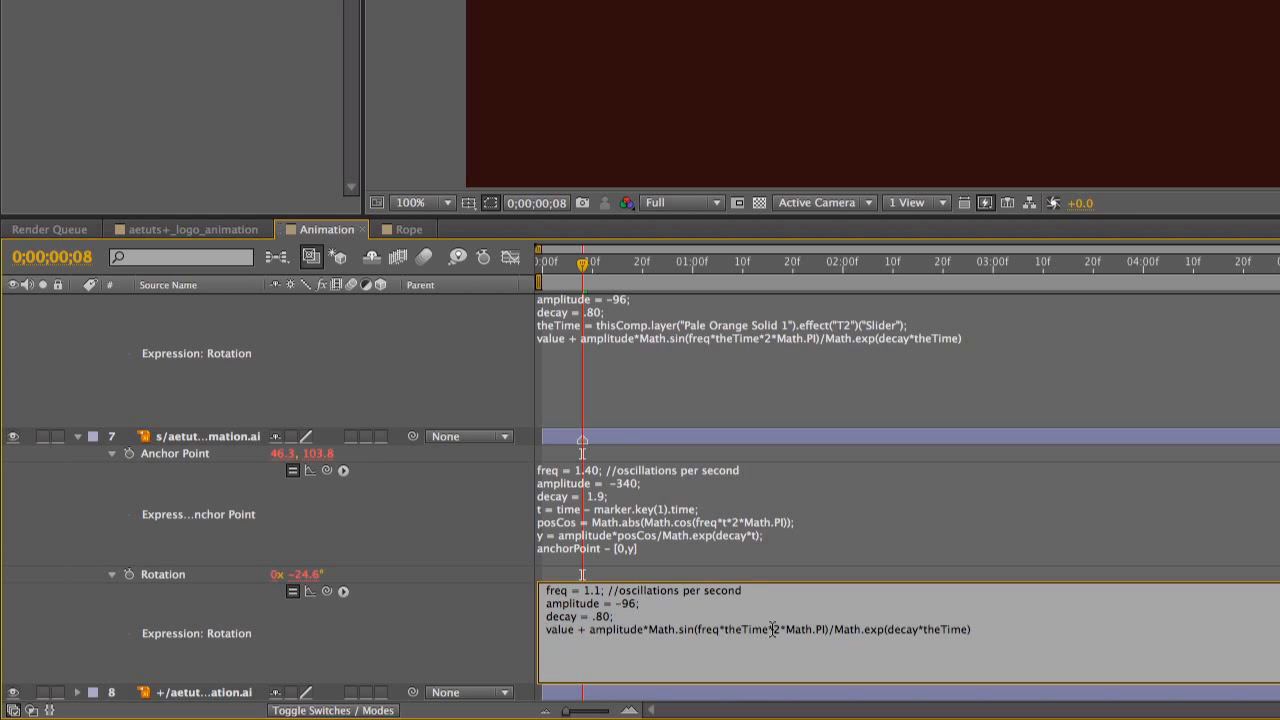
pyautogui.press('BackSpace')
pyautogui.press('BackSpace')
pyautogui.press('Delete')
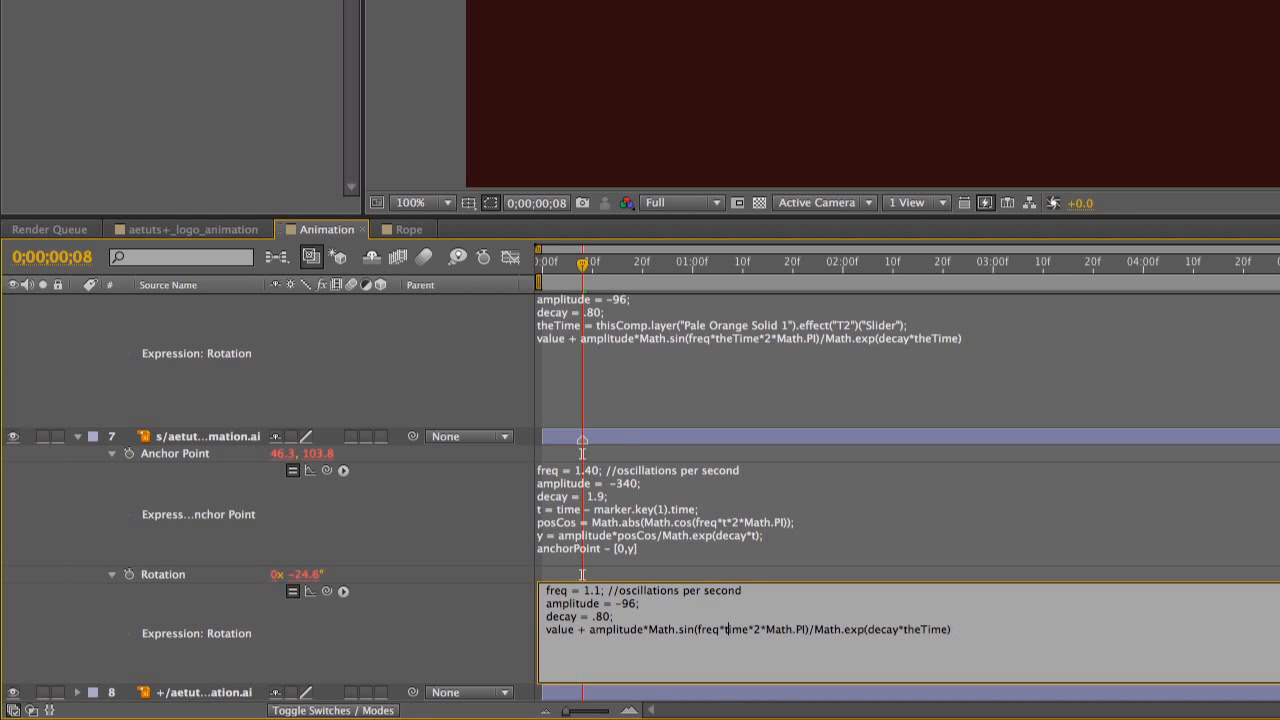
pyautogui.click(925, 631)
pyautogui.press('BackSpace')
pyautogui.press('BackSpace')
pyautogui.press('Delete')
pyautogui.click(421, 527)
# Set freq to 1.4, amplitude to -340 and decay to 1.9 in the s layer's Rotation expression, and solo the layer
pyautogui.click(586, 603)
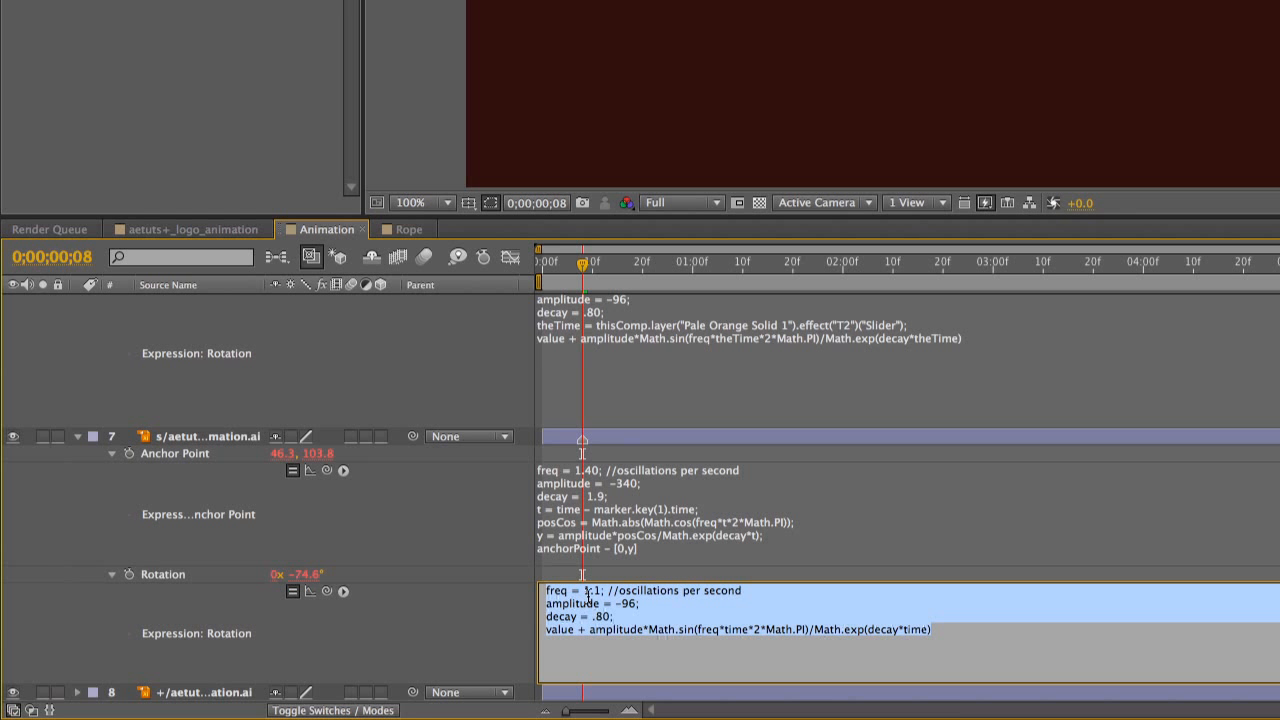
pyautogui.click(588, 592)
pyautogui.press('BackSpace')
pyautogui.write('4')
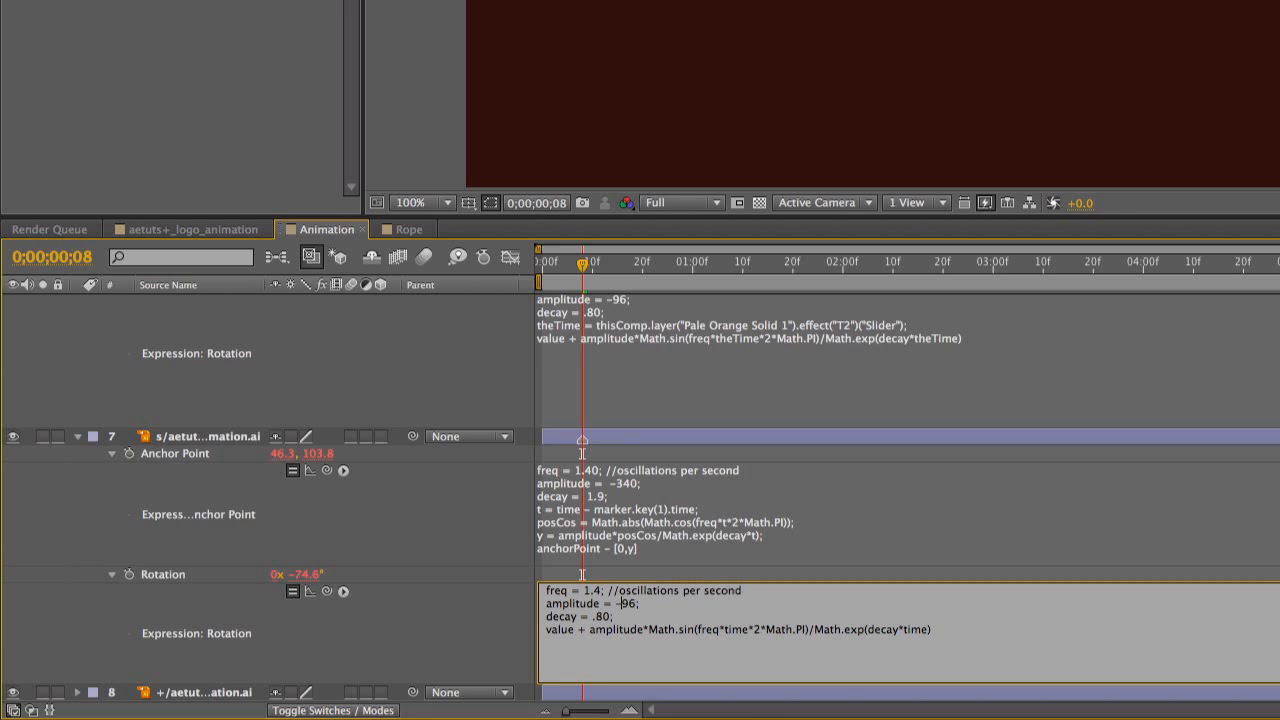
pyautogui.click(626, 604)
pyautogui.press('BackSpace')
pyautogui.press('BackSpace')
pyautogui.press('BackSpace')
pyautogui.click(850, 475)
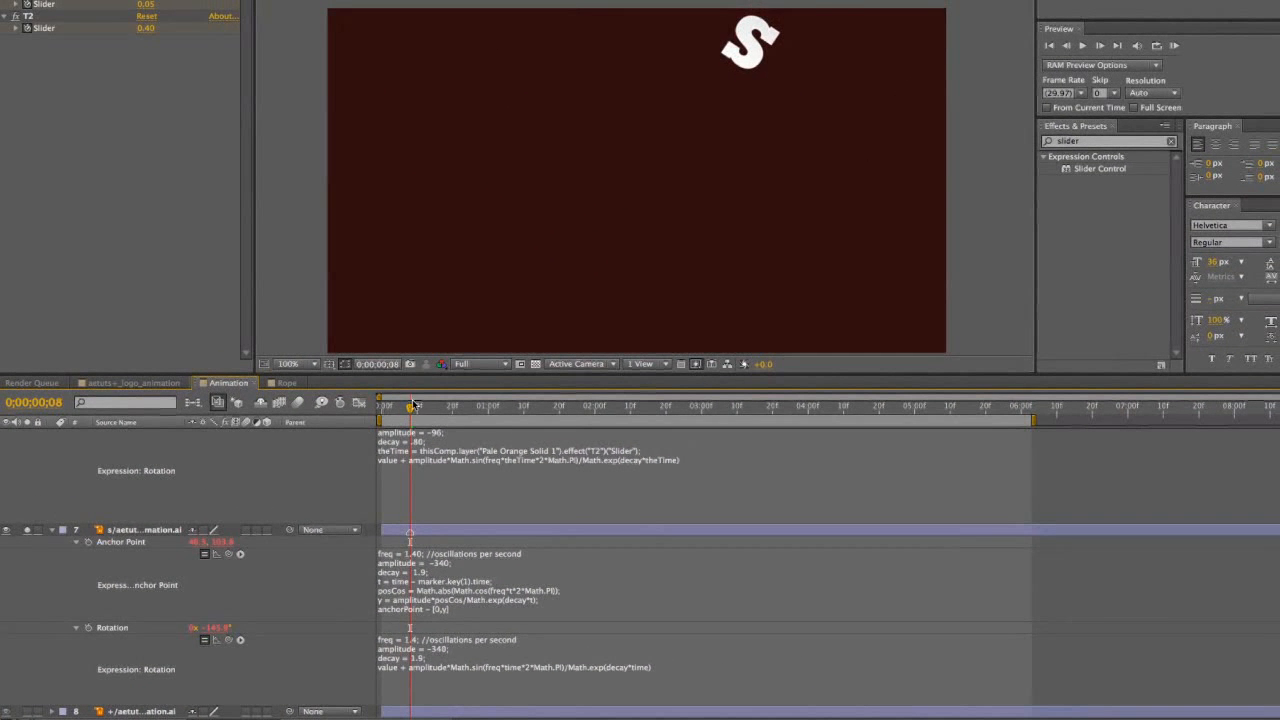
# Preview the soloed s letter's bounce and rotation from the start, then return to 0;00;00;08
pyautogui.press('space')
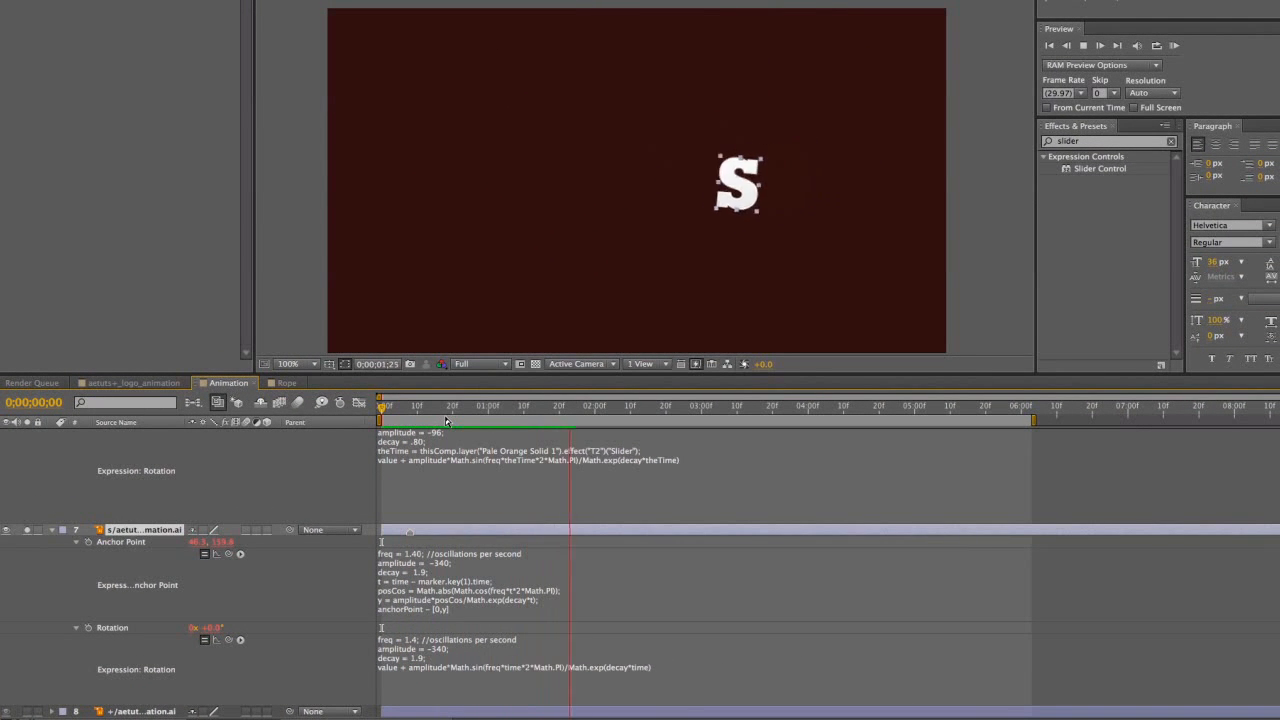
pyautogui.press('space')
pyautogui.press('space')
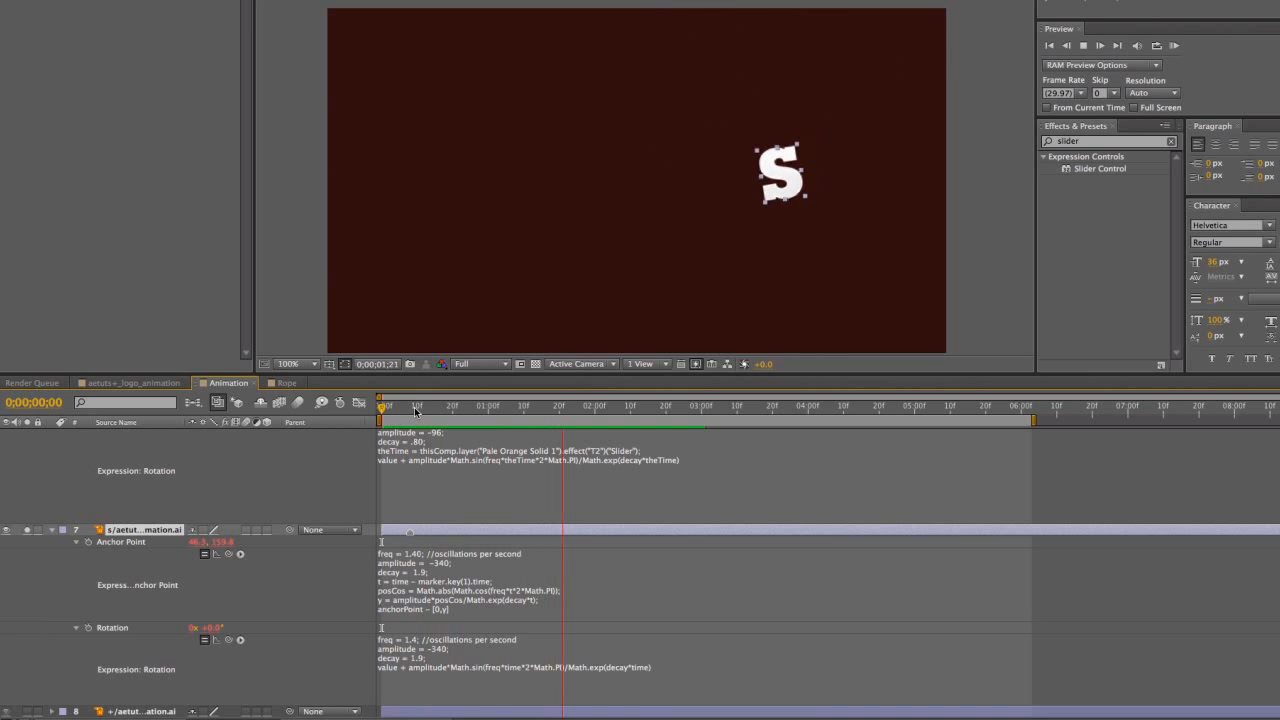
pyautogui.click(410, 408)
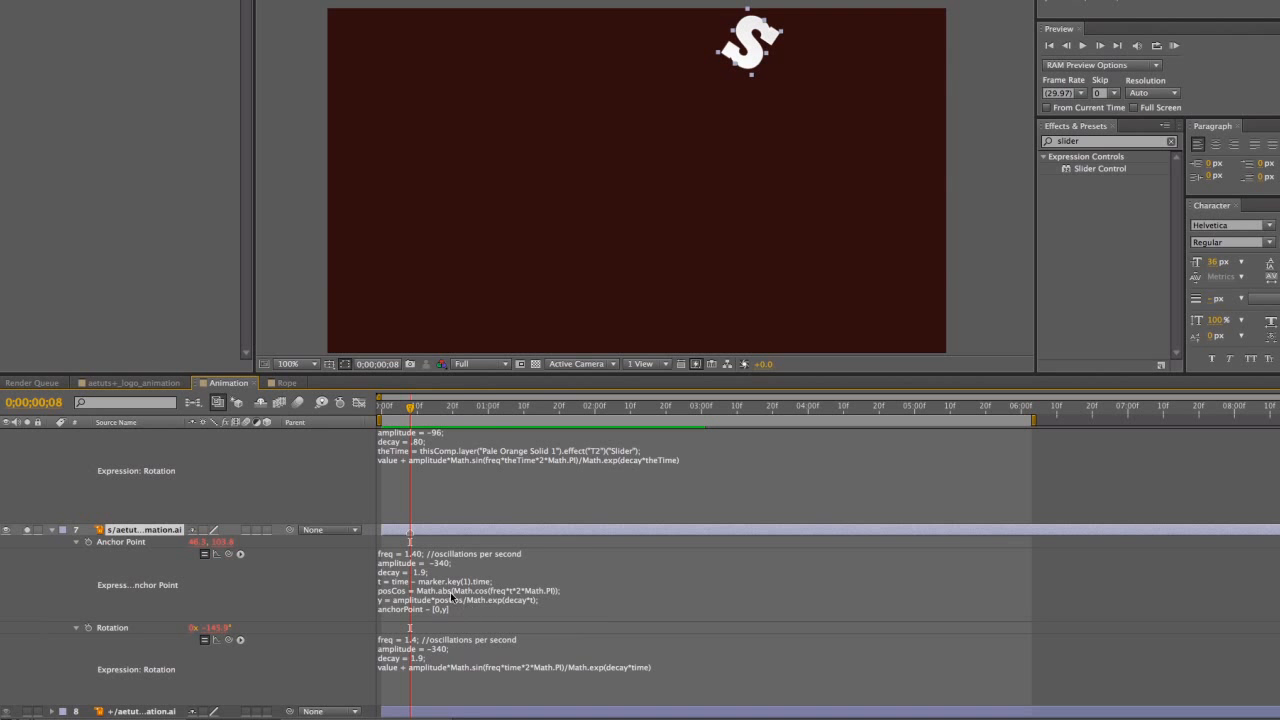
# Copy the line t = time - marker.key(1).time; from the s layer's Anchor Point expression into its Rotation expression, below decay
pyautogui.click(416, 594)
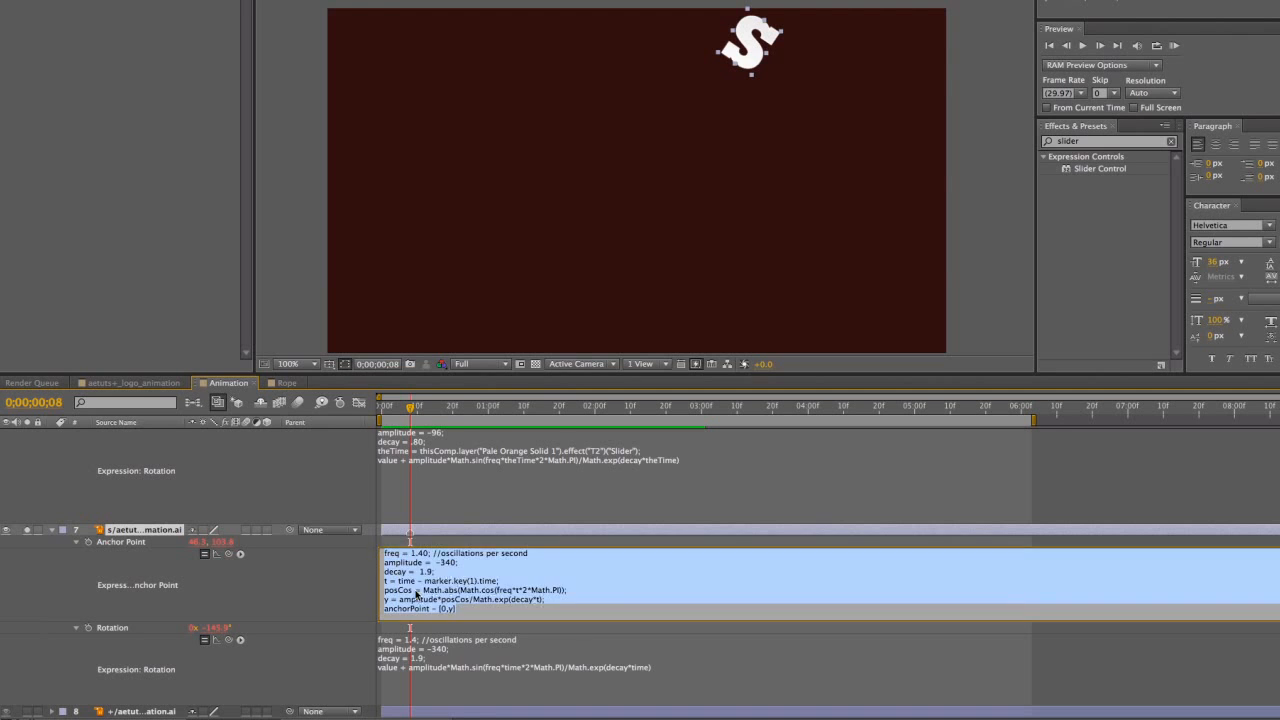
pyautogui.click(465, 583)
pyautogui.moveTo(507, 583); pyautogui.dragTo(383, 584)
pyautogui.hotkey('ctrl', 'c')
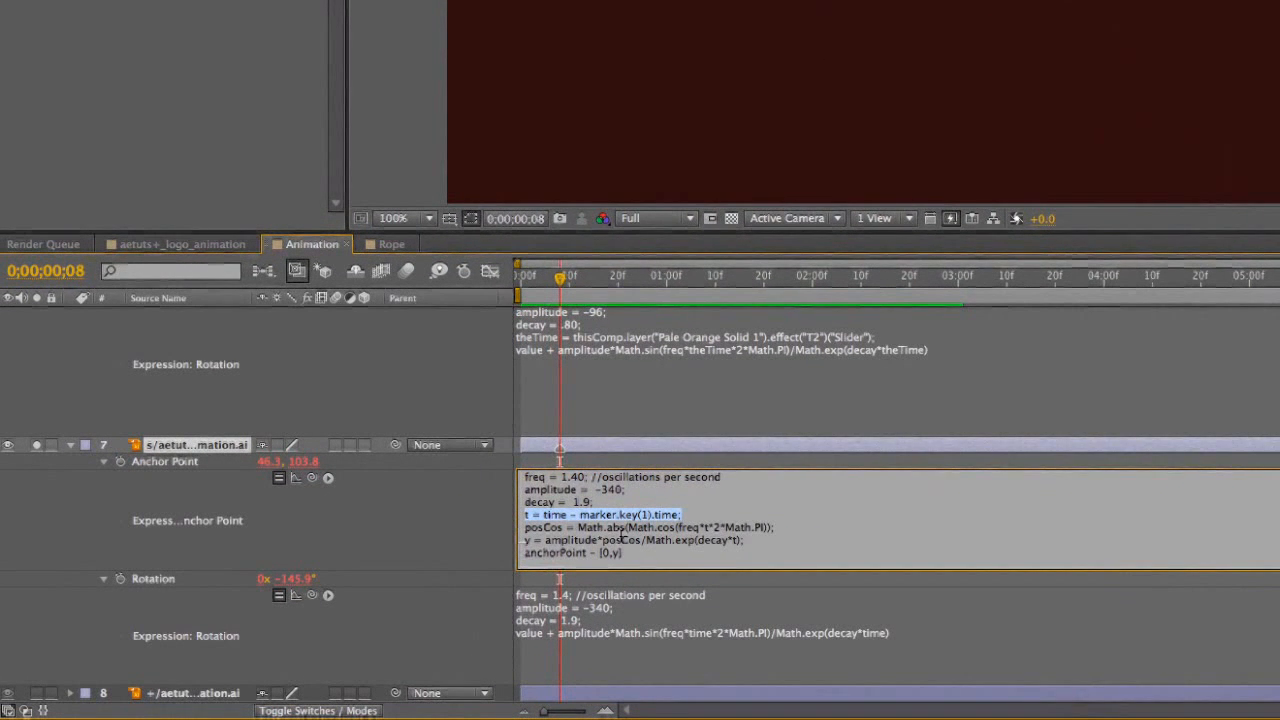
pyautogui.click(597, 619)
pyautogui.click(597, 619)
pyautogui.press('Return')
pyautogui.hotkey('ctrl', 'v')
# Copy the posCos line from the s layer's Anchor Point expression into its Rotation expression, below the marker time line
pyautogui.click(562, 522)
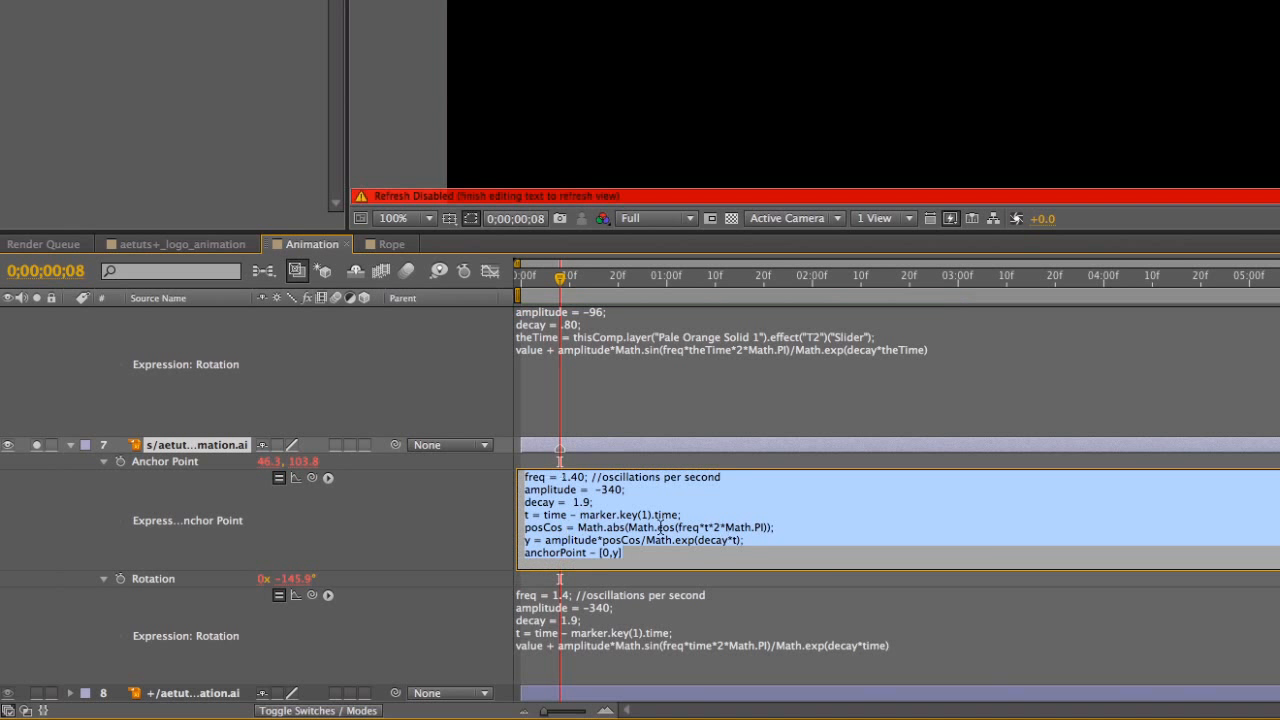
pyautogui.moveTo(775, 528); pyautogui.dragTo(524, 528)
pyautogui.hotkey('ctrl', 'c')
pyautogui.click(660, 633)
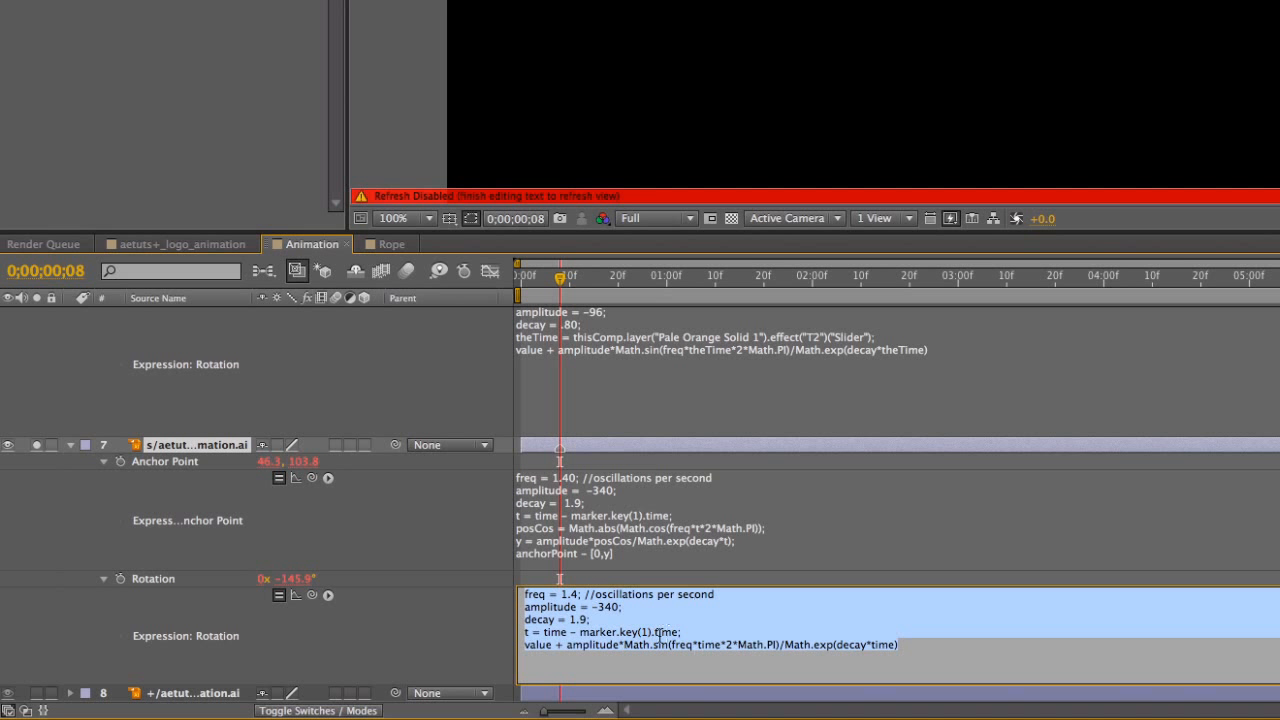
pyautogui.click(702, 636)
pyautogui.press('Return')
pyautogui.hotkey('ctrl', 'v')
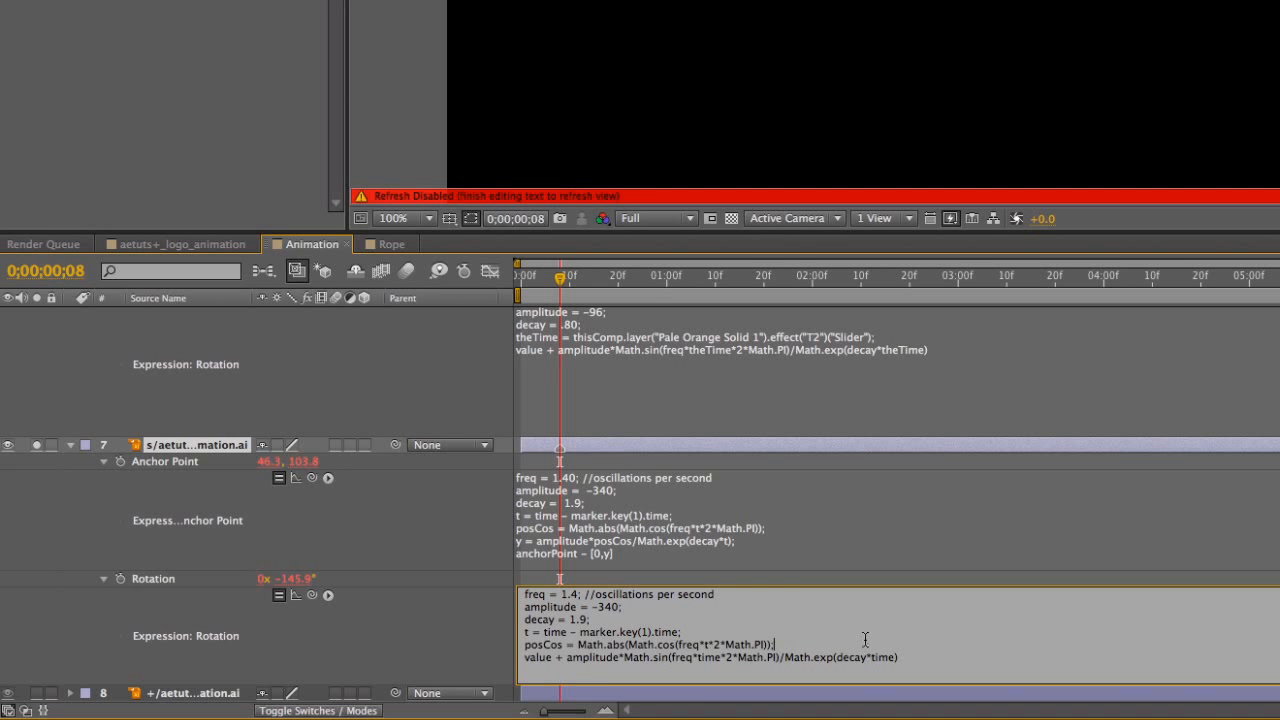
pyautogui.click(479, 604)
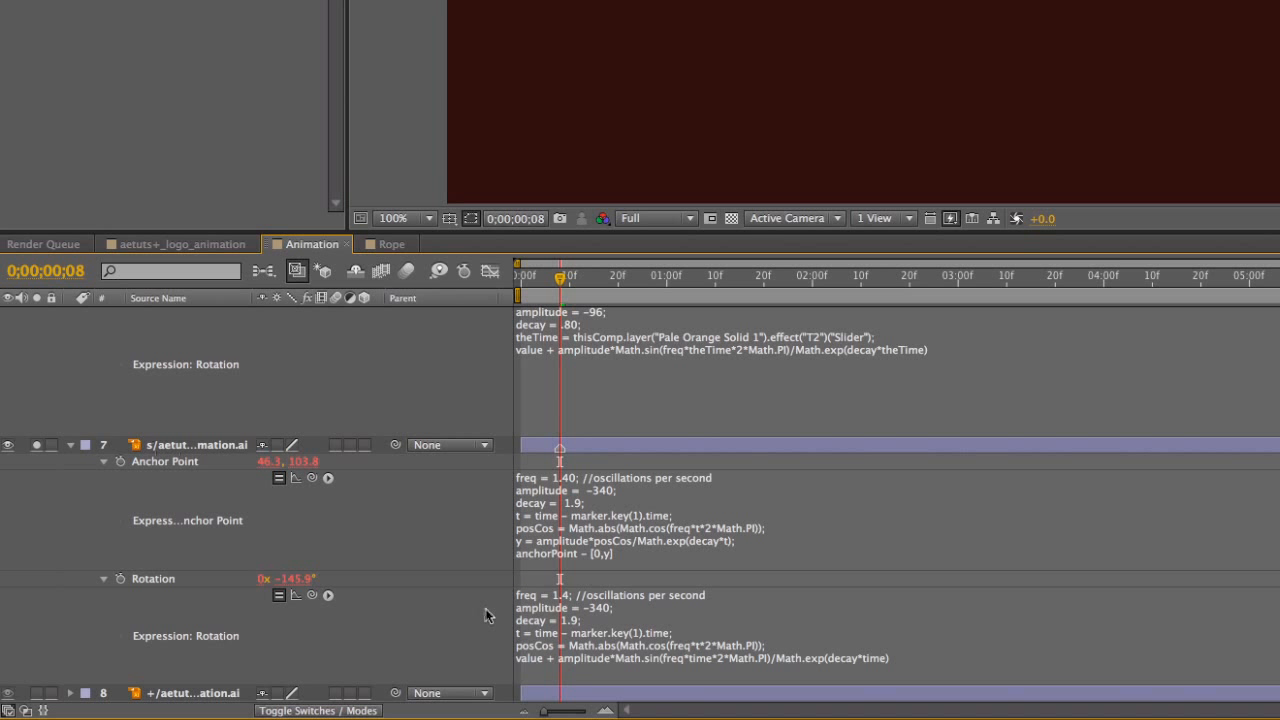
pyautogui.click(570, 540)
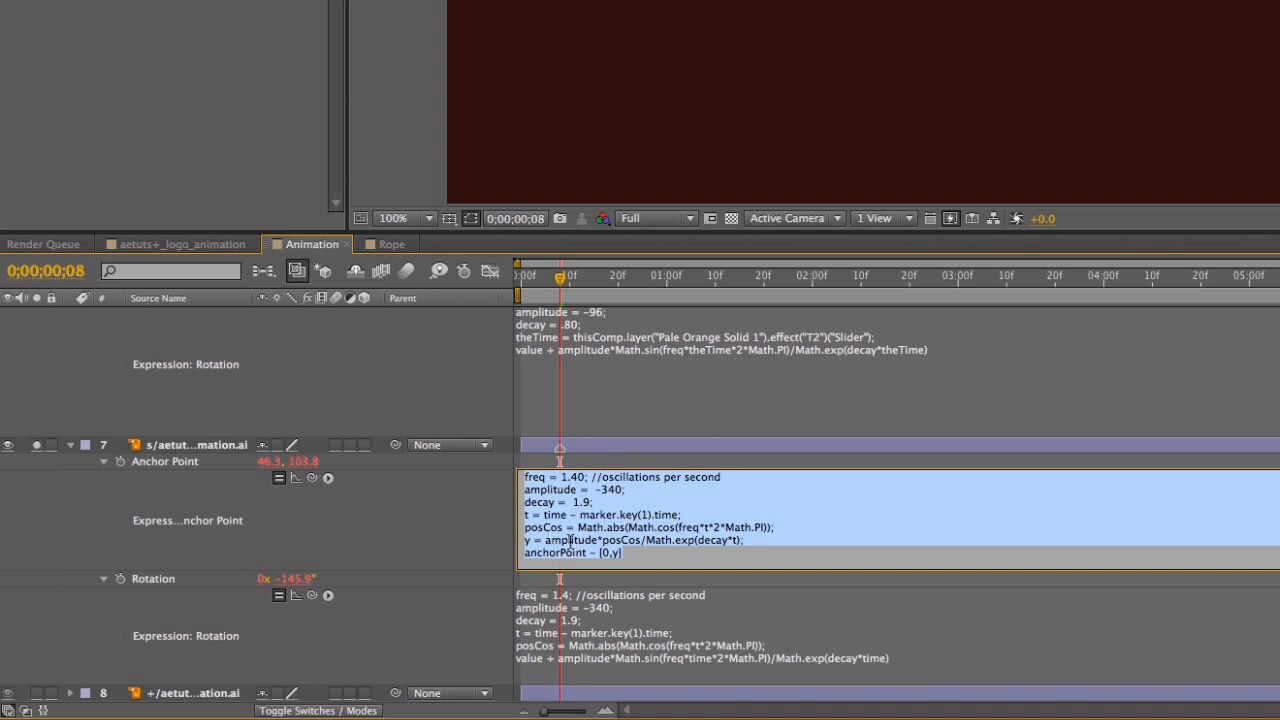
pyautogui.click(659, 542)
pyautogui.moveTo(778, 541); pyautogui.dragTo(544, 541)
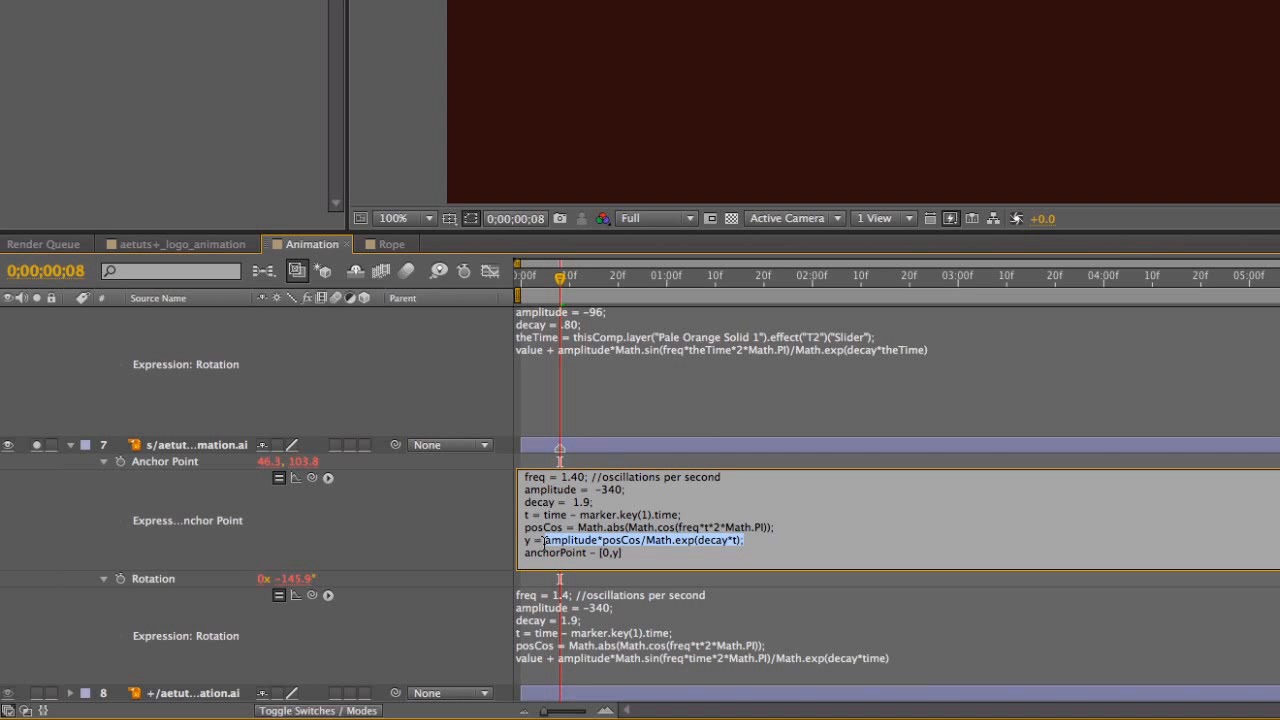
pyautogui.click(594, 662)
pyautogui.click(571, 658)
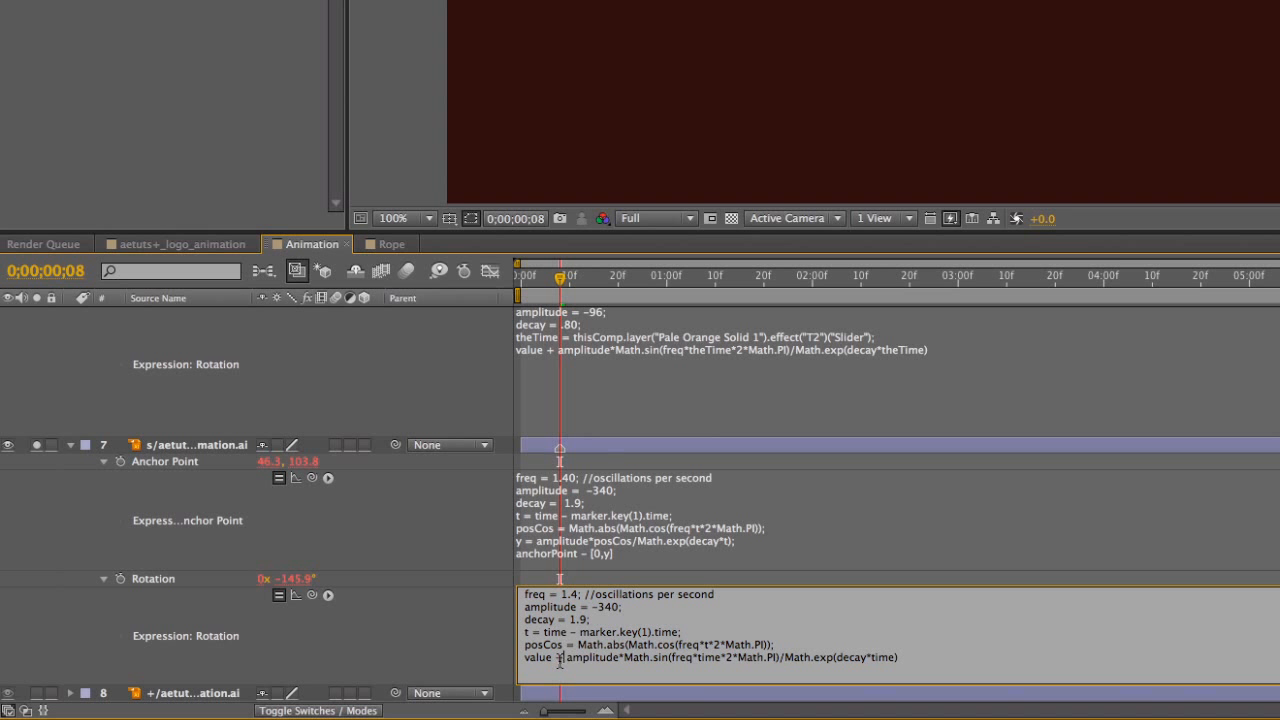
pyautogui.click(474, 664)
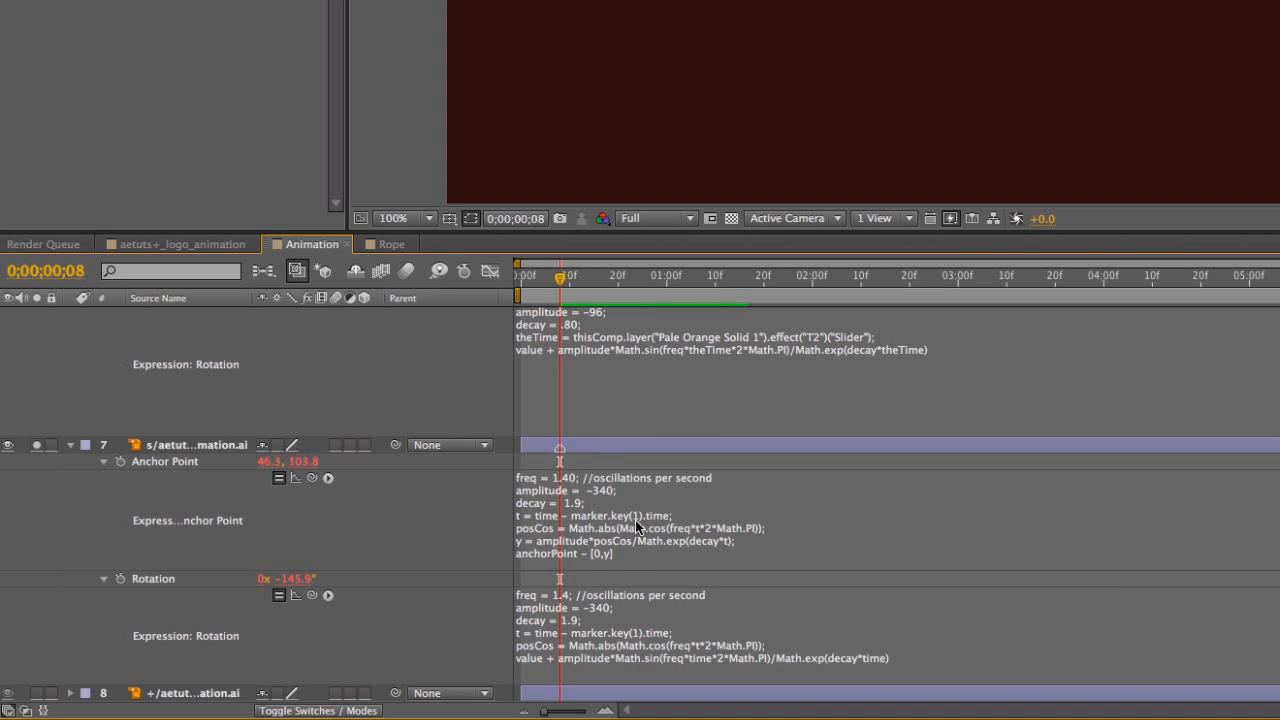
# Set amplitude to -440 in the s layer's Anchor Point expression and to -40 in its Rotation expression
pyautogui.click(606, 500)
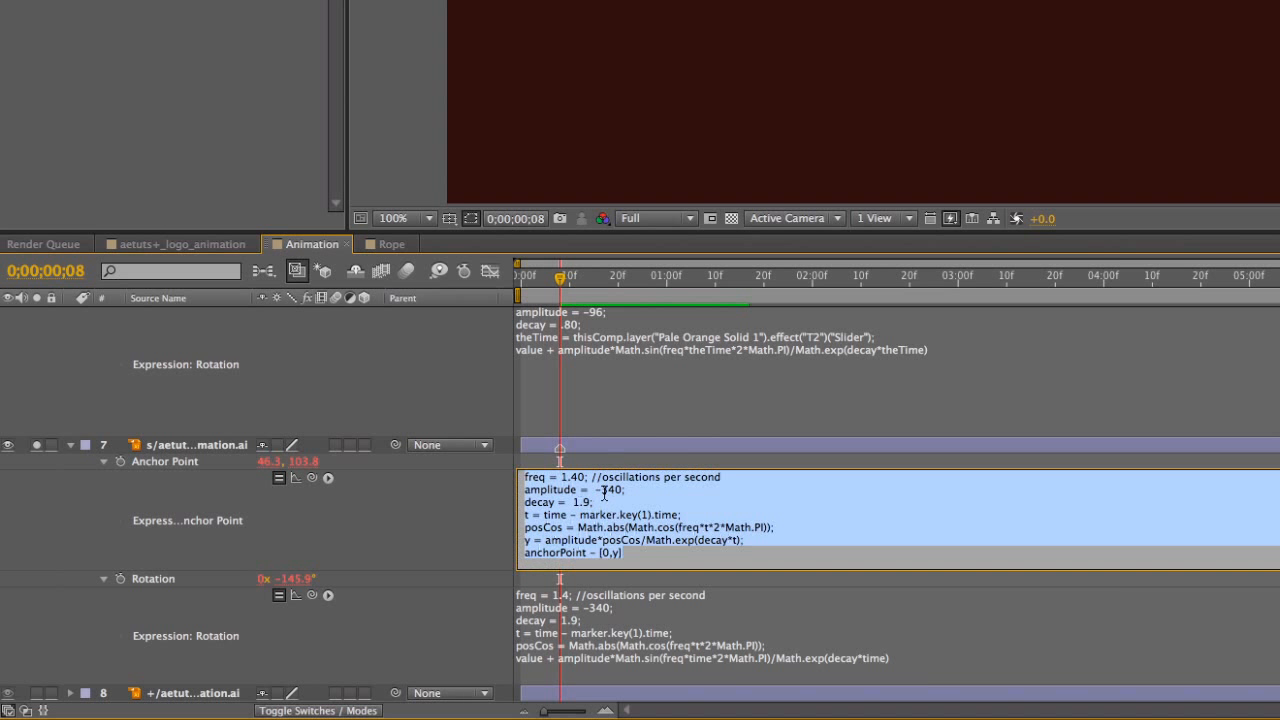
pyautogui.click(607, 490)
pyautogui.press('BackSpace')
pyautogui.write('4')
pyautogui.press('KP_Enter')
pyautogui.click(568, 620)
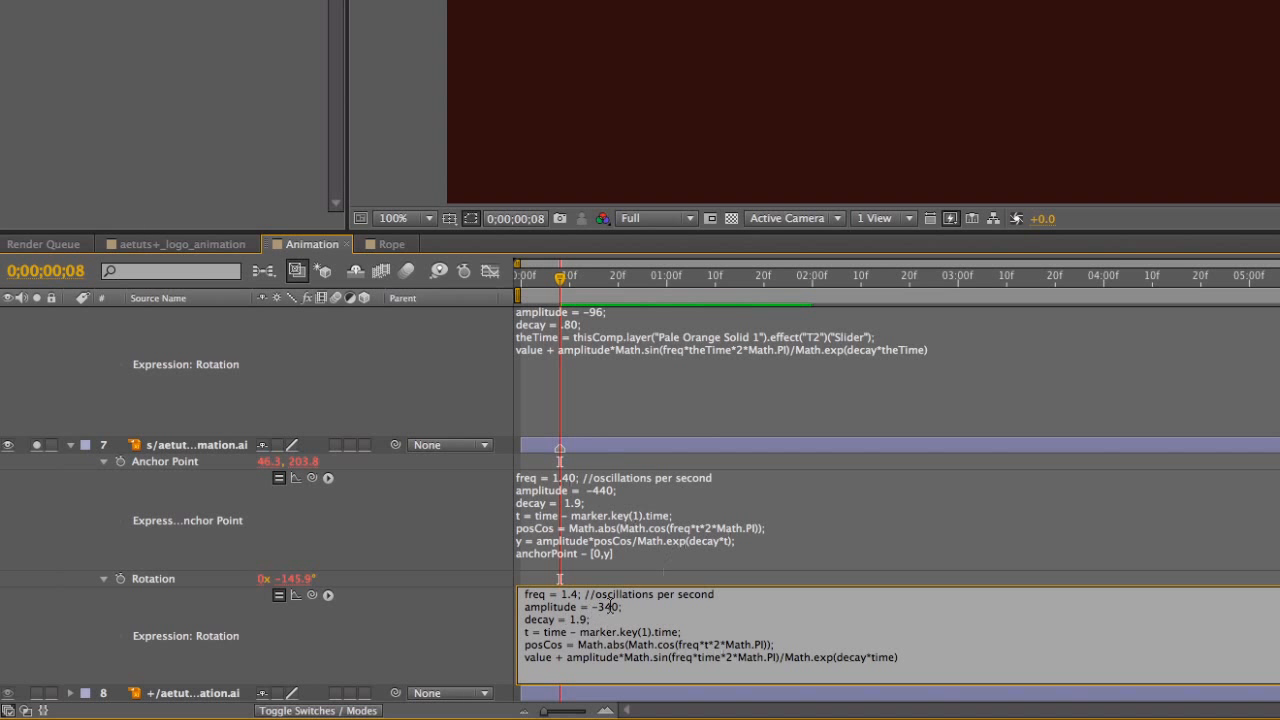
pyautogui.press('BackSpace')
pyautogui.press('KP_Enter')
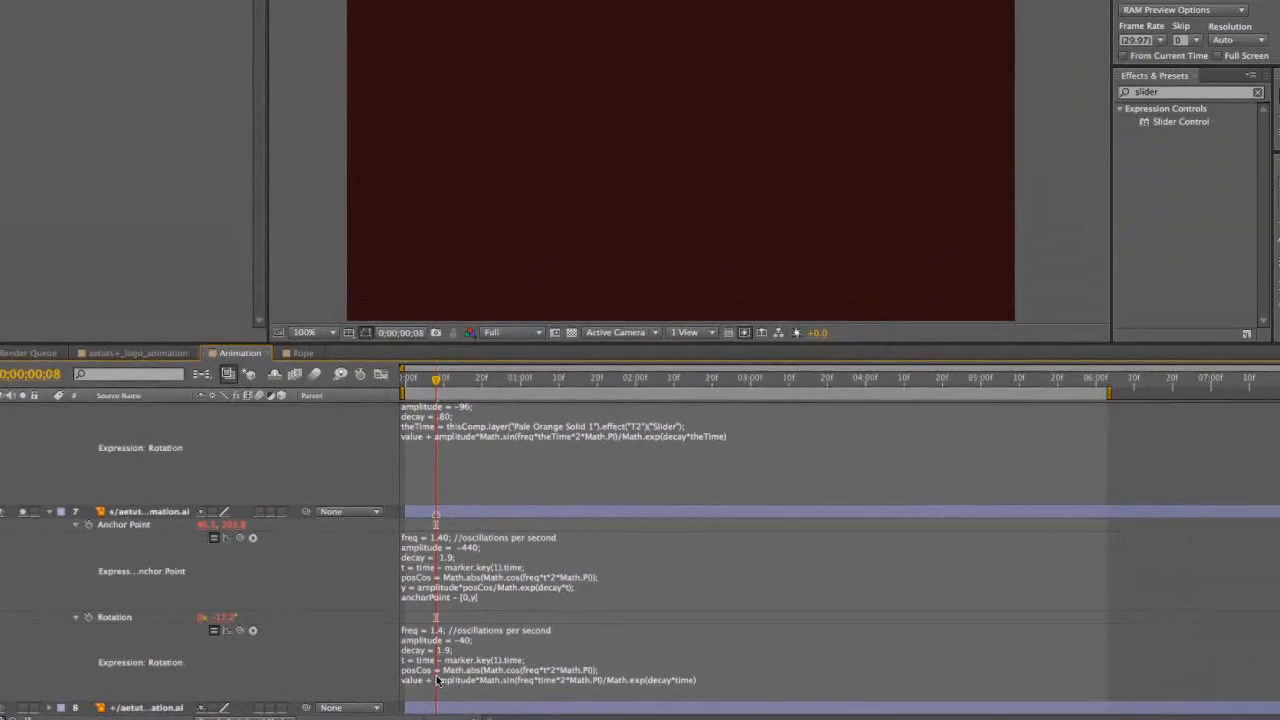
# Preview the soloed s letter's bounce and swing from the beginning, then return to the first frame
pyautogui.press('space')
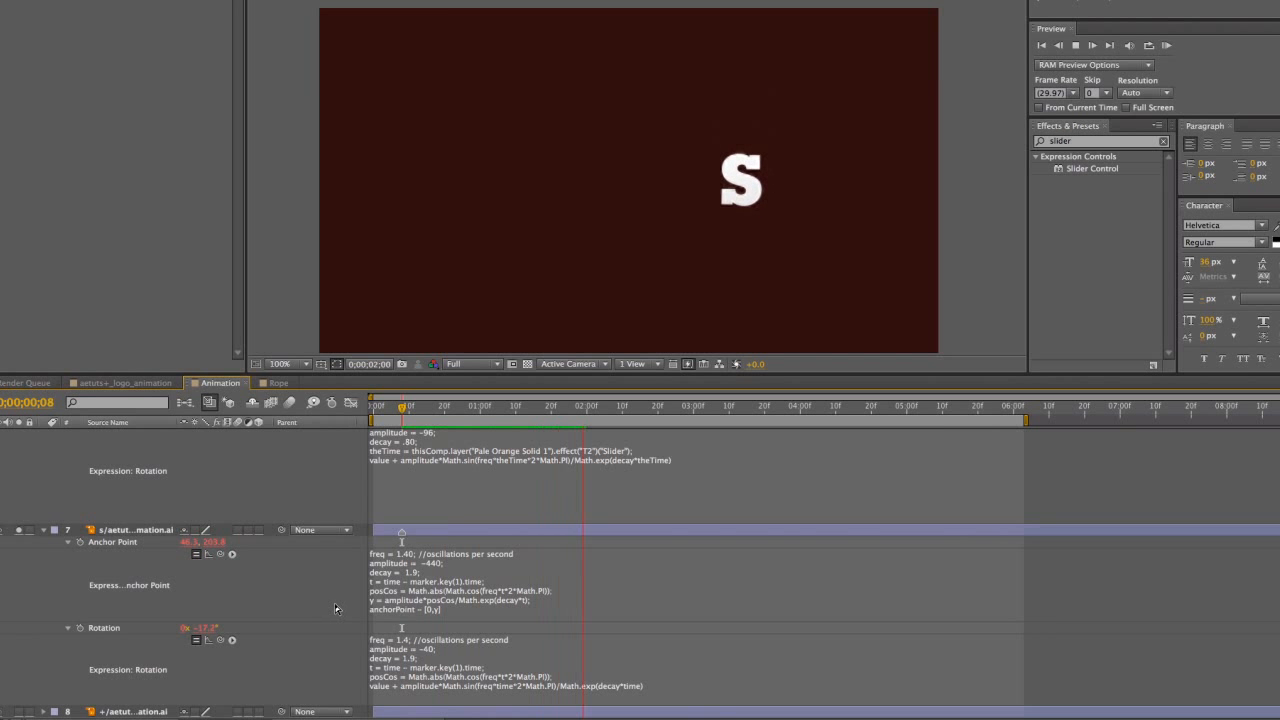
pyautogui.click(408, 408)
pyautogui.moveTo(408, 410)
pyautogui.mouseDown()
pyautogui.moveTo(640, 436)
pyautogui.moveTo(398, 426)
pyautogui.moveTo(416, 424)
pyautogui.mouseUp()
pyautogui.press('KP_0')
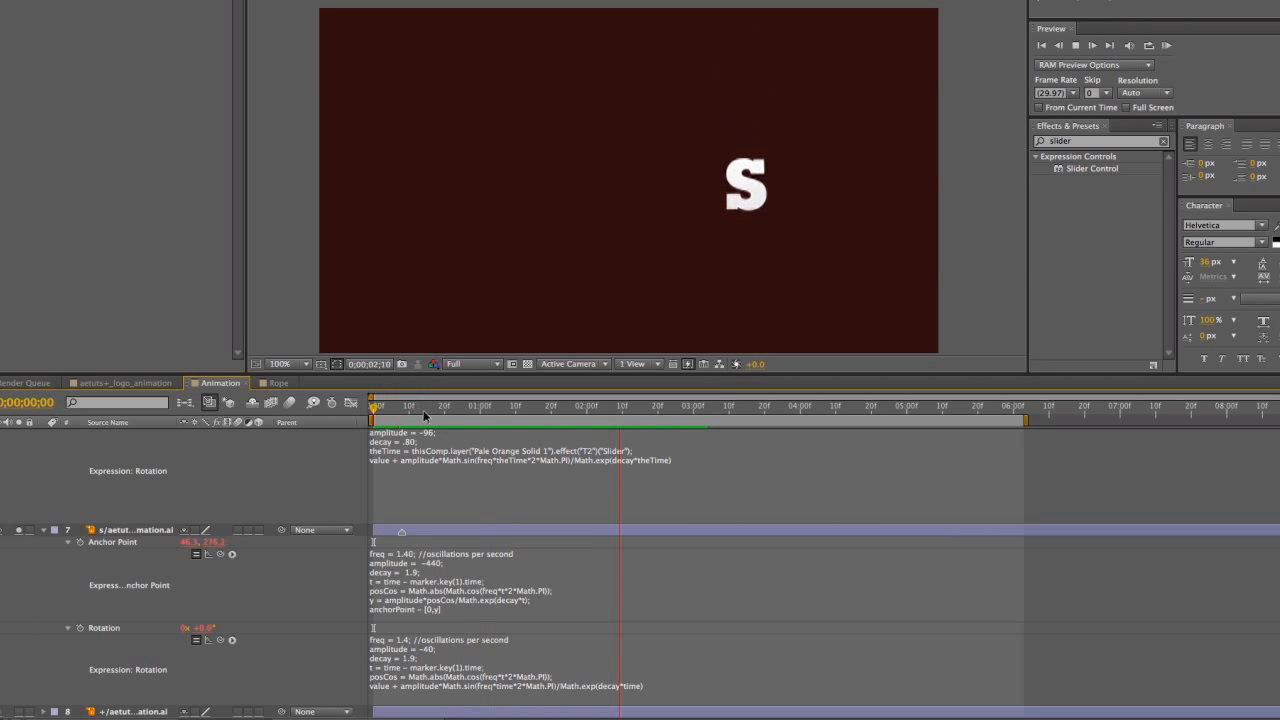
pyautogui.press('space')
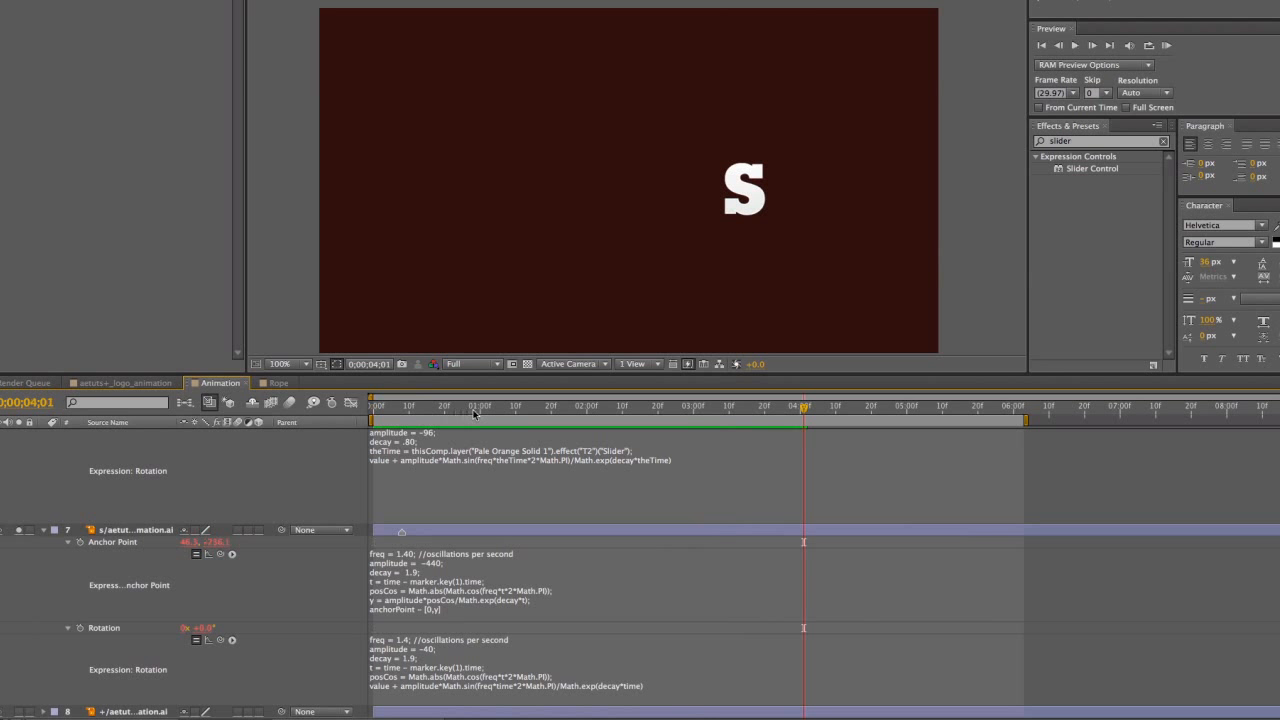
pyautogui.press('Home')
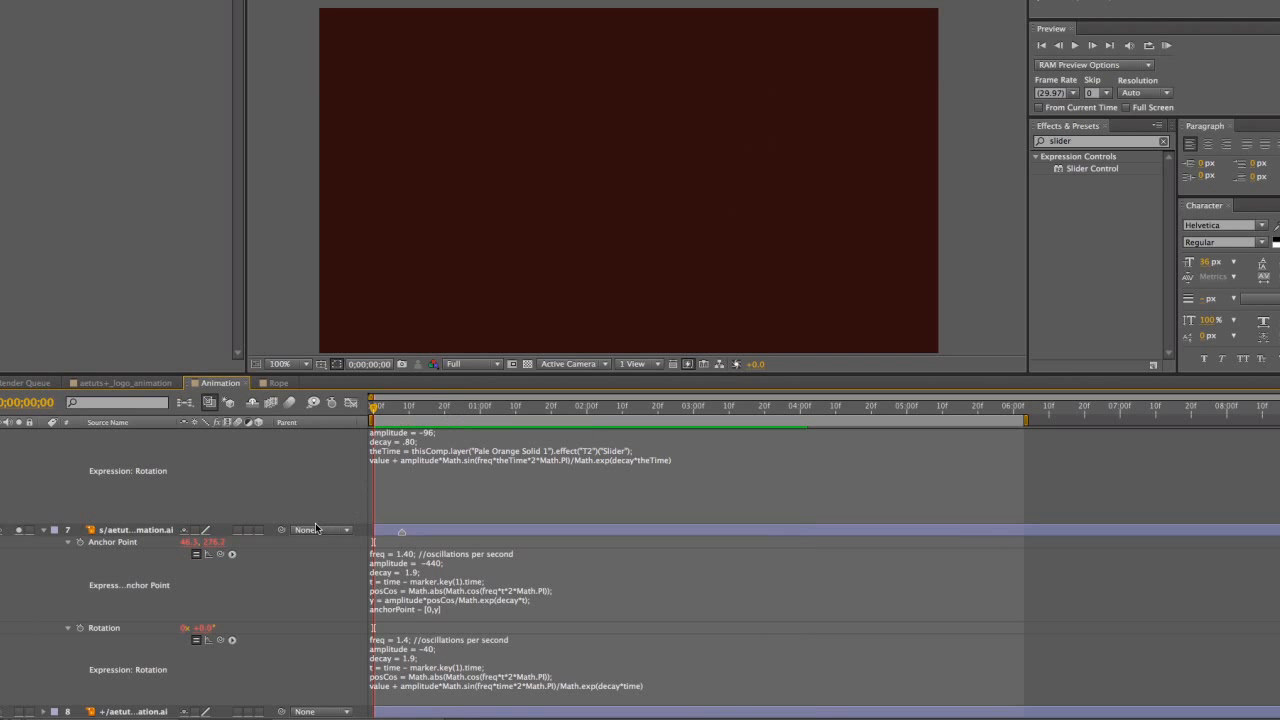
# Unsolo and collapse the s layer, and trim its start to its marker at 0;00;00;08
pyautogui.click(20, 532)
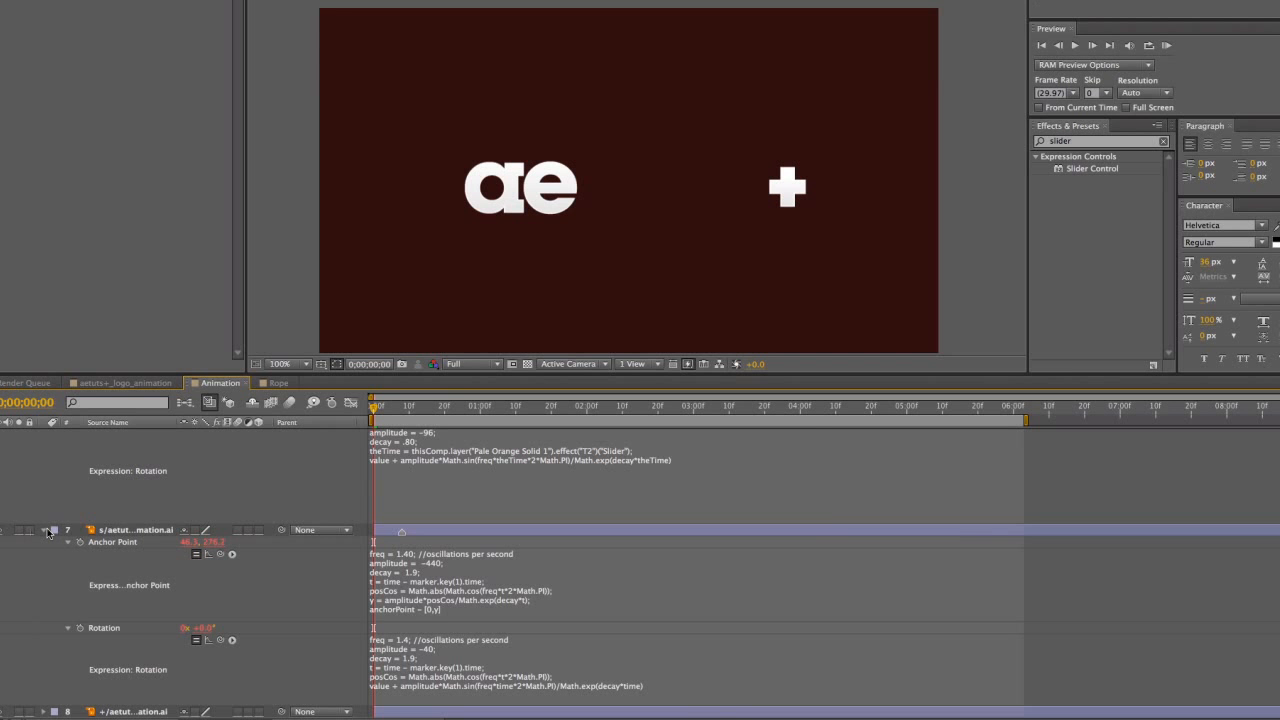
pyautogui.click(44, 533)
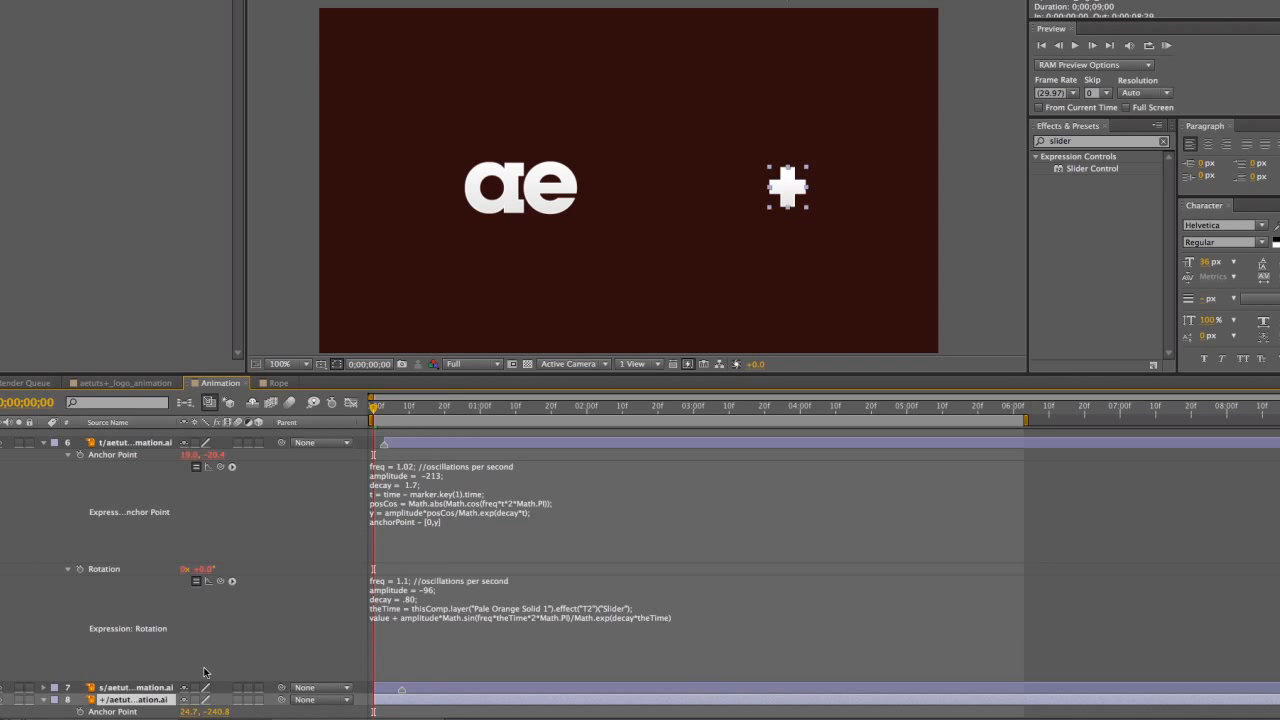
pyautogui.click(434, 690)
pyautogui.press('space')
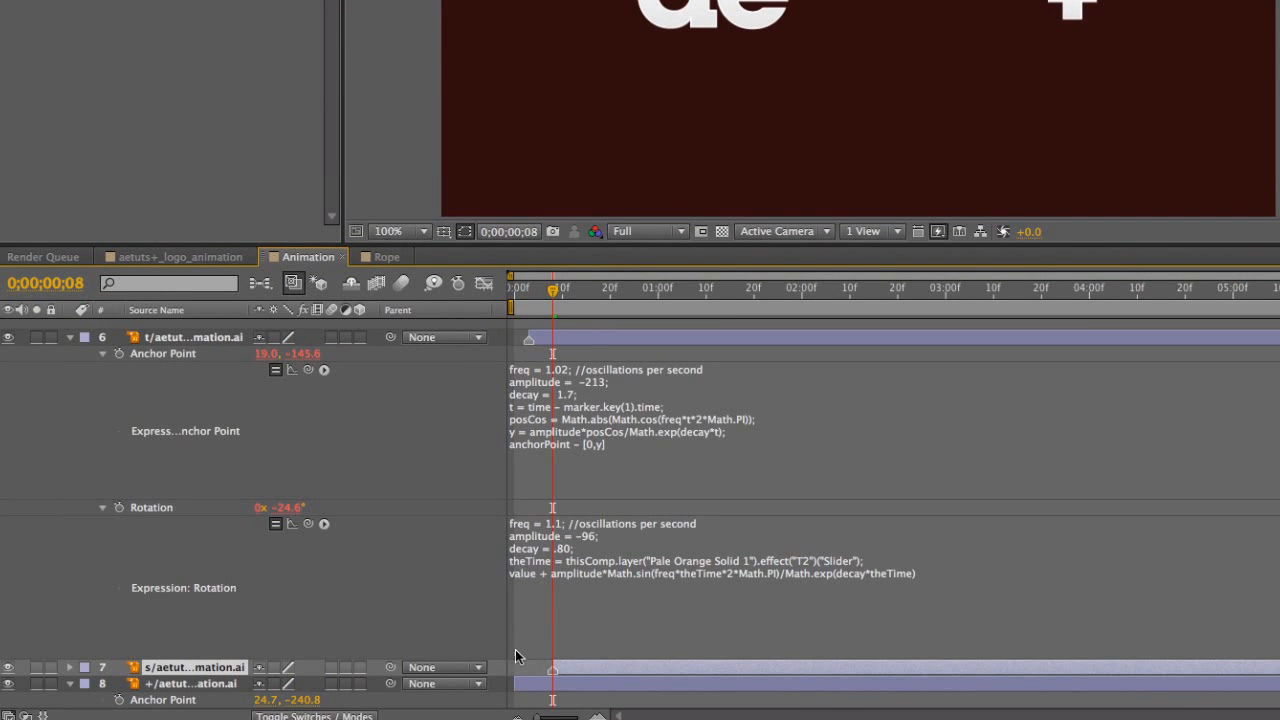
pyautogui.click(534, 622)
pyautogui.click(444, 568)
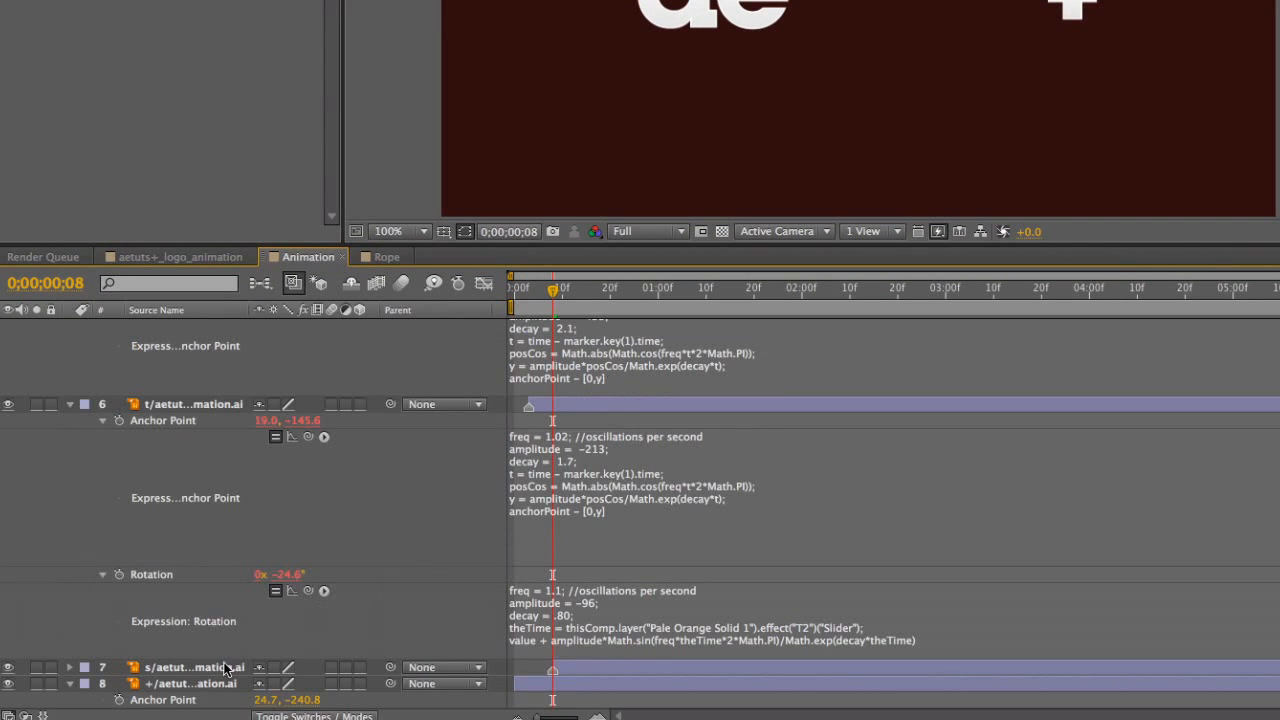
# Enable expressions on the + layer's Anchor Point and Rotation properties
pyautogui.keyDown('alt'); pyautogui.click(120, 700); pyautogui.keyUp('alt')
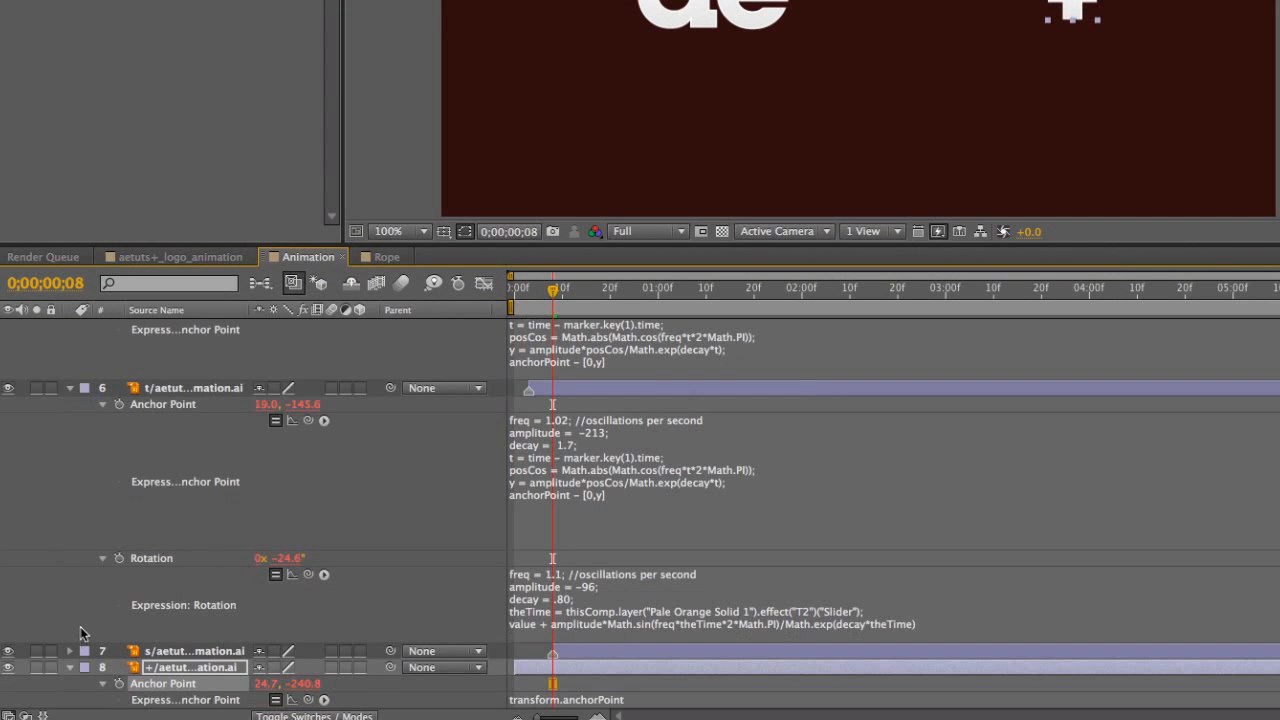
pyautogui.click(195, 670)
pyautogui.hotkey('shift', 'r')
pyautogui.keyDown('alt'); pyautogui.click(120, 700); pyautogui.keyUp('alt')
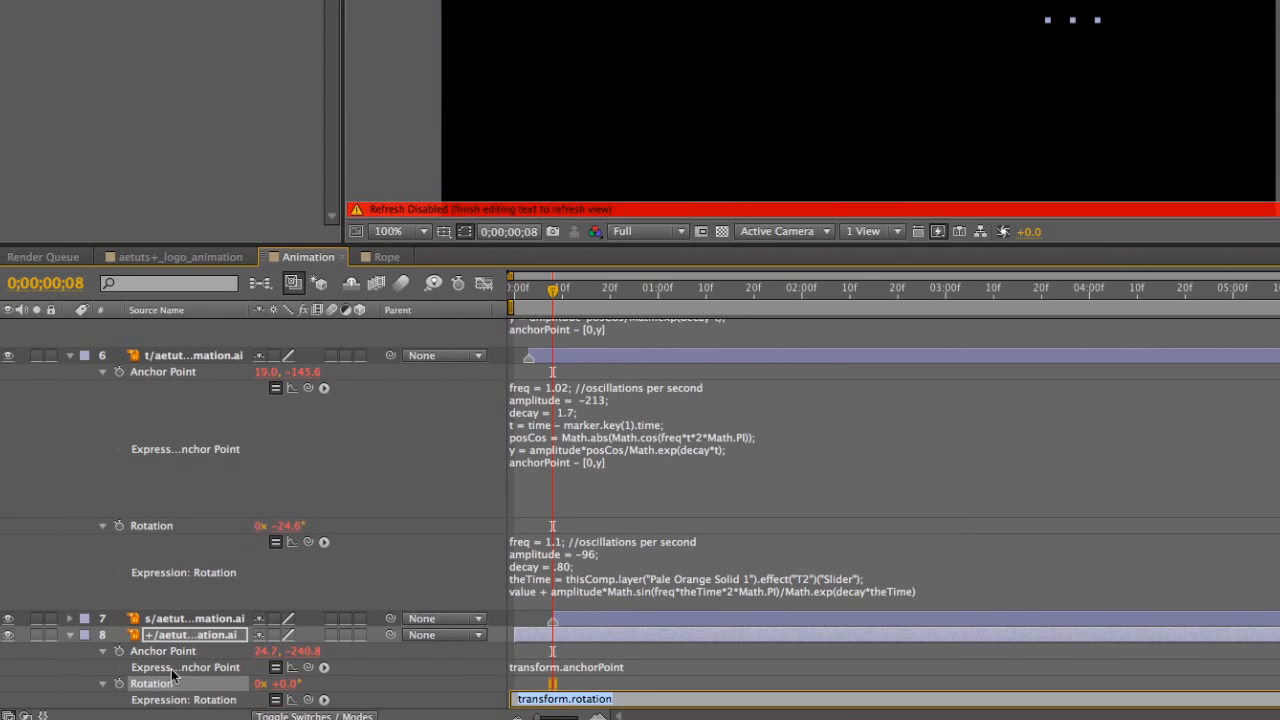
pyautogui.click(588, 541)
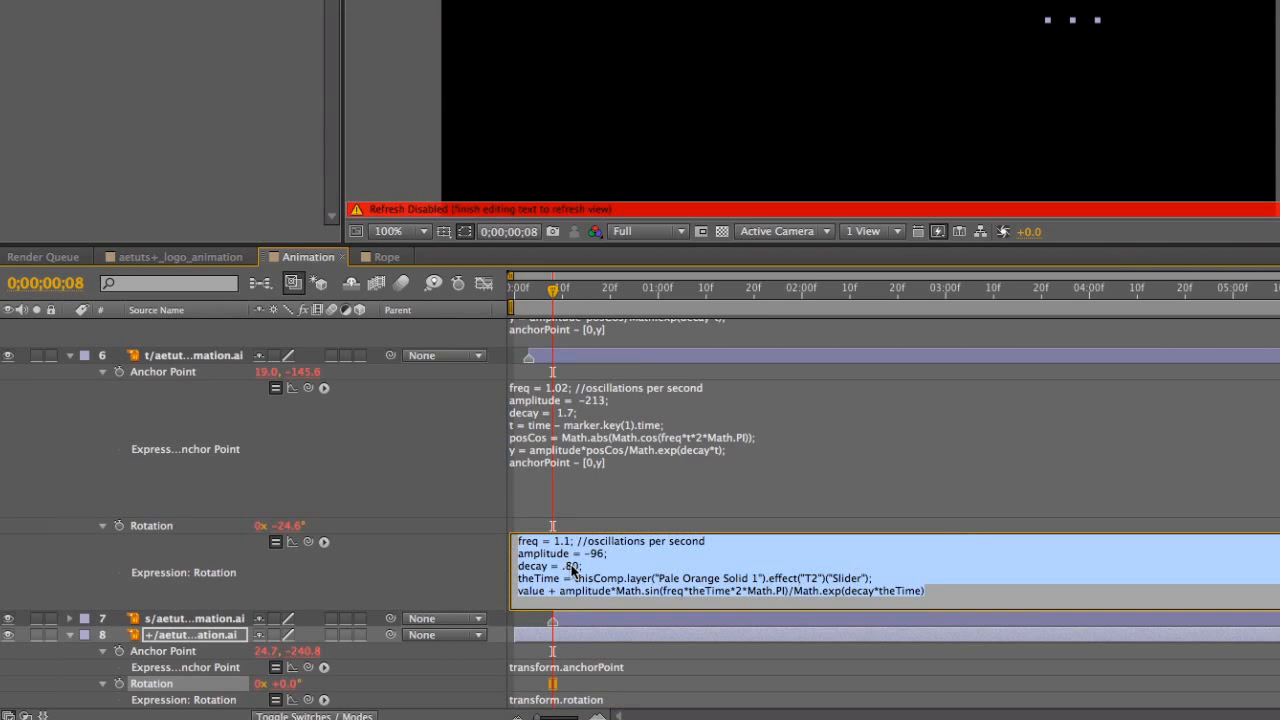
pyautogui.click(398, 565)
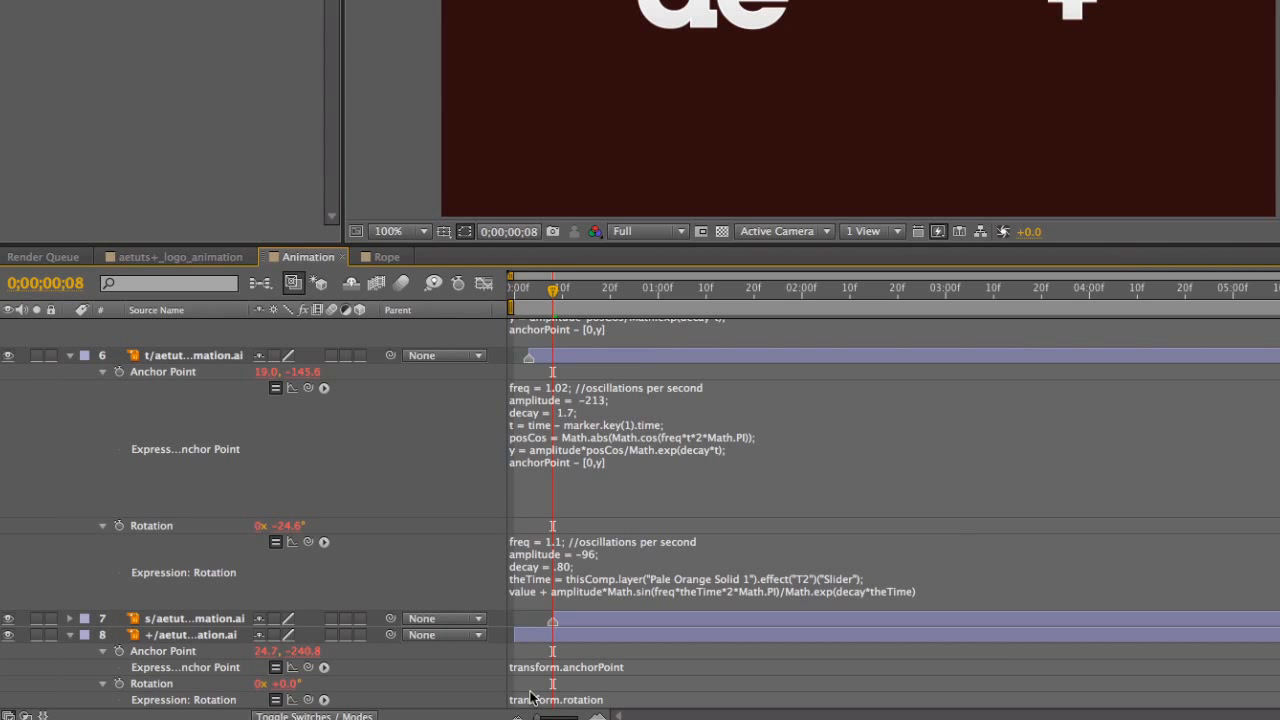
# Add a marker to the + layer at 0;00;00;06 and scrub the timeline to check its timing against the other letters
pyautogui.click(659, 635)
pyautogui.press('space')
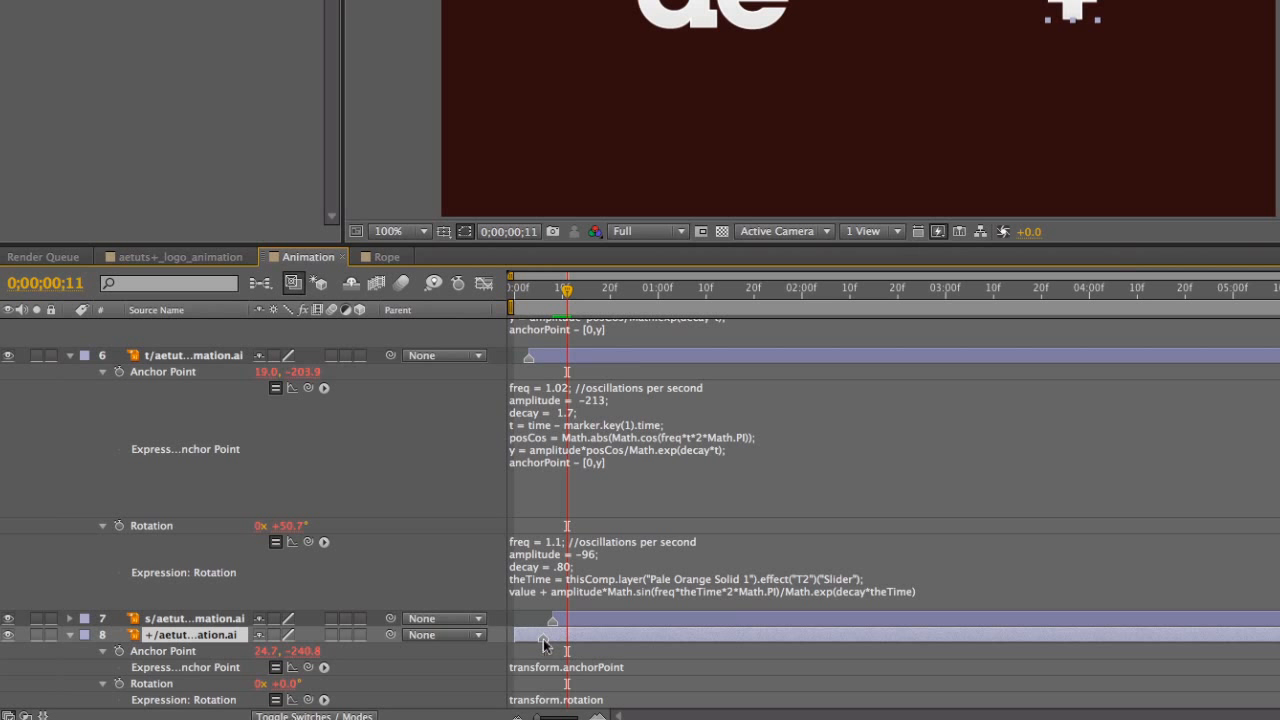
pyautogui.click(539, 291)
pyautogui.moveTo(539, 291); pyautogui.dragTo(598, 299)
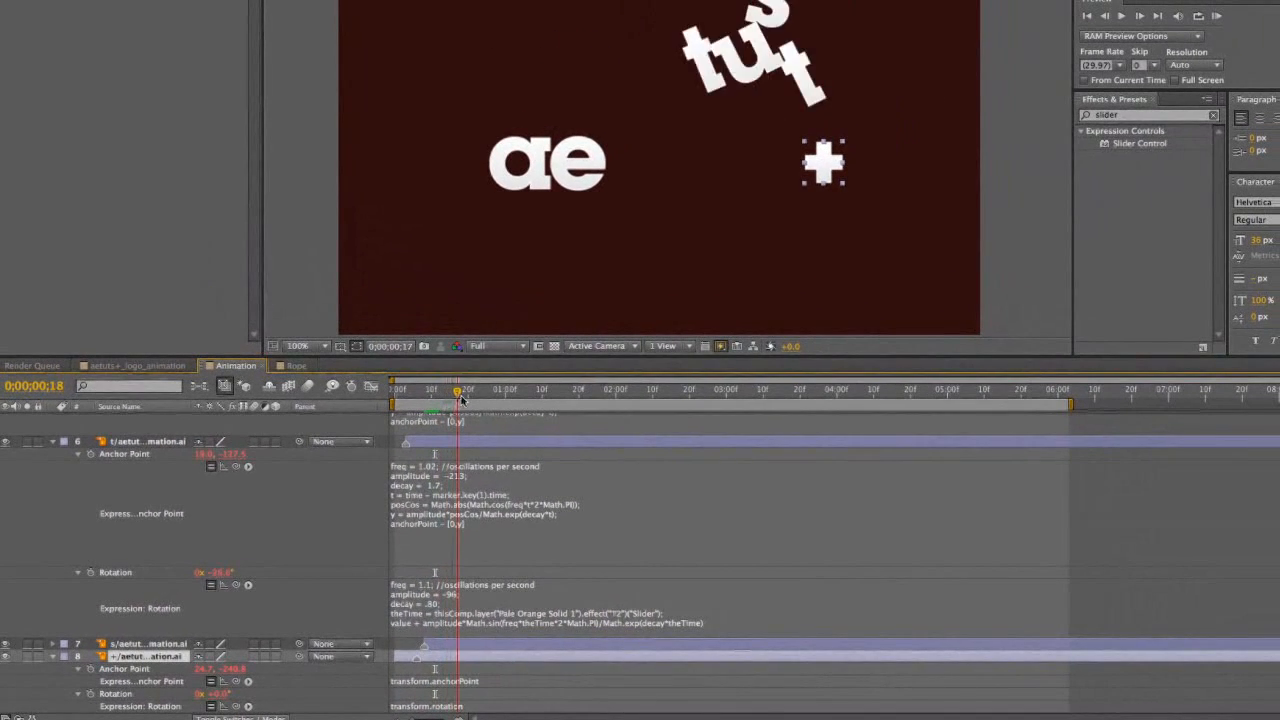
pyautogui.moveTo(461, 398); pyautogui.dragTo(419, 455)
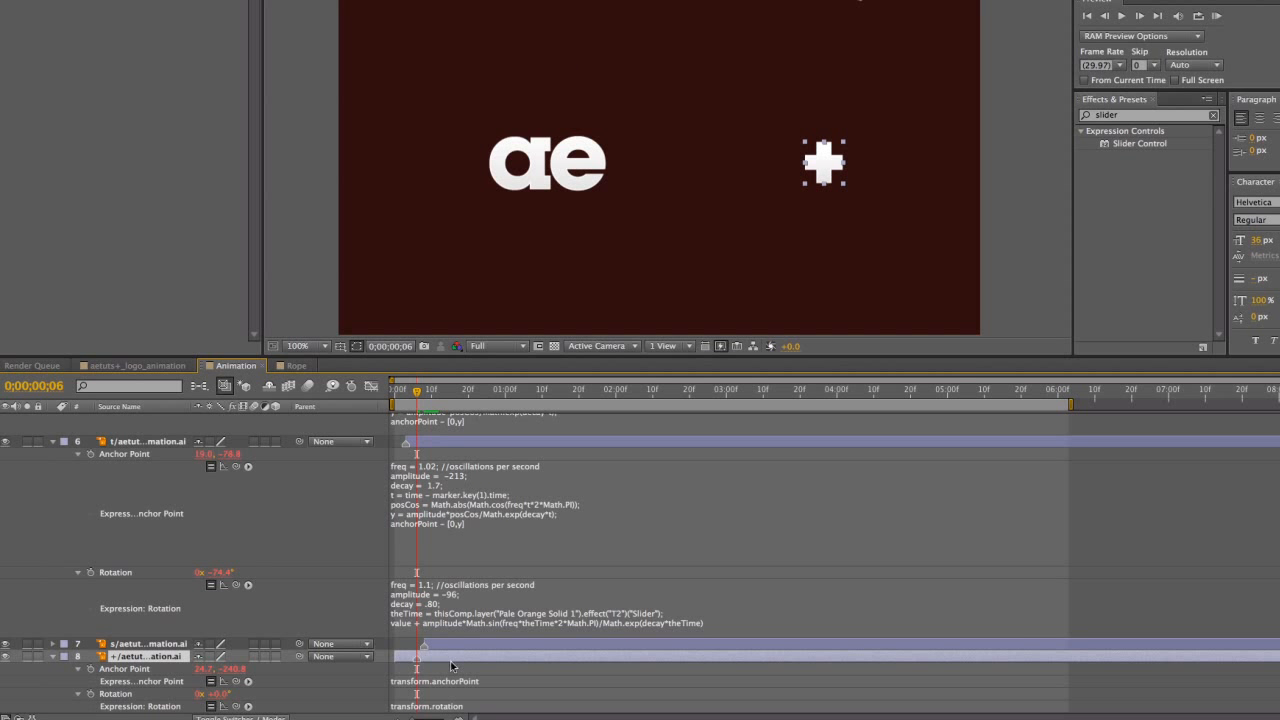
# Copy the Rotation expression of the t layer (layer 6) into the + layer's Rotation expression
pyautogui.click(430, 625)
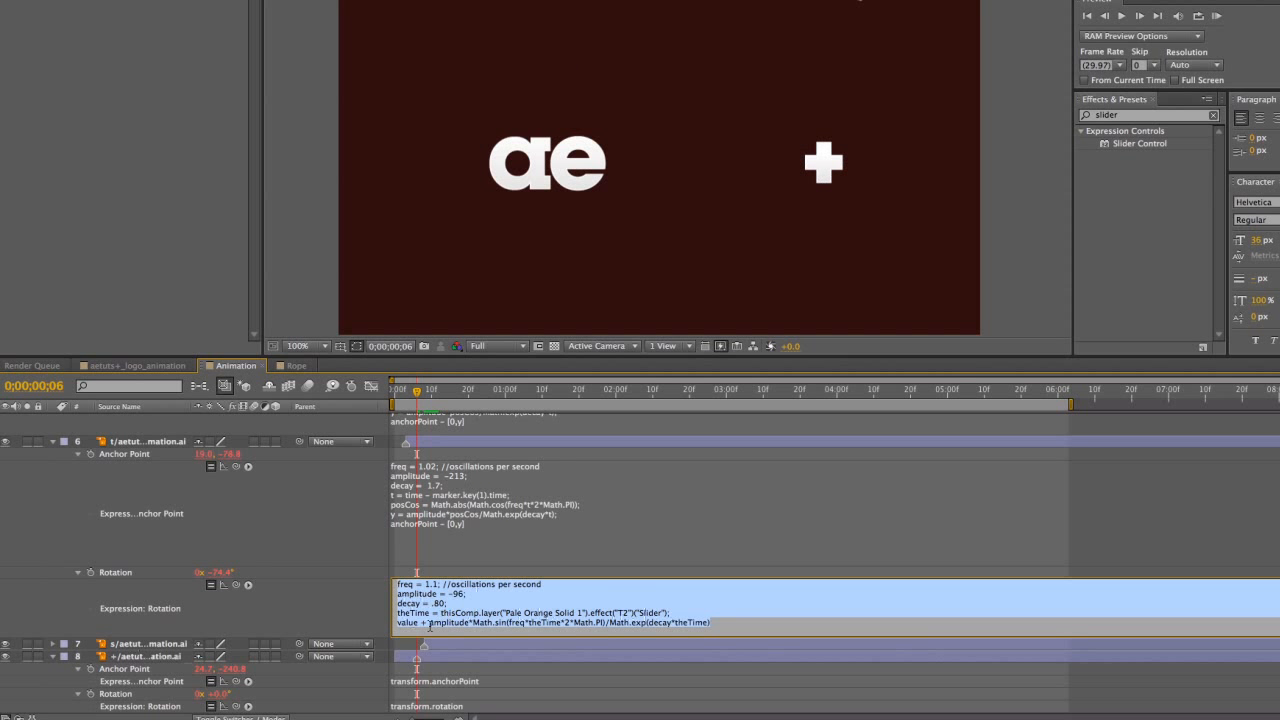
pyautogui.click(365, 697)
pyautogui.click(405, 706)
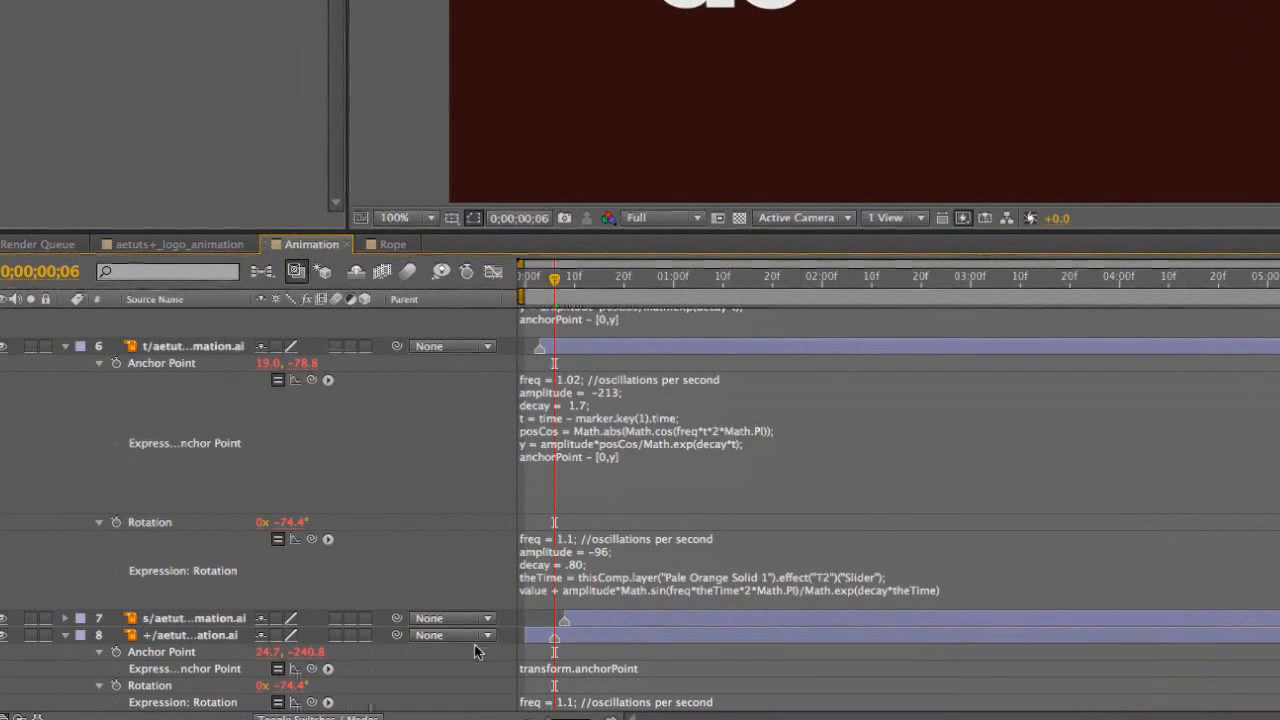
# Copy the Anchor Point expression of the t layer (layer 6) into the + layer's Anchor Point expression
pyautogui.click(586, 428)
pyautogui.hotkey('ctrl', 'c')
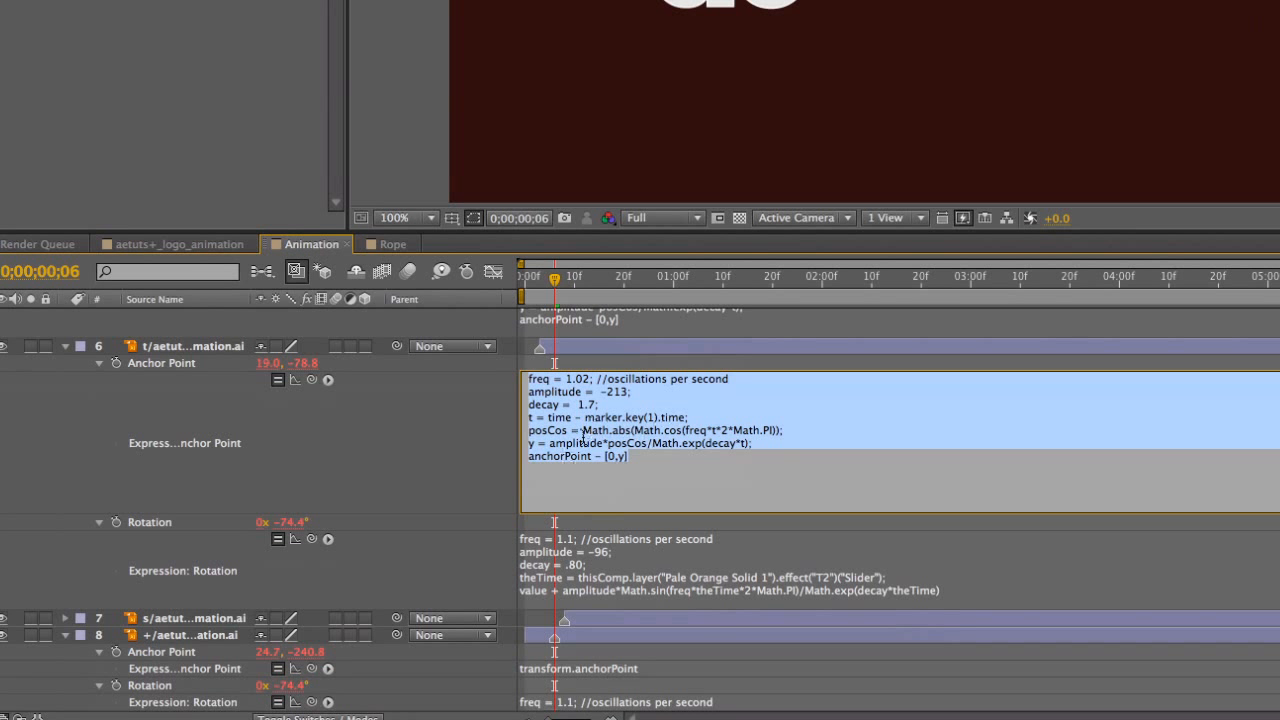
pyautogui.click(457, 572)
pyautogui.click(535, 675)
pyautogui.hotkey('ctrl', 'v')
pyautogui.click(465, 672)
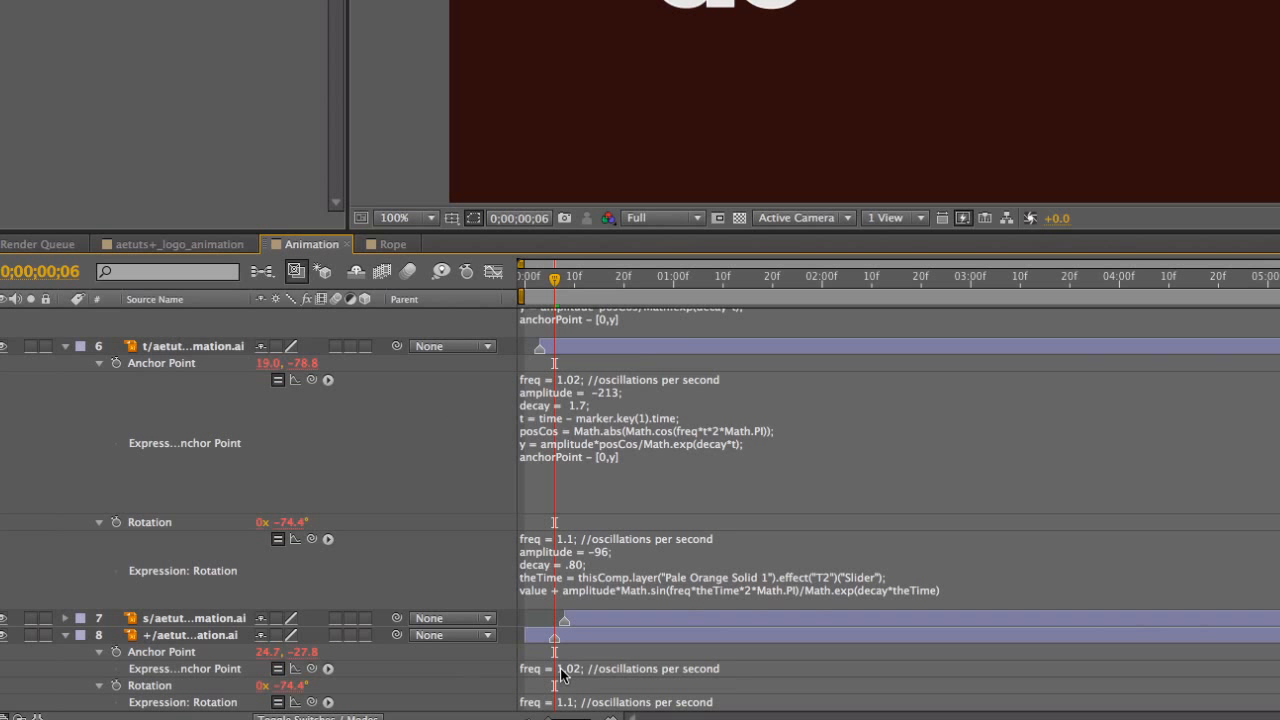
# Enlarge the + layer's Rotation expression field to show all its lines, including the theTime slider reference
pyautogui.scroll(4, 478, 549)
pyautogui.scroll(-4, 478, 549)
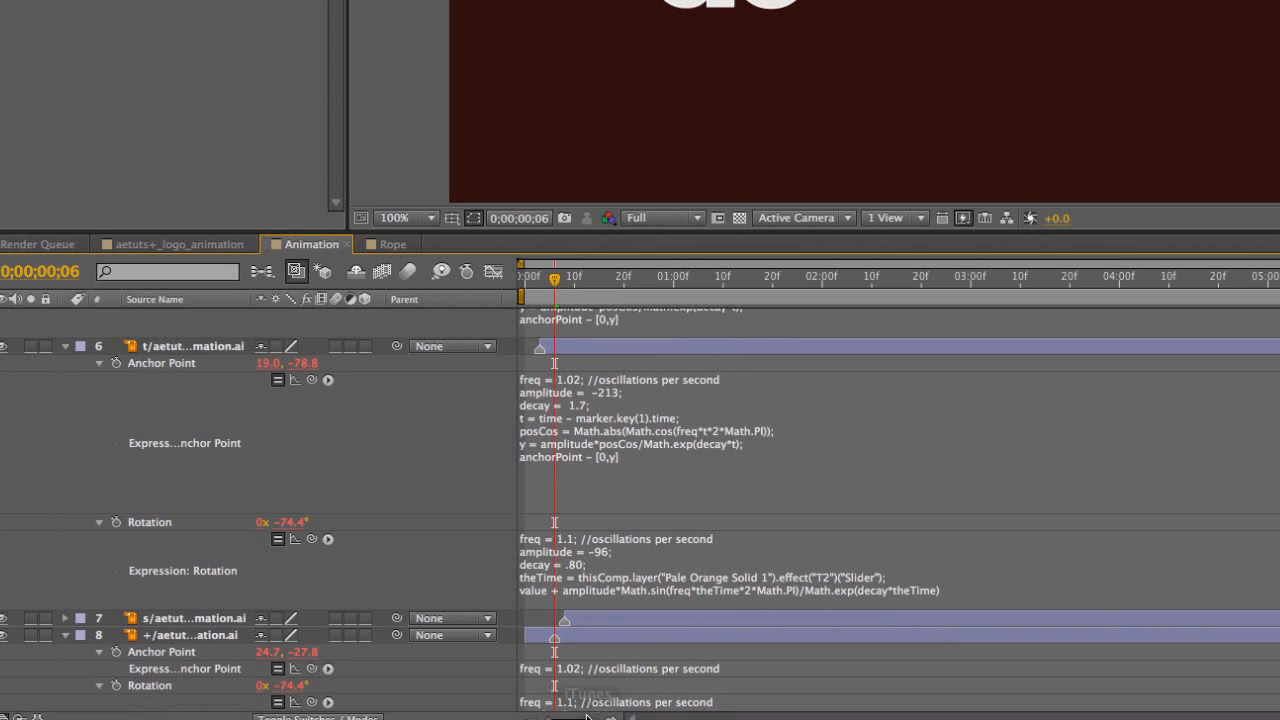
pyautogui.scroll(-1, 586, 543)
pyautogui.scroll(-2, 613, 706)
pyautogui.click(694, 672)
pyautogui.moveTo(586, 665); pyautogui.dragTo(906, 665)
pyautogui.click(418, 664)
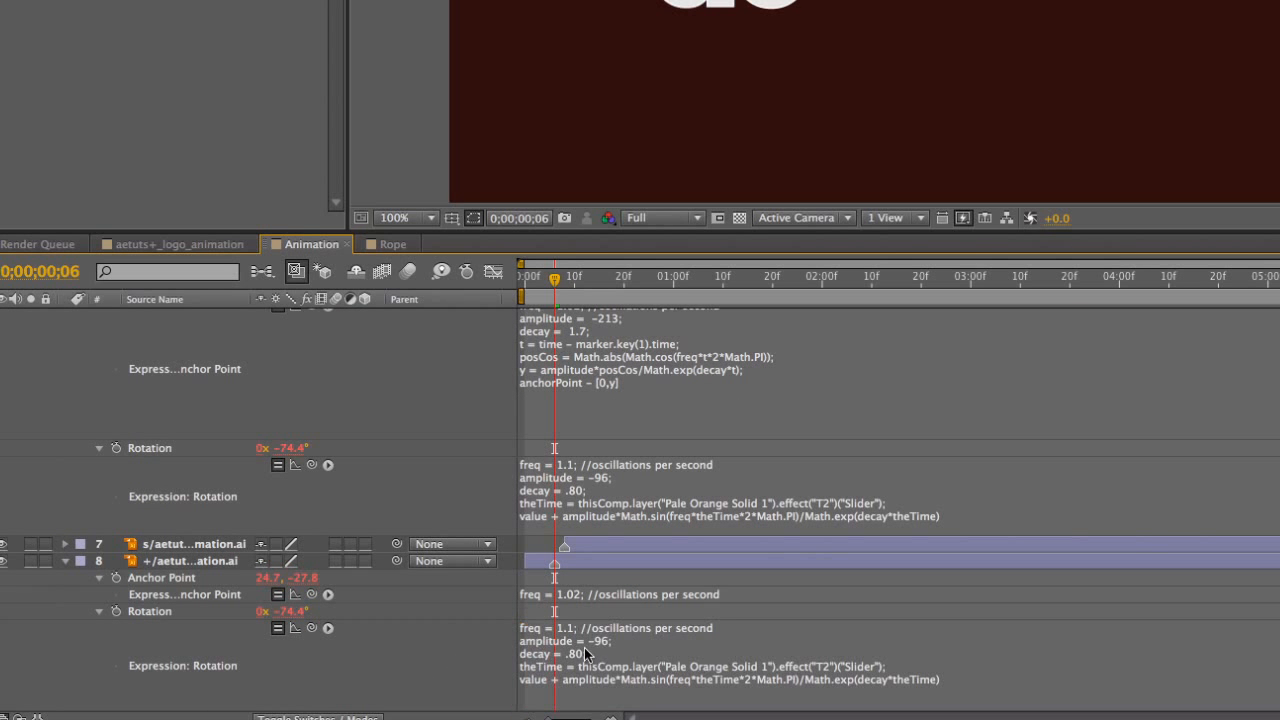
# Duplicate the U slider effect on Pale Orange Solid 1, place the copy below T2 and rename it +
pyautogui.scroll(15, 655, 604)
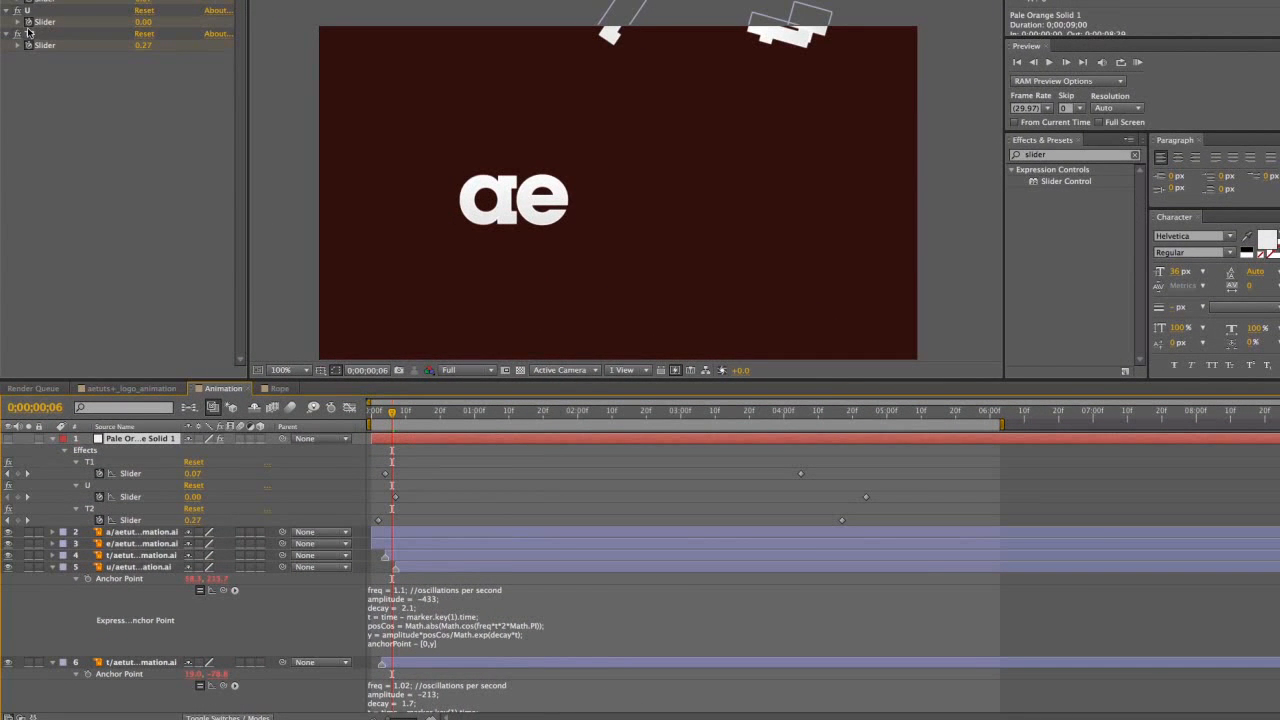
pyautogui.click(27, 12)
pyautogui.hotkey('ctrl', 'd')
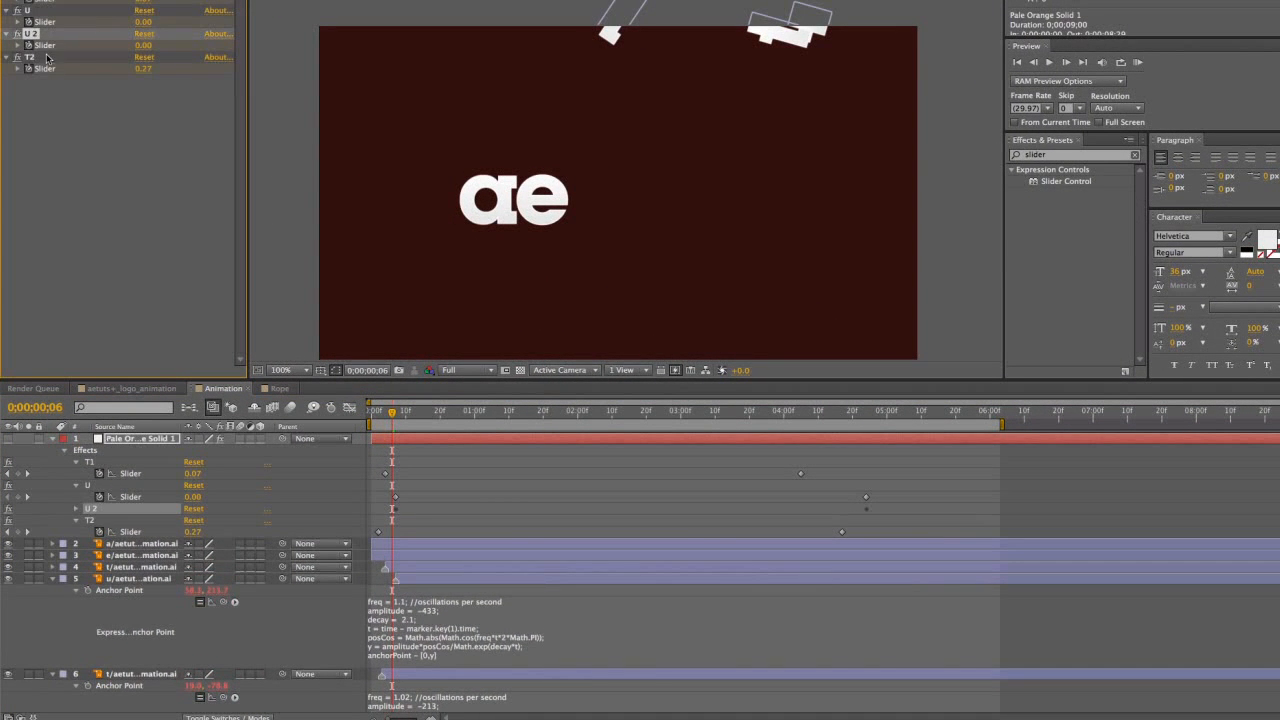
pyautogui.moveTo(34, 36)
pyautogui.mouseDown()
pyautogui.moveTo(34, 123)
pyautogui.moveTo(41, 56)
pyautogui.mouseUp()
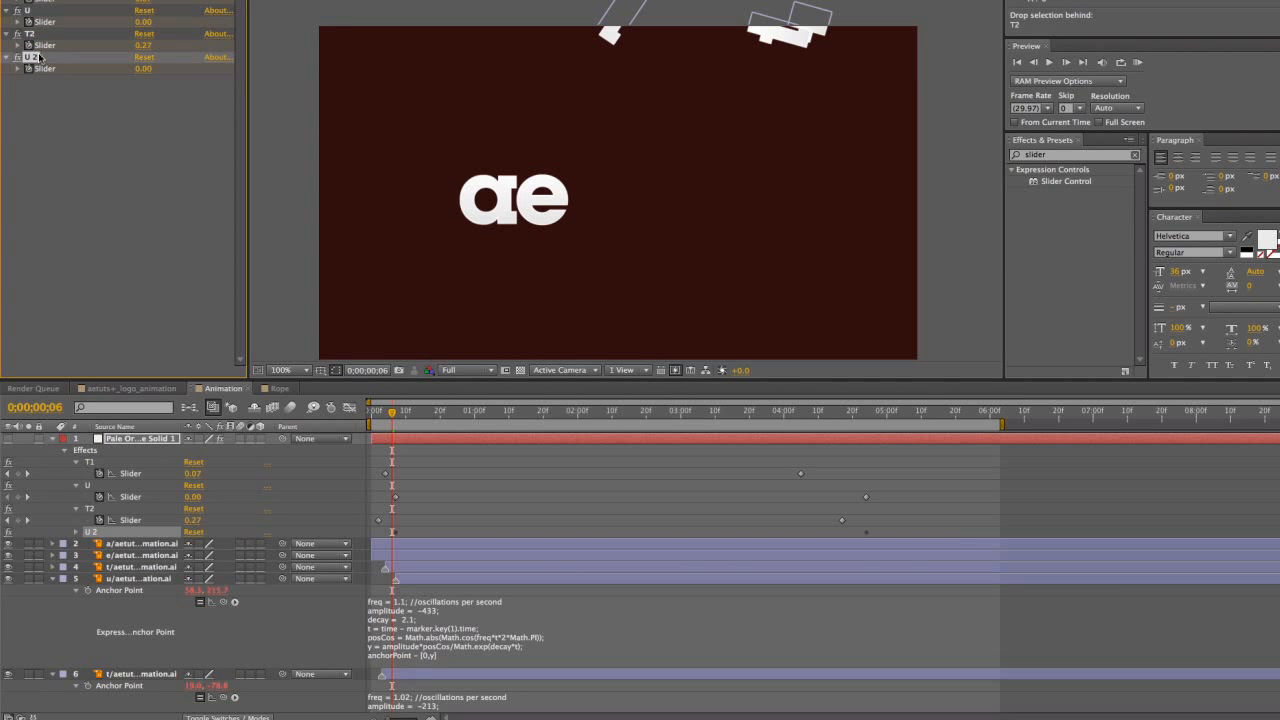
pyautogui.press('Return')
pyautogui.press('BackSpace')
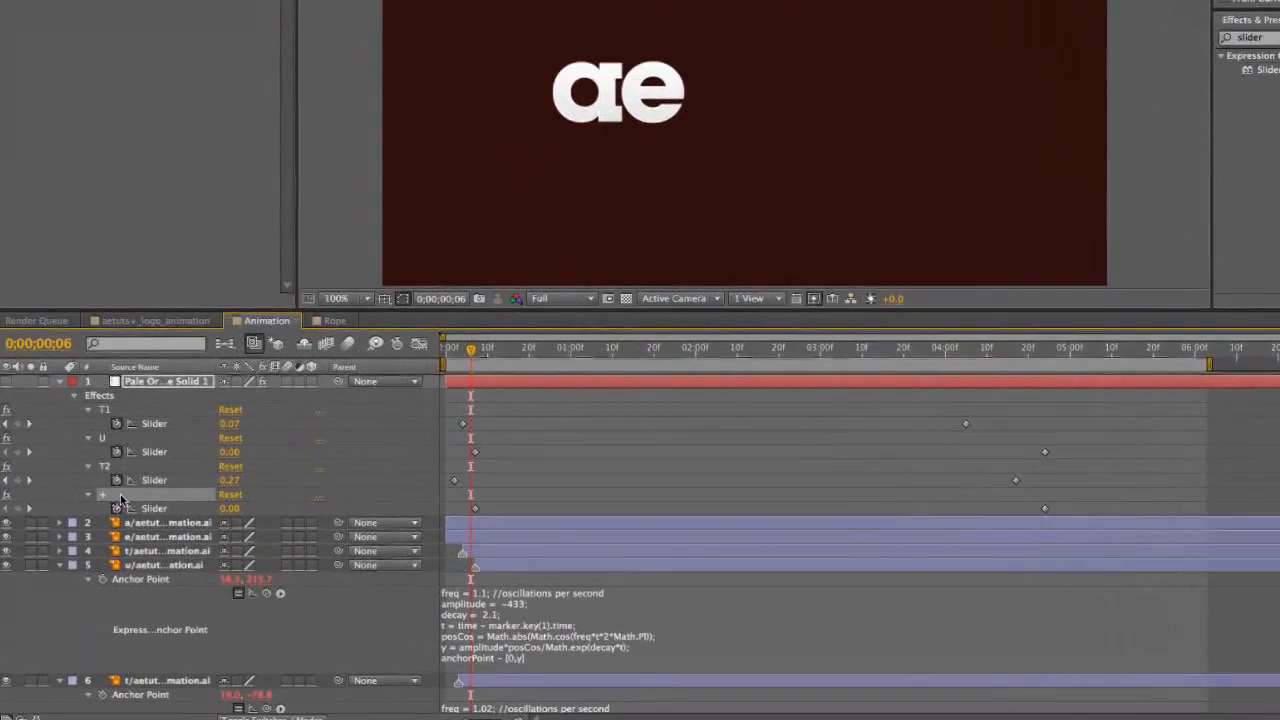
# In the + layer's Rotation expression, replace theTime's T2 slider reference with a link to the + slider on Pale Orange Solid 1
pyautogui.scroll(-8, 571, 514)
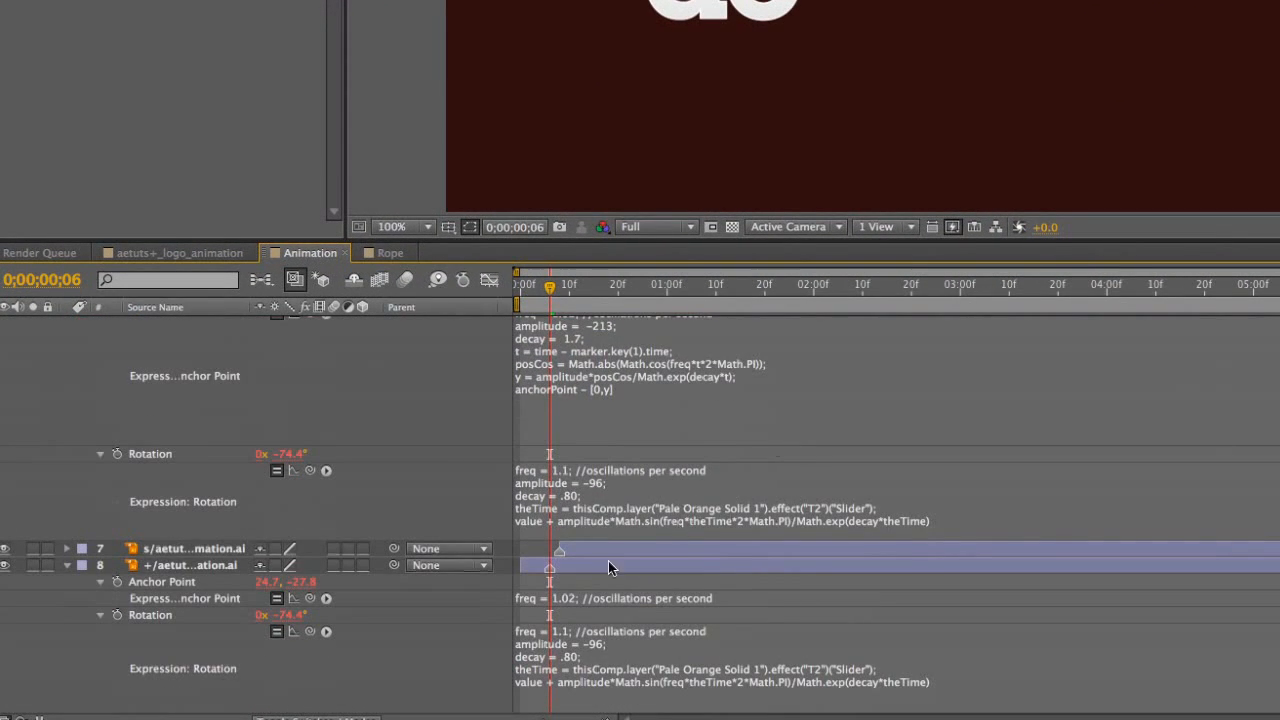
pyautogui.click(592, 660)
pyautogui.moveTo(584, 668); pyautogui.dragTo(880, 668)
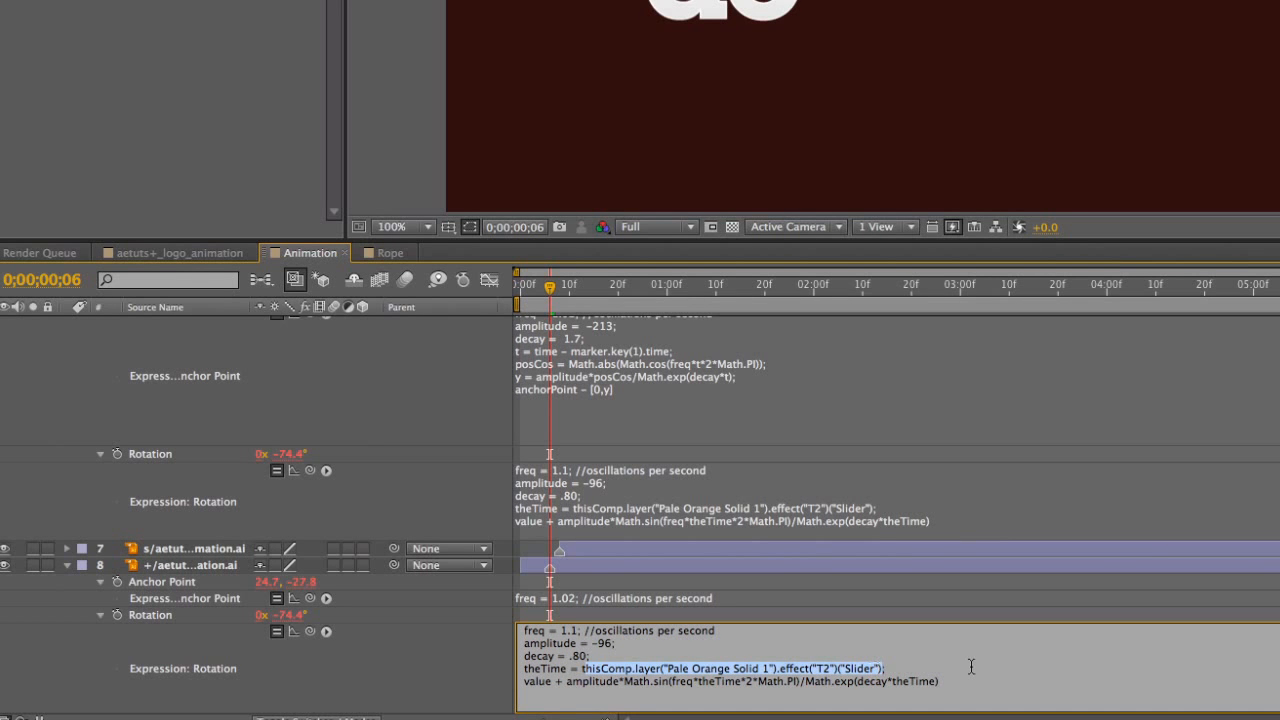
pyautogui.press('BackSpace')
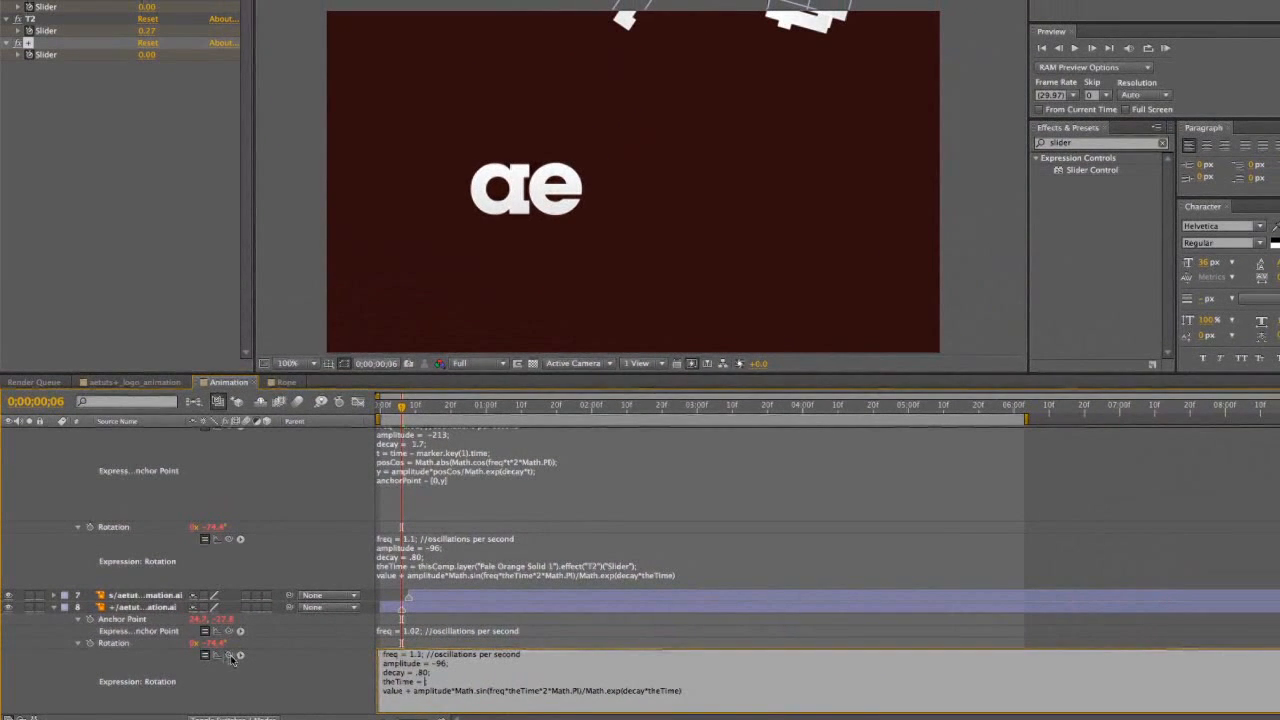
pyautogui.moveTo(231, 656); pyautogui.dragTo(45, 57)
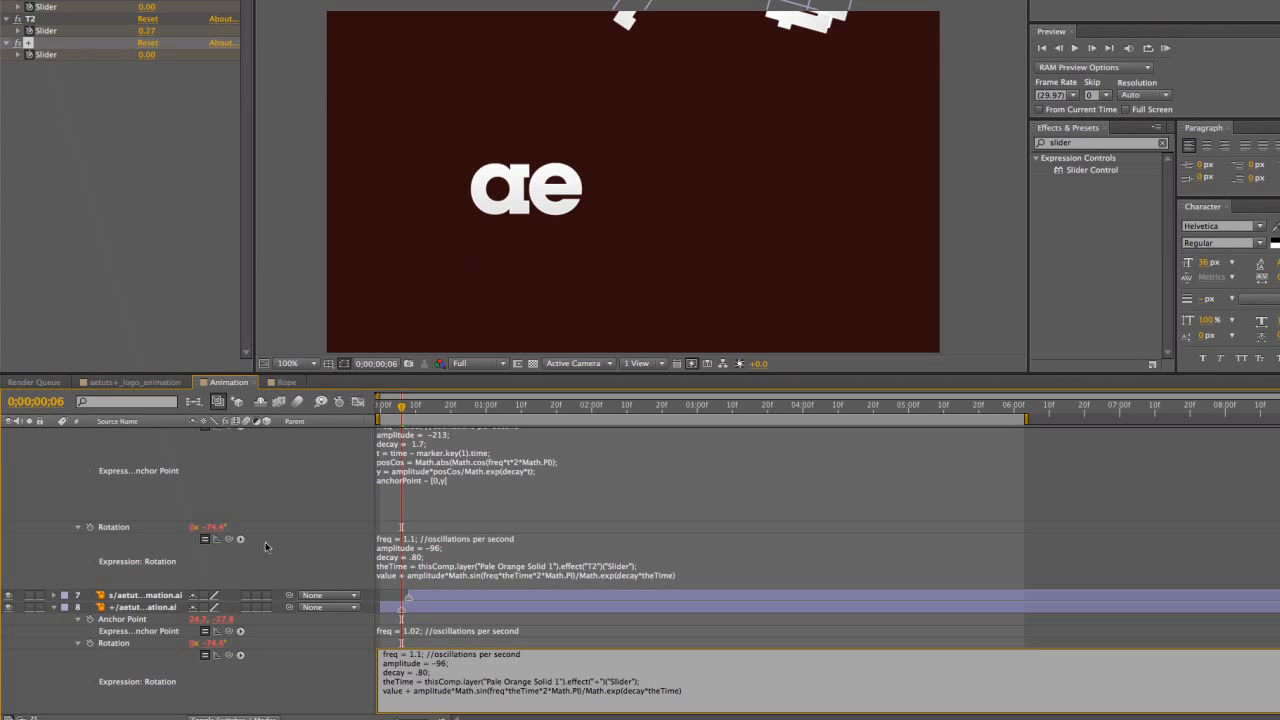
pyautogui.click(332, 665)
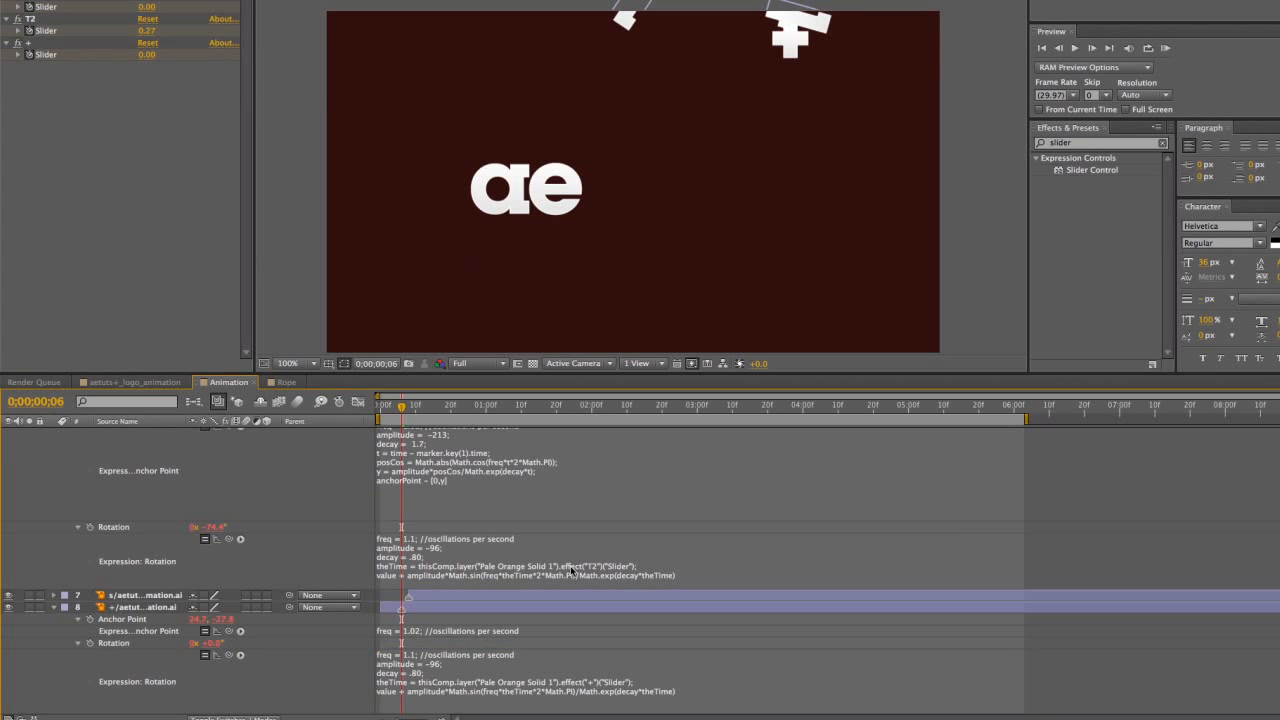
# Move the + slider's first keyframe to 0;00;00;06, at the + layer's marker, and its last keyframe to just before the 5-second mark
pyautogui.click(414, 607)
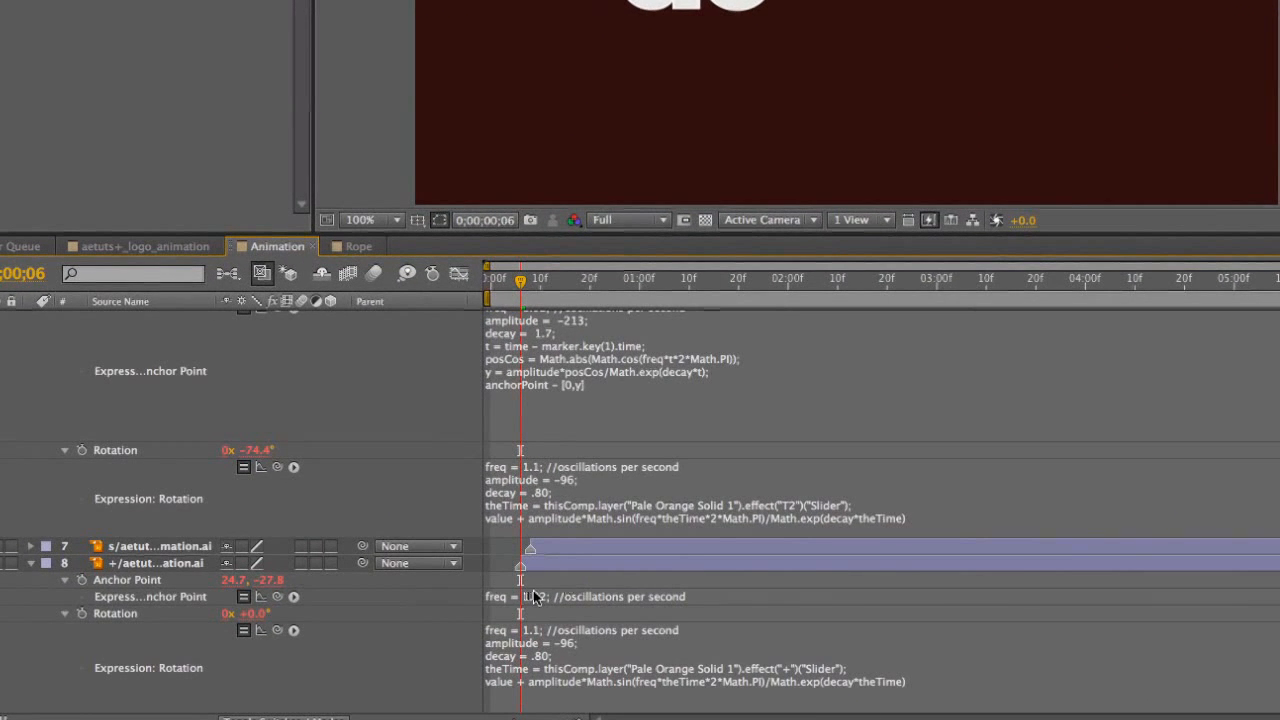
pyautogui.scroll(10, 535, 597)
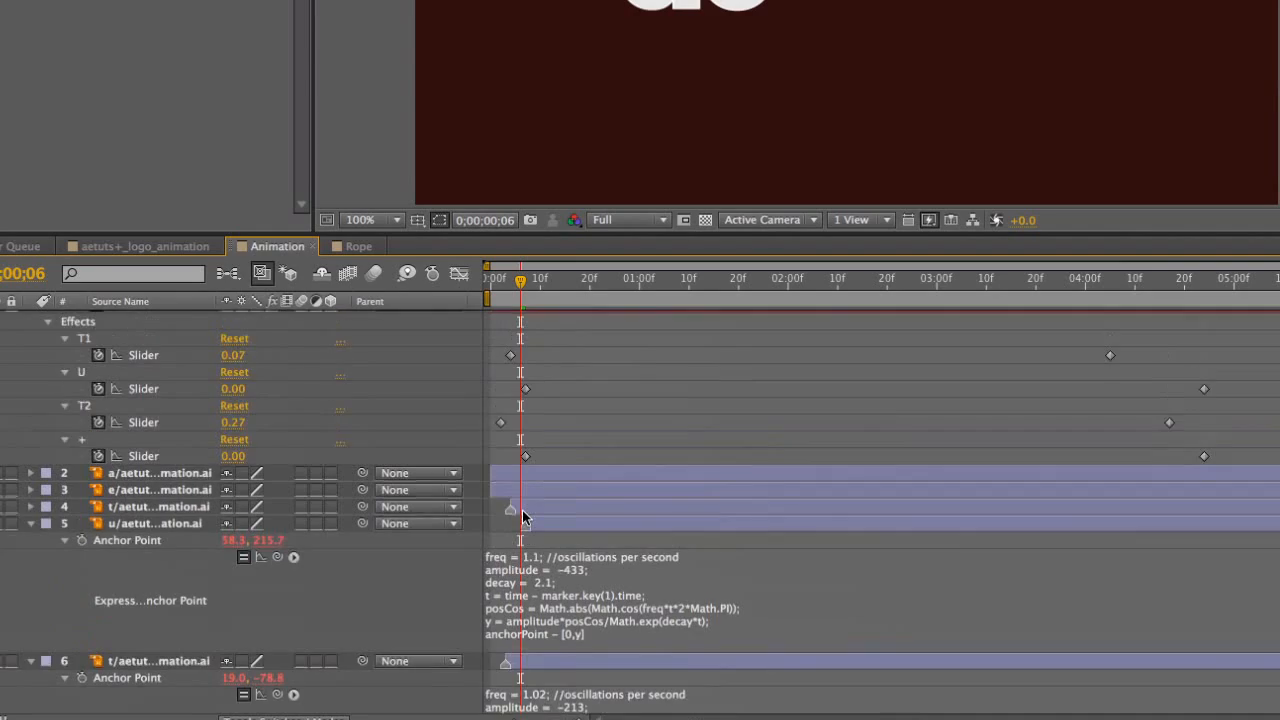
pyautogui.scroll(1, 522, 516)
pyautogui.click(520, 470)
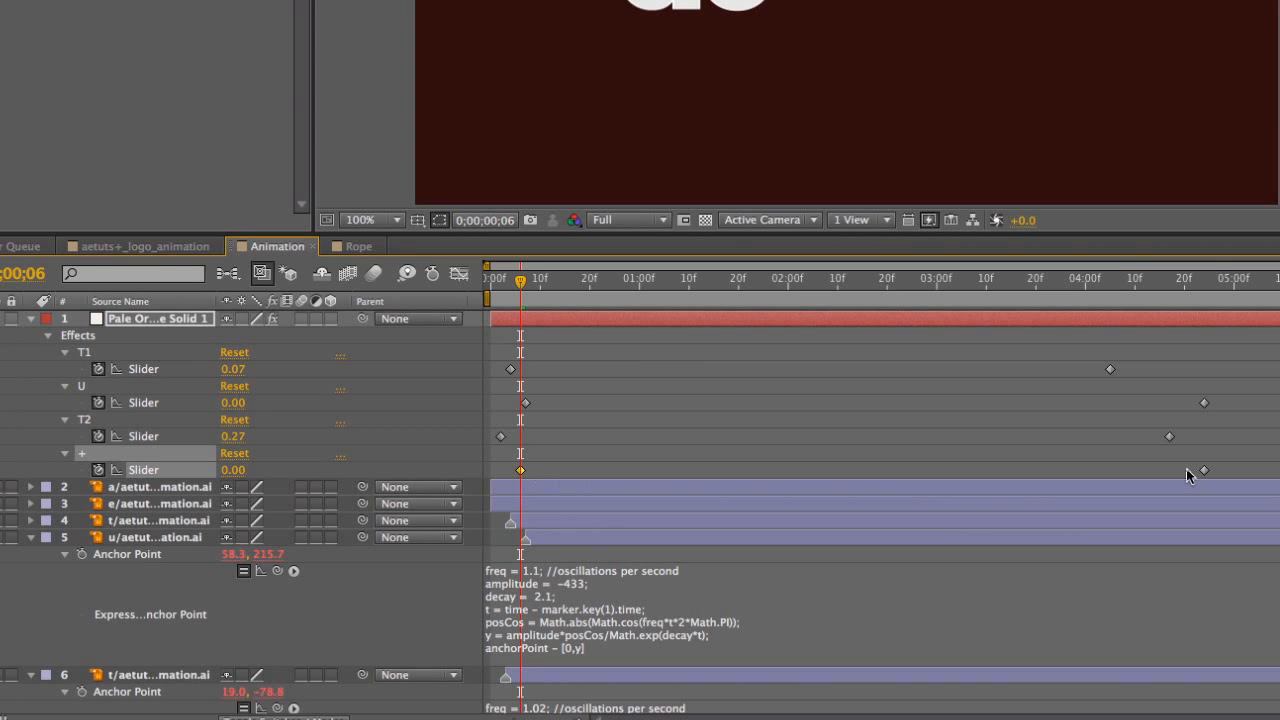
pyautogui.moveTo(1187, 471); pyautogui.dragTo(1232, 476)
# In the + layer's Anchor Point expression, set freq to 1.37, amplitude to -513 and decay to 1.8
pyautogui.scroll(-8, 1006, 477)
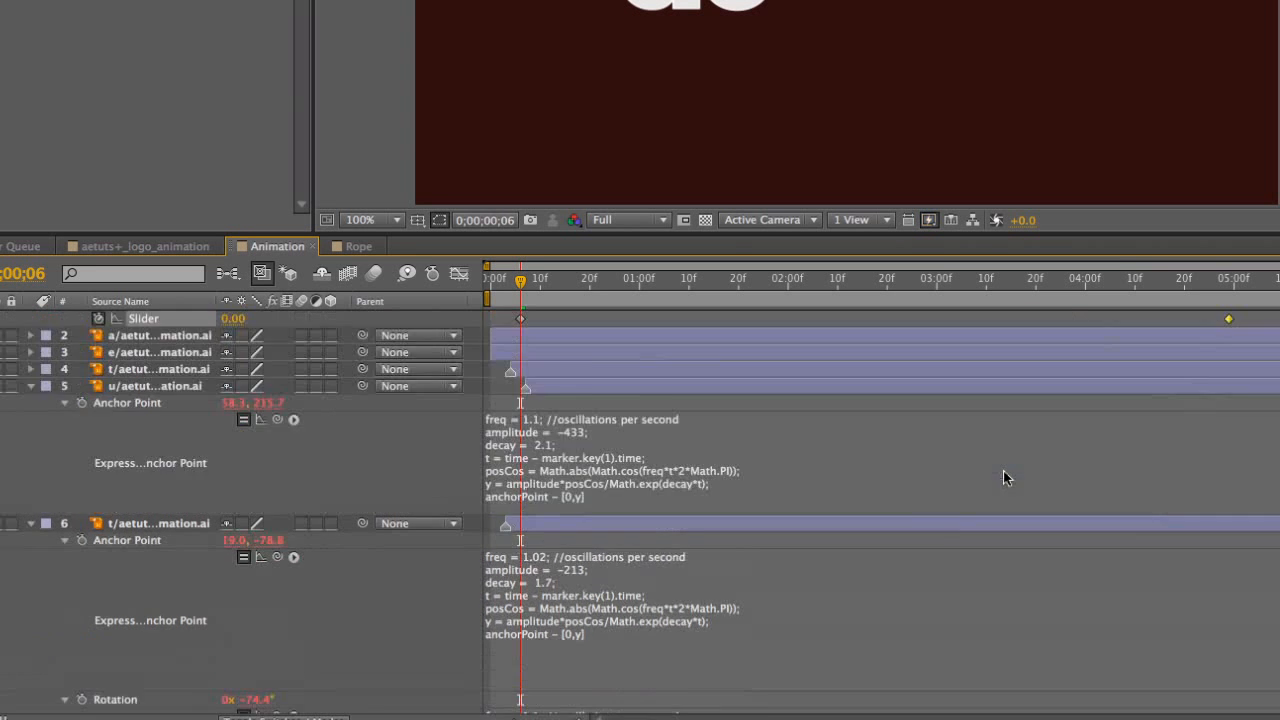
pyautogui.click(527, 543)
pyautogui.click(531, 537)
pyautogui.press('BackSpace')
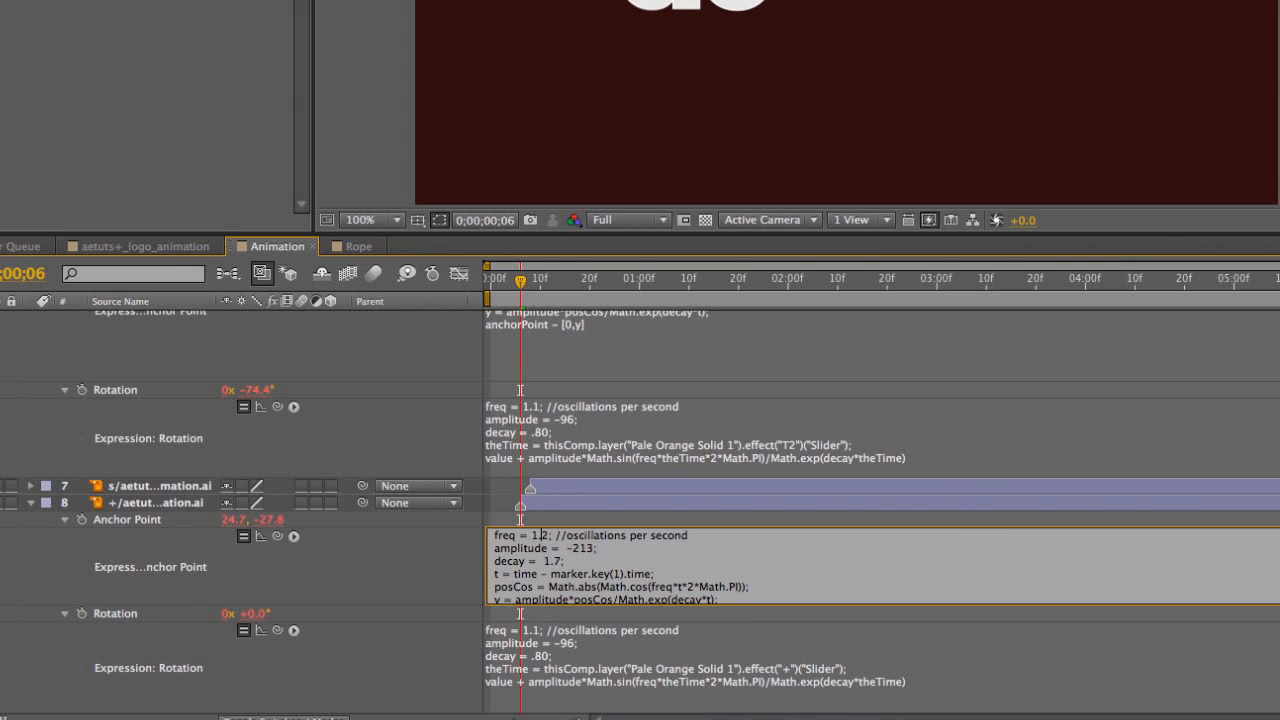
pyautogui.write('37')
pyautogui.press('Delete')
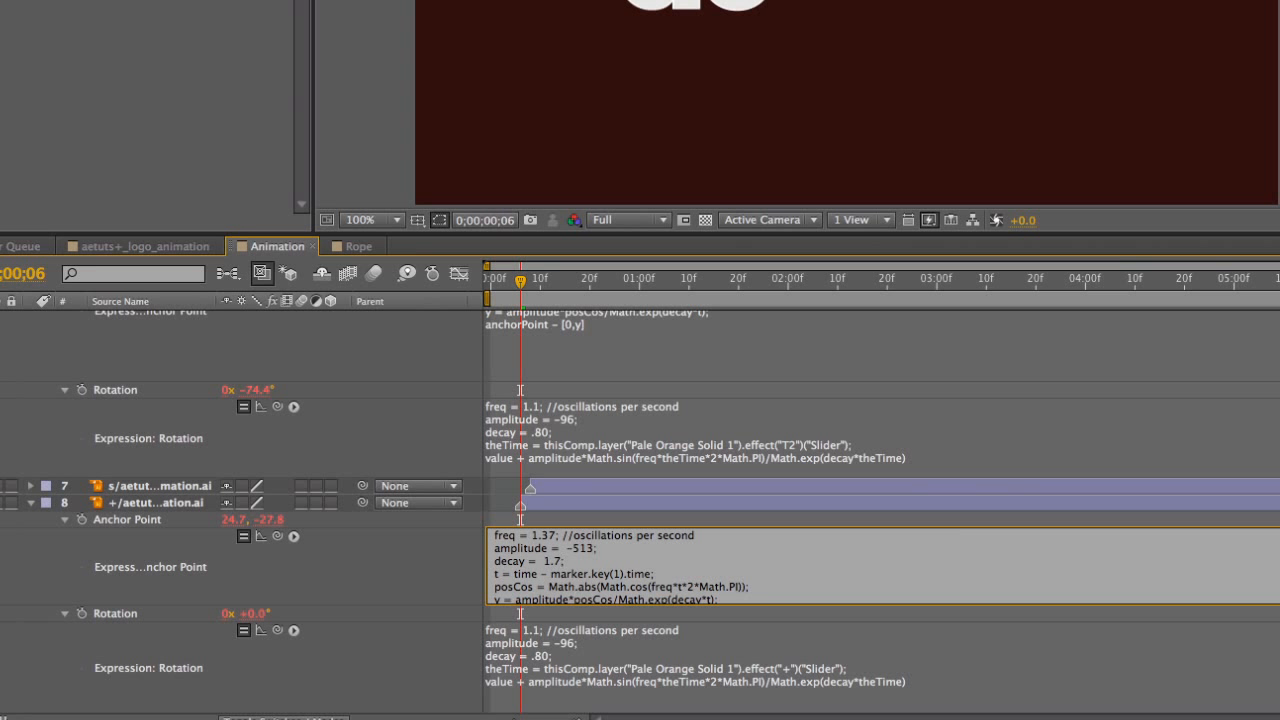
pyautogui.press('KP_Enter')
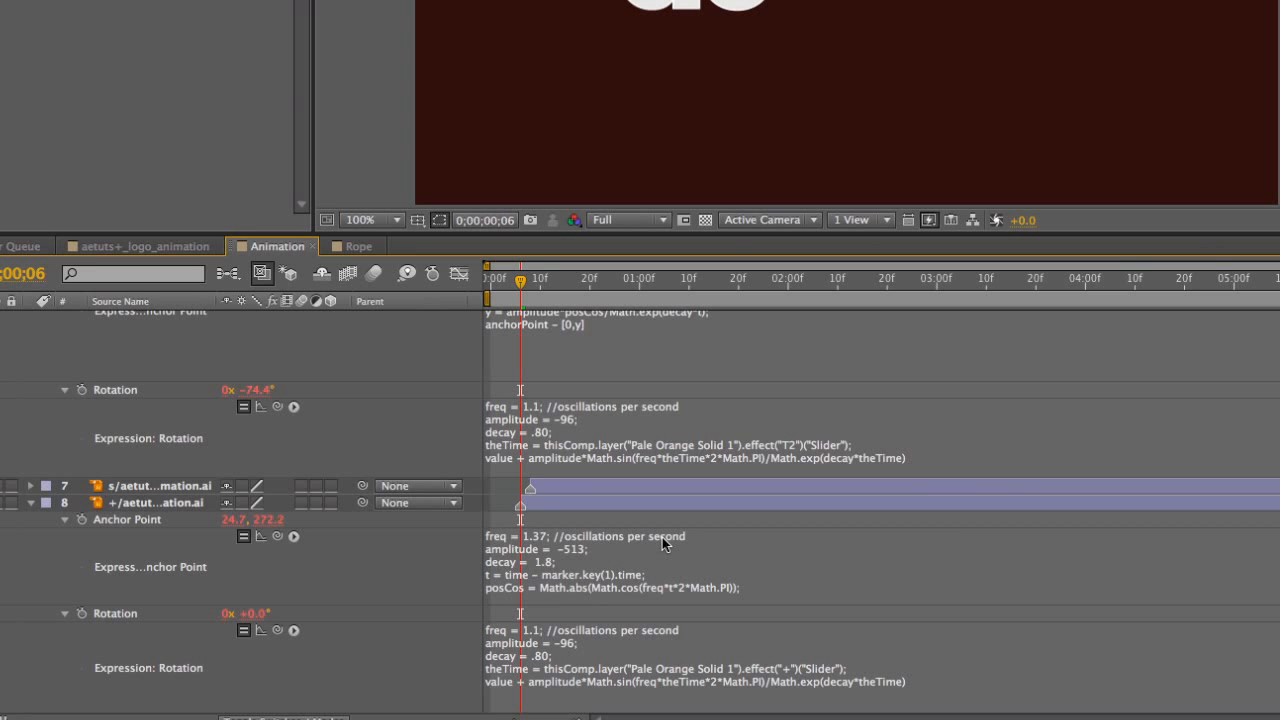
# In the + layer's Rotation expression, set freq to 1.3, amplitude to -70 and decay to 1.6
pyautogui.click(535, 638)
pyautogui.click(537, 632)
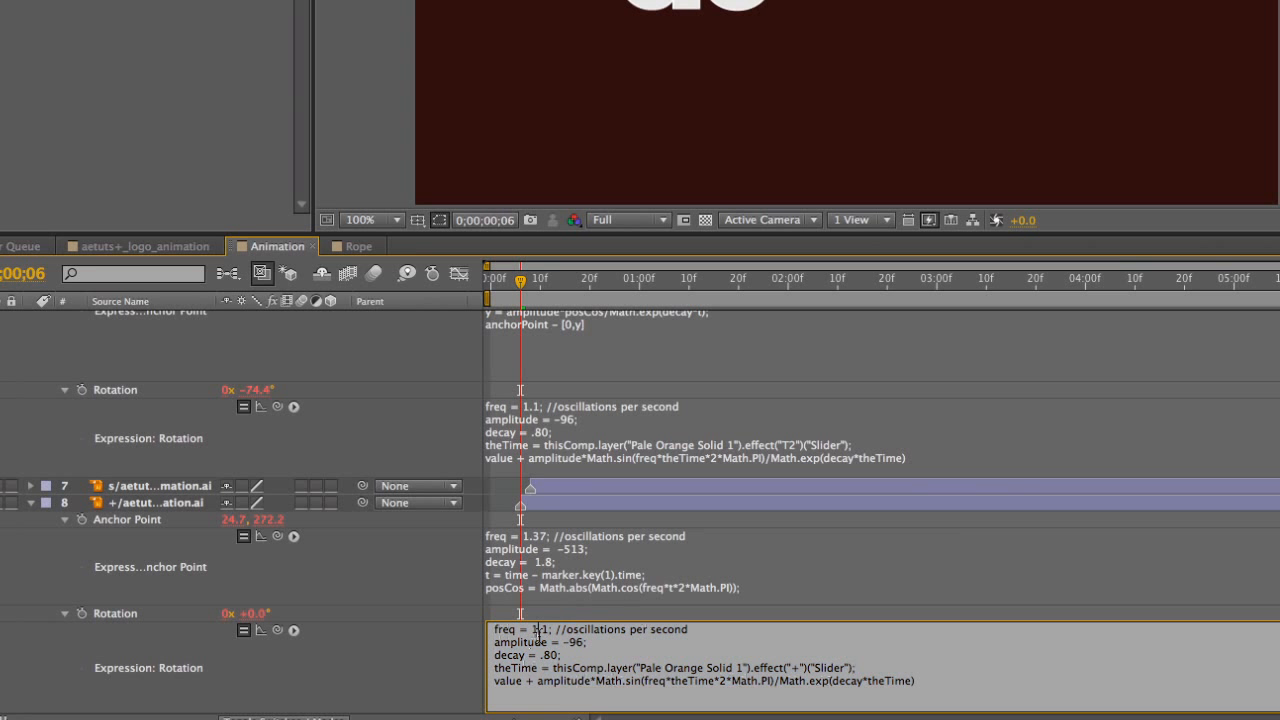
pyautogui.press('Delete')
pyautogui.press('Delete')
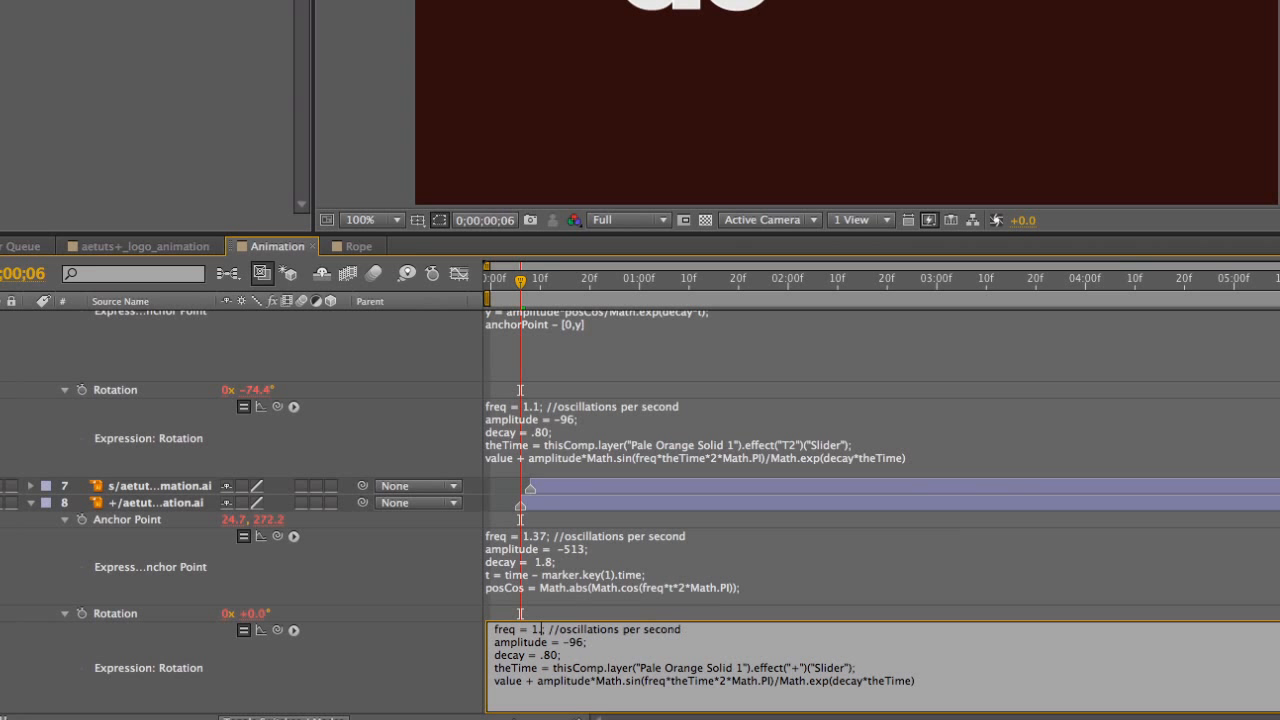
pyautogui.write('3')
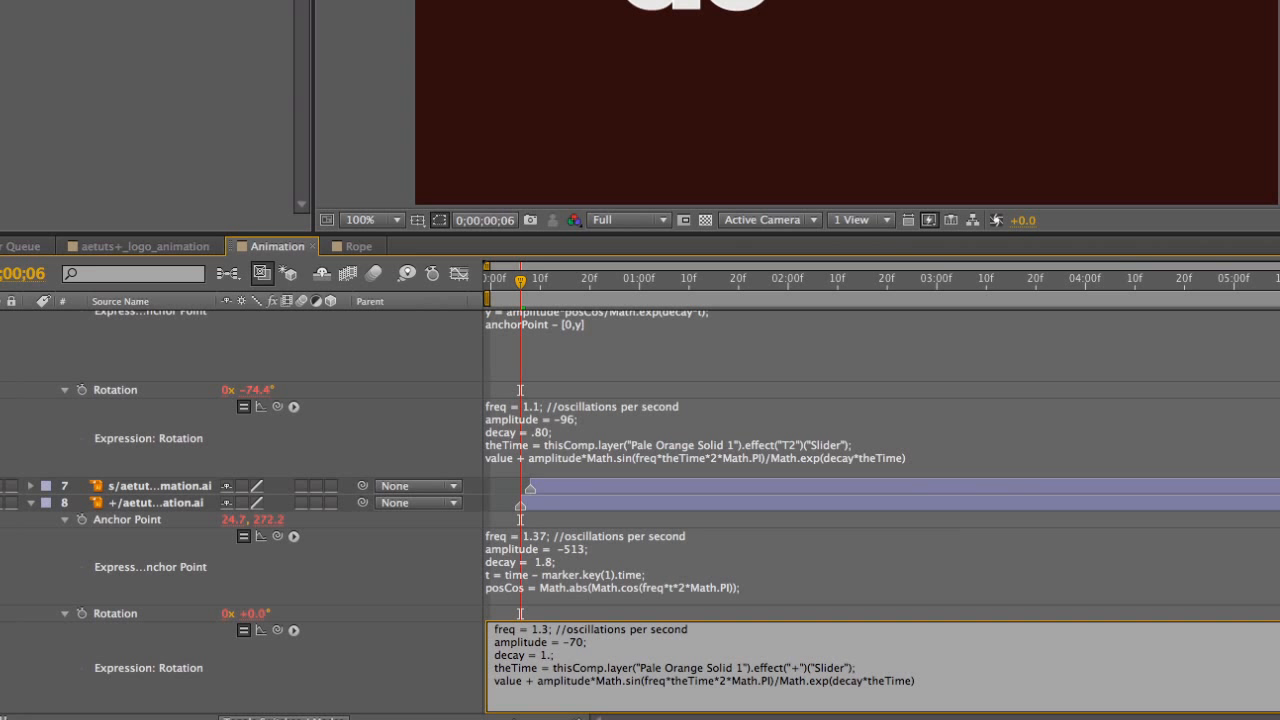
pyautogui.click(655, 618)
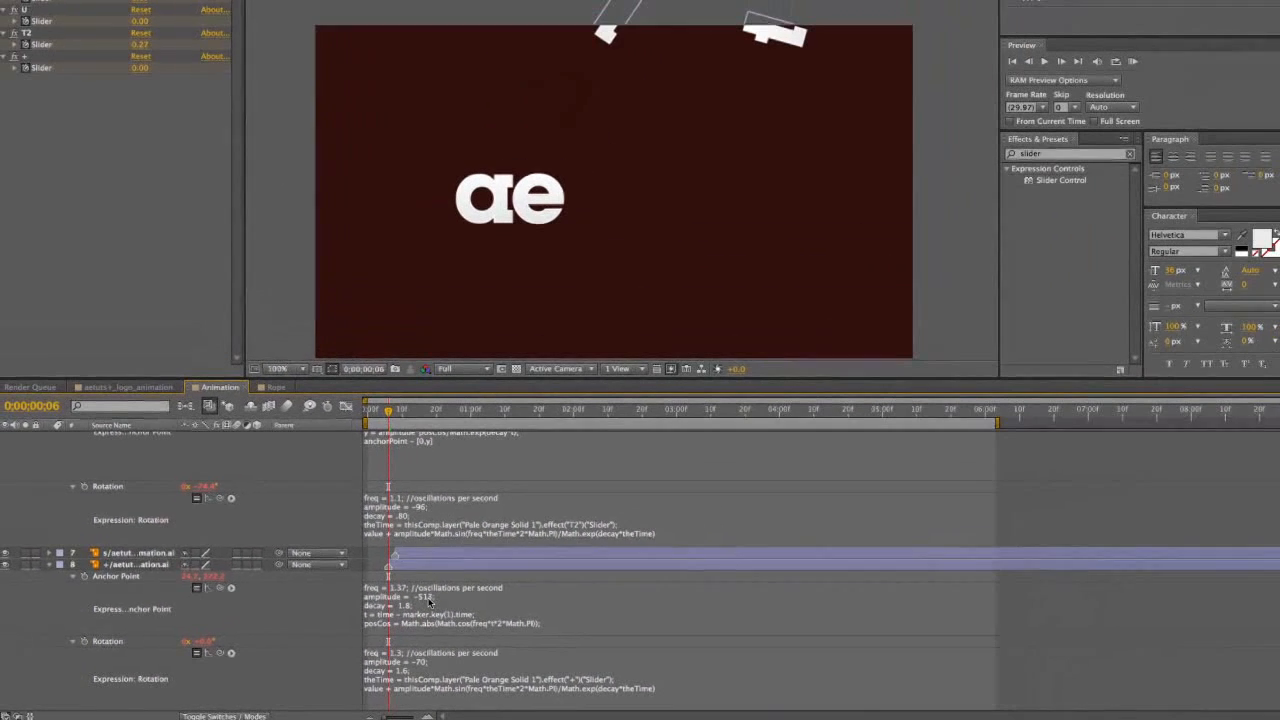
# Play the animation from 0;00;00;06 to check the + letter's drop and swing against the other letters
pyautogui.click(421, 568)
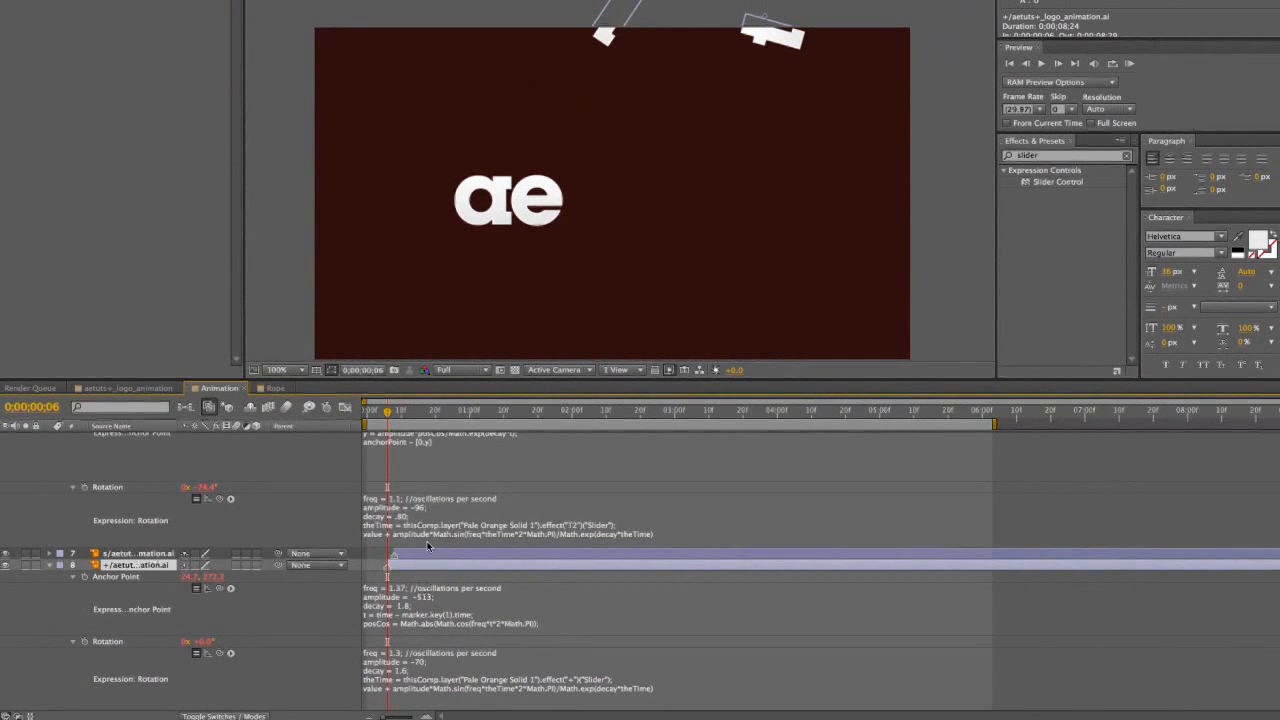
pyautogui.press('space')
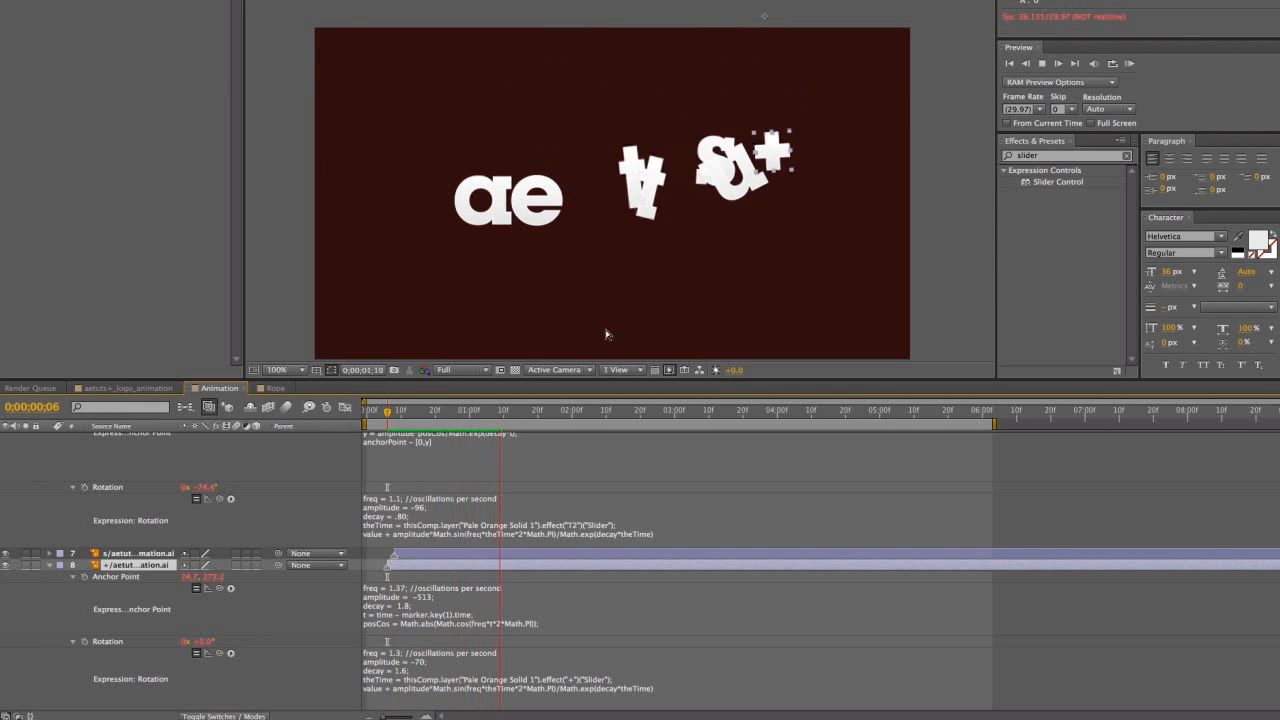
pyautogui.click(385, 412)
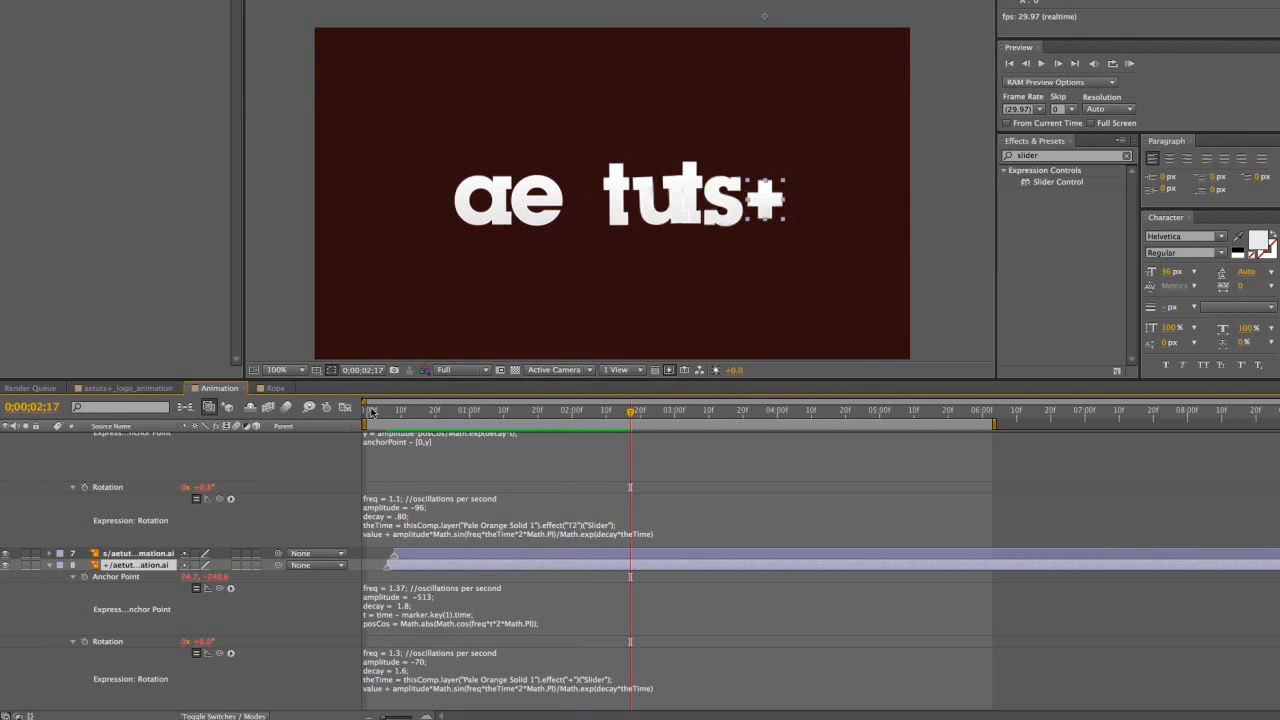
# Shift the + layer and both + slider keyframes two frames earlier so that they start at 0;00;00;04
pyautogui.moveTo(385, 412)
pyautogui.mouseDown()
pyautogui.moveTo(608, 428)
pyautogui.moveTo(380, 437)
pyautogui.mouseUp()
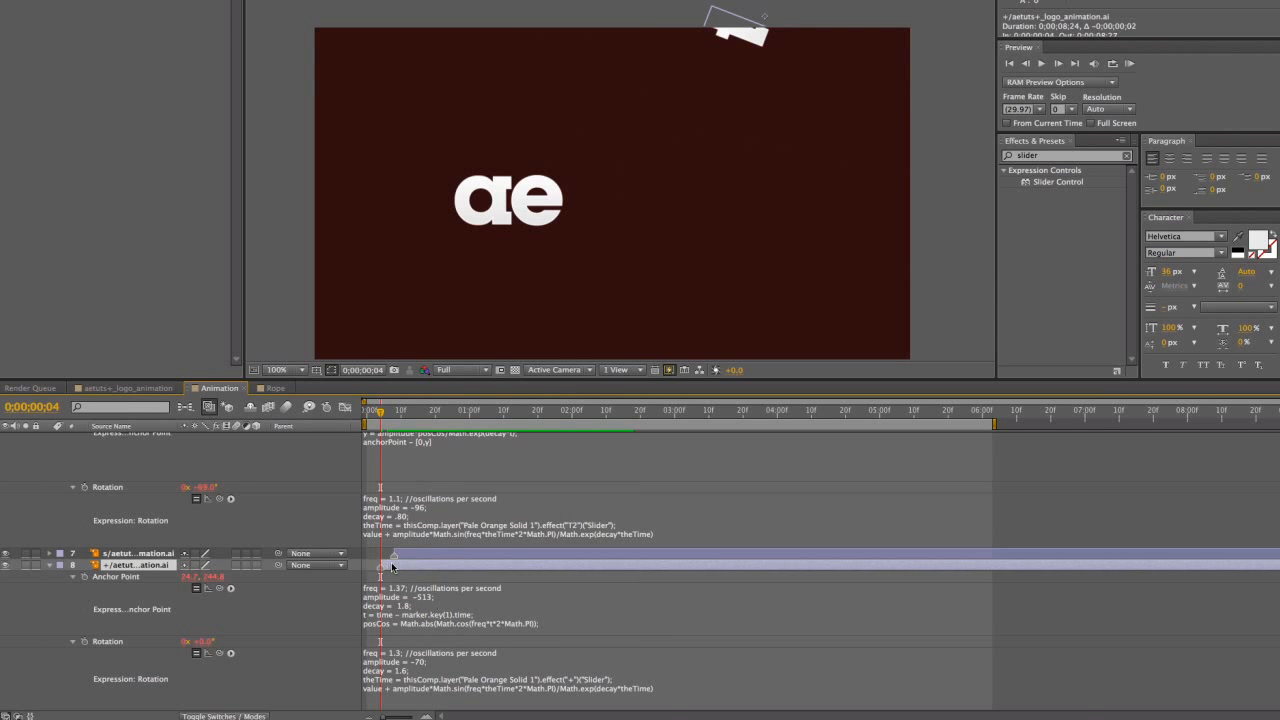
pyautogui.scroll(10, 414, 594)
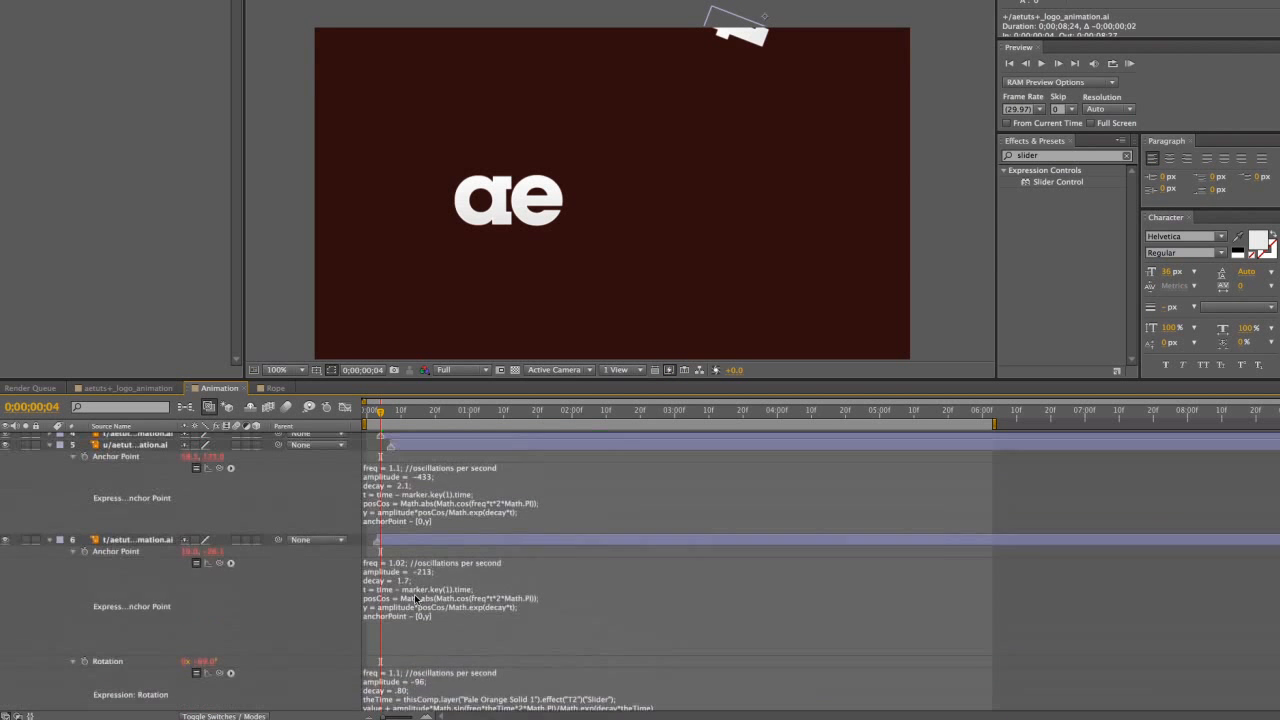
pyautogui.moveTo(394, 543); pyautogui.dragTo(877, 543)
pyautogui.click(849, 548)
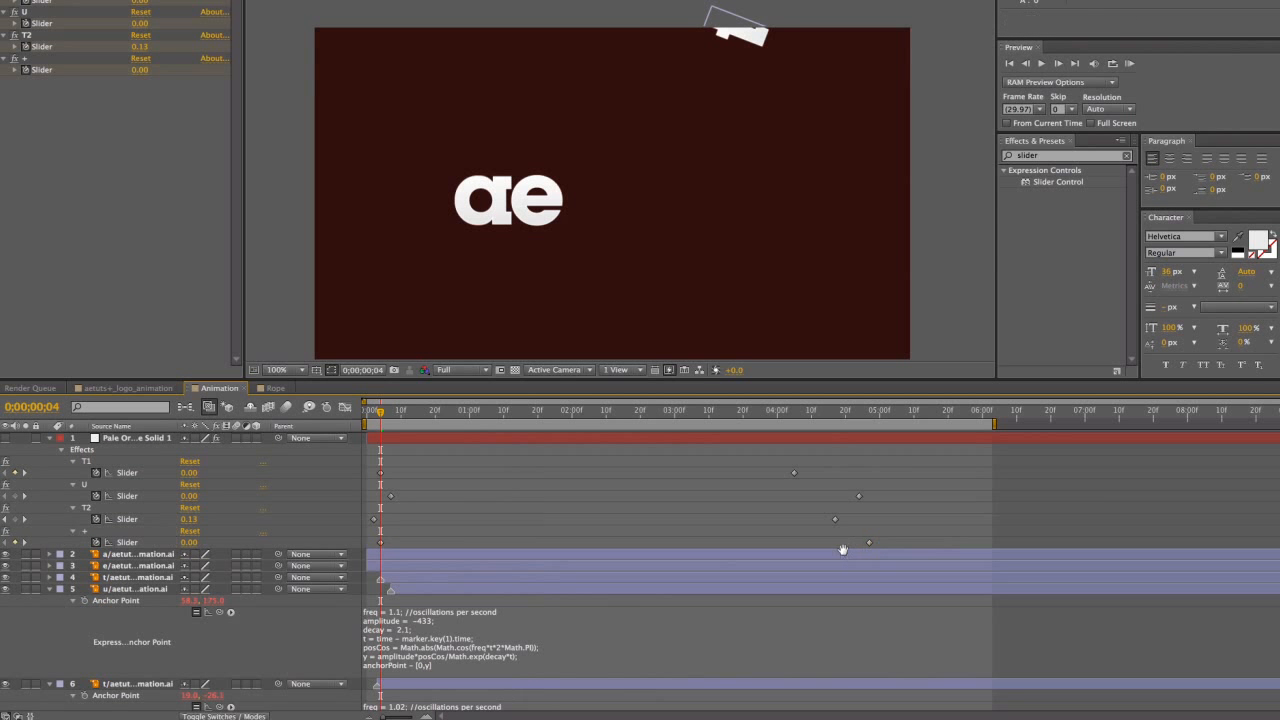
# Preview the letters' motion from 0;00;00;04 and scrub back to 0;00;03;22 to examine how they settle
pyautogui.press('space')
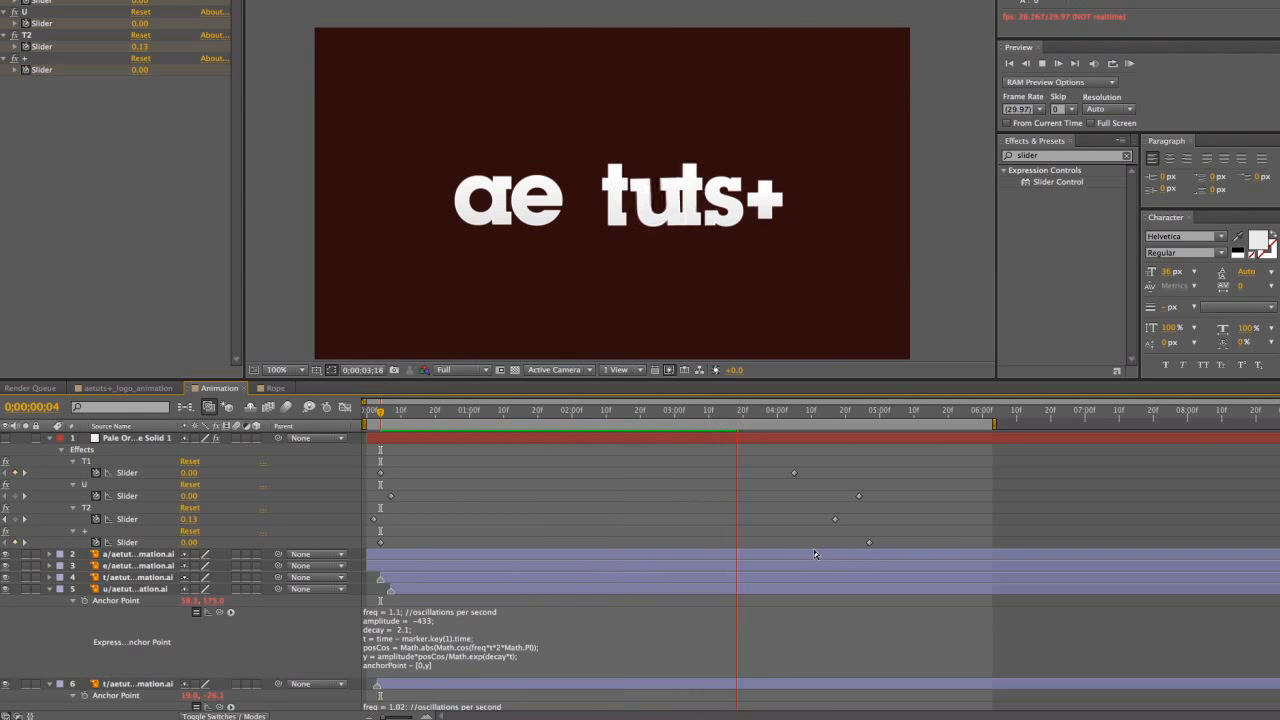
pyautogui.press('space')
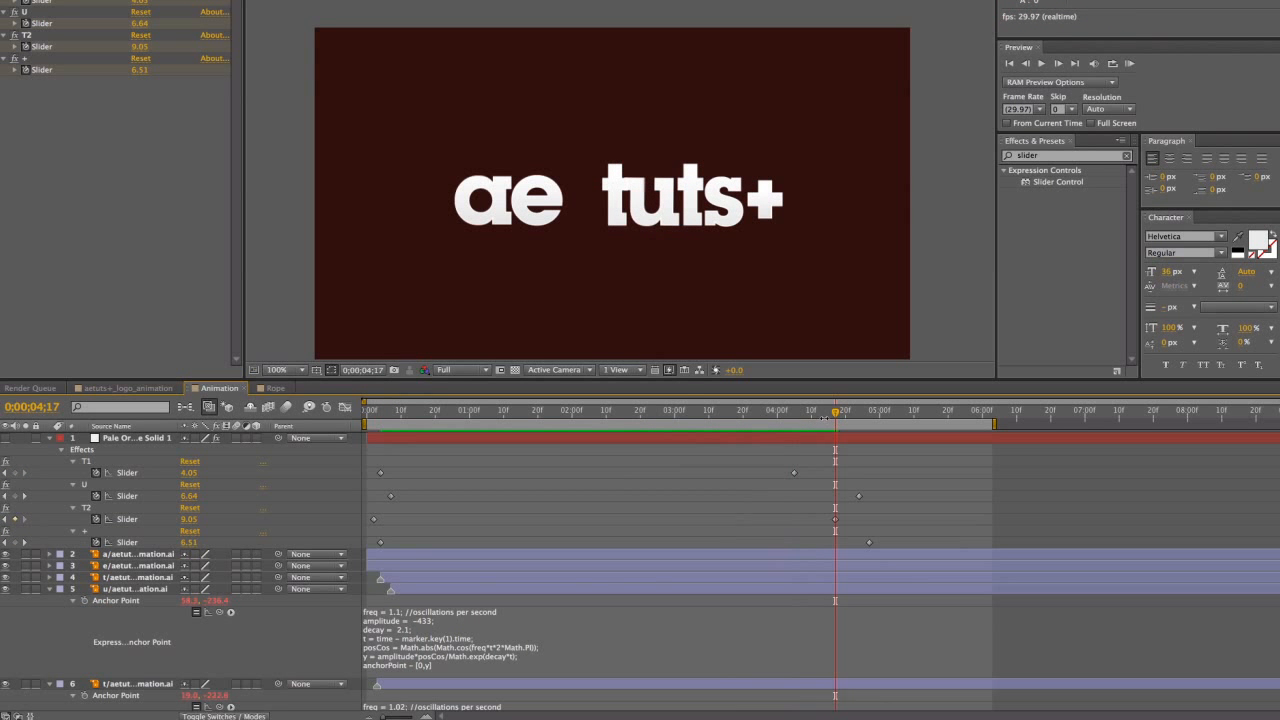
pyautogui.moveTo(834, 412); pyautogui.dragTo(750, 418)
# Open the + layer's Anchor Point expression for editing
pyautogui.scroll(-5, 657, 483)
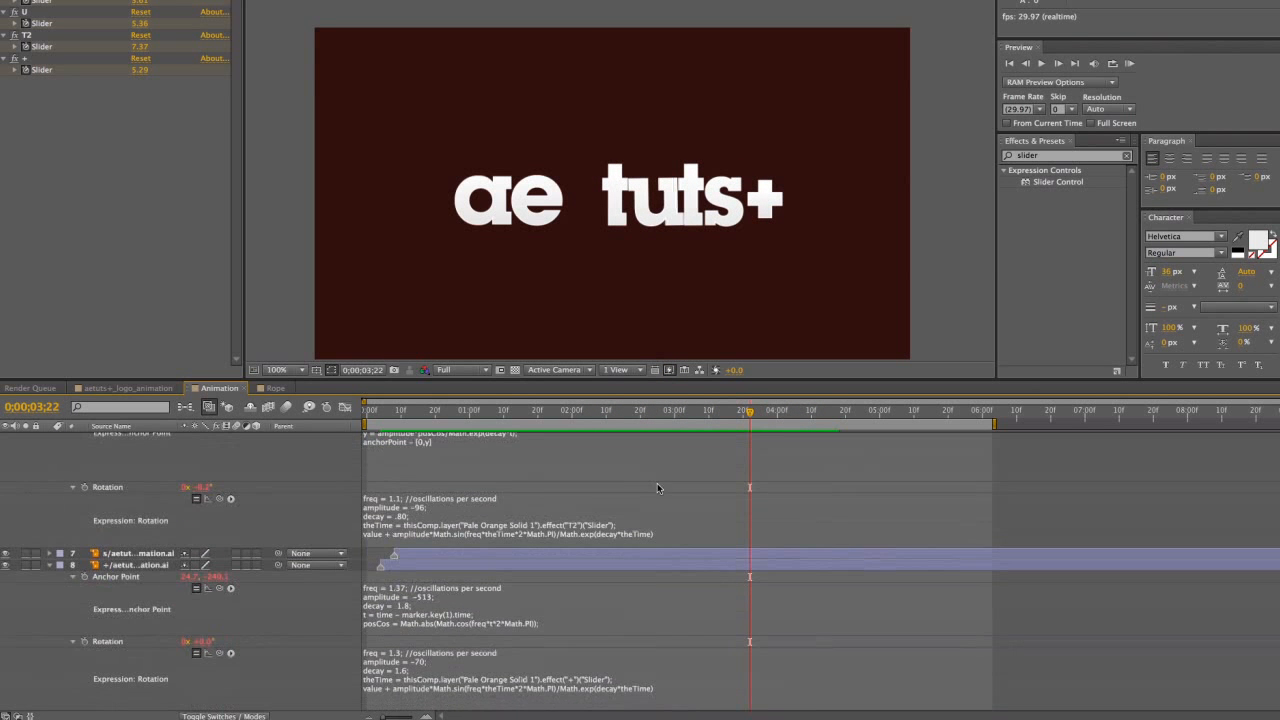
pyautogui.click(408, 592)
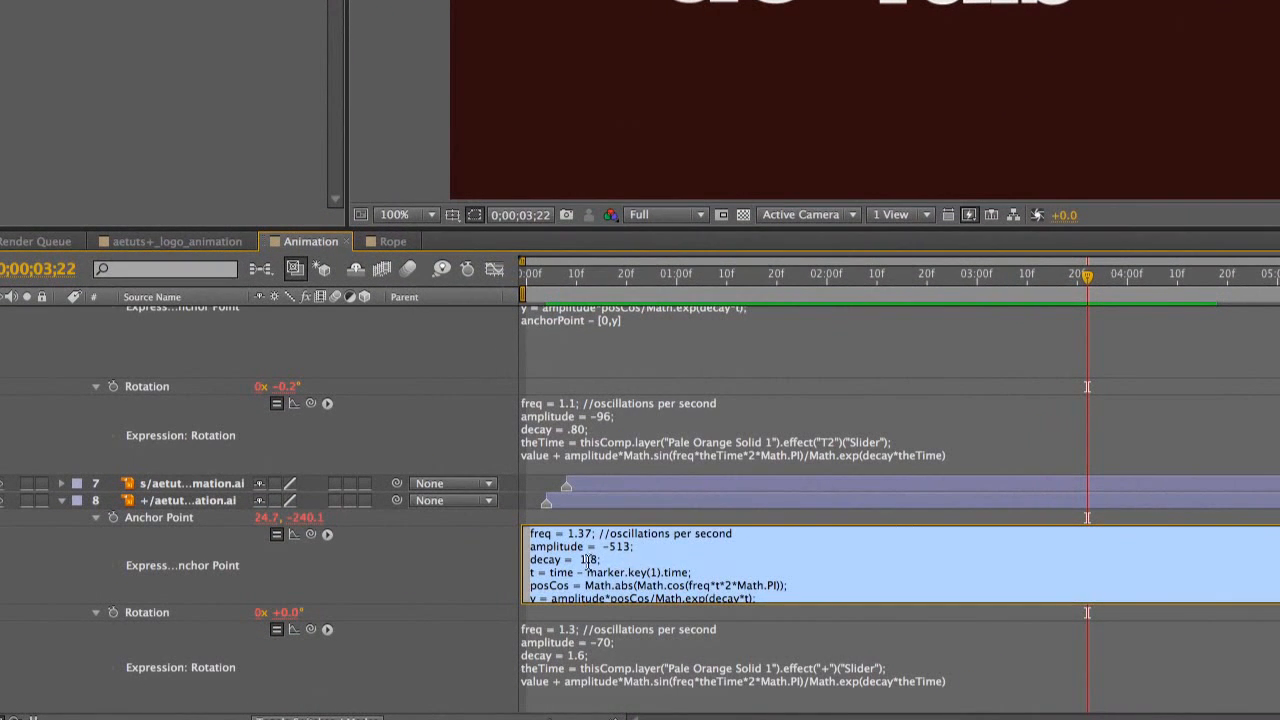
# Set the decay in the "+" layer's Anchor Point expression to 1.98 and preview the animation from the start
pyautogui.click(409, 605)
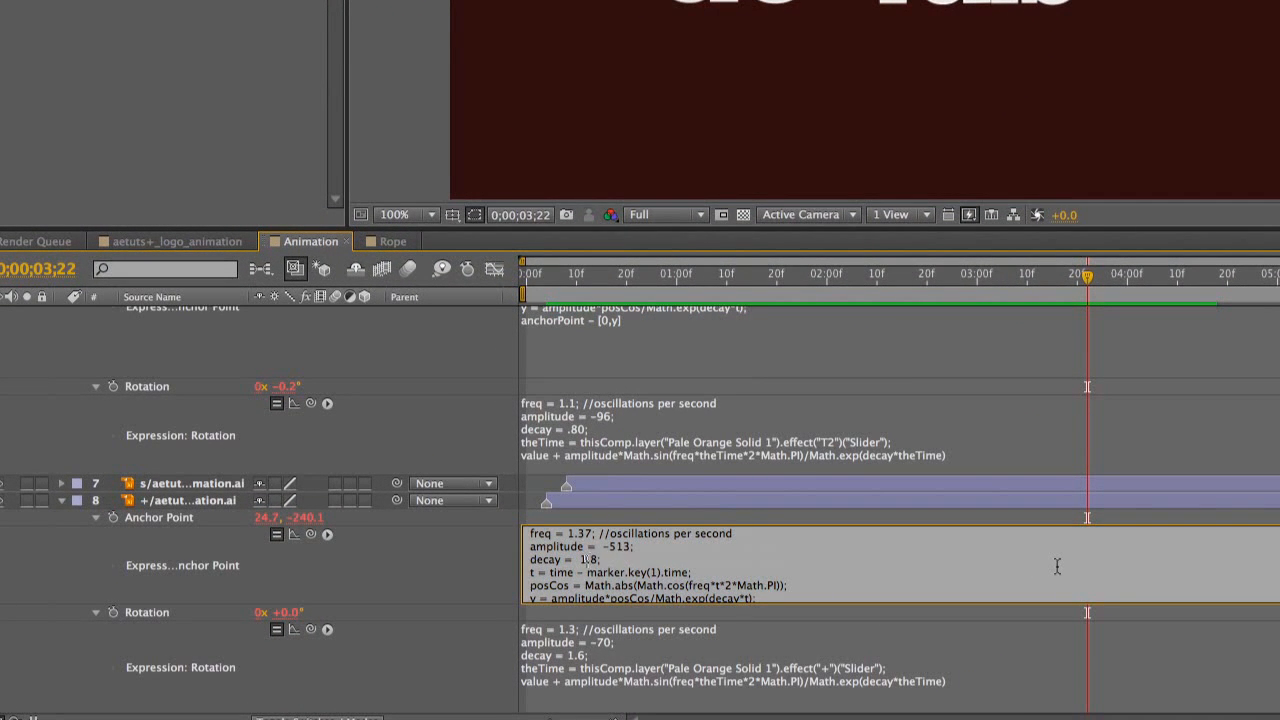
pyautogui.write('9')
pyautogui.press('KP_Enter')
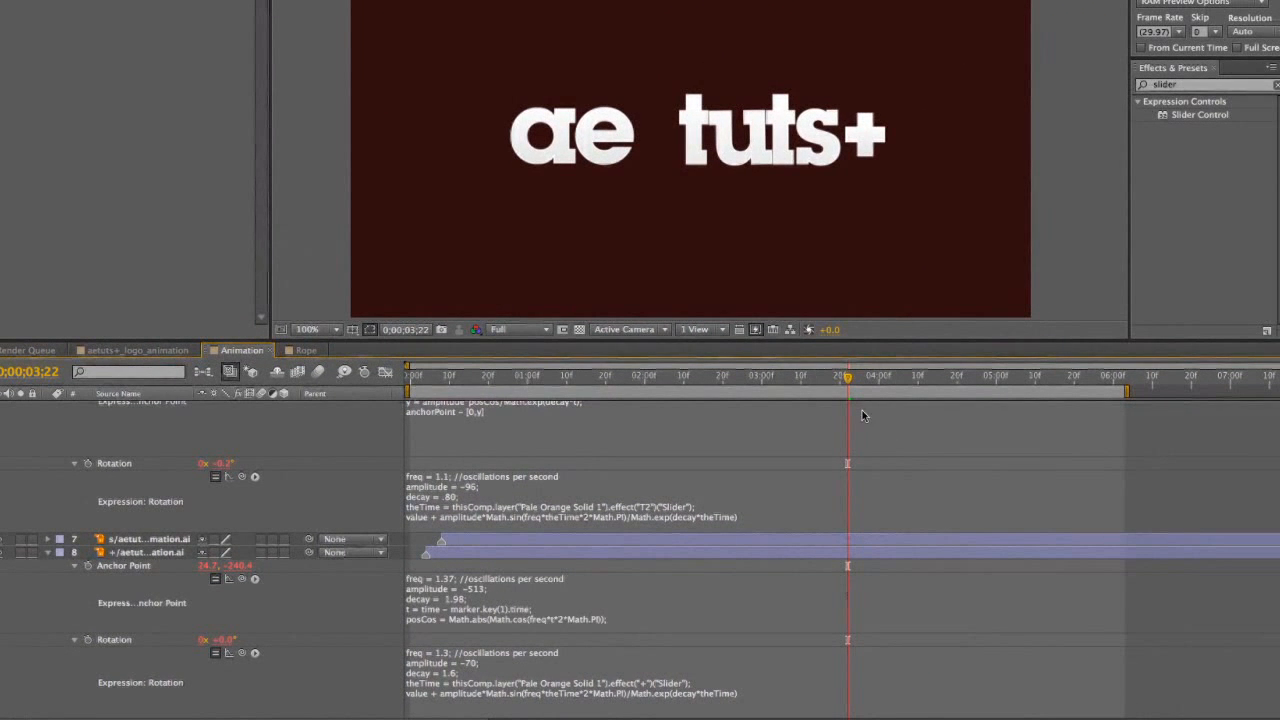
pyautogui.moveTo(847, 380); pyautogui.dragTo(711, 401)
pyautogui.press('KP_0')
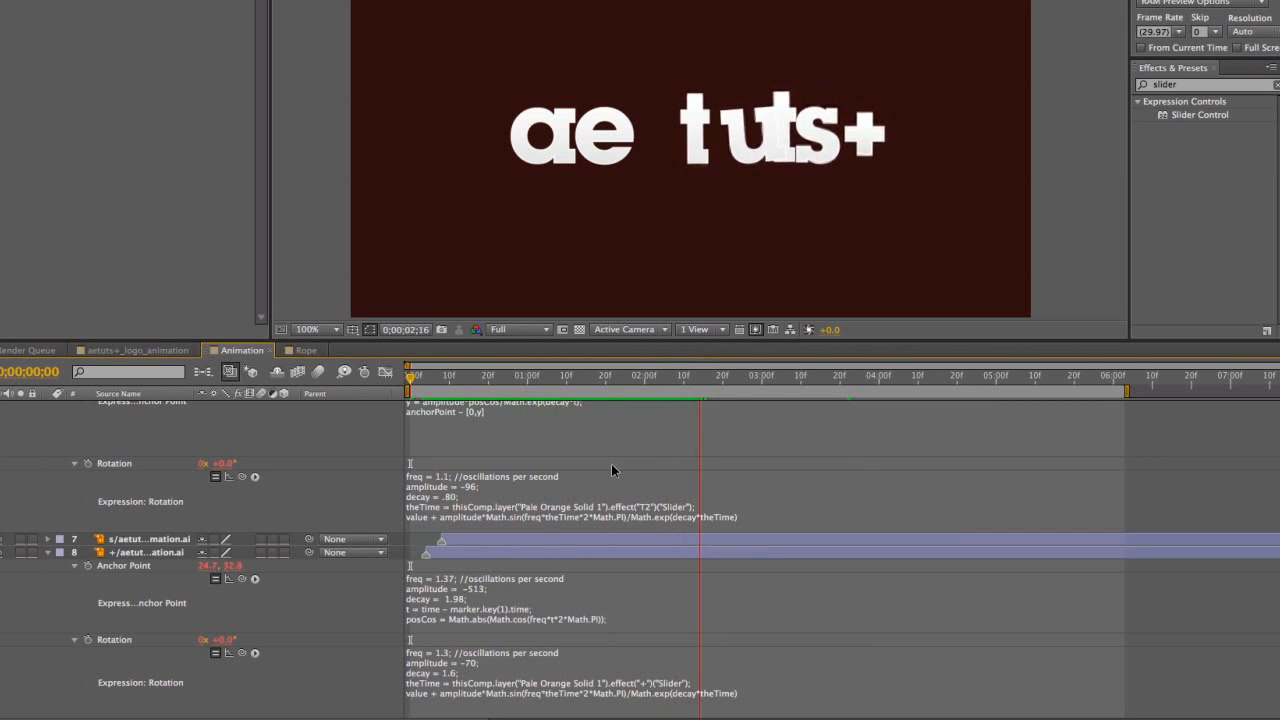
pyautogui.press('space')
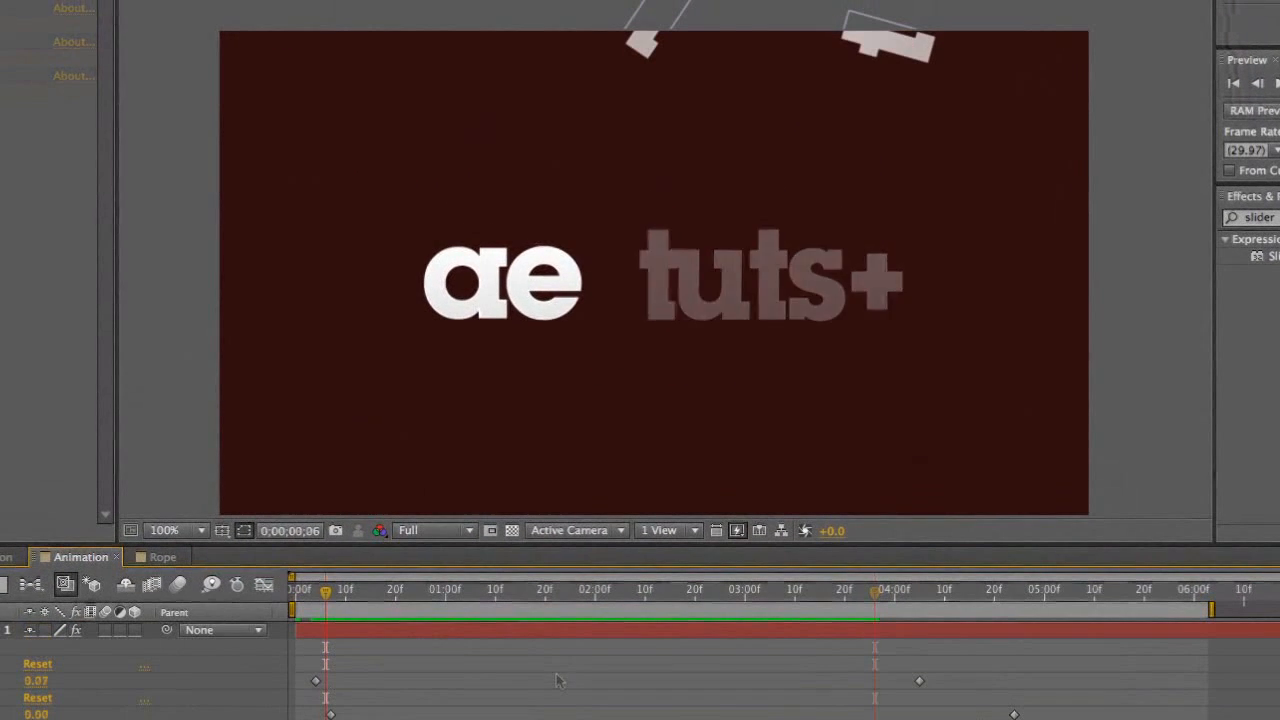
# Save the project to the Desktop as rope_v1
pyautogui.press('super+s')
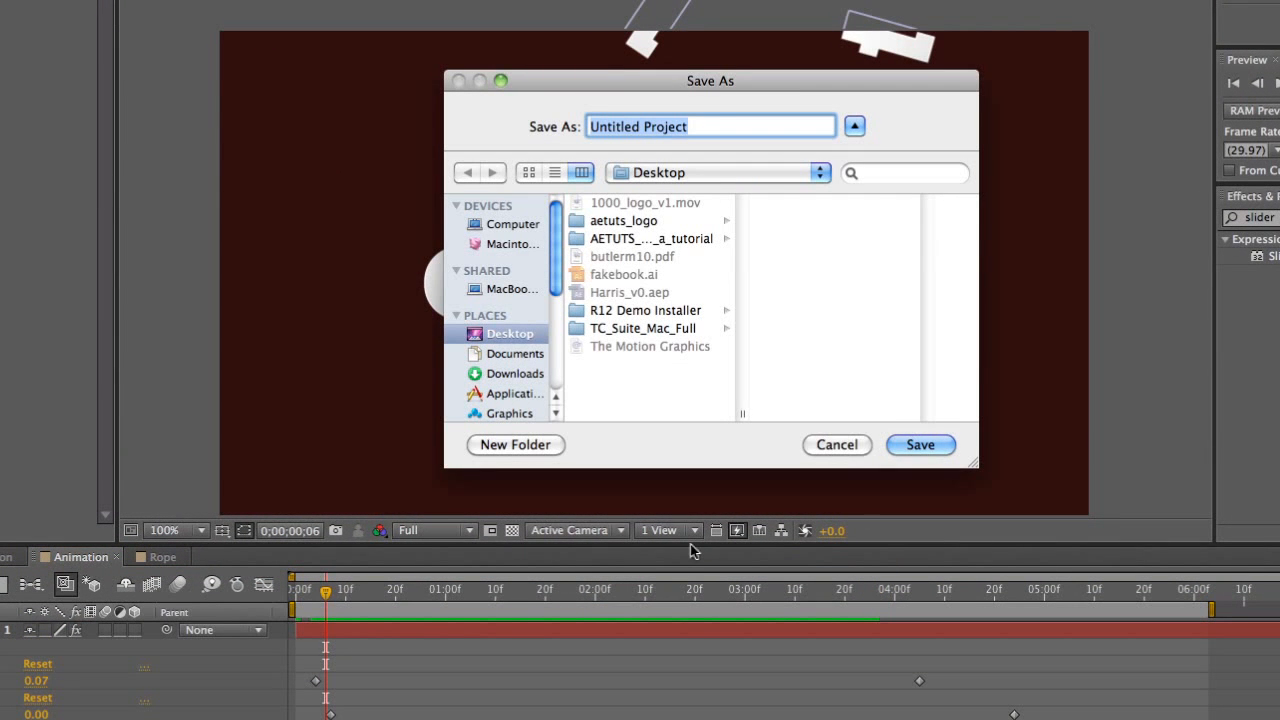
pyautogui.write('rope')
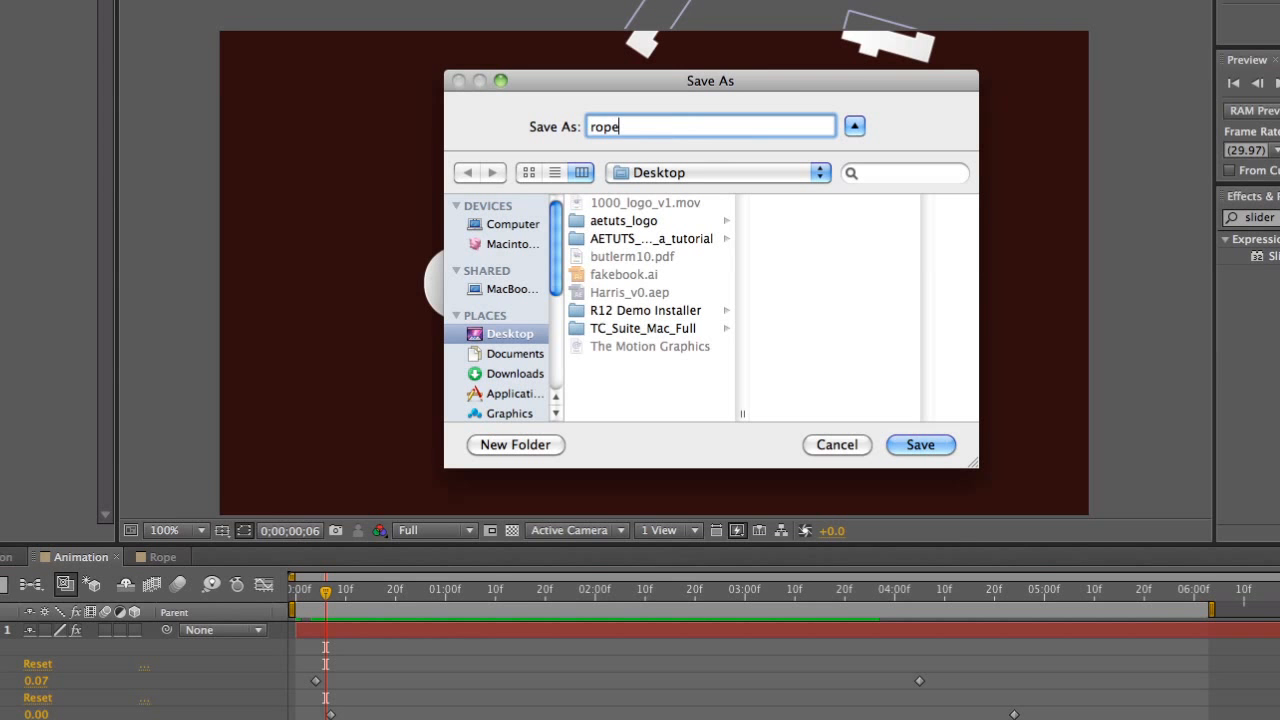
pyautogui.write('_v1')
pyautogui.press('Return')
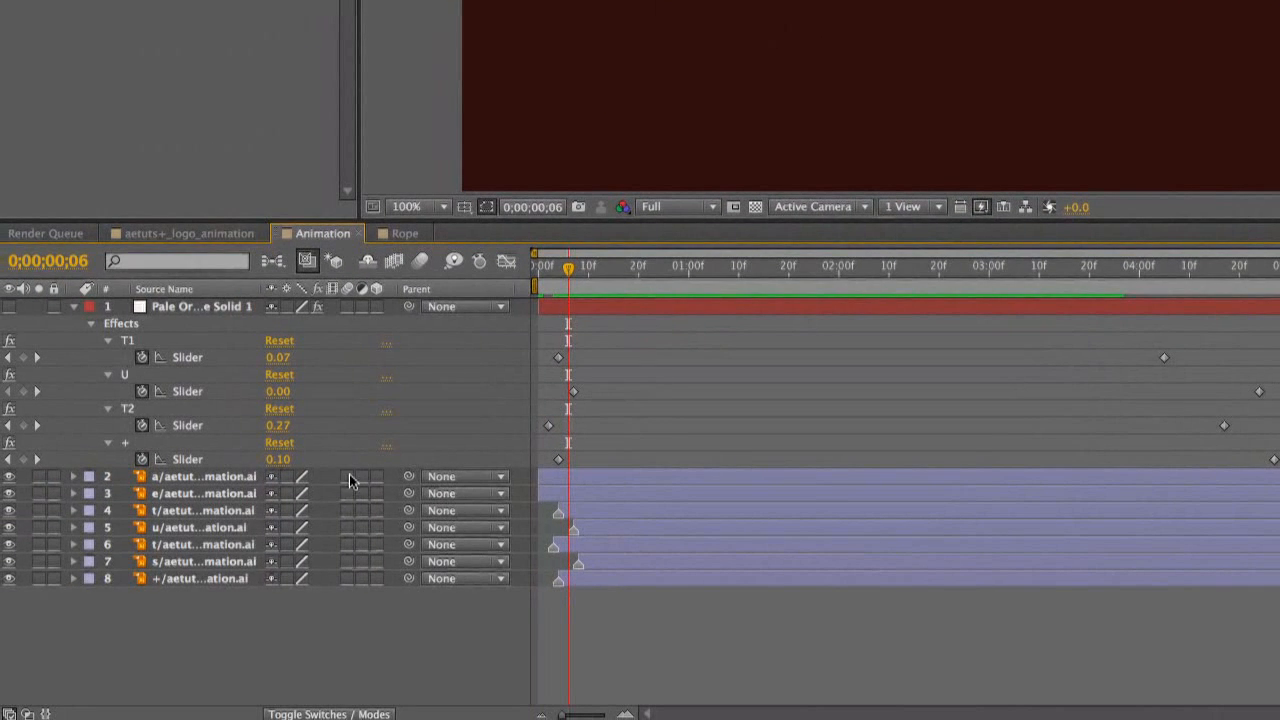
# Enable motion blur on all the logo letter layers and go to 0;00;00;23
pyautogui.moveTo(349, 548); pyautogui.dragTo(350, 645)
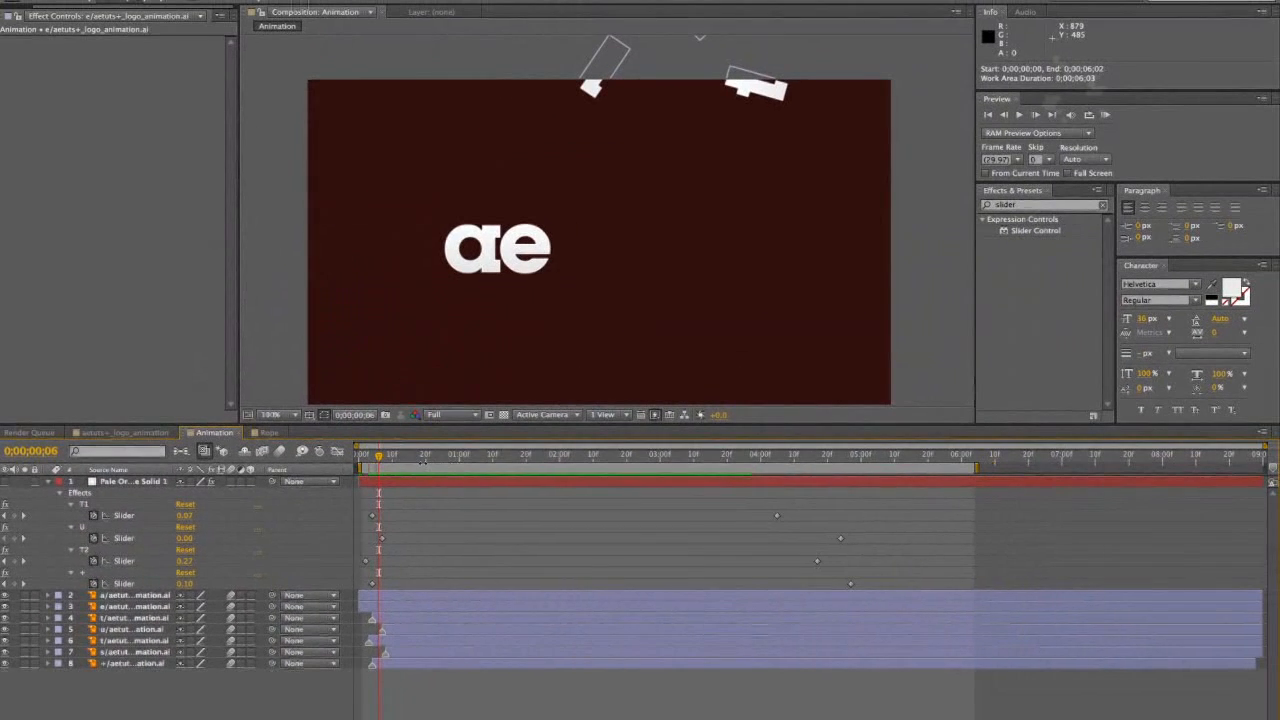
pyautogui.moveTo(460, 457)
pyautogui.mouseDown()
pyautogui.moveTo(640, 458)
pyautogui.moveTo(435, 458)
pyautogui.mouseUp()
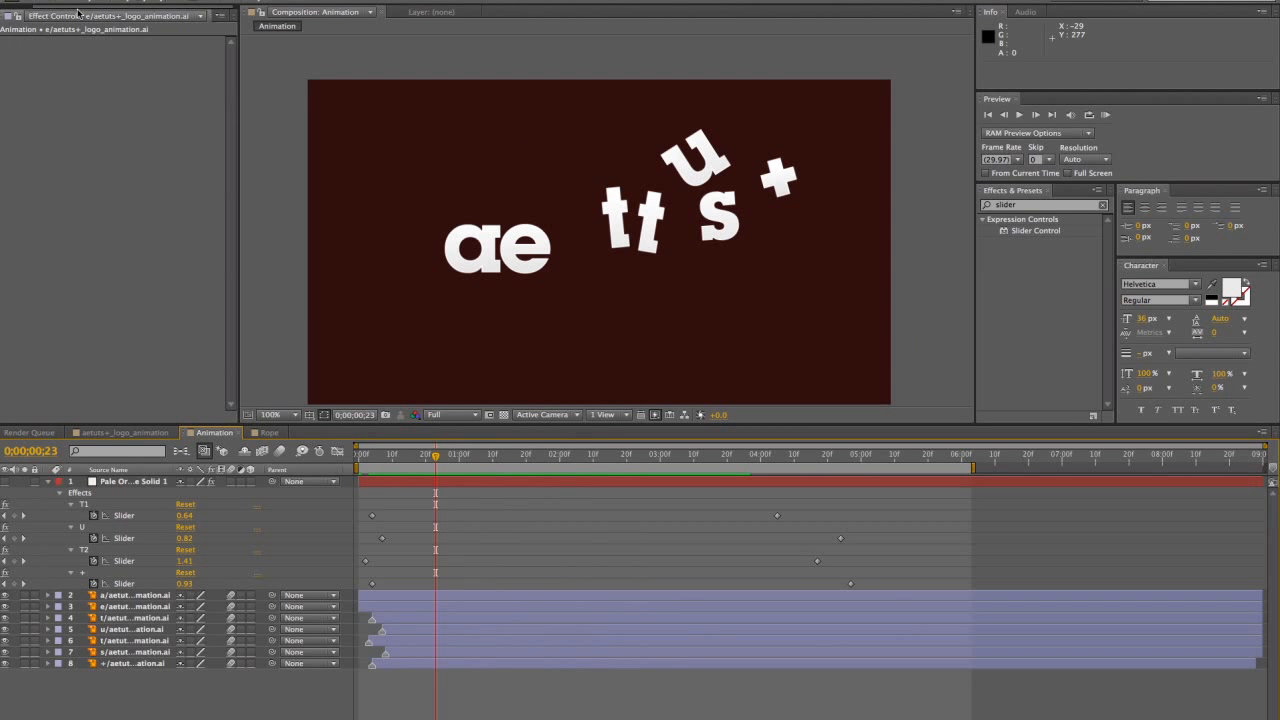
# Add the Rope composition to the Animation timeline directly above the letter layers
pyautogui.moveTo(77, 8); pyautogui.dragTo(25, 8)
pyautogui.click(18, 17)
pyautogui.moveTo(27, 175); pyautogui.dragTo(190, 517)
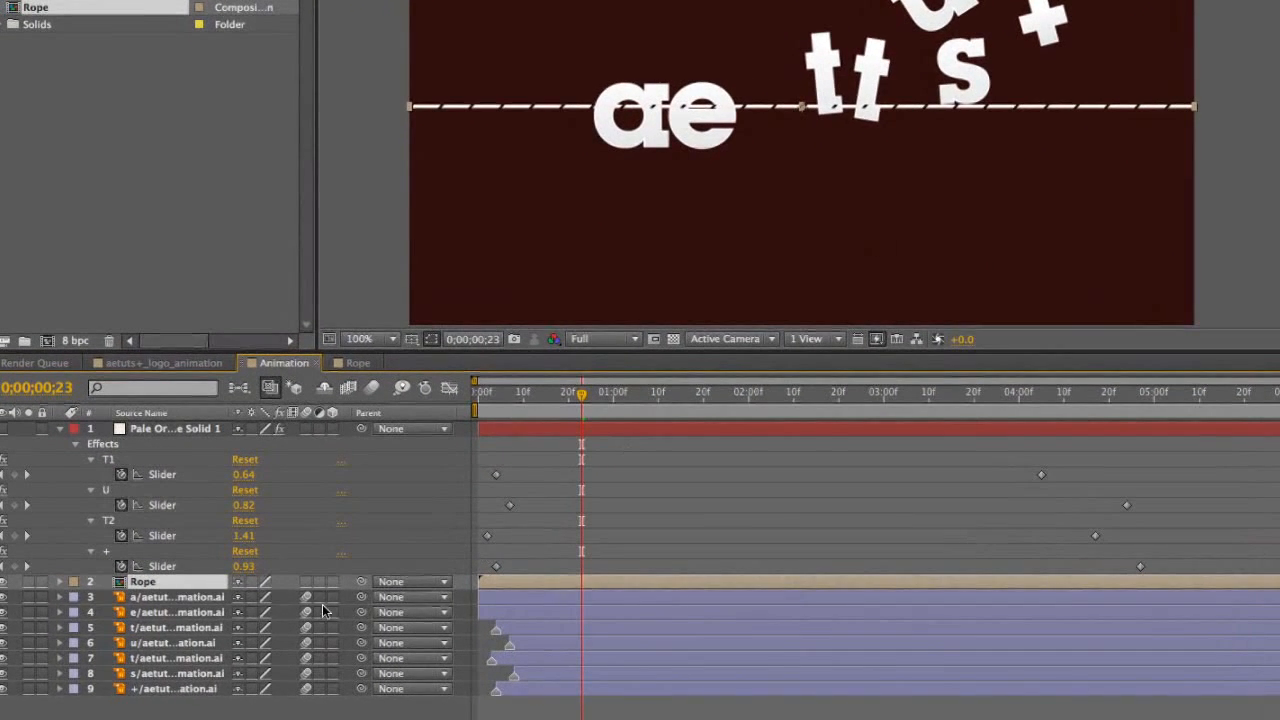
# Set the Rope layer's scale to 50% and its rotation to 90°
pyautogui.press('s')
pyautogui.click(268, 597)
pyautogui.write('50')
pyautogui.press('Return')
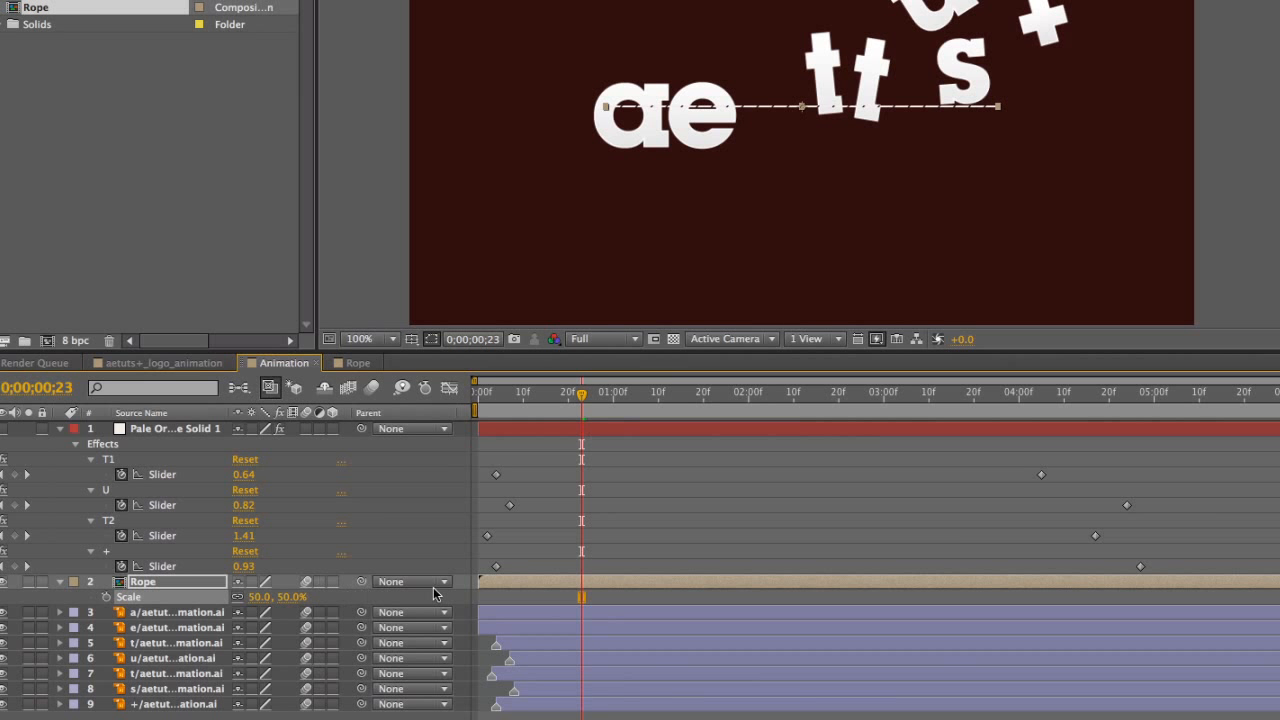
pyautogui.press('r')
pyautogui.click(266, 597)
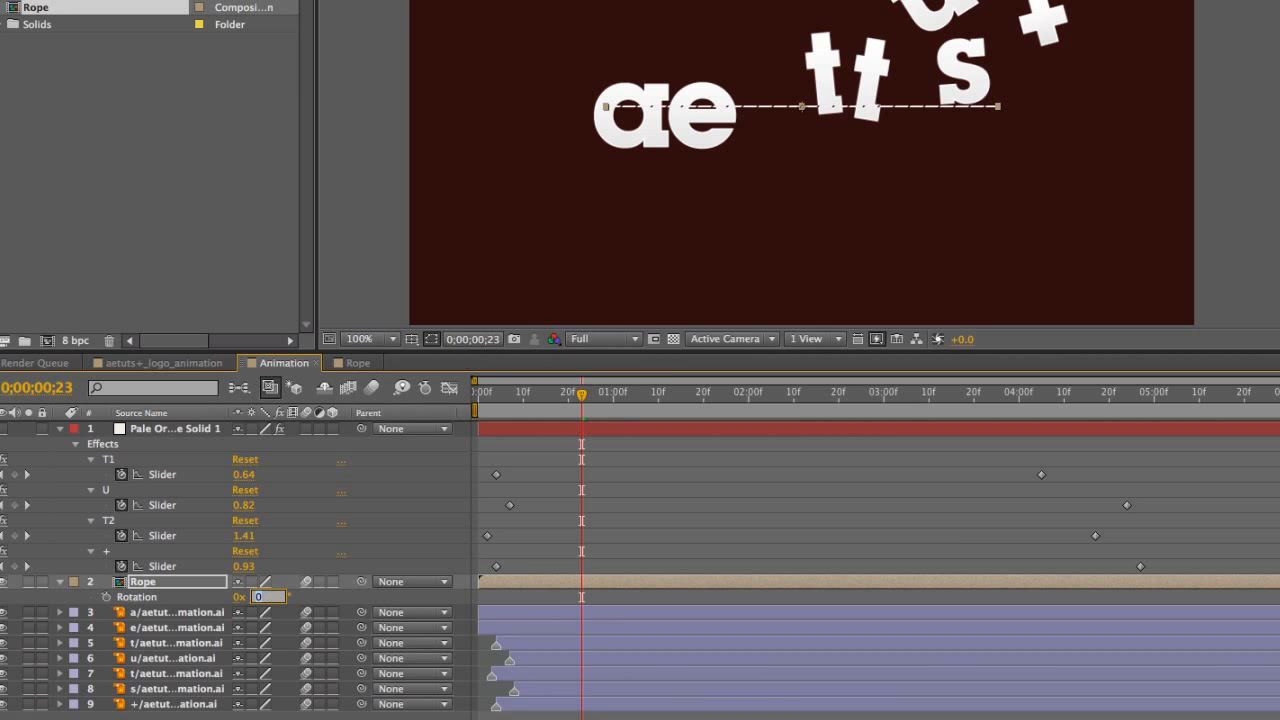
pyautogui.write('90')
pyautogui.press('Return')
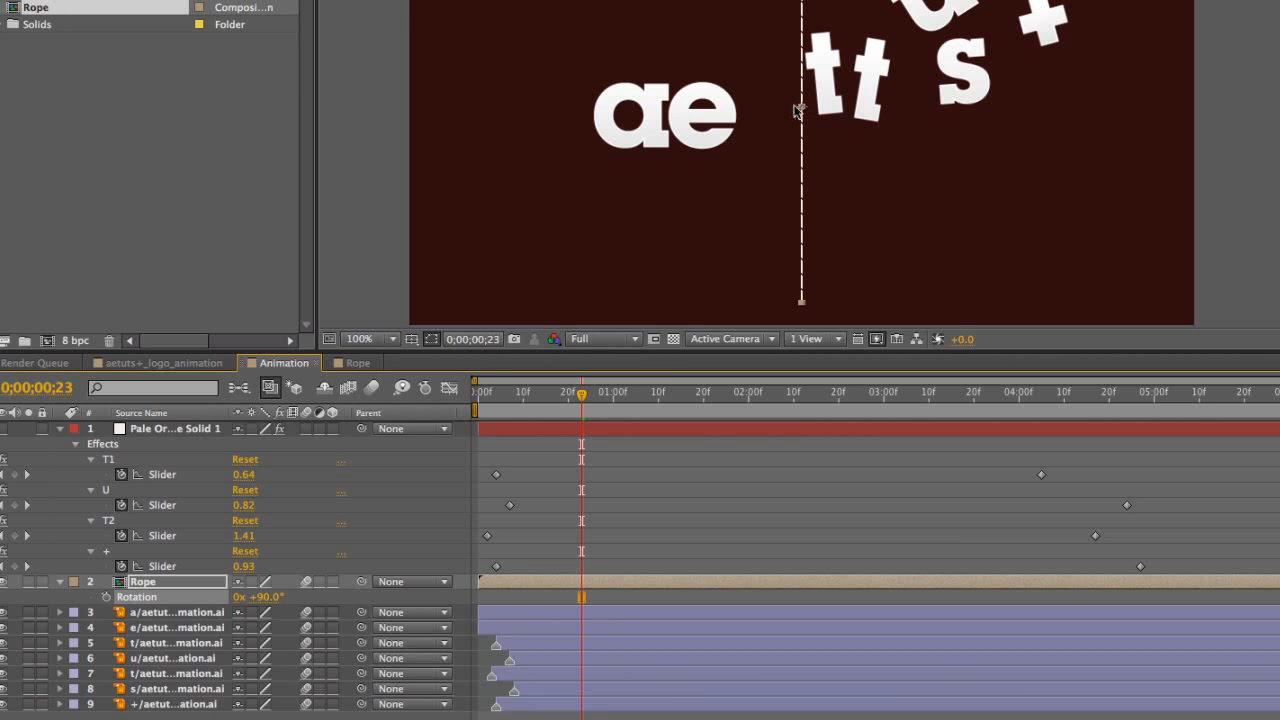
# At 0;00;05;04, position the rope vertically above the first "t" so its lower end just meets the top of the letter
pyautogui.moveTo(801, 107)
pyautogui.mouseDown()
pyautogui.moveTo(655, 80)
pyautogui.moveTo(814, 34)
pyautogui.moveTo(803, 84)
pyautogui.mouseUp()
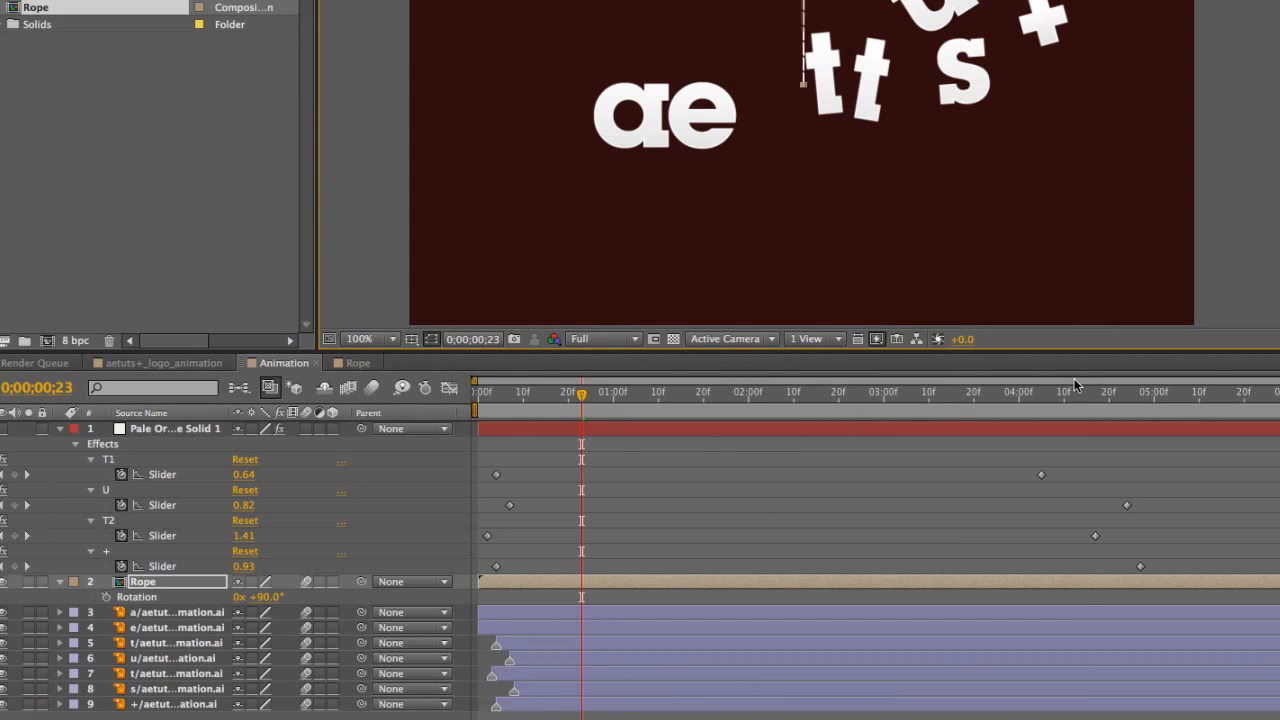
pyautogui.moveTo(1085, 390); pyautogui.dragTo(1172, 395)
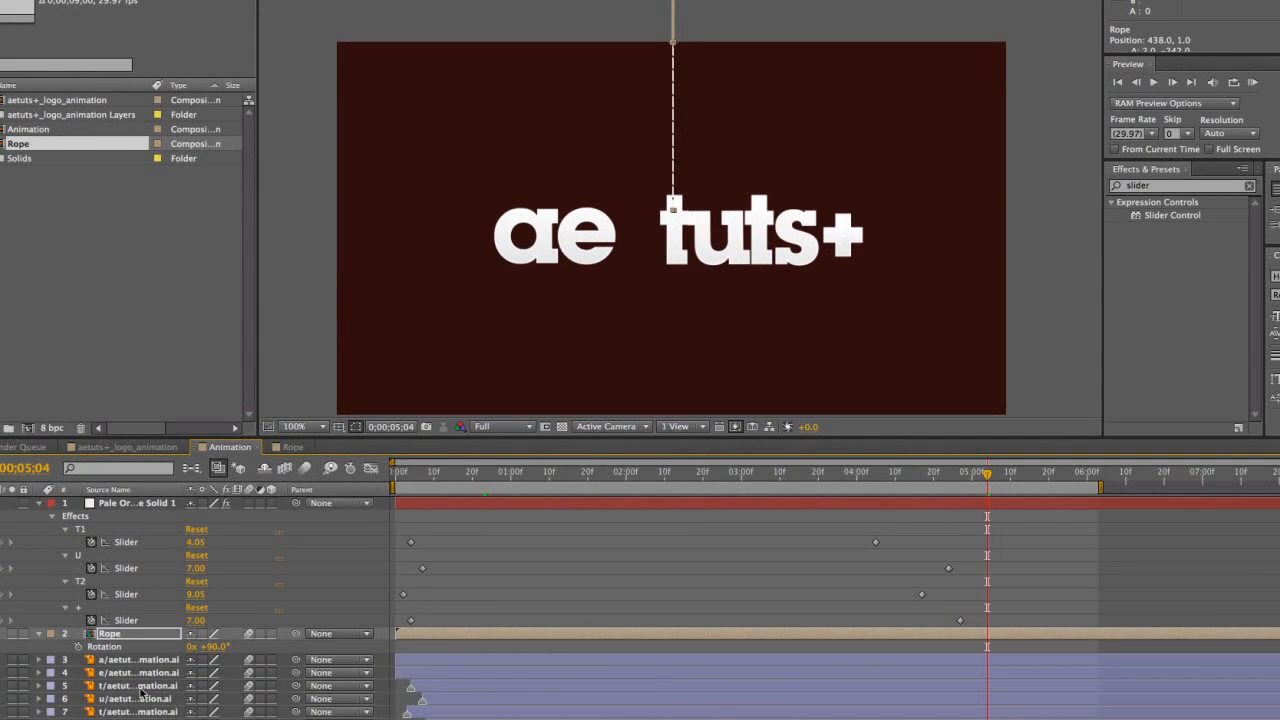
pyautogui.moveTo(677, 23); pyautogui.dragTo(675, 32)
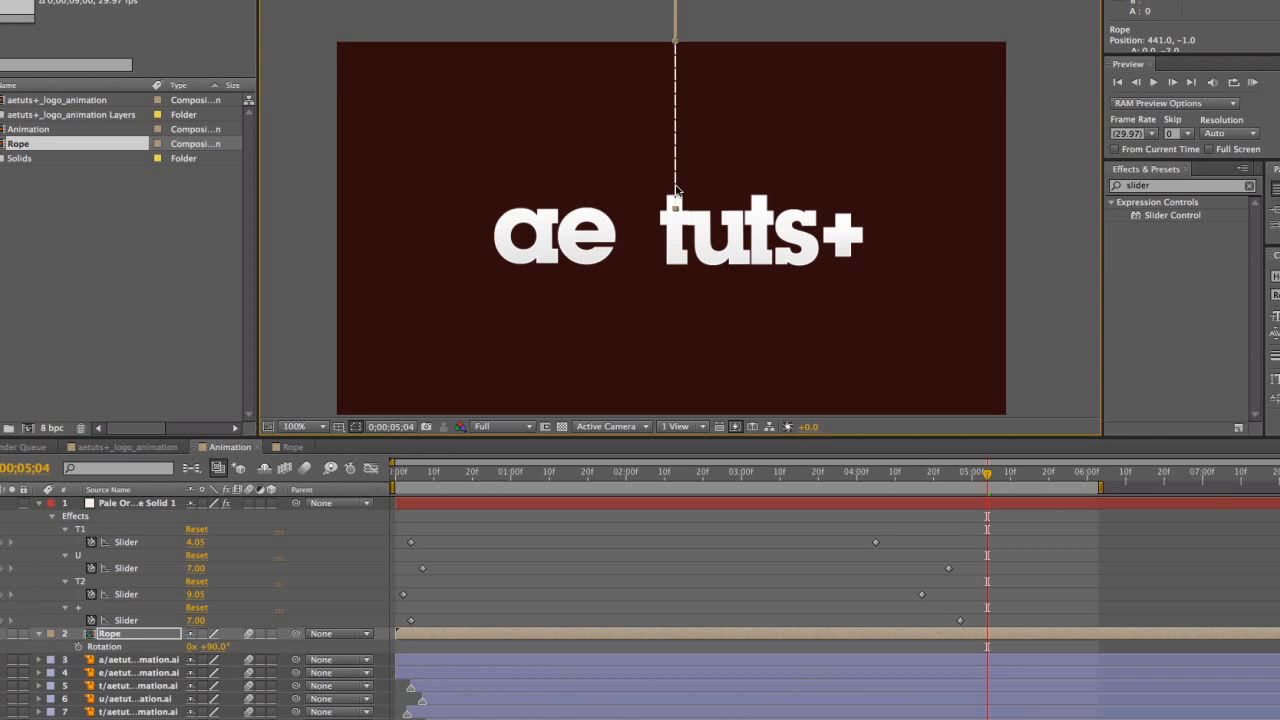
pyautogui.scroll(1, 676, 189)
pyautogui.scroll(1, 676, 189)
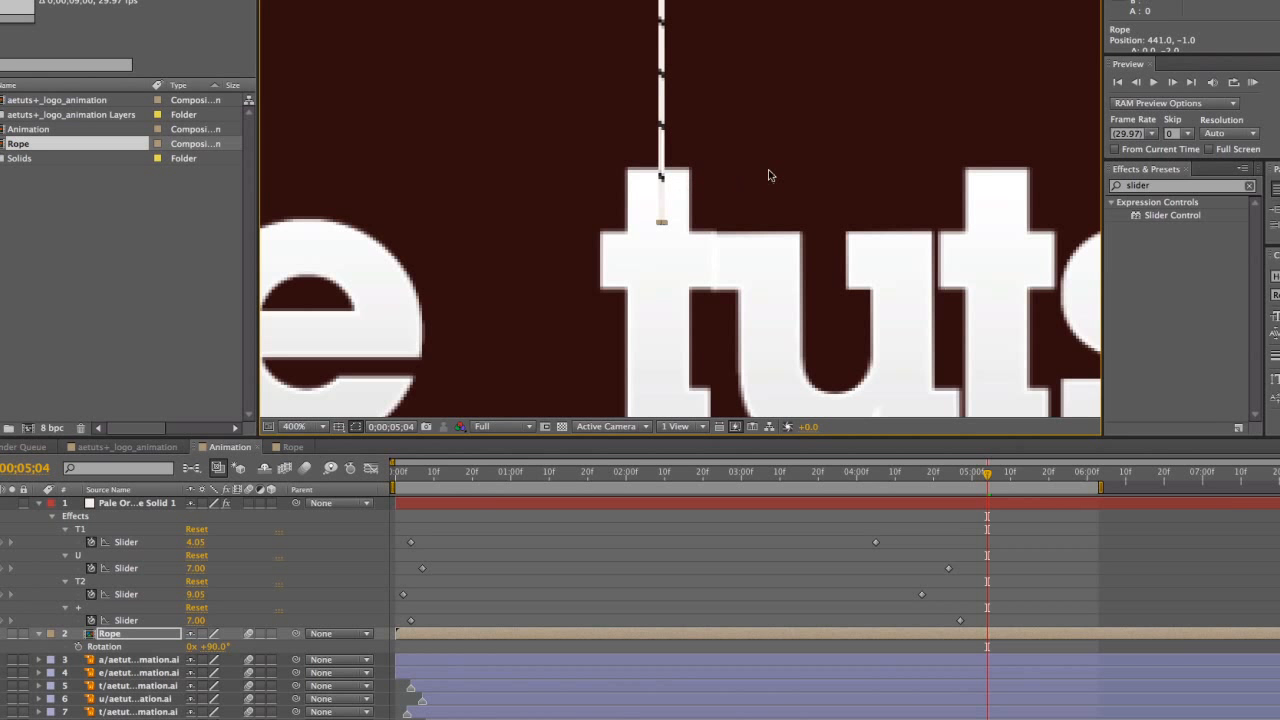
pyautogui.hotkey('shift', 'Up')
pyautogui.hotkey('shift', 'Up')
pyautogui.hotkey('shift', 'Up')
pyautogui.click(748, 151)
pyautogui.scroll(-4, 740, 130)
pyautogui.moveTo(780, 145); pyautogui.dragTo(756, 121)
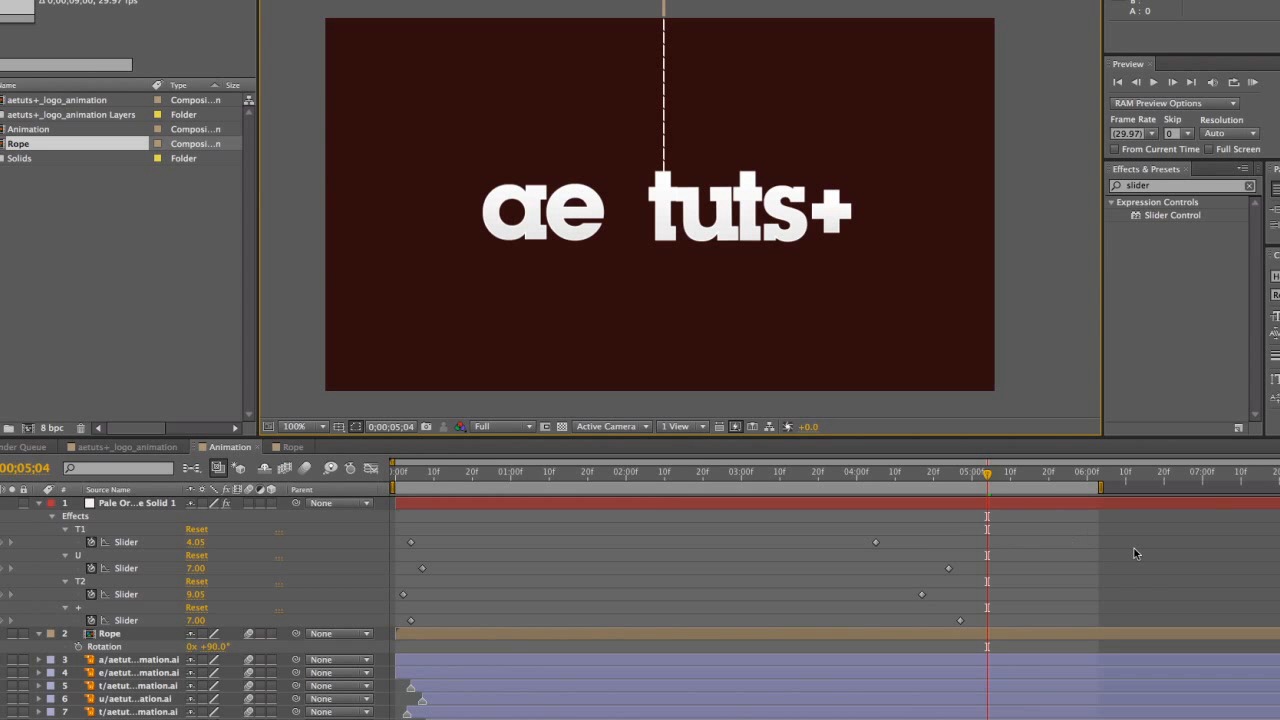
# Apply the Bezier Warp distort effect to the Rope layer and set its quality to 10
pyautogui.click(1249, 186)
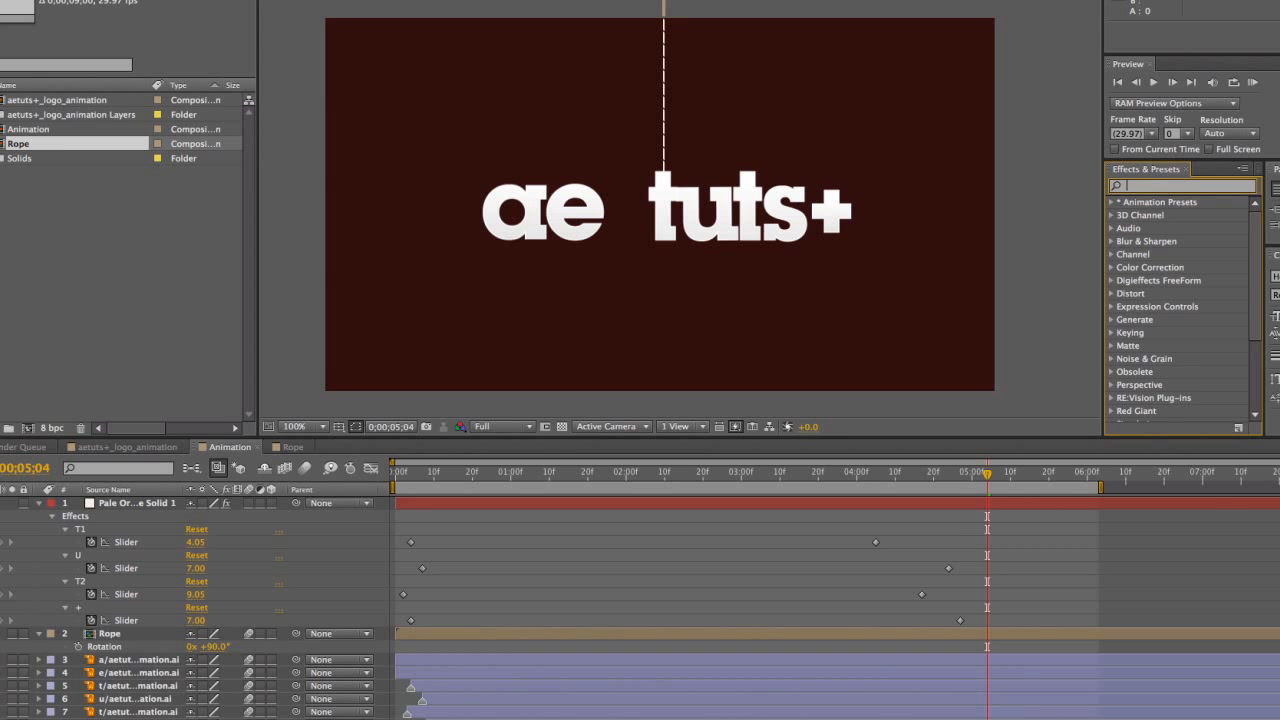
pyautogui.click(1111, 293)
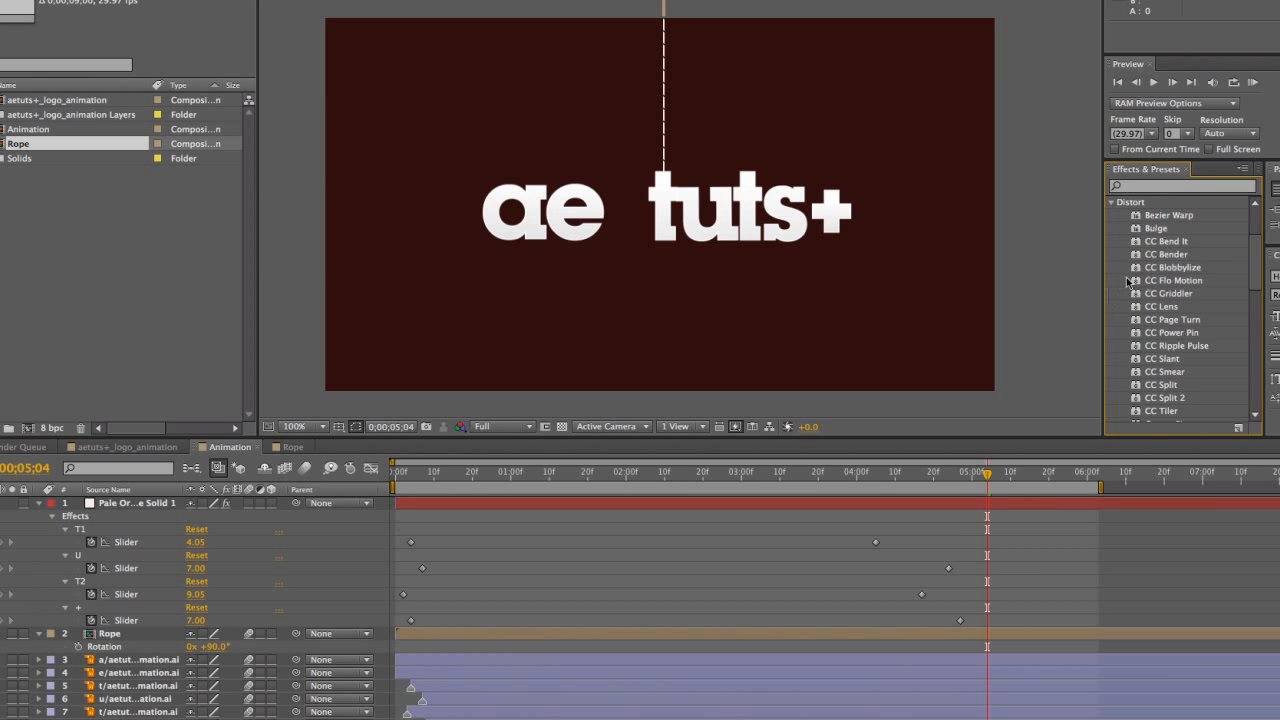
pyautogui.moveTo(1177, 216); pyautogui.dragTo(666, 98)
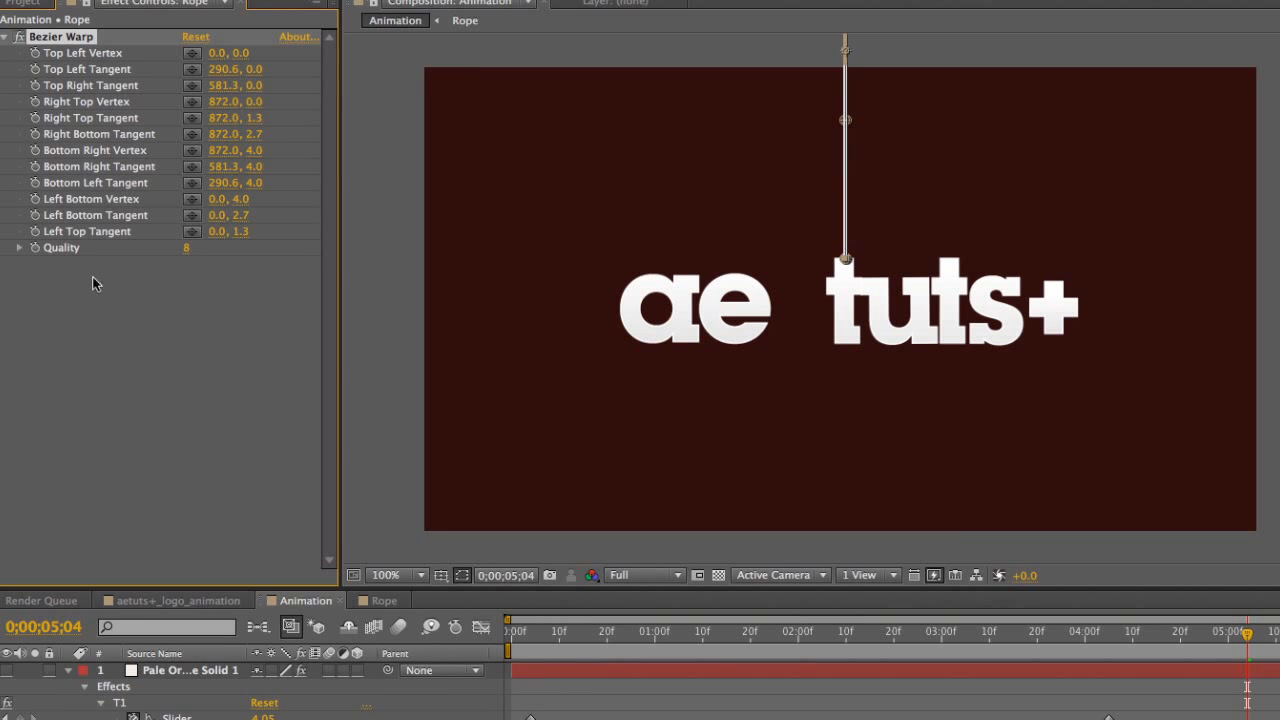
pyautogui.moveTo(188, 253); pyautogui.dragTo(230, 258)
pyautogui.click(233, 277)
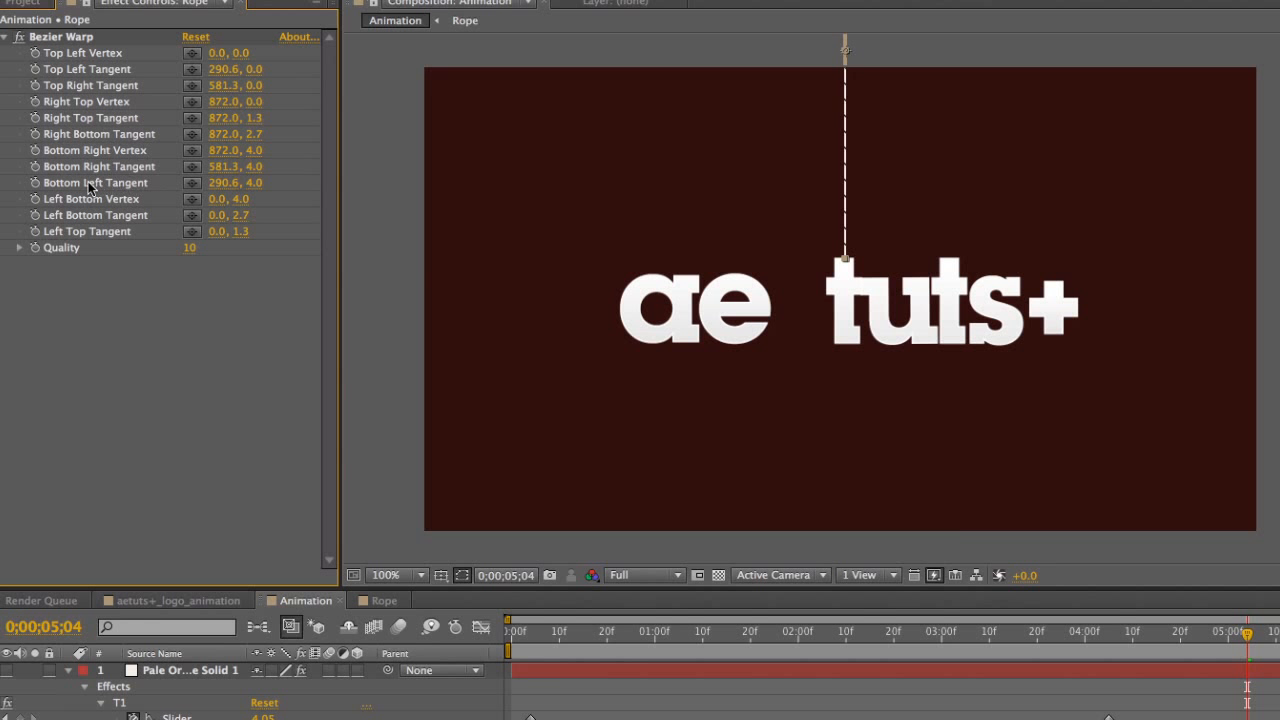
# Add expressions to Bezier Warp's Bottom Right, Bottom Left, Top Left and Top Right Tangent properties
pyautogui.keyDown('alt'); pyautogui.click(34, 168); pyautogui.keyUp('alt')
pyautogui.keyDown('alt'); pyautogui.click(34, 181); pyautogui.keyUp('alt')
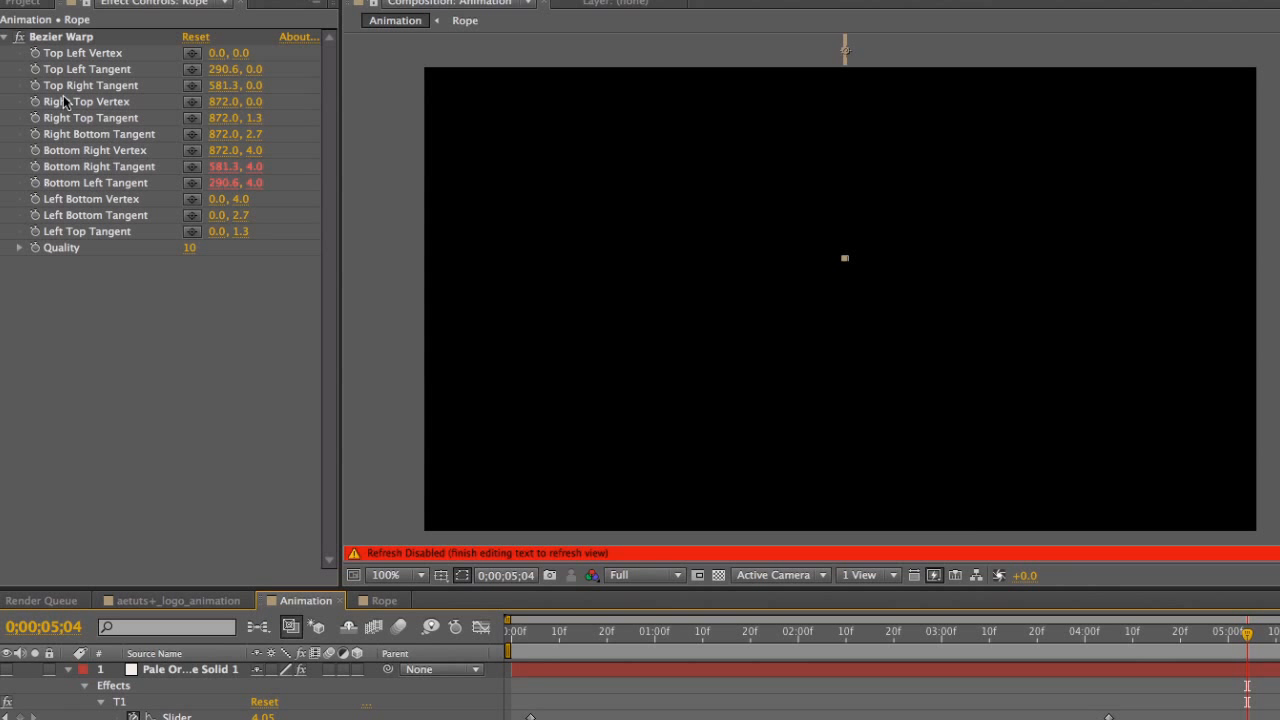
pyautogui.keyDown('alt'); pyautogui.click(33, 72); pyautogui.keyUp('alt')
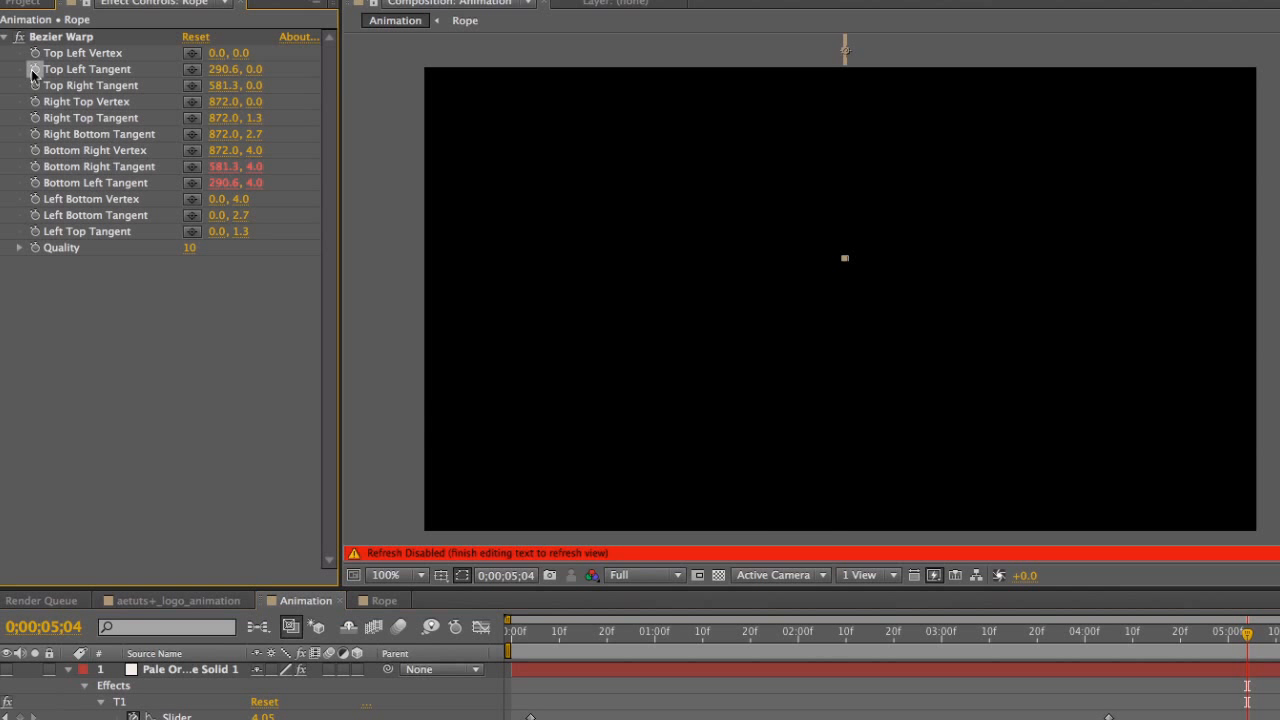
pyautogui.keyDown('alt'); pyautogui.click(35, 86); pyautogui.keyUp('alt')
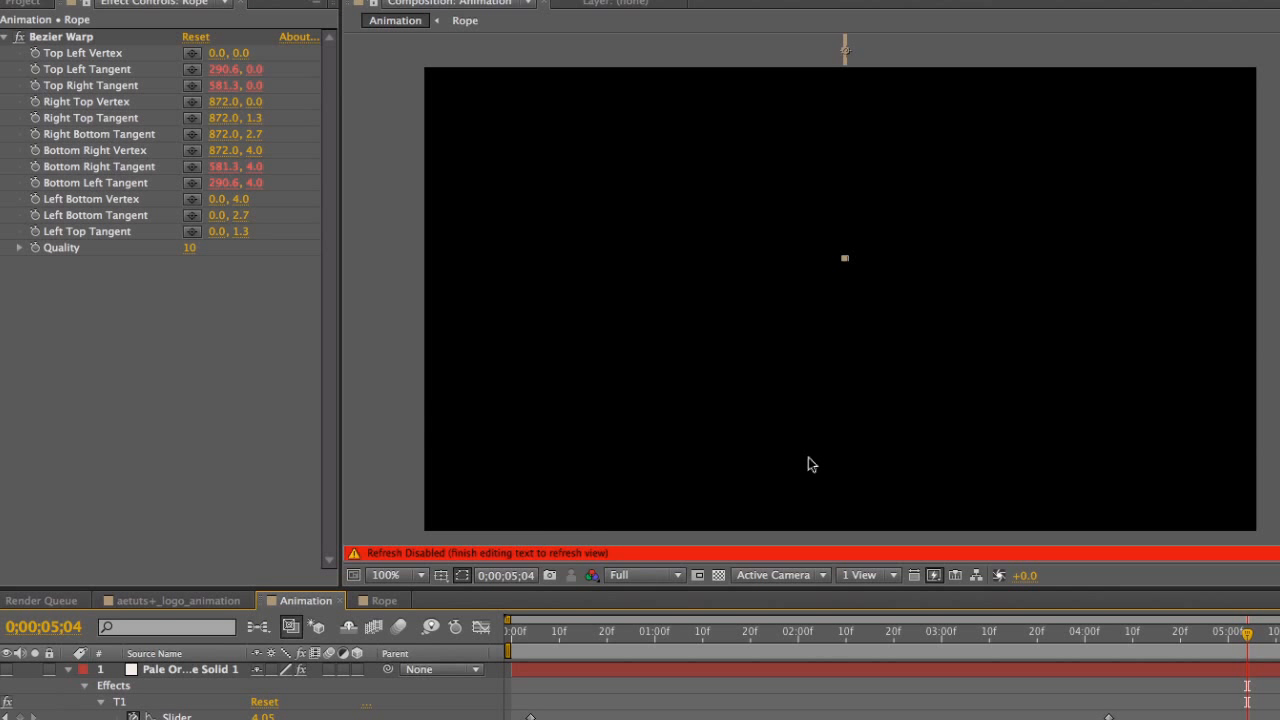
pyautogui.click(845, 51)
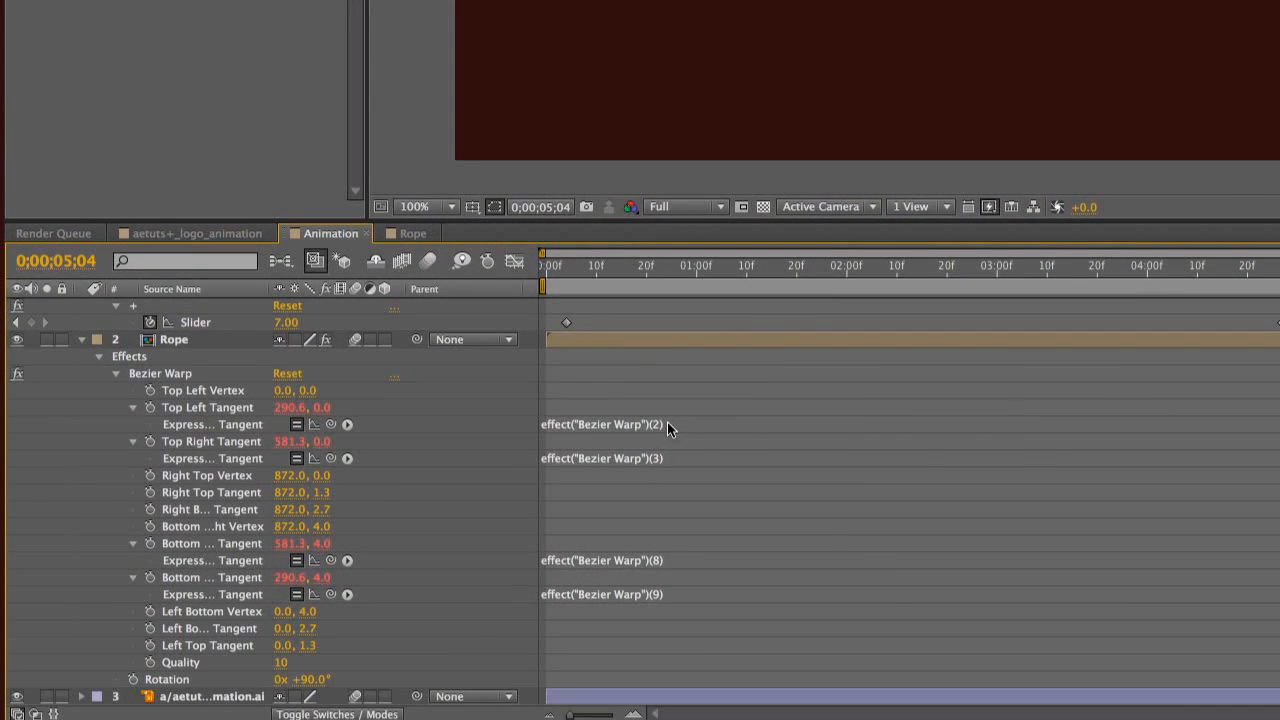
# Enter value+[0,effect("Slider Control").param("Slider")] as the Top Left Tangent expression and copy its text
pyautogui.click(667, 422)
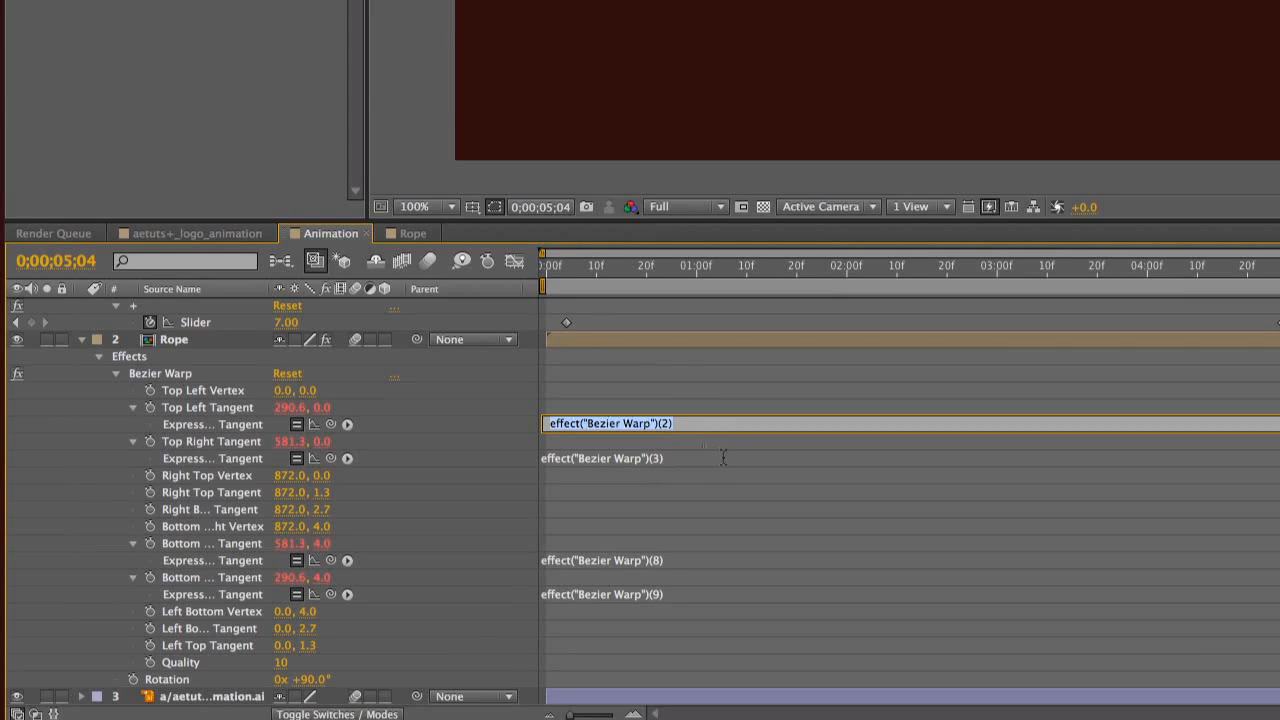
pyautogui.write('value+[0,effect("Slider Control").param("Slider")]')
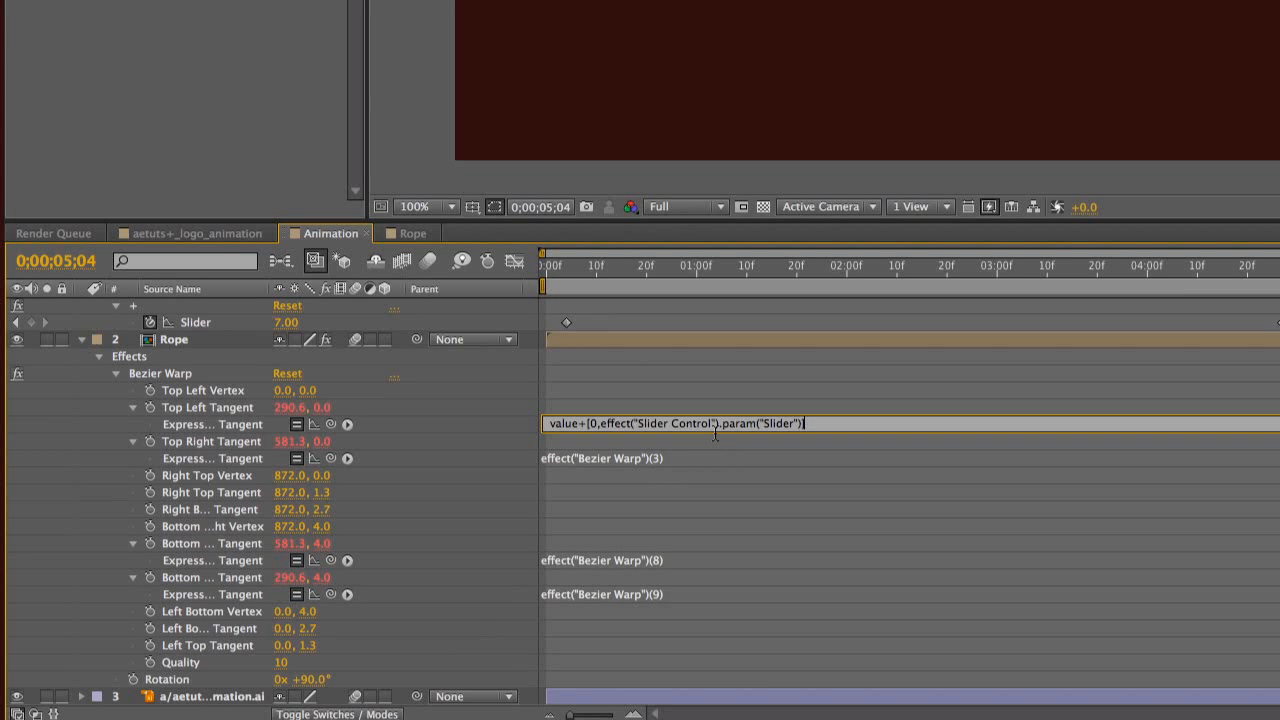
pyautogui.moveTo(548, 426); pyautogui.dragTo(573, 427)
pyautogui.click(545, 426)
pyautogui.hotkey('ctrl', 'a')
pyautogui.hotkey('ctrl', 'c')
pyautogui.keyDown('shift'); pyautogui.click(590, 424); pyautogui.keyUp('shift')
pyautogui.click(585, 425)
pyautogui.moveTo(601, 425); pyautogui.dragTo(787, 425)
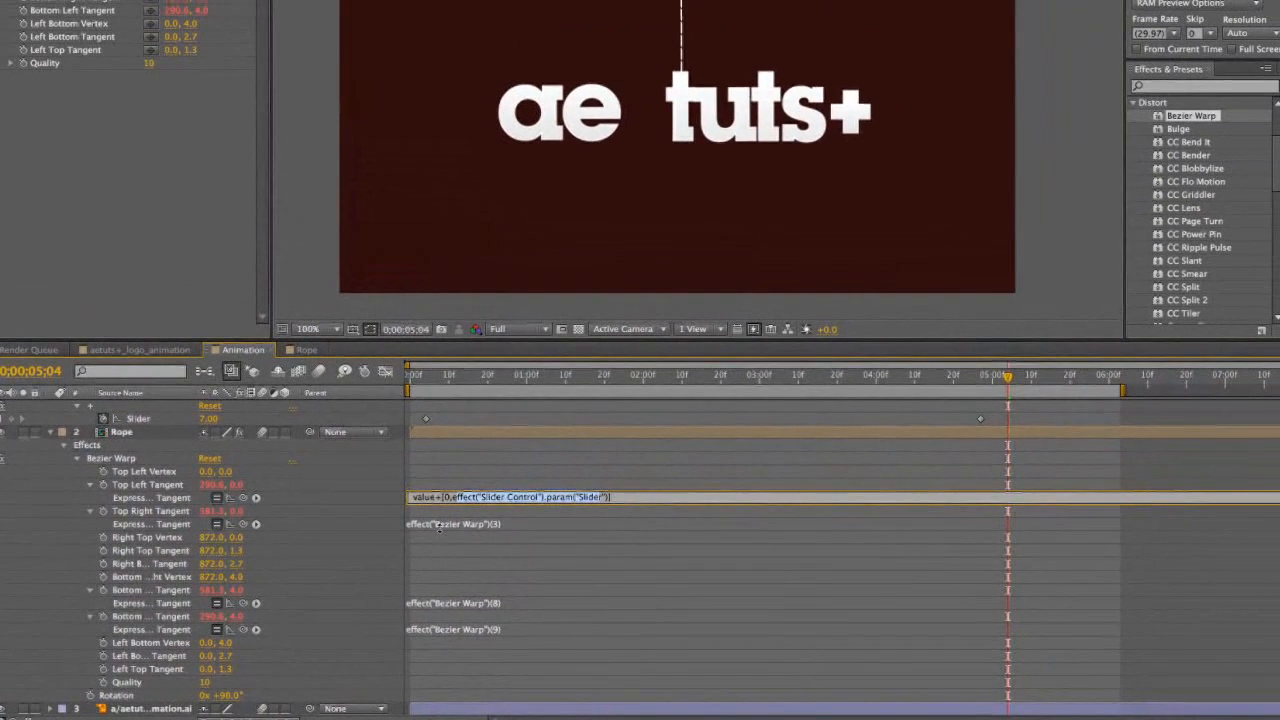
pyautogui.click(583, 469)
pyautogui.press('Return')
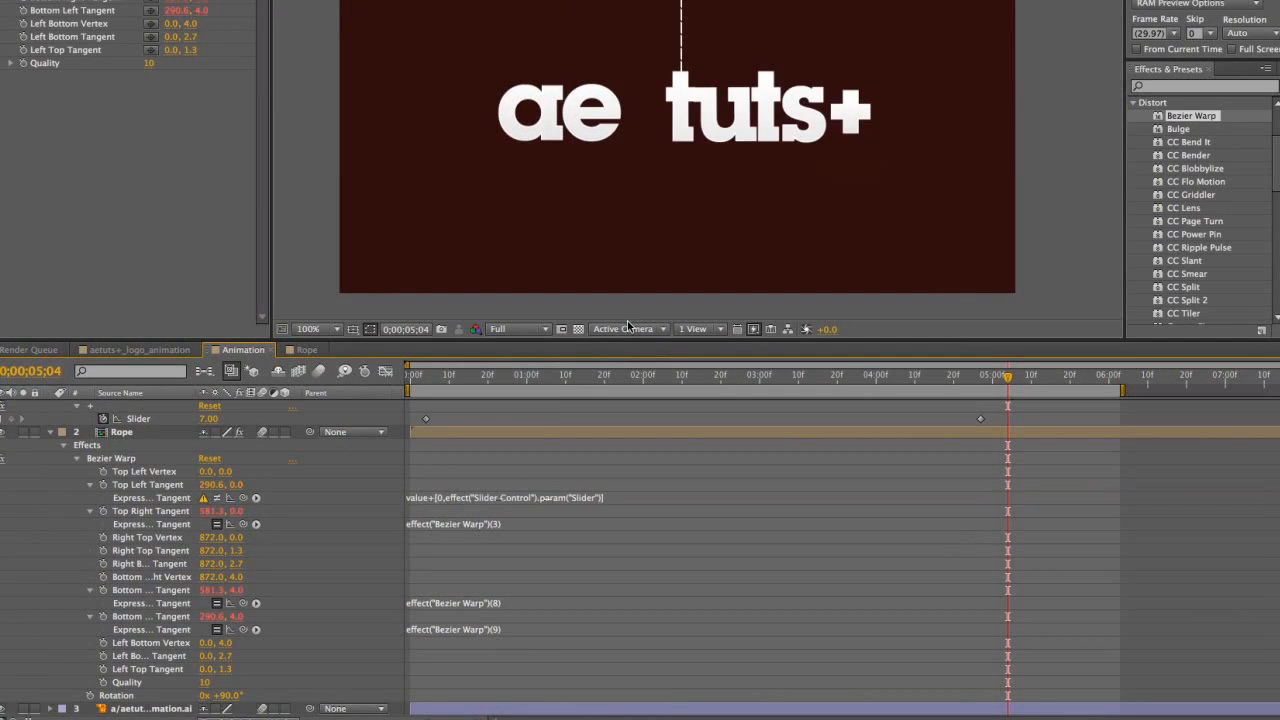
# Replace the Top Right Tangent expression with the copied slider expression
pyautogui.click(480, 526)
pyautogui.hotkey('ctrl', 'v')
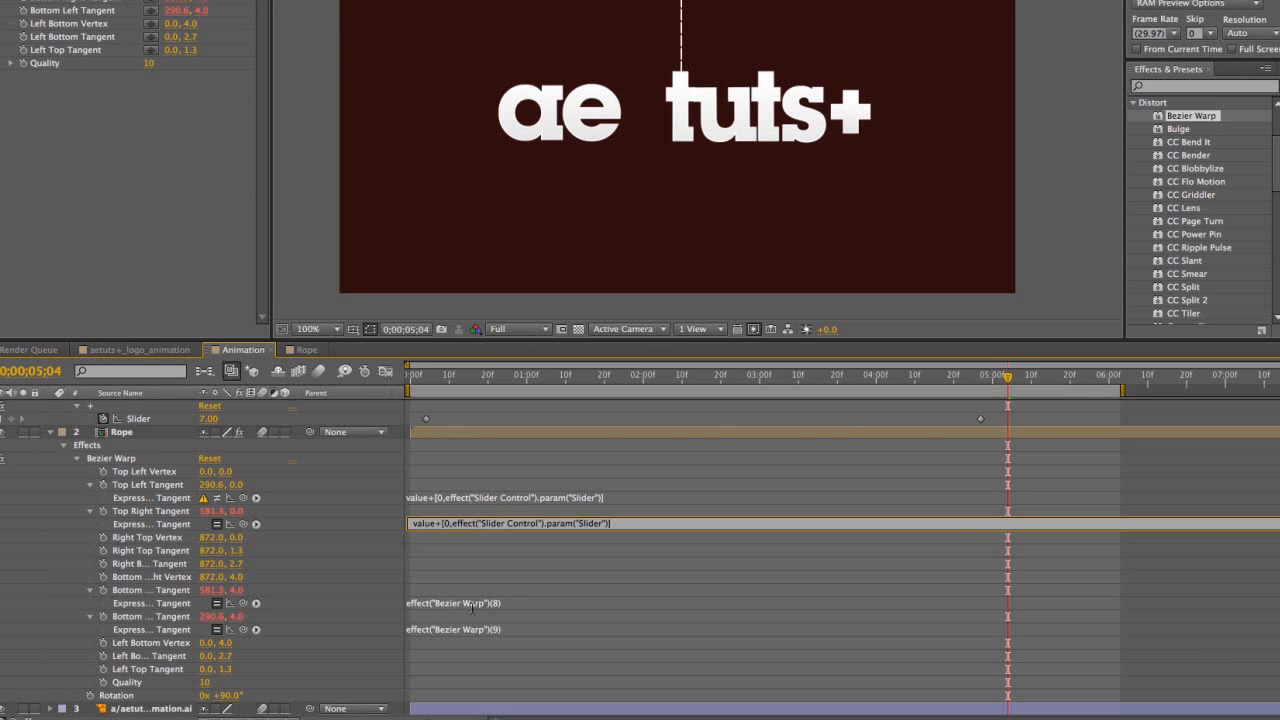
pyautogui.click(473, 606)
pyautogui.press('Return')
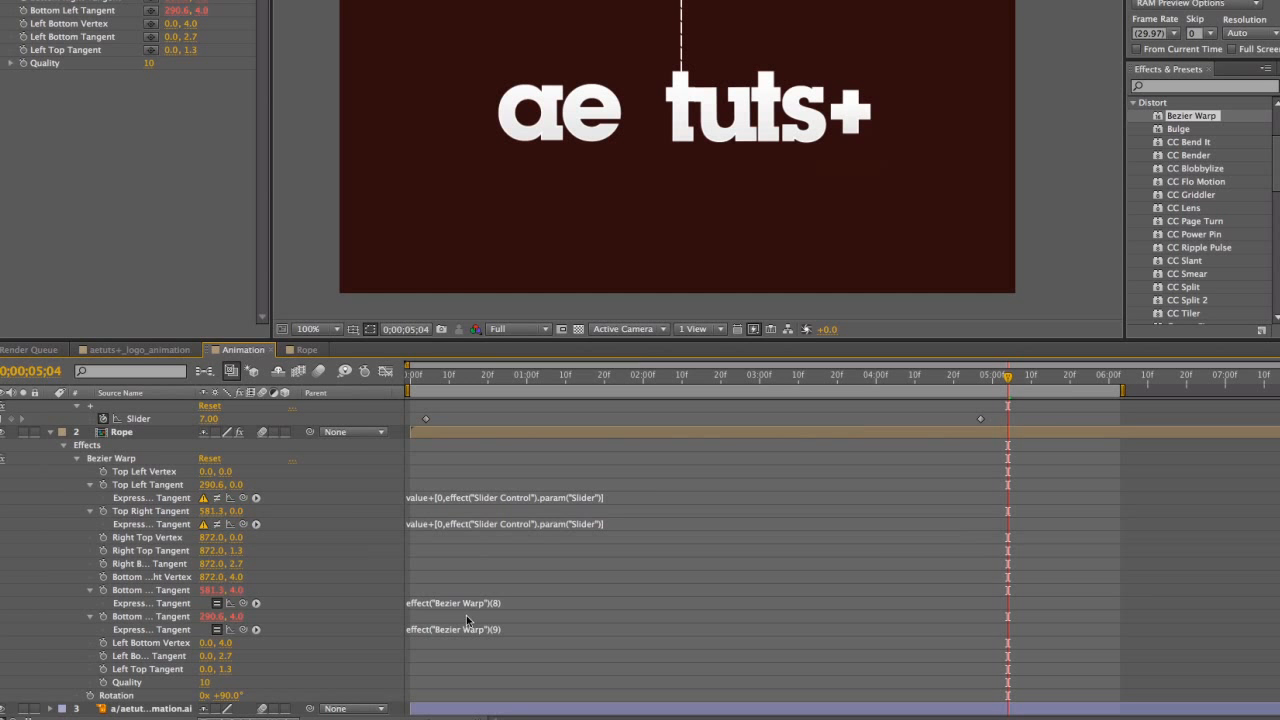
# Find the Slider Control effect and apply it to the Rope layer
pyautogui.click(1190, 86)
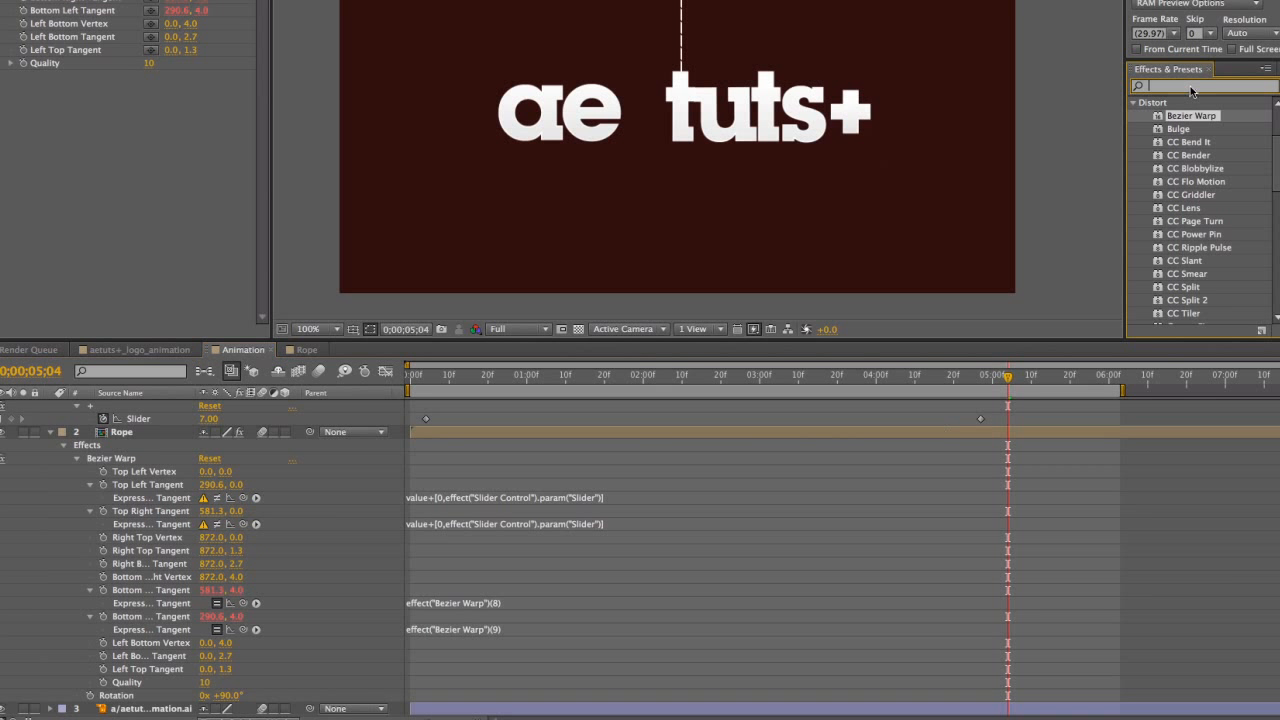
pyautogui.write('slider')
pyautogui.moveTo(1208, 123); pyautogui.dragTo(186, 207)
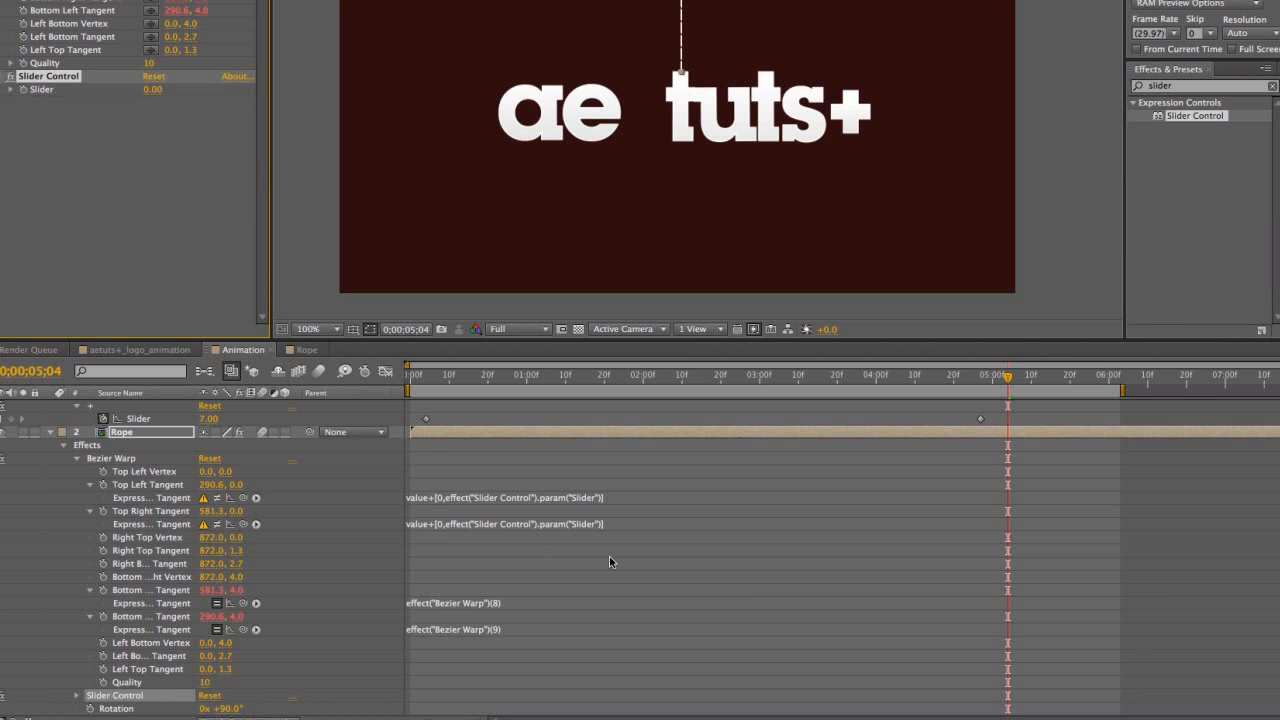
# Re-enable the Top Left and Top Right Tangent expressions and copy the slider expression
pyautogui.click(510, 525)
pyautogui.click(401, 523)
pyautogui.click(445, 501)
pyautogui.hotkey('ctrl', 'c')
pyautogui.click(373, 502)
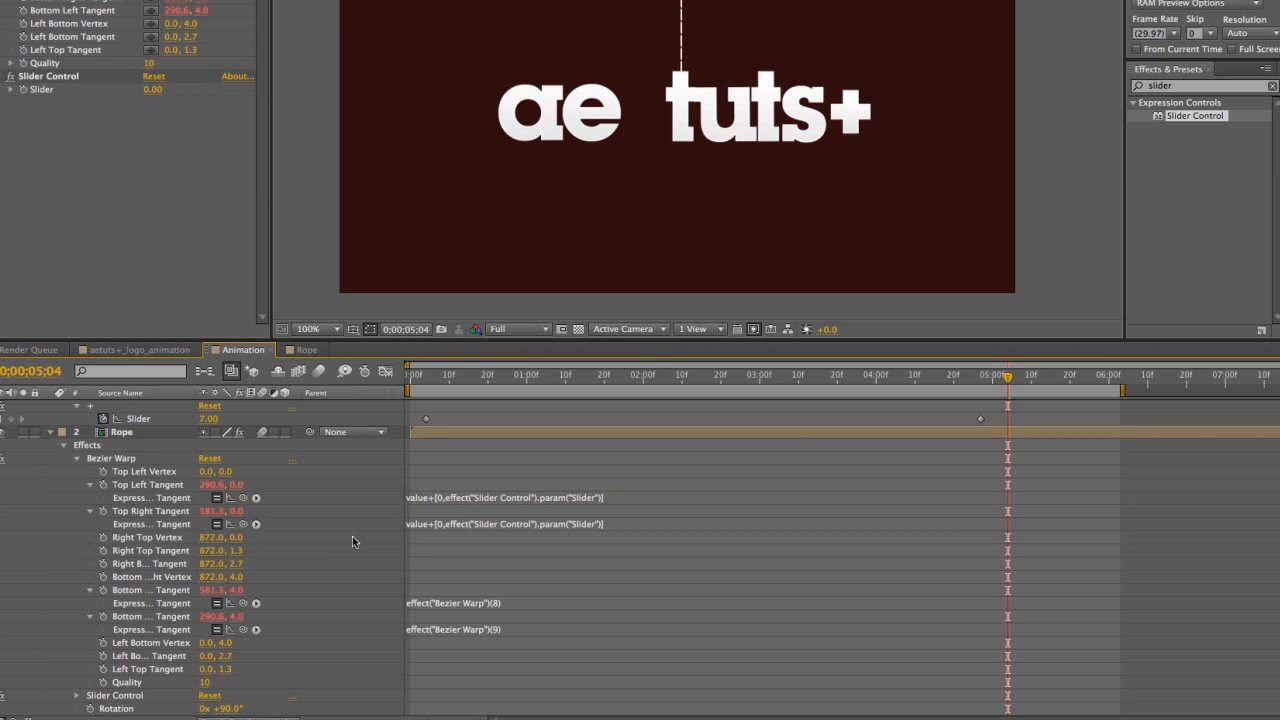
# Replace the Bottom Right and Bottom Left Tangent expressions with the copied slider expression and test the slider's bending of the rope
pyautogui.click(448, 604)
pyautogui.hotkey('ctrl', 'v')
pyautogui.click(428, 630)
pyautogui.hotkey('ctrl', 'v')
pyautogui.click(381, 623)
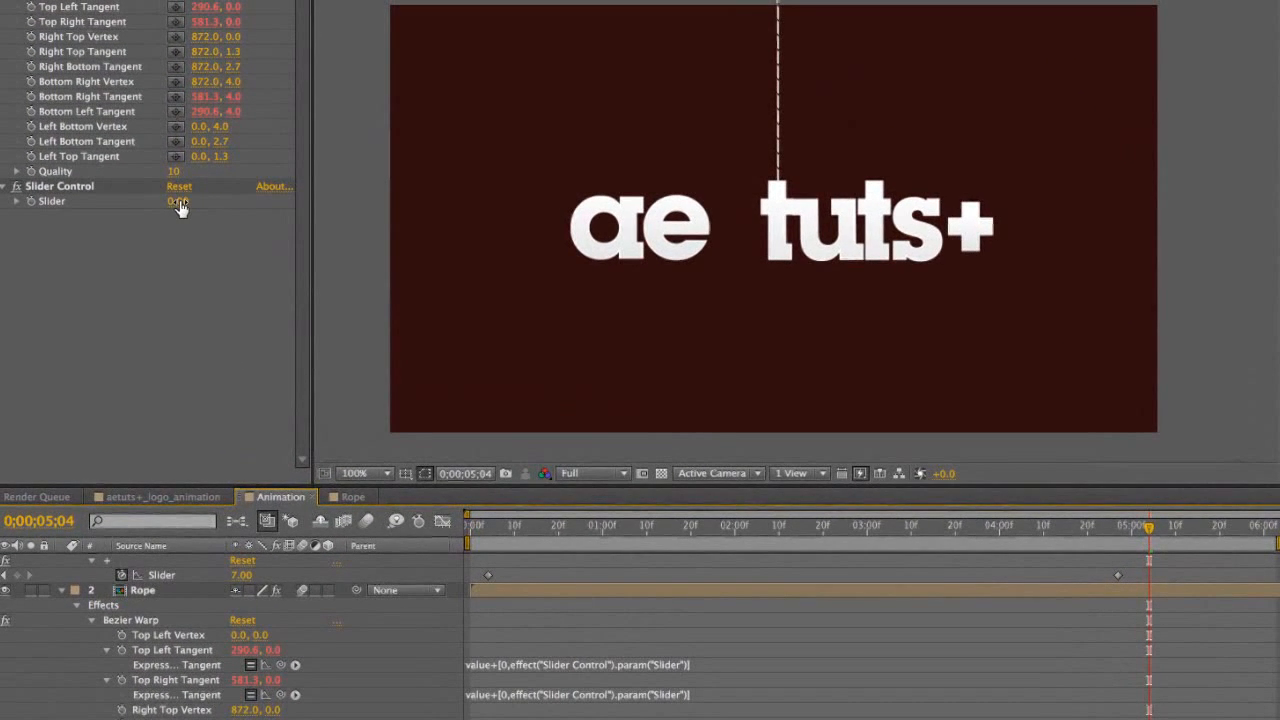
pyautogui.moveTo(178, 203); pyautogui.dragTo(160, 262)
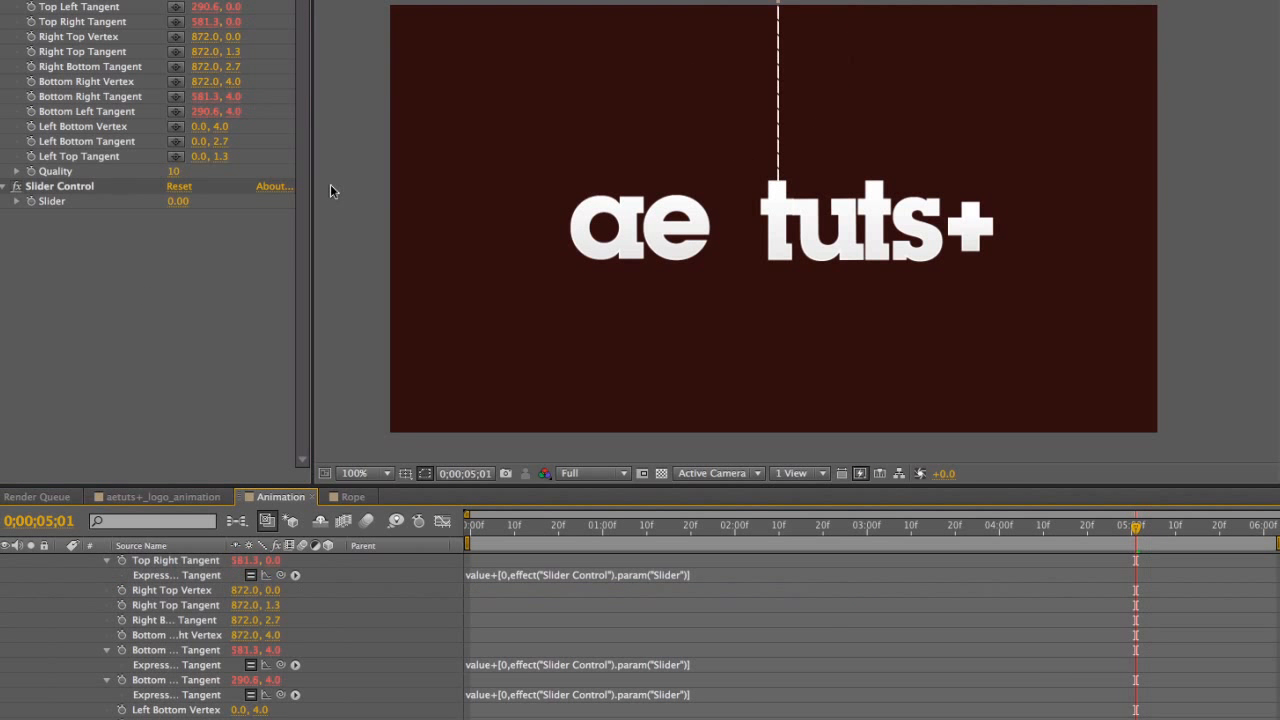
# Give the Rope's Slider a decaying sine expression with freq=1.7, amp=100, decay=1.2 and t = time - marker.key(1).time
pyautogui.keyDown('alt'); pyautogui.click(30, 202); pyautogui.keyUp('alt')
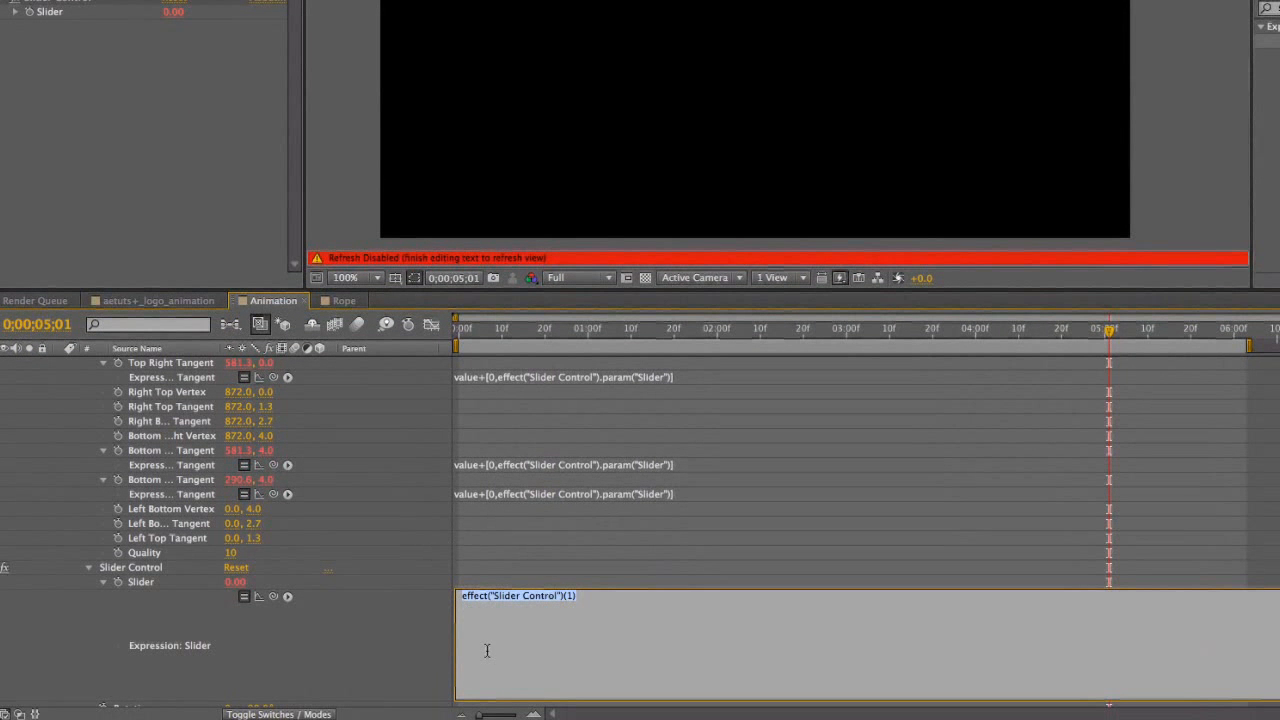
pyautogui.write('freq=1.7; //frequency (cycles per second) amp=100; //amplitude (pixels) decay = 1.2;  t = time - marker.key(1).time;  amp*Math.sin(freq*t*2*Math.PI)/Math.exp(decay*t)')
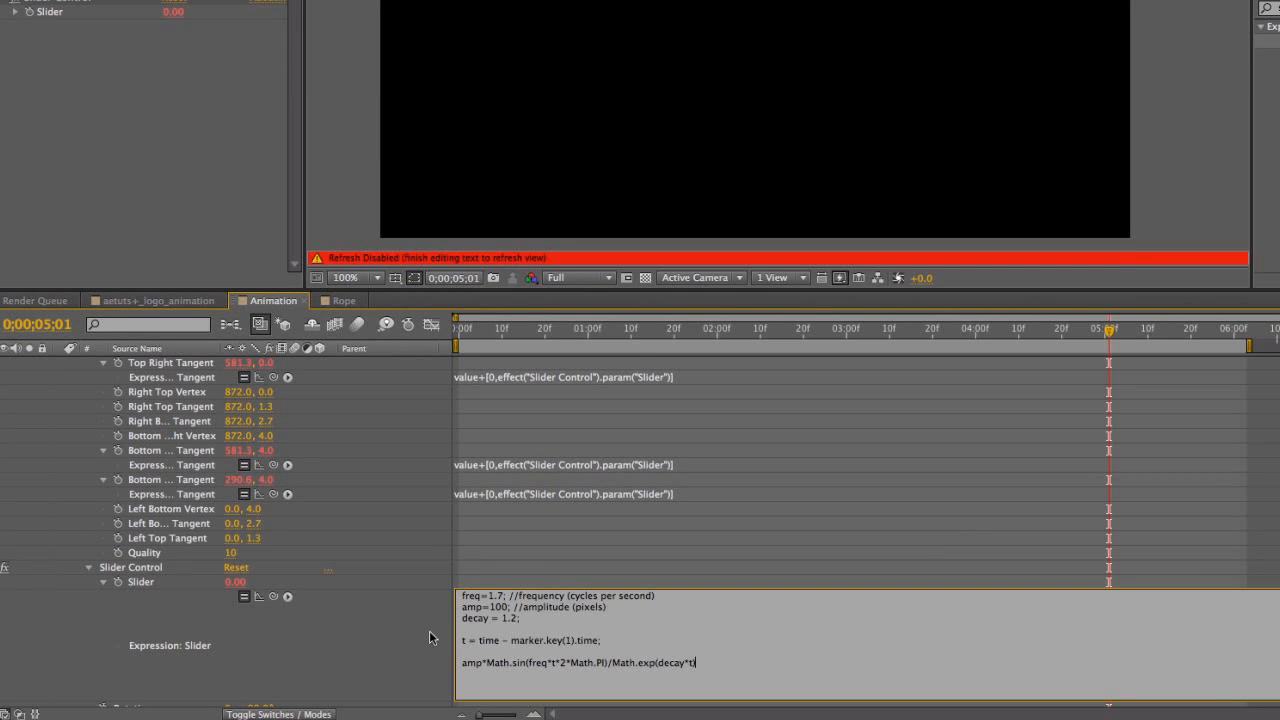
pyautogui.click(412, 632)
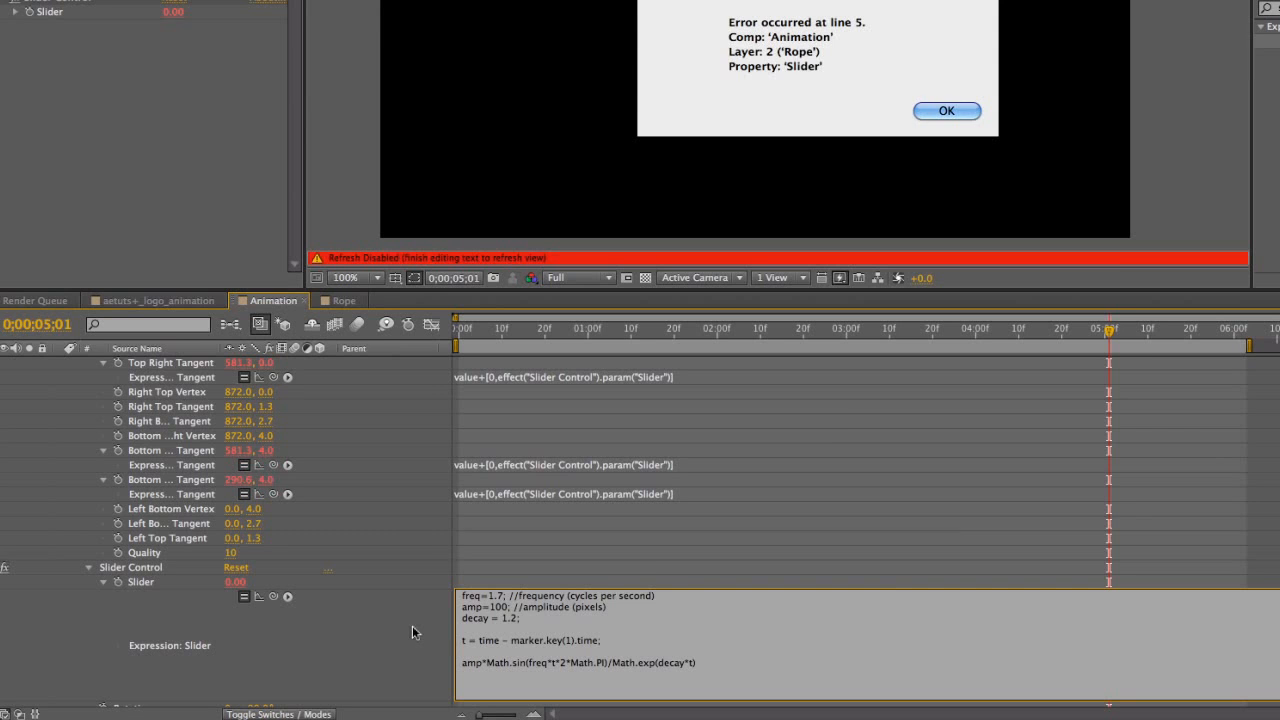
pyautogui.press('Return')
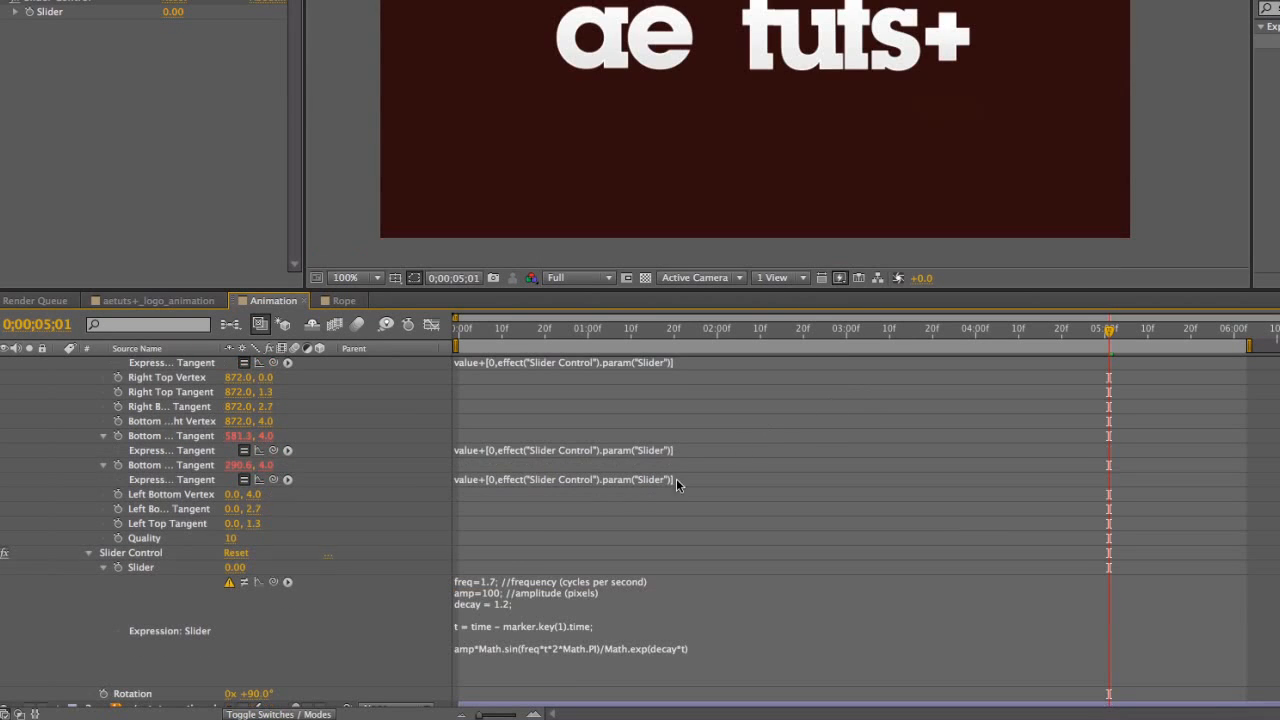
# Review the frequency, amplitude, decay and marker-time lines of the Rope's Slider expression without changing them
pyautogui.click(502, 592)
pyautogui.click(509, 582)
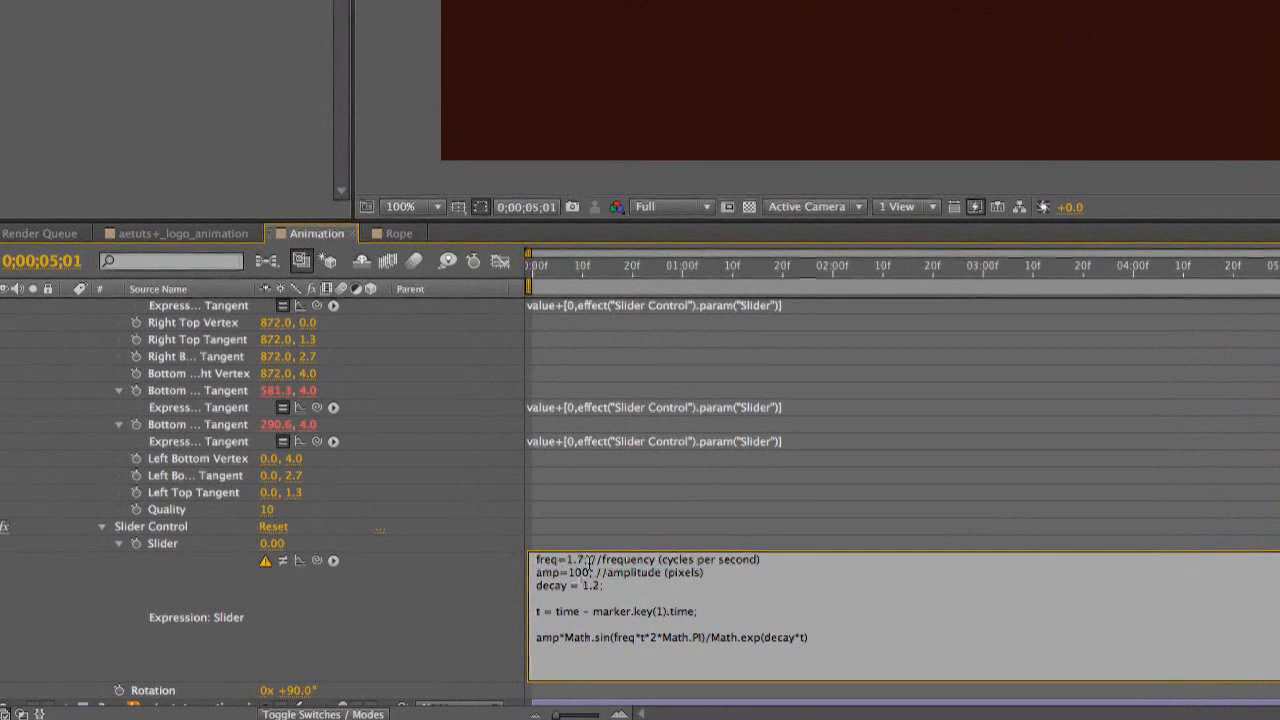
pyautogui.moveTo(590, 560); pyautogui.dragTo(728, 615)
pyautogui.click(722, 622)
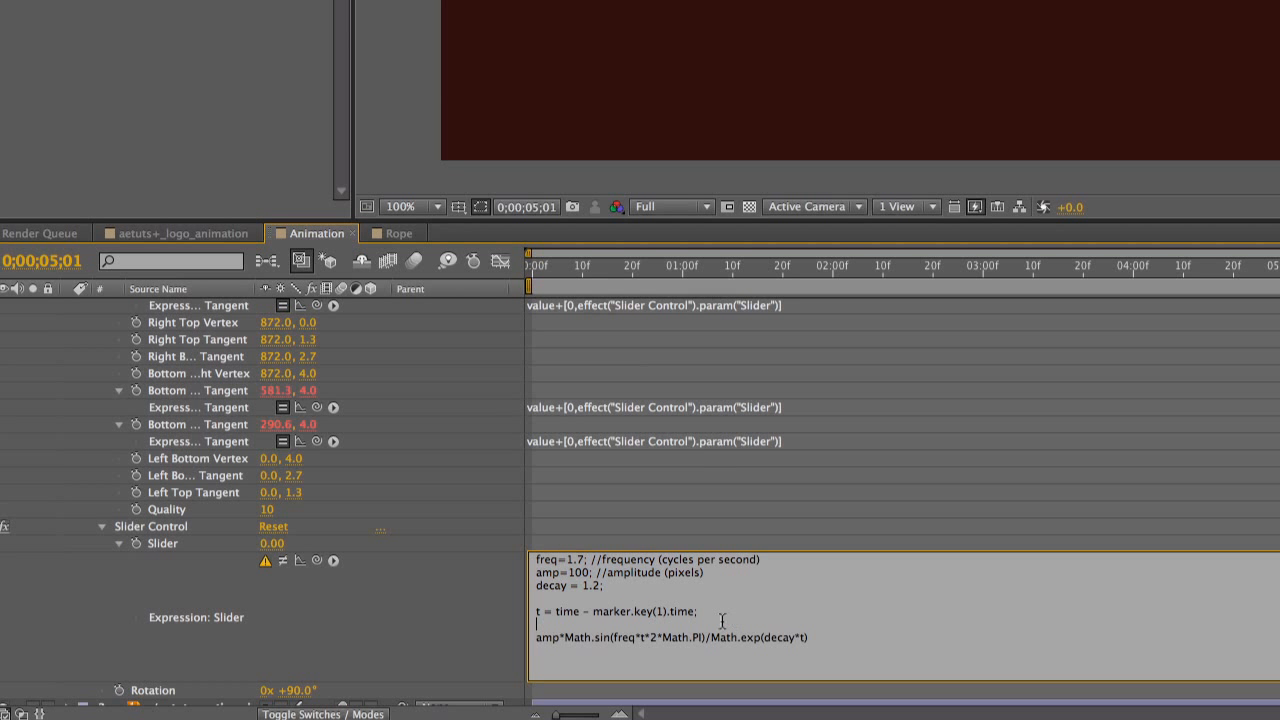
pyautogui.click(474, 589)
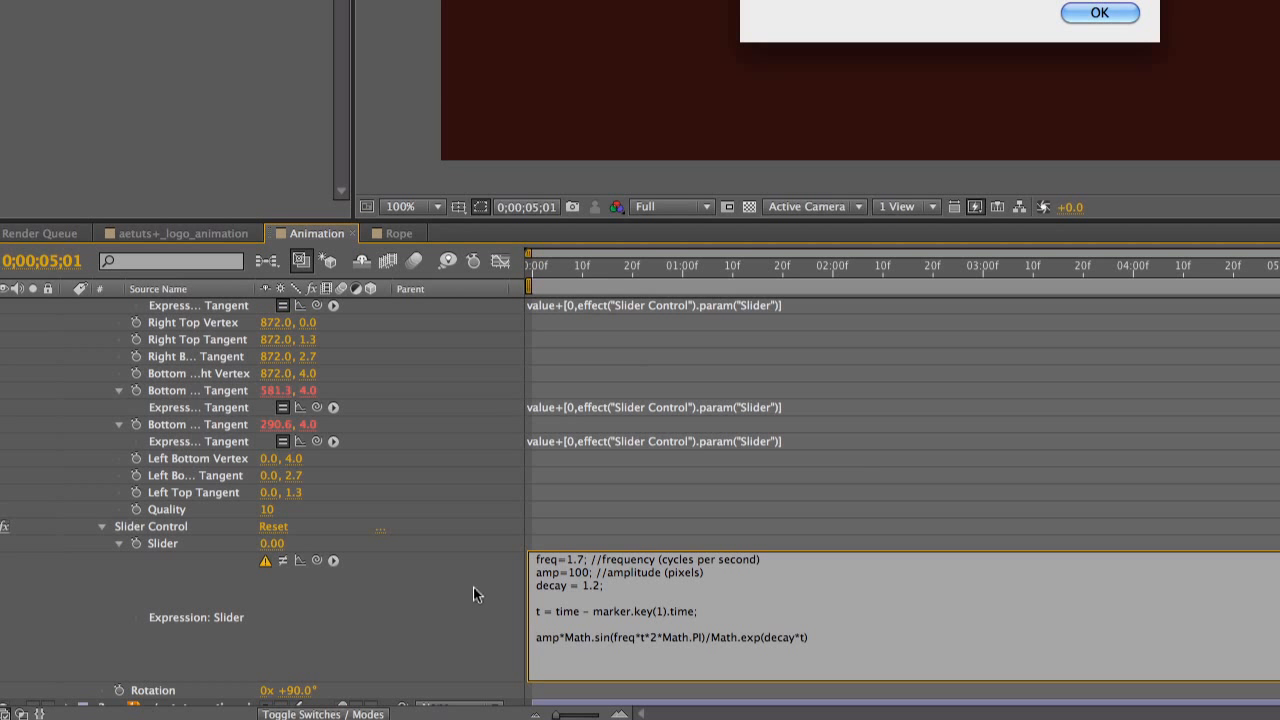
pyautogui.press('Return')
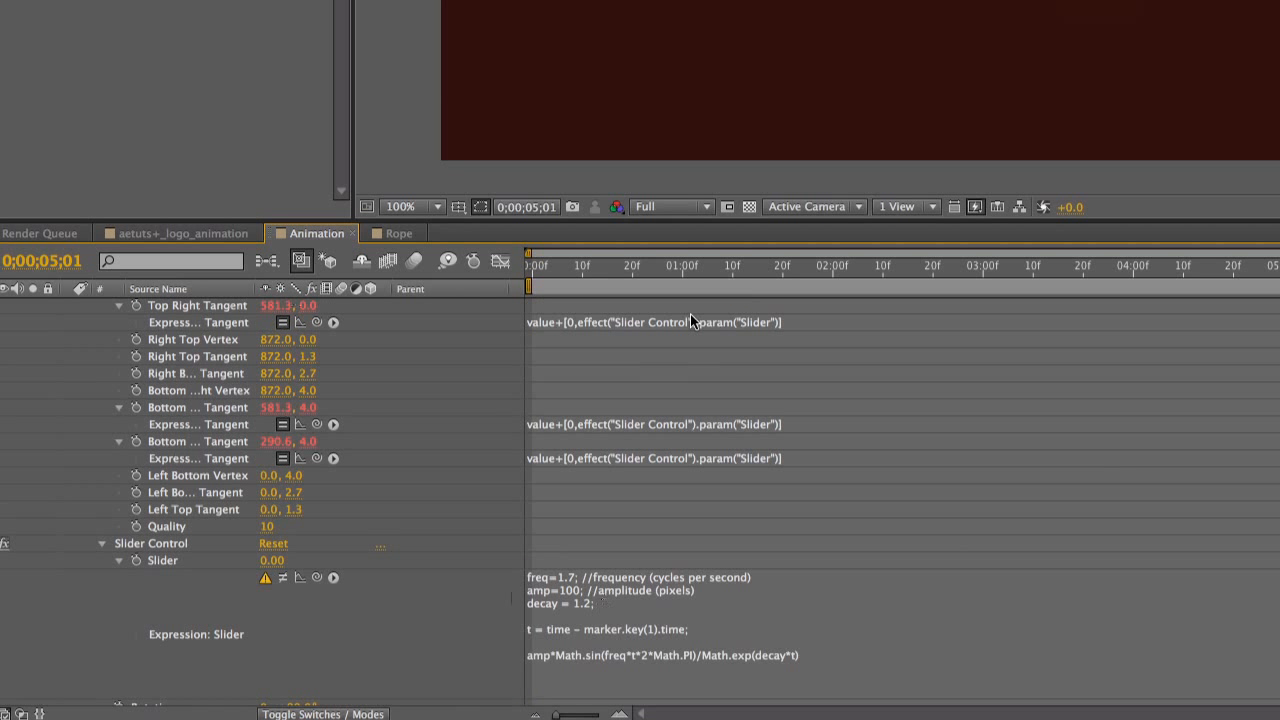
# Add a layer marker to the Rope layer at 0;00;00;04, aligned with the start of the first t layer
pyautogui.click(565, 270)
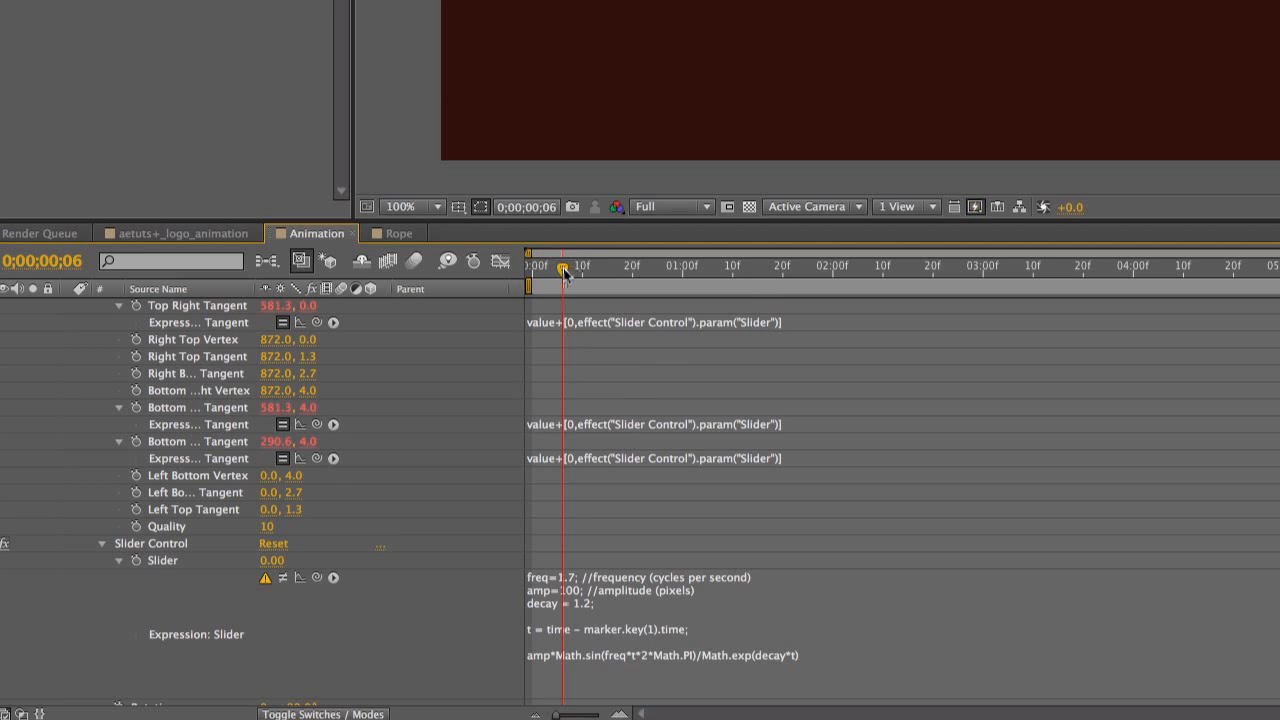
pyautogui.scroll(-4, 587, 428)
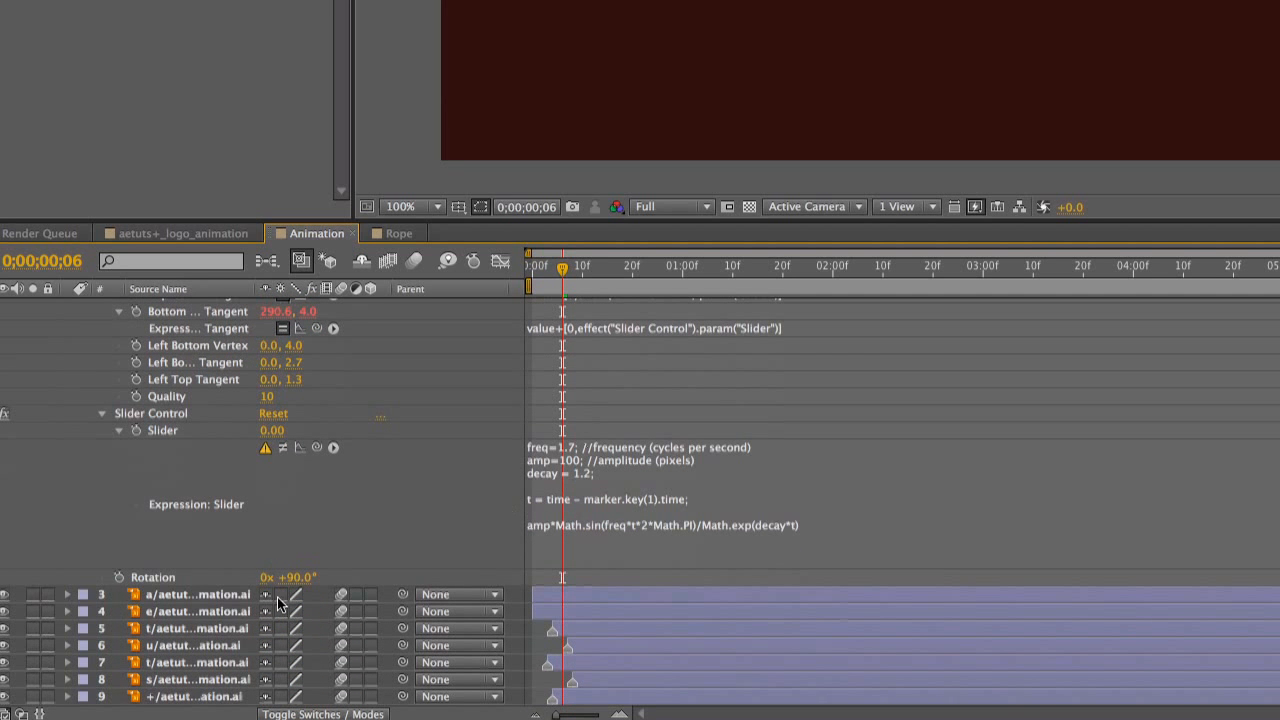
pyautogui.click(222, 629)
pyautogui.press('i')
pyautogui.scroll(10, 578, 558)
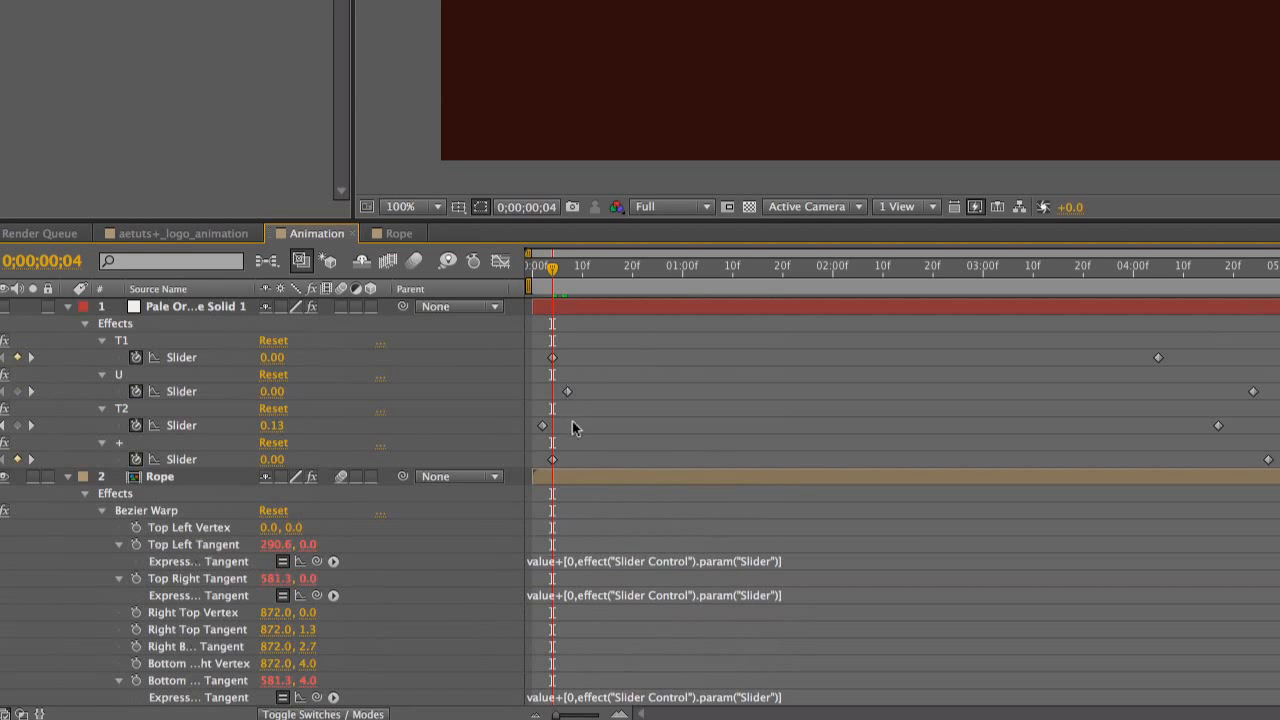
pyautogui.scroll(-1, 575, 441)
pyautogui.click(575, 441)
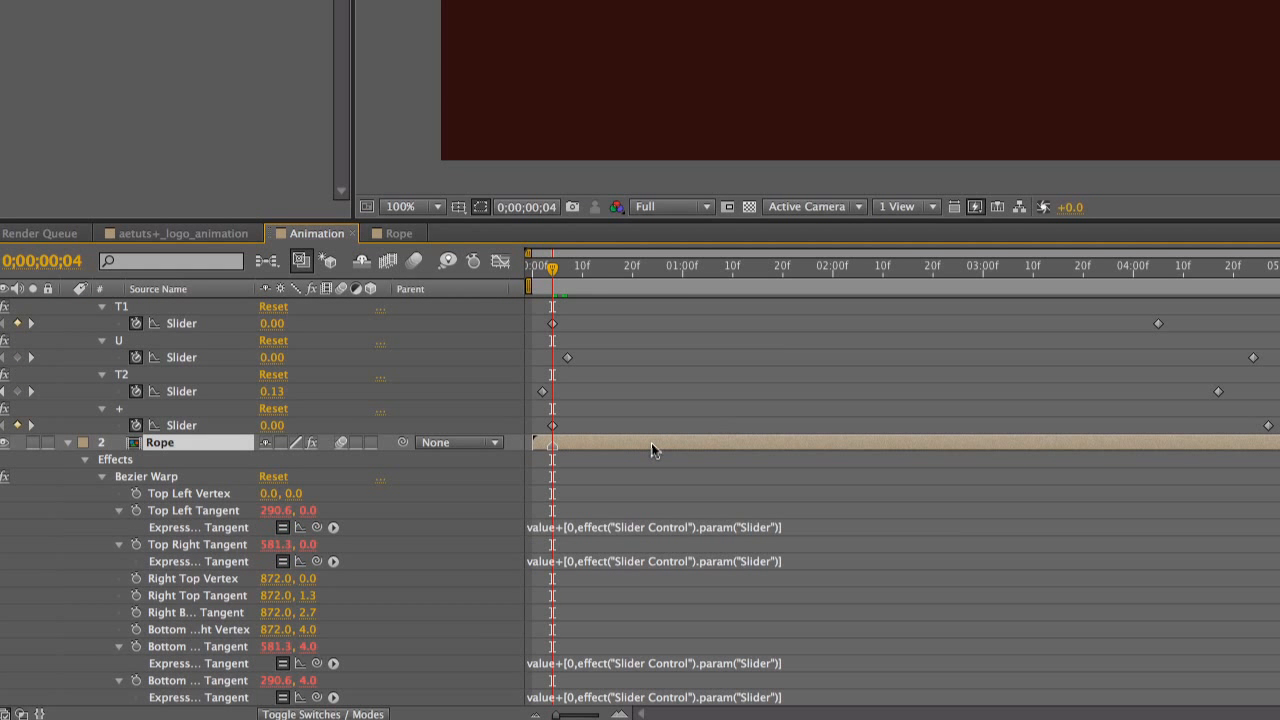
pyautogui.scroll(-4, 643, 443)
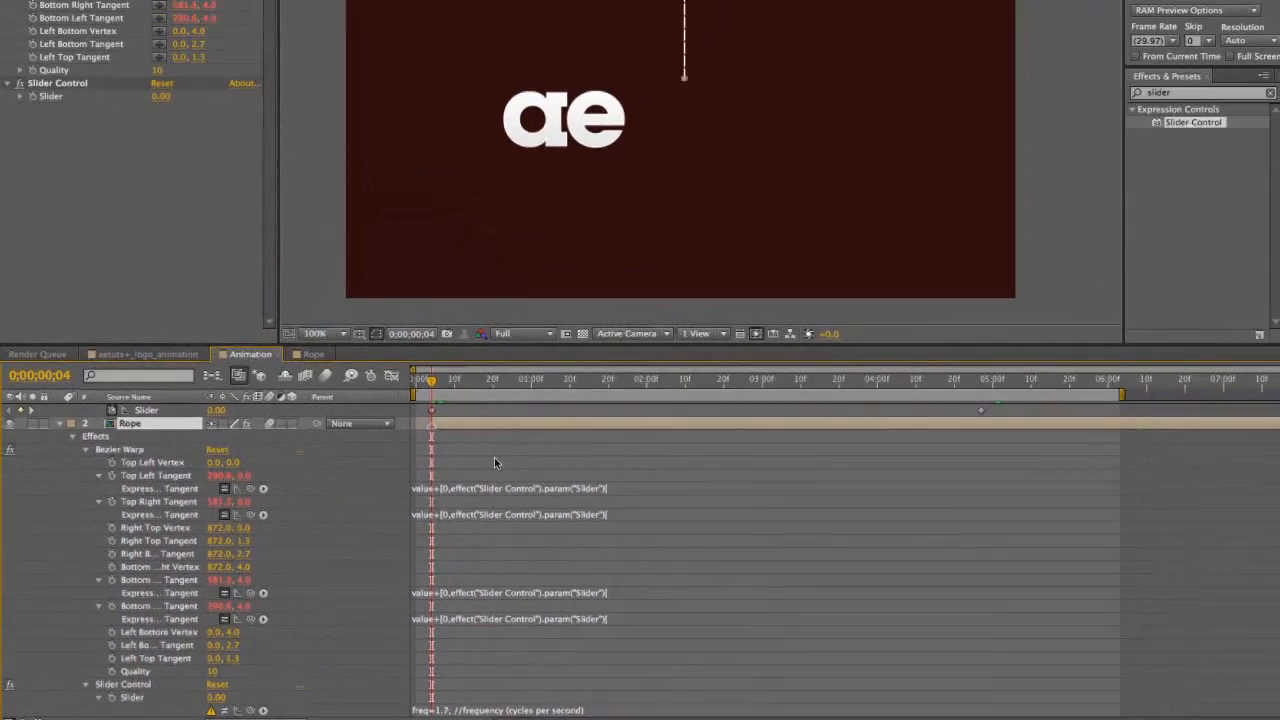
# Preview the start of the animation and re-enable the Rope's Slider expression
pyautogui.press('space')
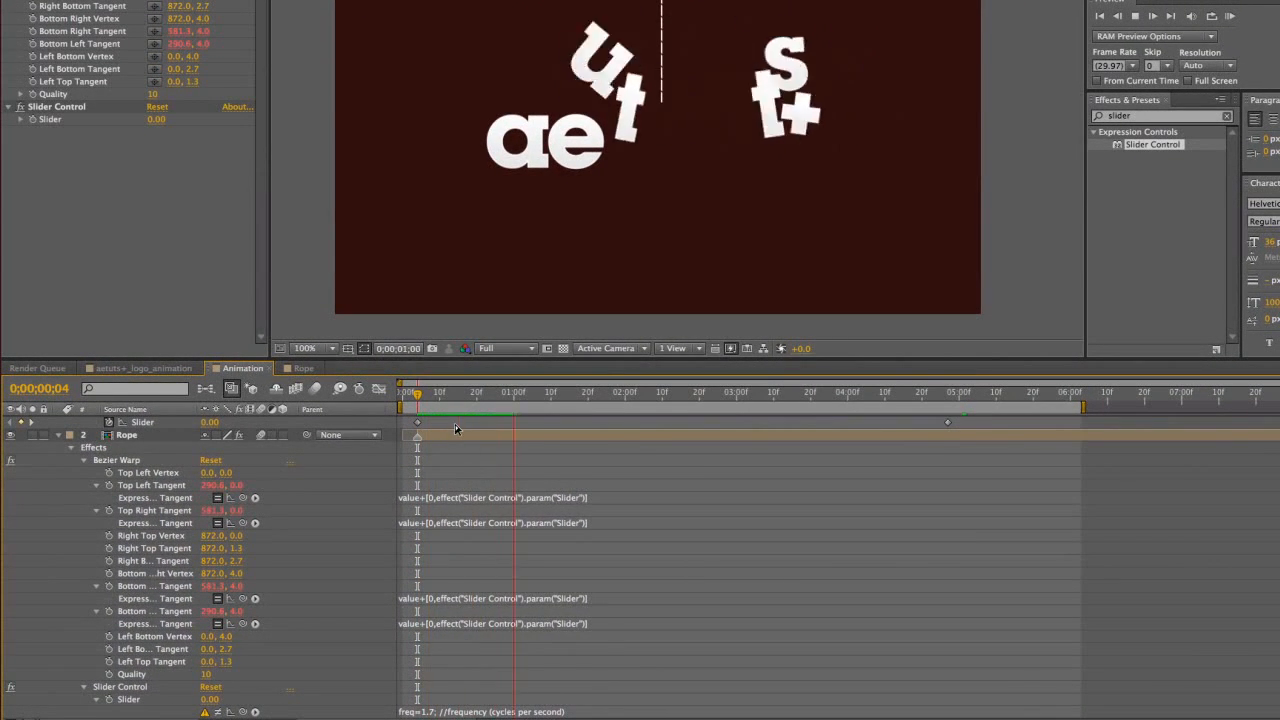
pyautogui.press('space')
pyautogui.scroll(-5, 459, 552)
pyautogui.click(412, 613)
pyautogui.click(355, 611)
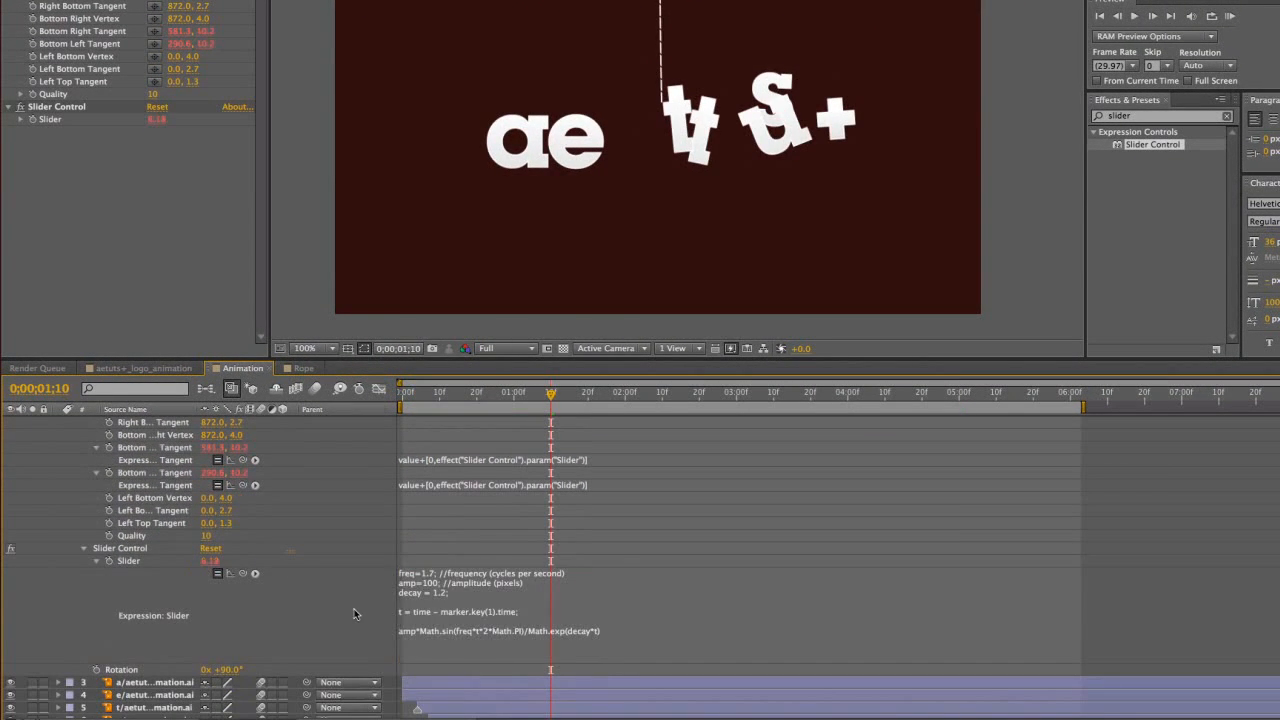
# Parent the Rope layer to the first t layer (layer 5) at 0;00;05;17
pyautogui.moveTo(478, 393); pyautogui.dragTo(1021, 410)
pyautogui.scroll(5, 303, 437)
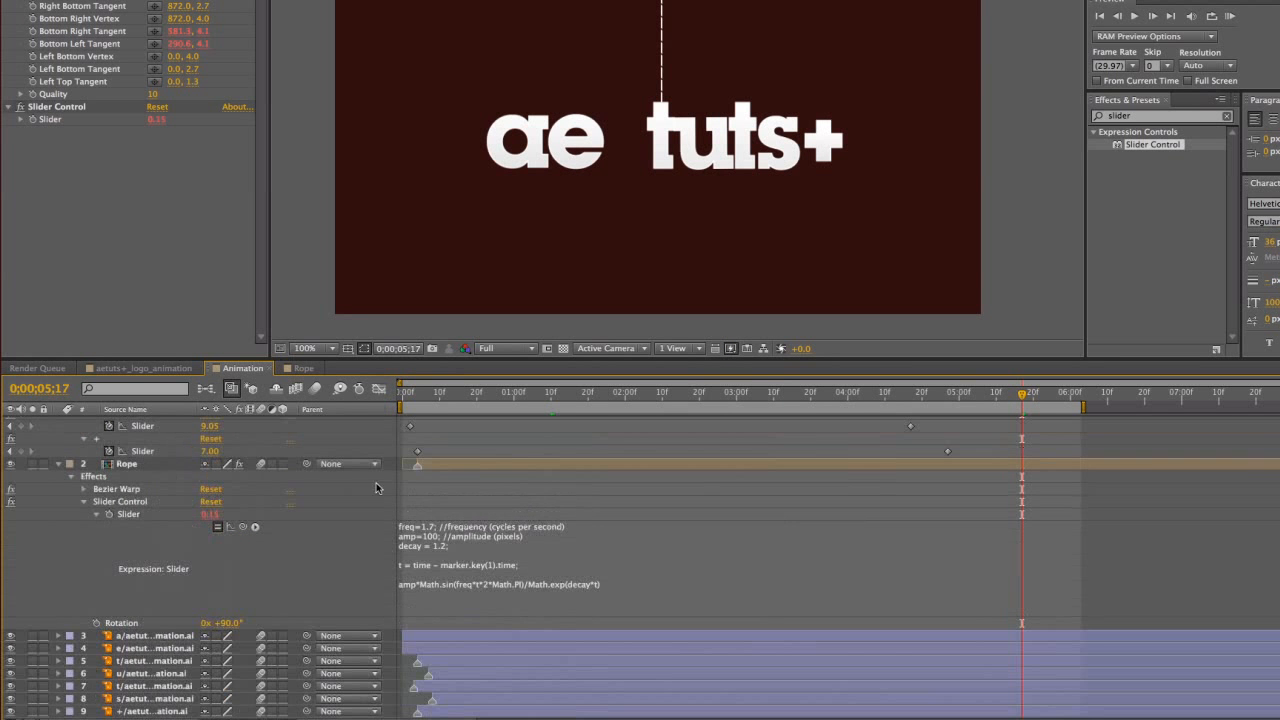
pyautogui.moveTo(306, 464); pyautogui.dragTo(189, 666)
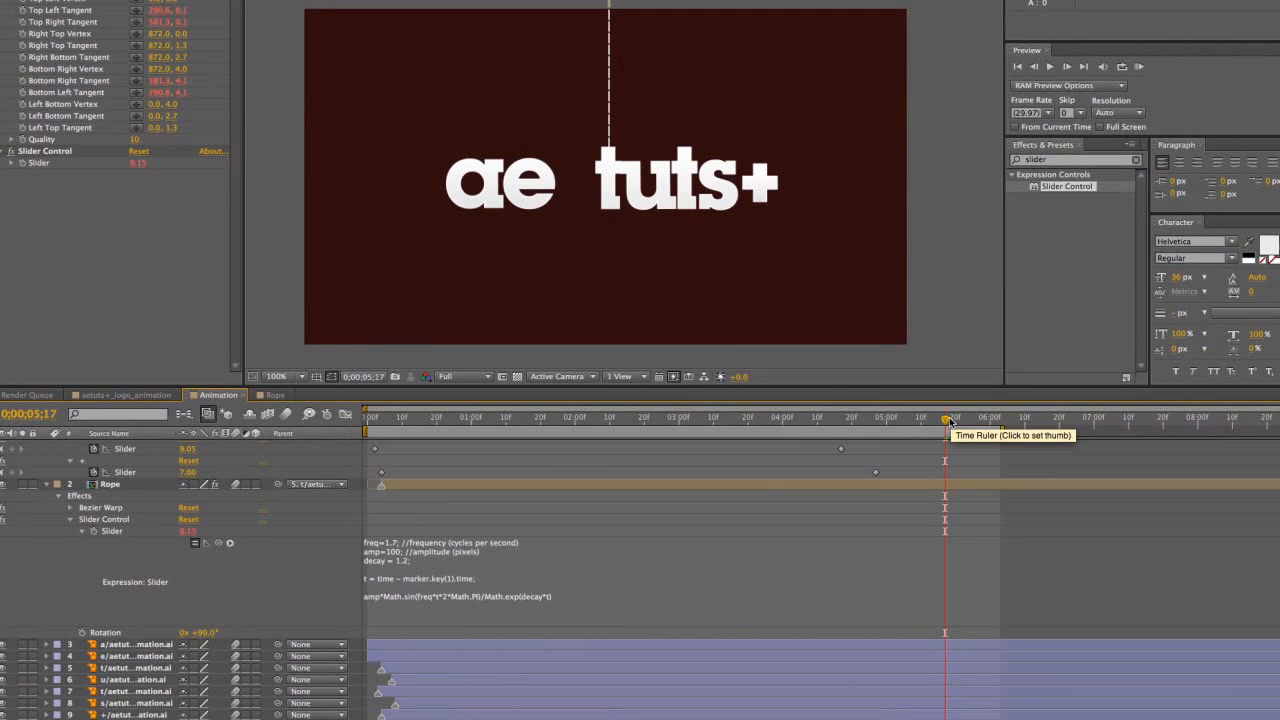
# Preview the parented rope's swing from the start of the composition and inspect it around 0;00;00;06
pyautogui.moveTo(948, 420); pyautogui.dragTo(363, 427)
pyautogui.press('space')
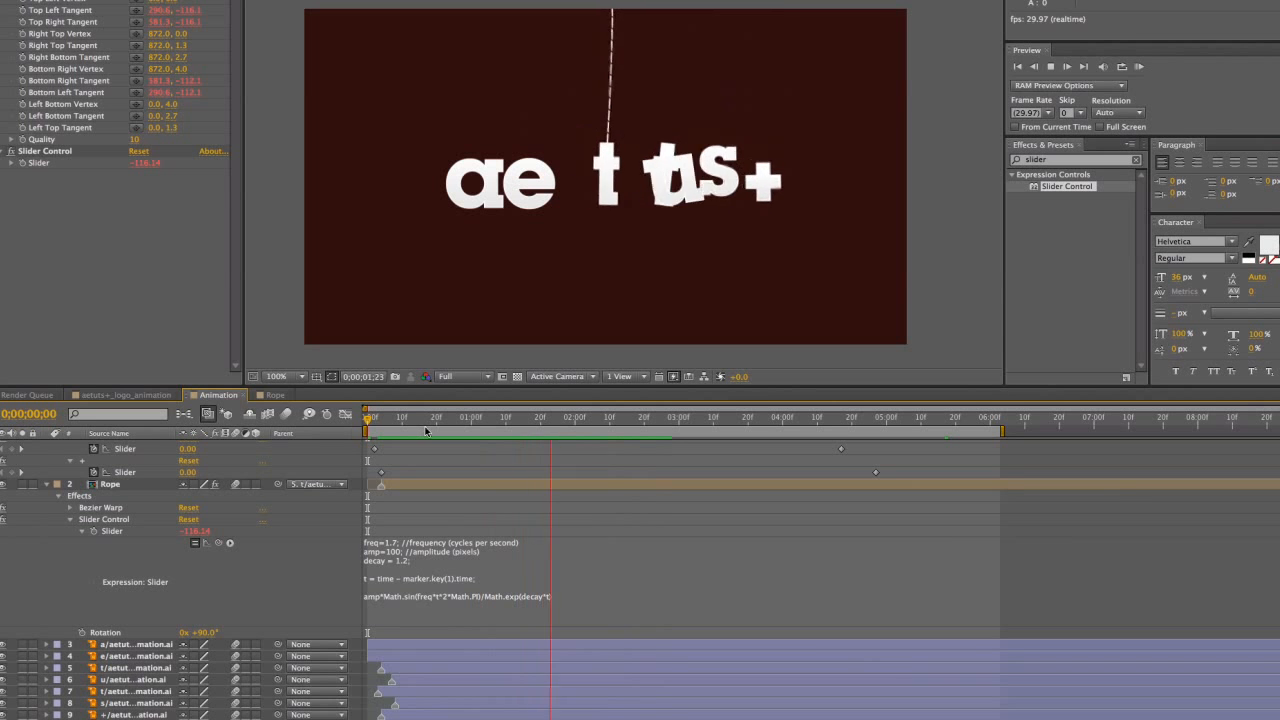
pyautogui.press('space')
pyautogui.moveTo(435, 427); pyautogui.dragTo(388, 432)
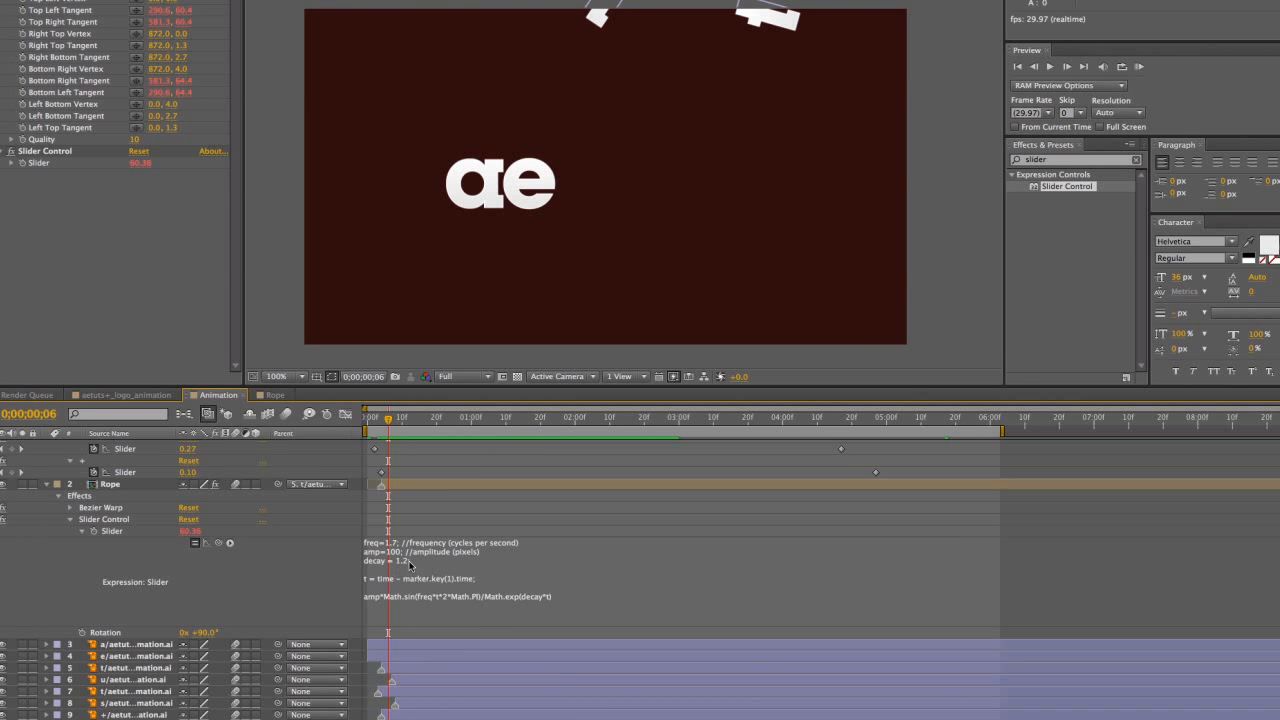
# Reveal the Rotation expression of the first t layer (layer 5) for comparison with the Rope's Slider expression
pyautogui.click(132, 667)
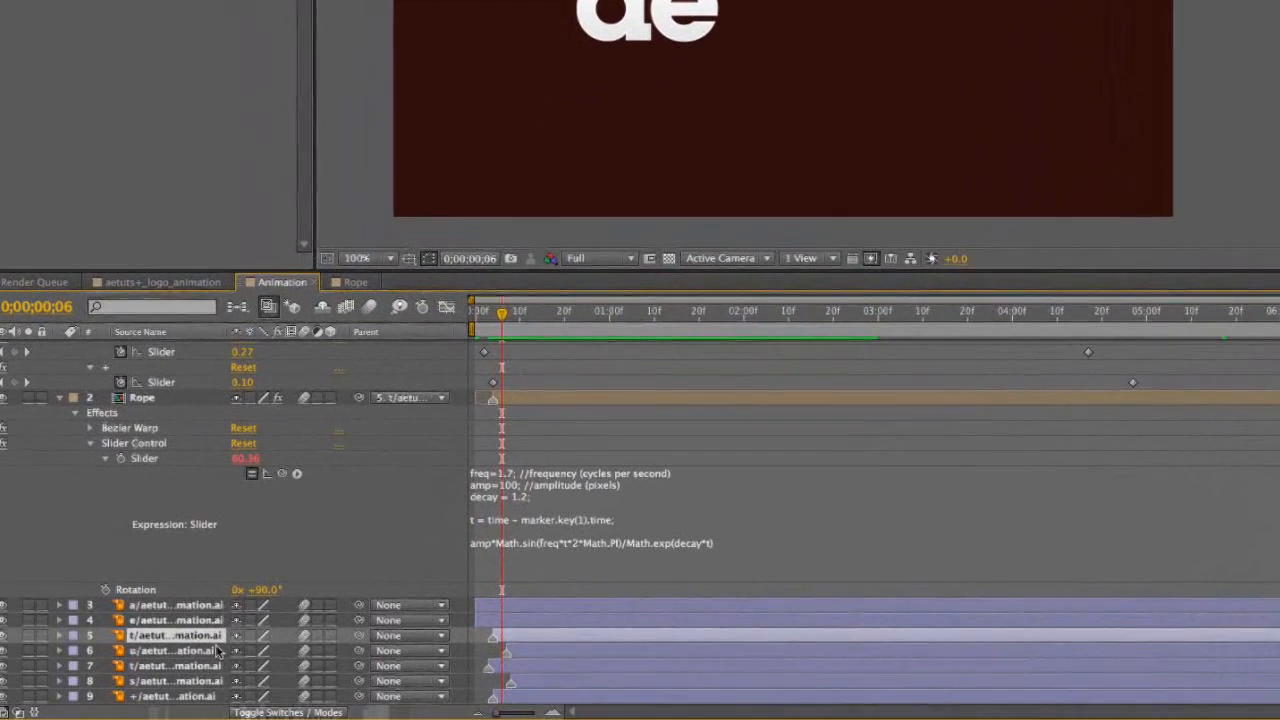
pyautogui.press('r')
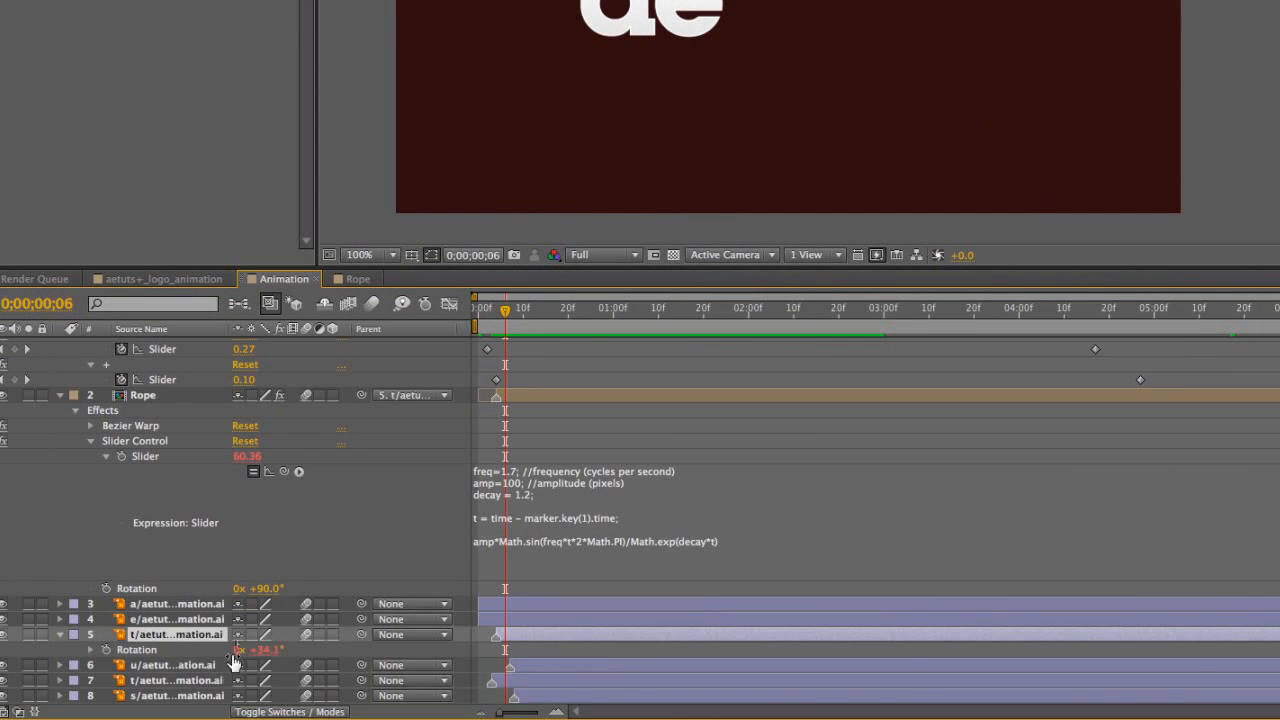
pyautogui.click(90, 649)
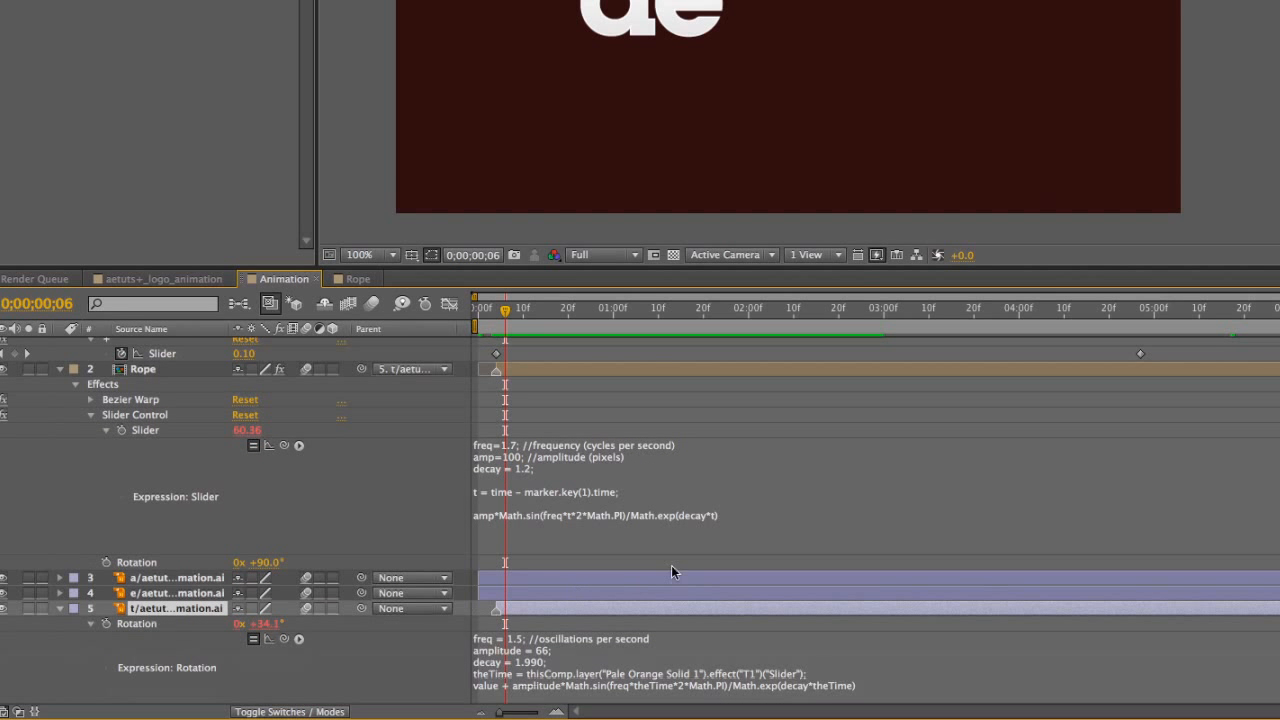
# Set freq to 1.5 and decay to 1.99 in the Rope's Slider expression, matching the t layer's rotation
pyautogui.click(513, 447)
pyautogui.click(514, 446)
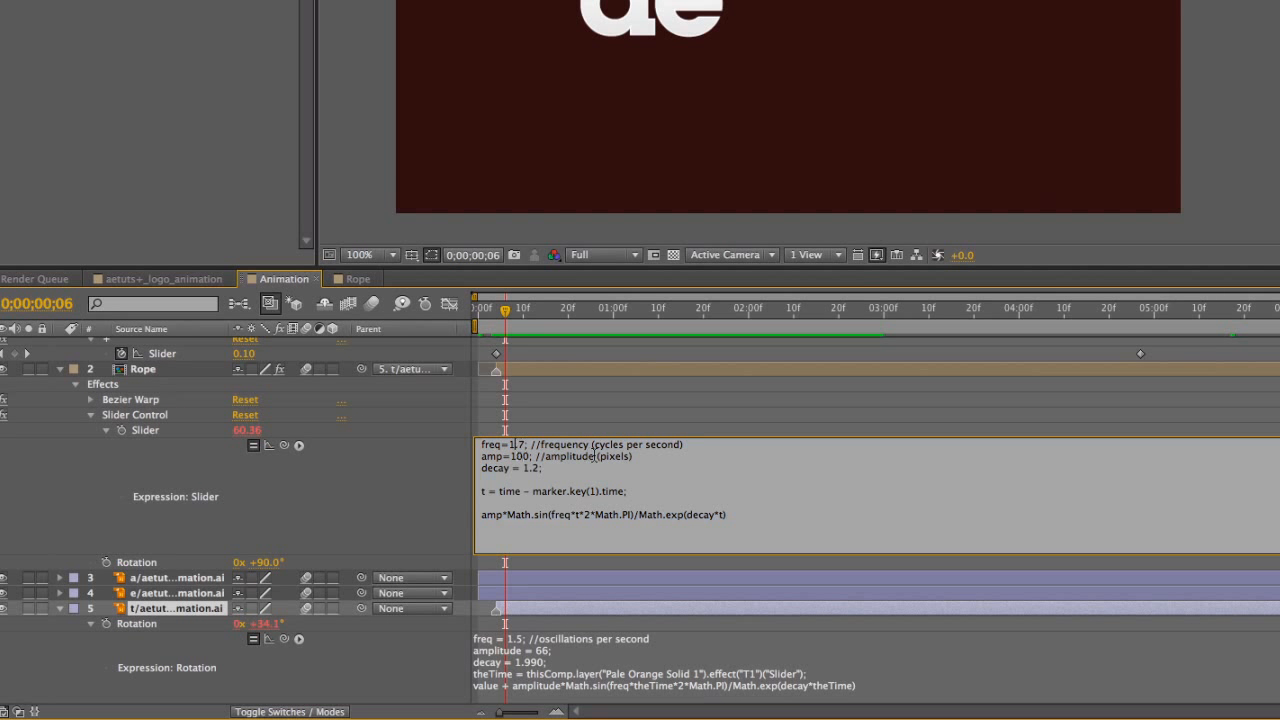
pyautogui.press('Right')
pyautogui.press('BackSpace')
pyautogui.write('5')
pyautogui.press('Down')
pyautogui.press('Left')
pyautogui.press('BackSpace')
pyautogui.write('1')
pyautogui.write('.9')
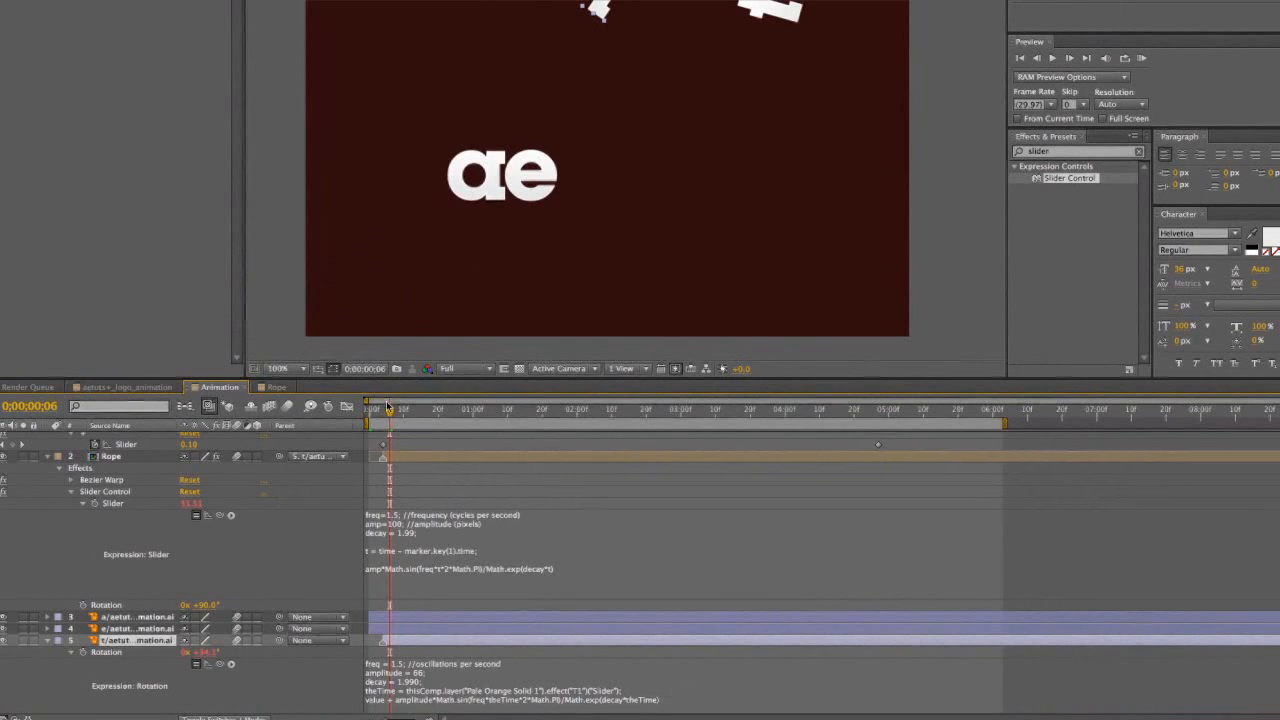
# Preview the rope's swing and set the amplitude in its Slider expression to -600
pyautogui.press('KP_0')
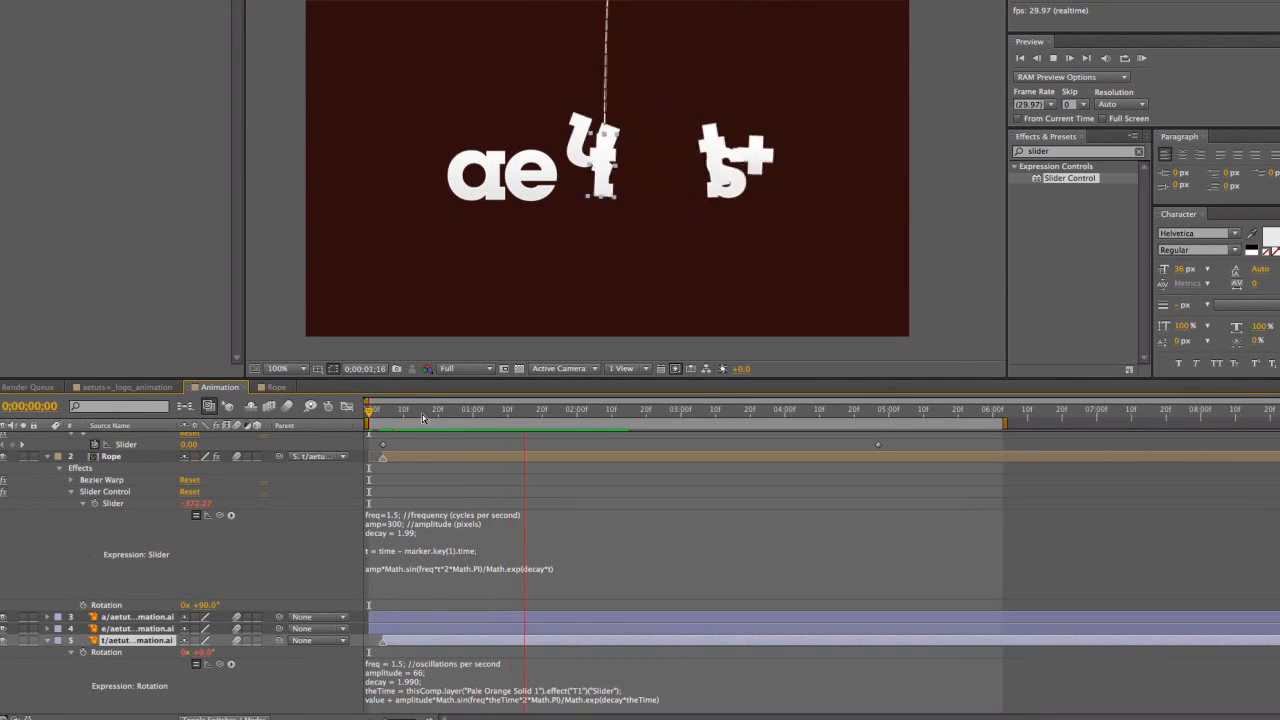
pyautogui.press('space')
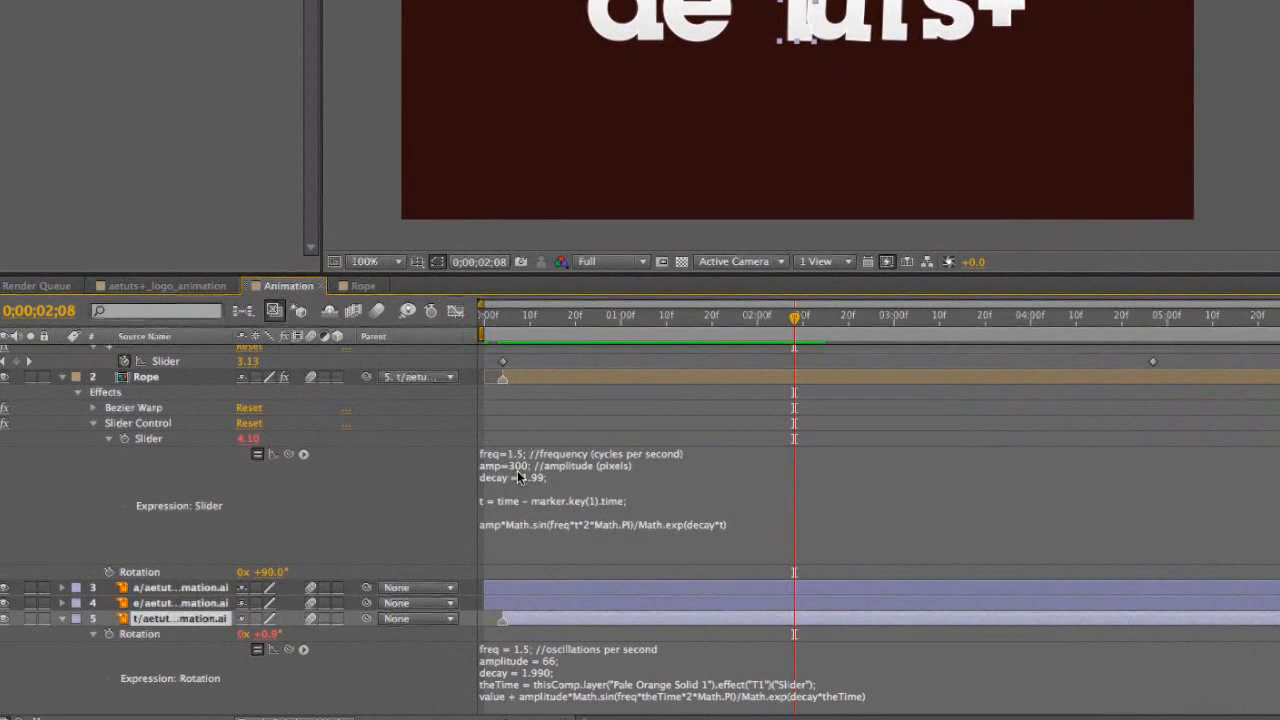
pyautogui.click(517, 470)
pyautogui.click(521, 466)
pyautogui.press('BackSpace')
pyautogui.write('6')
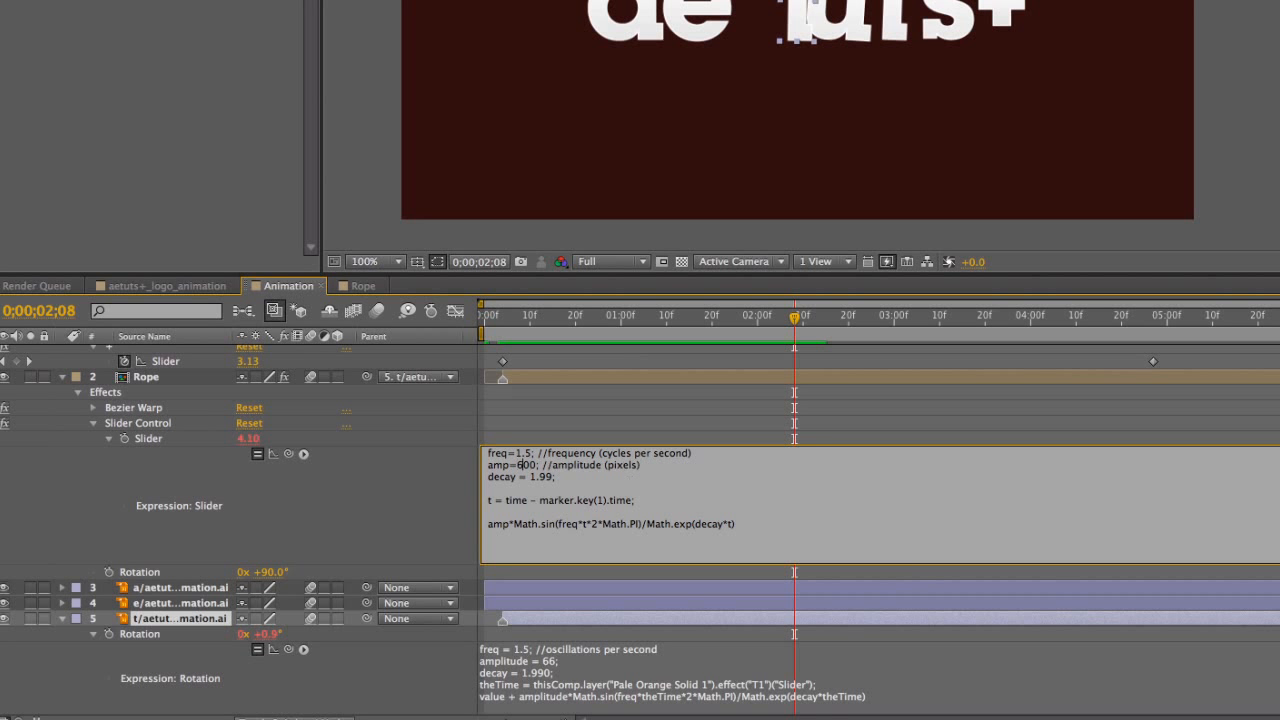
pyautogui.press('KP_Enter')
pyautogui.press('space')
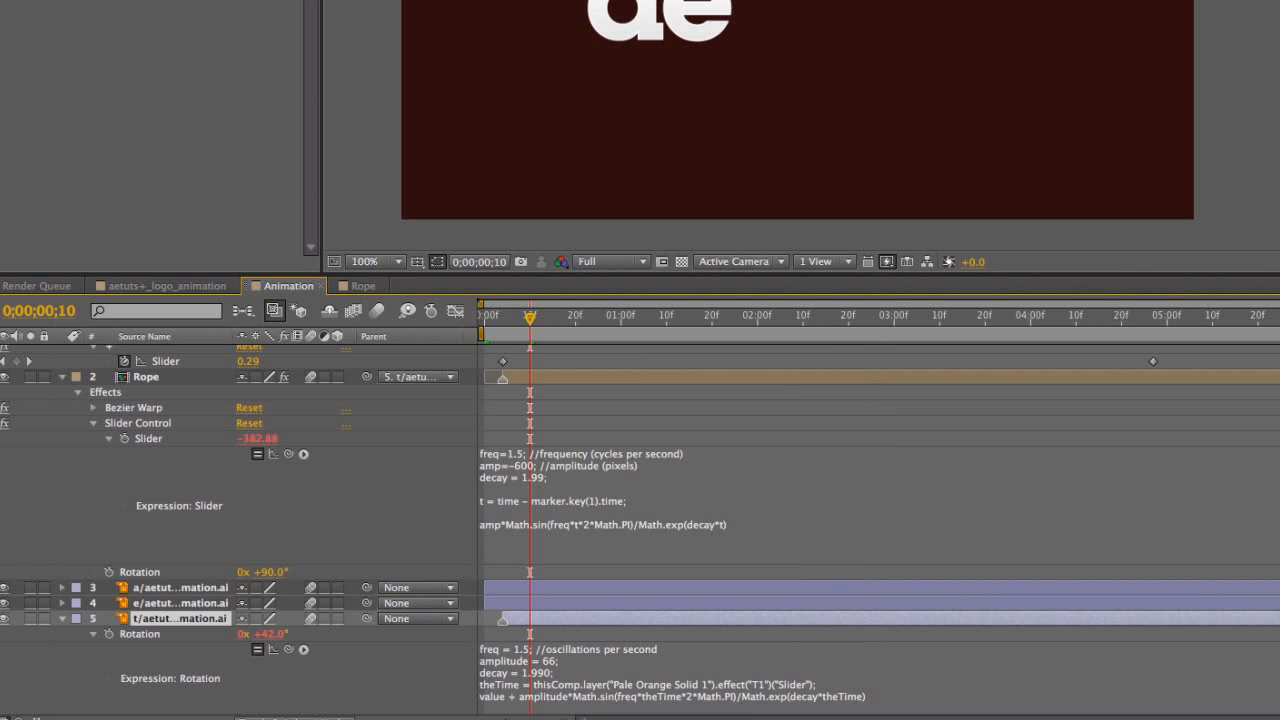
# Move the Rope layer's marker to 0;00;00;10
pyautogui.click(490, 496)
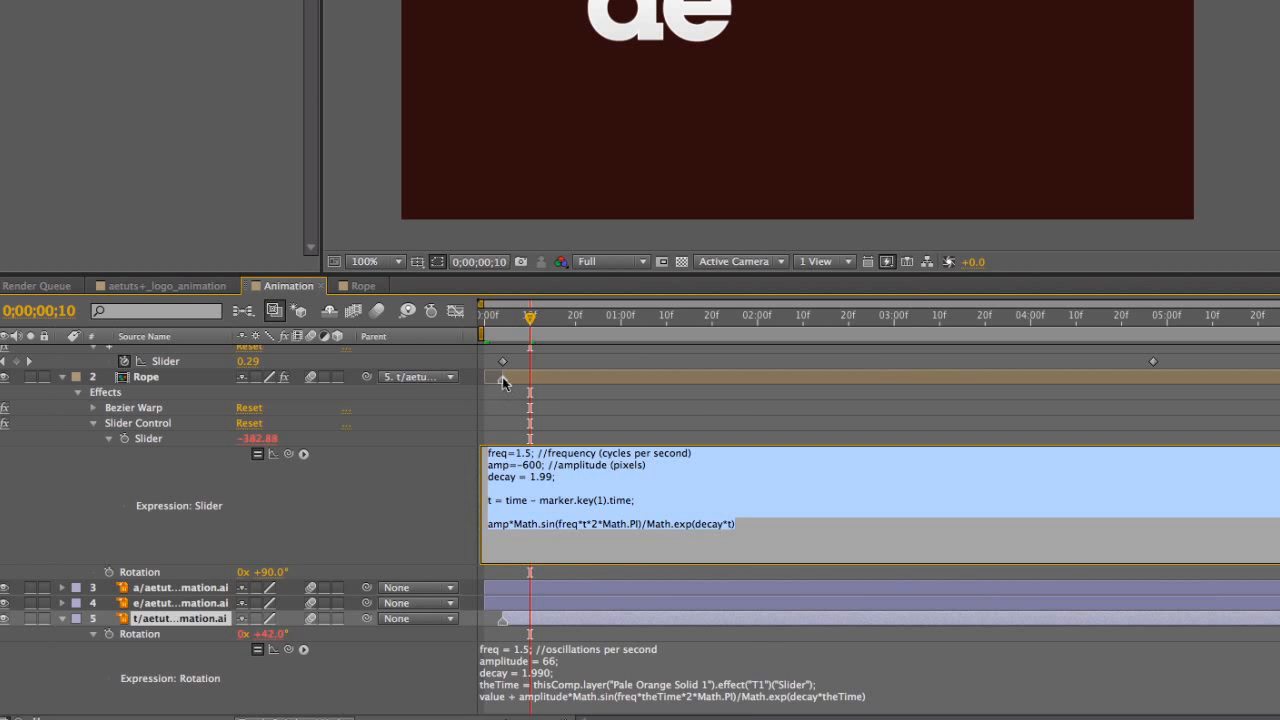
pyautogui.click(502, 381)
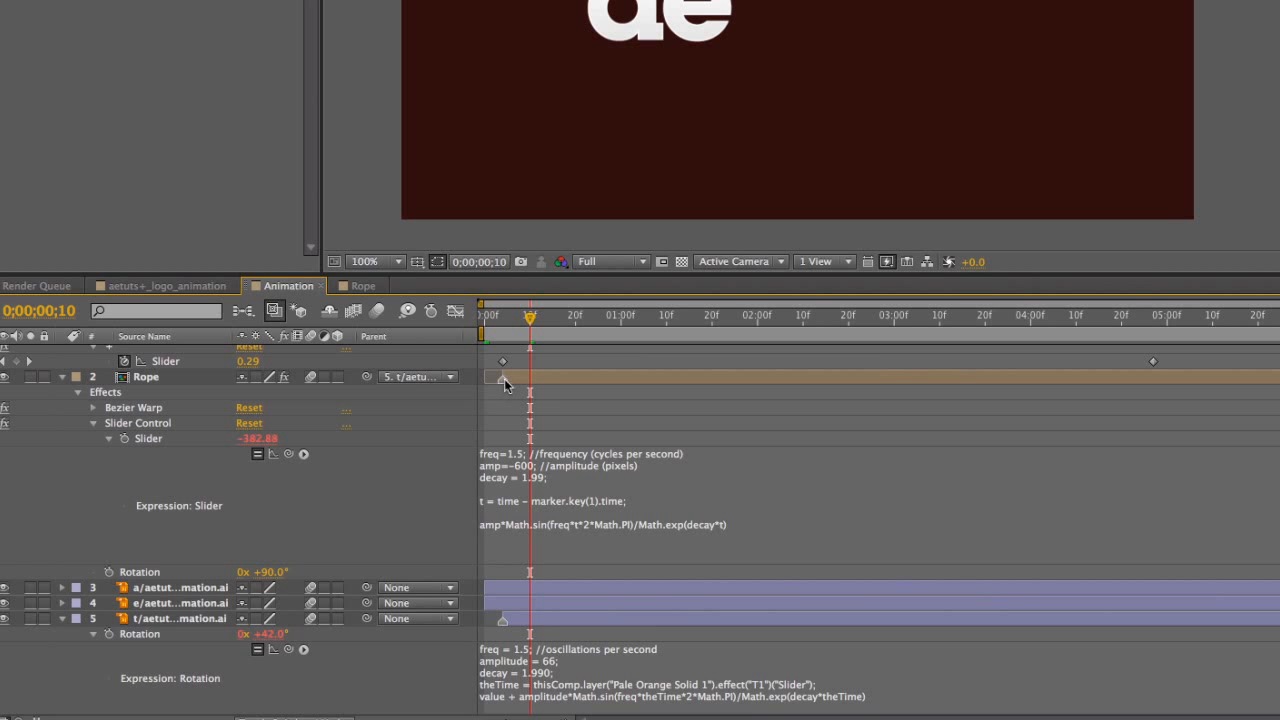
pyautogui.moveTo(512, 383); pyautogui.dragTo(528, 384)
pyautogui.moveTo(530, 318)
pyautogui.mouseDown()
pyautogui.moveTo(549, 318)
pyautogui.moveTo(531, 319)
pyautogui.mouseUp()
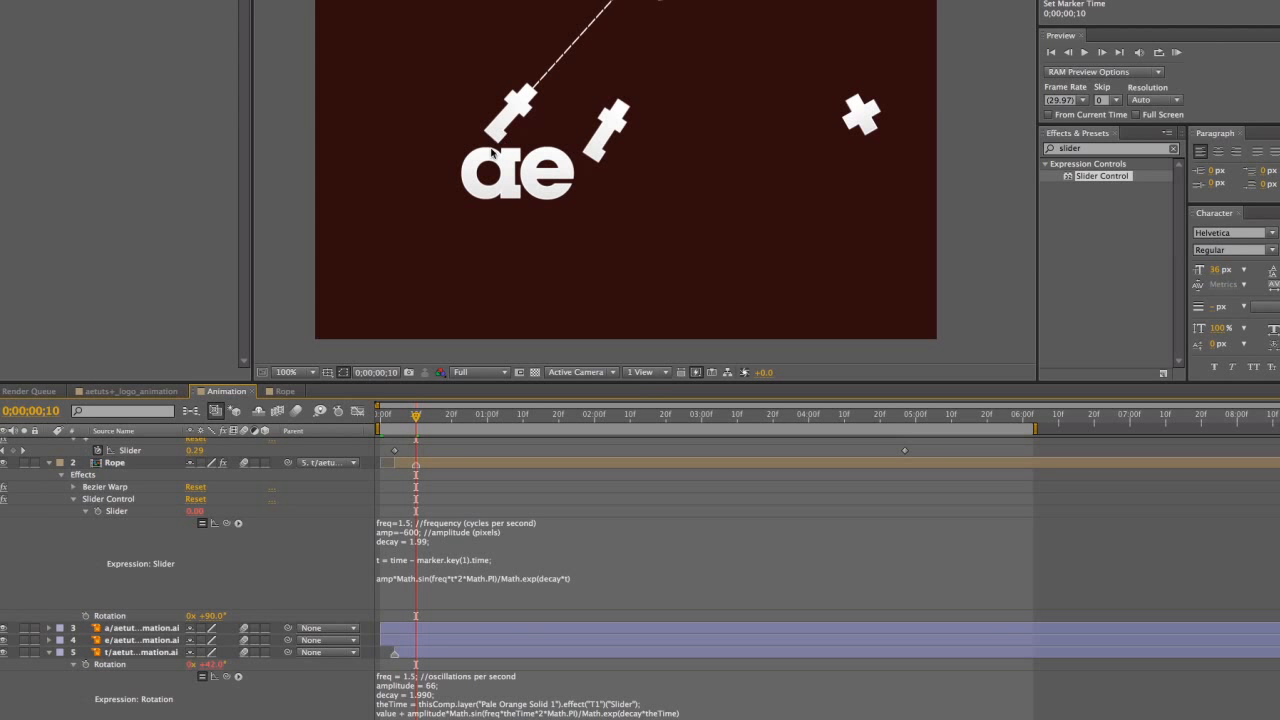
# Scrub through the opening frames and preview the rope's bending with the moved marker
pyautogui.moveTo(416, 416); pyautogui.dragTo(441, 416)
pyautogui.press('KP_0')
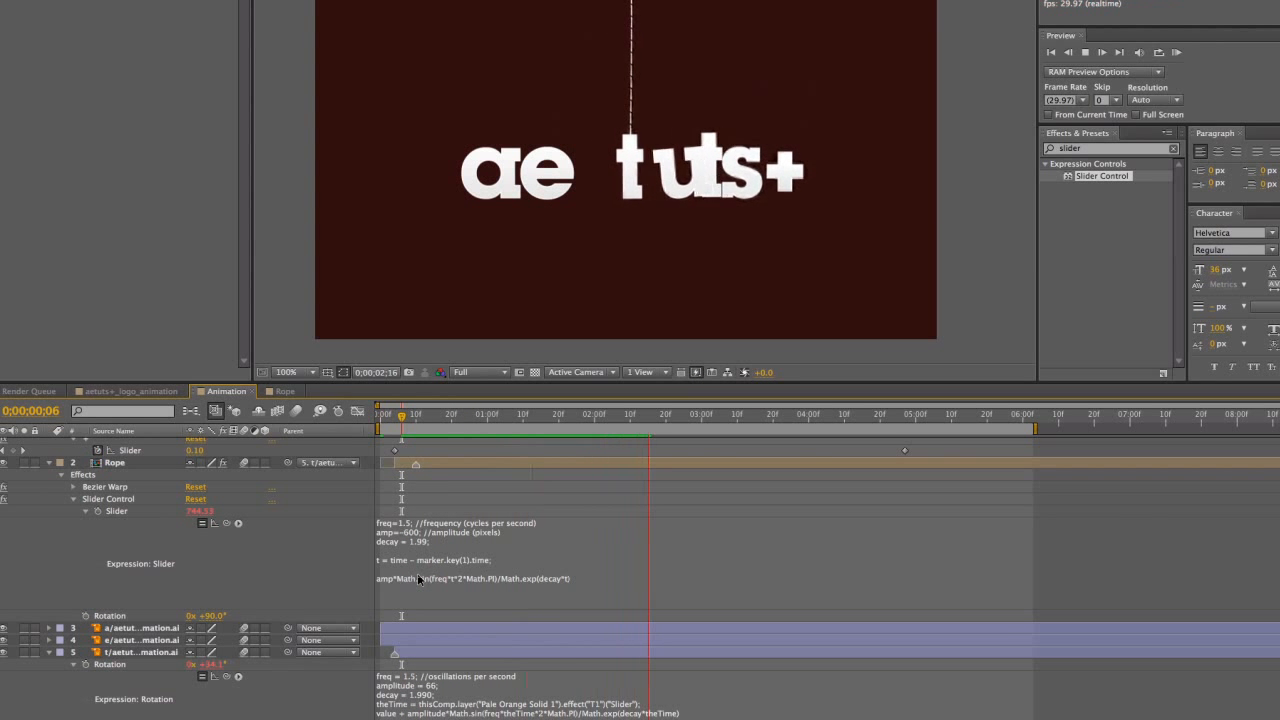
pyautogui.press('space')
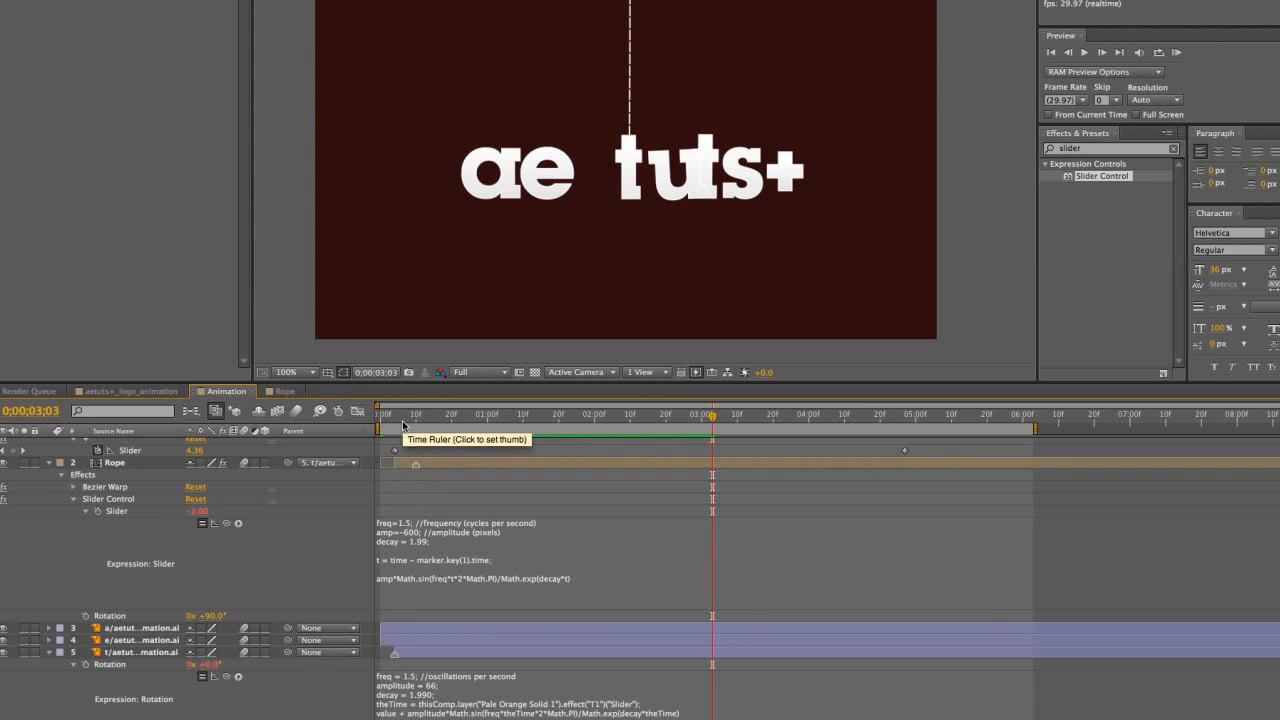
# Preview the rope's swing once more and rename the Rope layer Rope-T
pyautogui.press('KP_0')
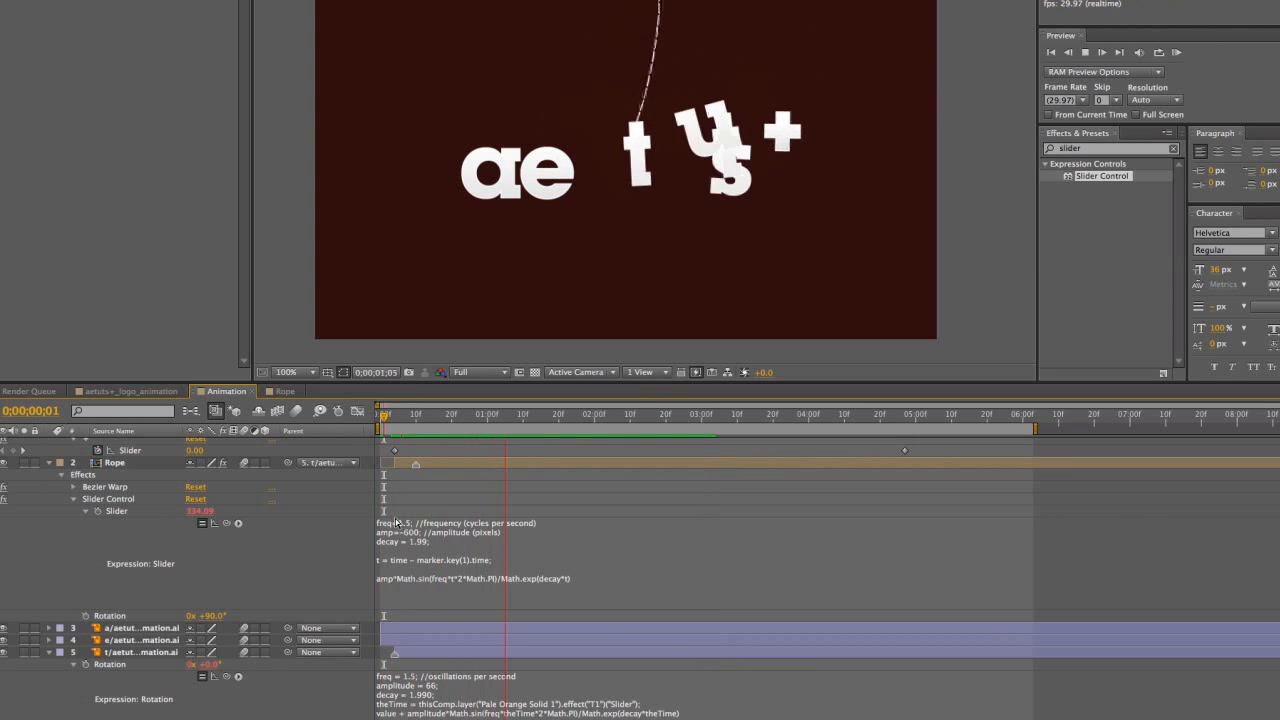
pyautogui.press('space')
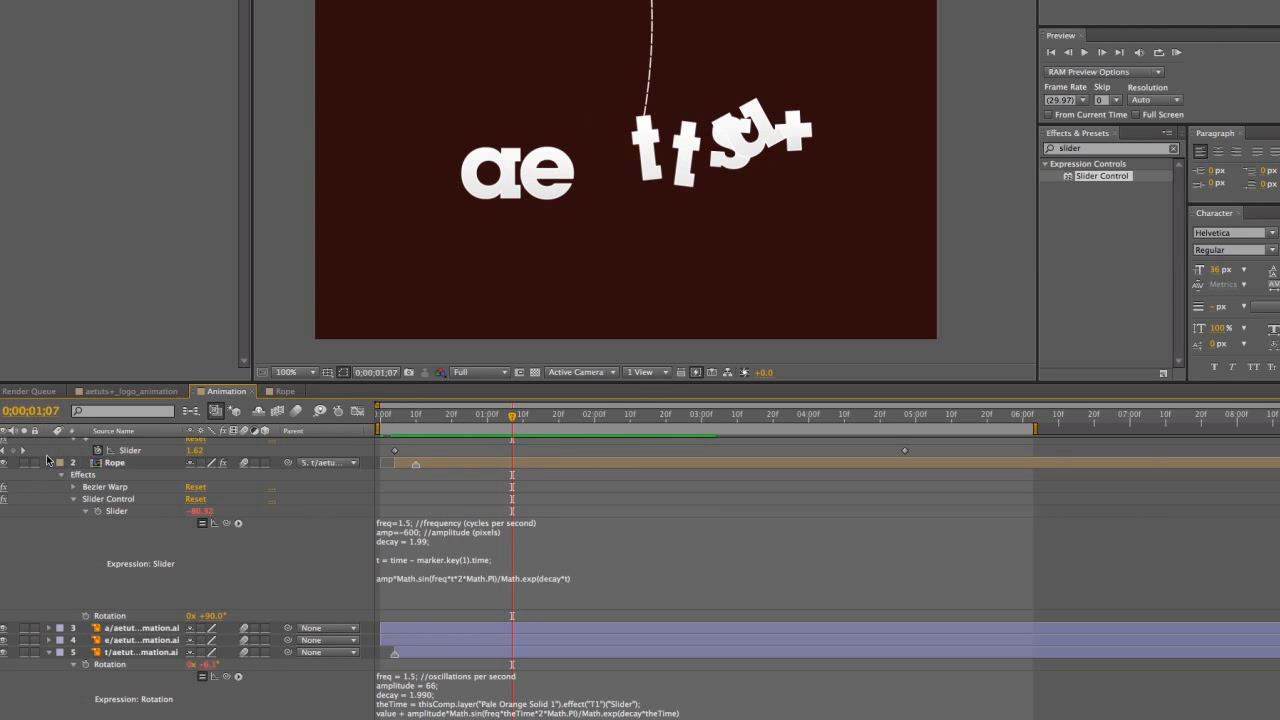
pyautogui.click(48, 461)
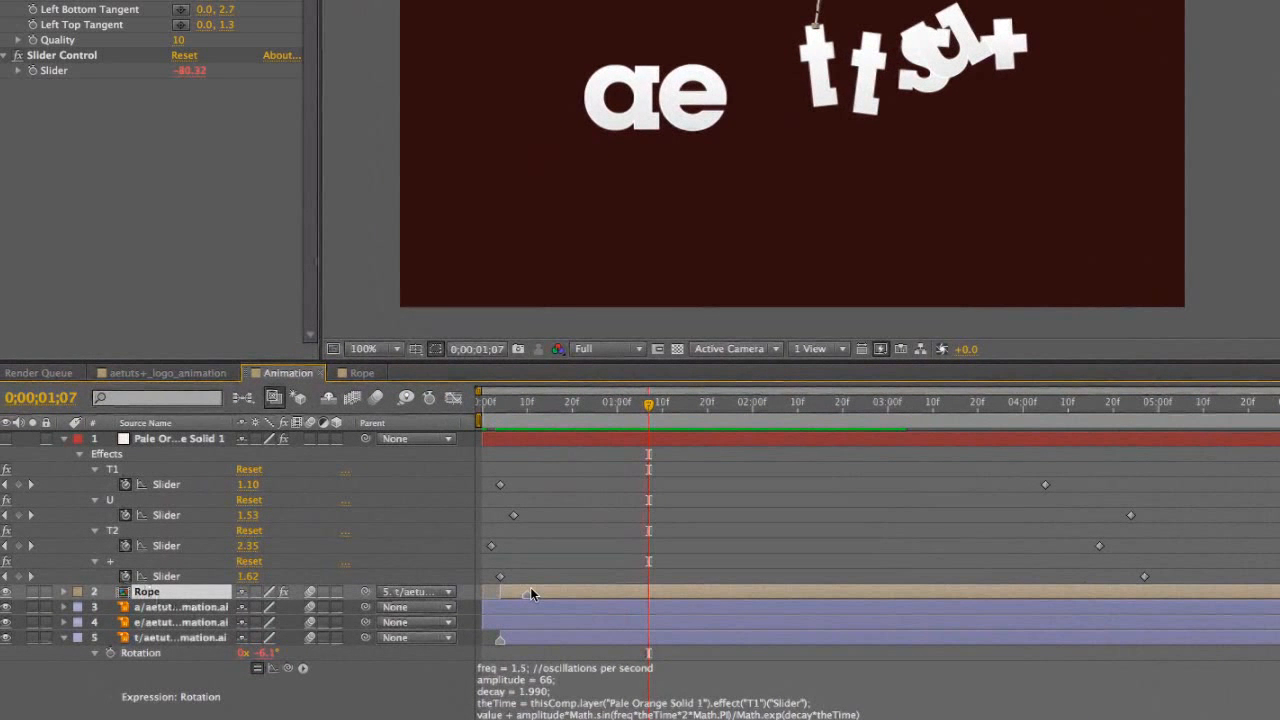
pyautogui.press('Return')
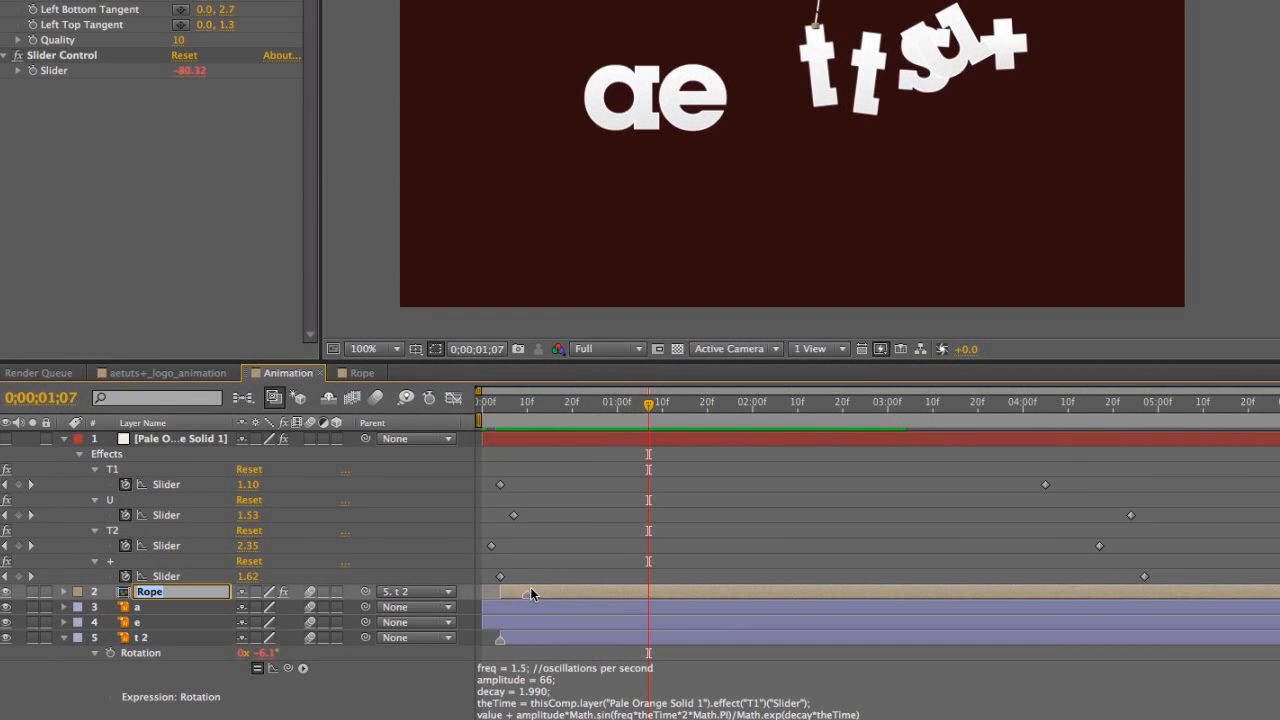
pyautogui.press('Right')
pyautogui.press('Return')
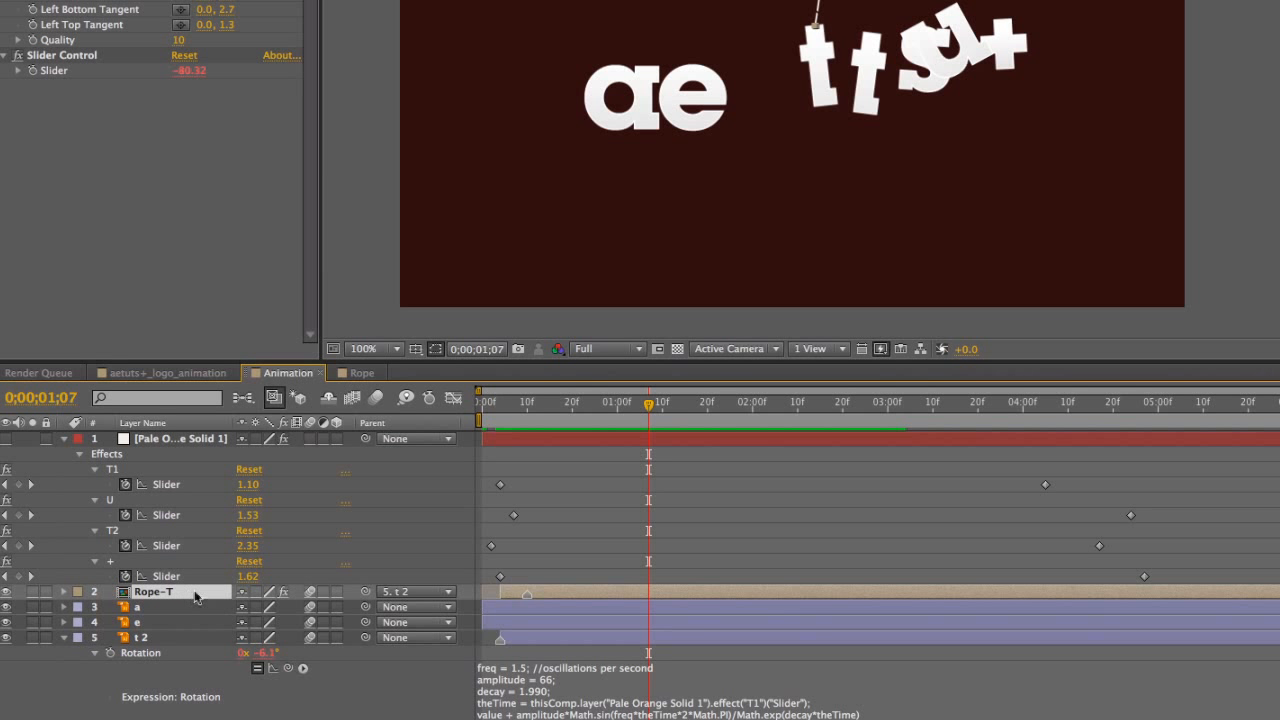
# Duplicate the Rope-T layer and name the copy Rope-u
pyautogui.hotkey('ctrl', 'd')
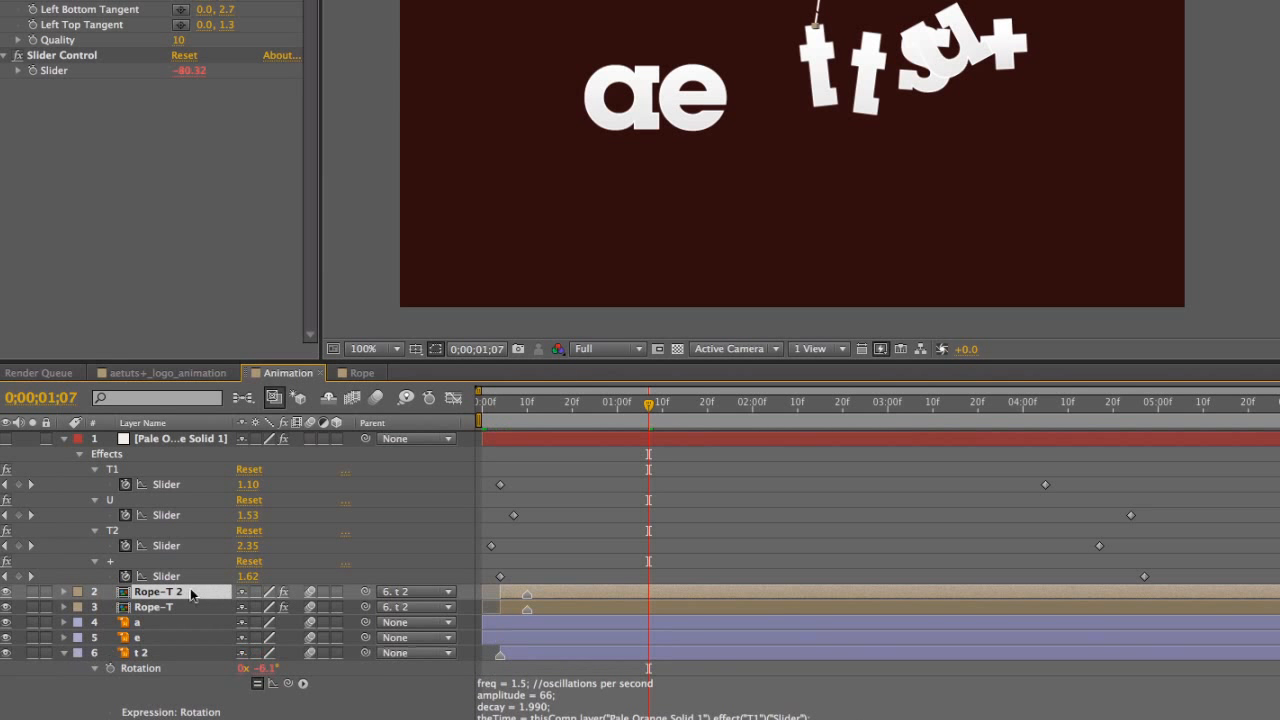
pyautogui.press('Return')
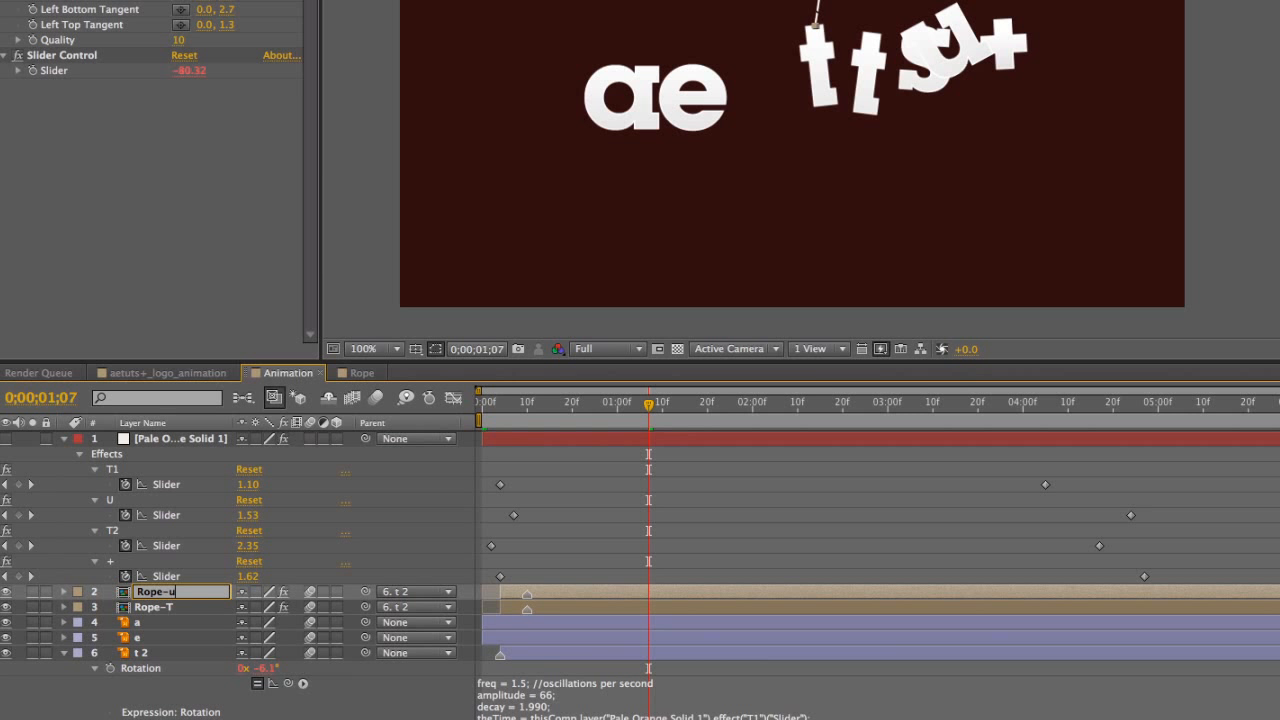
pyautogui.press('Return')
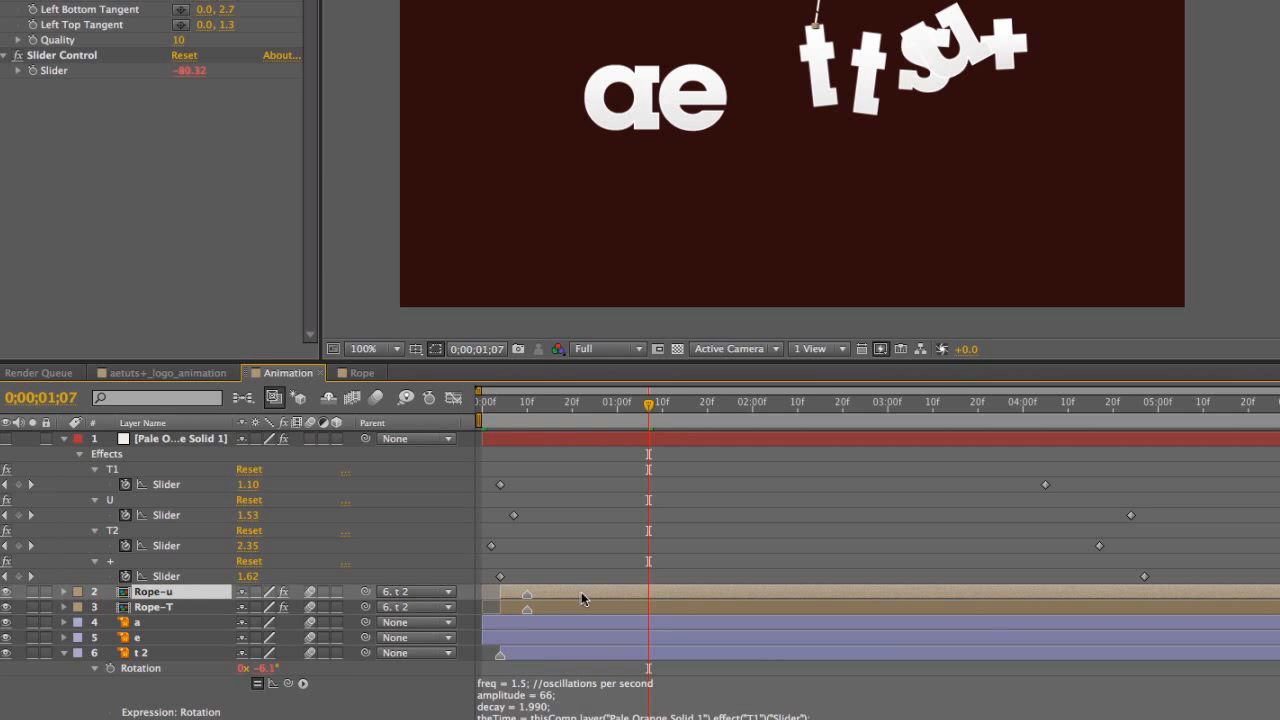
# Reveal Rope-u's expressions and, at 0;00;06;04 where the letters have settled, parent Rope-u to the u layer
pyautogui.press('e')
pyautogui.press('e')
pyautogui.scroll(-1, 587, 579)
pyautogui.scroll(1, 587, 579)
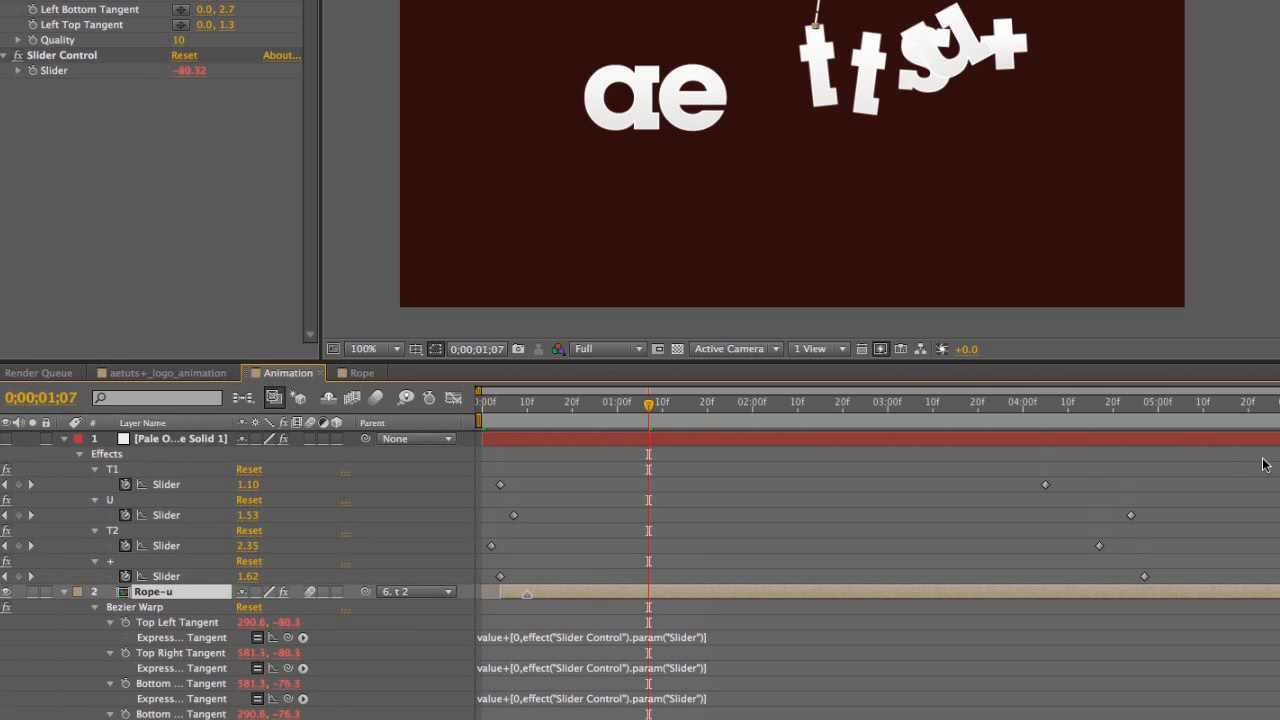
pyautogui.moveTo(1270, 405); pyautogui.dragTo(1279, 405)
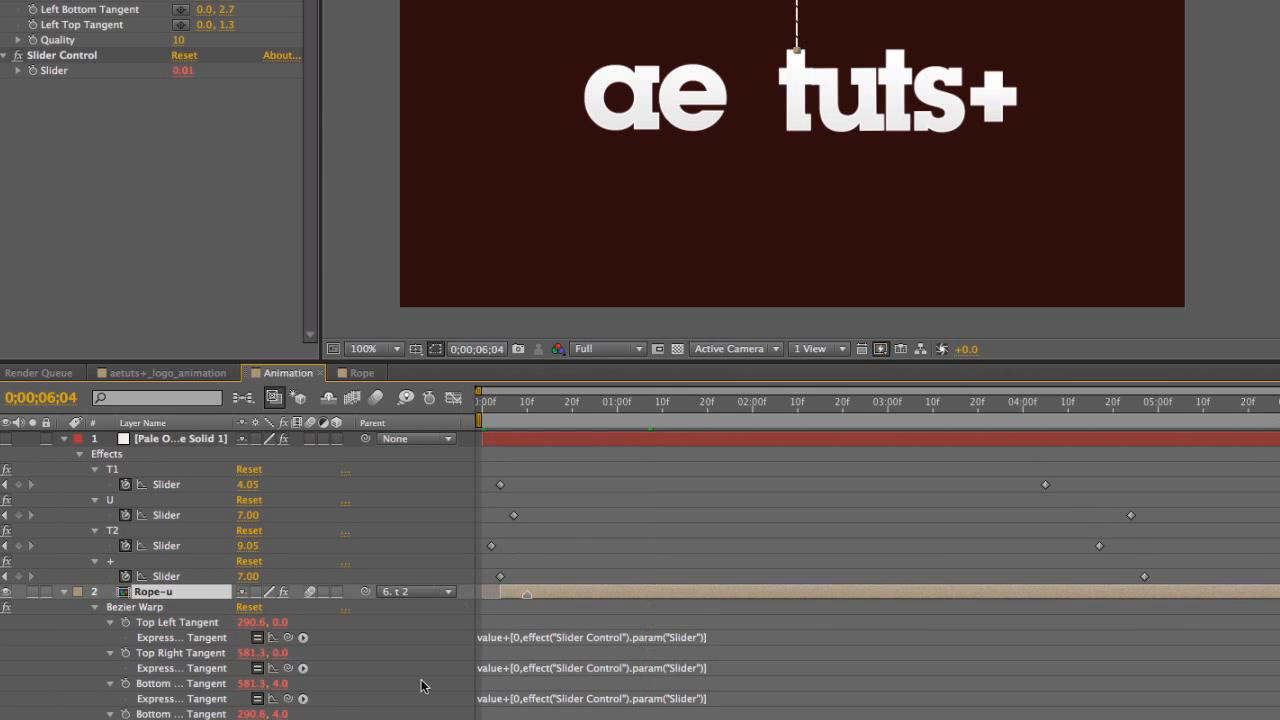
pyautogui.scroll(-4, 422, 667)
pyautogui.click(420, 530)
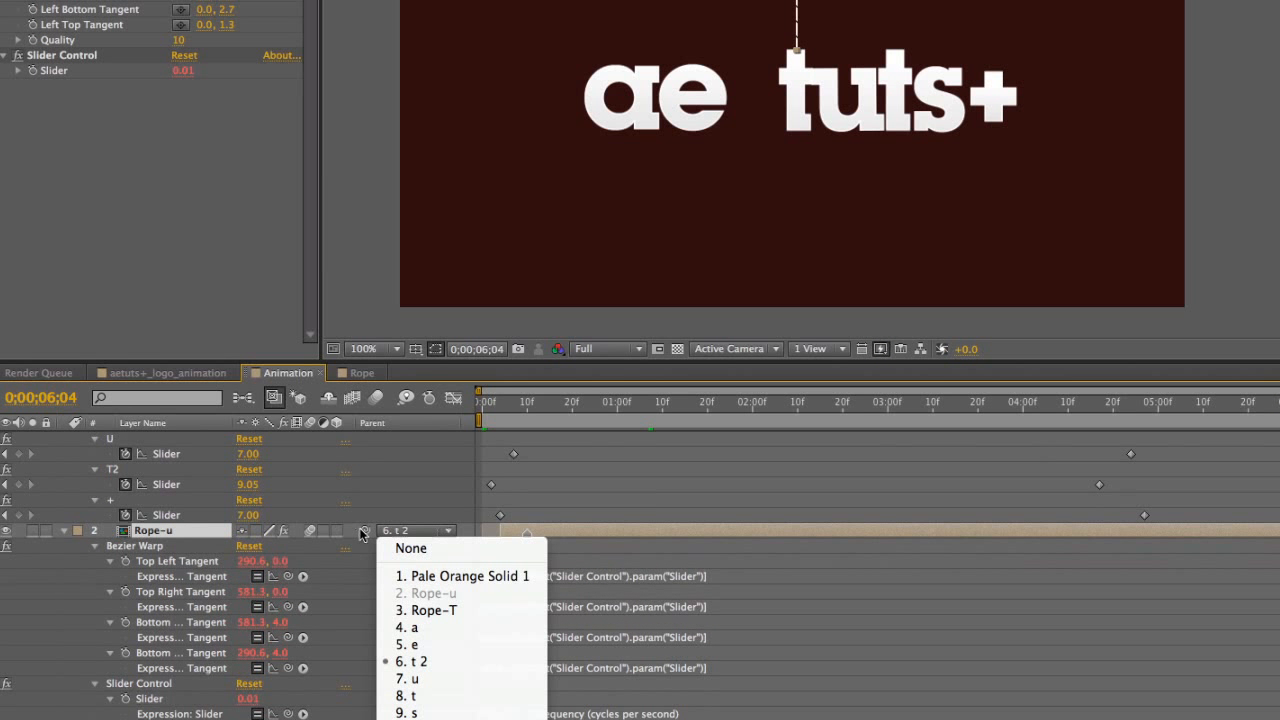
pyautogui.click(410, 680)
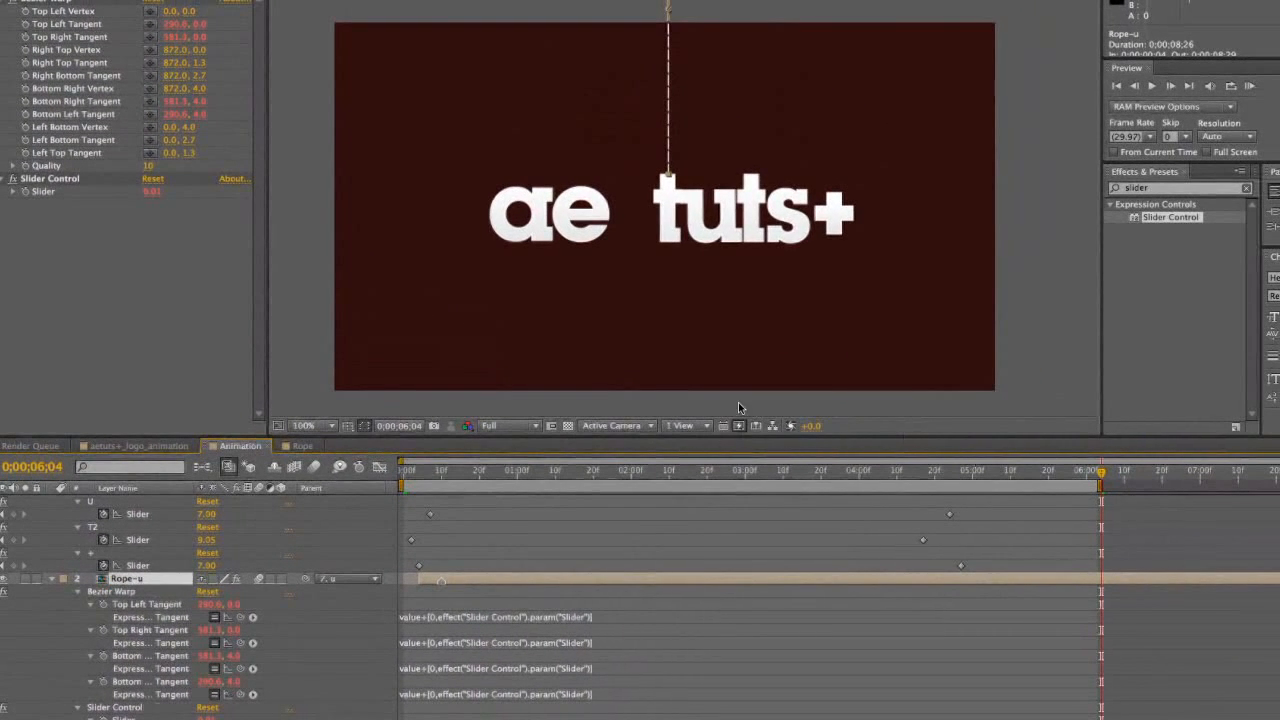
# Move the Rope-u layer sideways onto the letter u, to position 60.1, -215.7
pyautogui.moveTo(672, 14); pyautogui.dragTo(733, 24)
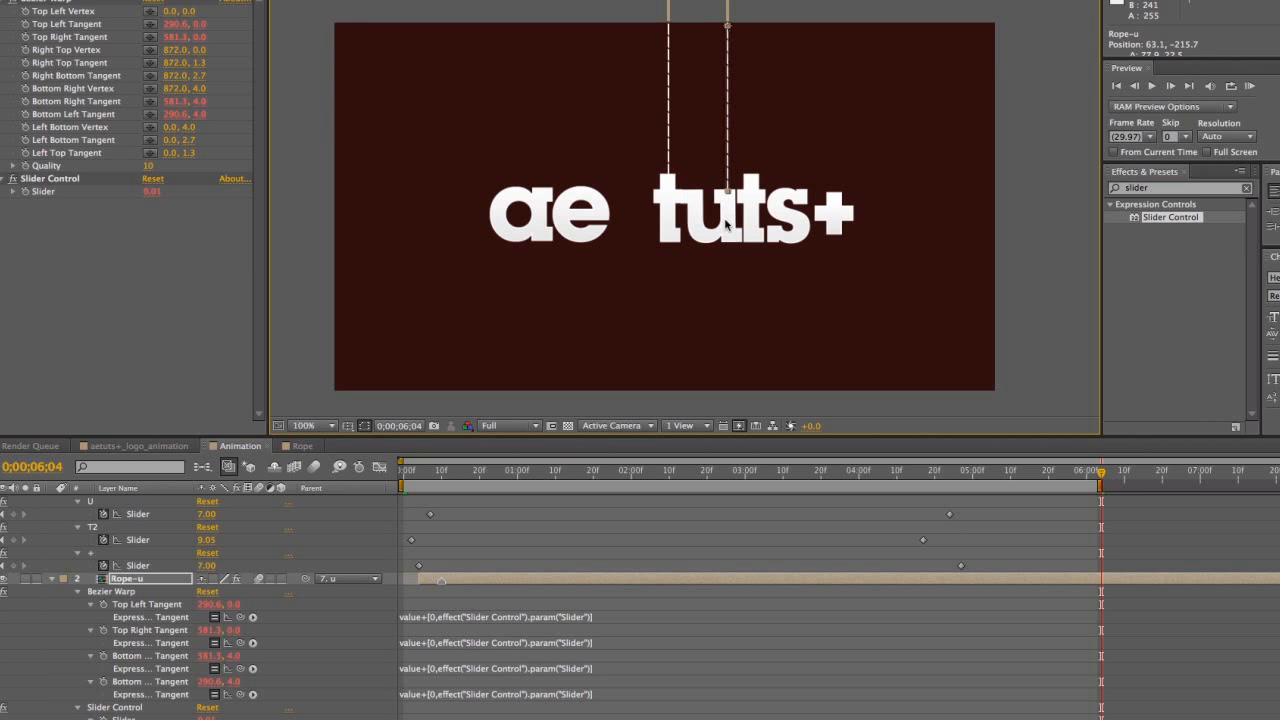
pyautogui.moveTo(733, 235)
pyautogui.mouseDown()
pyautogui.moveTo(728, 251)
pyautogui.moveTo(731, 226)
pyautogui.mouseUp()
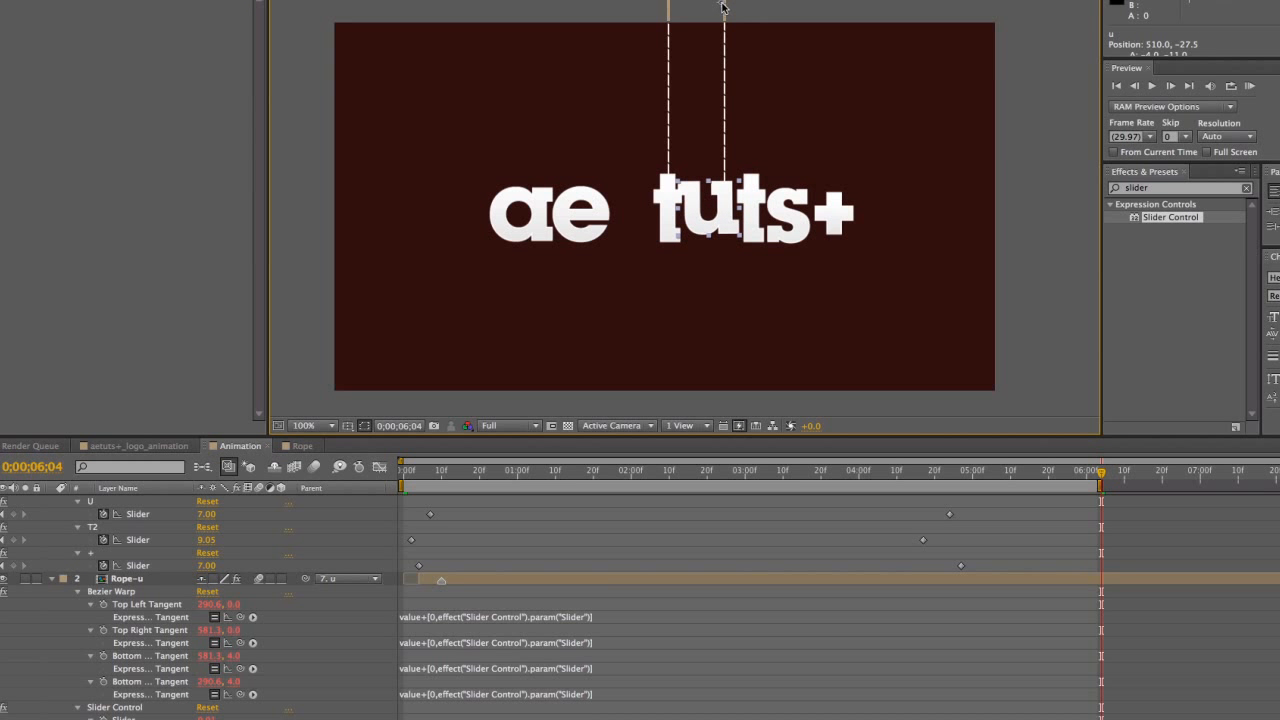
pyautogui.click(724, 8)
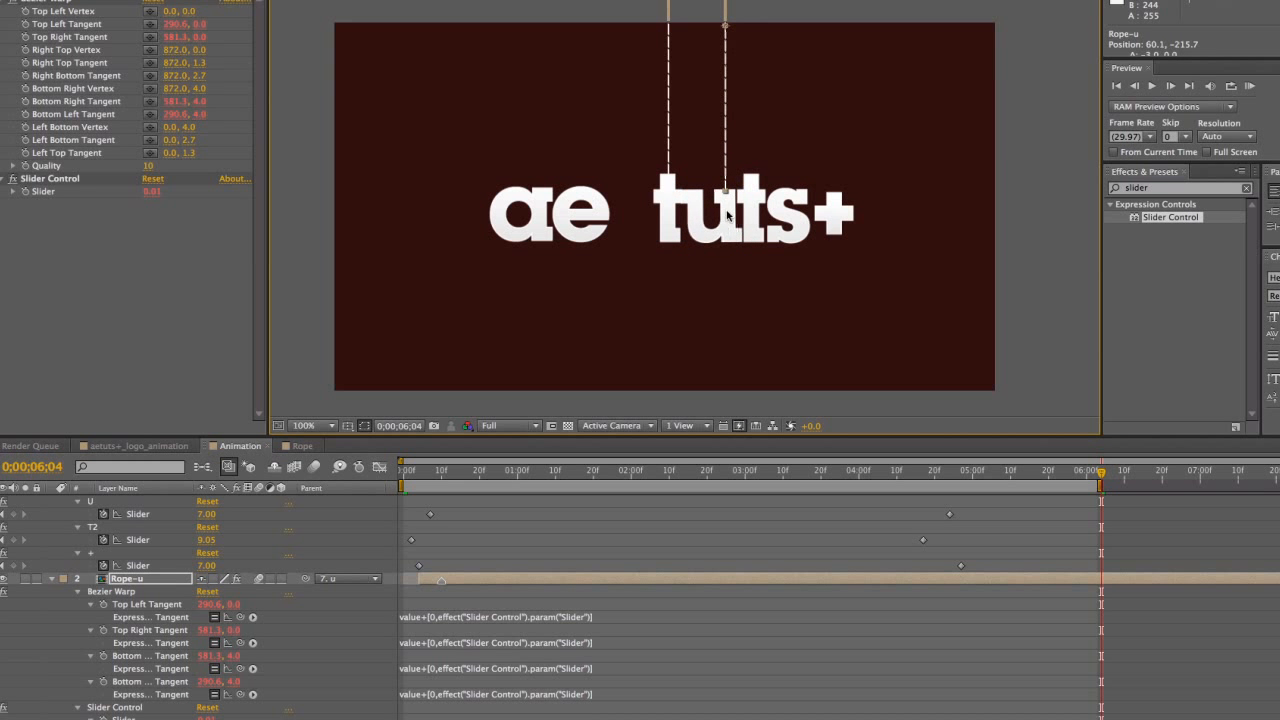
pyautogui.click(770, 341)
# Preview the u's swing on its rope and move the Rope-u layer's marker to 0;00;00;12
pyautogui.moveTo(1100, 472); pyautogui.dragTo(487, 478)
pyautogui.press('space')
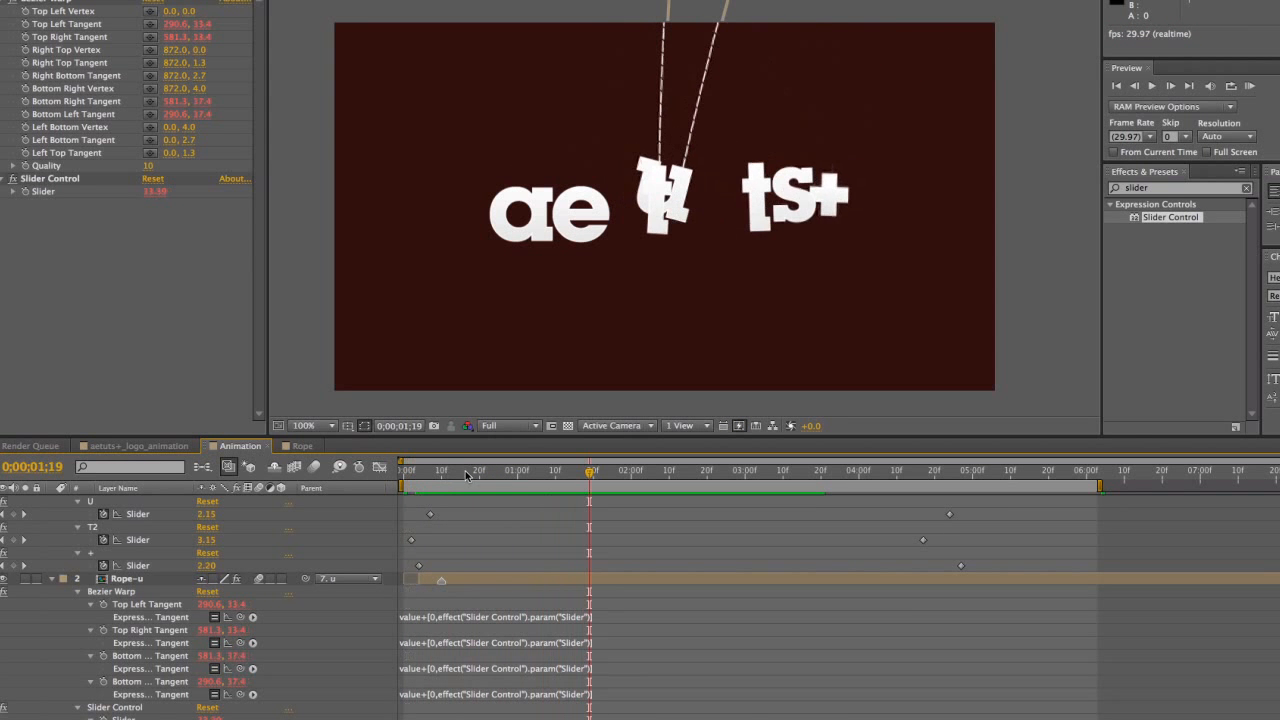
pyautogui.moveTo(449, 476)
pyautogui.mouseDown()
pyautogui.moveTo(412, 476)
pyautogui.moveTo(572, 476)
pyautogui.moveTo(449, 479)
pyautogui.mouseUp()
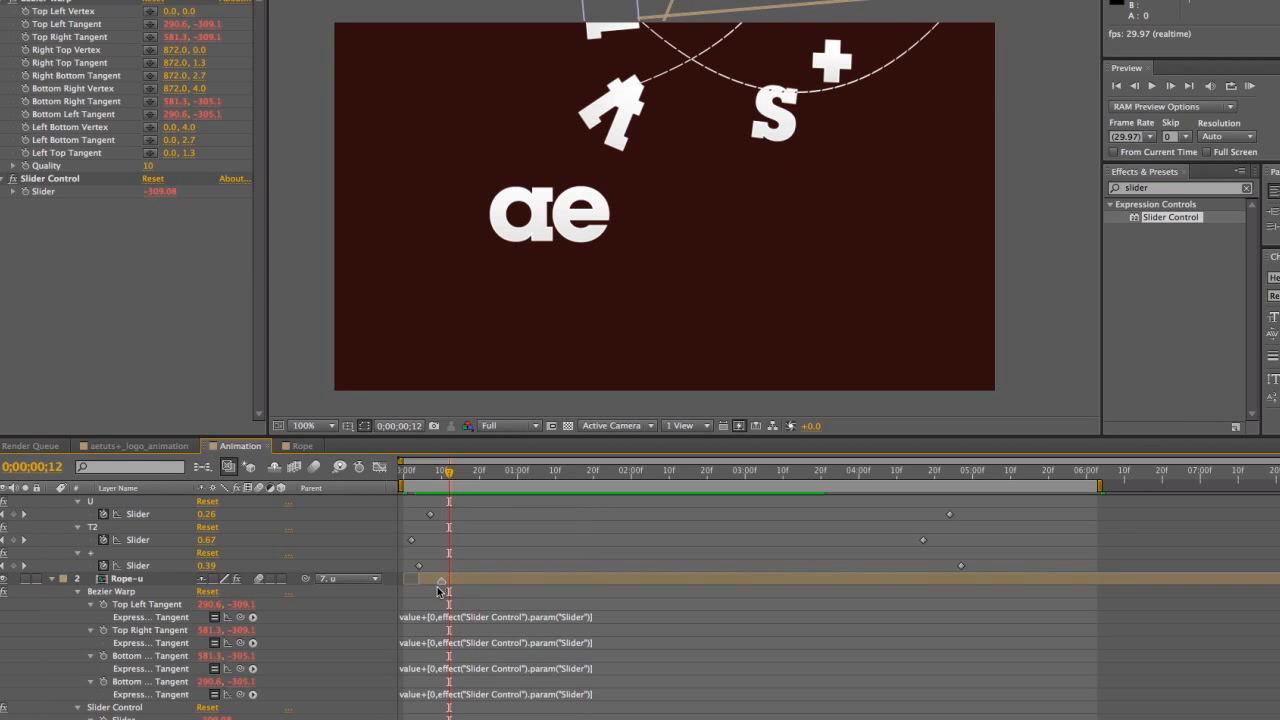
pyautogui.moveTo(443, 585); pyautogui.dragTo(448, 585)
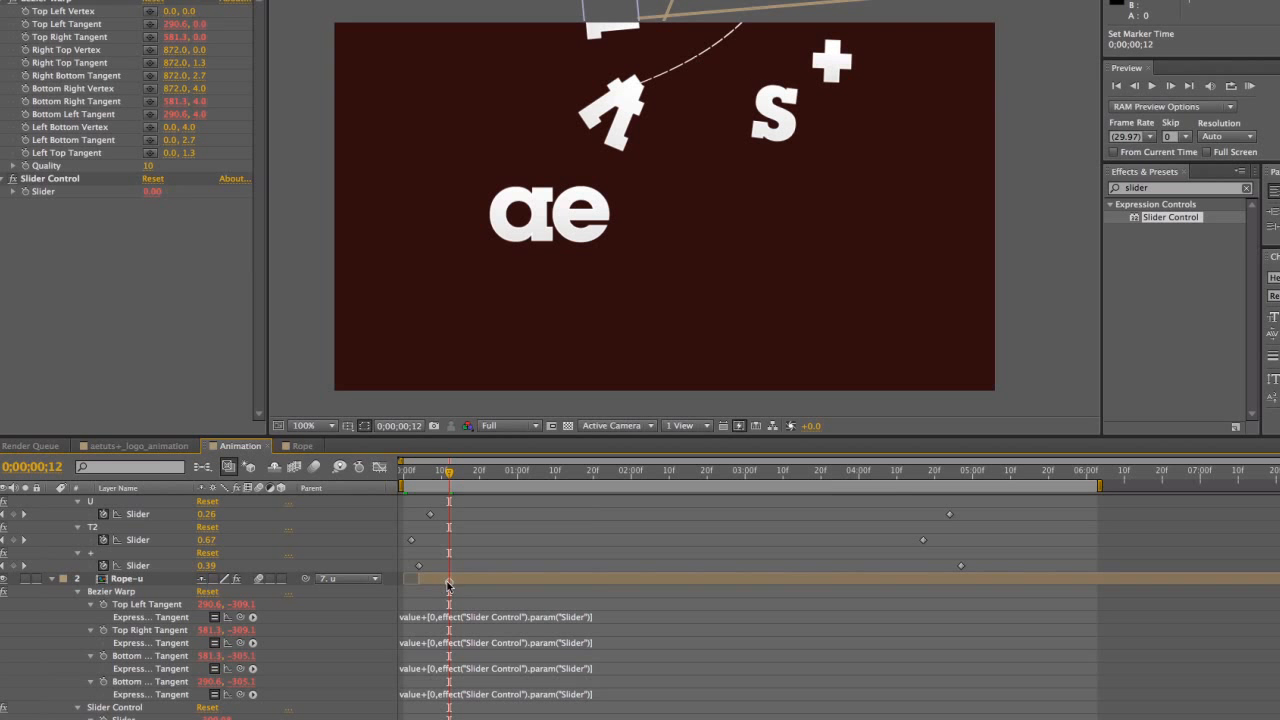
# Preview Rope-u's bending from several opening frames and nudge its marker slightly earlier
pyautogui.press('KP_0')
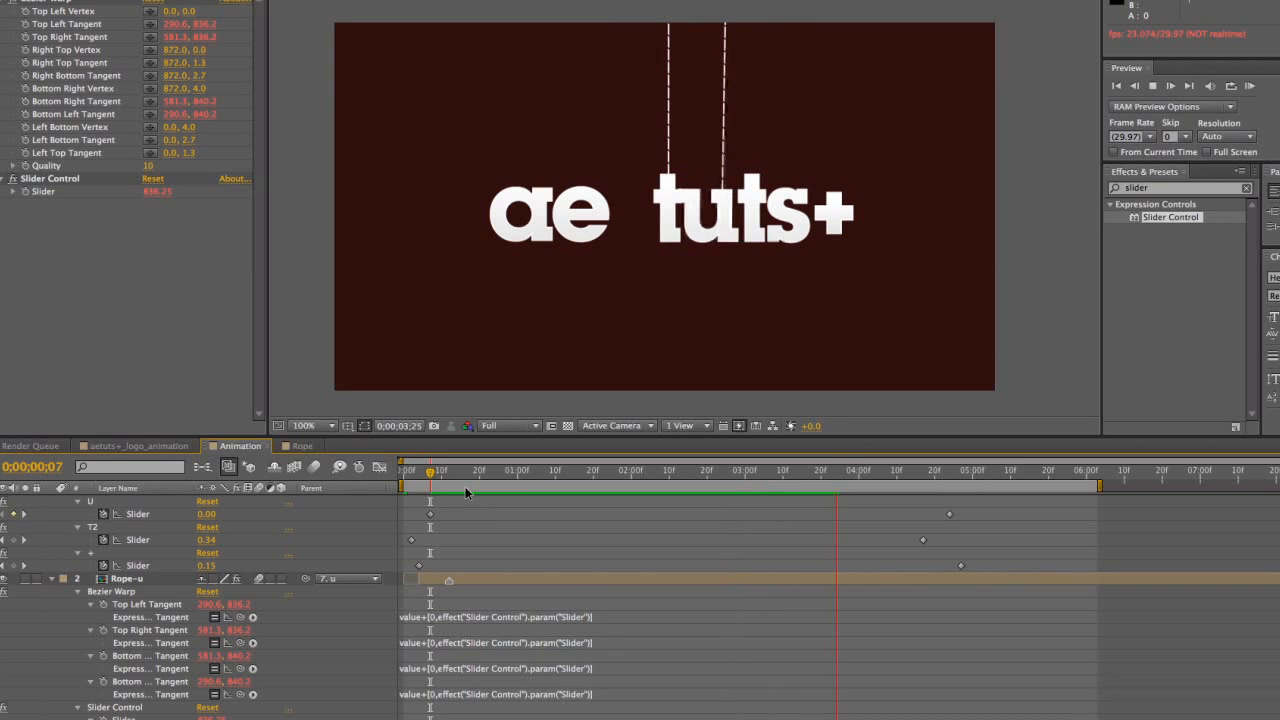
pyautogui.click(422, 476)
pyautogui.press('KP_0')
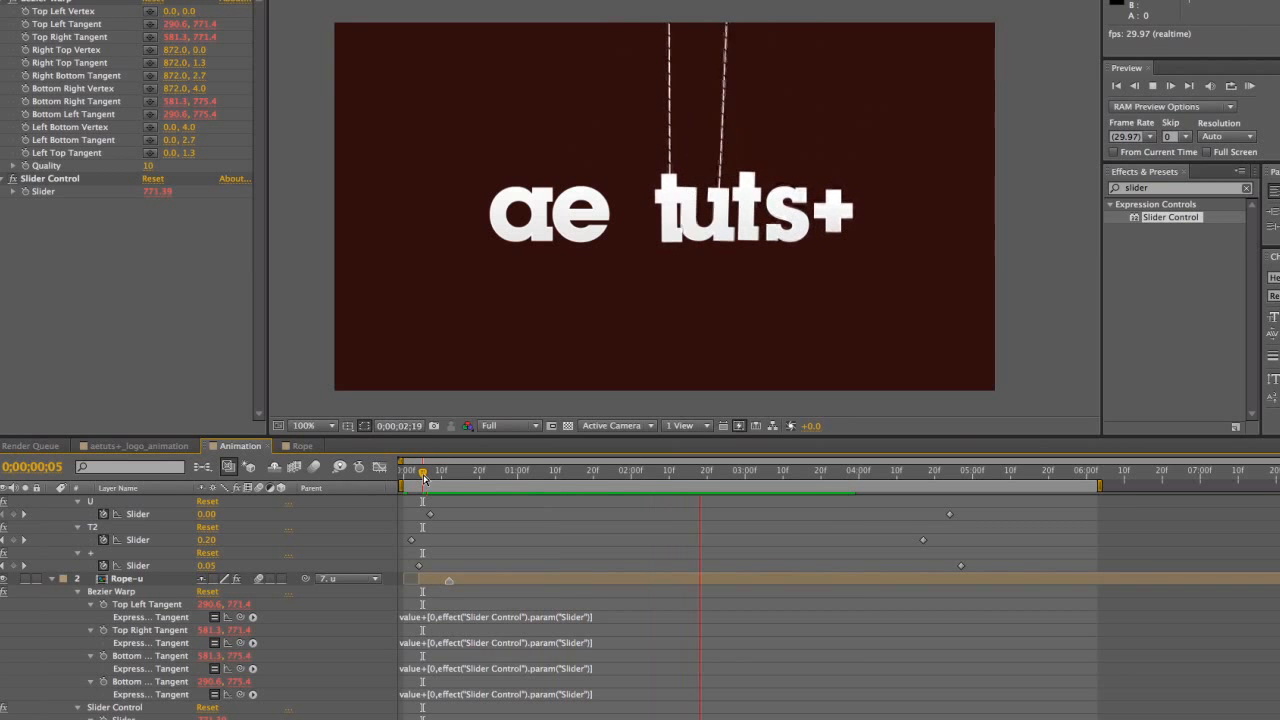
pyautogui.click(449, 476)
pyautogui.press('KP_0')
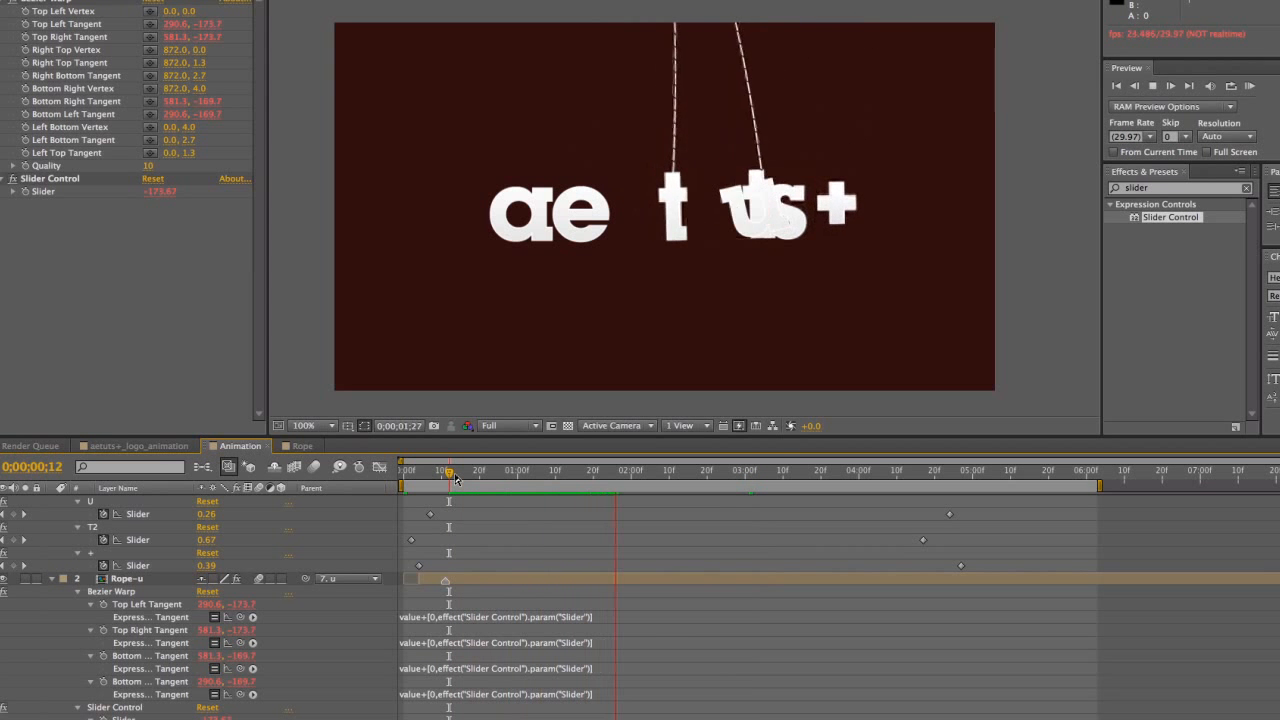
pyautogui.press('space')
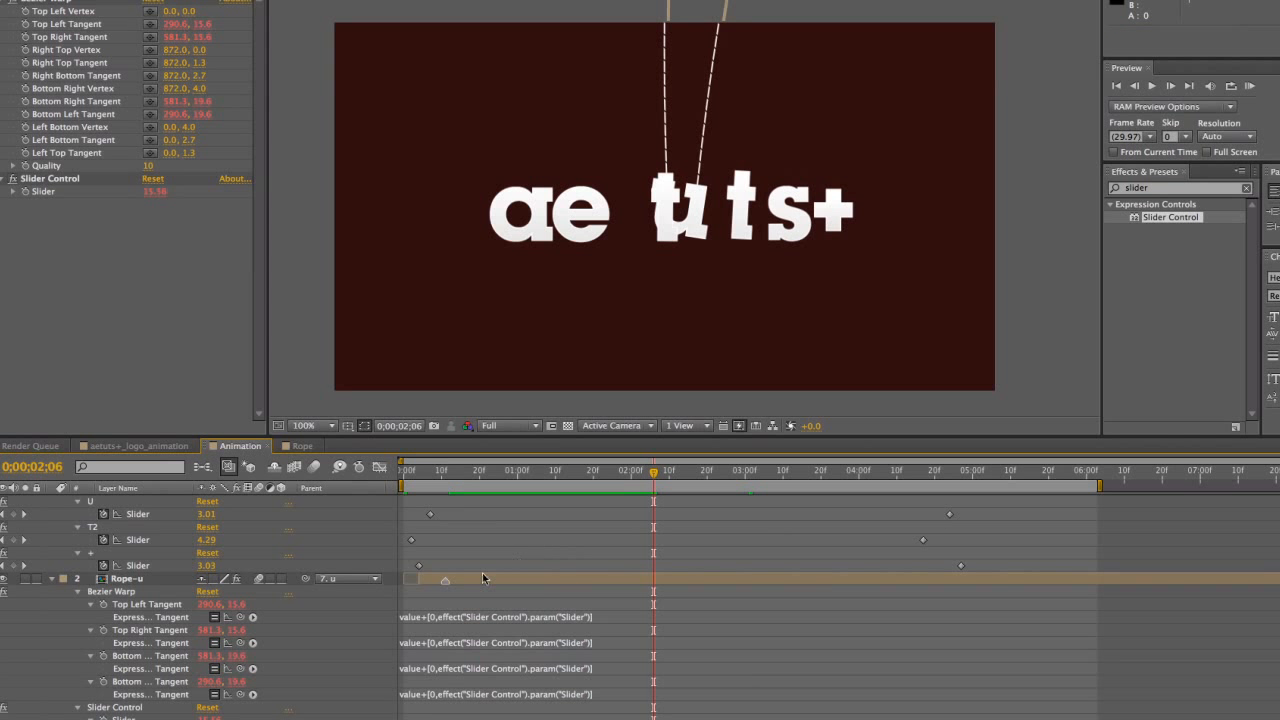
# Duplicate the Rope-u layer, name the copy Rope-T2, and collapse Rope-u's properties
pyautogui.click(128, 579)
pyautogui.click(133, 582)
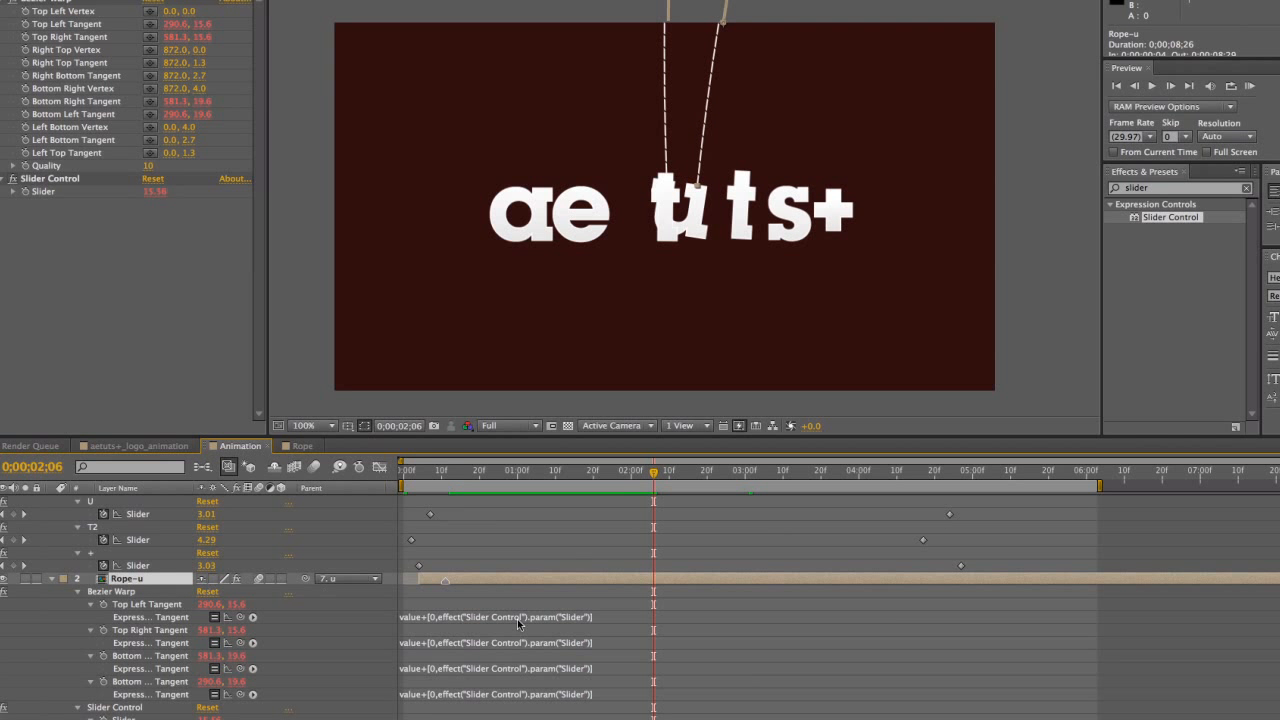
pyautogui.scroll(2, 573, 600)
pyautogui.hotkey('ctrl', 'd')
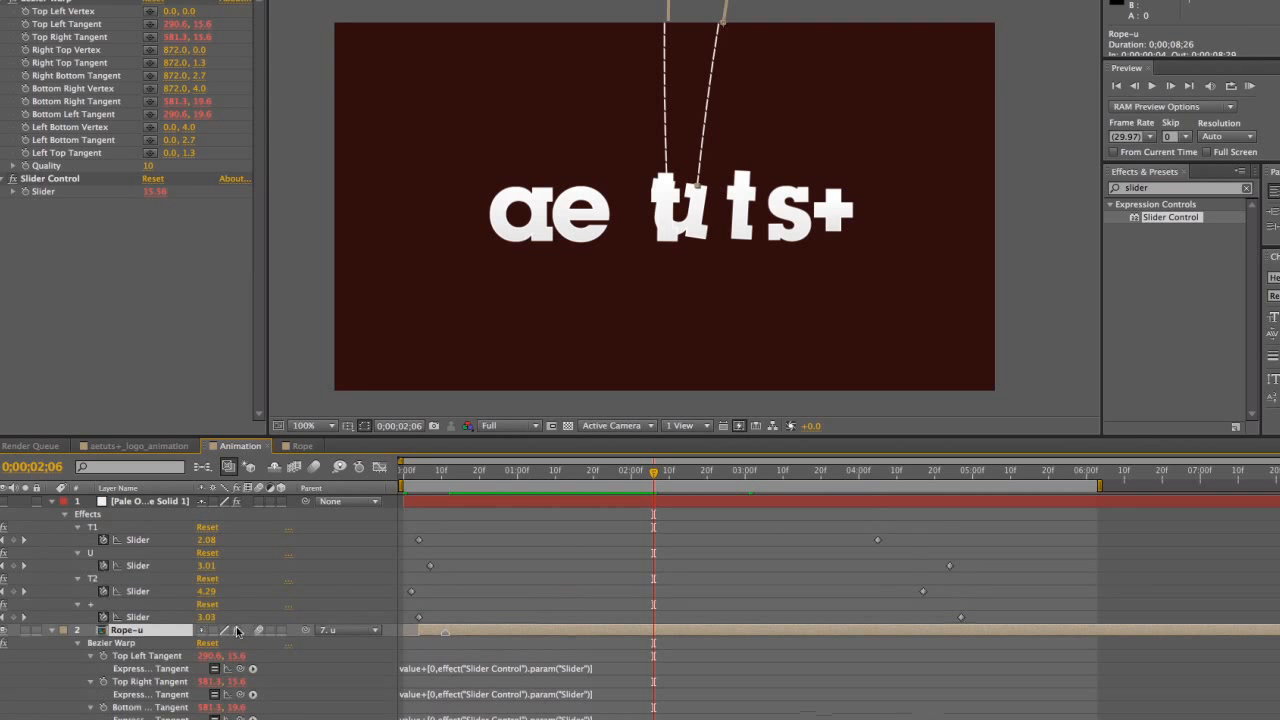
pyautogui.press('Return')
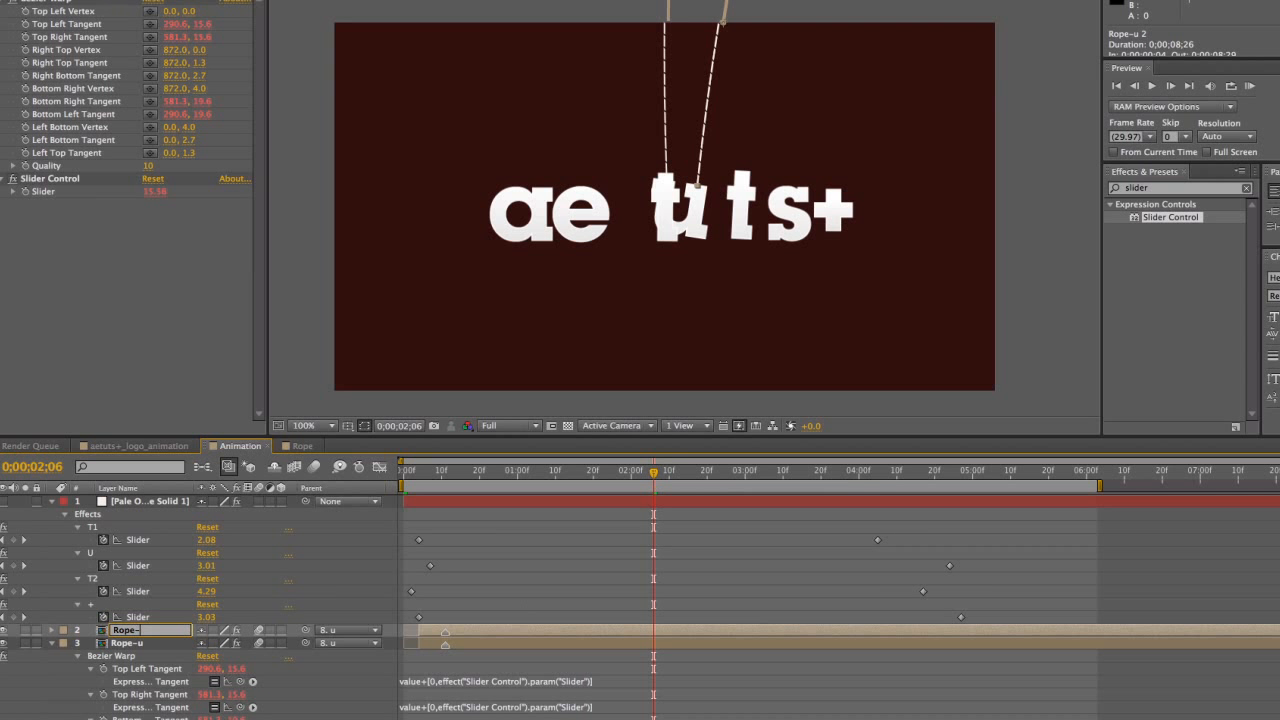
pyautogui.press('Return')
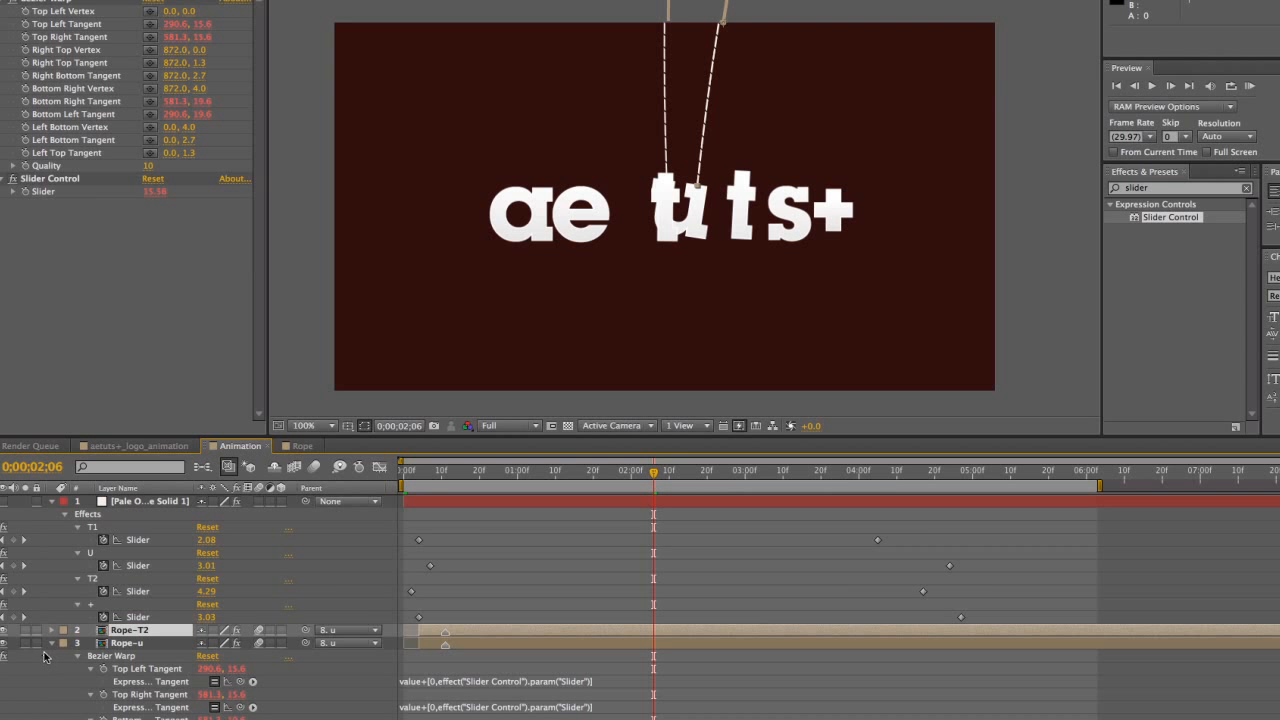
pyautogui.click(52, 643)
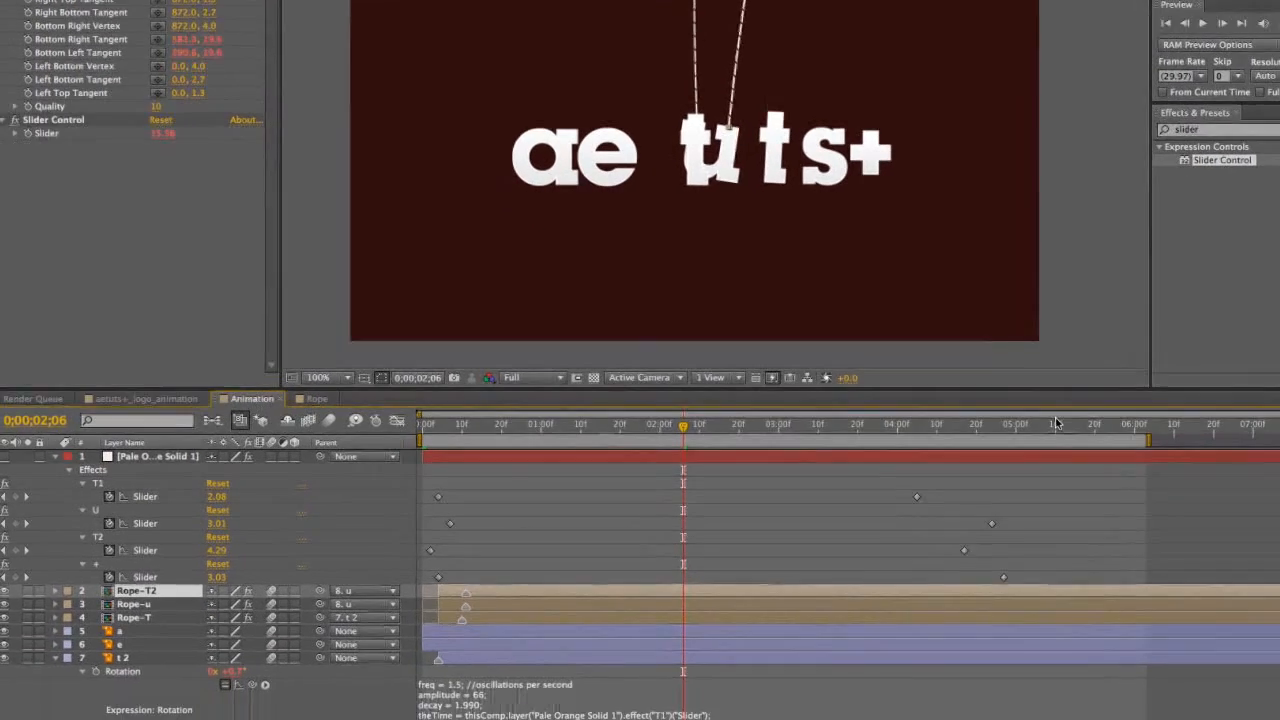
# With the letters settled, parent Rope-T2 to the second t's layer and move the rope directly above that letter
pyautogui.click(1058, 472)
pyautogui.click(1198, 347)
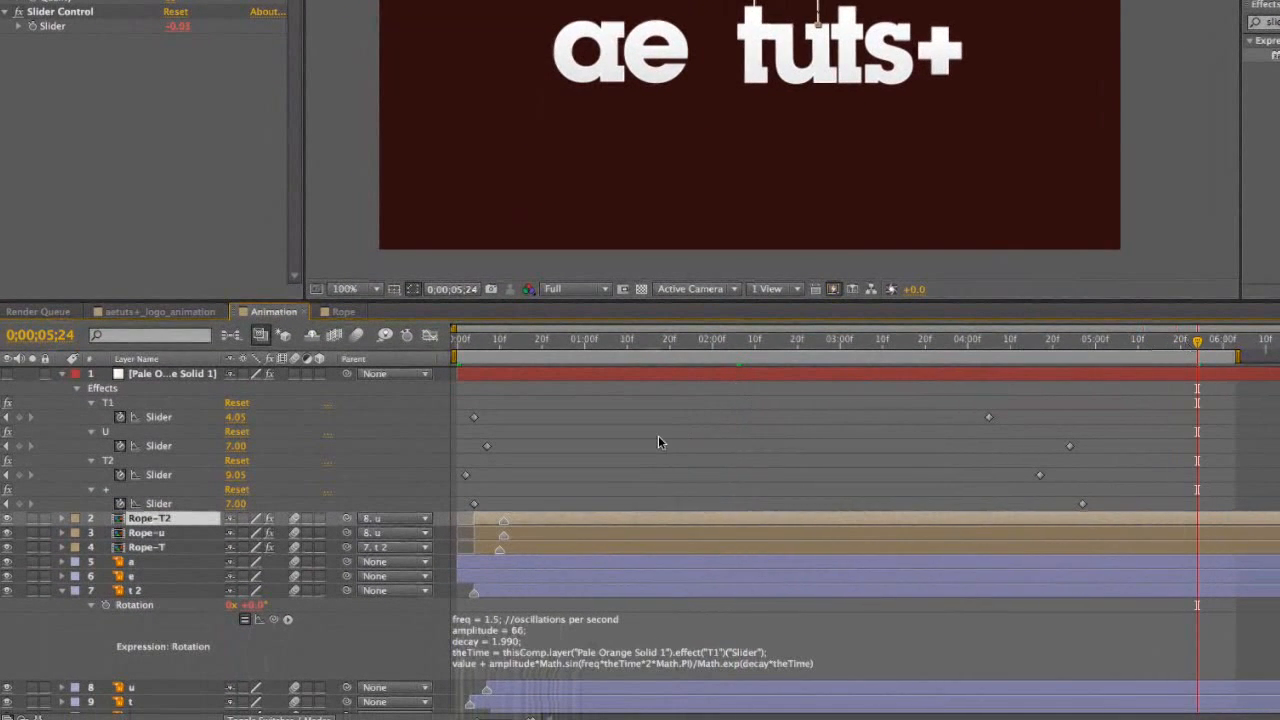
pyautogui.click(395, 518)
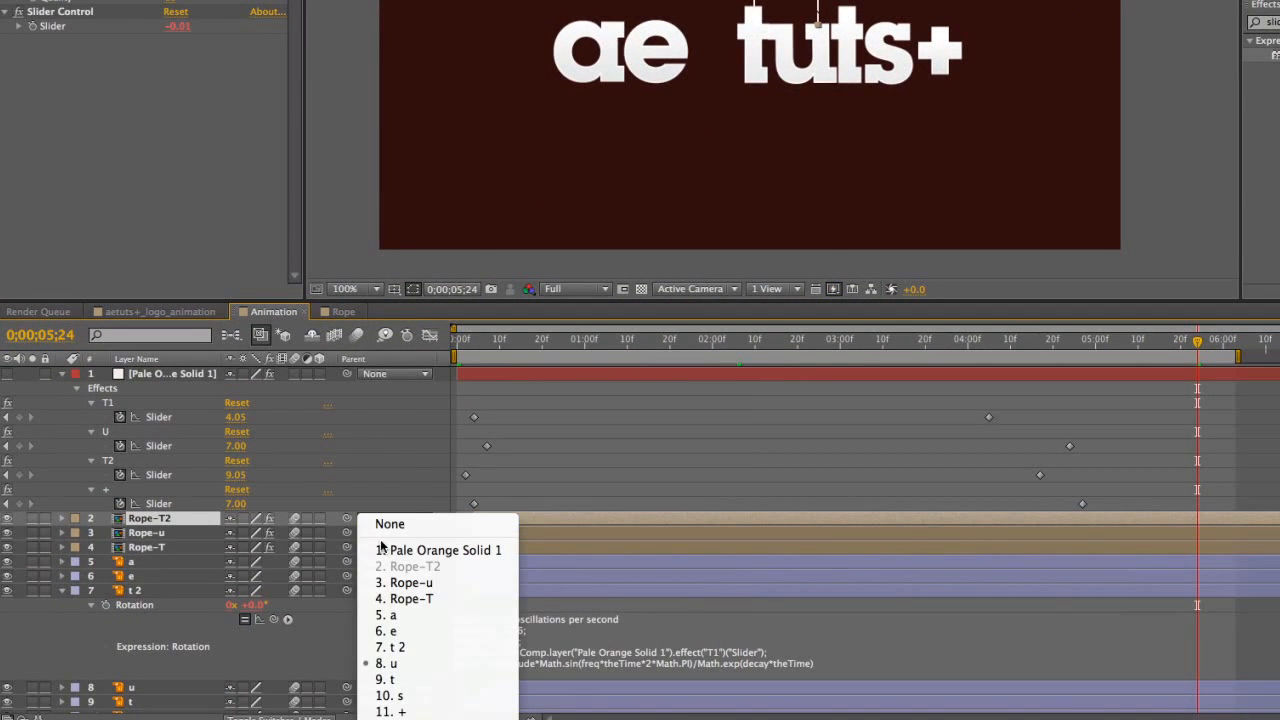
pyautogui.click(416, 681)
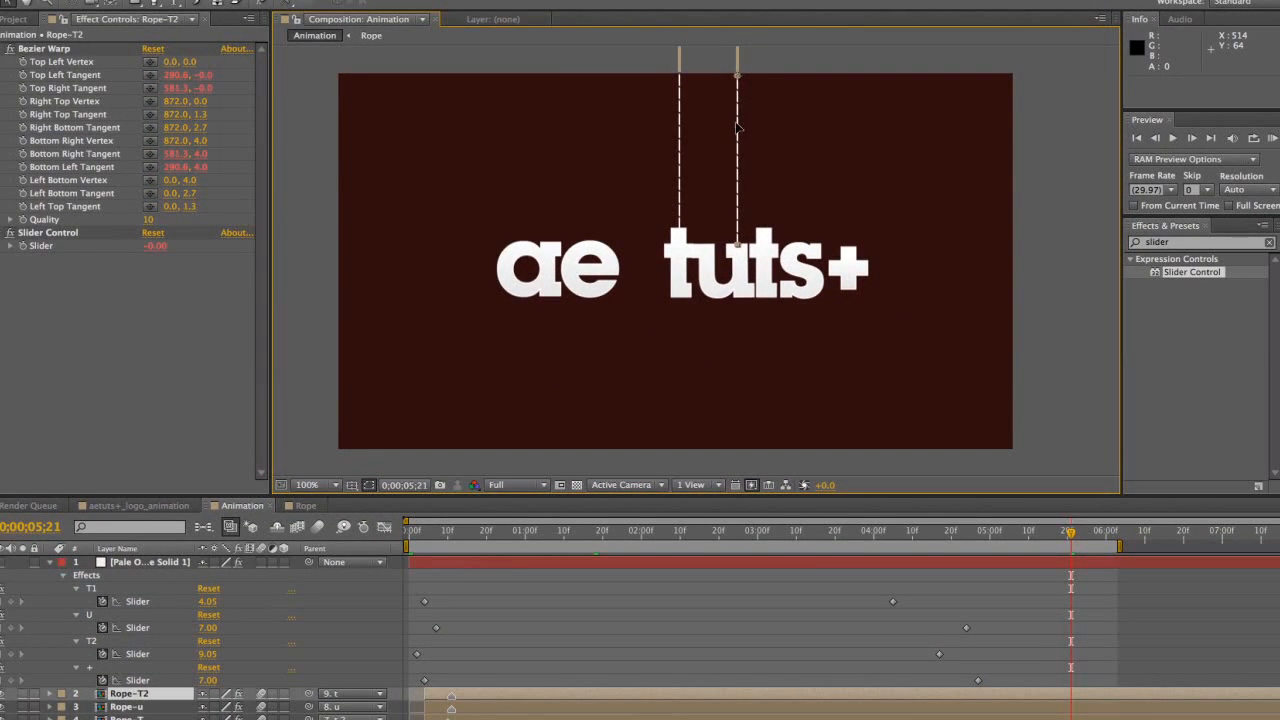
pyautogui.moveTo(737, 127); pyautogui.dragTo(765, 111)
pyautogui.click(813, 330)
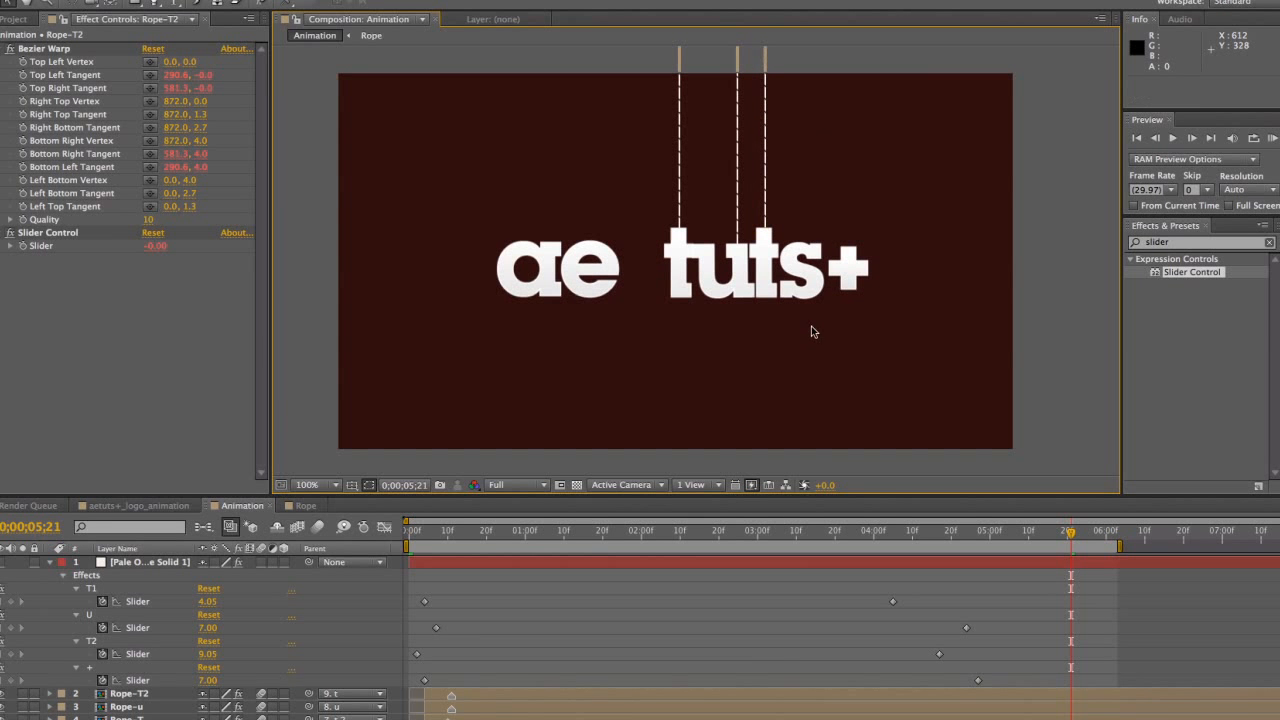
# At 0;00;00;12, reveal Rope-T2's expressions, collapse its Bezier Warp properties, and display the full Slider expression
pyautogui.moveTo(963, 532); pyautogui.dragTo(453, 532)
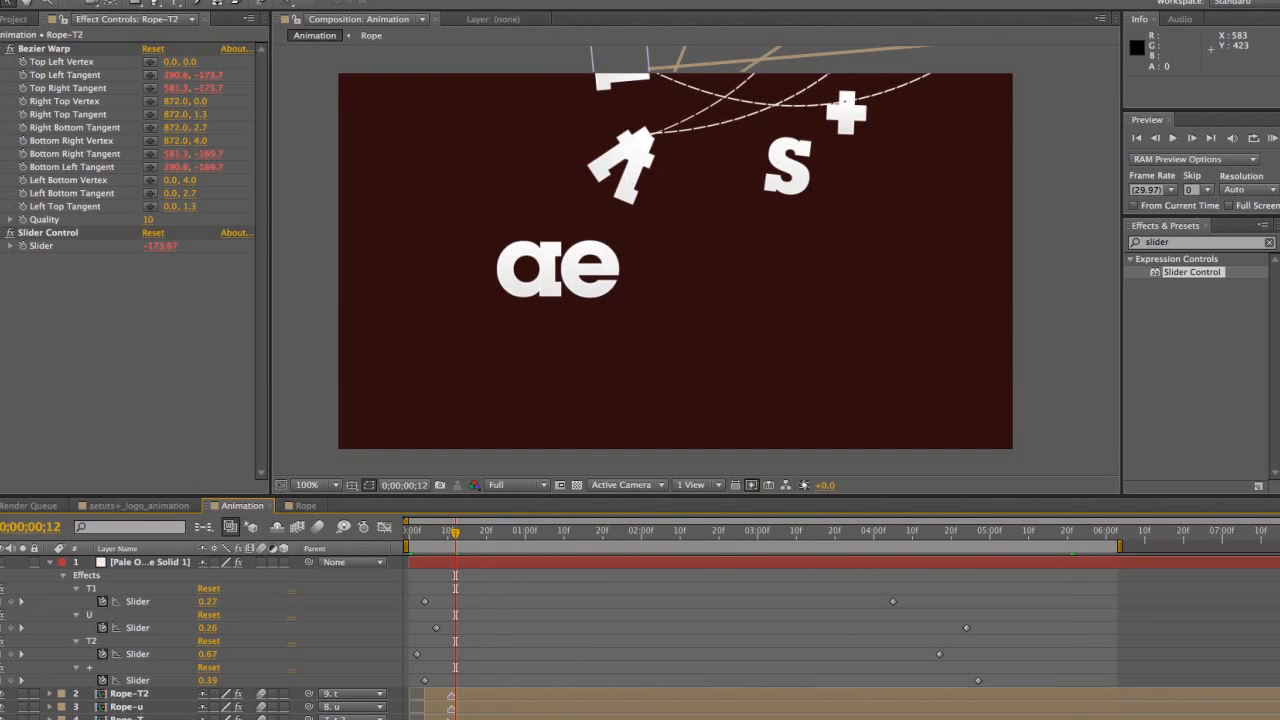
pyautogui.click(468, 696)
pyautogui.press('e')
pyautogui.press('e')
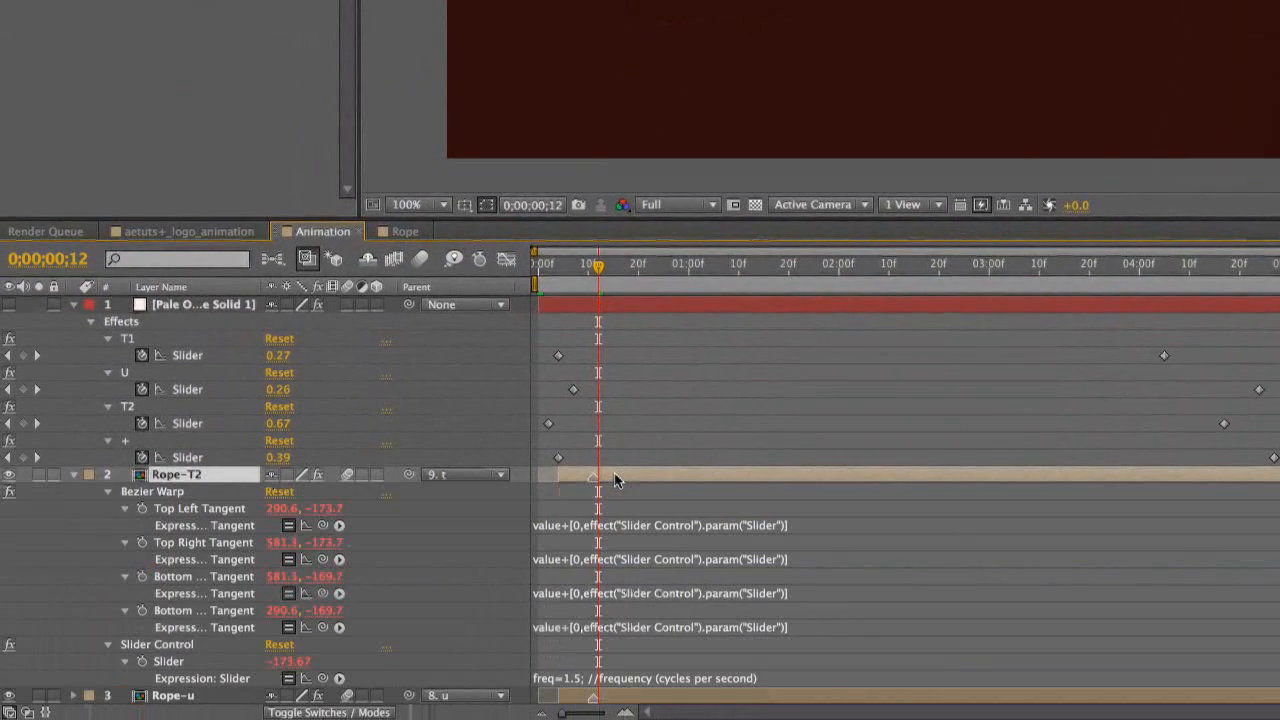
pyautogui.click(110, 491)
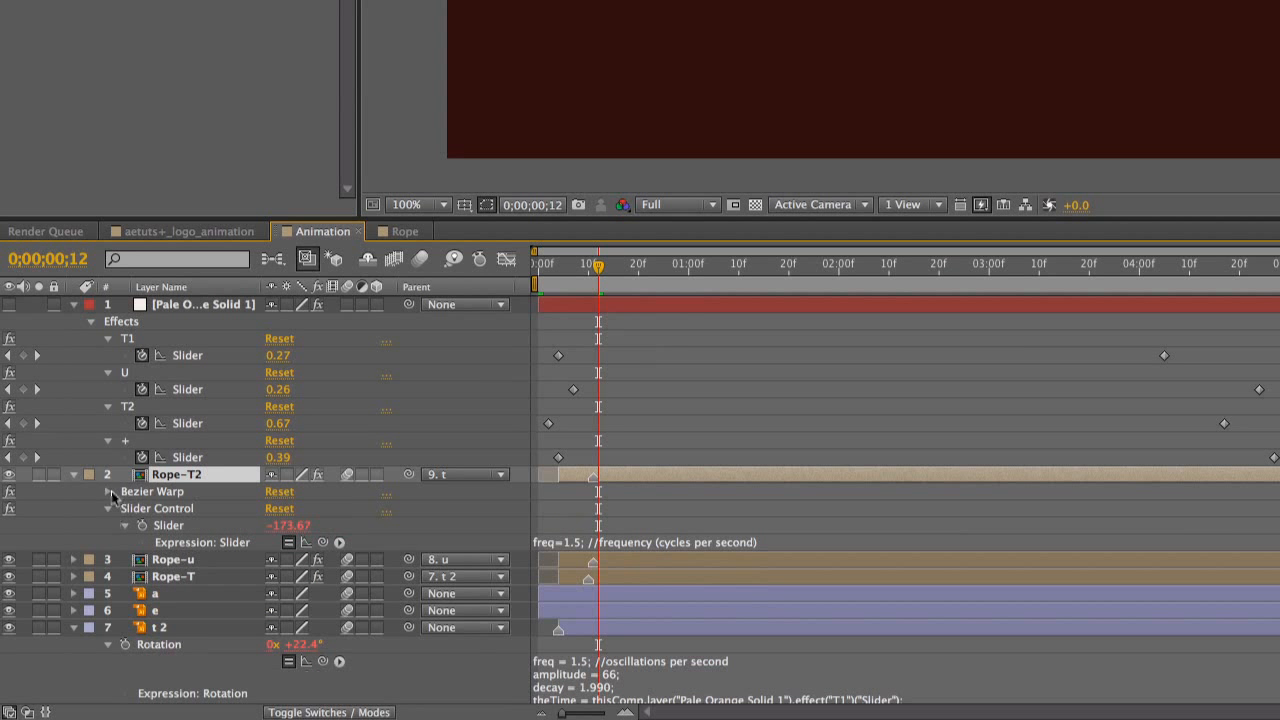
pyautogui.click(620, 542)
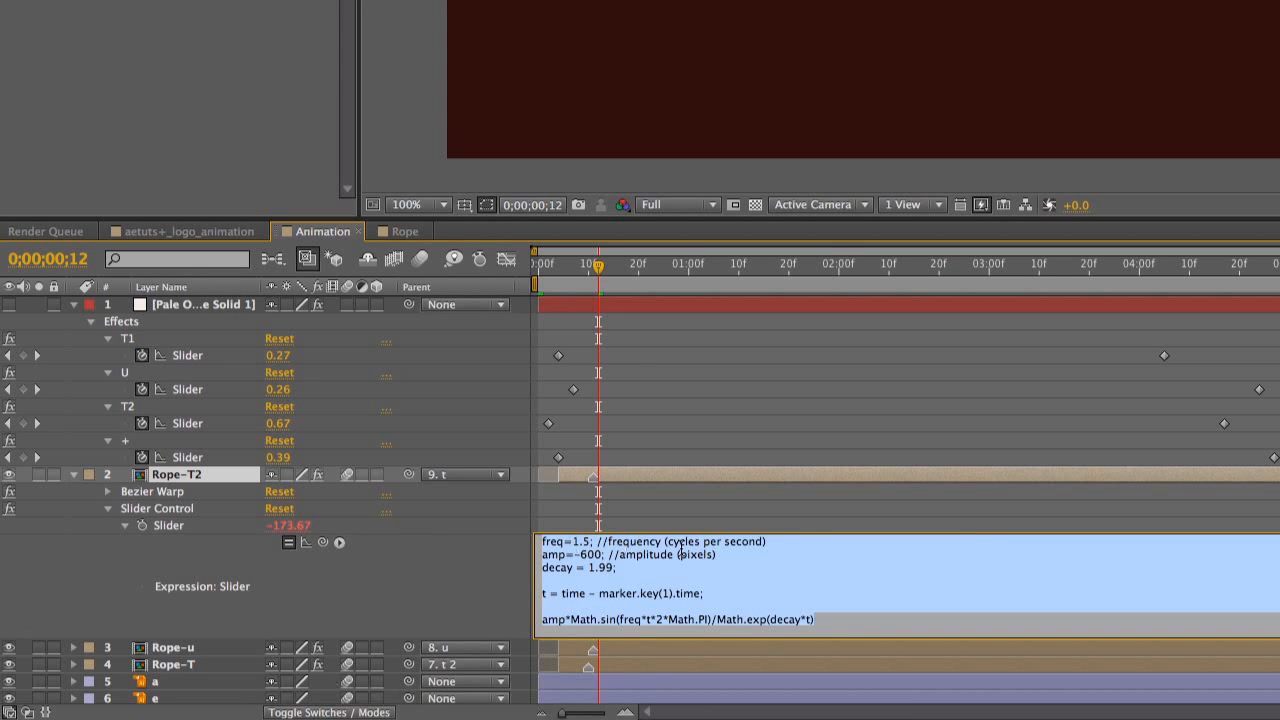
pyautogui.click(380, 542)
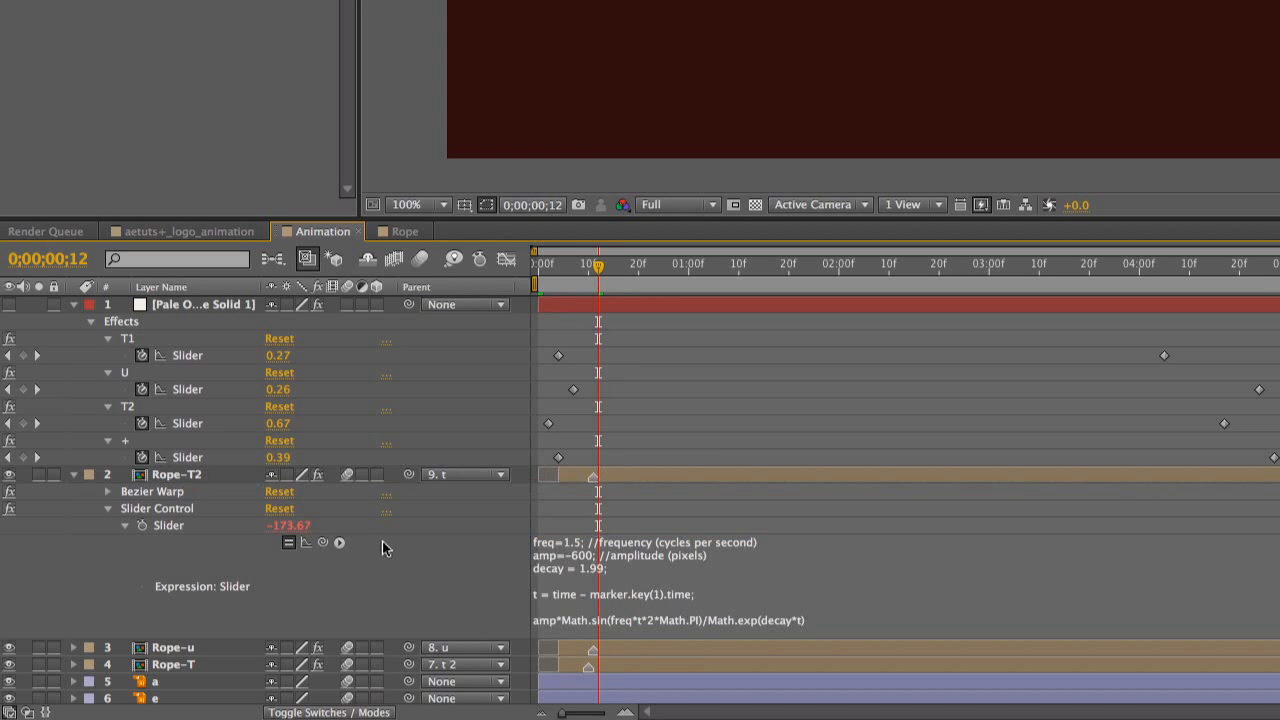
# Collapse the first t's properties, reveal the second t's Rotation expression, and preview the swing from 0;00;00;12
pyautogui.scroll(-4, 382, 541)
pyautogui.scroll(-2, 383, 545)
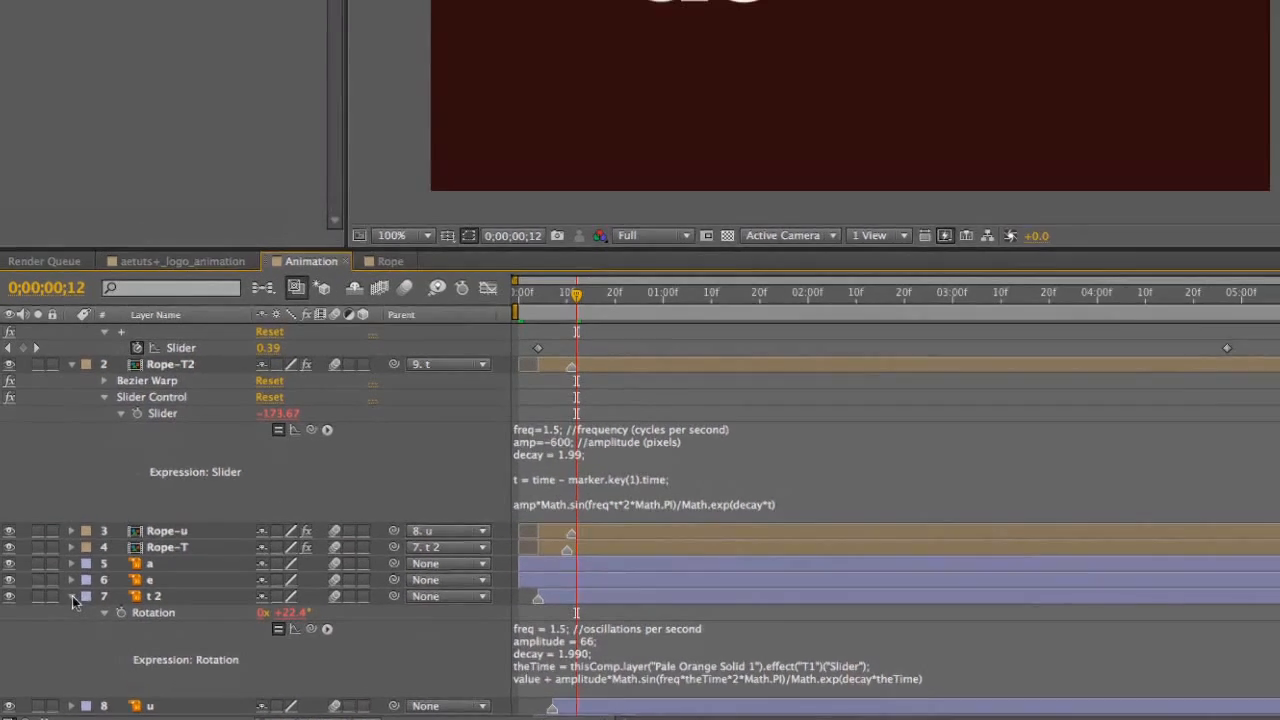
pyautogui.click(74, 580)
pyautogui.click(157, 659)
pyautogui.press('space')
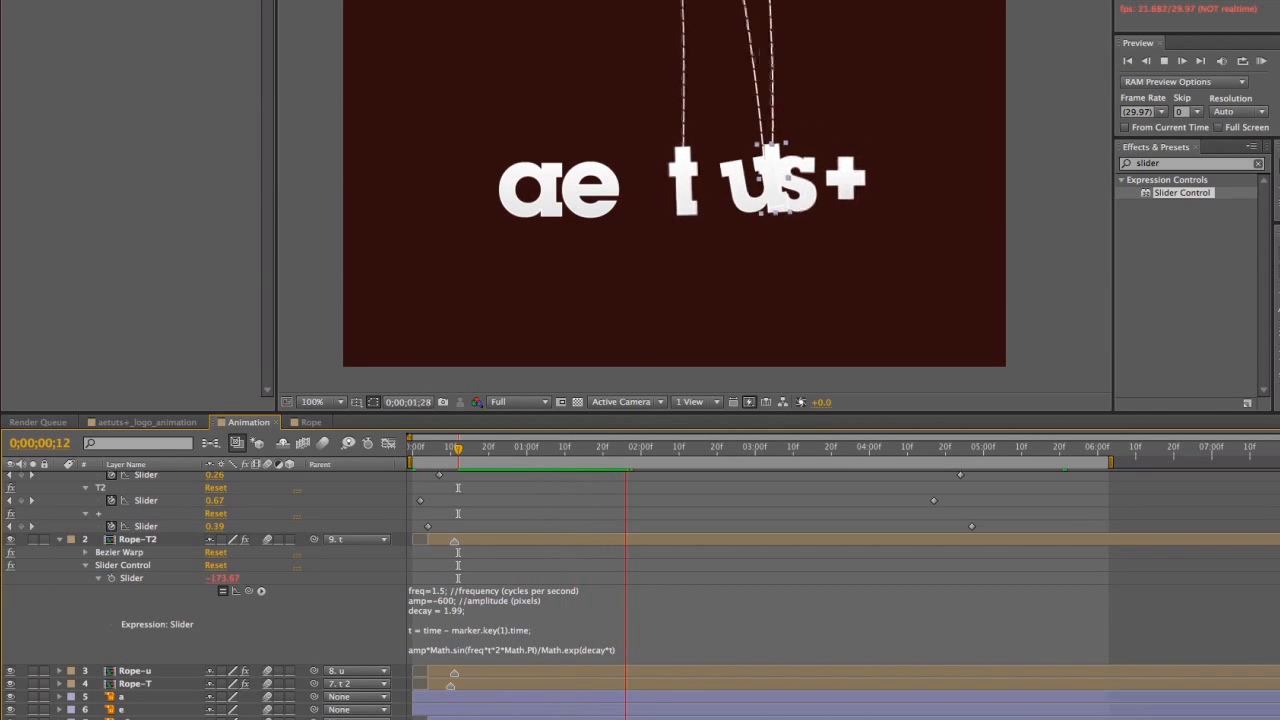
pyautogui.press('space')
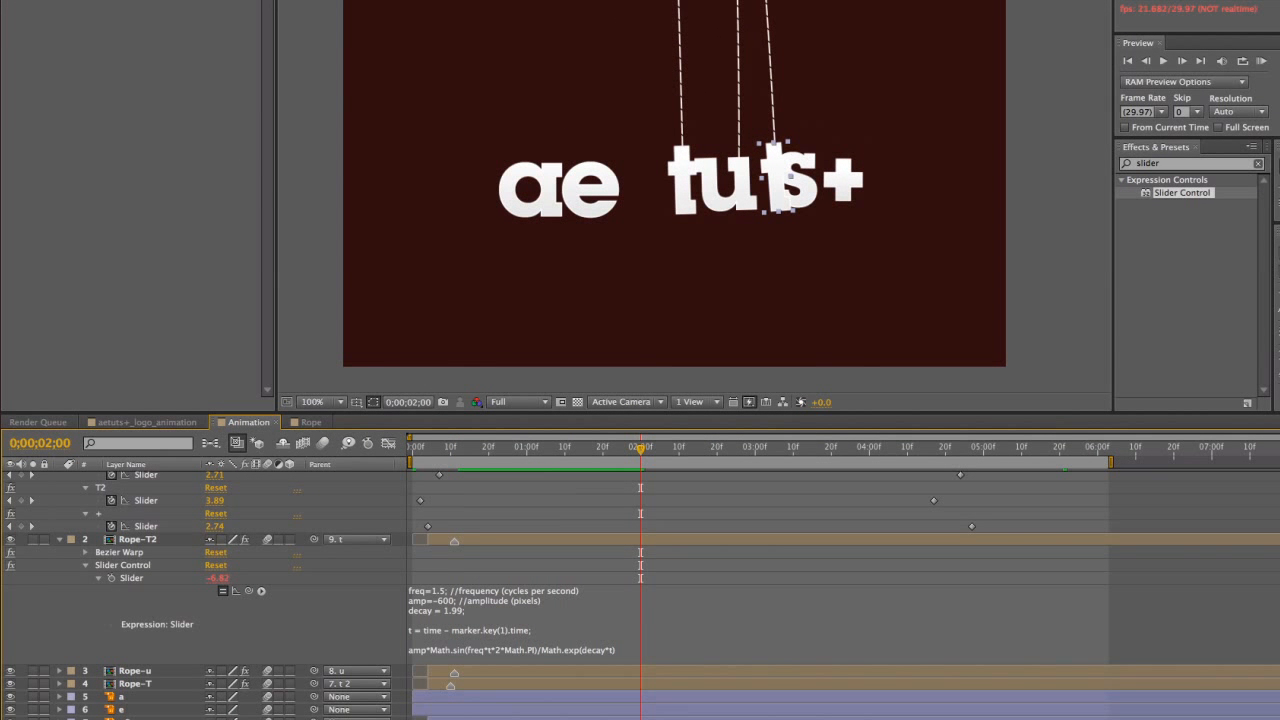
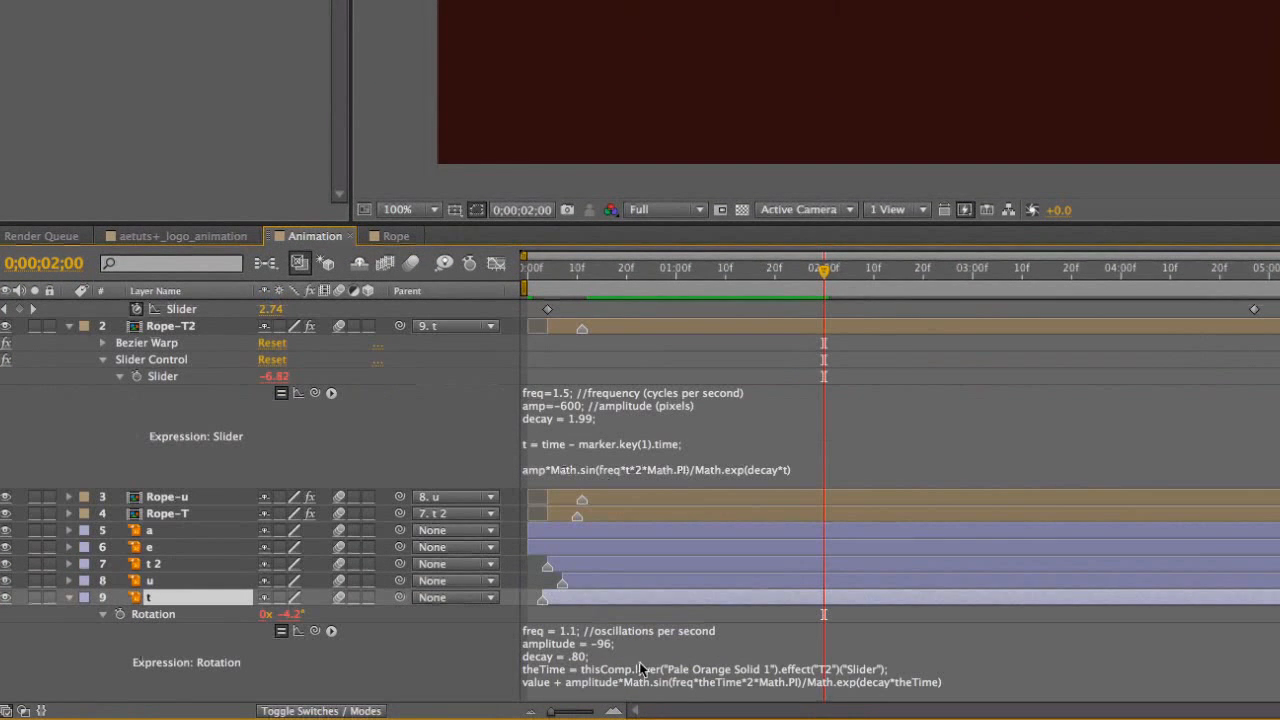
# Set the frequency to 1.15, amplitude to 400 and decay to 0.99 in Rope-T2's Slider expression
pyautogui.click(582, 430)
pyautogui.click(571, 393)
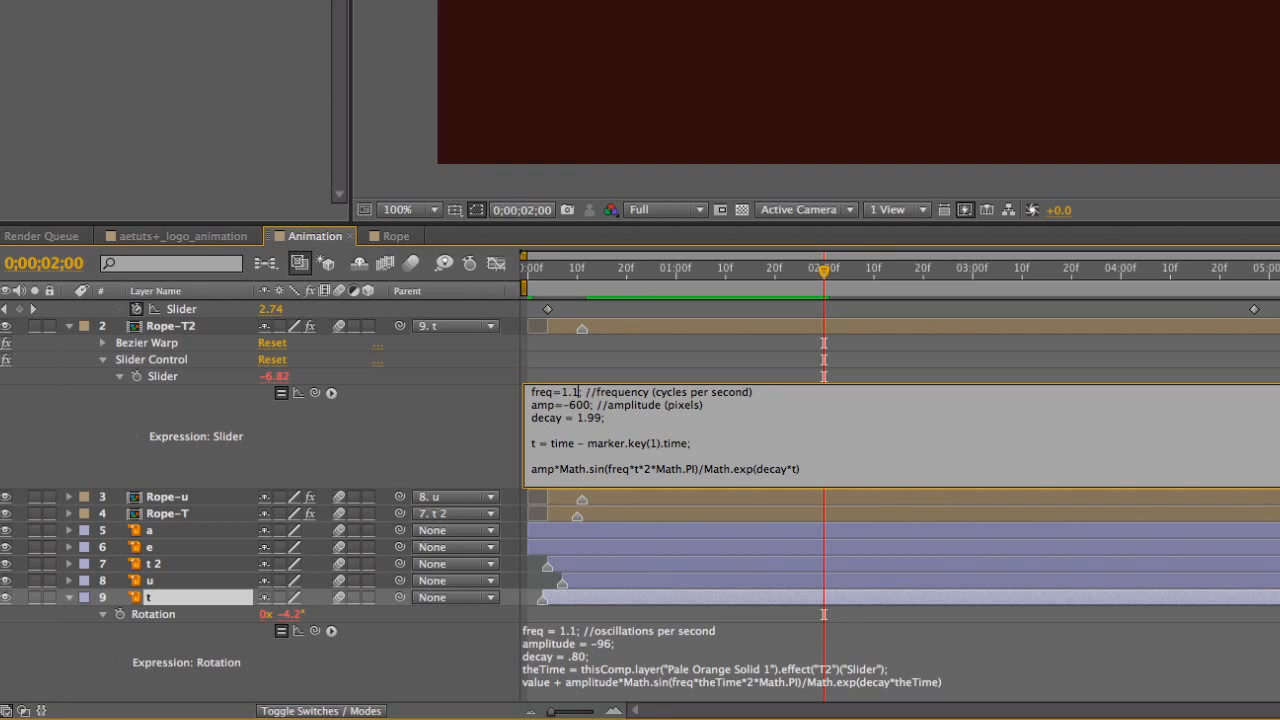
pyautogui.write('5')
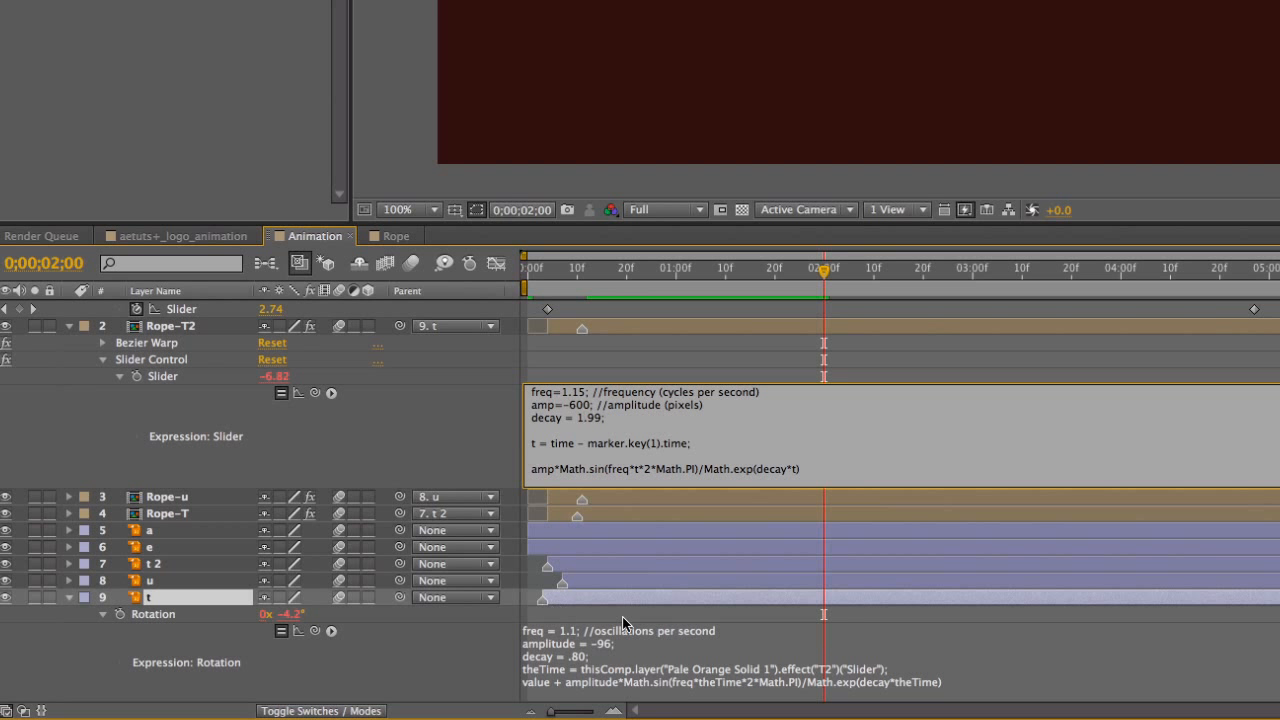
pyautogui.press('Down')
pyautogui.press('BackSpace')
pyautogui.press('BackSpace')
pyautogui.write('0')
pyautogui.press('BackSpace')
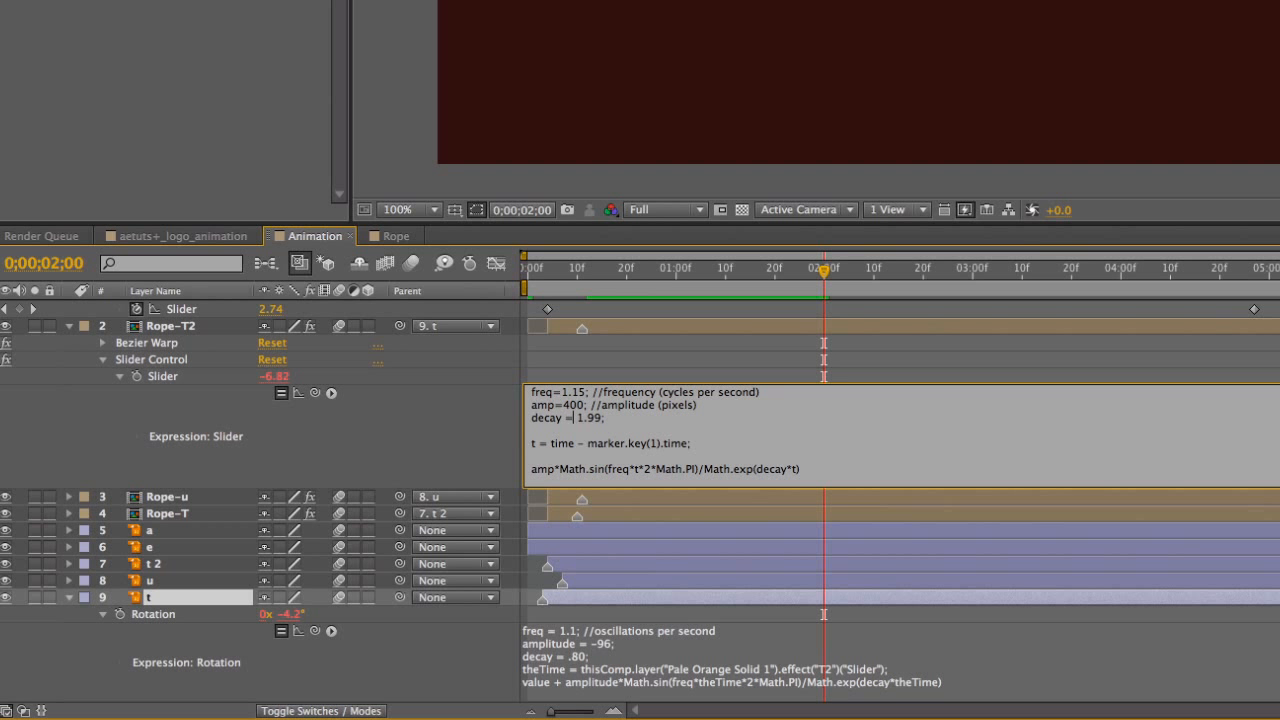
pyautogui.press('Delete')
pyautogui.write('0')
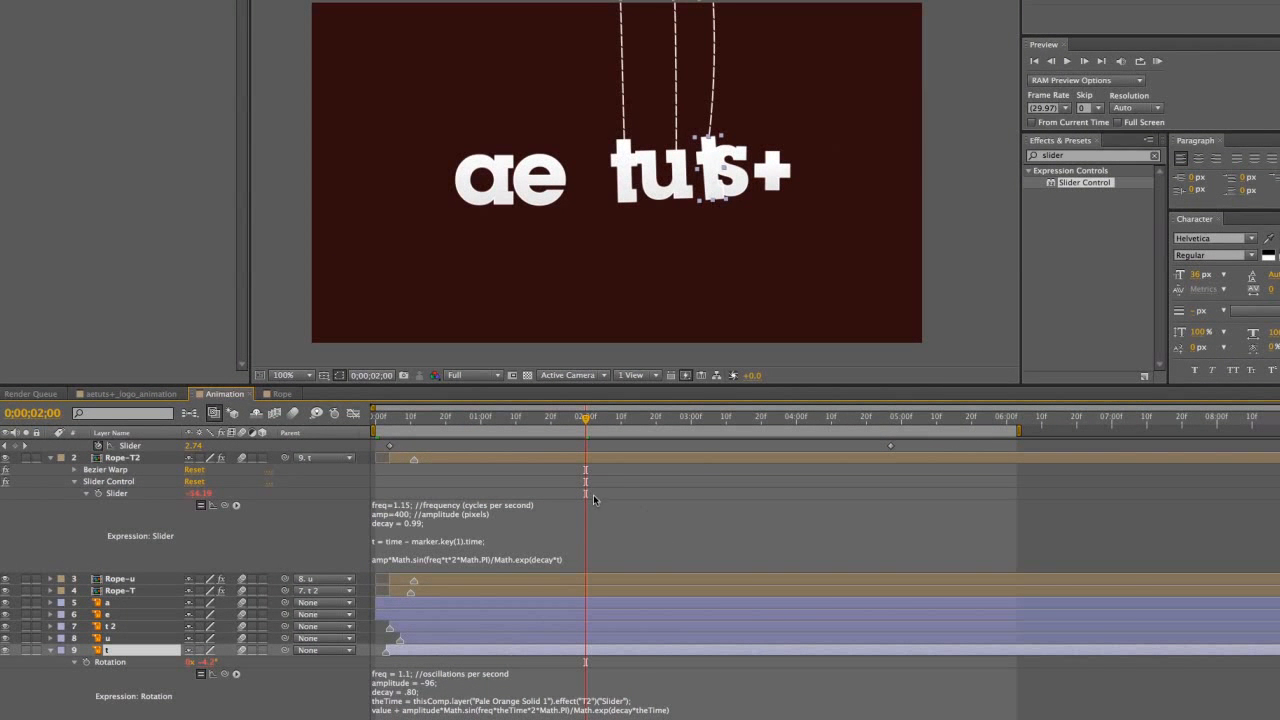
# Preview the swinging letters and ropes from 0;00;02;00 and again from 0;00;00;10
pyautogui.press('space')
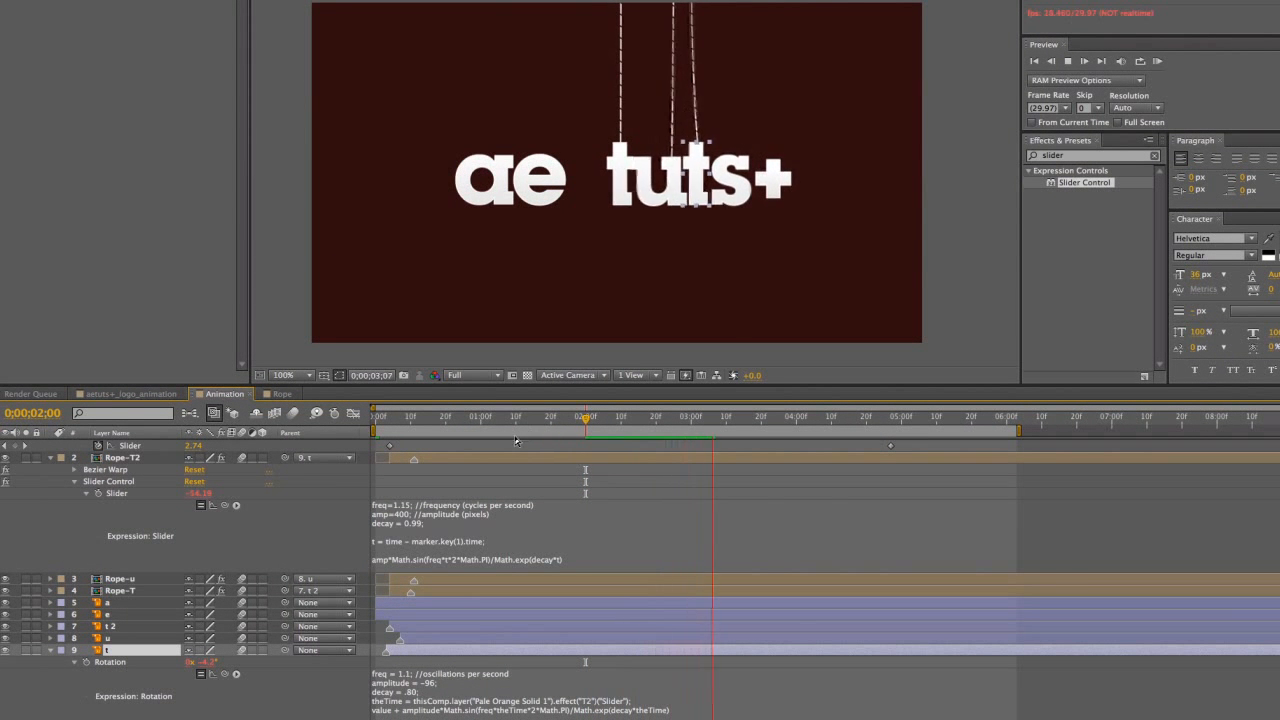
pyautogui.click(411, 421)
pyautogui.press('space')
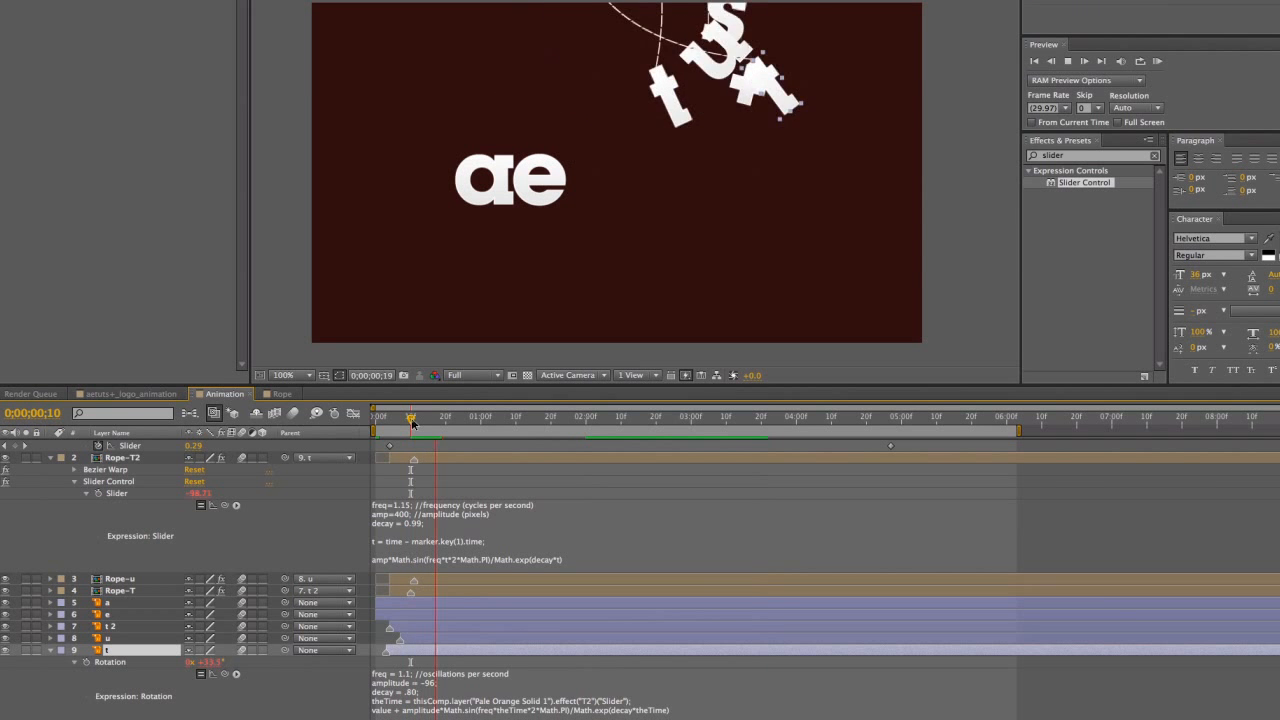
# Solo Rope-T2 and the second t's layer and preview their combined swing repeatedly from the opening frames
pyautogui.click(25, 458)
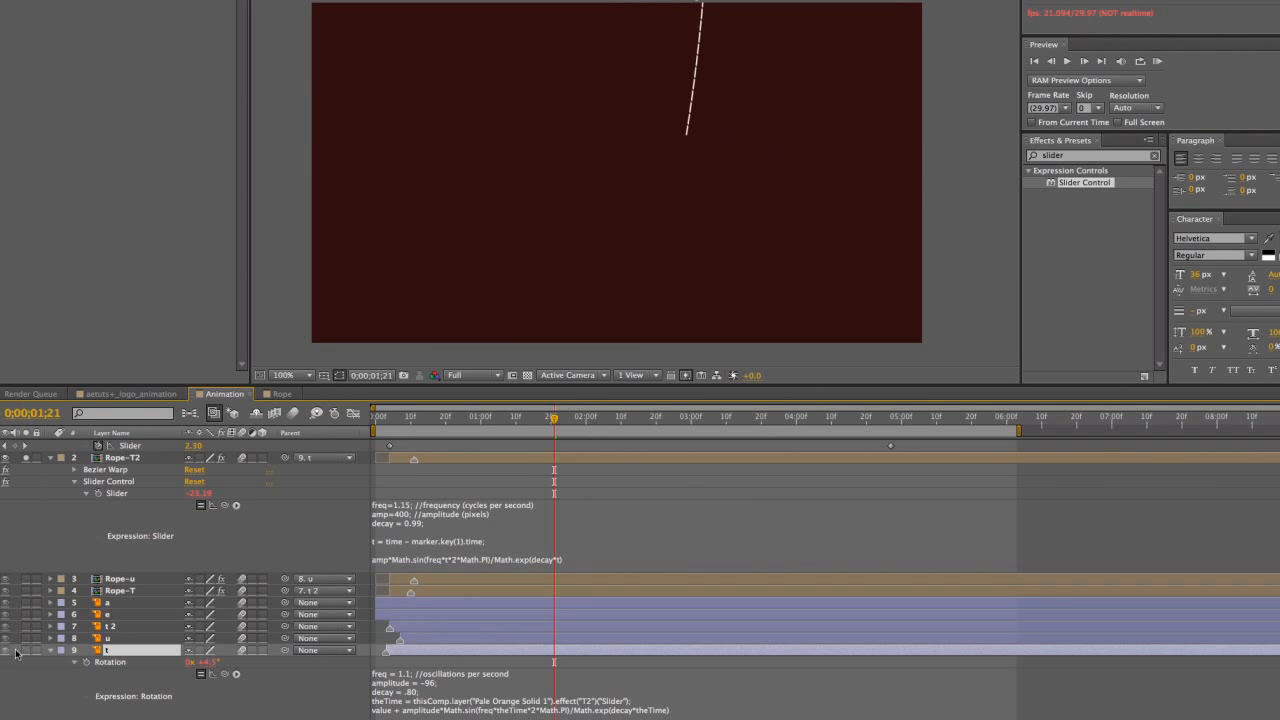
pyautogui.click(24, 651)
pyautogui.click(46, 527)
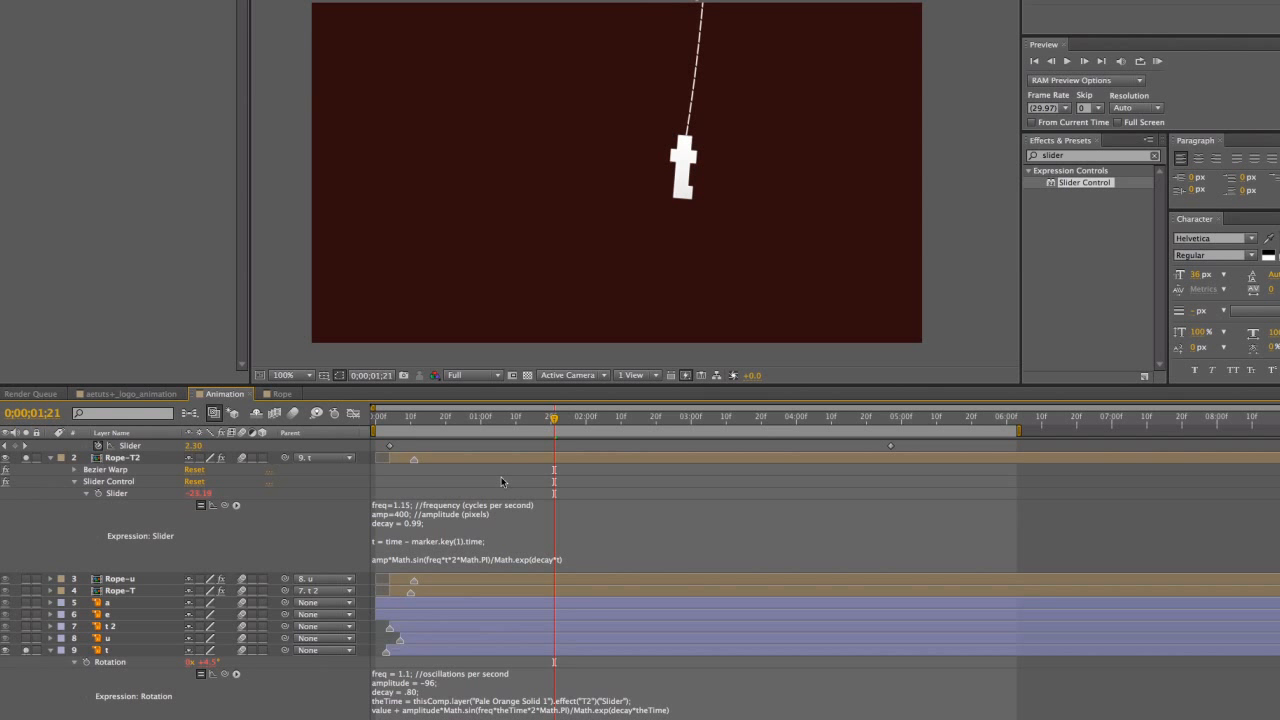
pyautogui.moveTo(427, 418); pyautogui.dragTo(401, 422)
pyautogui.press('space')
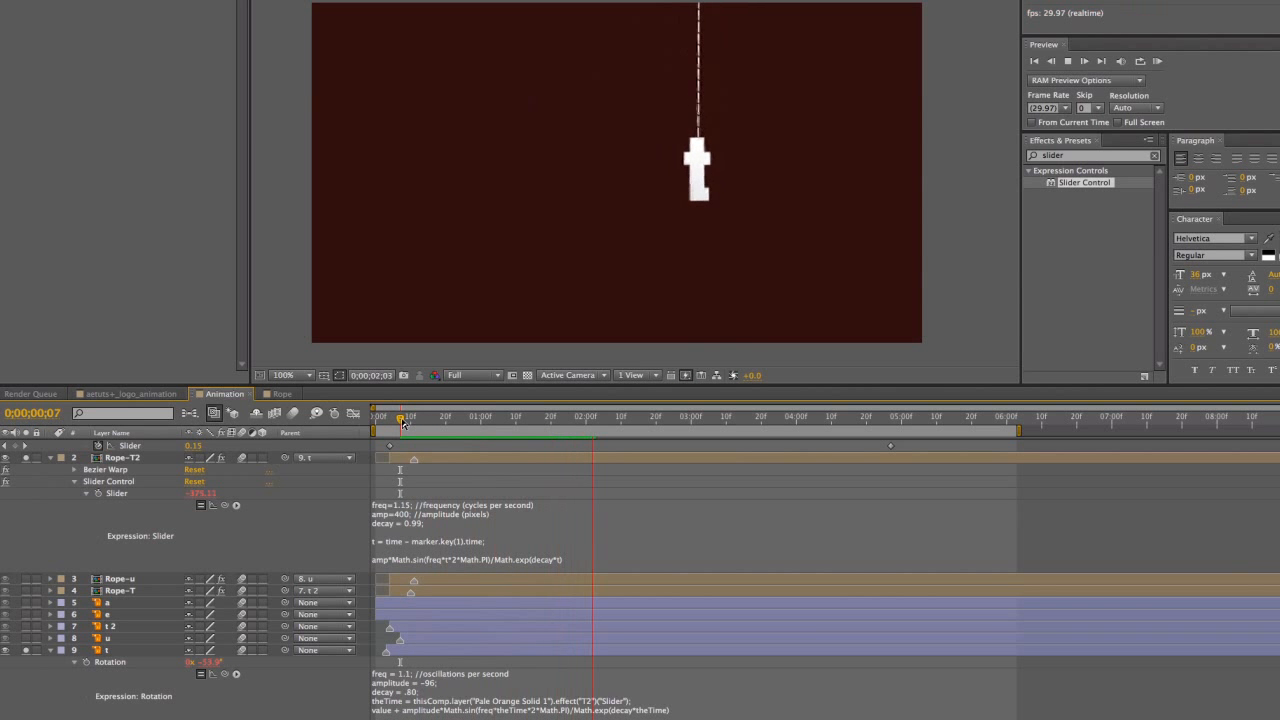
pyautogui.press('space')
pyautogui.press('space')
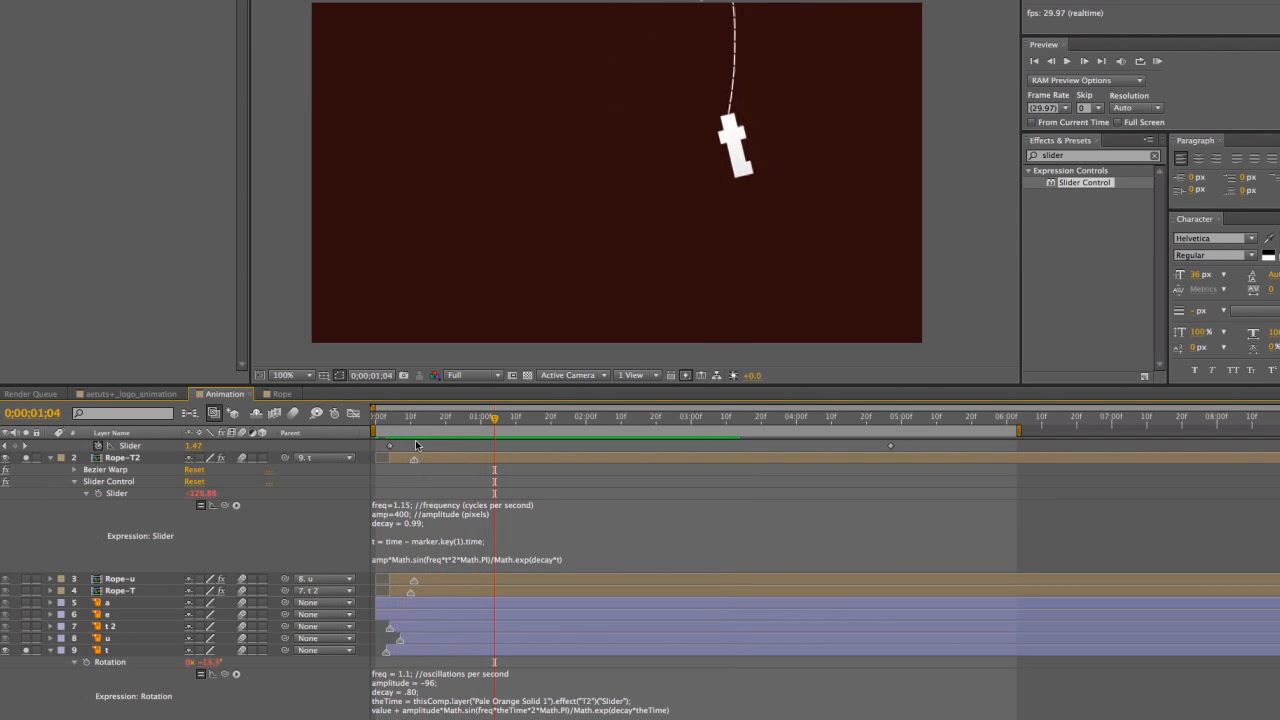
pyautogui.moveTo(418, 420); pyautogui.dragTo(390, 424)
pyautogui.press('space')
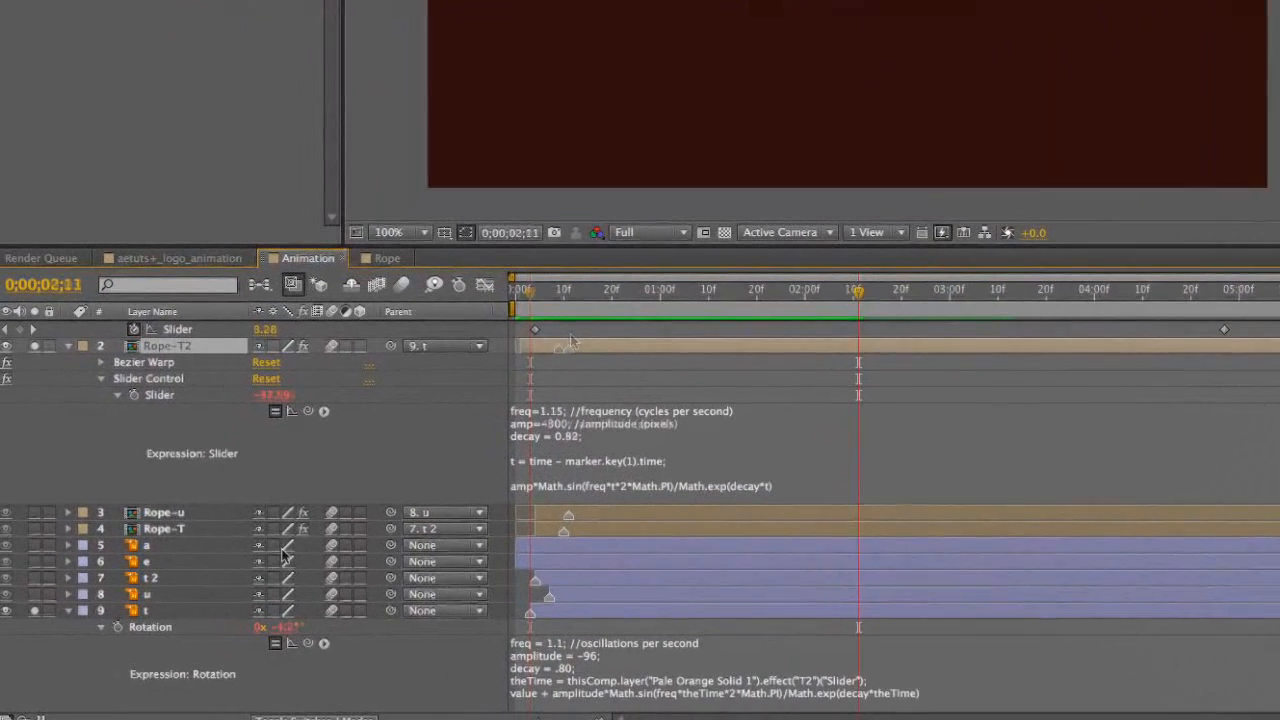
# Reveal the second t's Anchor Point expression and examine its frequency, amplitude and decay values
pyautogui.click(146, 610)
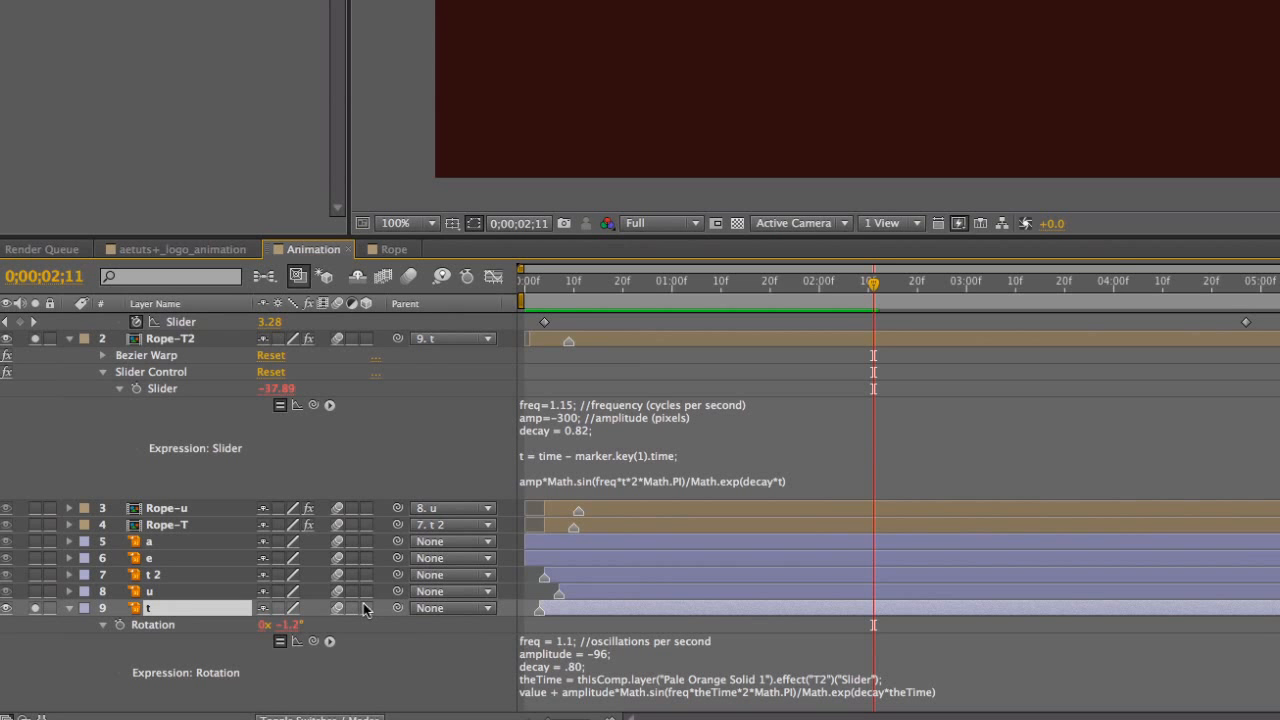
pyautogui.scroll(3, 356, 590)
pyautogui.scroll(-3, 352, 575)
pyautogui.hotkey('shift', 'a')
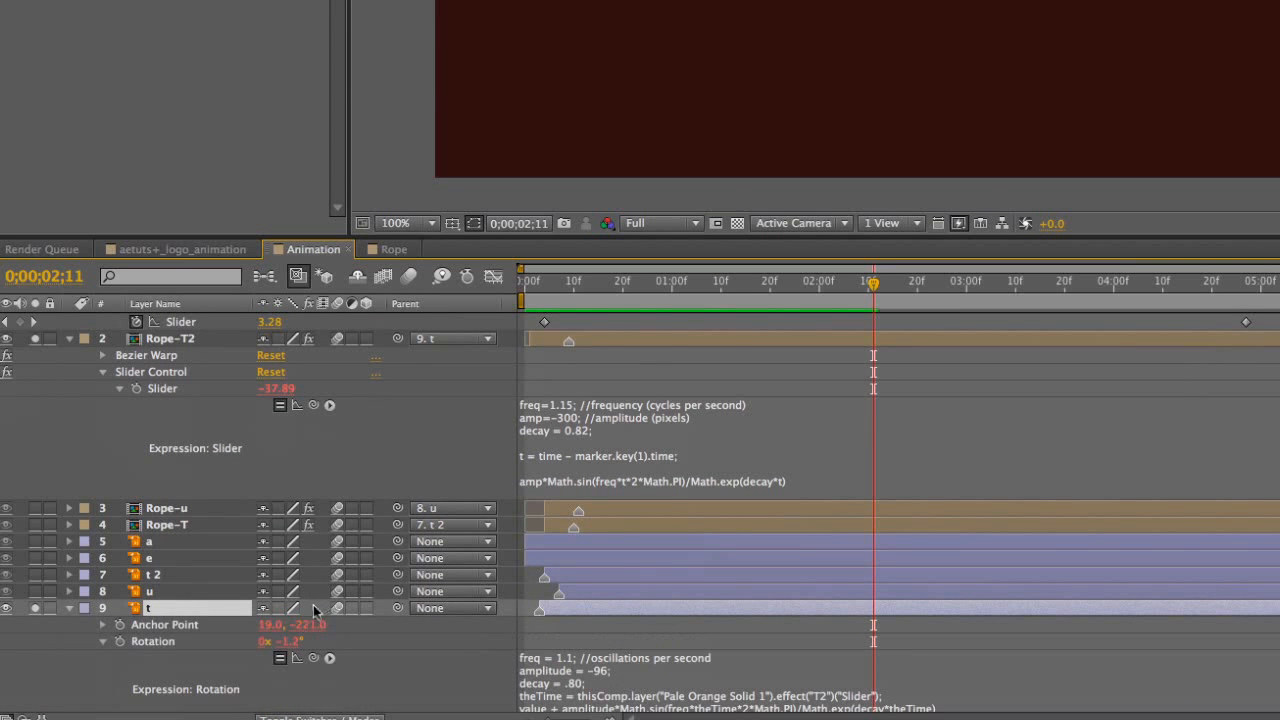
pyautogui.click(103, 625)
pyautogui.click(593, 640)
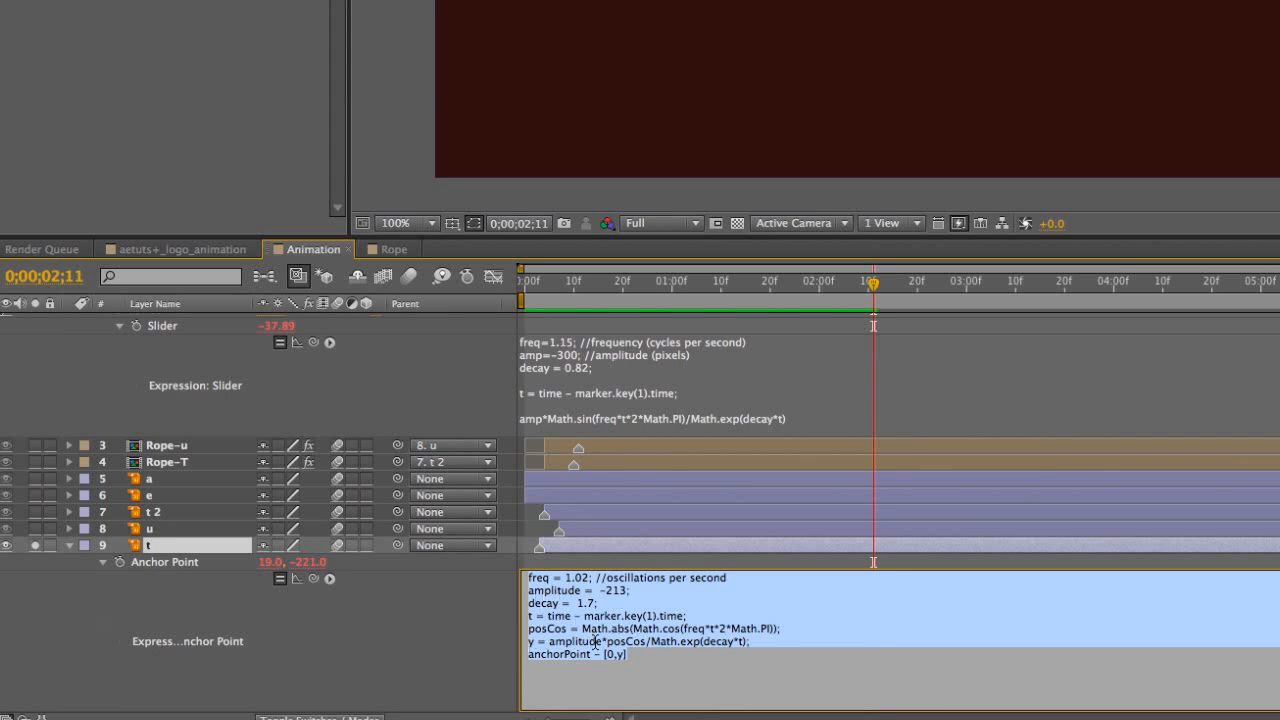
pyautogui.click(422, 606)
# Set Rope-T2's Slider expression to frequency 1.05, amplitude -200 and decay 1.8, and preview the motion from 0;00;00;01
pyautogui.scroll(3, 430, 575)
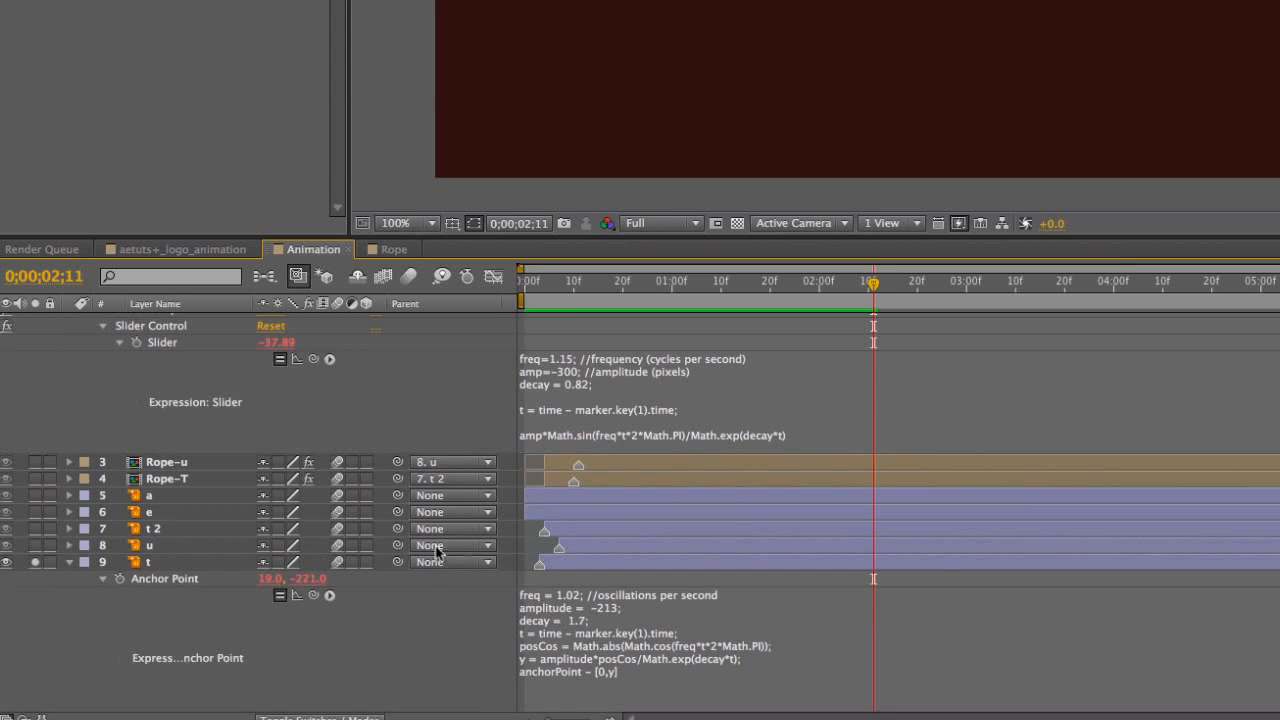
pyautogui.click(597, 474)
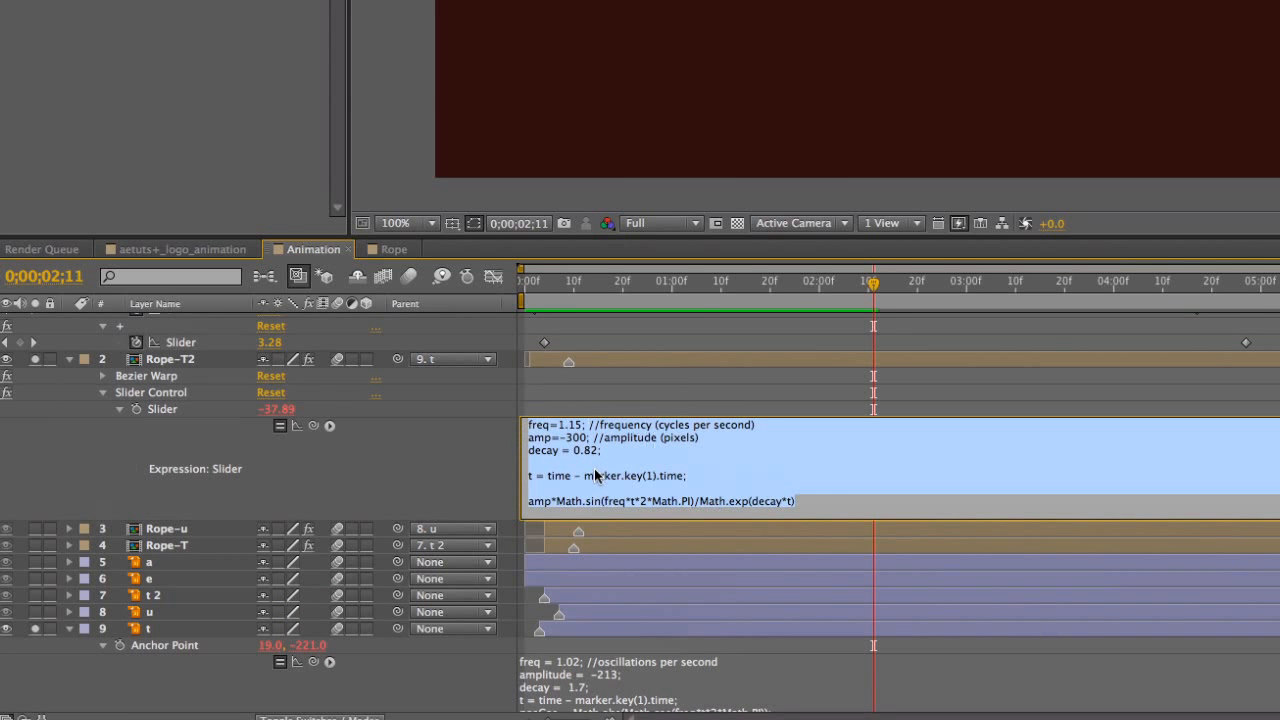
pyautogui.click(568, 425)
pyautogui.press('Delete')
pyautogui.press('Delete')
pyautogui.press('Delete')
pyautogui.write('.05')
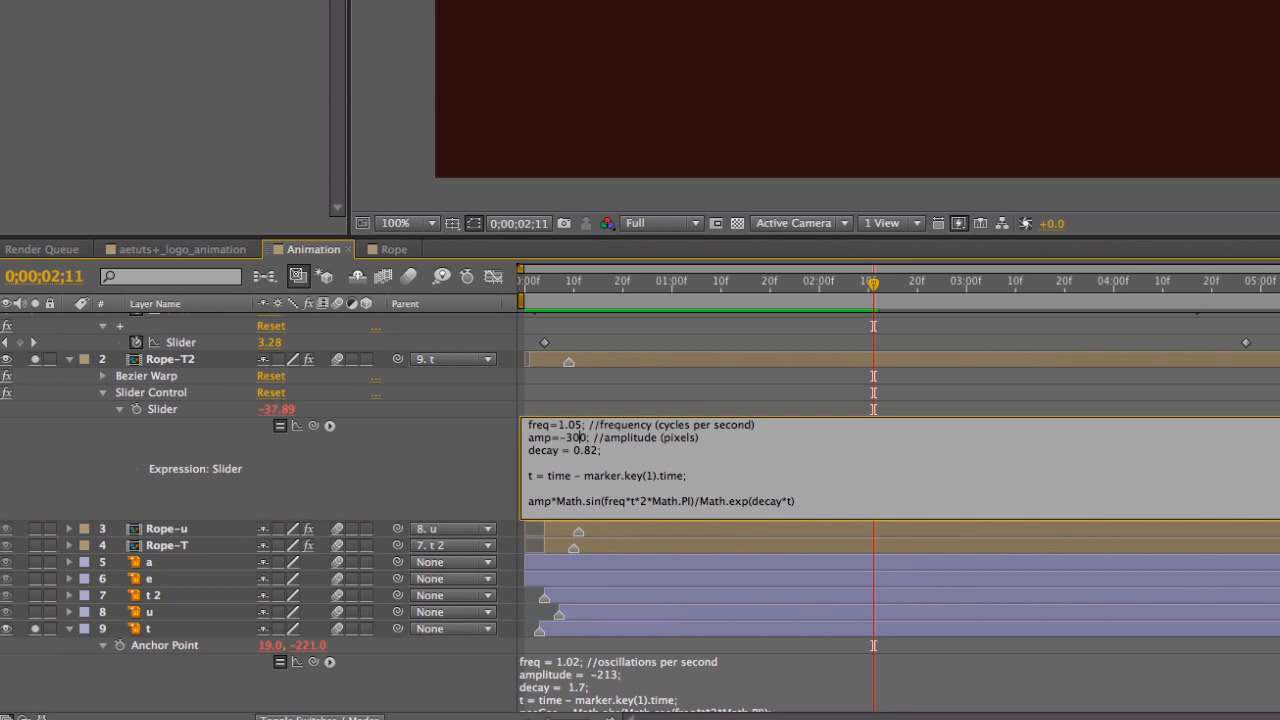
pyautogui.press('BackSpace')
pyautogui.write('2')
pyautogui.press('BackSpace')
pyautogui.write('1')
pyautogui.press('KP_Enter')
pyautogui.press('space')
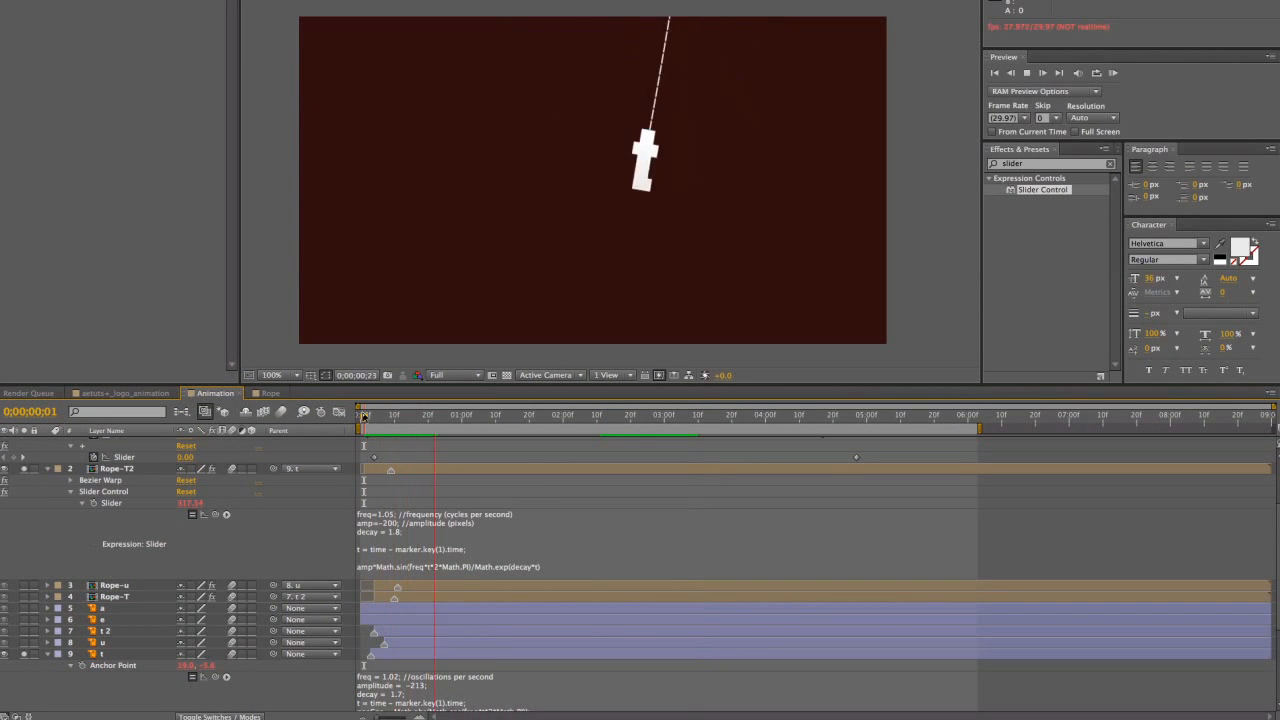
# Try a positive amplitude of 200 in Rope-T2's Slider expression and preview the swing from 0;00;00;09
pyautogui.click(382, 530)
pyautogui.click(384, 523)
pyautogui.press('Delete')
pyautogui.press('KP_Enter')
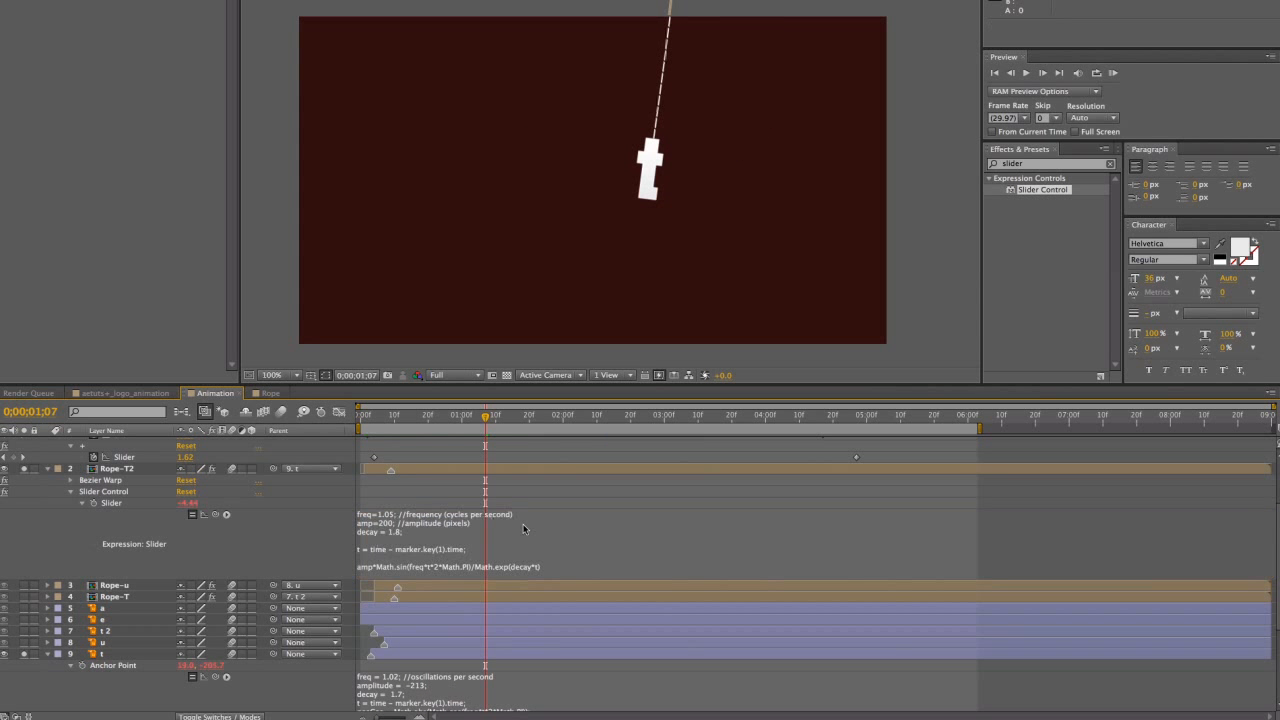
pyautogui.click(392, 420)
pyautogui.press('KP_0')
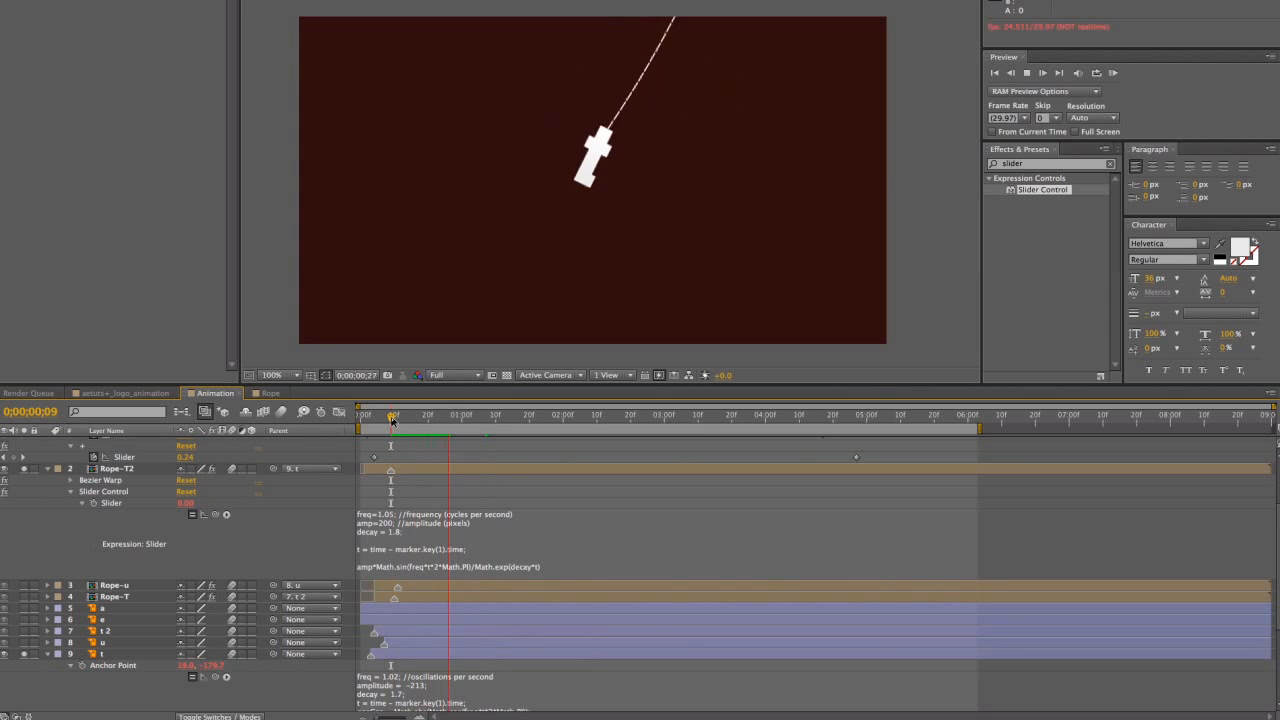
pyautogui.click(392, 420)
pyautogui.press('KP_0')
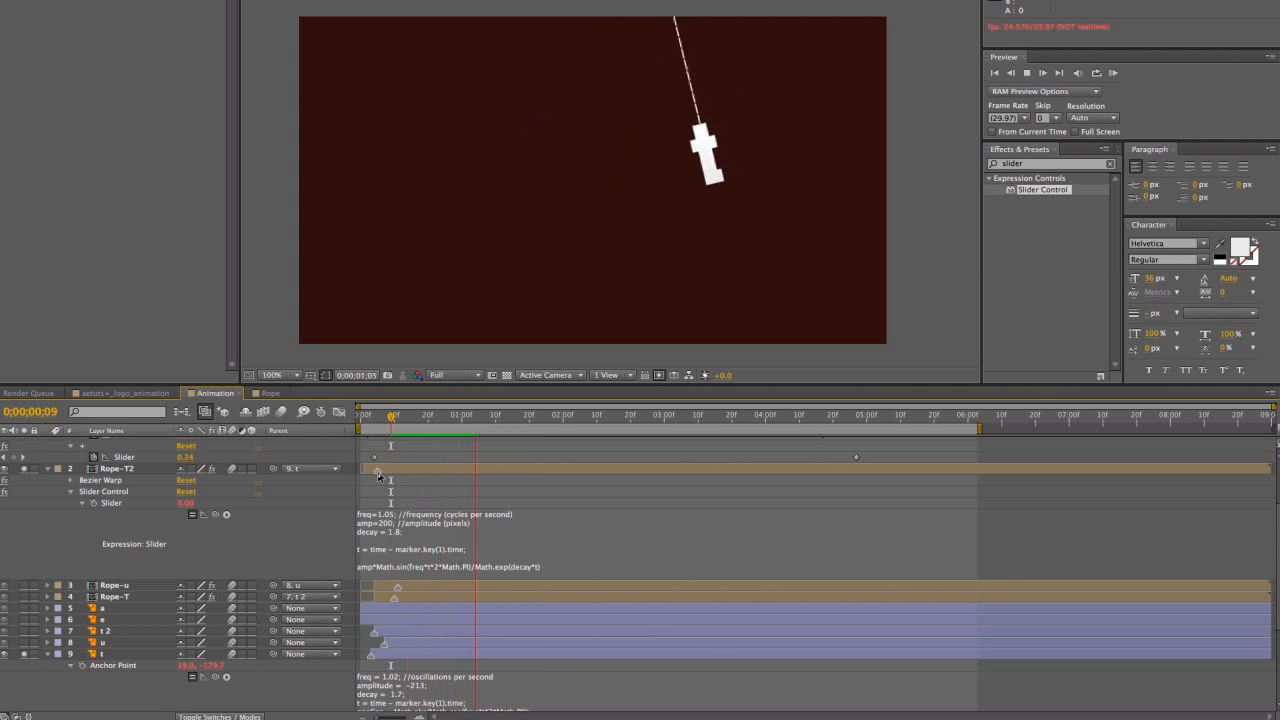
# Undo Rope-T2's marker move, set the Slider expression's amplitude back to -200, and preview the swing
pyautogui.moveTo(377, 470); pyautogui.dragTo(390, 470)
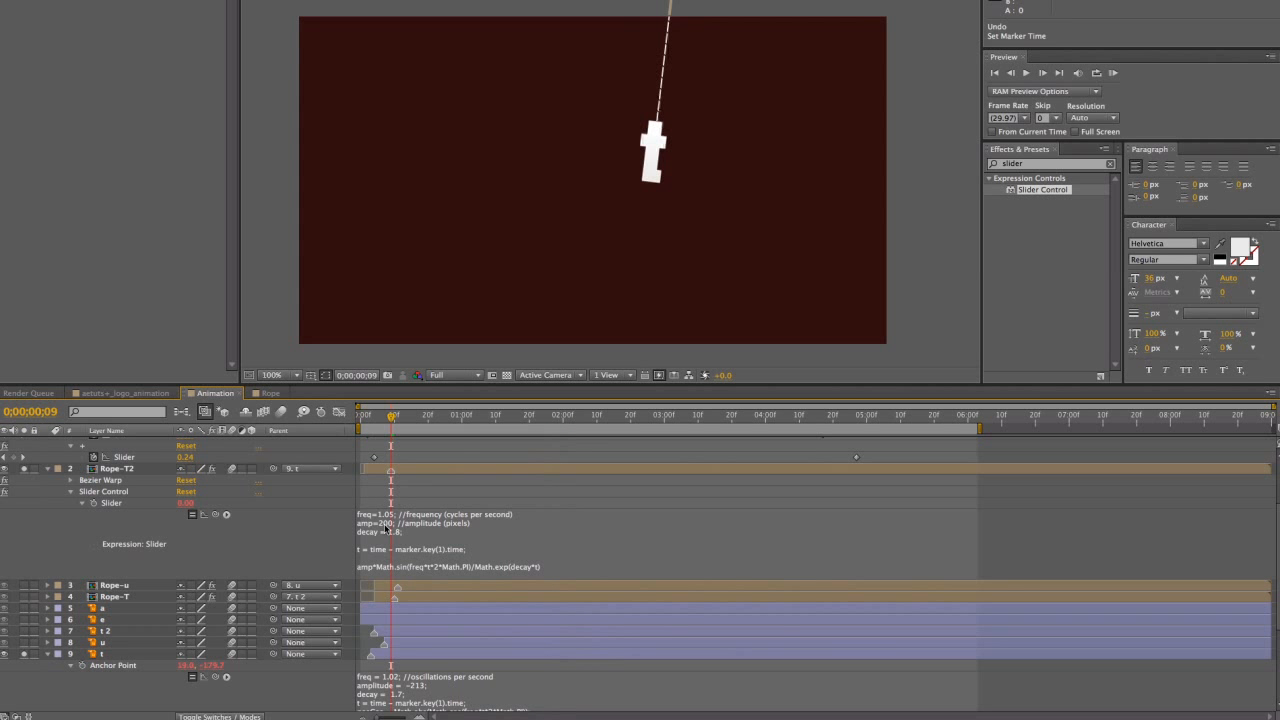
pyautogui.click(386, 530)
pyautogui.press('KP_Enter')
pyautogui.press('KP_0')
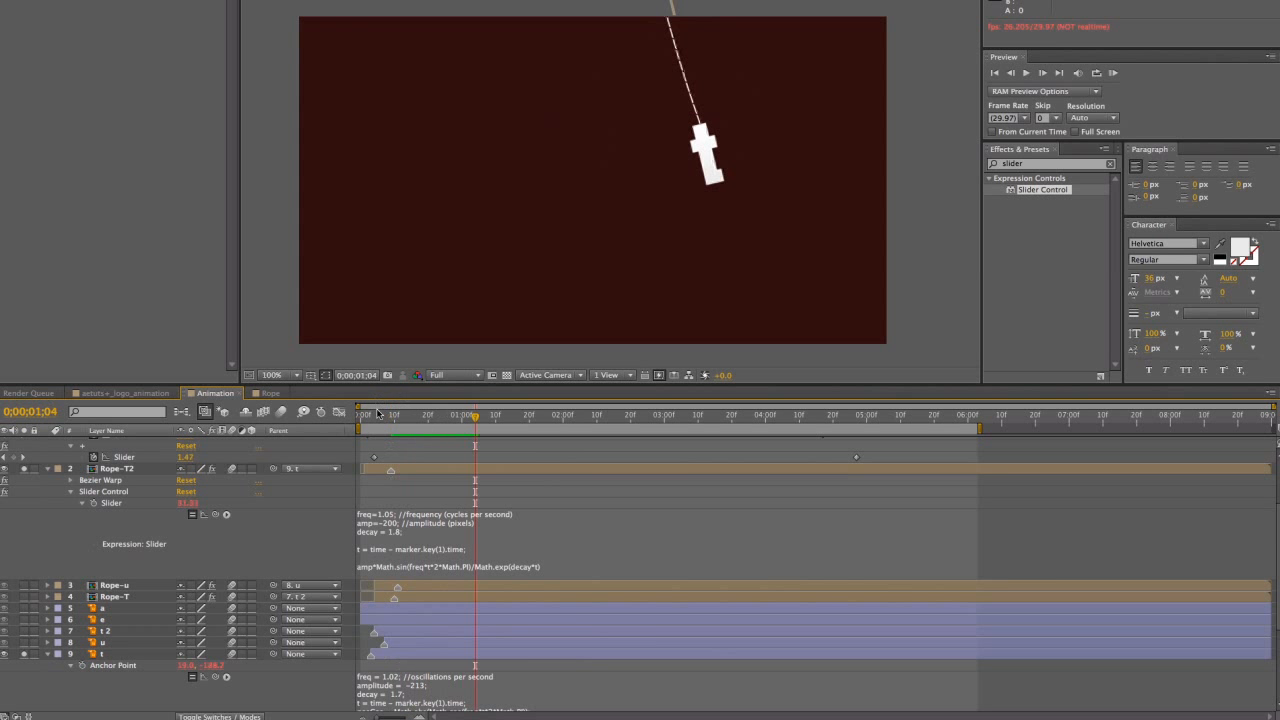
# Preview the soloed t from the opening frames and move Rope-T2's marker slightly earlier
pyautogui.click(376, 415)
pyautogui.press('KP_0')
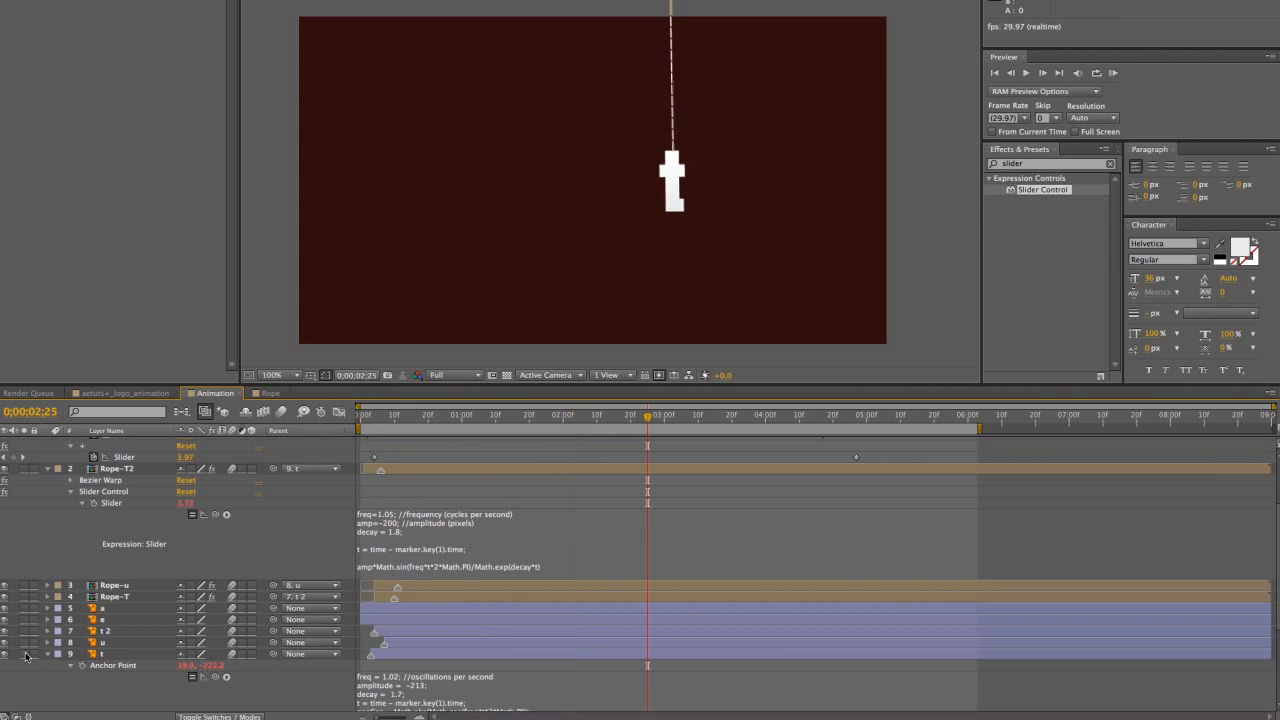
# Turn off solo for the second t and Rope-T2, and preview the whole logo animation from 0;00;00;00
pyautogui.moveTo(24, 654); pyautogui.dragTo(24, 469)
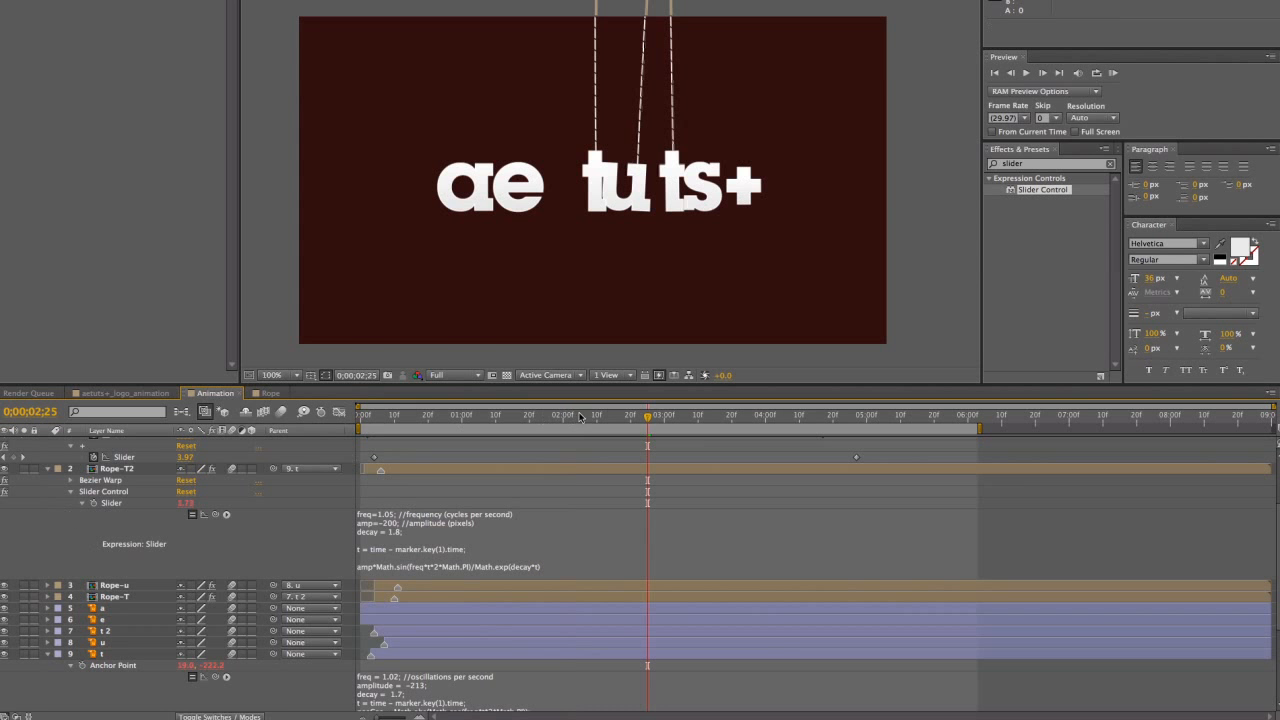
pyautogui.moveTo(558, 414); pyautogui.dragTo(342, 421)
pyautogui.press('KP_0')
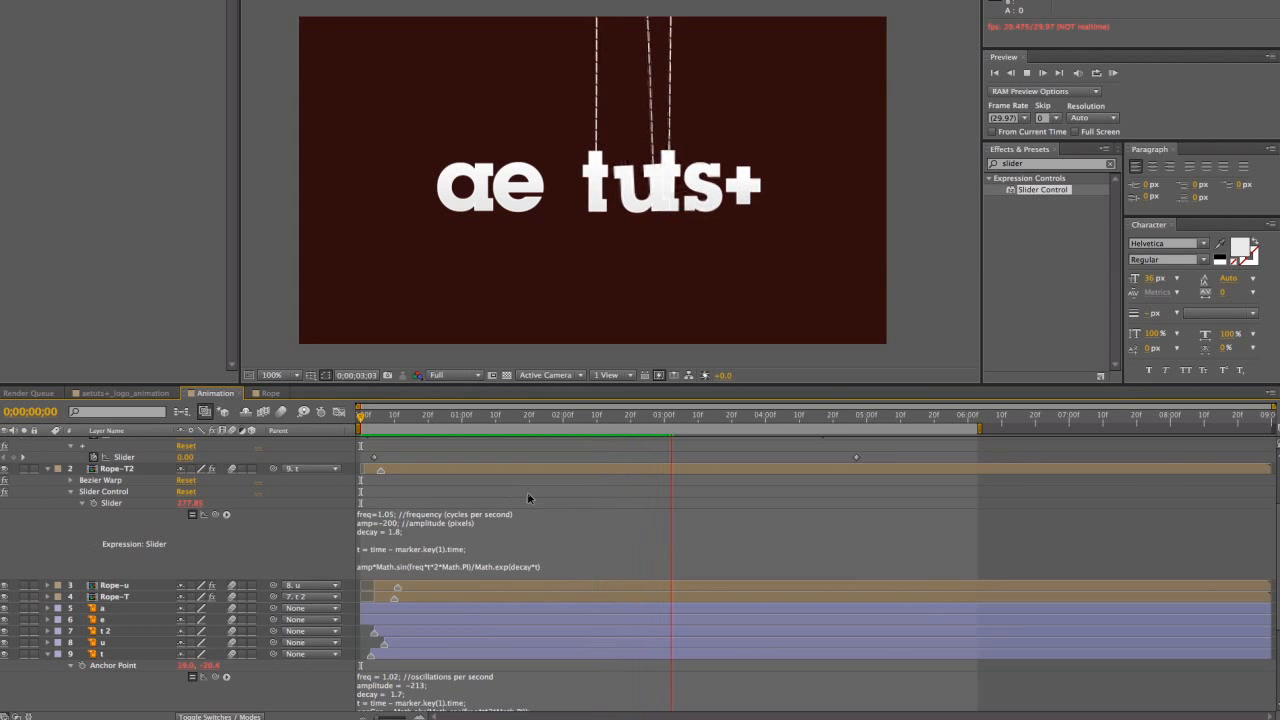
# Stop the preview, duplicate Rope-T, and place the copy directly above Rope-T2 in the layer stack with Rope-T2's properties collapsed
pyautogui.moveTo(708, 418); pyautogui.dragTo(279, 443)
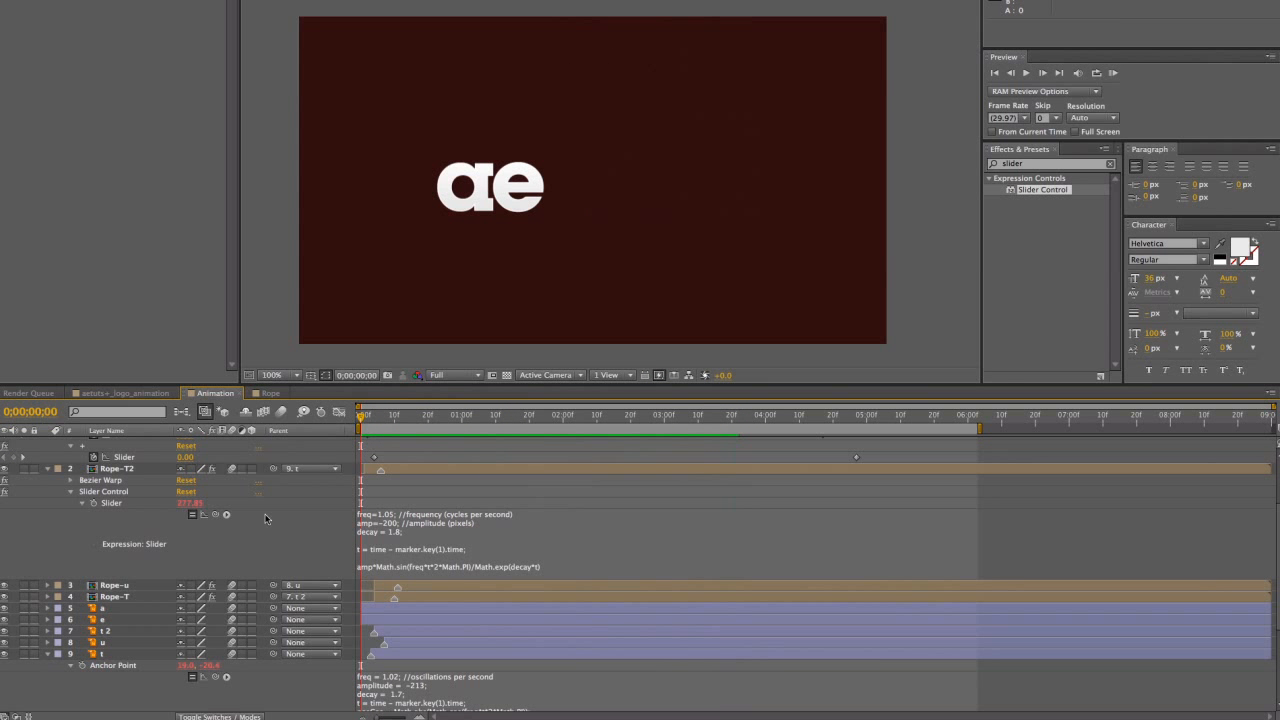
pyautogui.click(125, 594)
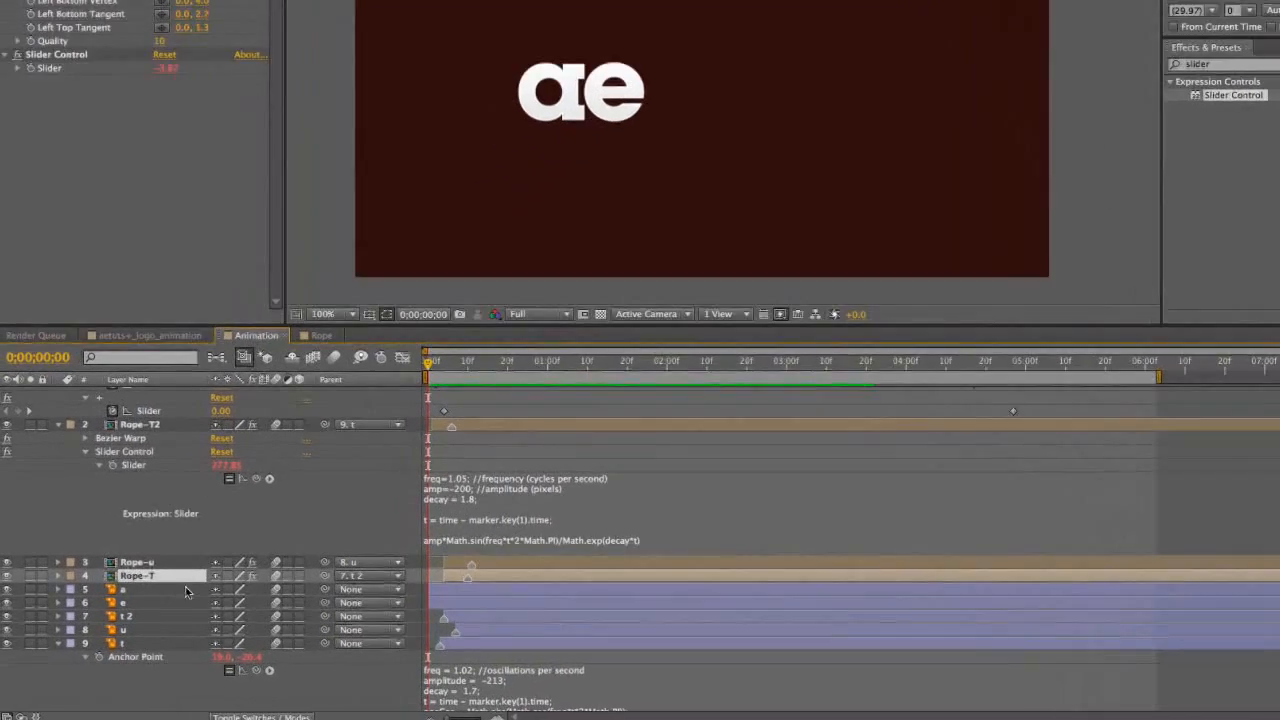
pyautogui.hotkey('ctrl', 'd')
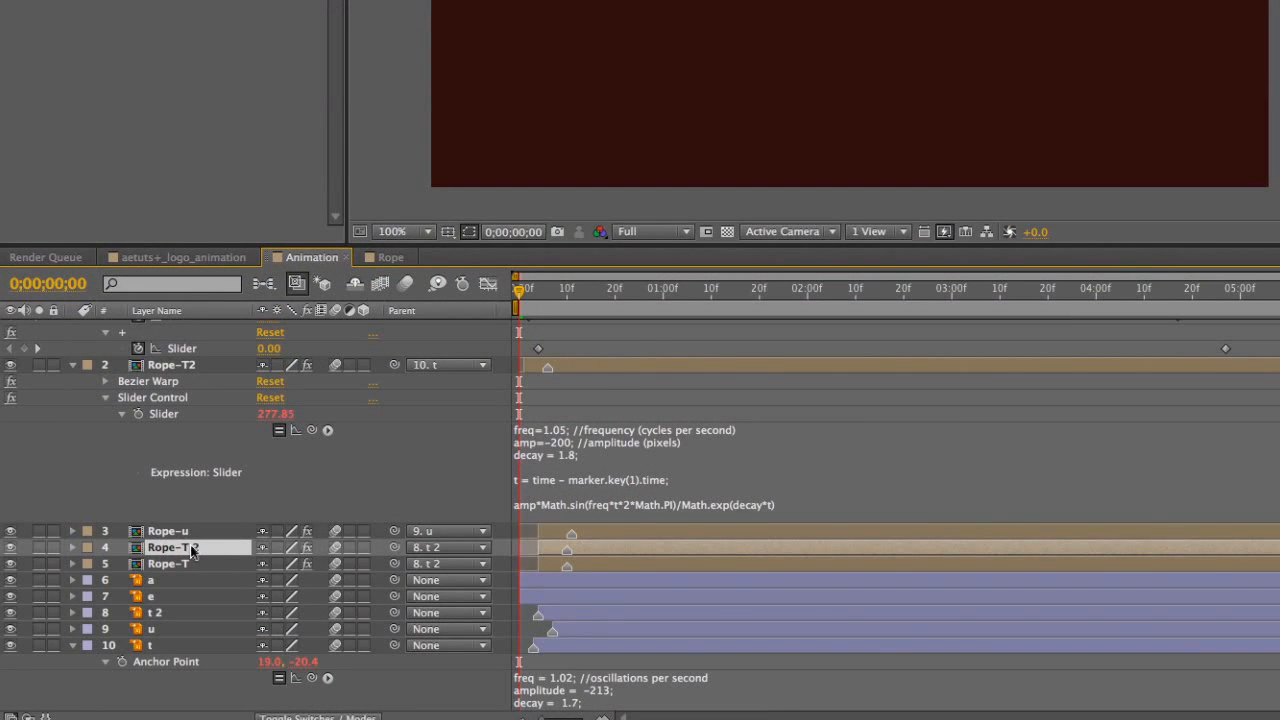
pyautogui.moveTo(190, 549); pyautogui.dragTo(205, 383)
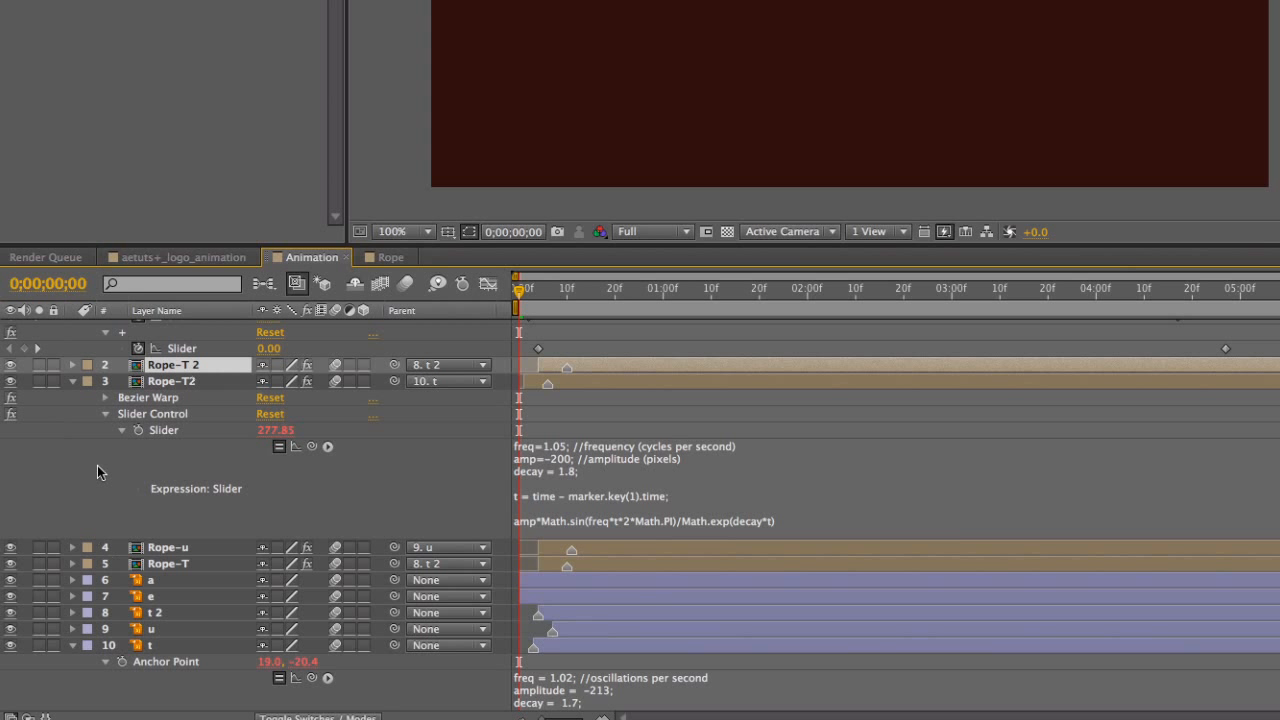
pyautogui.click(127, 380)
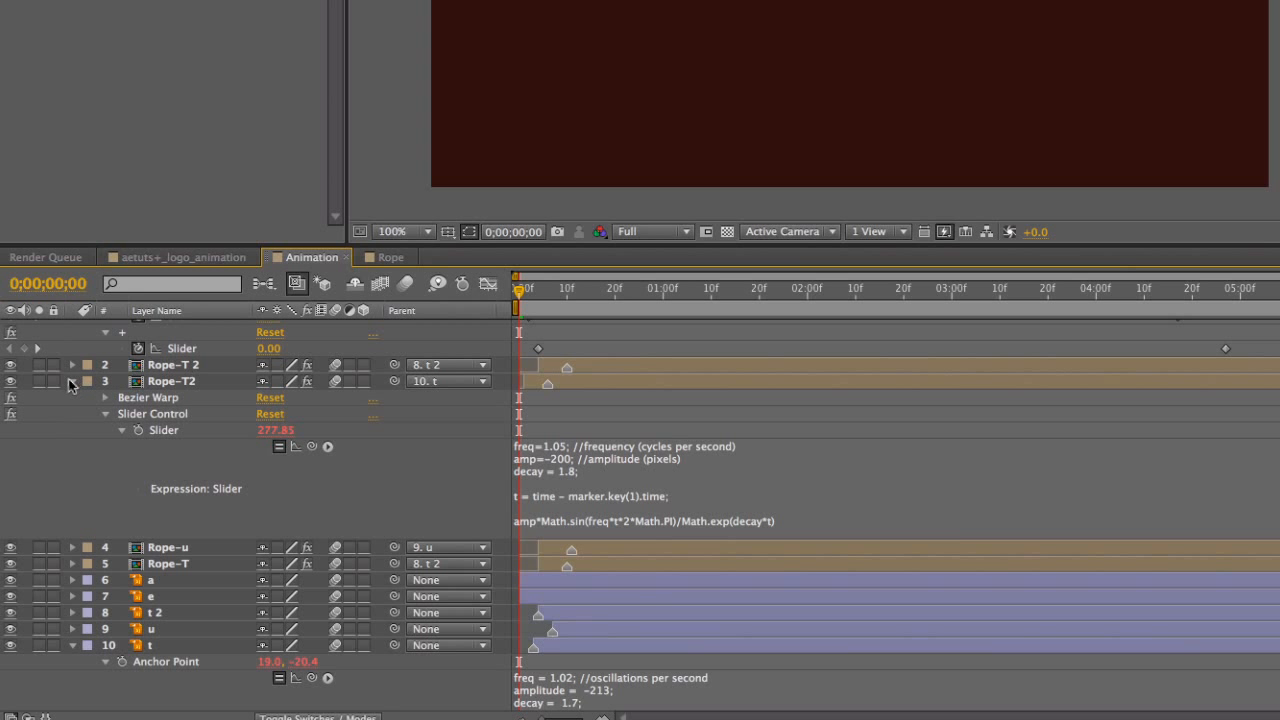
pyautogui.click(72, 381)
# Rename the new Rope-T copy as Rope-S
pyautogui.click(369, 370)
pyautogui.press('Return')
pyautogui.press('Right')
pyautogui.press('BackSpace')
pyautogui.press('BackSpace')
pyautogui.press('Return')
# At 0;00;05;14, where the letters are at rest, parent Rope-S to the s layer
pyautogui.moveTo(541, 292); pyautogui.dragTo(722, 305)
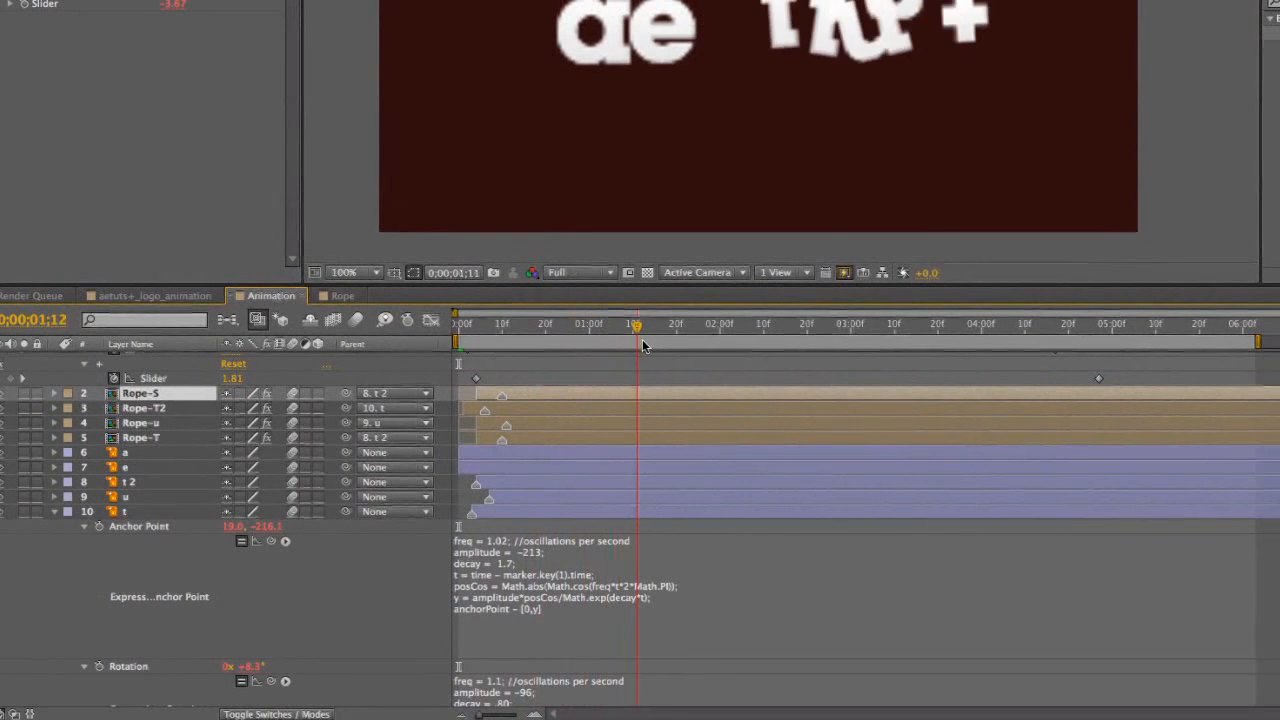
pyautogui.moveTo(643, 345); pyautogui.dragTo(1175, 400)
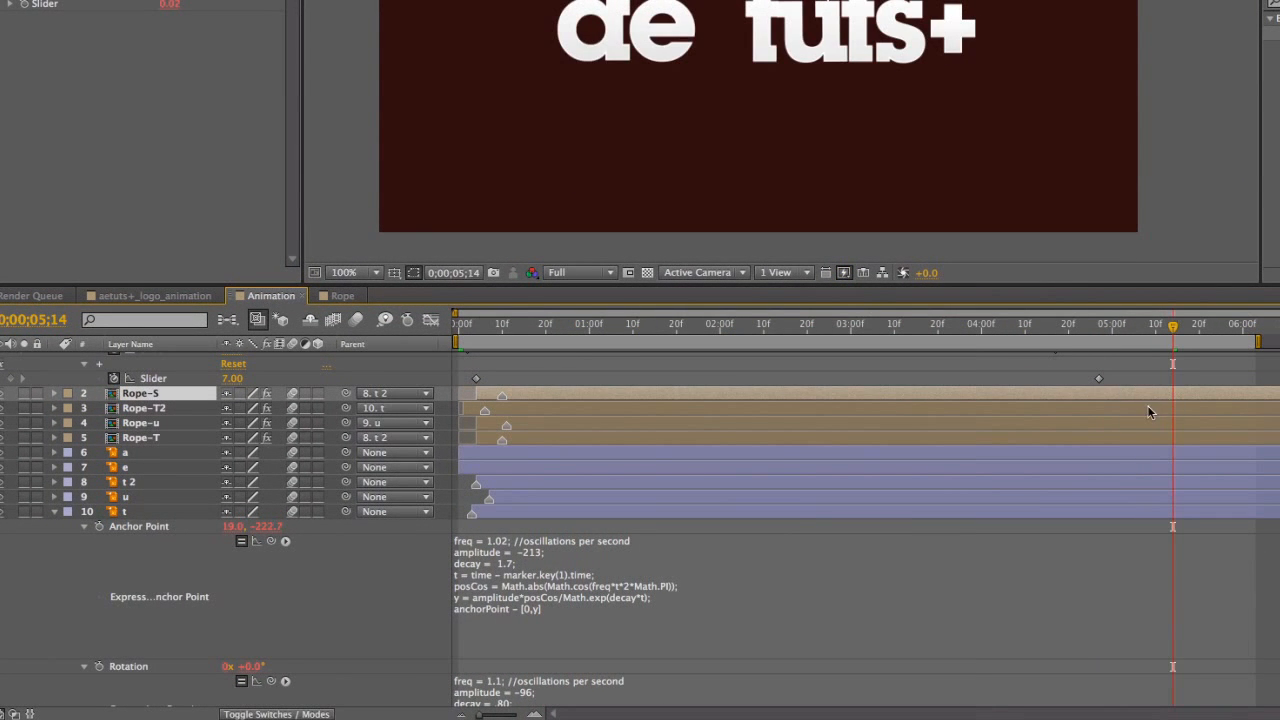
pyautogui.click(392, 394)
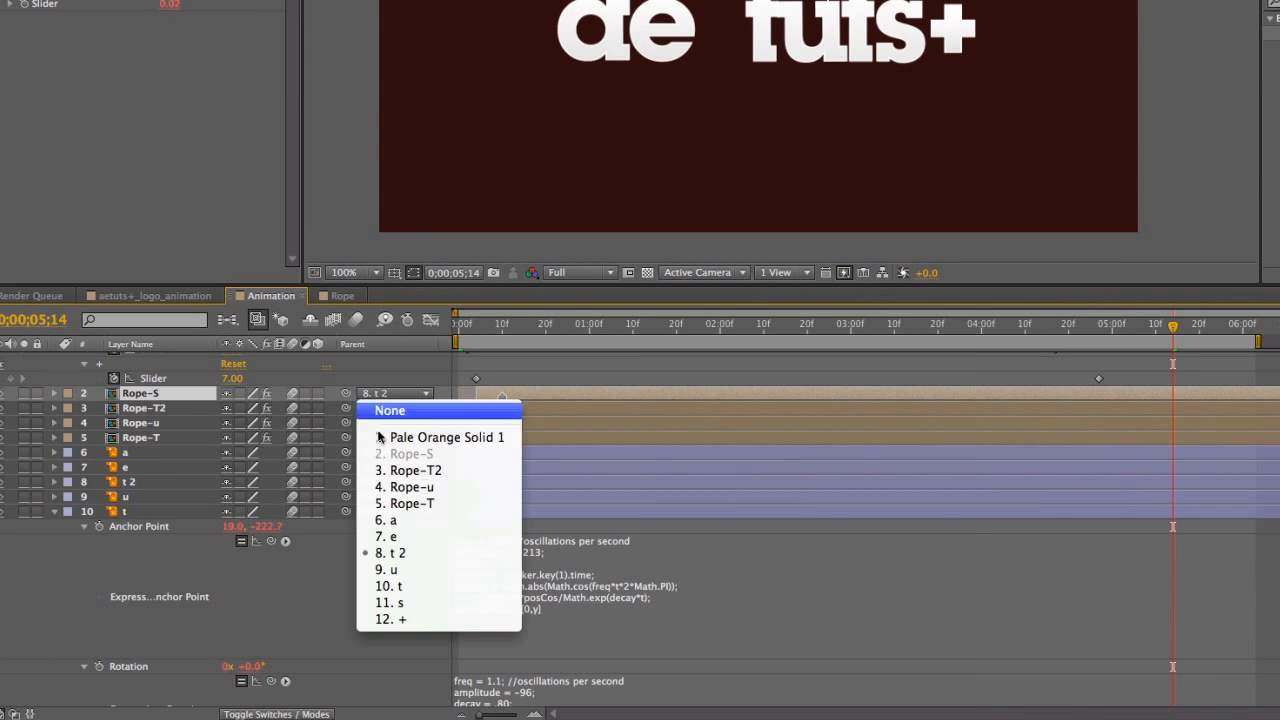
pyautogui.click(409, 605)
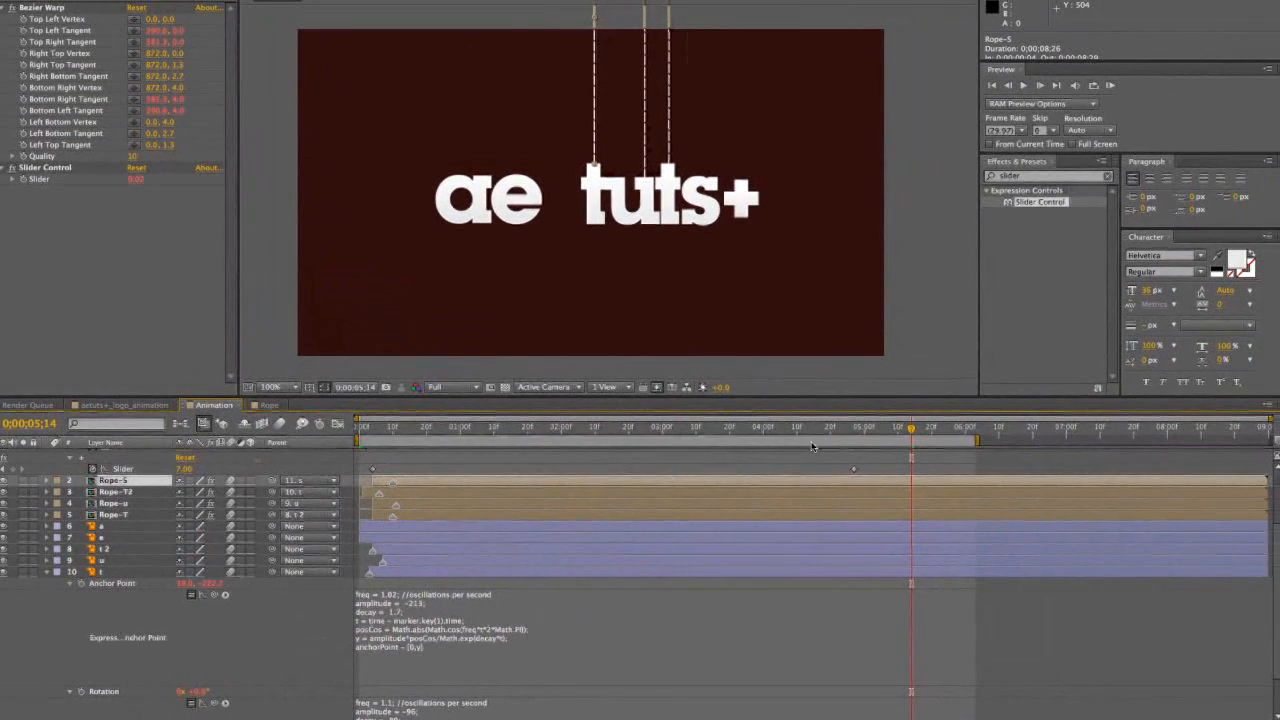
# Move Rope-S across so it hangs above the letter s, then nudge it 2 px to the left
pyautogui.moveTo(600, 108); pyautogui.dragTo(716, 136)
pyautogui.click(699, 215)
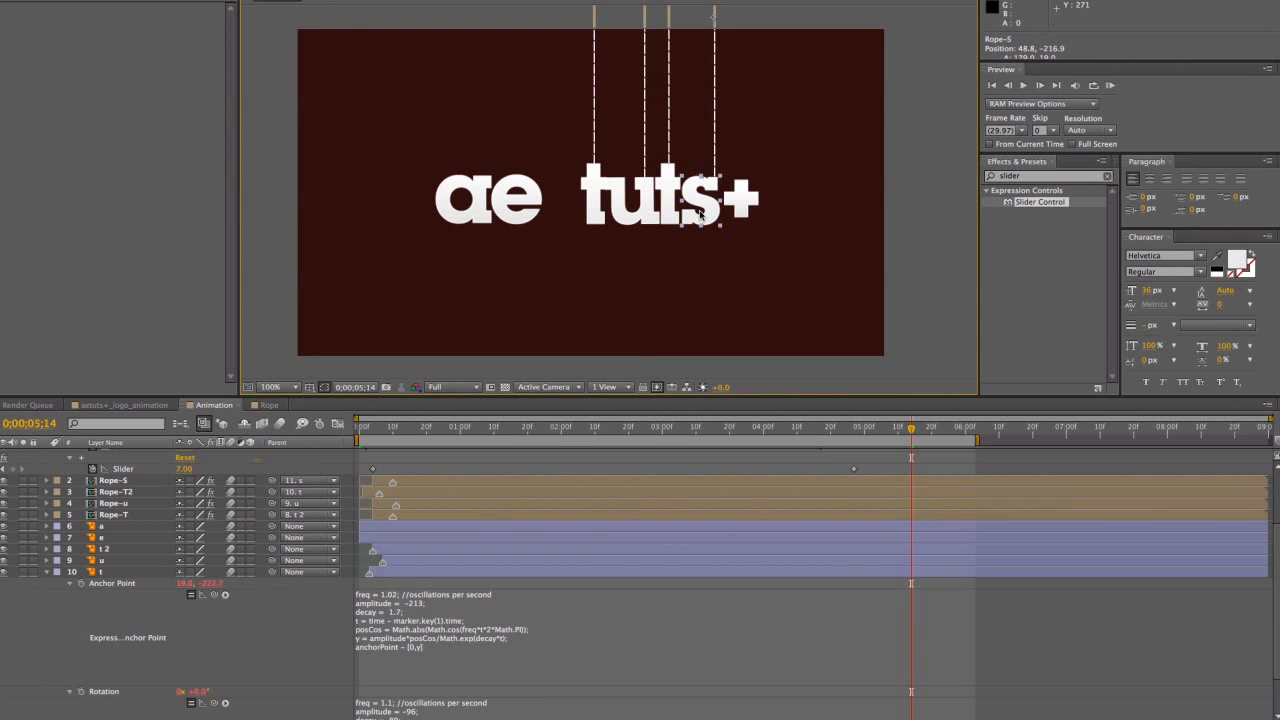
pyautogui.click(716, 33)
pyautogui.press('Left')
pyautogui.press('Left')
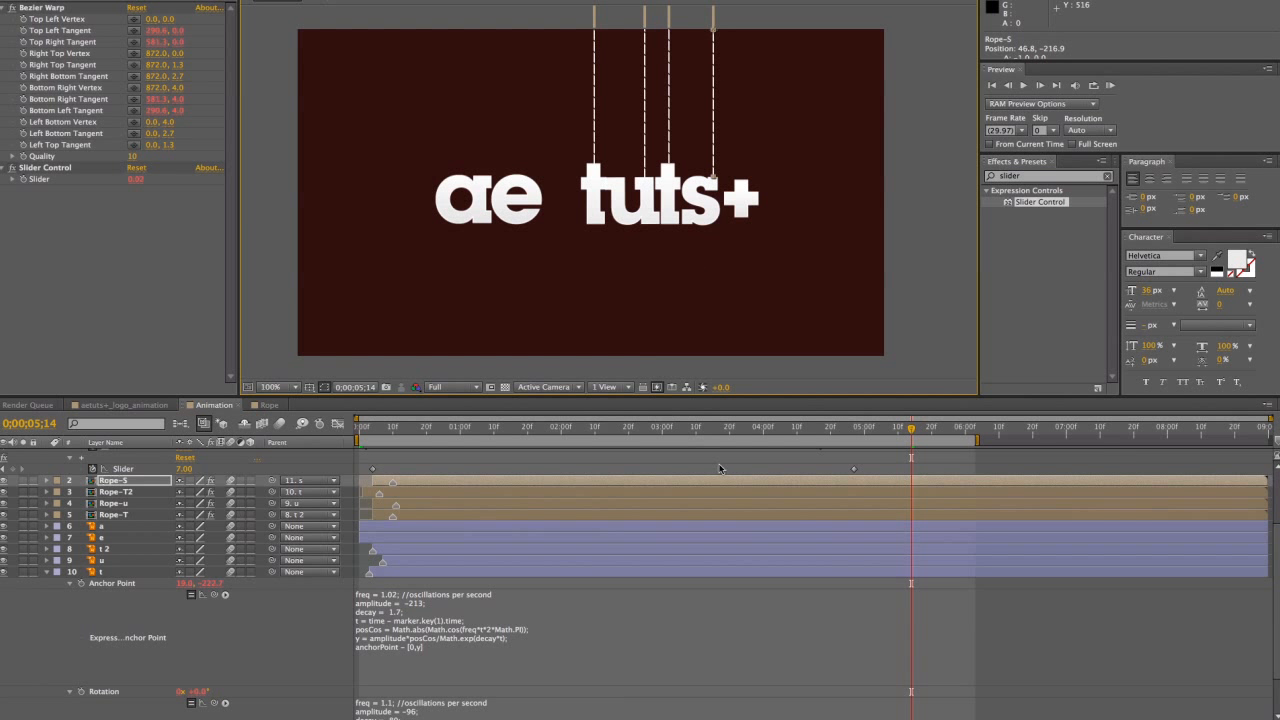
pyautogui.click(797, 661)
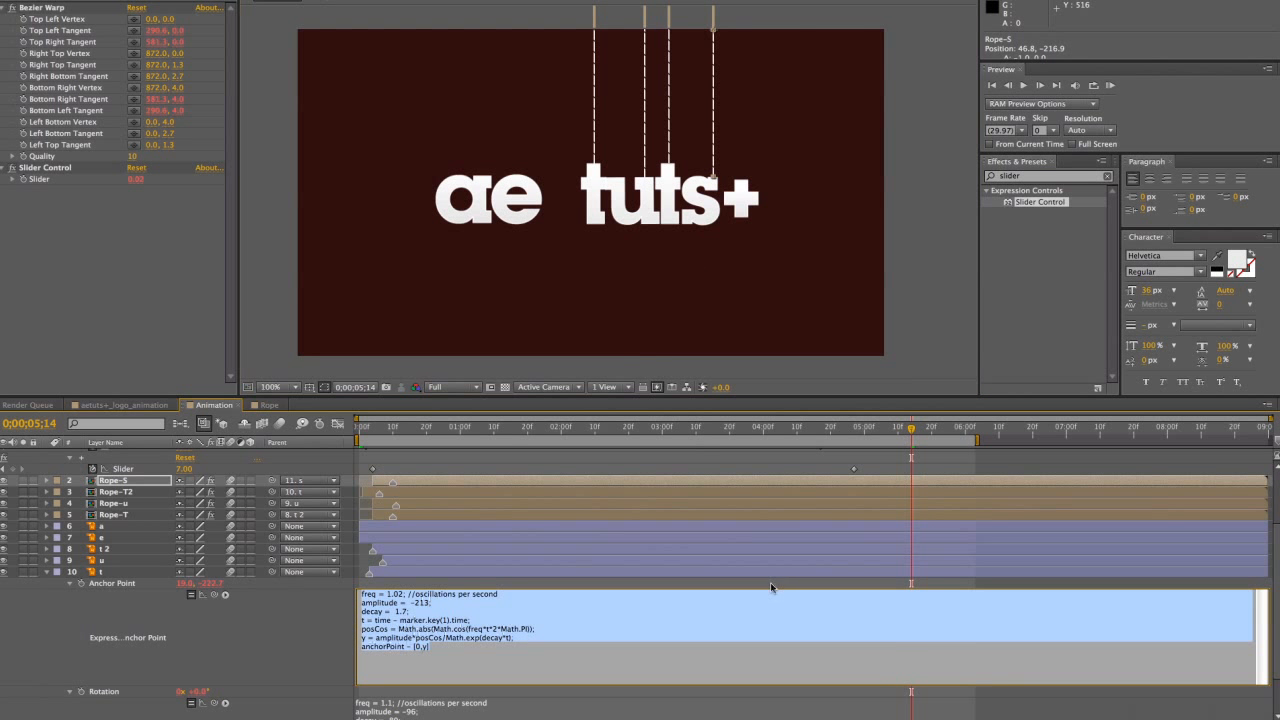
pyautogui.click(758, 575)
# Reveal Rope-S's expressions and set the amplitude in its Slider expression to -500
pyautogui.click(500, 483)
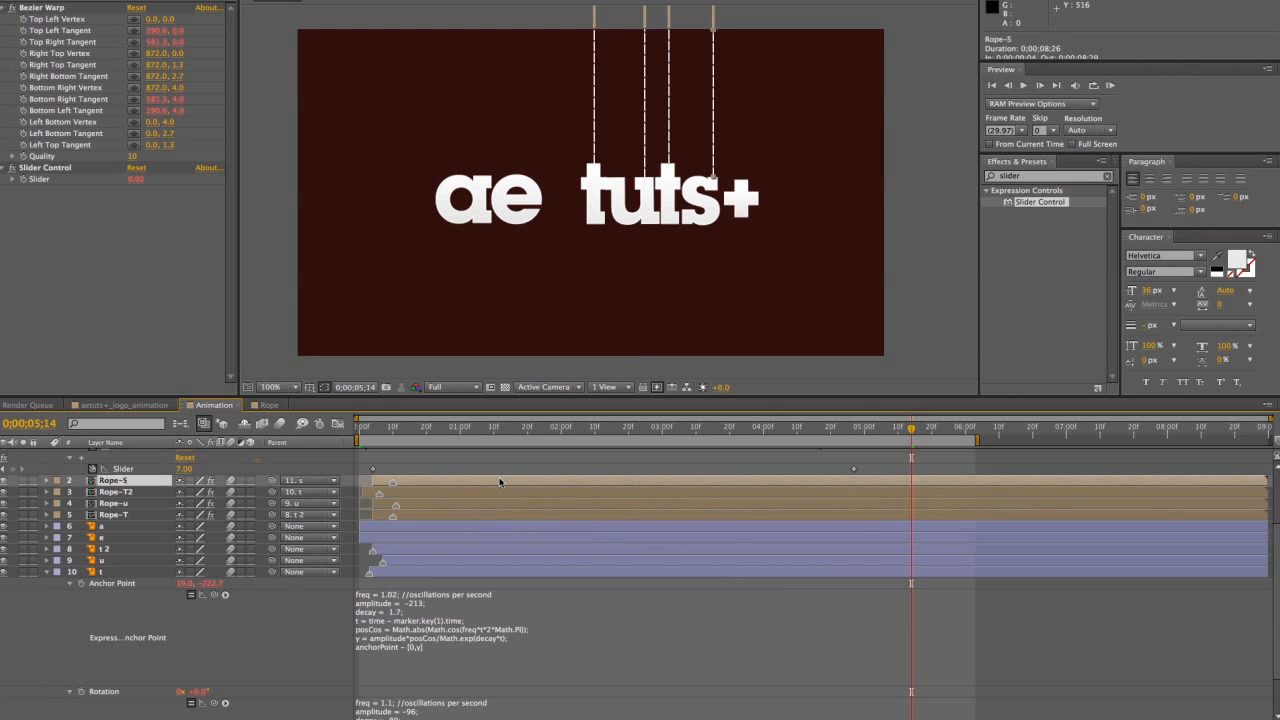
pyautogui.press('e')
pyautogui.press('e')
pyautogui.click(411, 617)
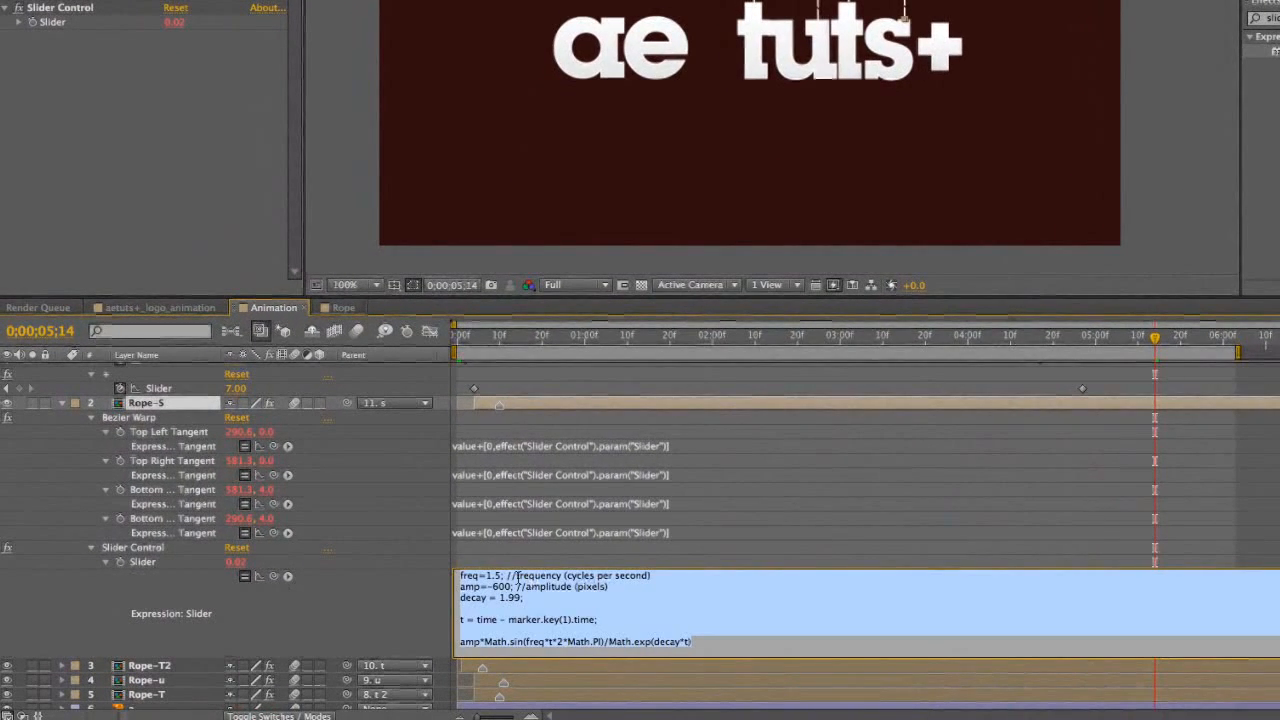
pyautogui.click(520, 606)
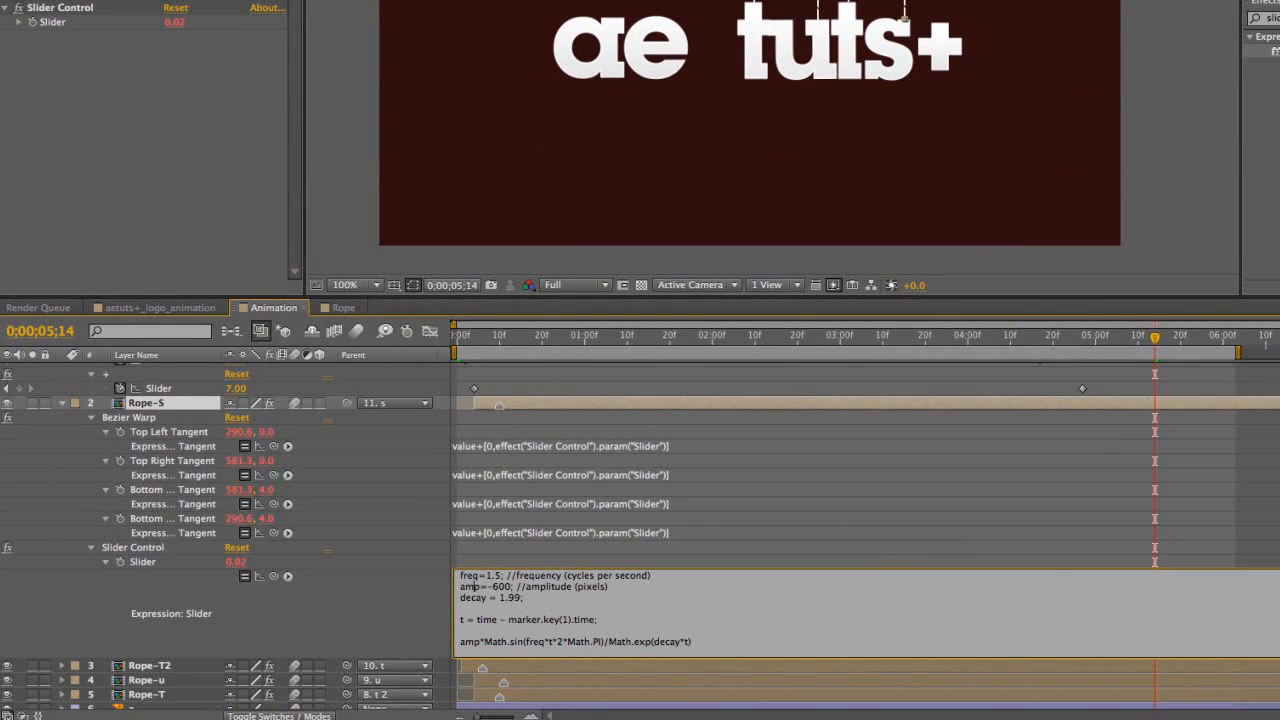
pyautogui.click(492, 586)
pyautogui.press('Delete')
pyautogui.write('5')
# Set the frequency to 1.8 and the decay to 1.39 in Rope-S's Slider expression, and preview the animation from the start
pyautogui.click(494, 576)
pyautogui.press('Delete')
pyautogui.write('8')
pyautogui.write('3')
pyautogui.press('KP_Enter')
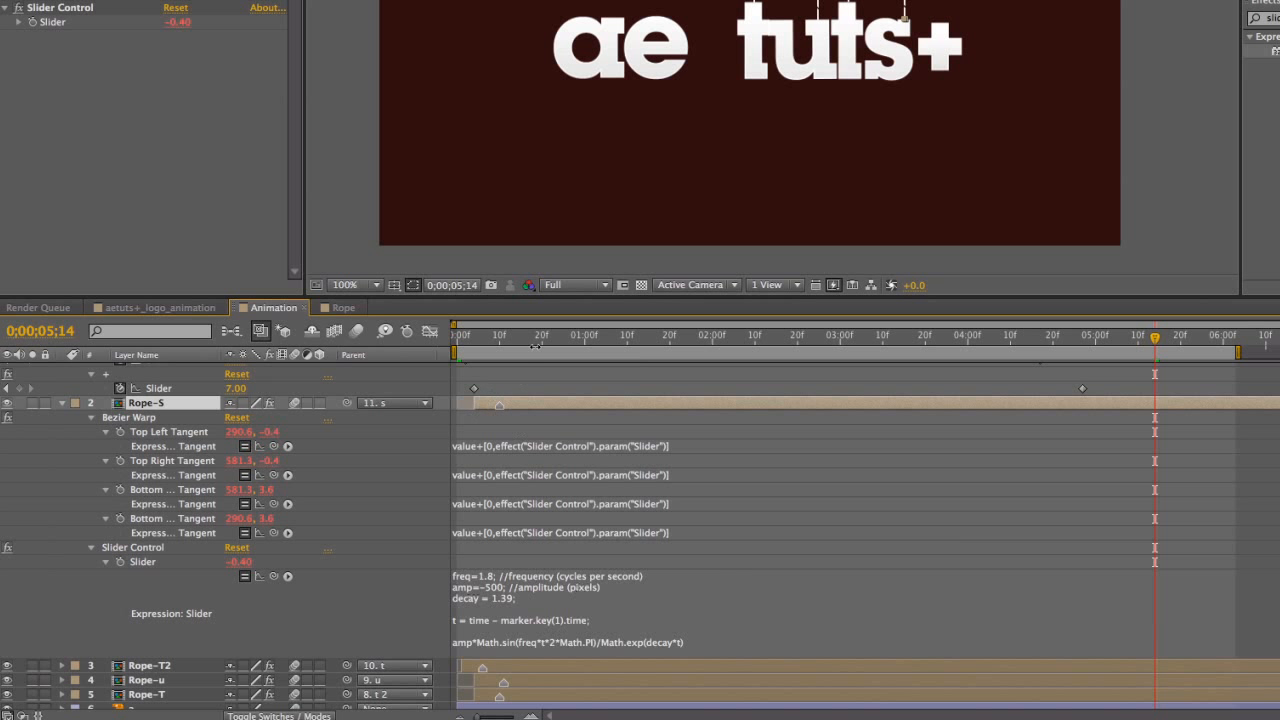
pyautogui.moveTo(537, 343); pyautogui.dragTo(457, 346)
pyautogui.press('space')
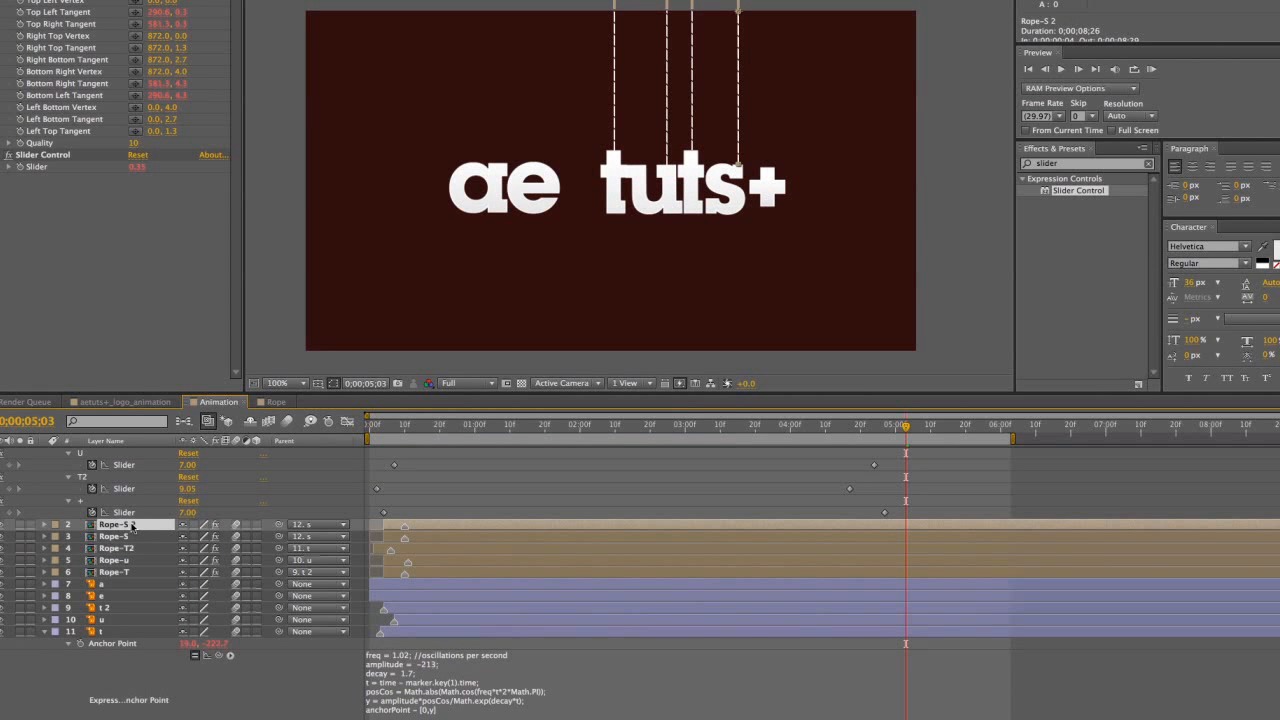
# Rename the duplicate of Rope-S as Rope-+
pyautogui.press('Return')
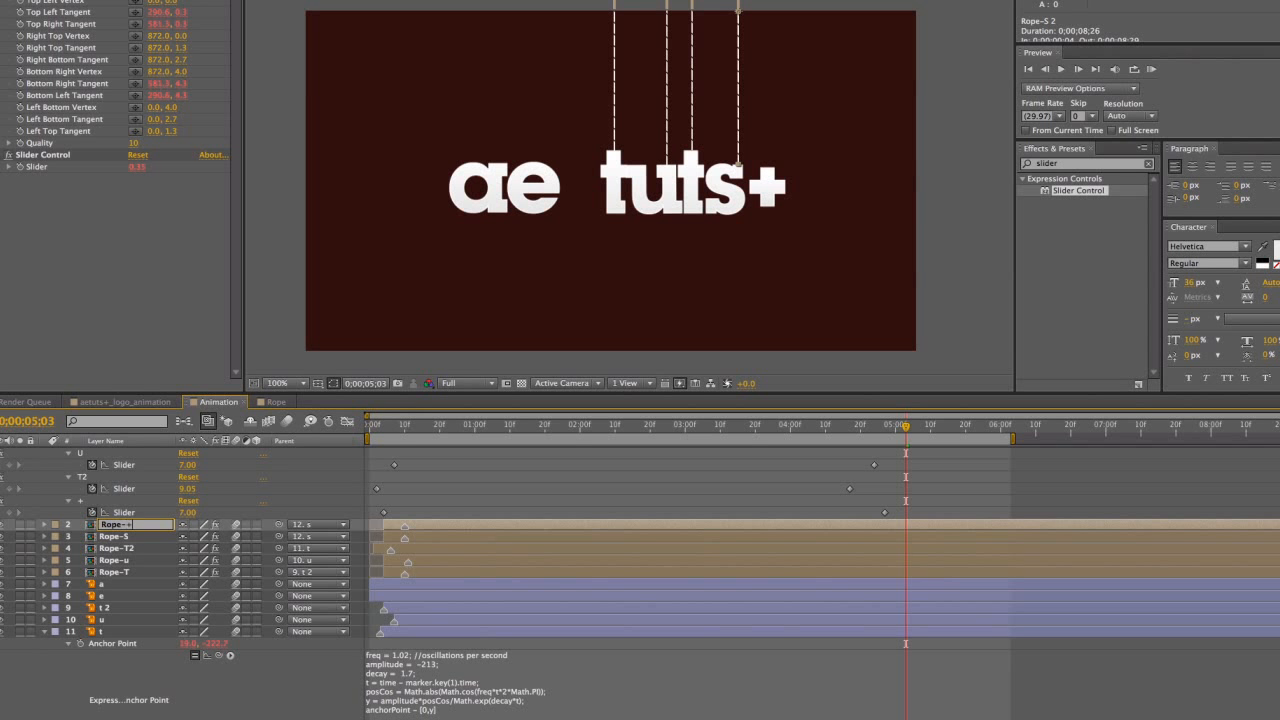
pyautogui.write('+')
pyautogui.press('Return')
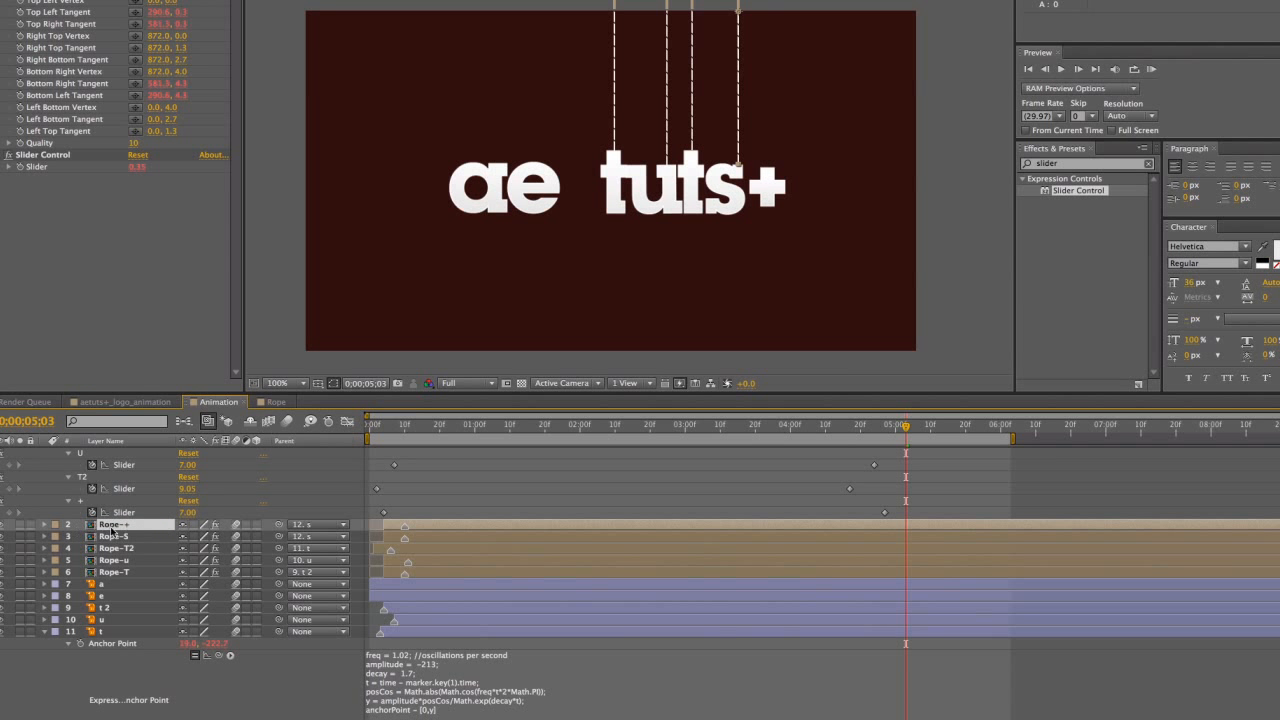
# At 0;00;05;25, parent Rope-+ to the + layer and move the rope across to hang above the plus sign
pyautogui.moveTo(912, 425); pyautogui.dragTo(983, 430)
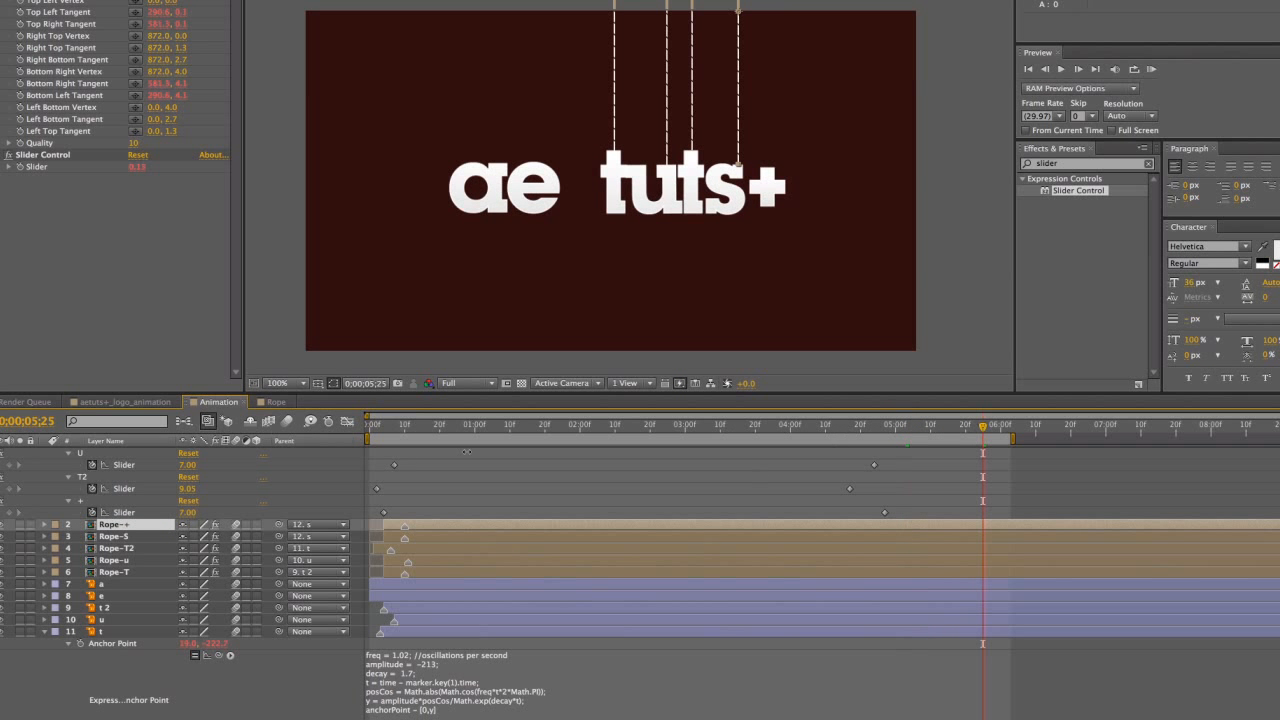
pyautogui.click(319, 528)
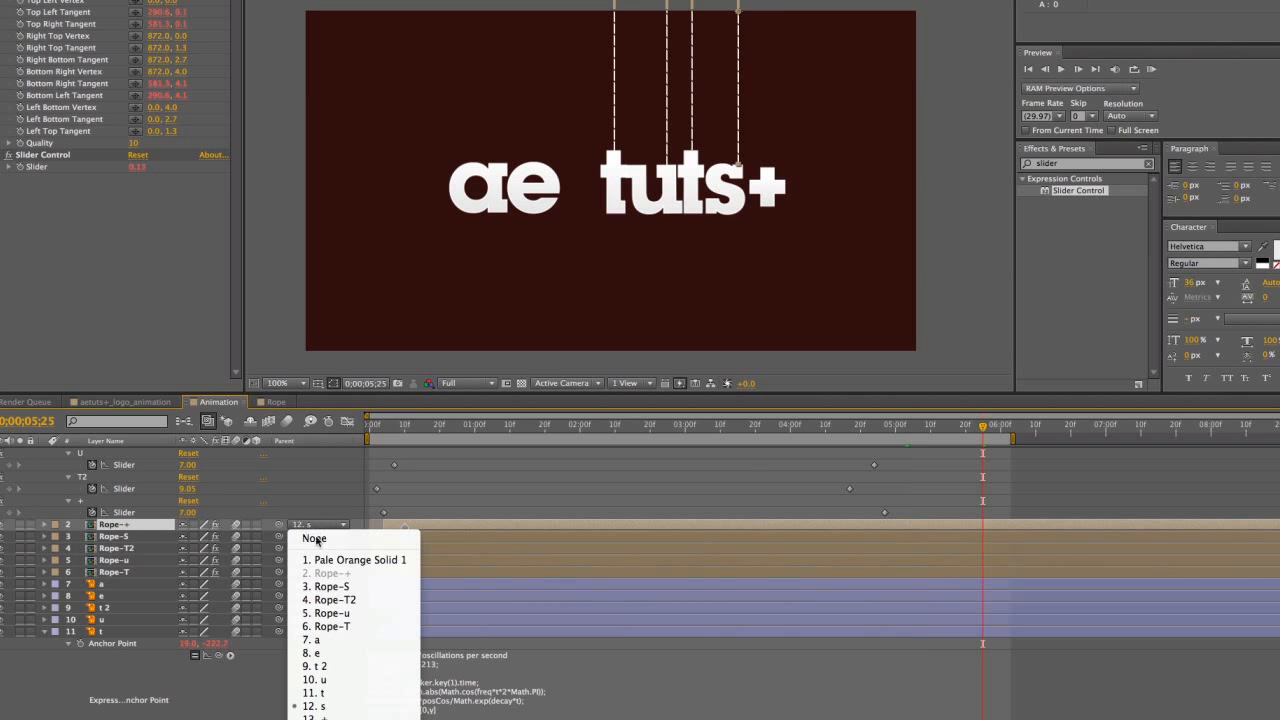
pyautogui.click(320, 713)
pyautogui.moveTo(740, 101); pyautogui.dragTo(768, 104)
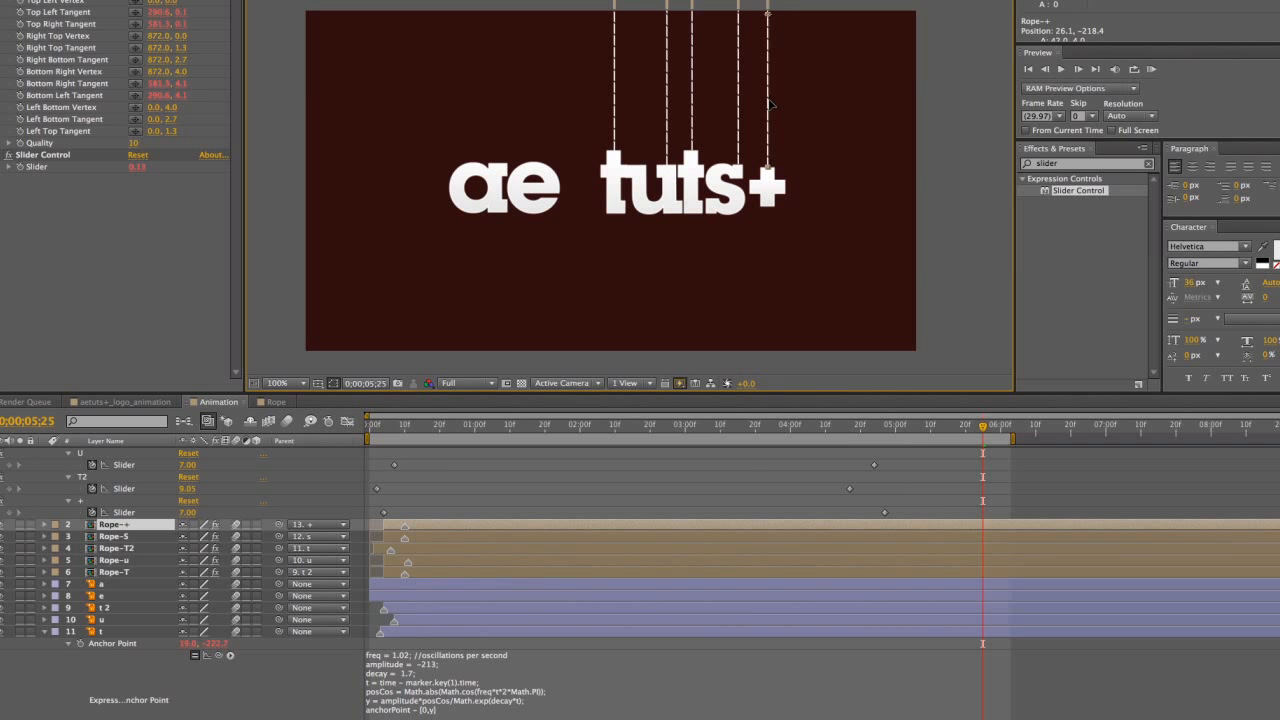
pyautogui.click(770, 500)
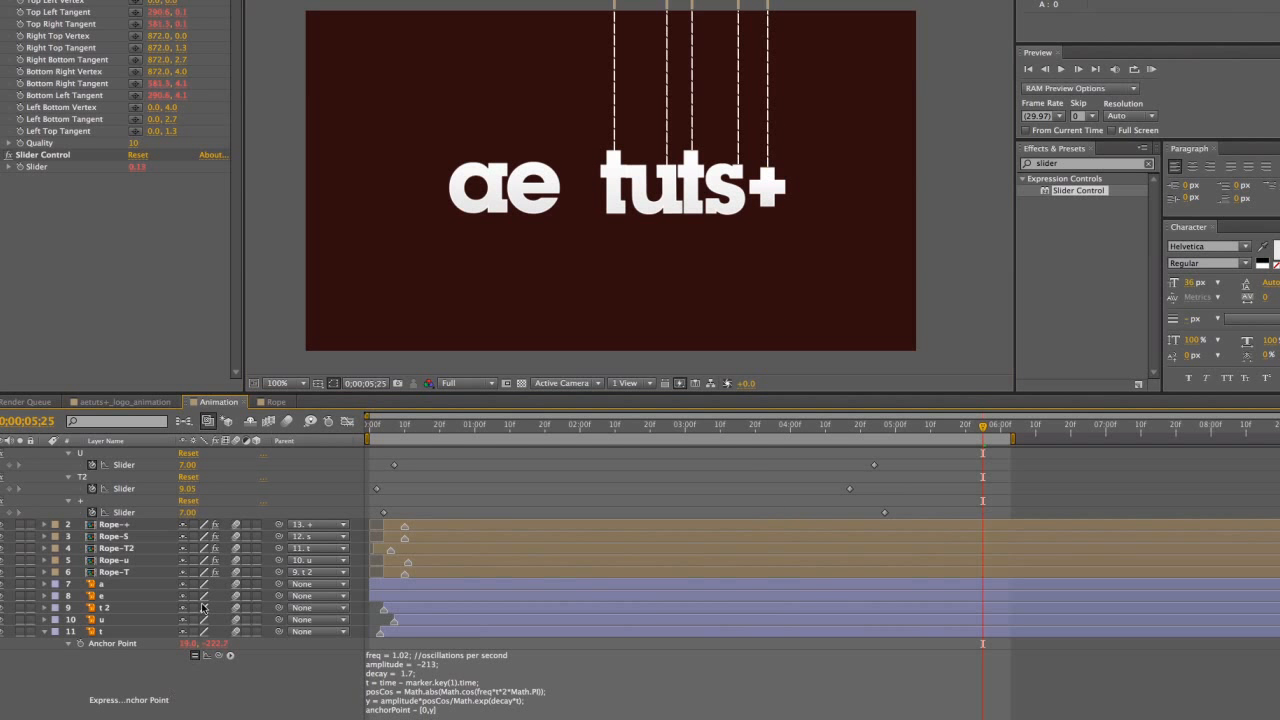
# Reveal the + layer's Anchor Point expression and examine its frequency, amplitude and decay
pyautogui.click(113, 526)
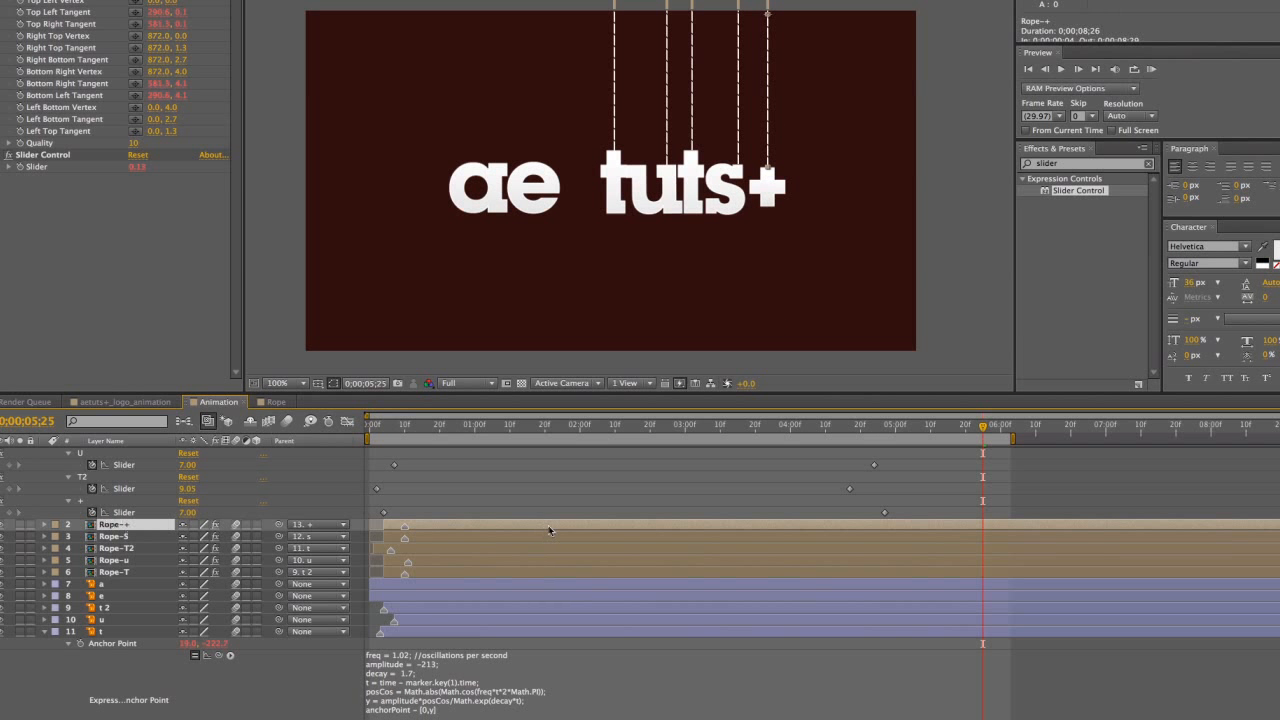
pyautogui.scroll(-3, 325, 522)
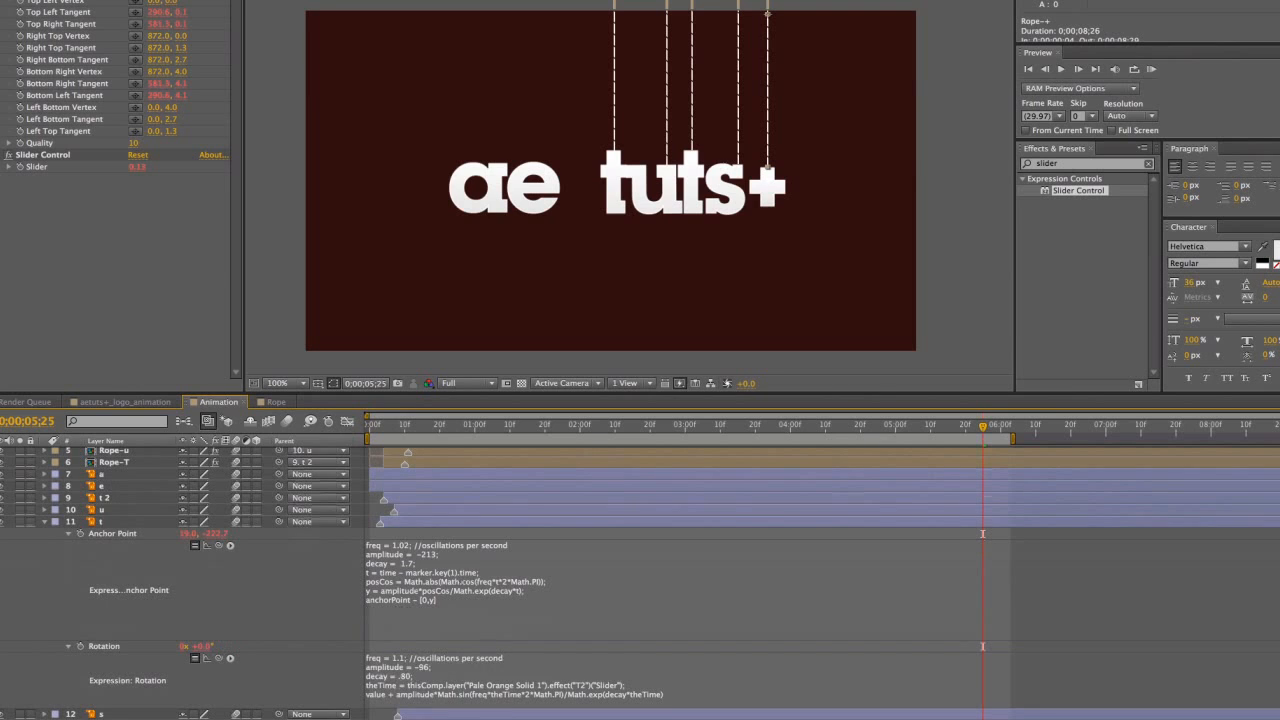
pyautogui.click(146, 713)
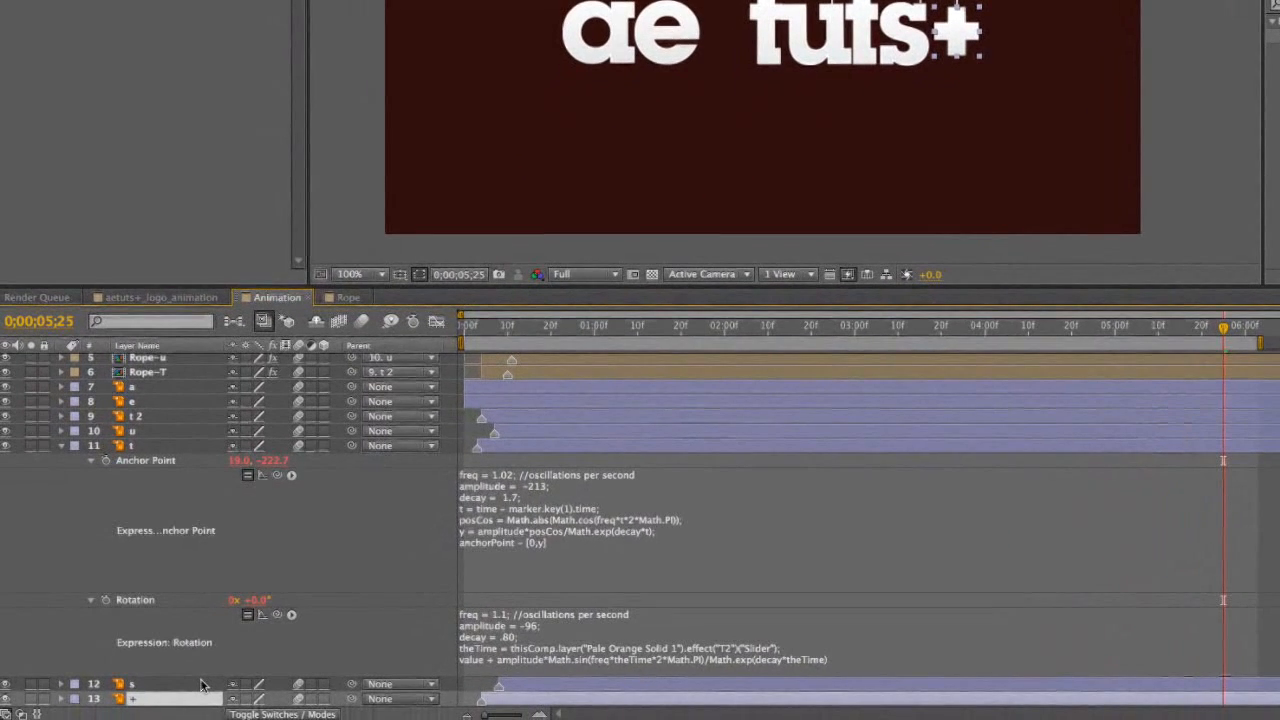
pyautogui.press('p')
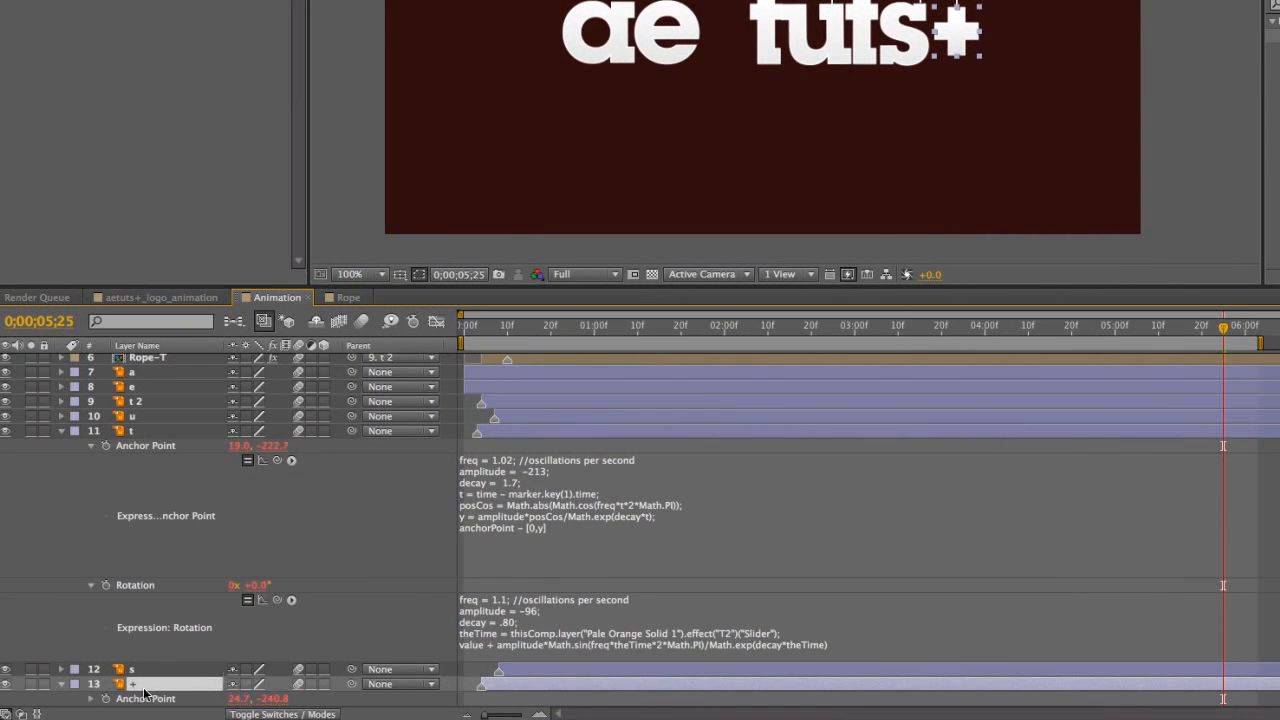
pyautogui.press('e')
pyautogui.press('e')
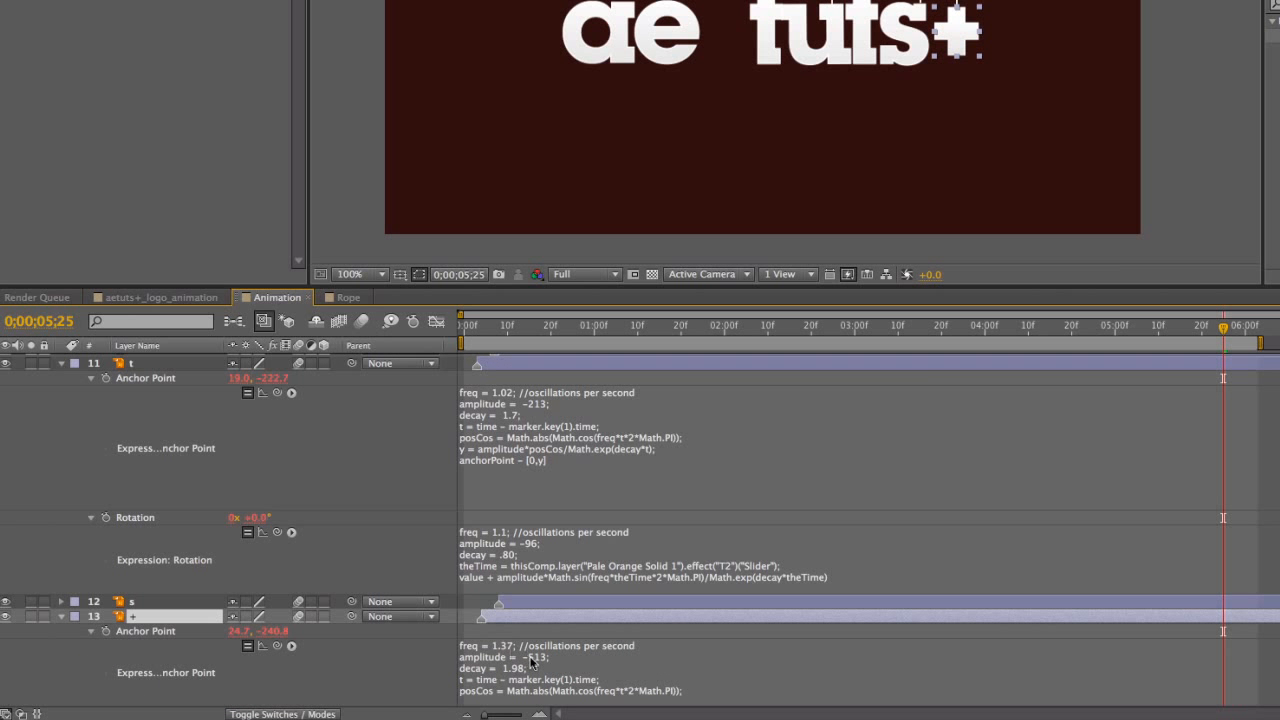
# Reveal Rope-+'s Slider expression and set its frequency to 1.37 to match the + layer
pyautogui.scroll(5, 420, 590)
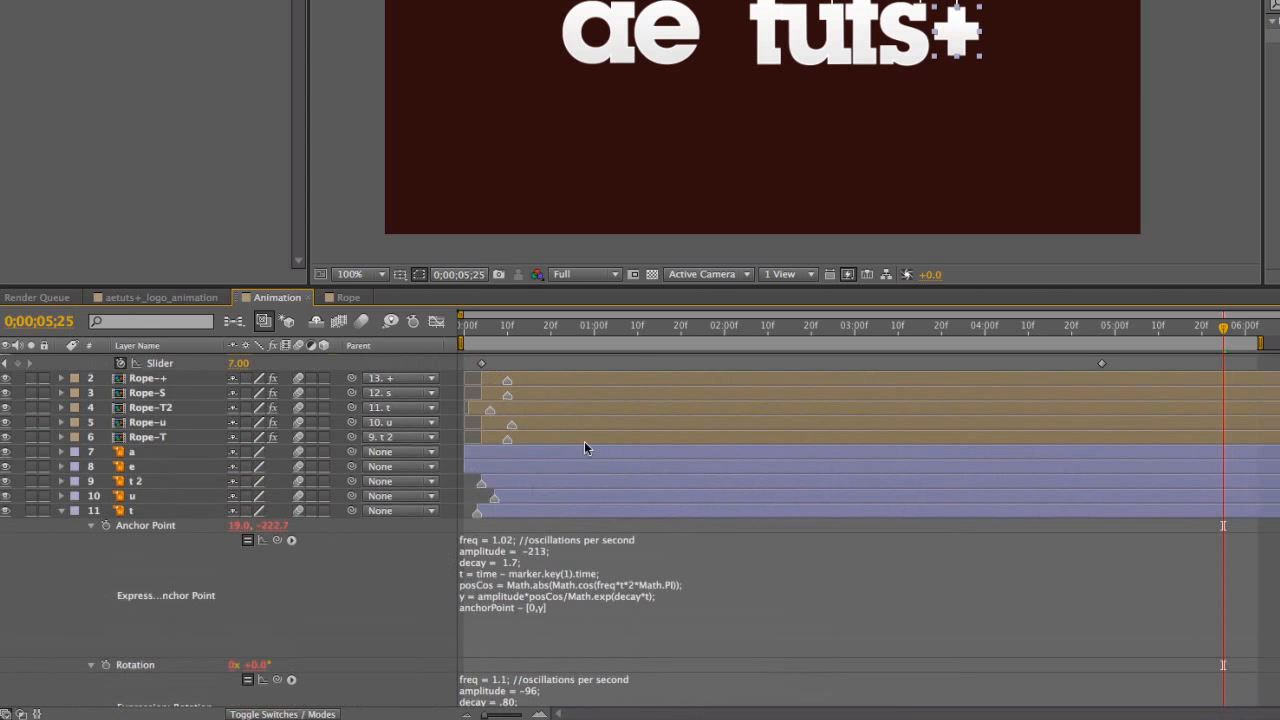
pyautogui.click(145, 423)
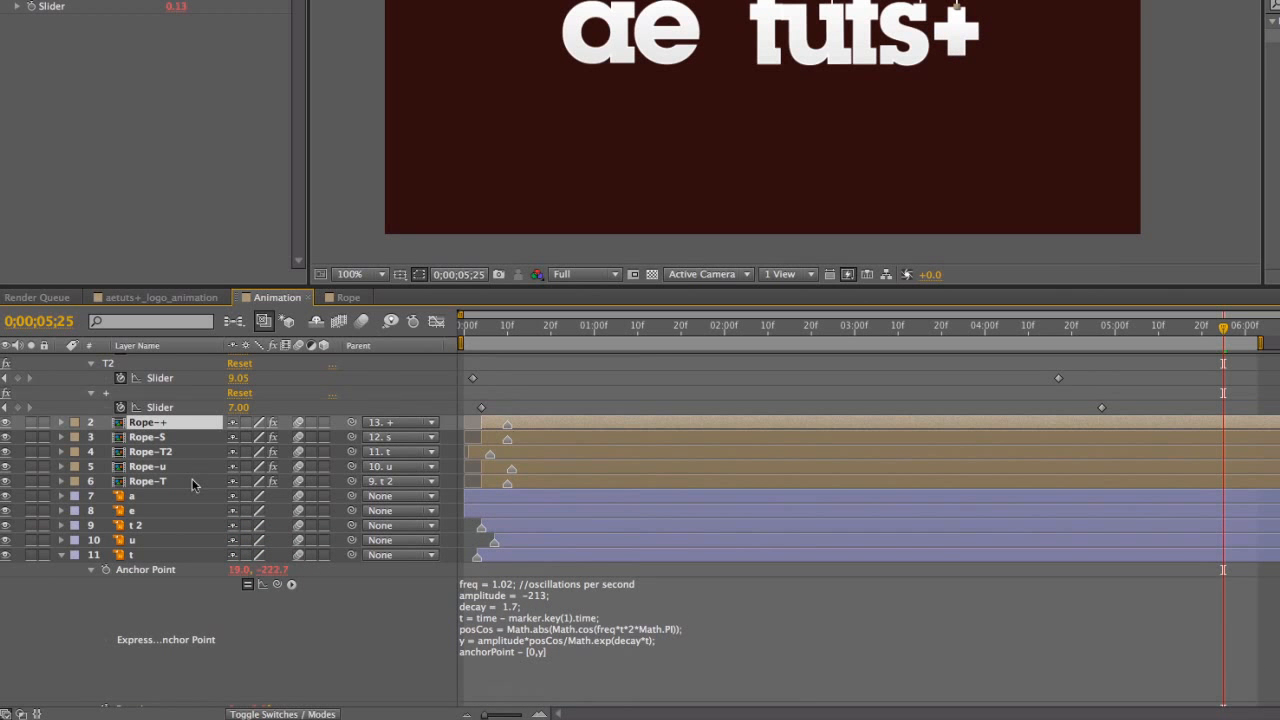
pyautogui.press('e')
pyautogui.press('e')
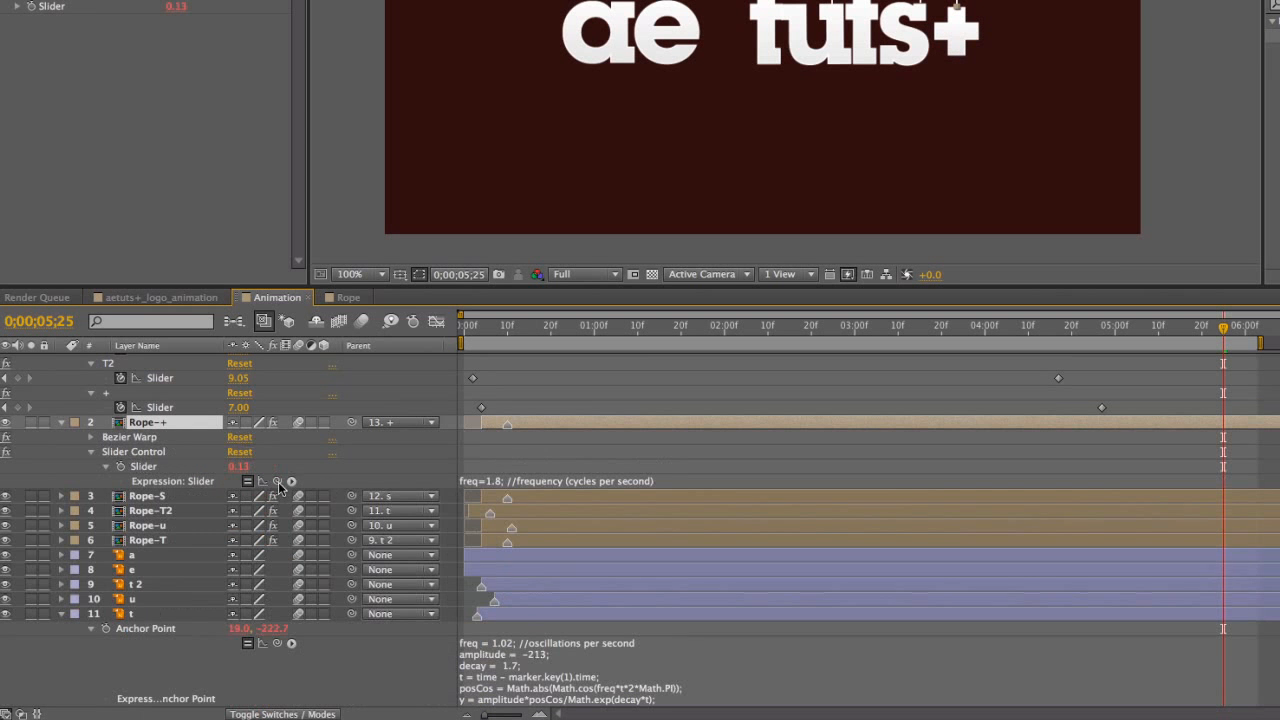
pyautogui.click(519, 487)
pyautogui.click(501, 482)
pyautogui.press('Delete')
pyautogui.write('37')
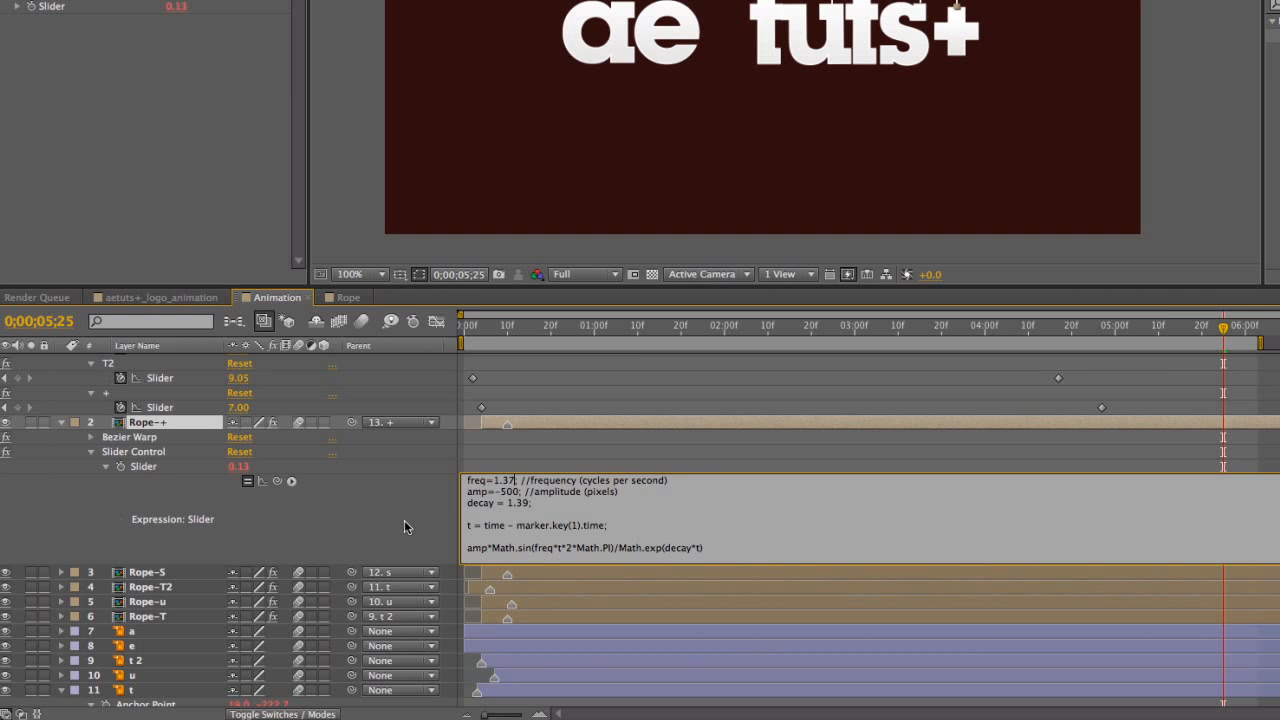
pyautogui.click(404, 527)
# Check the + layer's expression again, then set Rope-+'s Slider expression to amplitude -700 and decay 1.9
pyautogui.scroll(-5, 404, 527)
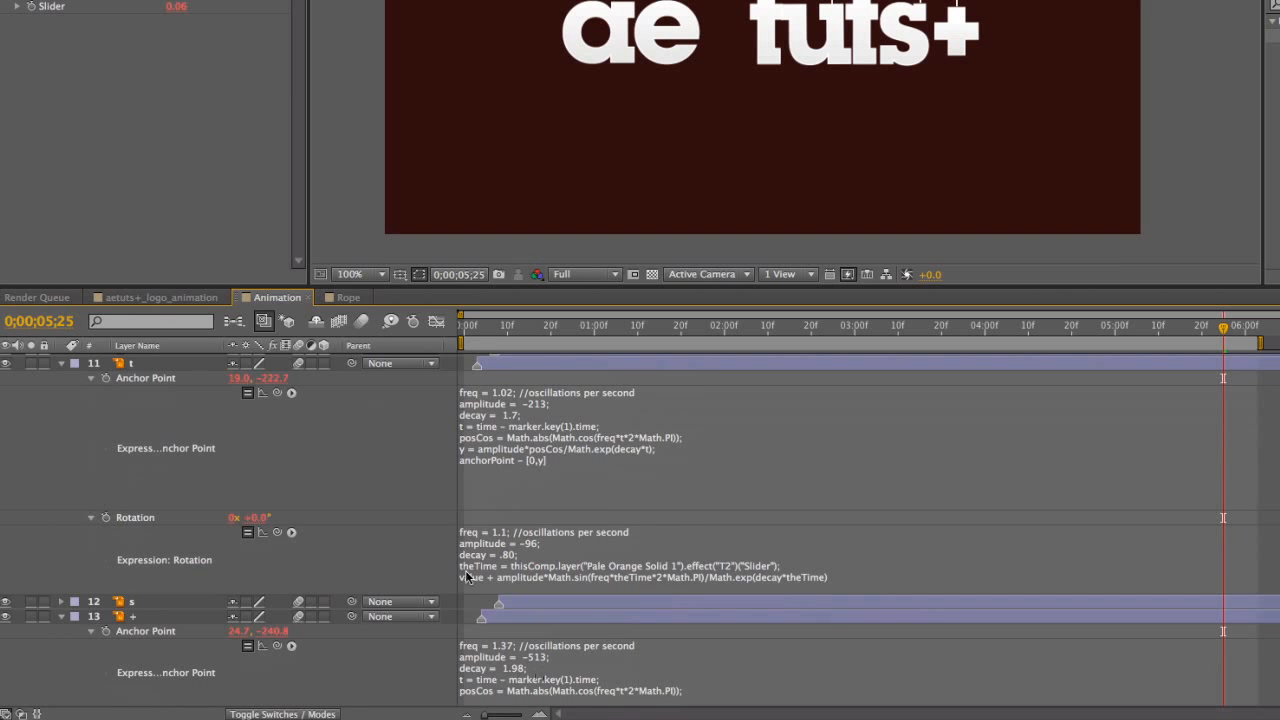
pyautogui.scroll(5, 466, 577)
pyautogui.click(508, 474)
pyautogui.click(512, 473)
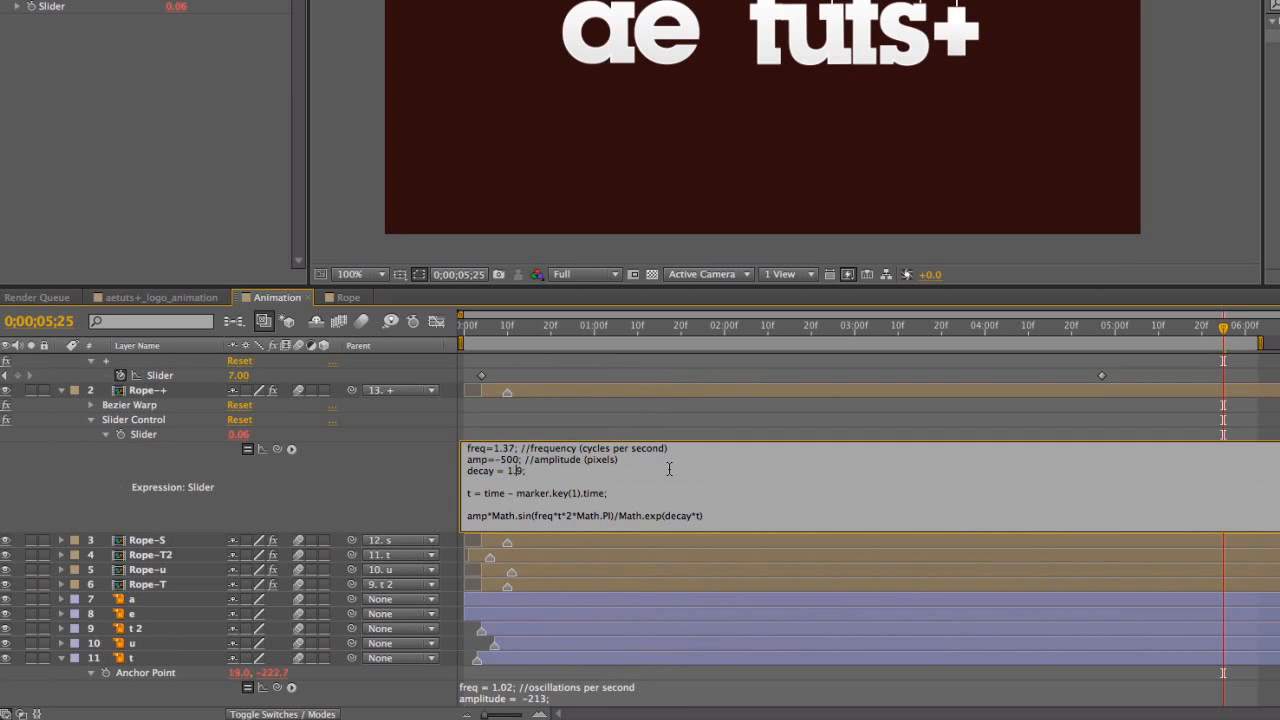
pyautogui.press('BackSpace')
pyautogui.press('BackSpace')
pyautogui.write('70')
pyautogui.press('KP_Enter')
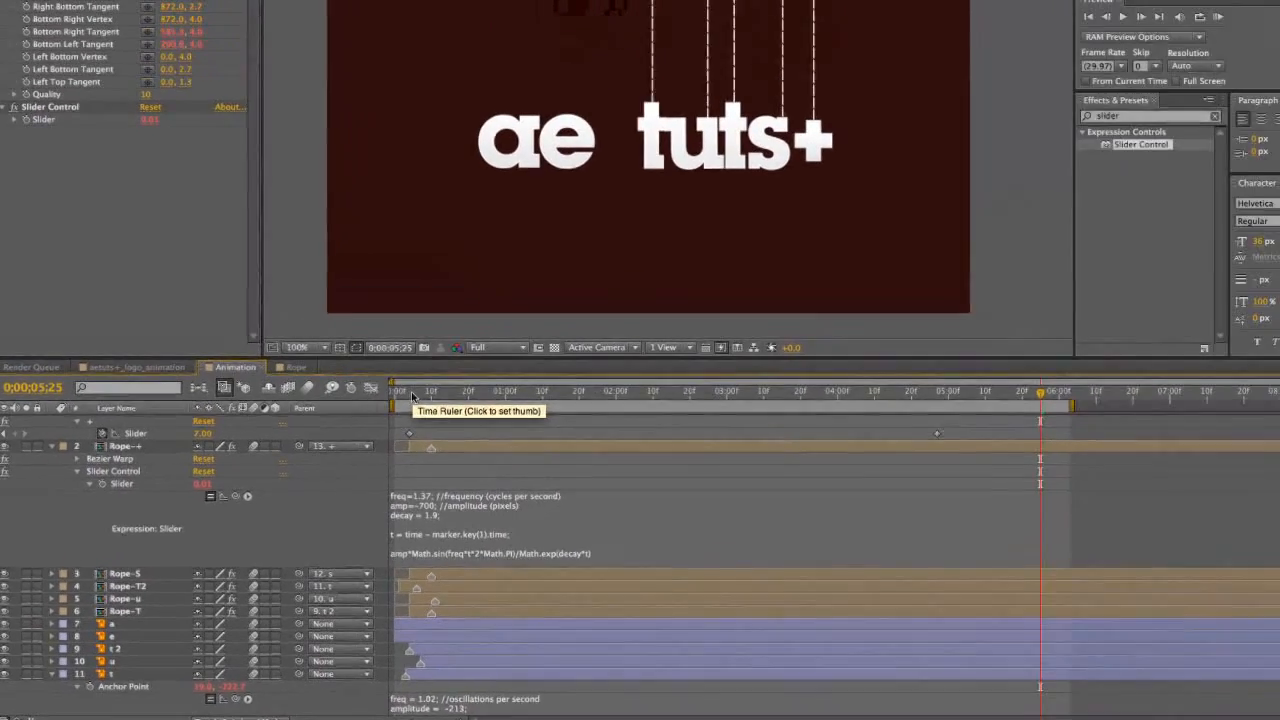
# Solo the Rope-+ and + layers and preview their swing from the start of the animation
pyautogui.click(28, 446)
pyautogui.scroll(-5, 40, 498)
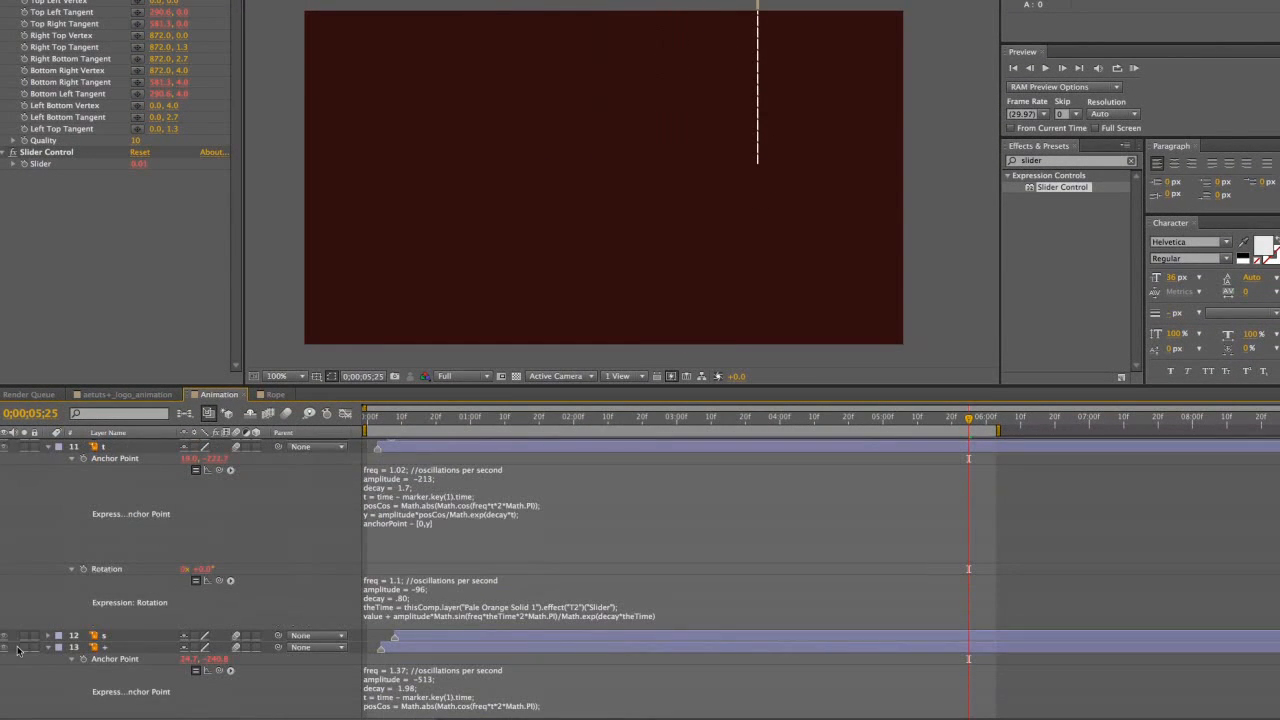
pyautogui.click(24, 647)
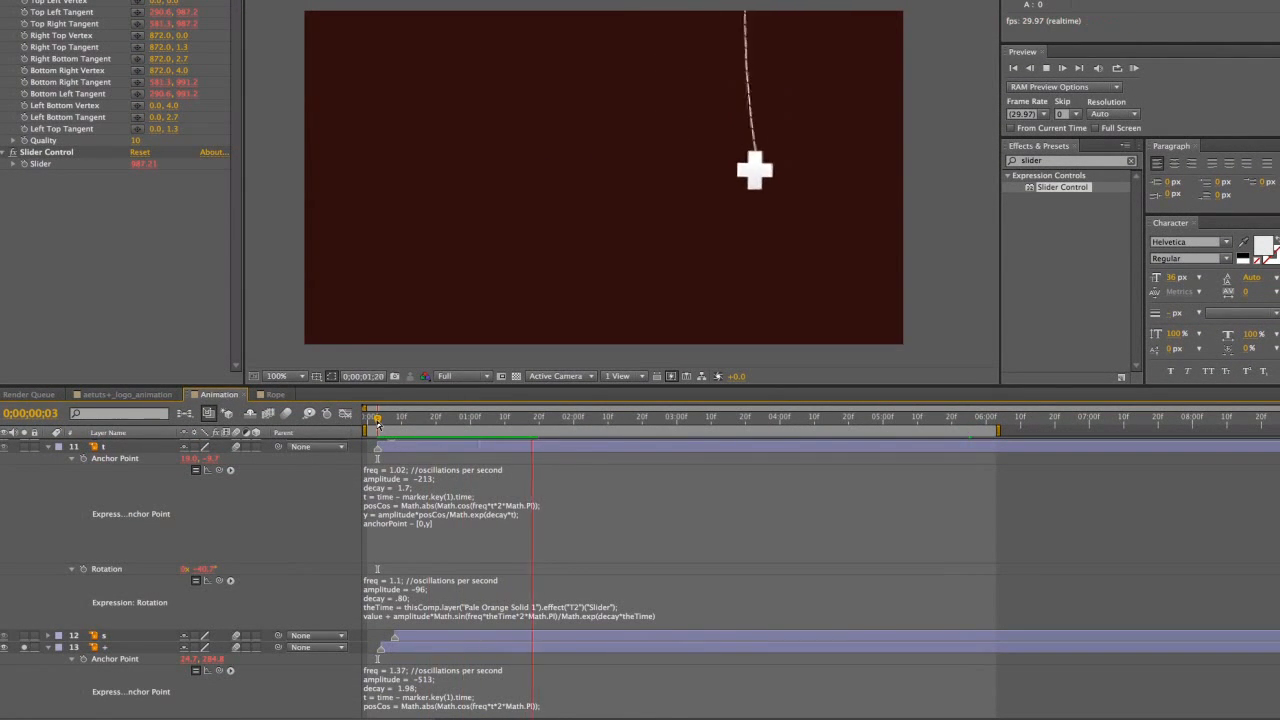
pyautogui.press('space')
pyautogui.scroll(5, 392, 490)
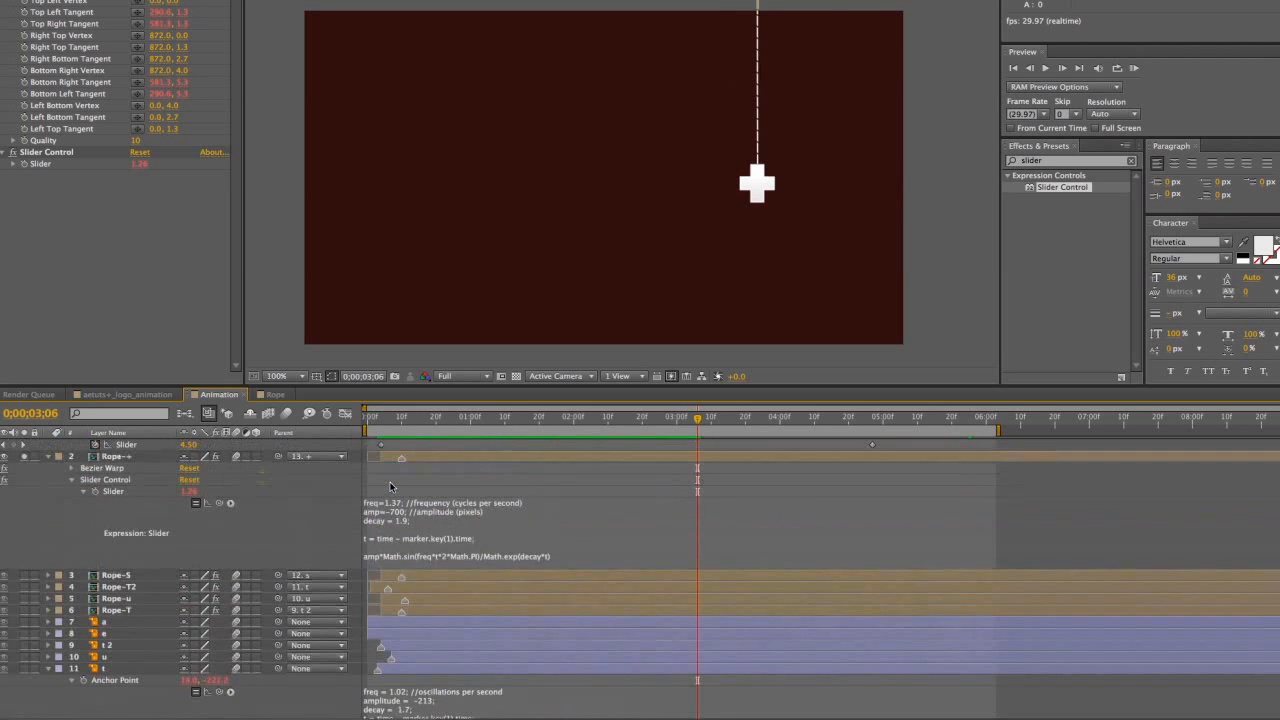
pyautogui.click(399, 426)
pyautogui.scroll(-5, 419, 490)
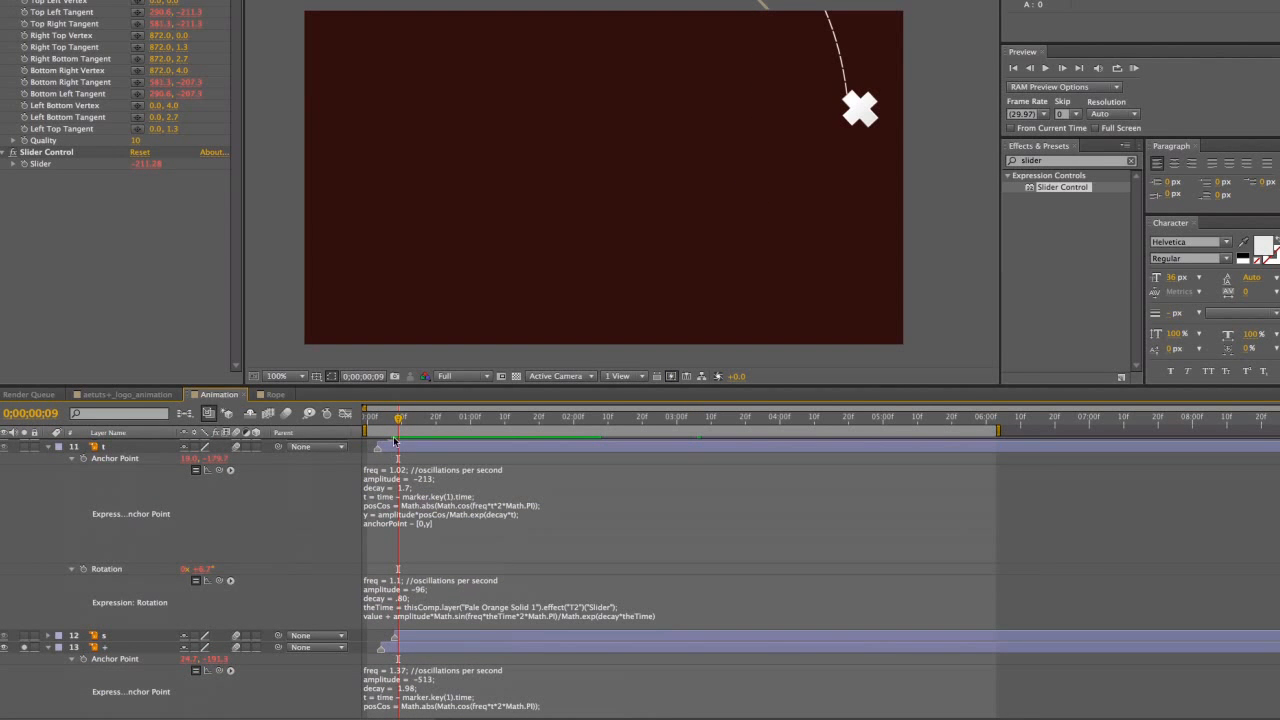
pyautogui.moveTo(396, 426); pyautogui.dragTo(384, 429)
pyautogui.scroll(5, 413, 485)
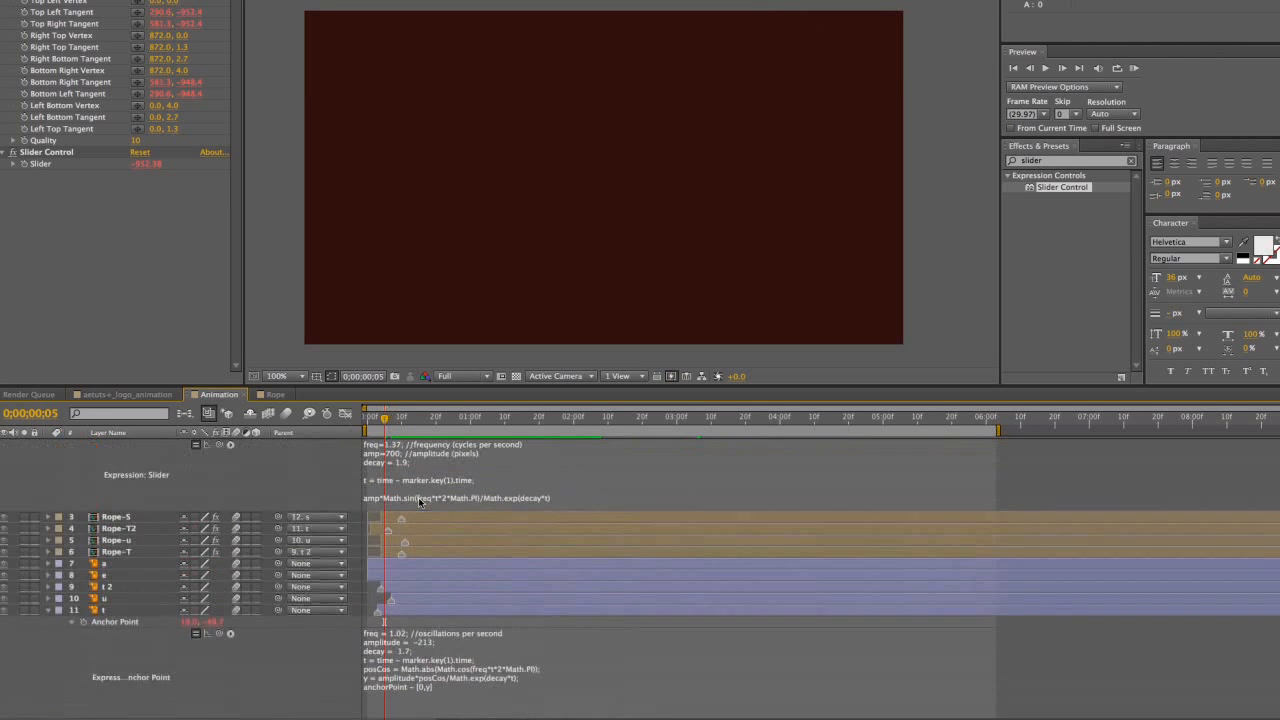
pyautogui.press('space')
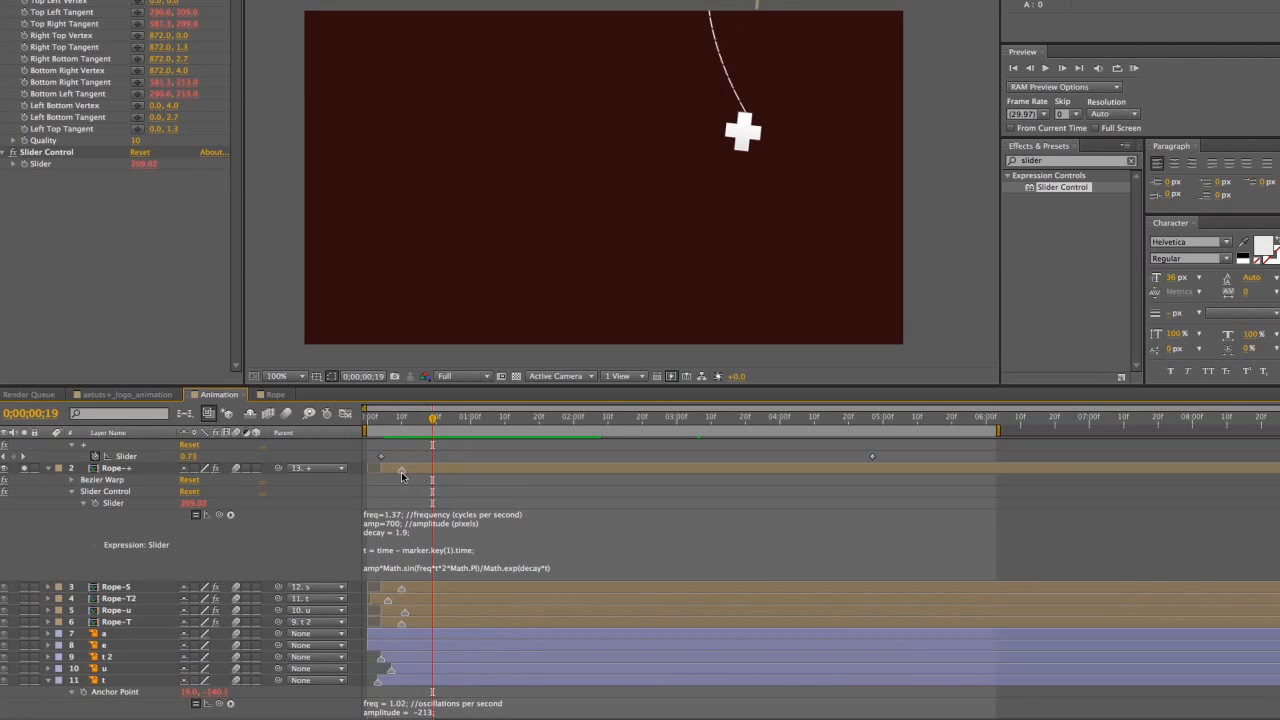
# Move Rope-+'s layer marker earlier to 0;00;00;07 and preview how the rope's bend matches the plus sign
pyautogui.moveTo(398, 471); pyautogui.dragTo(394, 474)
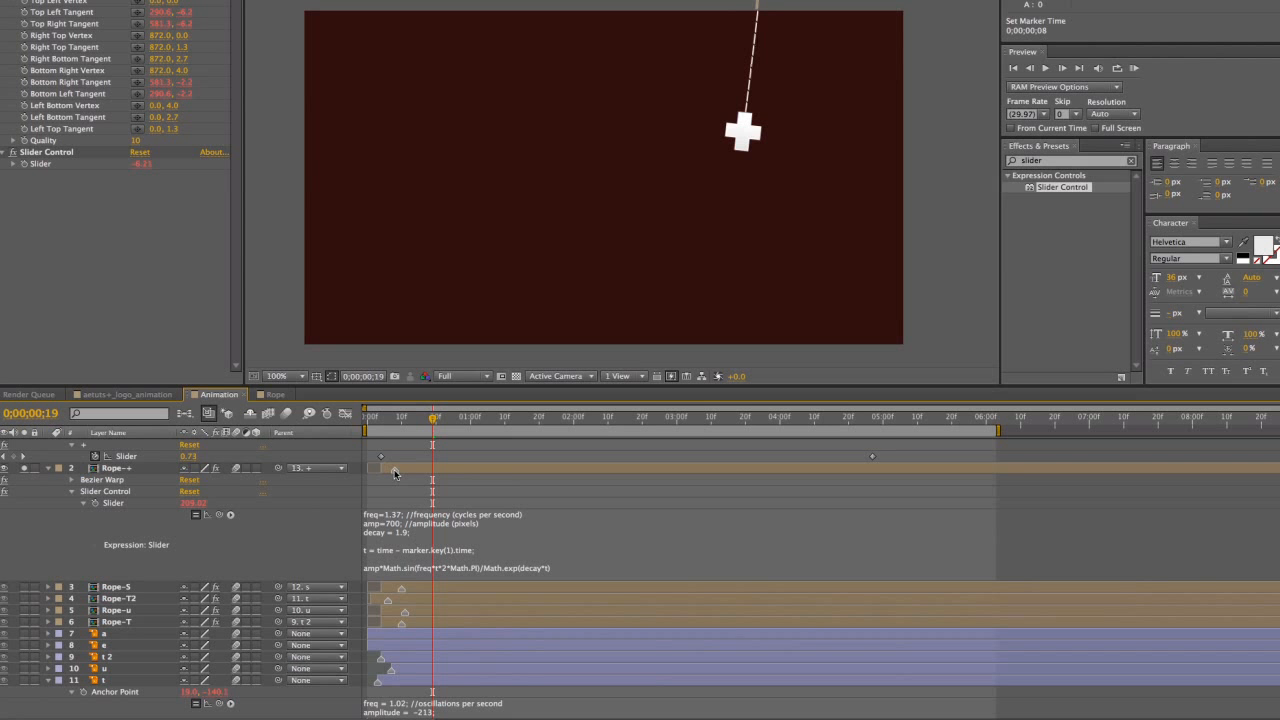
pyautogui.press('space')
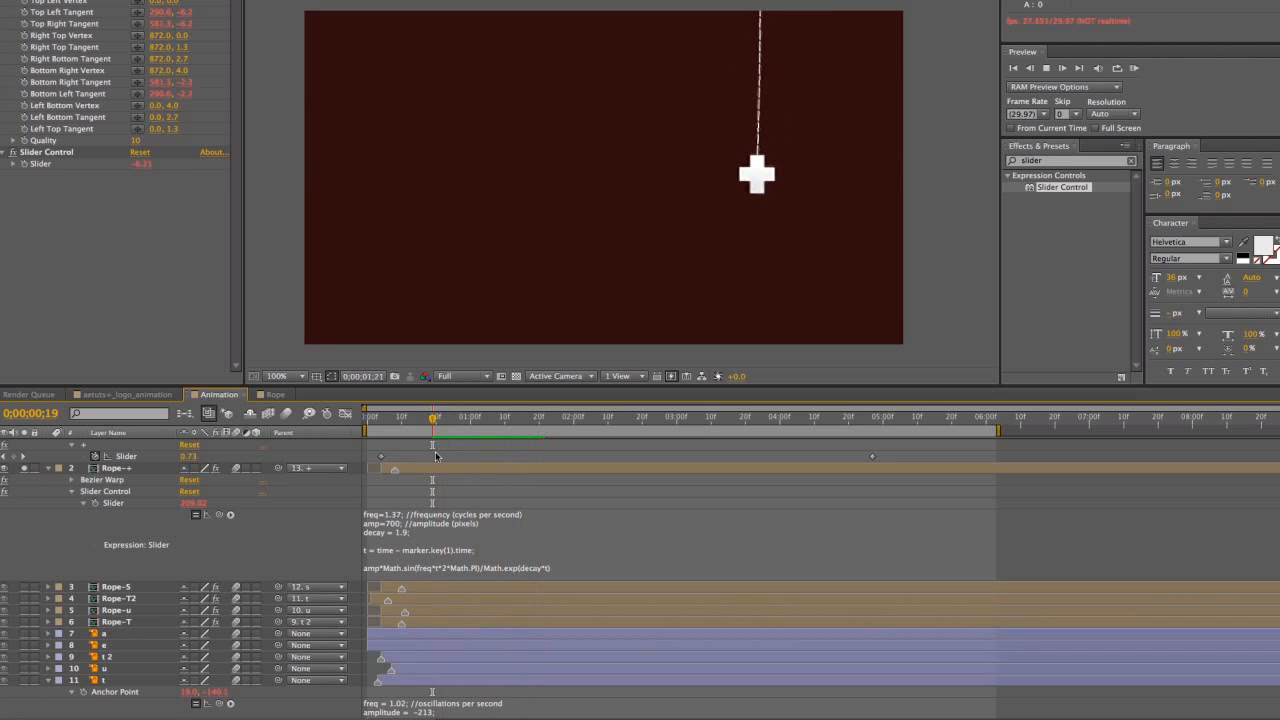
pyautogui.moveTo(396, 468); pyautogui.dragTo(391, 469)
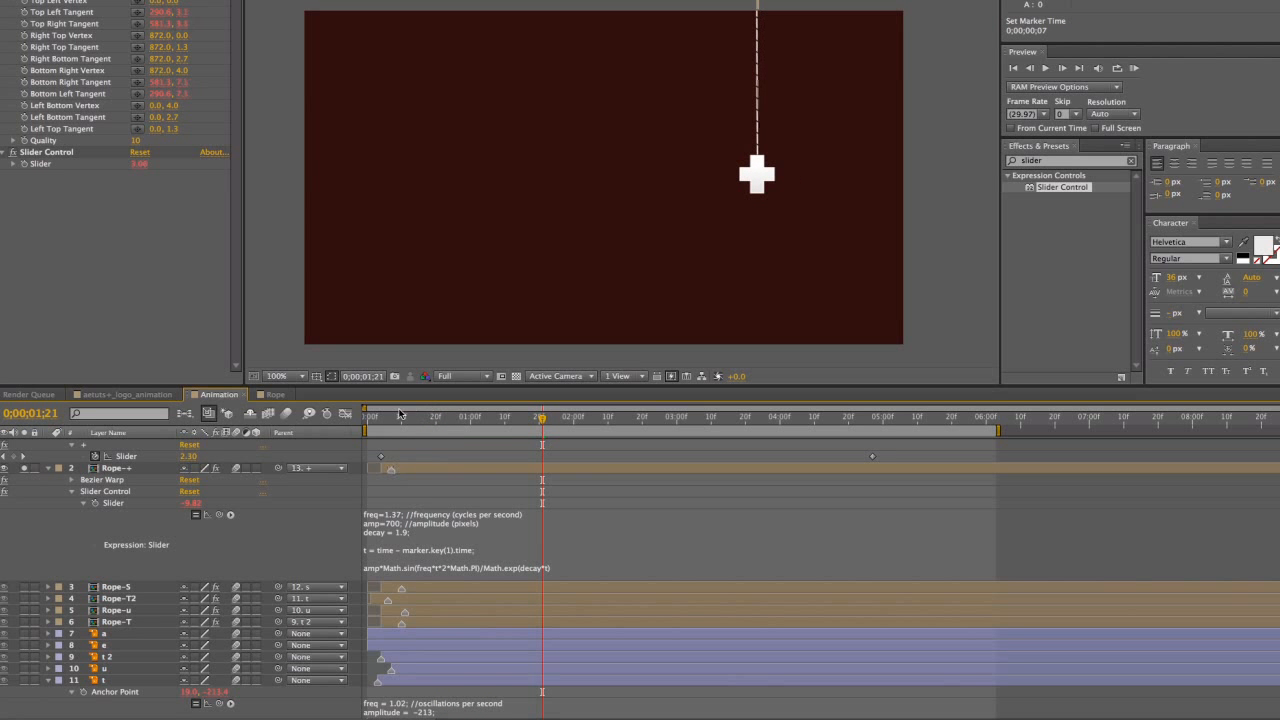
pyautogui.click(384, 420)
pyautogui.press('space')
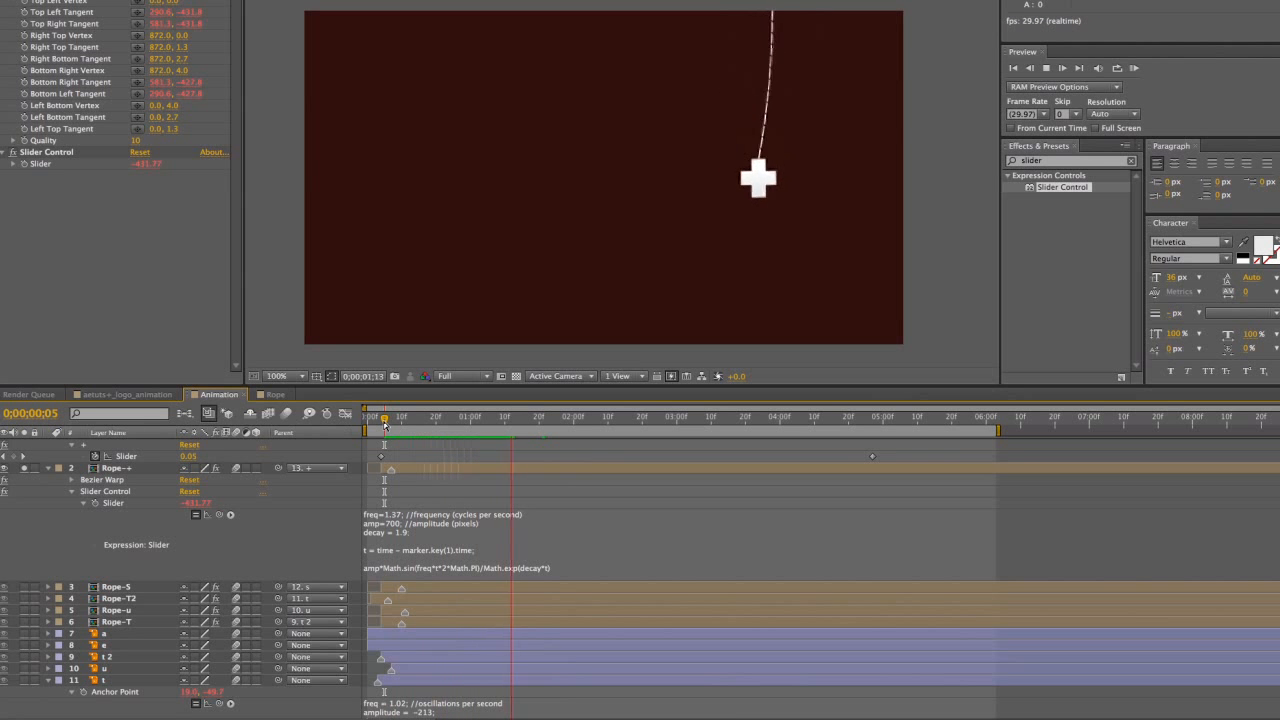
pyautogui.moveTo(462, 422); pyautogui.dragTo(797, 432)
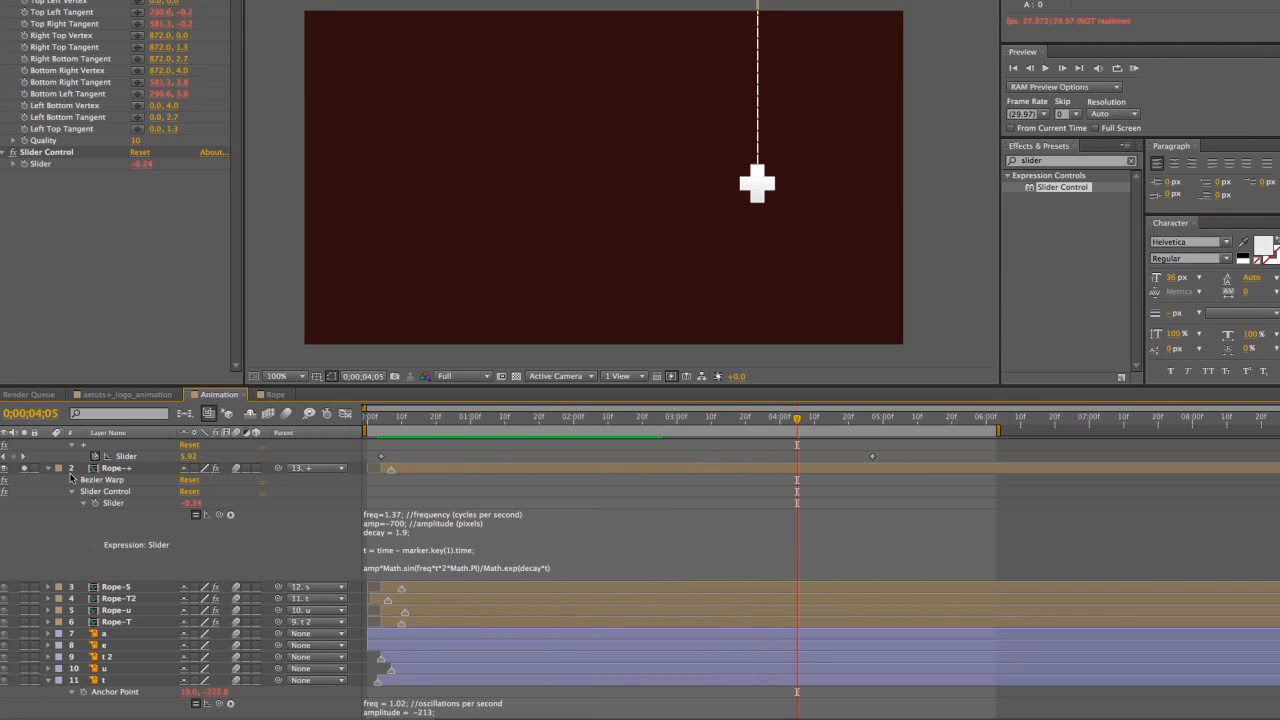
# Turn off solo for the Rope-+ and + layers to show the whole logo again
pyautogui.click(26, 468)
pyautogui.scroll(3, 50, 485)
pyautogui.scroll(-2, 50, 485)
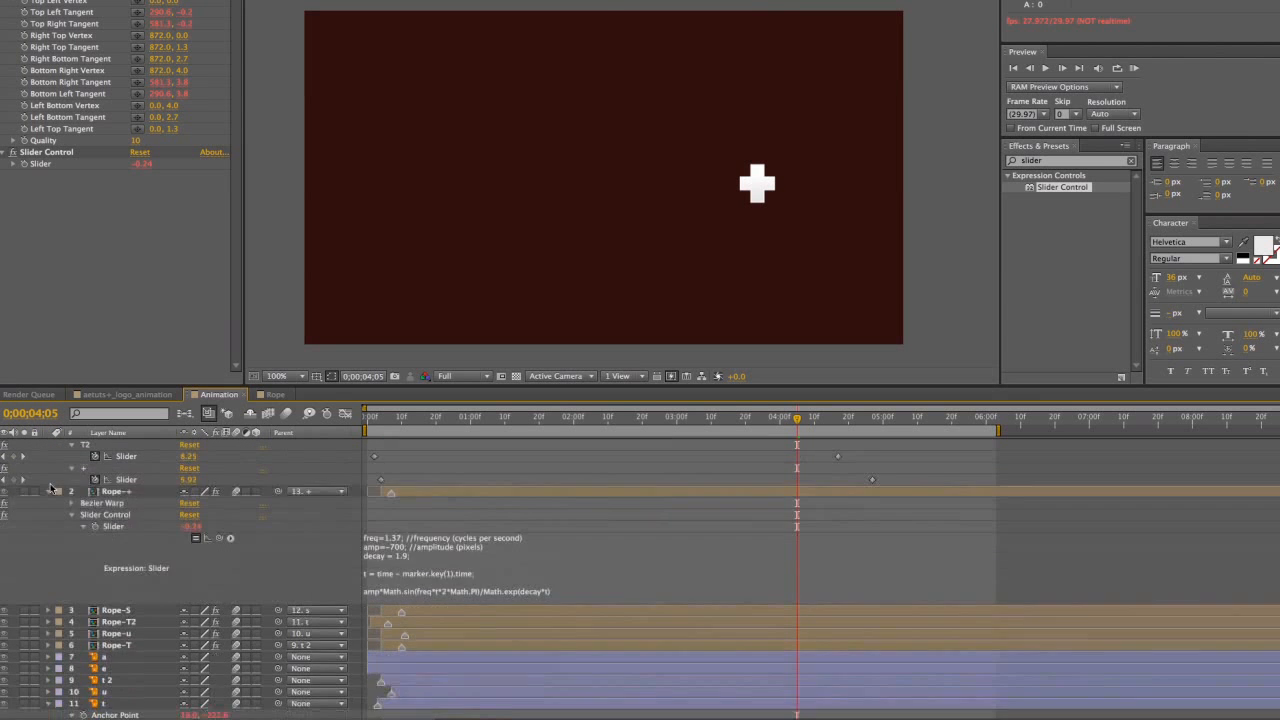
pyautogui.scroll(-5, 50, 488)
pyautogui.click(27, 648)
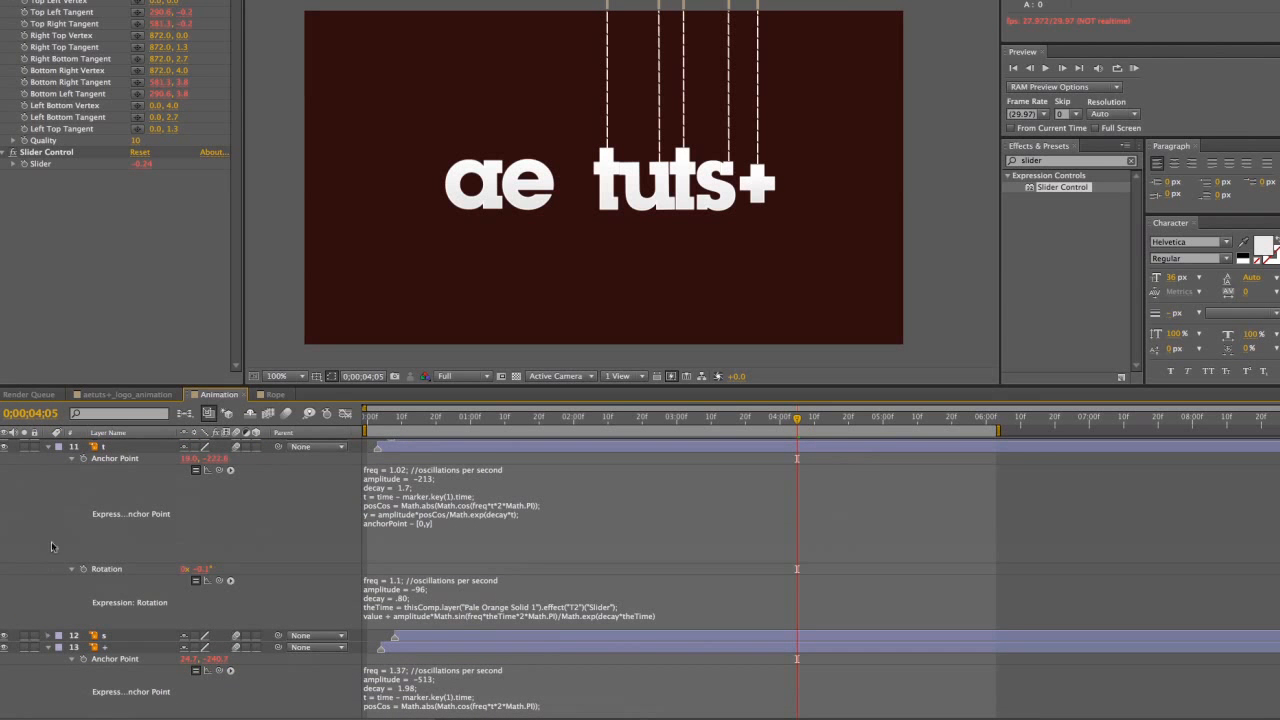
pyautogui.scroll(10, 51, 541)
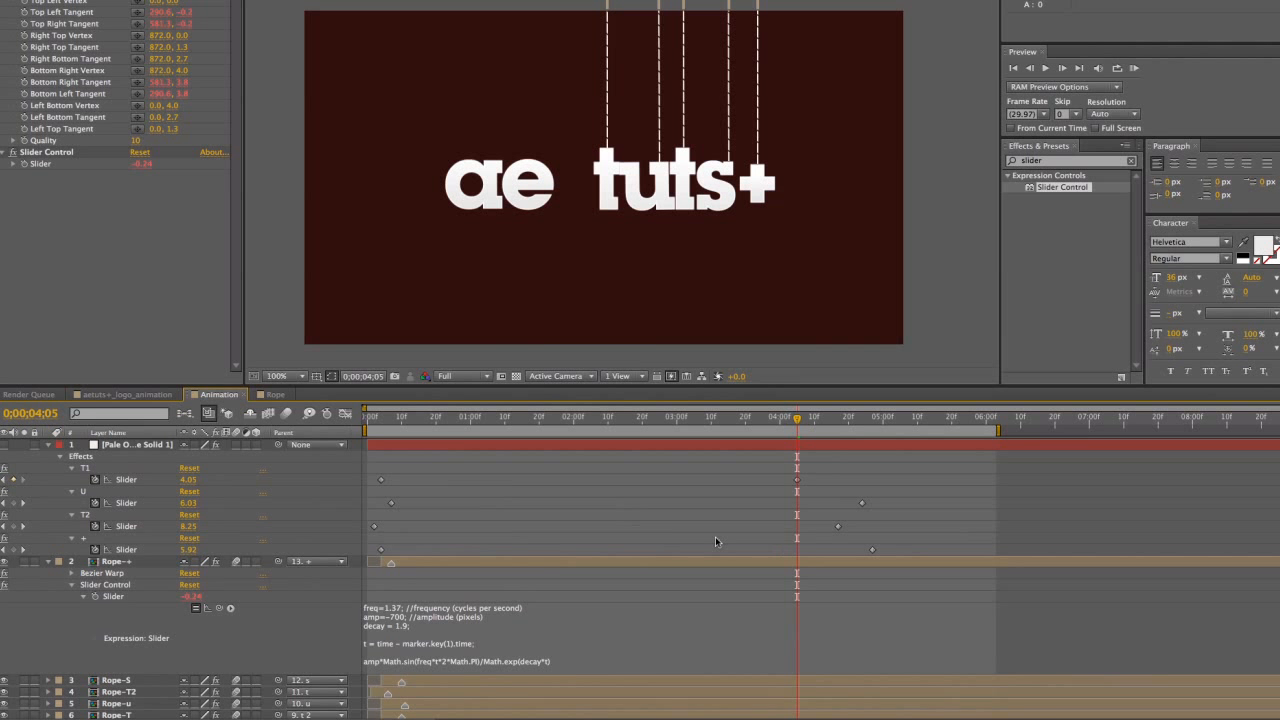
# Collapse the revealed properties and expressions of the Rope-+, t and + layers
pyautogui.click(630, 562)
pyautogui.press('u')
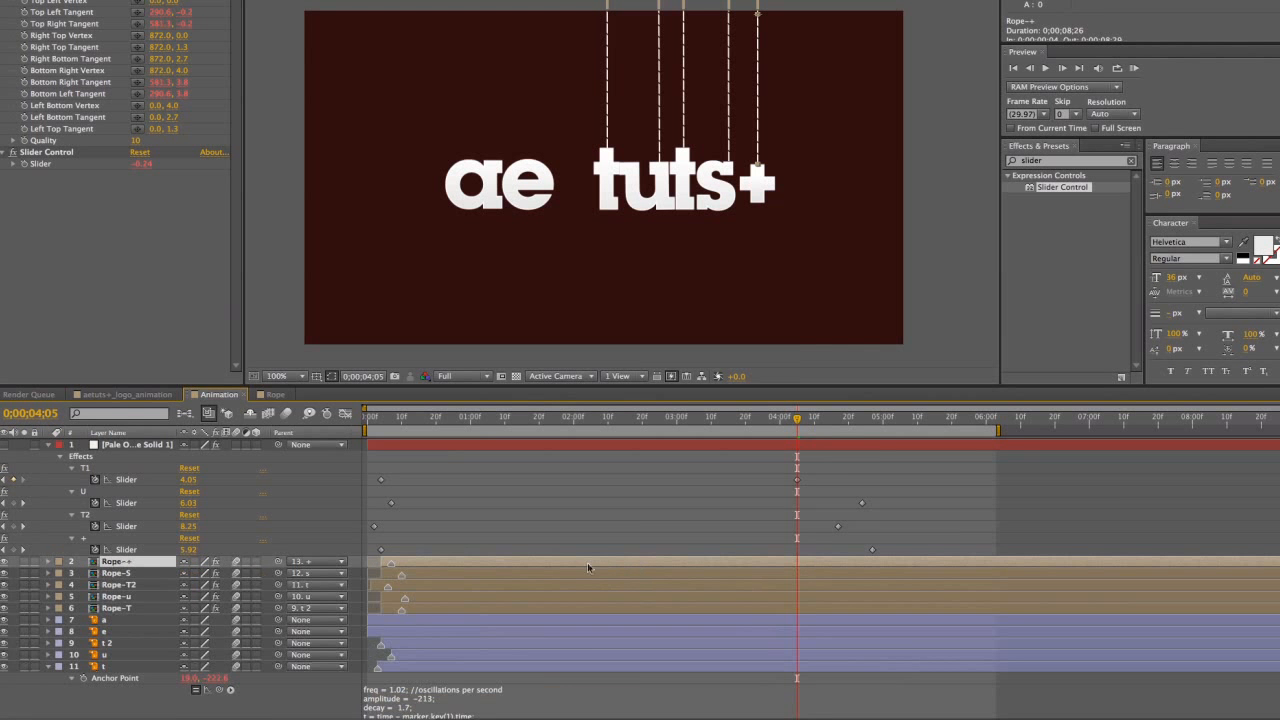
pyautogui.click(102, 668)
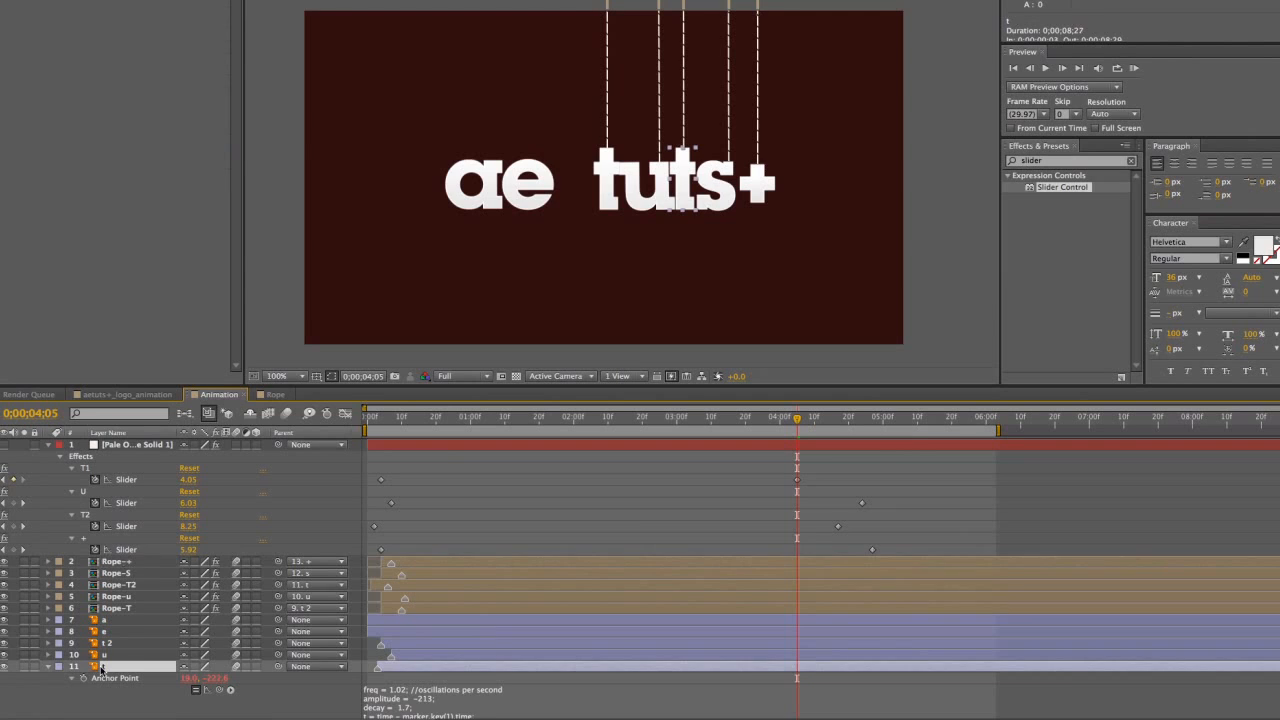
pyautogui.press('u')
pyautogui.click(110, 690)
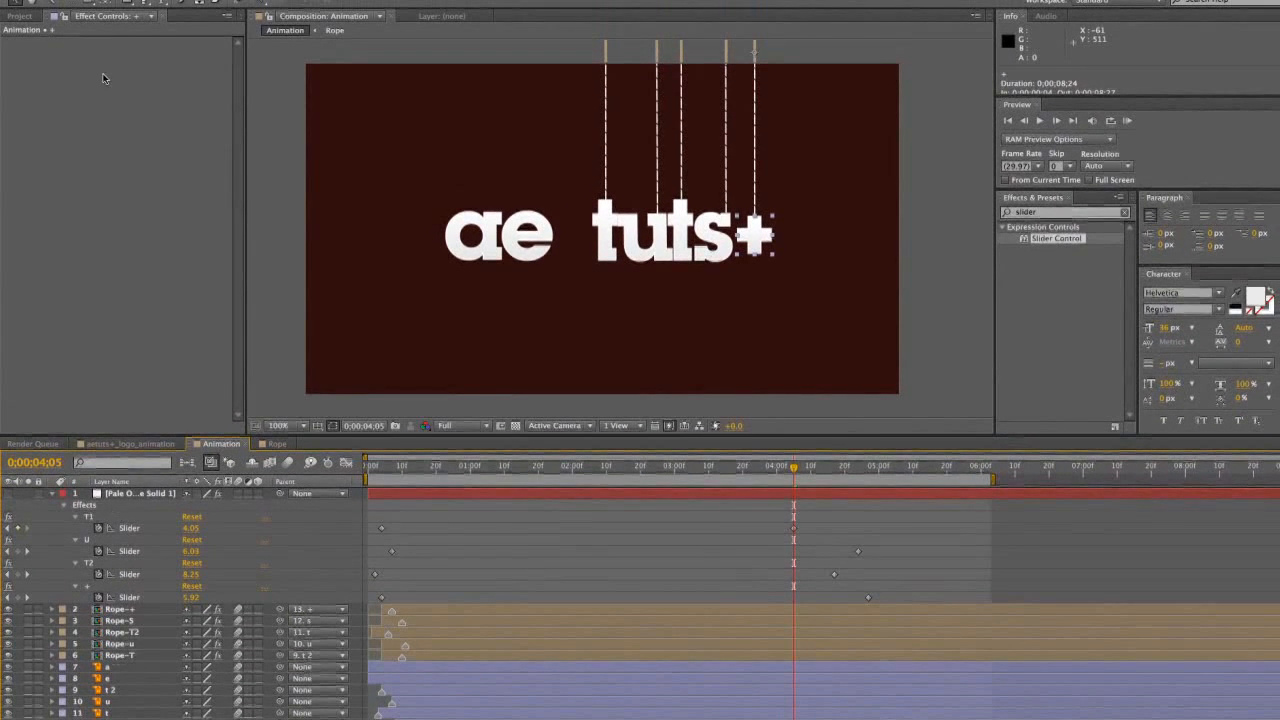
# Duplicate the Animation composition in the project and rename the copy as Animation tuts
pyautogui.click(20, 16)
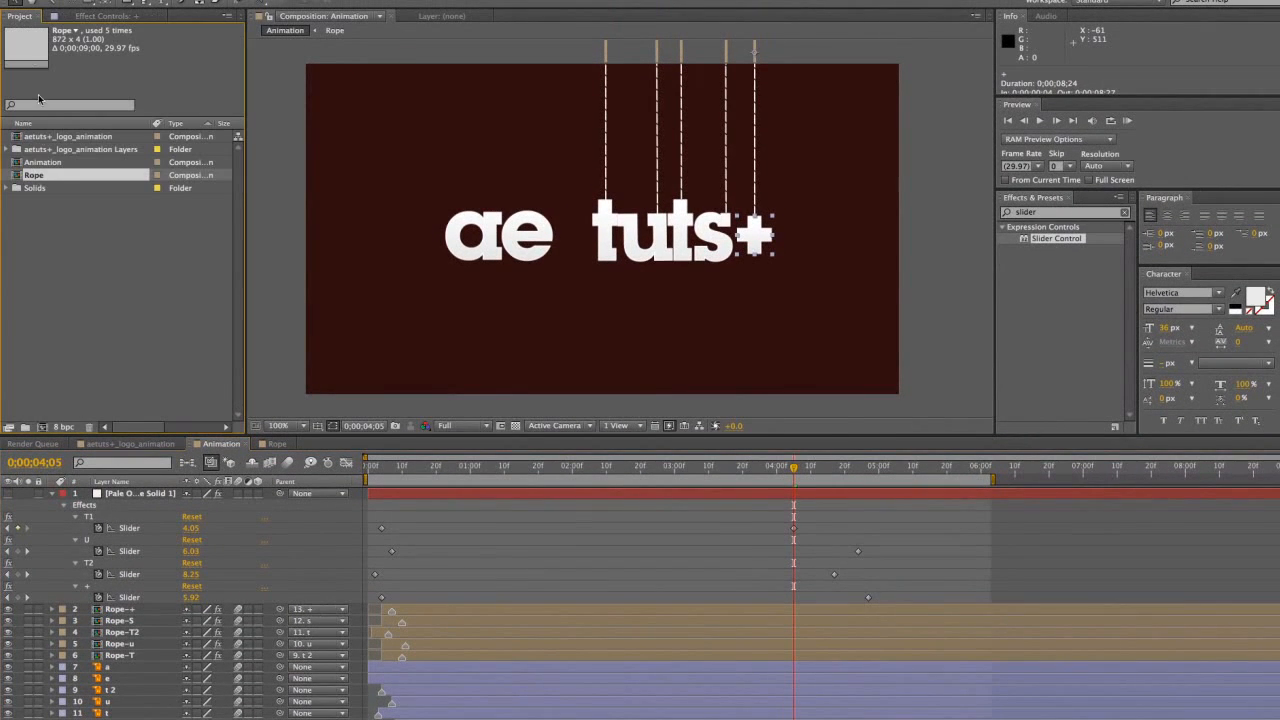
pyautogui.click(42, 162)
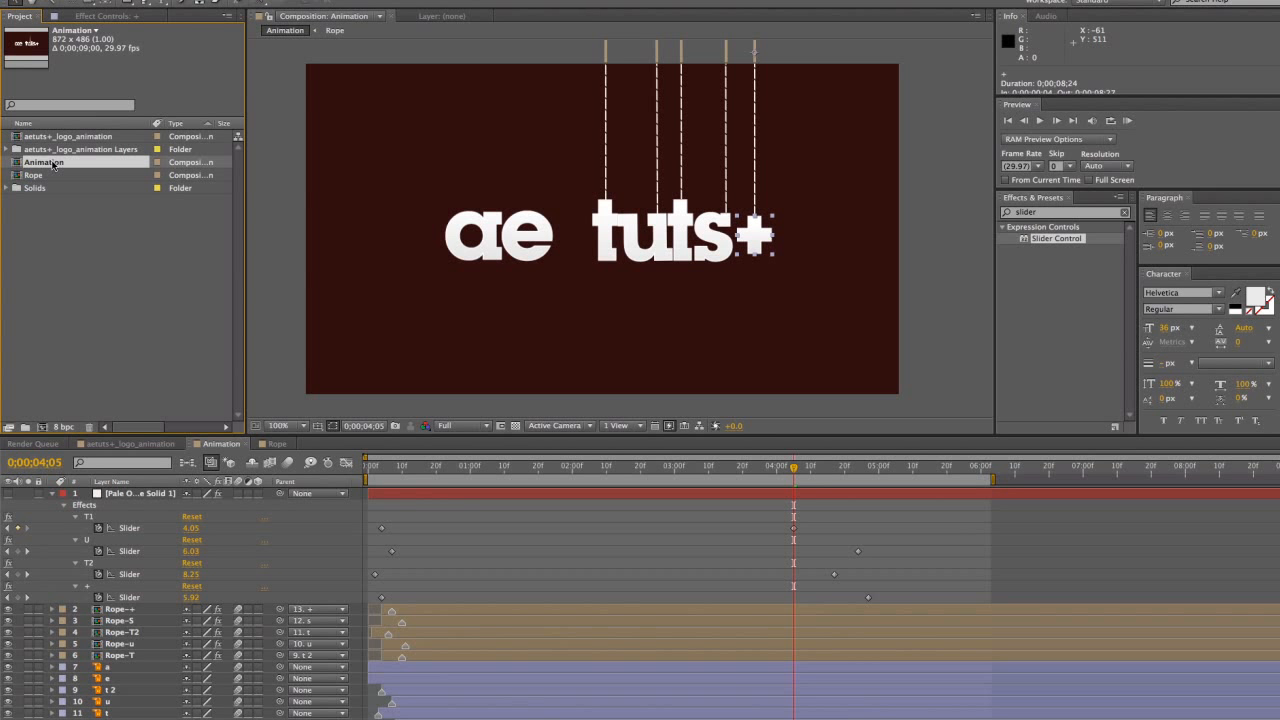
pyautogui.hotkey('ctrl', 'd')
pyautogui.press('Return')
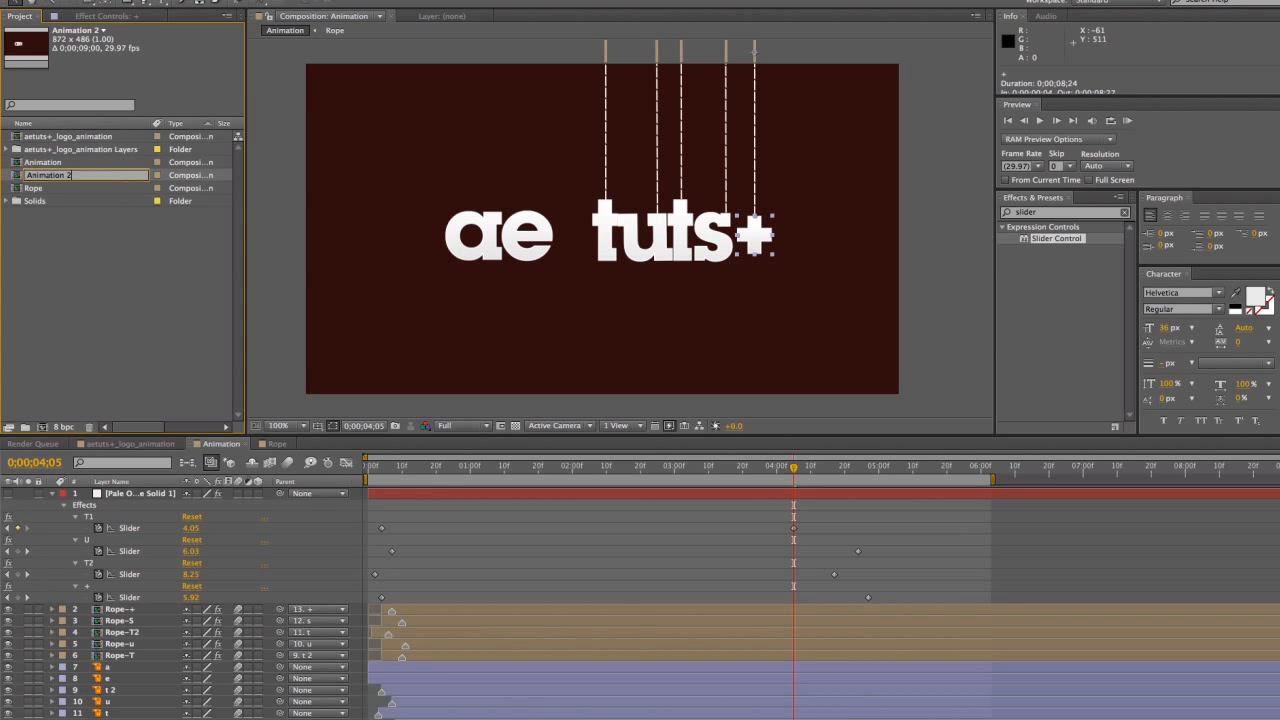
pyautogui.press('Return')
# Rename the original Animation composition as Animation ae
pyautogui.press('Up')
pyautogui.press('Return')
pyautogui.press('Right')
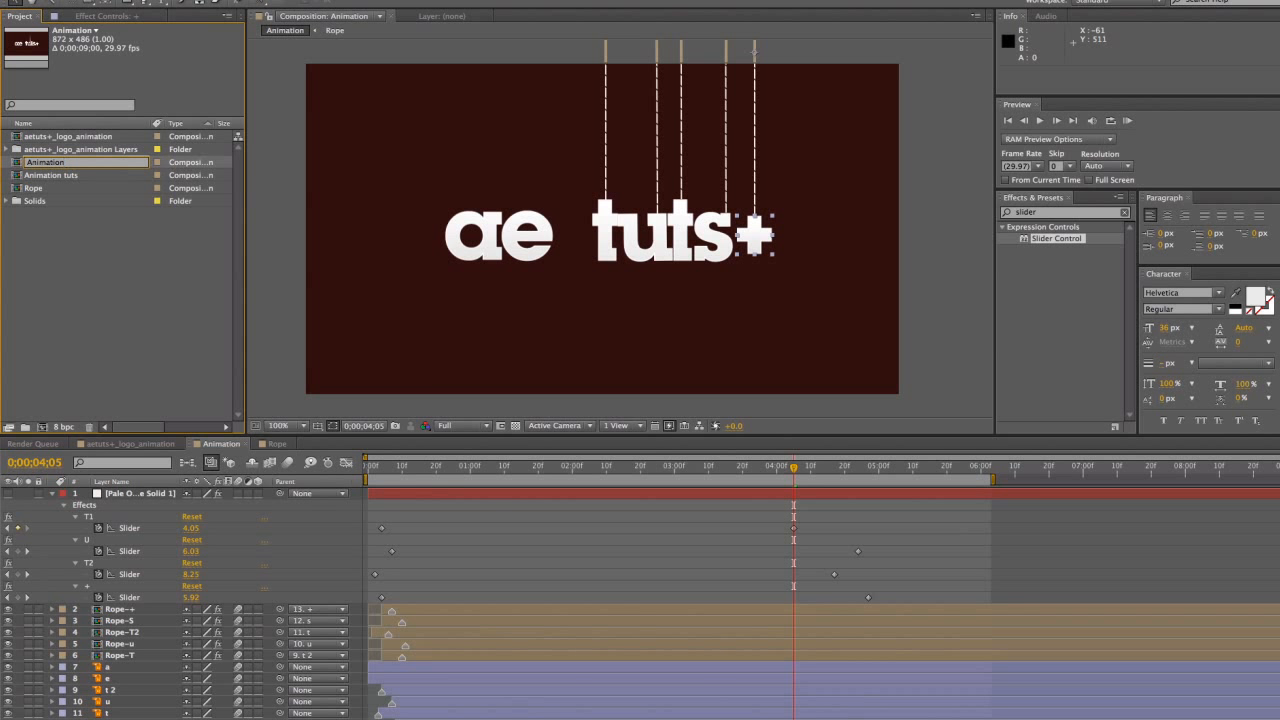
pyautogui.press('Return')
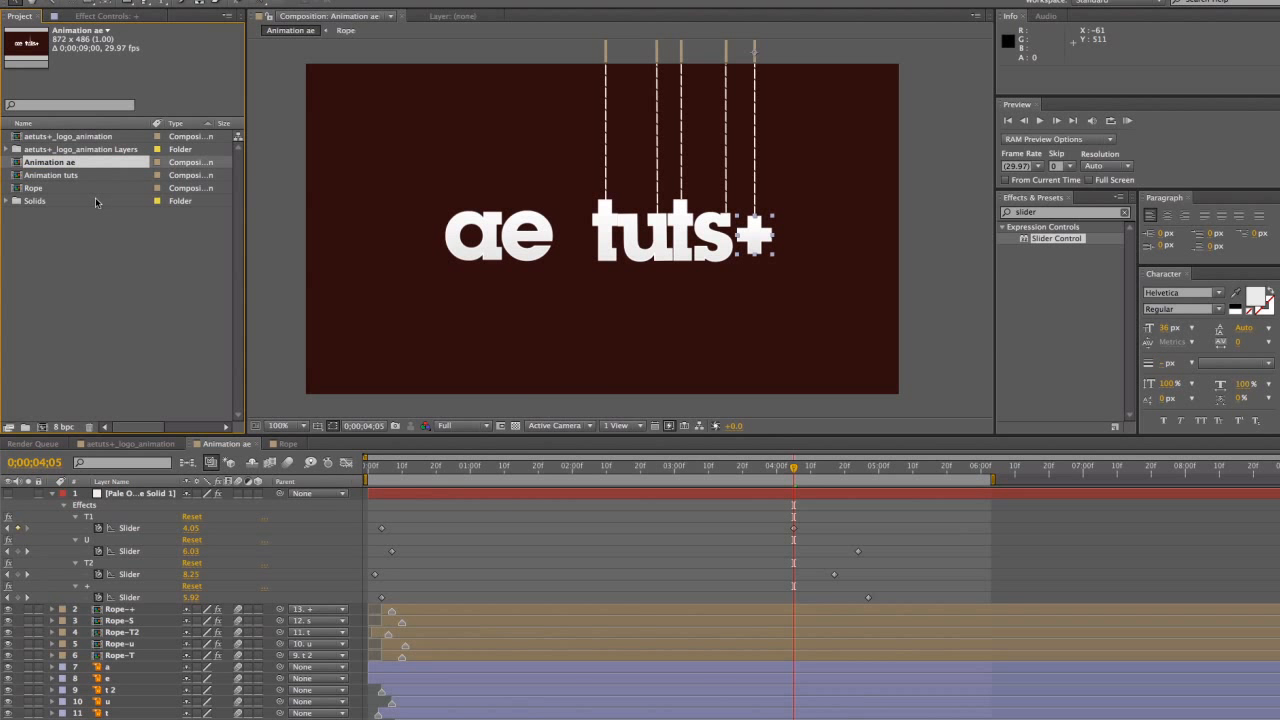
# Open the Animation tuts composition and hide its a and e layers
pyautogui.doubleClick(72, 177)
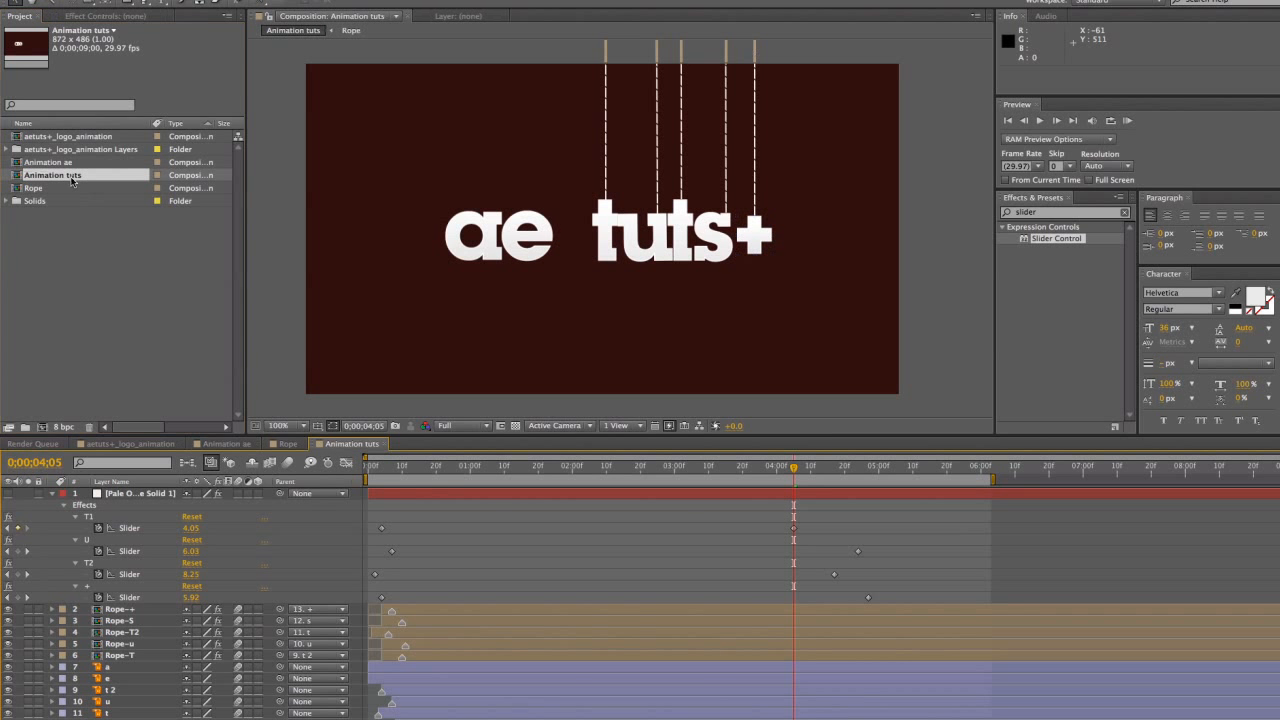
pyautogui.click(234, 446)
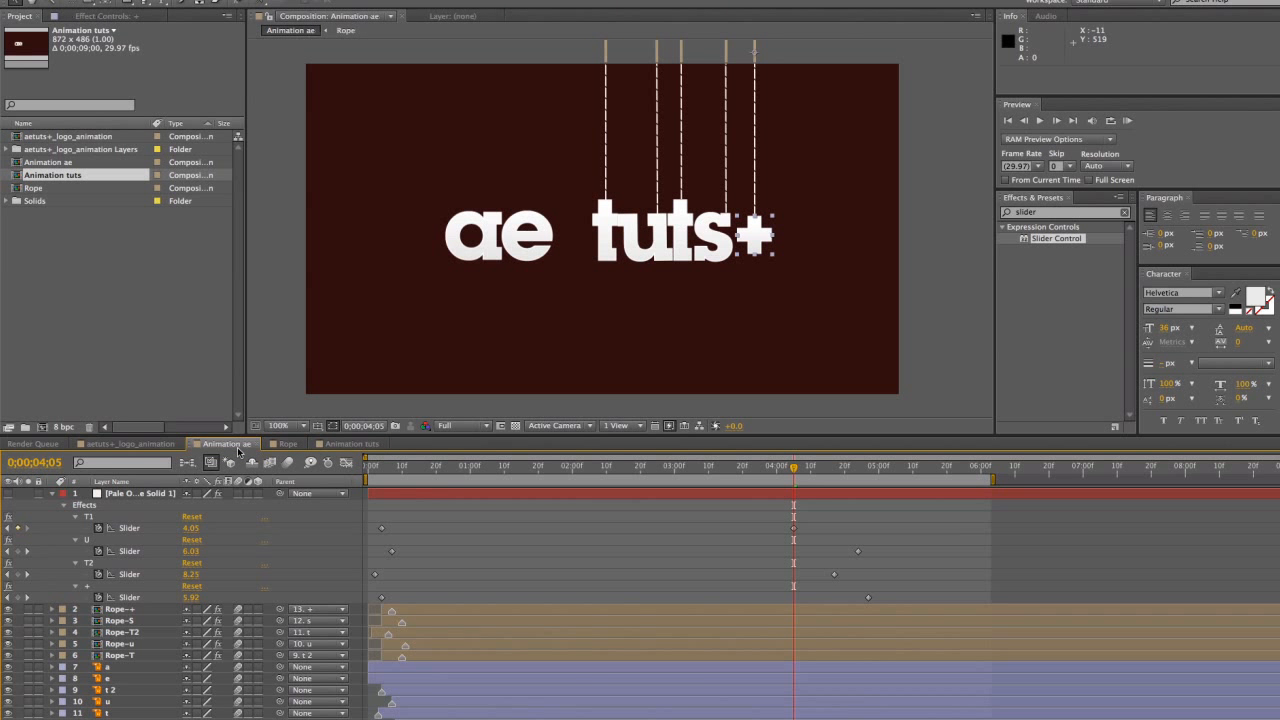
pyautogui.click(345, 443)
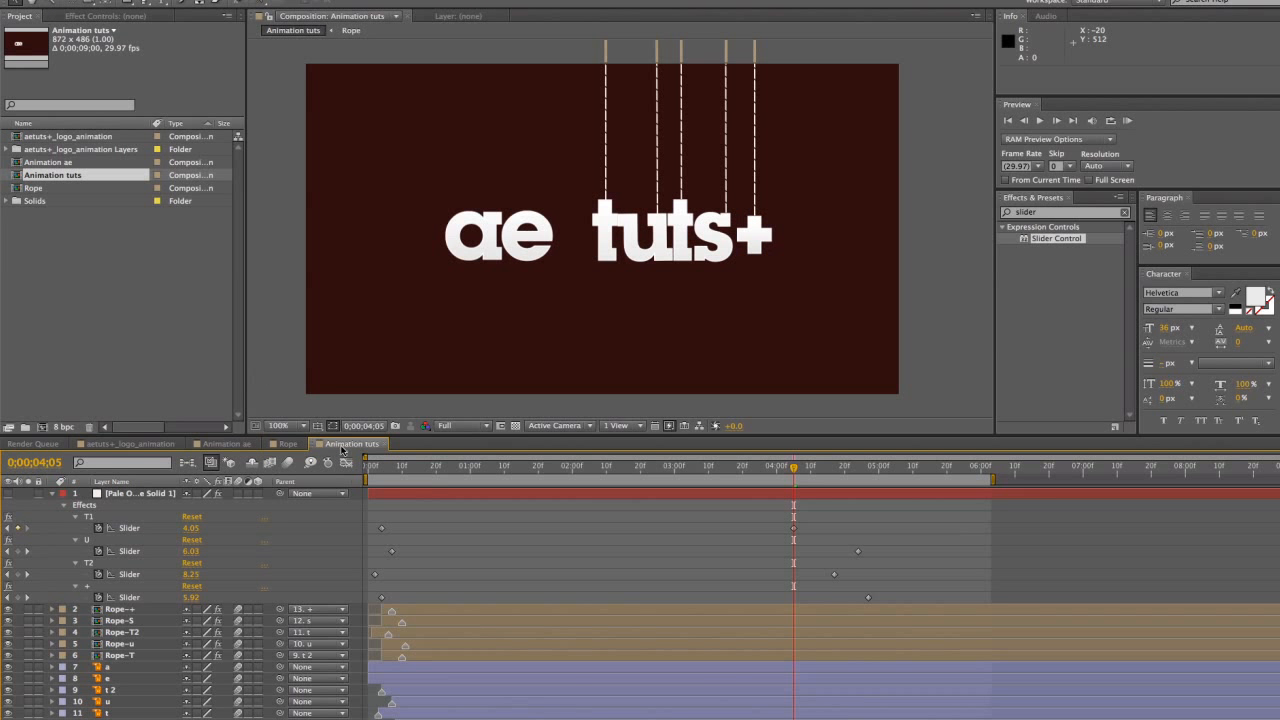
pyautogui.click(107, 669)
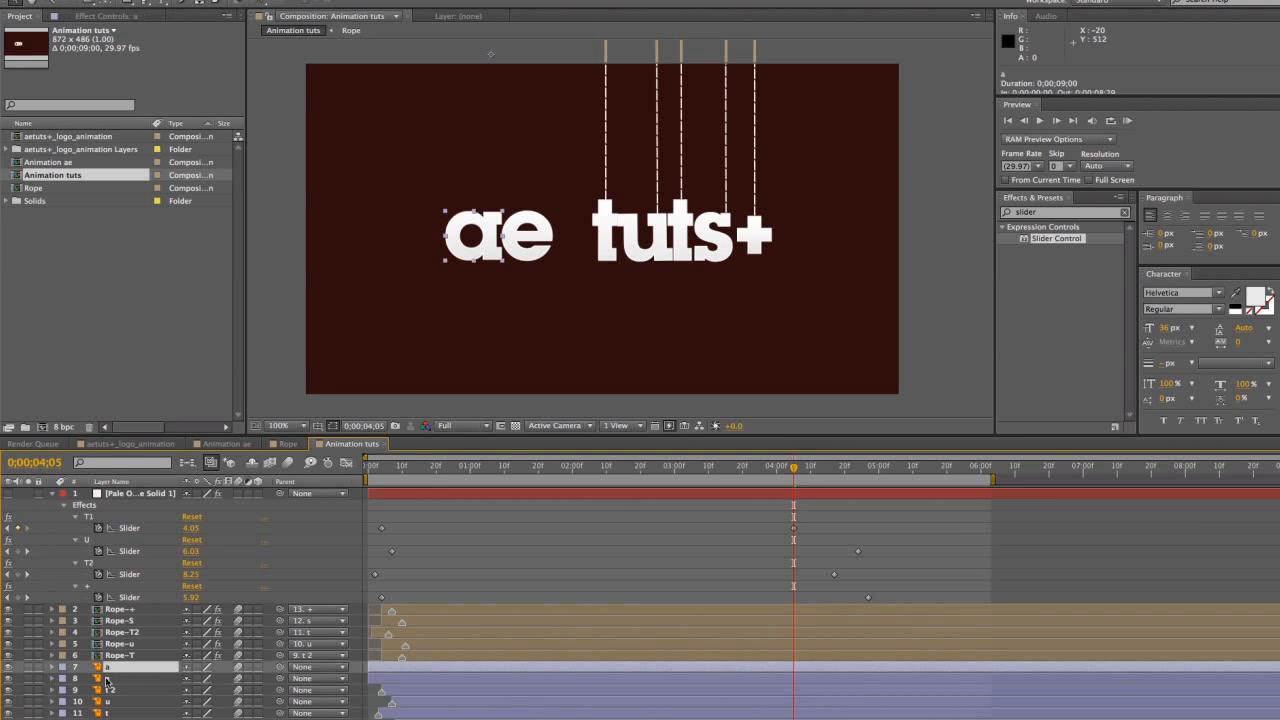
pyautogui.keyDown('shift'); pyautogui.click(108, 679); pyautogui.keyUp('shift')
pyautogui.click(8, 679)
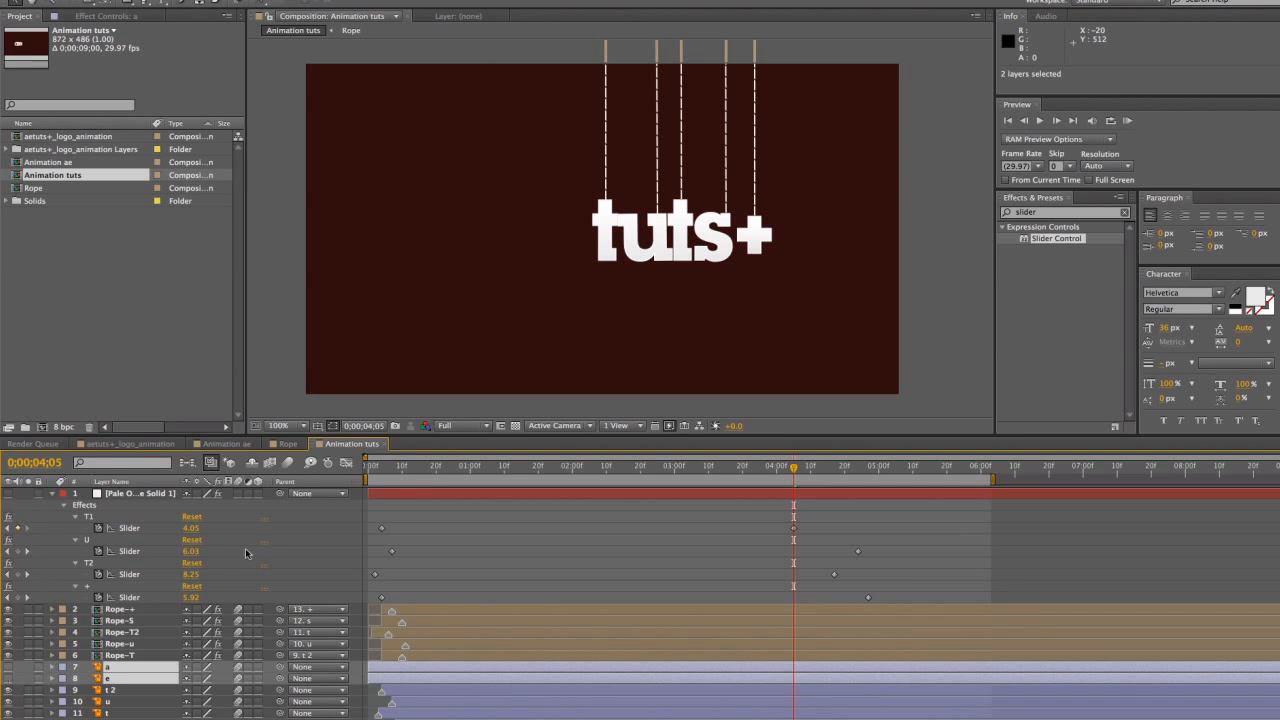
# Create a new composition named Master with the NTSC D1 Widescreen Square Pixel preset
pyautogui.rightClick(159, 373)
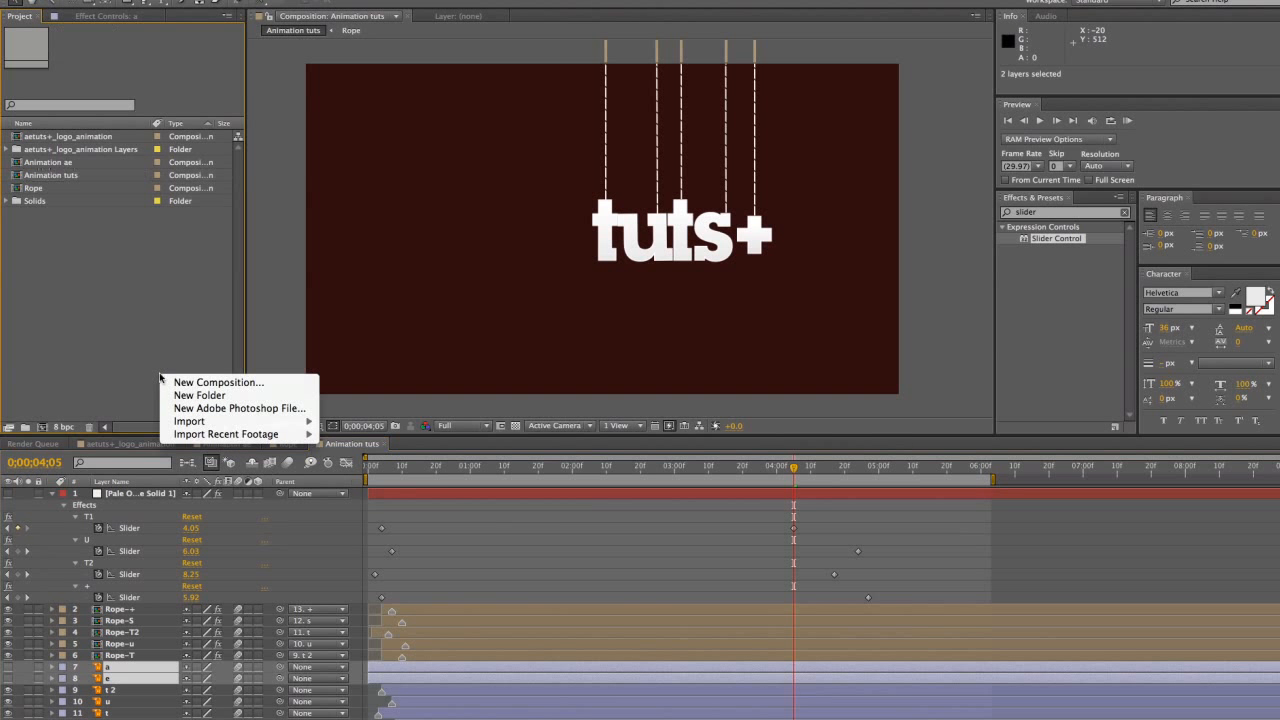
pyautogui.click(172, 381)
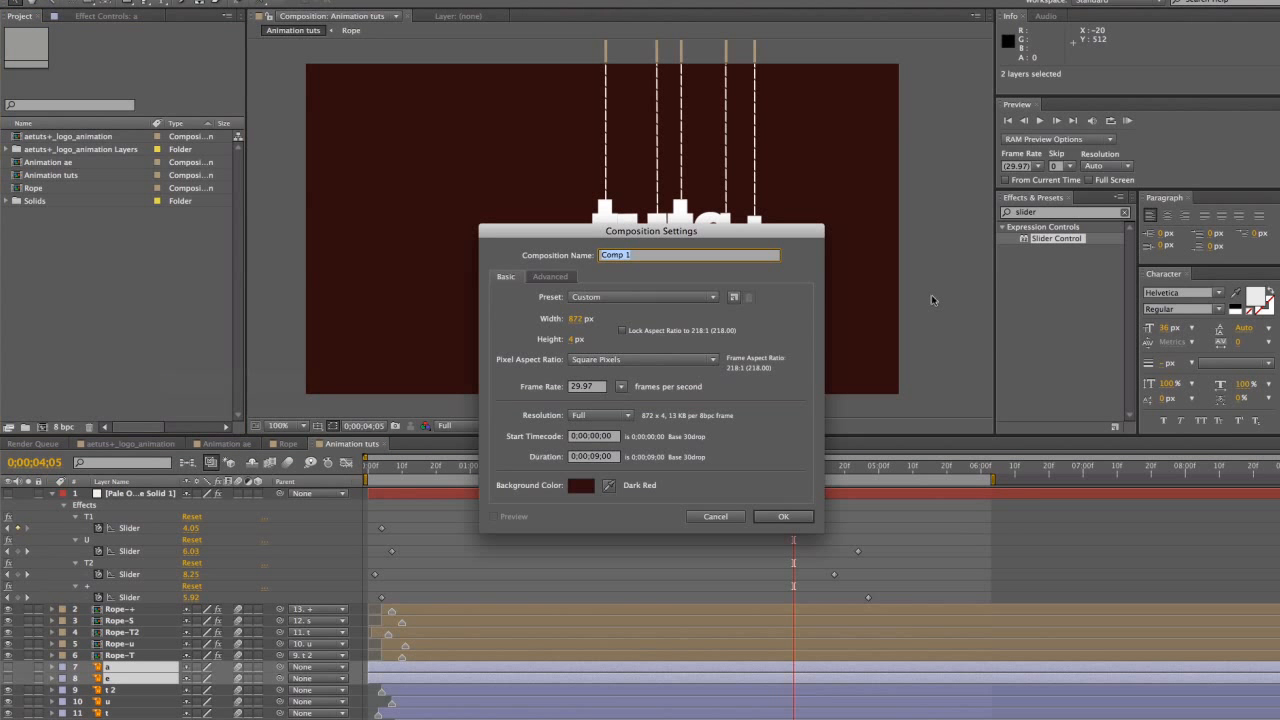
pyautogui.click(590, 296)
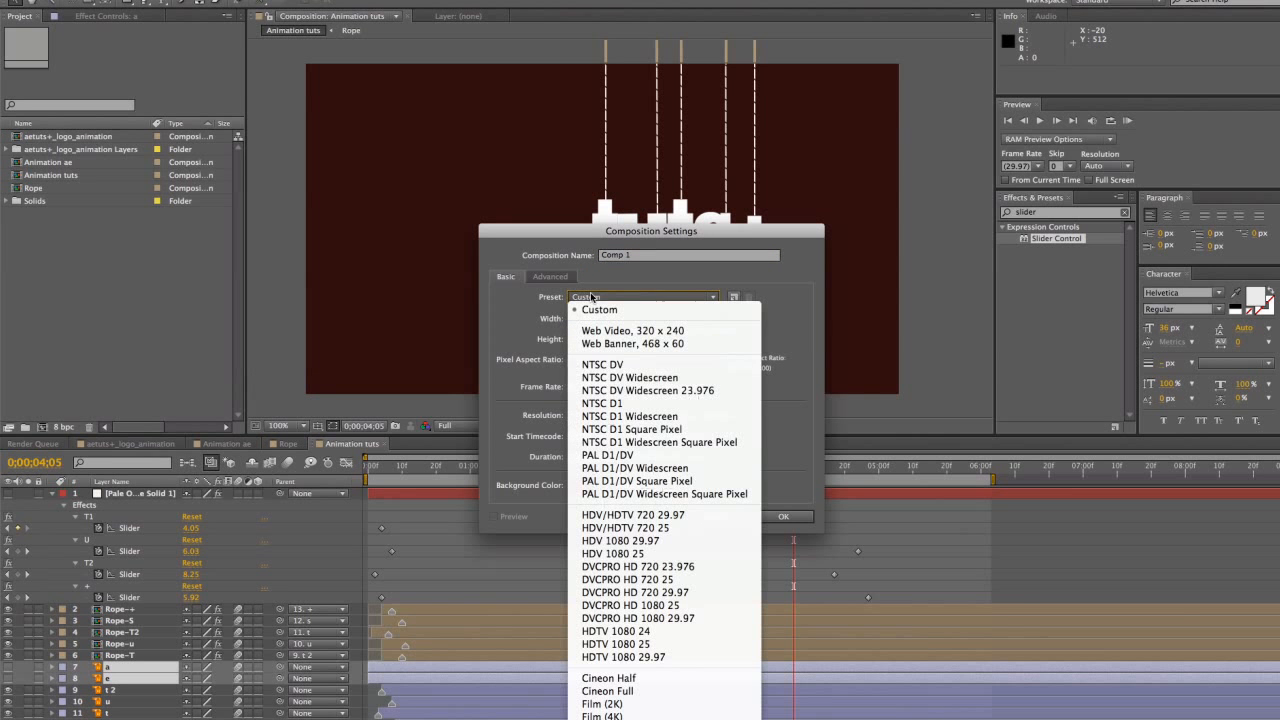
pyautogui.click(641, 443)
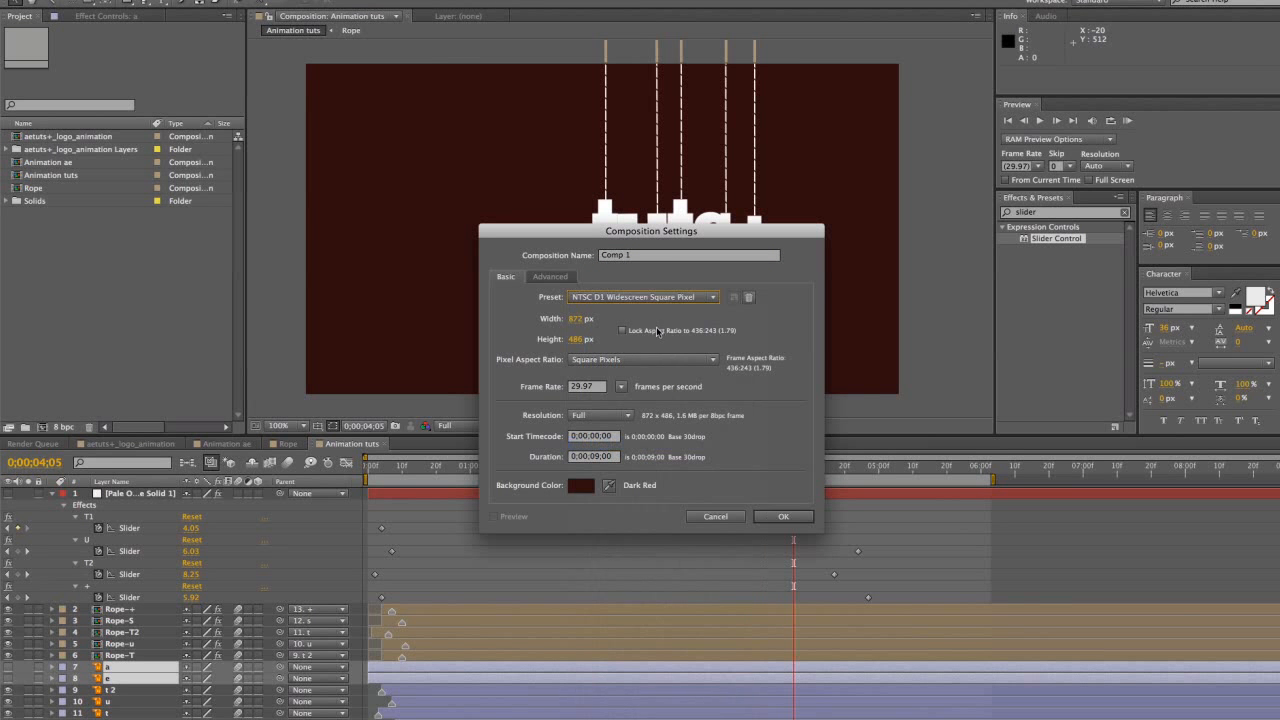
pyautogui.click(654, 258)
pyautogui.write('Master')
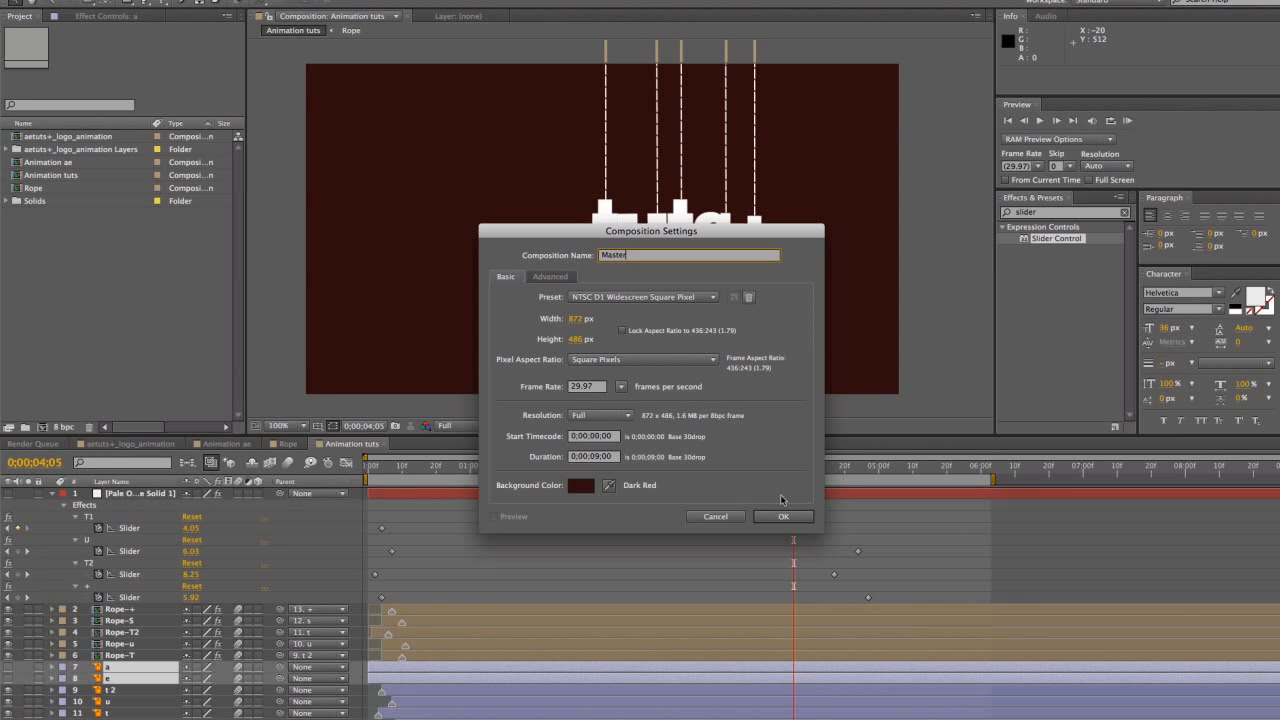
pyautogui.click(783, 515)
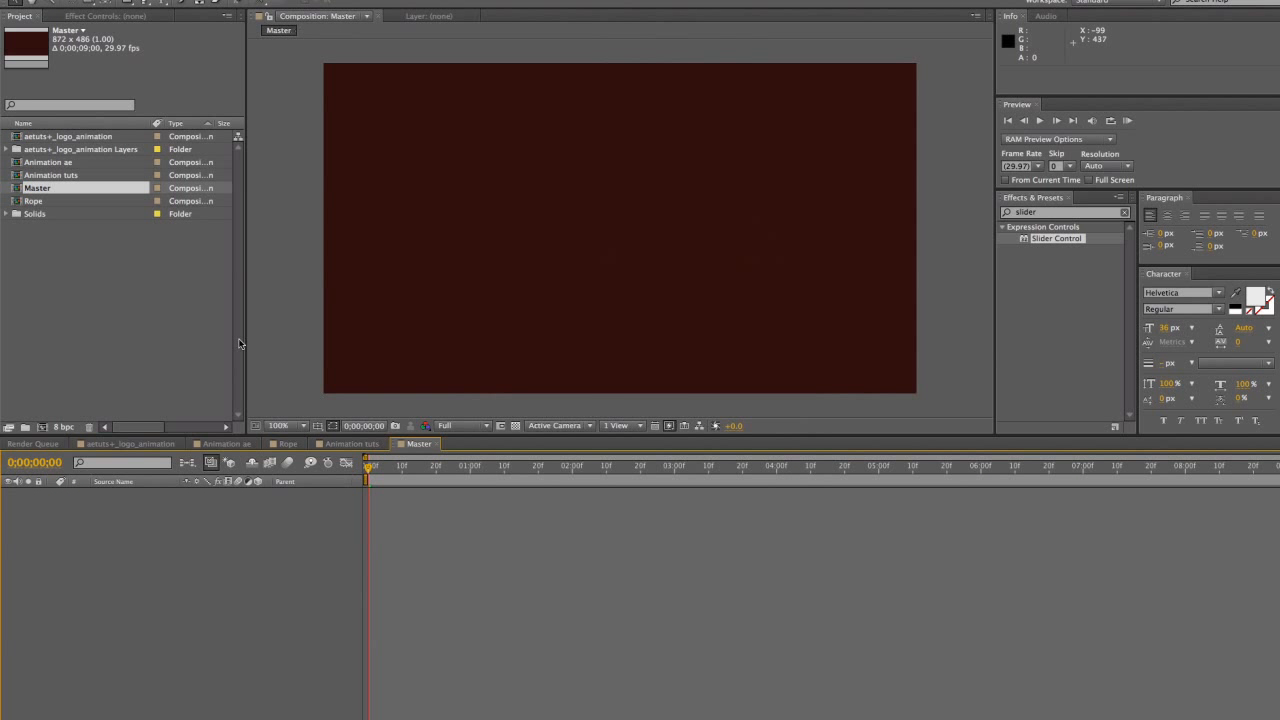
# Add the Animation tuts and Animation ae compositions to Master as layers and preview the result
pyautogui.click(44, 175)
pyautogui.keyDown('shift'); pyautogui.click(48, 162); pyautogui.keyUp('shift')
pyautogui.moveTo(50, 165); pyautogui.dragTo(184, 583)
pyautogui.click(255, 623)
pyautogui.press('KP_0')
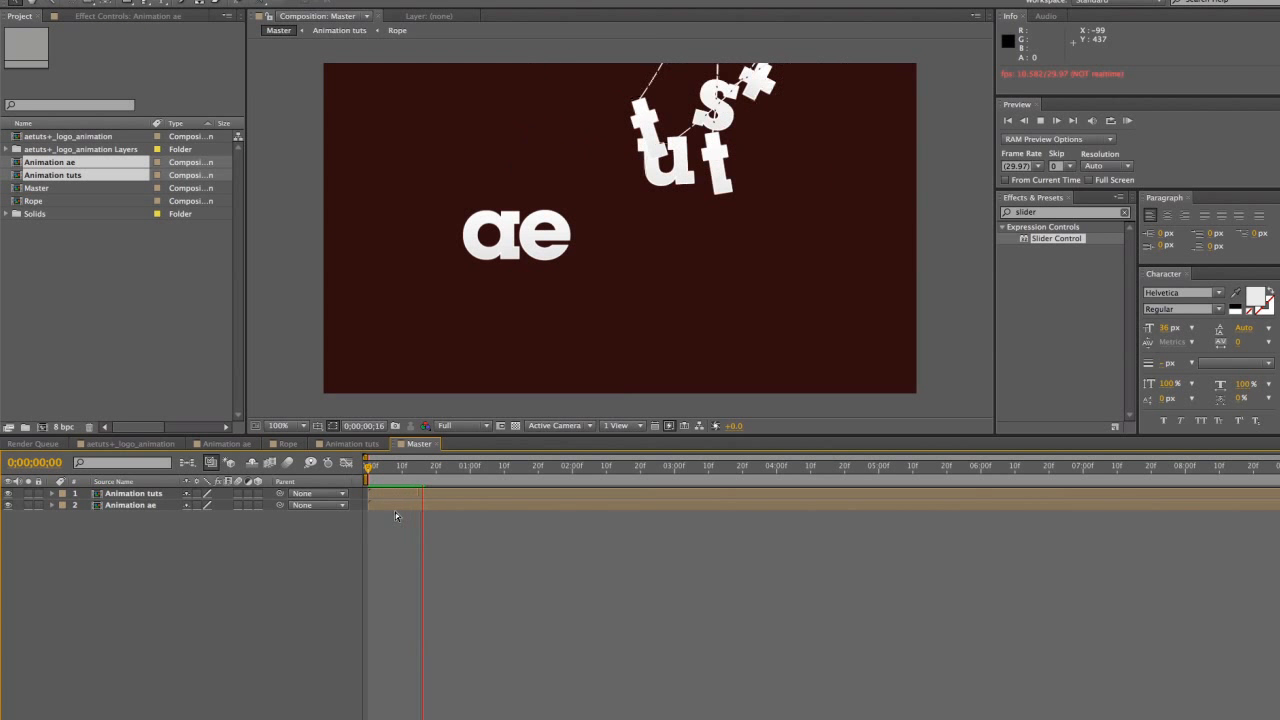
# Shift the Animation tuts layer to start about 12 frames in and preview from 0;00;00;06
pyautogui.click(389, 508)
pyautogui.moveTo(391, 492); pyautogui.dragTo(415, 494)
pyautogui.click(387, 477)
pyautogui.click(417, 547)
pyautogui.press('space')
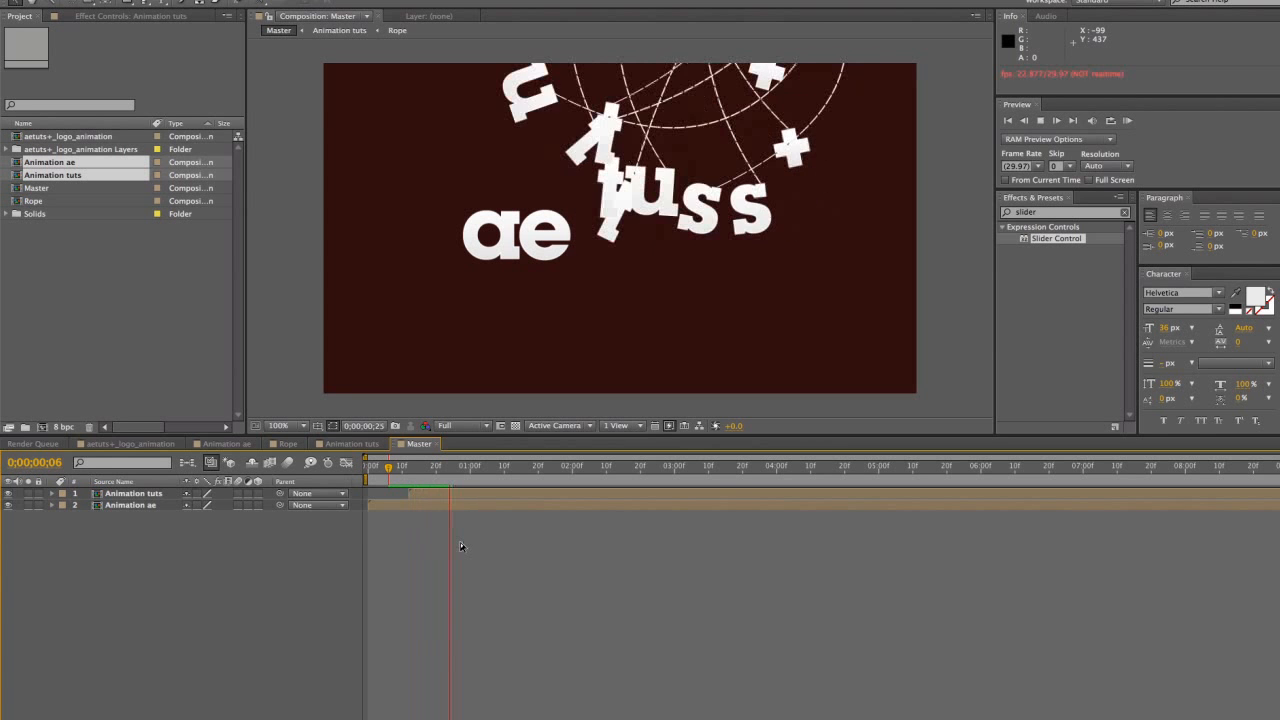
# Open the Animation ae composition and, at 0;00;05;11, reveal the Anchor Point and Rotation properties of the a and e layers
pyautogui.doubleClick(426, 505)
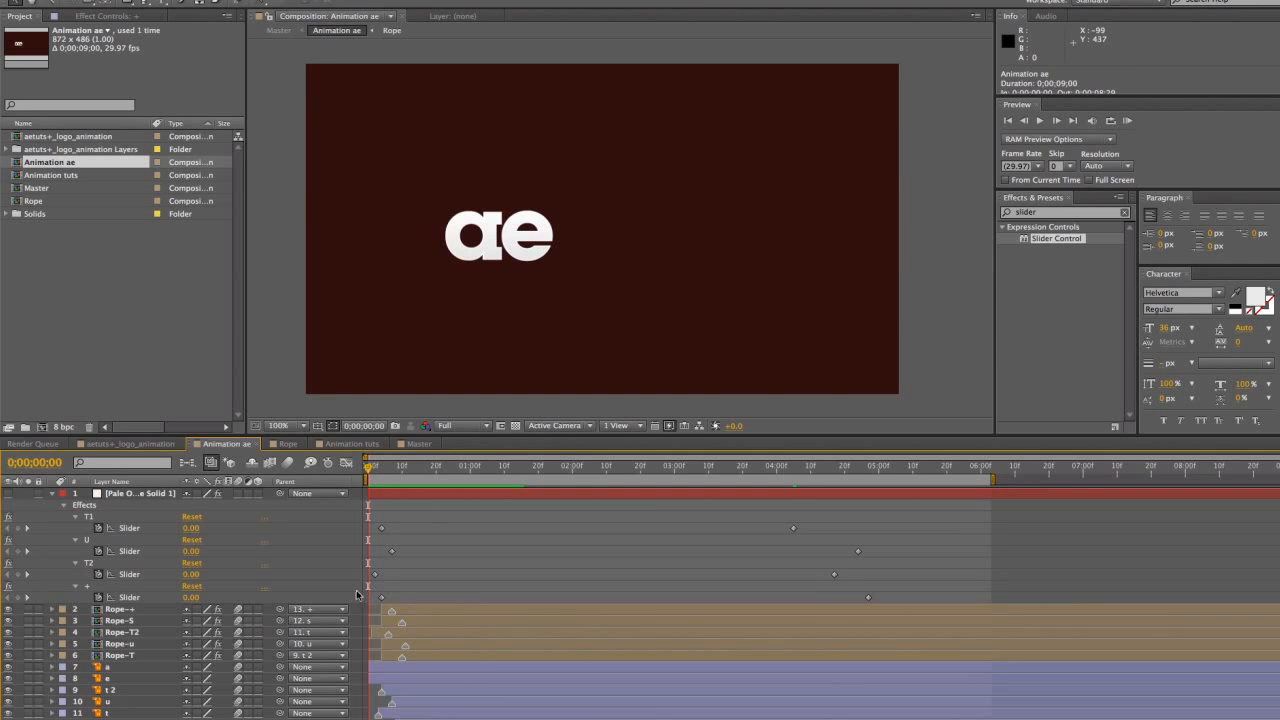
pyautogui.click(915, 467)
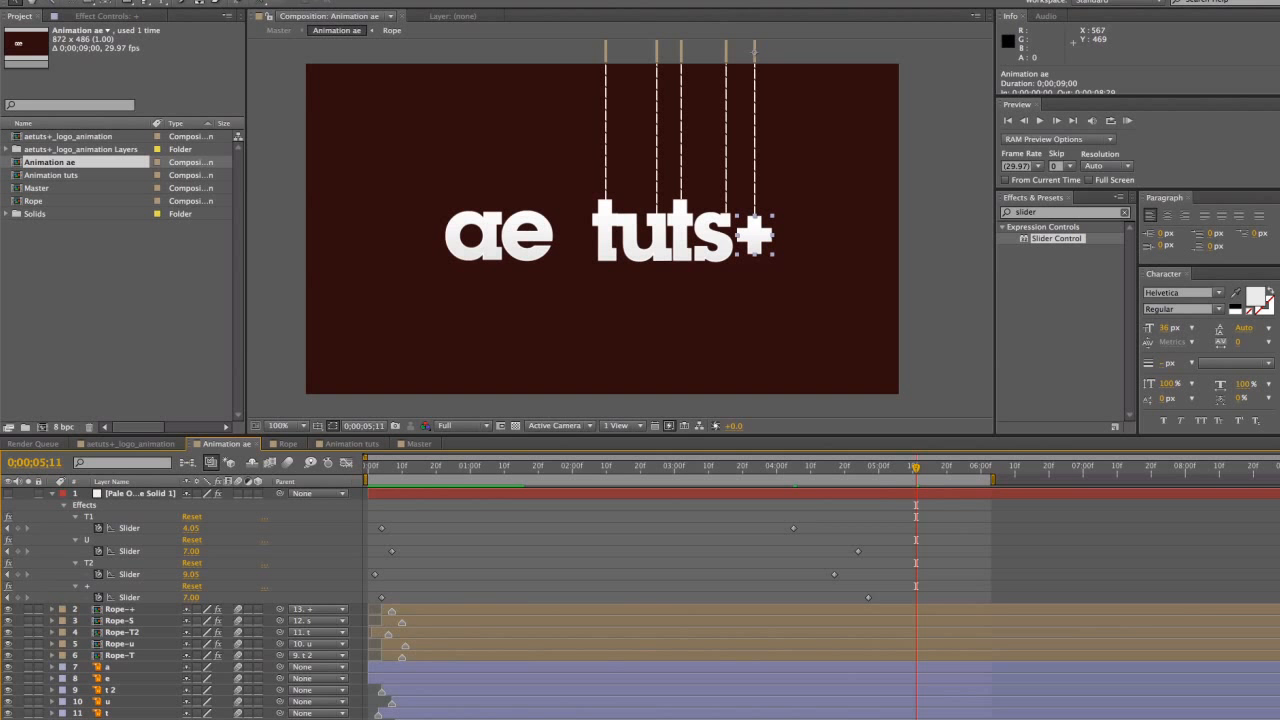
pyautogui.click(123, 657)
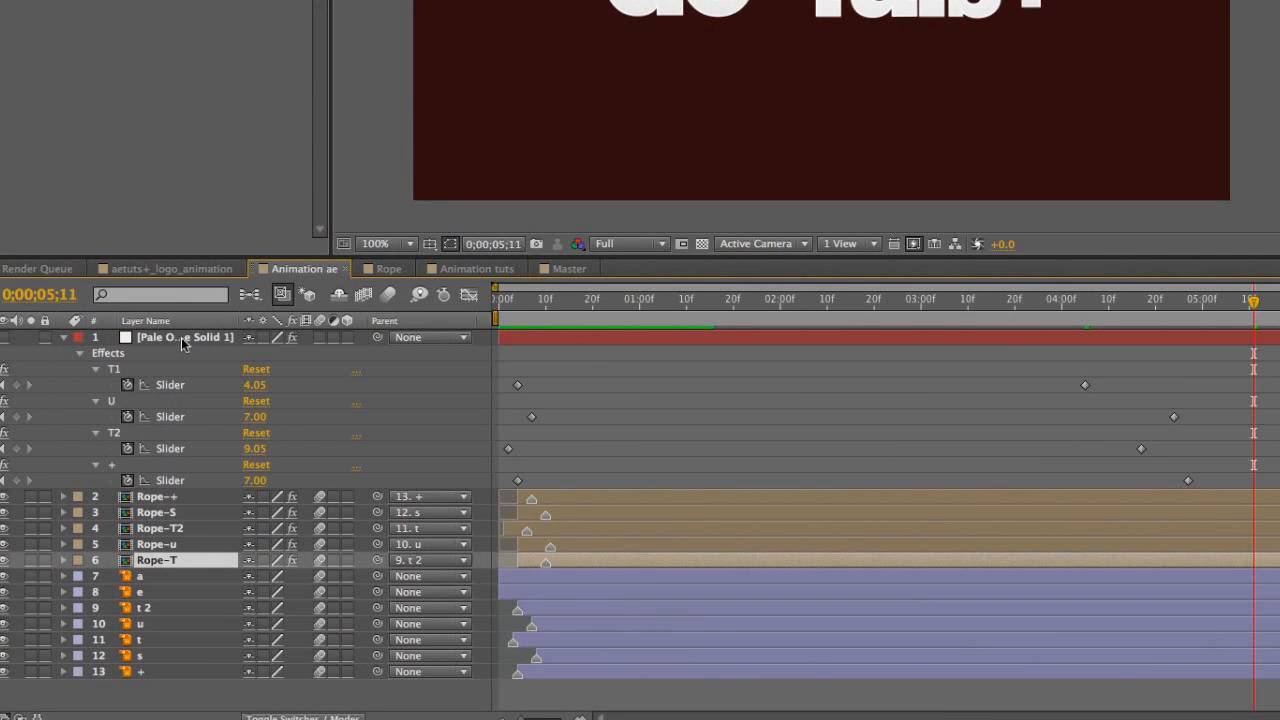
pyautogui.click(153, 578)
pyautogui.keyDown('shift'); pyautogui.click(186, 595); pyautogui.keyUp('shift')
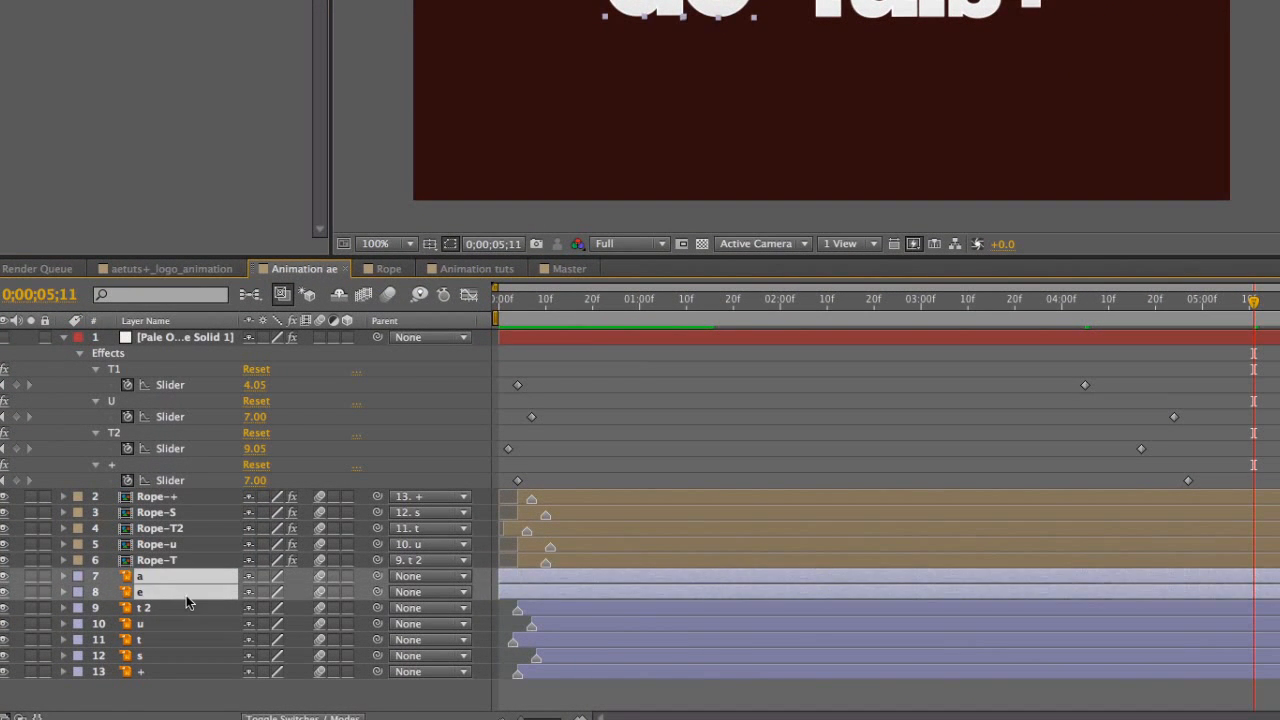
pyautogui.press('a')
pyautogui.hotkey('shift', 't')
pyautogui.hotkey('shift', 't')
pyautogui.hotkey('shift', 'r')
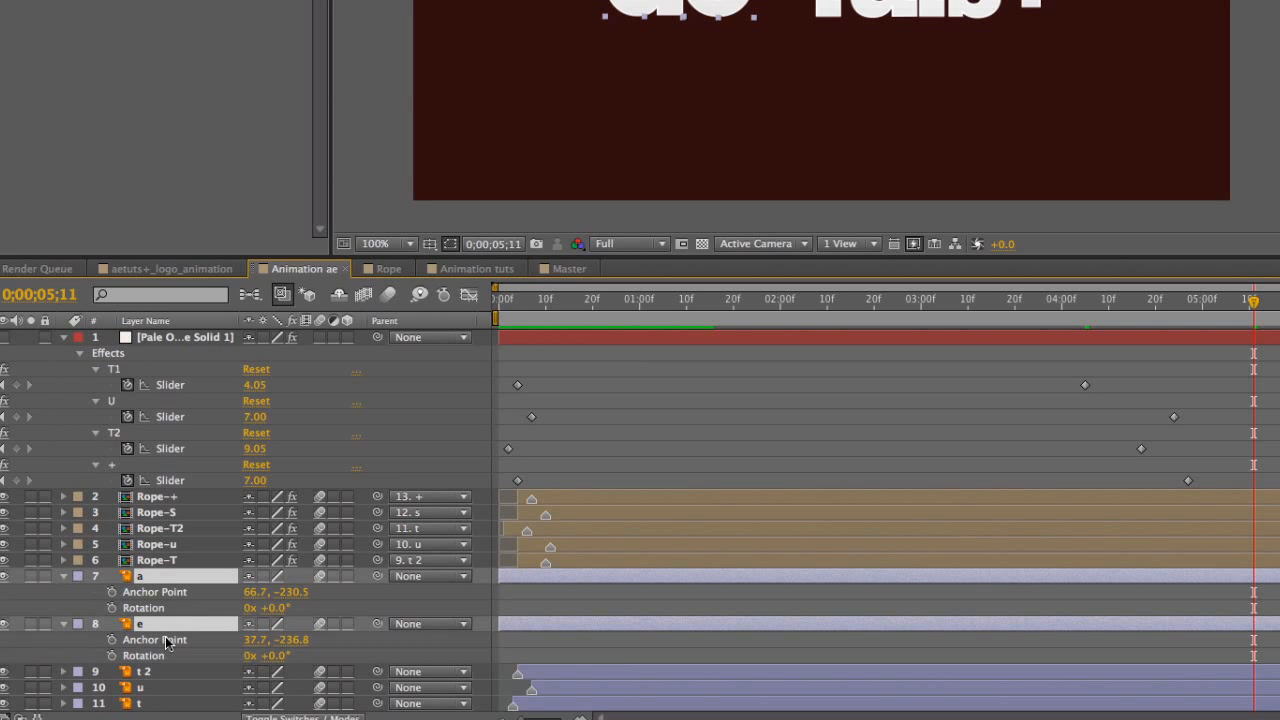
# Add expressions to Anchor Point and Rotation on both the a and e layers and expand them
pyautogui.click(111, 592)
pyautogui.click(111, 607)
pyautogui.click(111, 639)
pyautogui.click(111, 655)
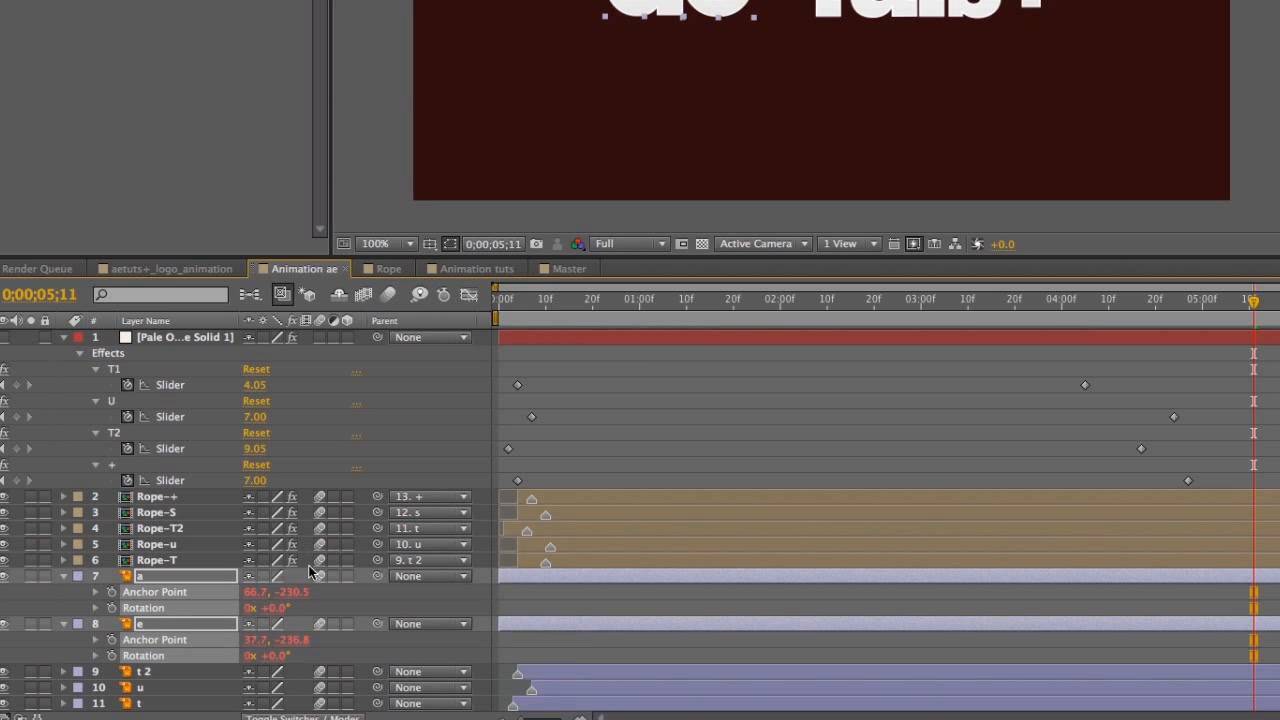
pyautogui.click(96, 608)
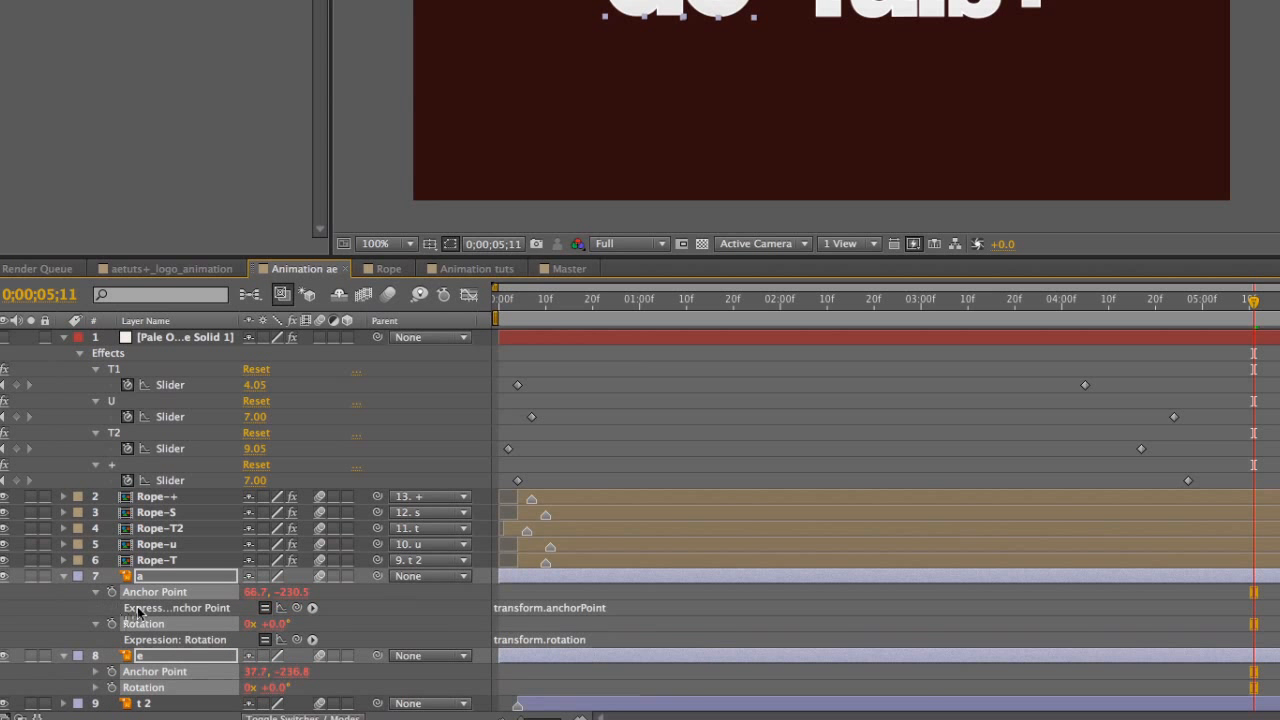
pyautogui.scroll(-3, 138, 612)
pyautogui.click(95, 622)
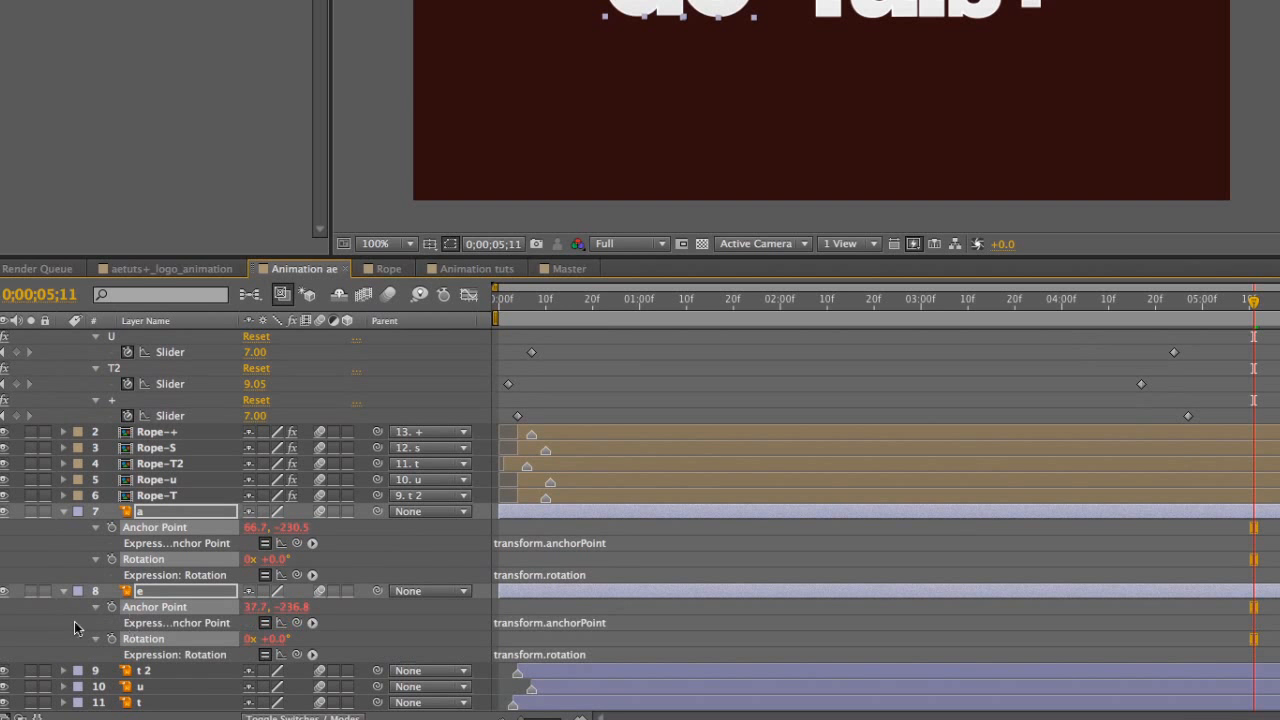
pyautogui.click(73, 621)
# Copy the s layer's Anchor Point expression and paste it over the a layer's Anchor Point expression
pyautogui.scroll(-2, 315, 576)
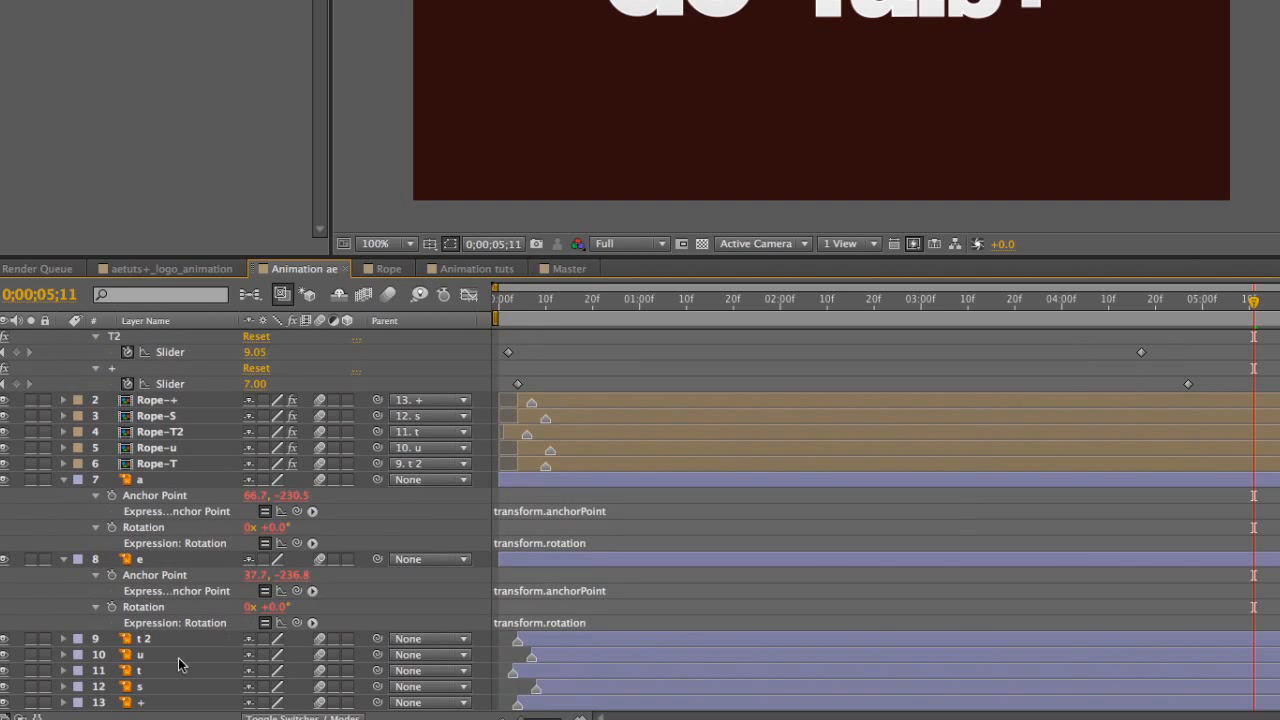
pyautogui.click(135, 672)
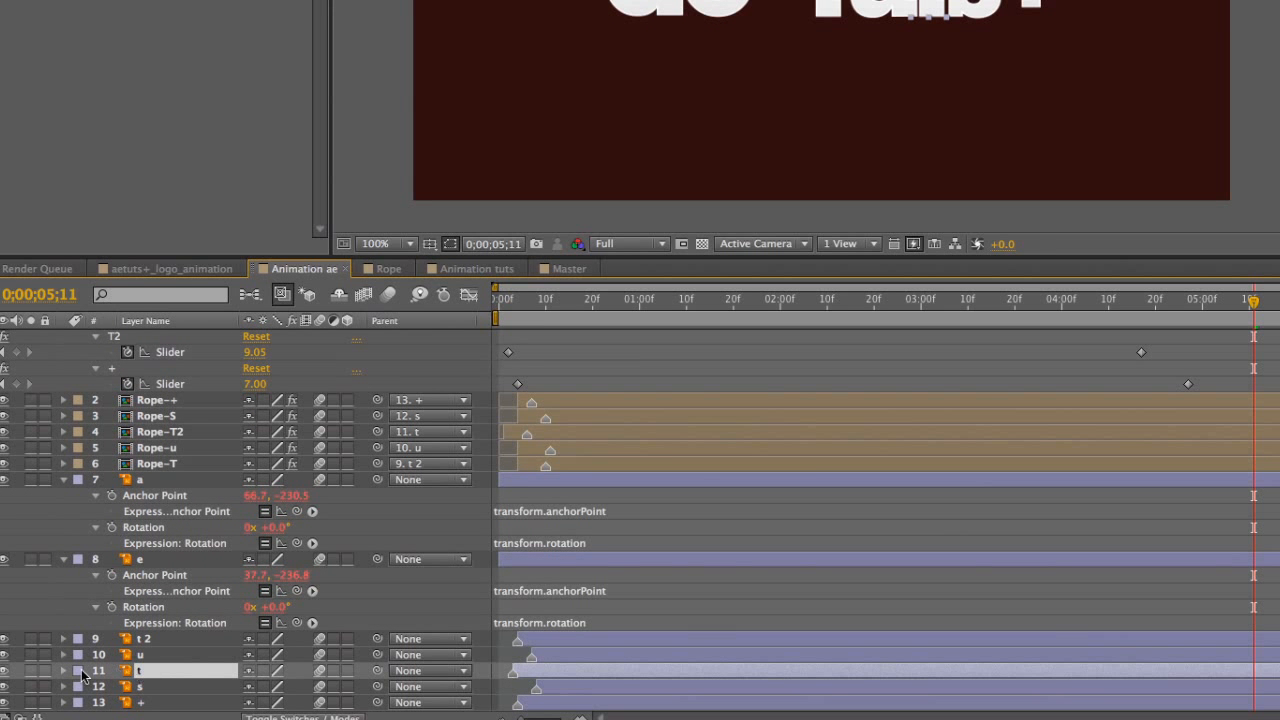
pyautogui.click(63, 670)
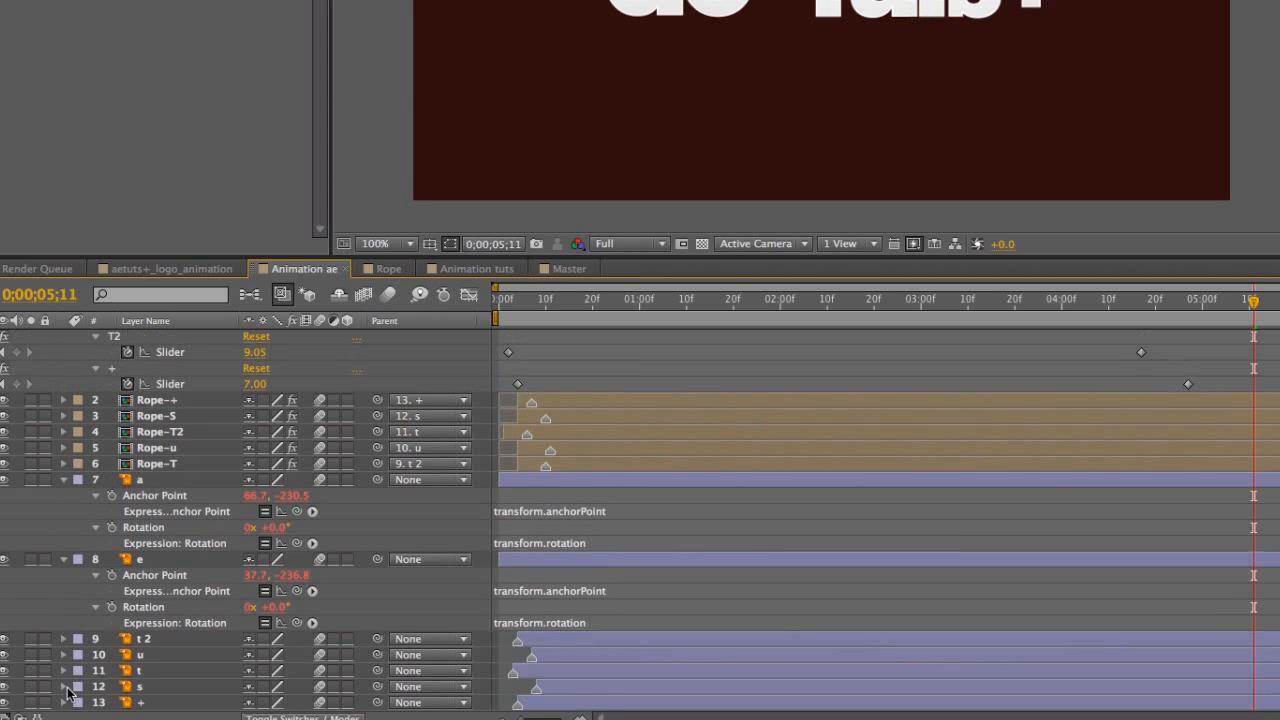
pyautogui.click(65, 688)
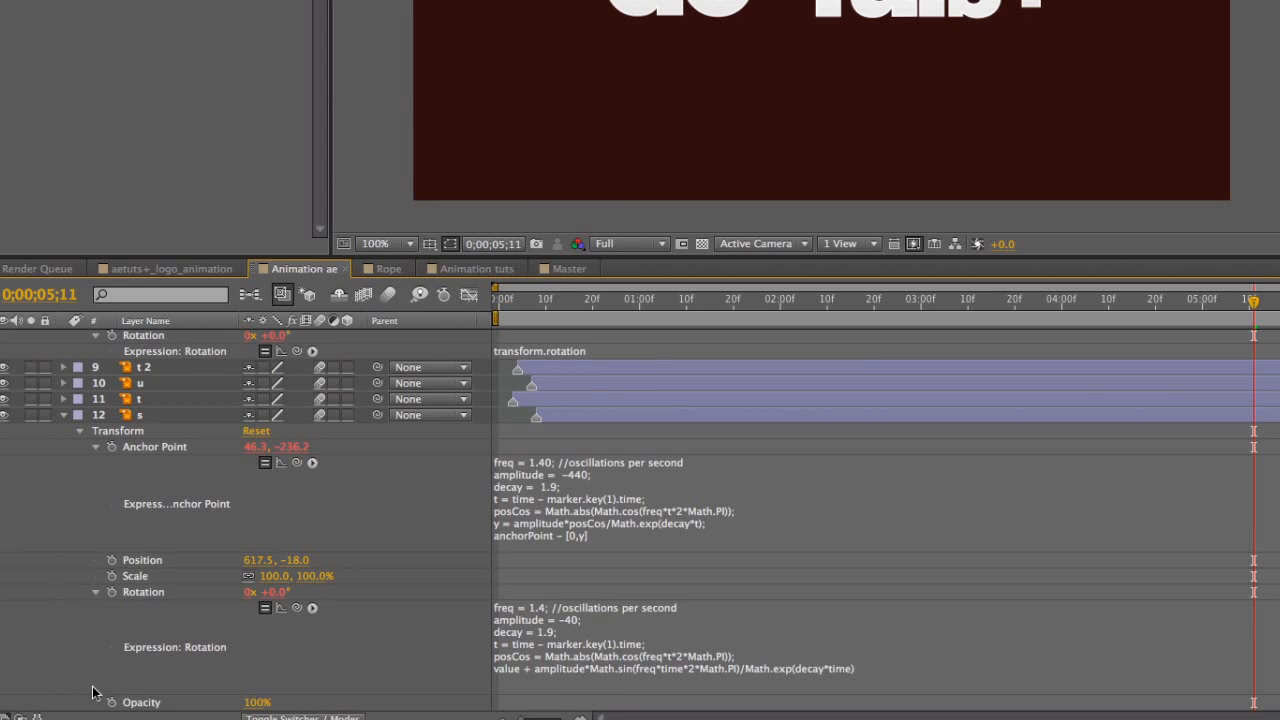
pyautogui.click(707, 496)
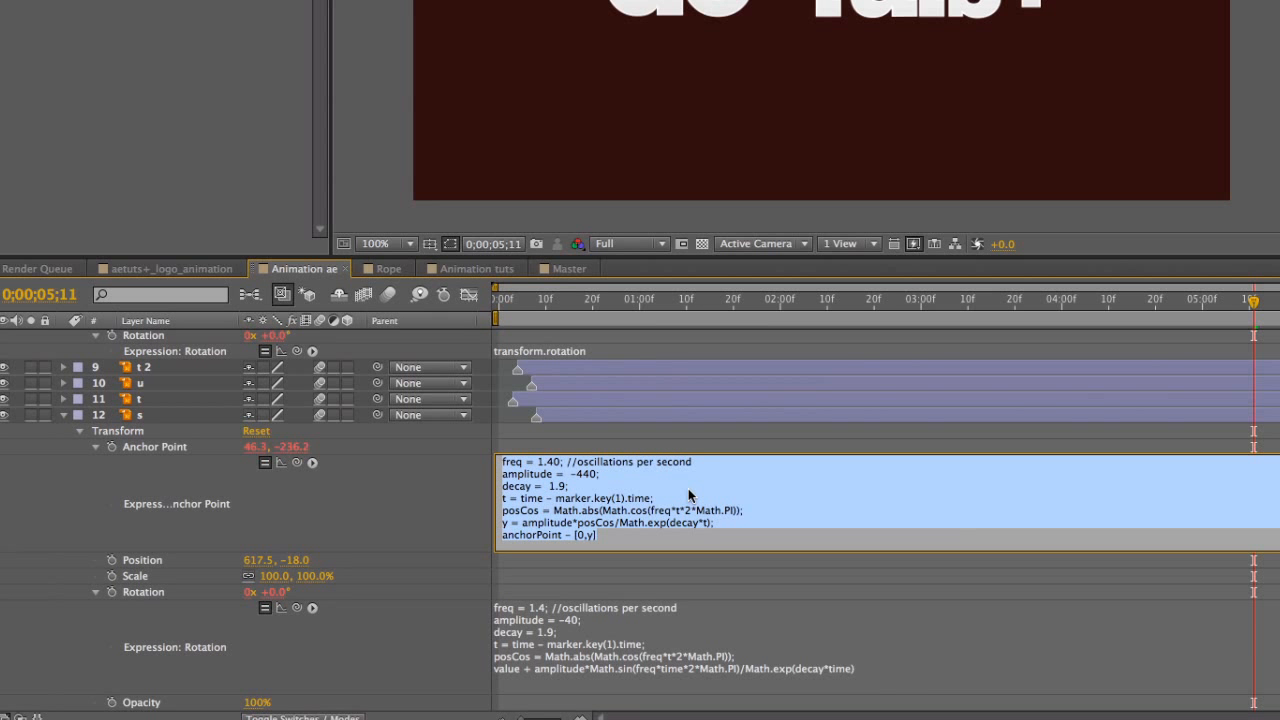
pyautogui.click(410, 485)
pyautogui.scroll(3, 420, 485)
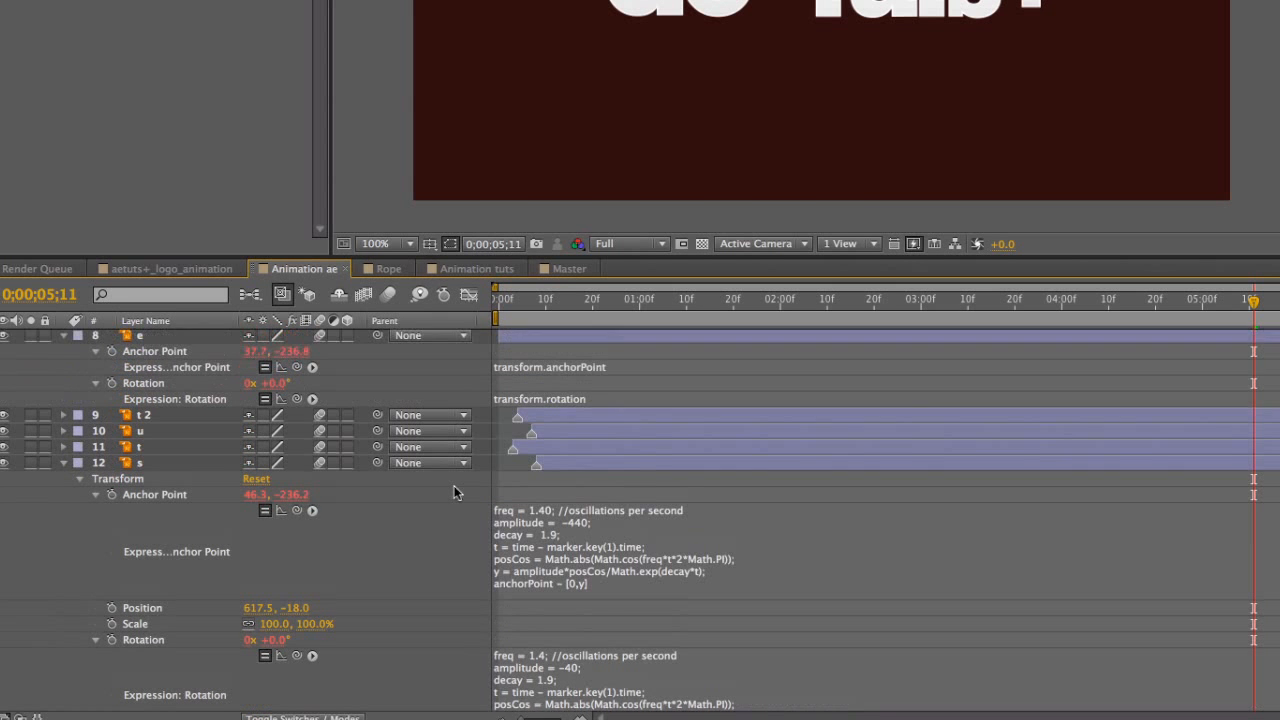
pyautogui.scroll(2, 454, 485)
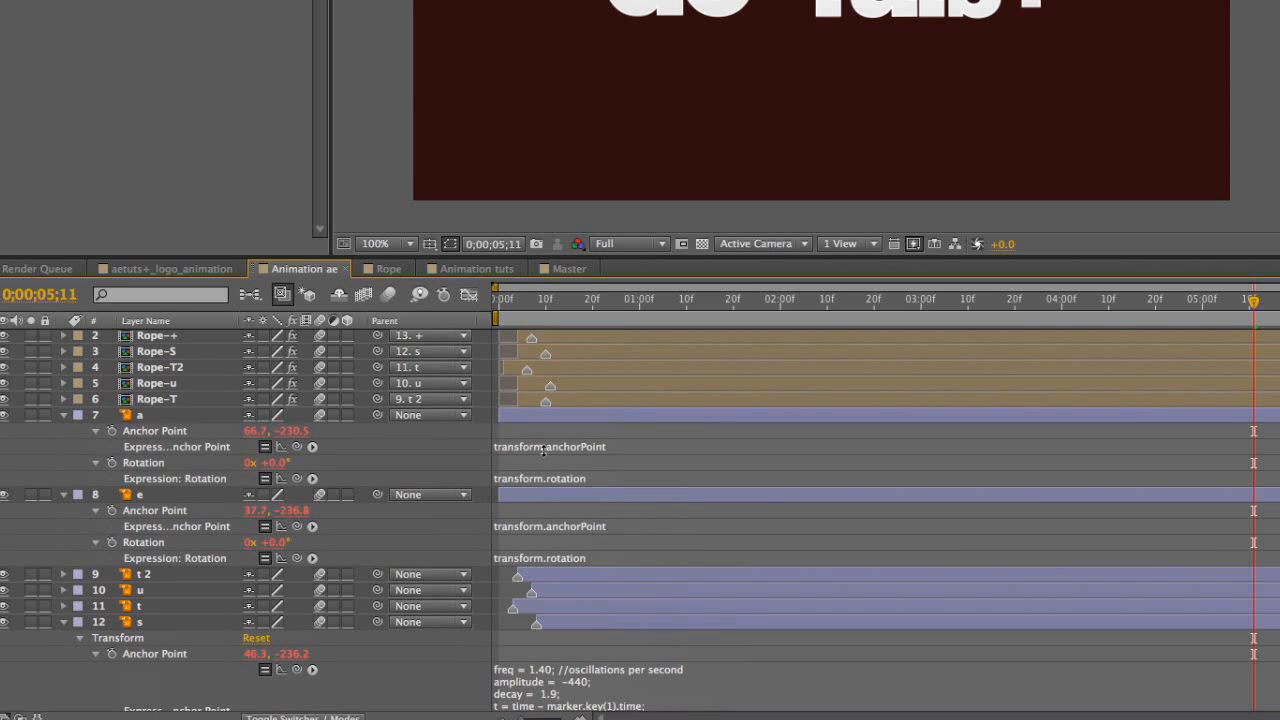
pyautogui.click(544, 450)
pyautogui.press('super+v')
pyautogui.click(417, 453)
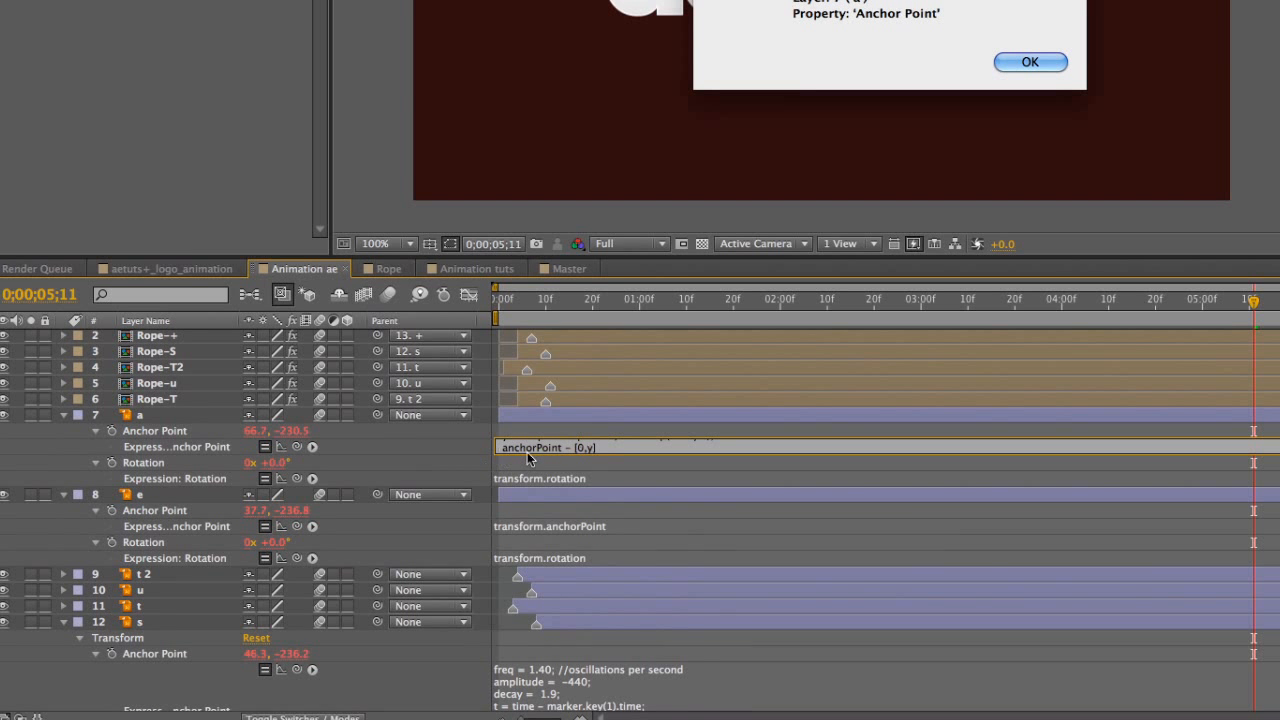
pyautogui.click(1005, 66)
# Add a layer marker to the a layer at 0;00;00;04 and re-enable its Anchor Point expression
pyautogui.click(517, 305)
pyautogui.click(521, 416)
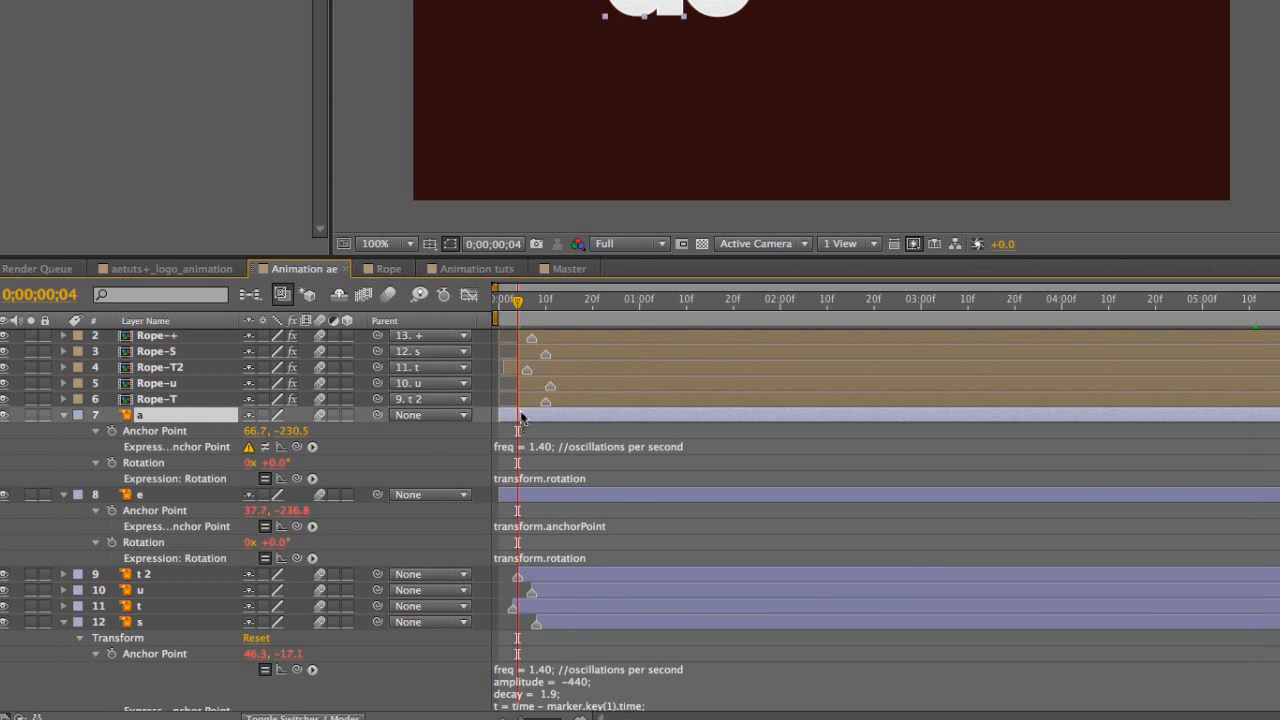
pyautogui.click(264, 446)
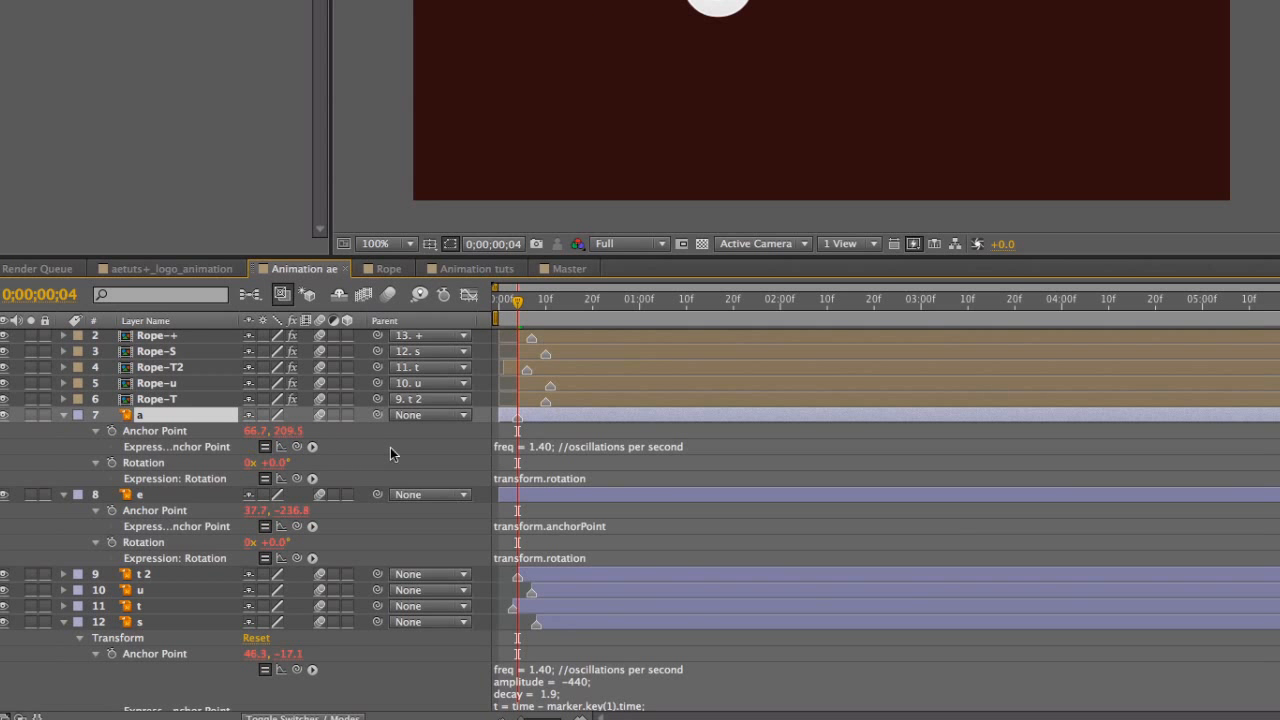
pyautogui.click(408, 450)
# Solo the a and e layers and return the current time to 0;00;00;00
pyautogui.click(31, 415)
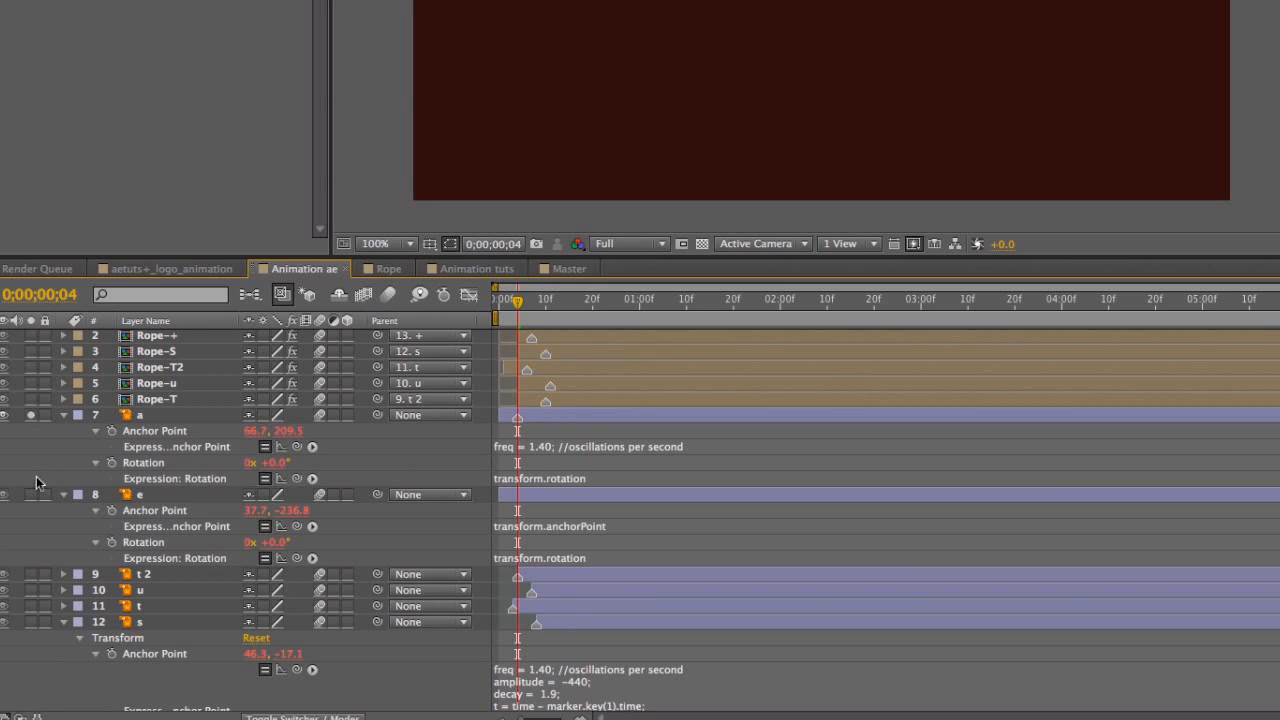
pyautogui.click(31, 494)
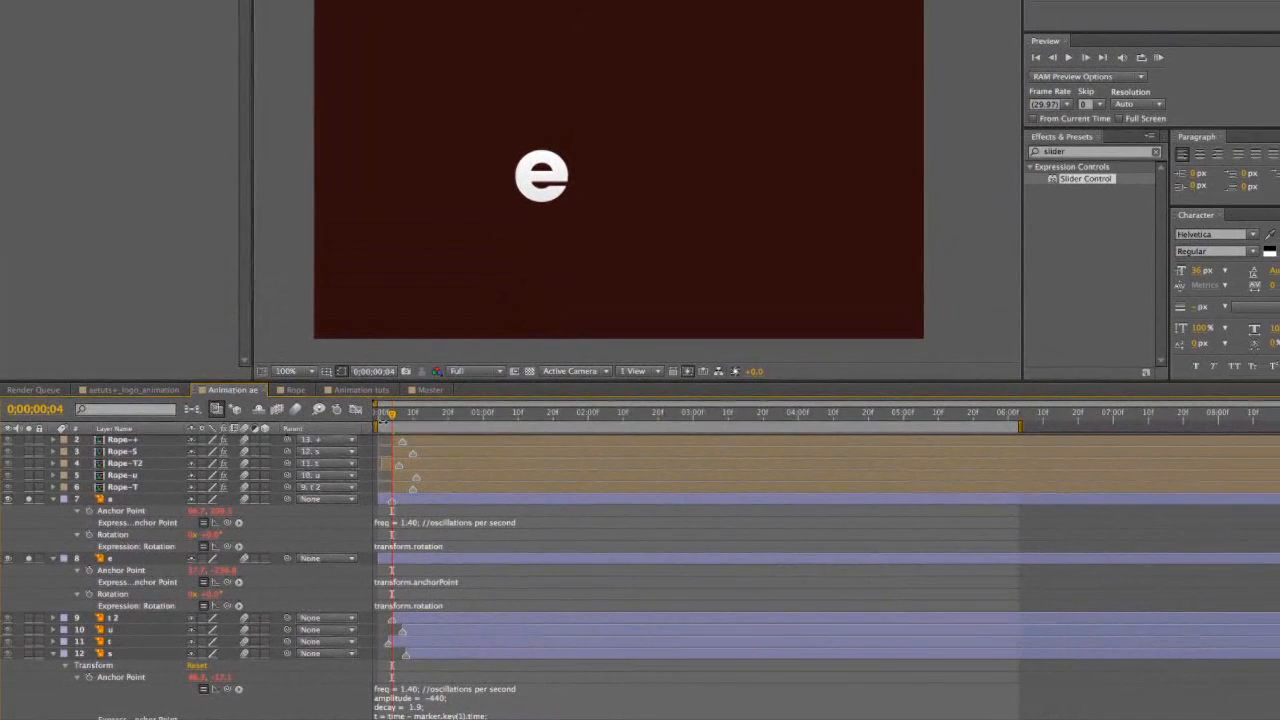
pyautogui.moveTo(391, 414)
pyautogui.mouseDown()
pyautogui.moveTo(597, 424)
pyautogui.moveTo(380, 424)
pyautogui.mouseUp()
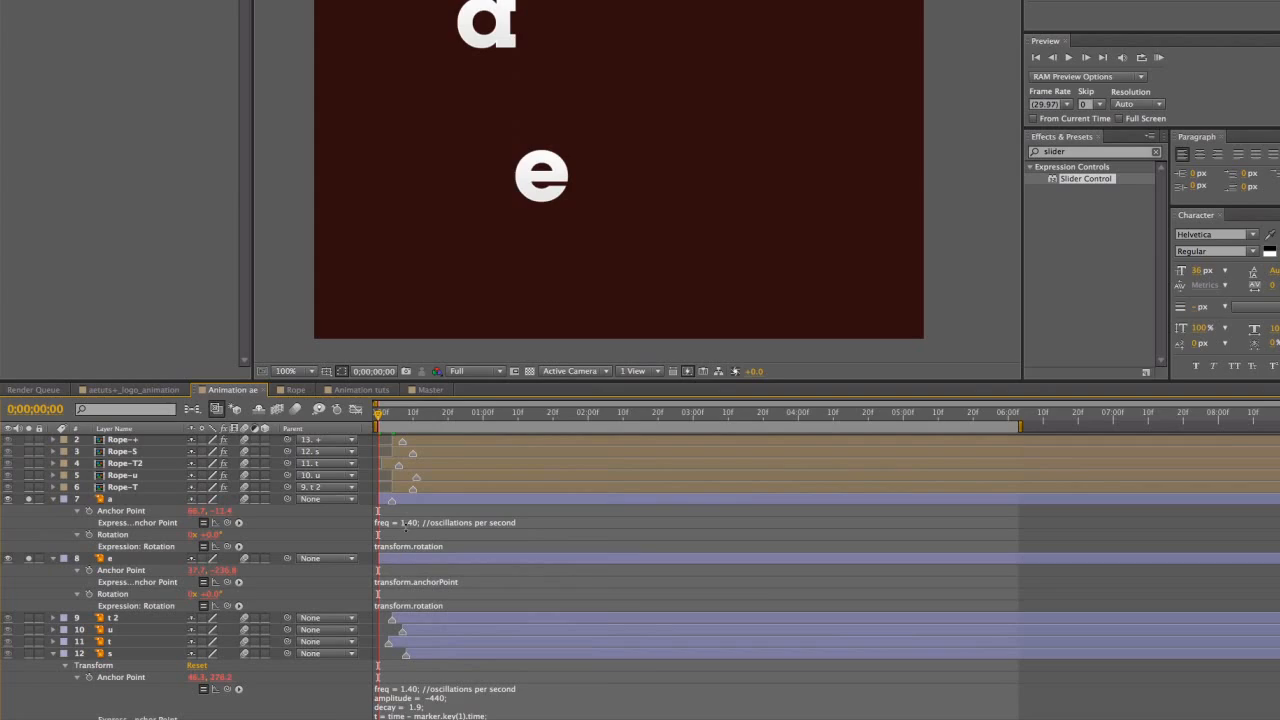
# Set the amplitude in the a layer's Anchor Point expression to -430
pyautogui.click(407, 524)
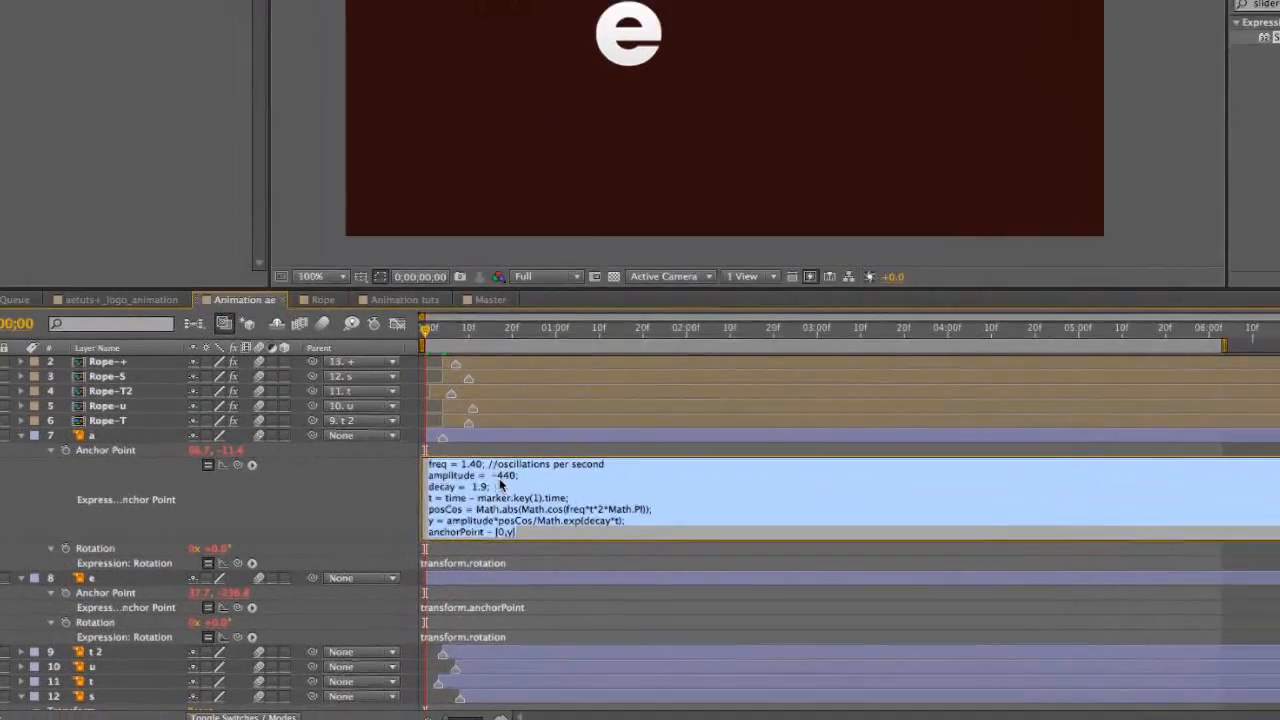
pyautogui.click(506, 475)
pyautogui.press('BackSpace')
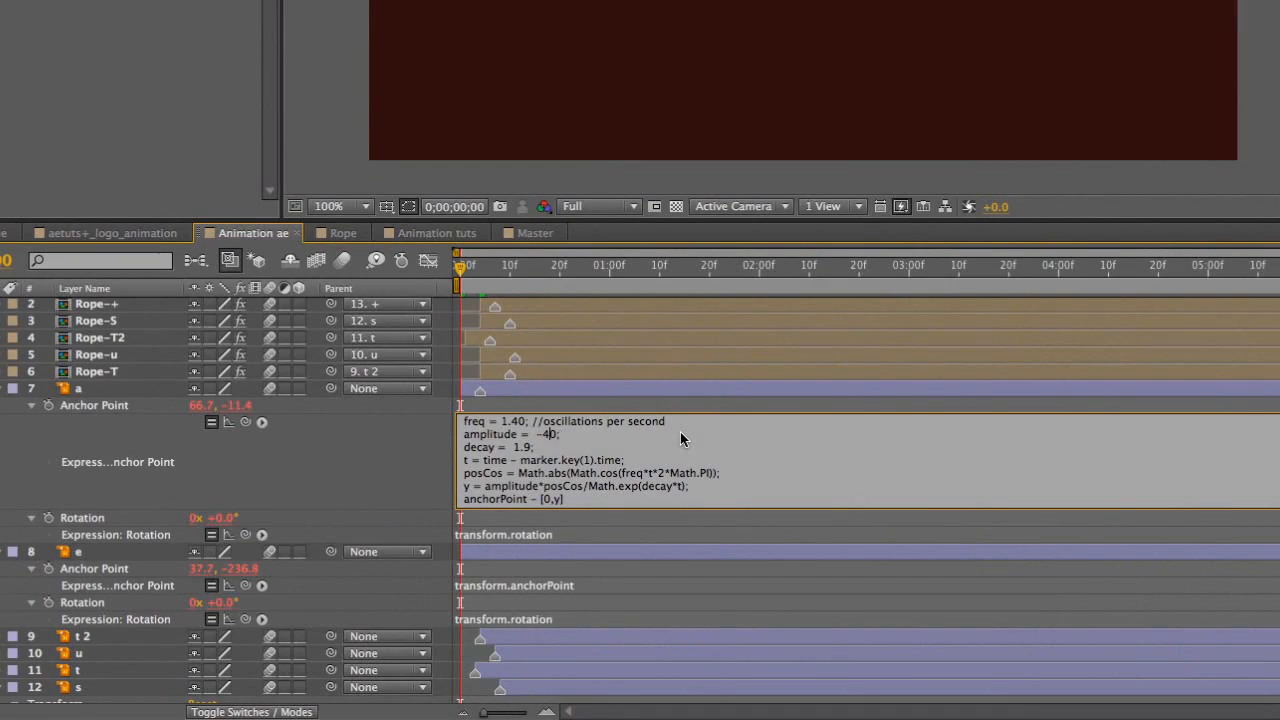
pyautogui.write('3')
pyautogui.press('KP_Enter')
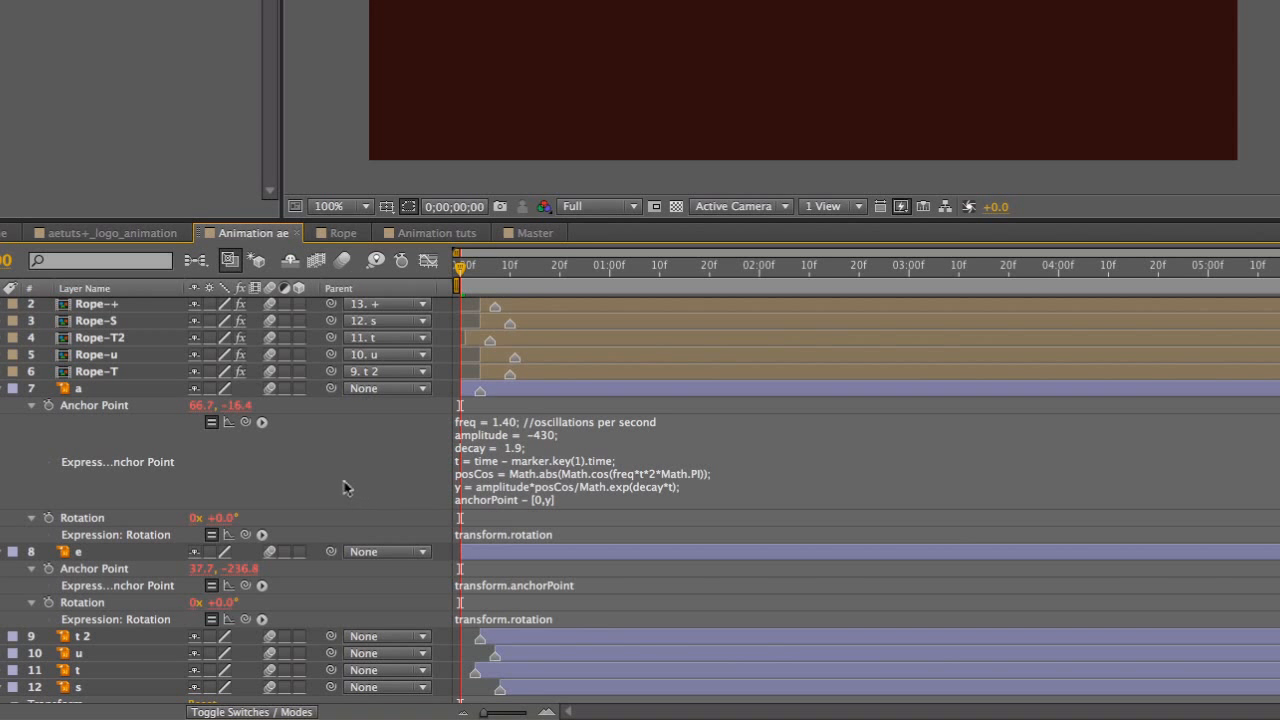
# Copy the s layer's Rotation expression into the a layer's Rotation and expand it to show every line
pyautogui.scroll(-1, 358, 483)
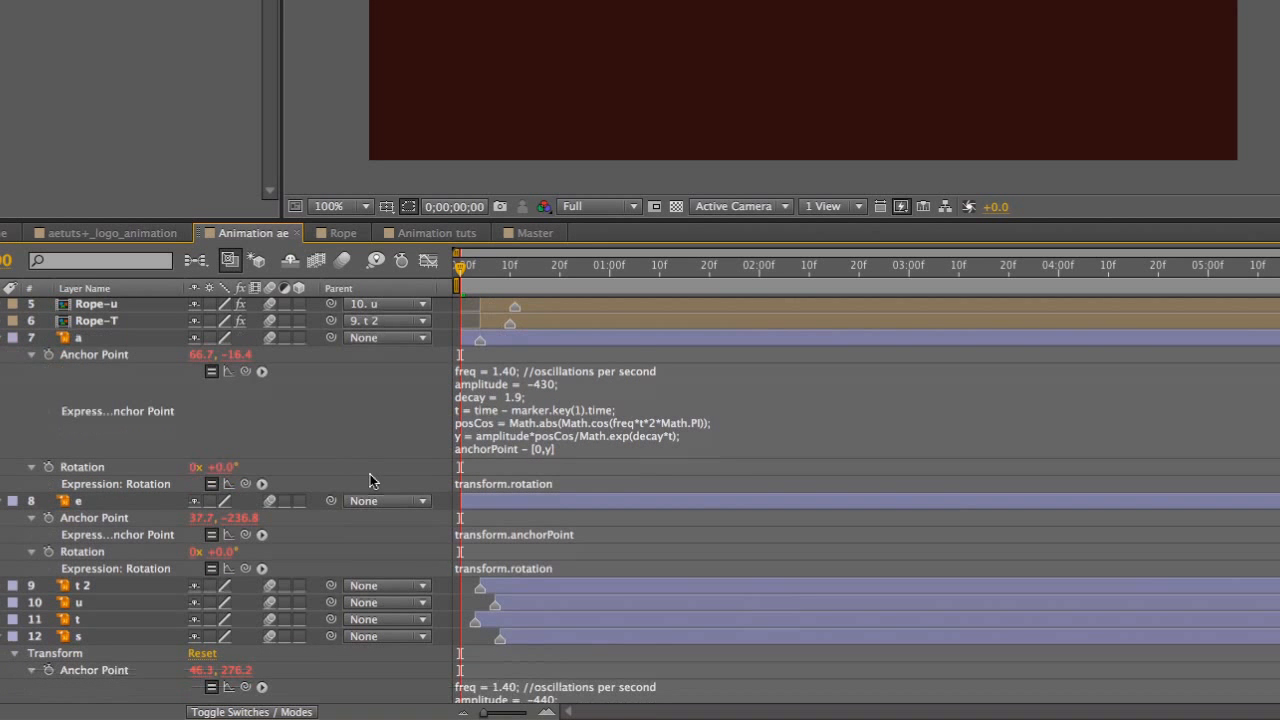
pyautogui.scroll(-8, 368, 481)
pyautogui.scroll(-7, 370, 483)
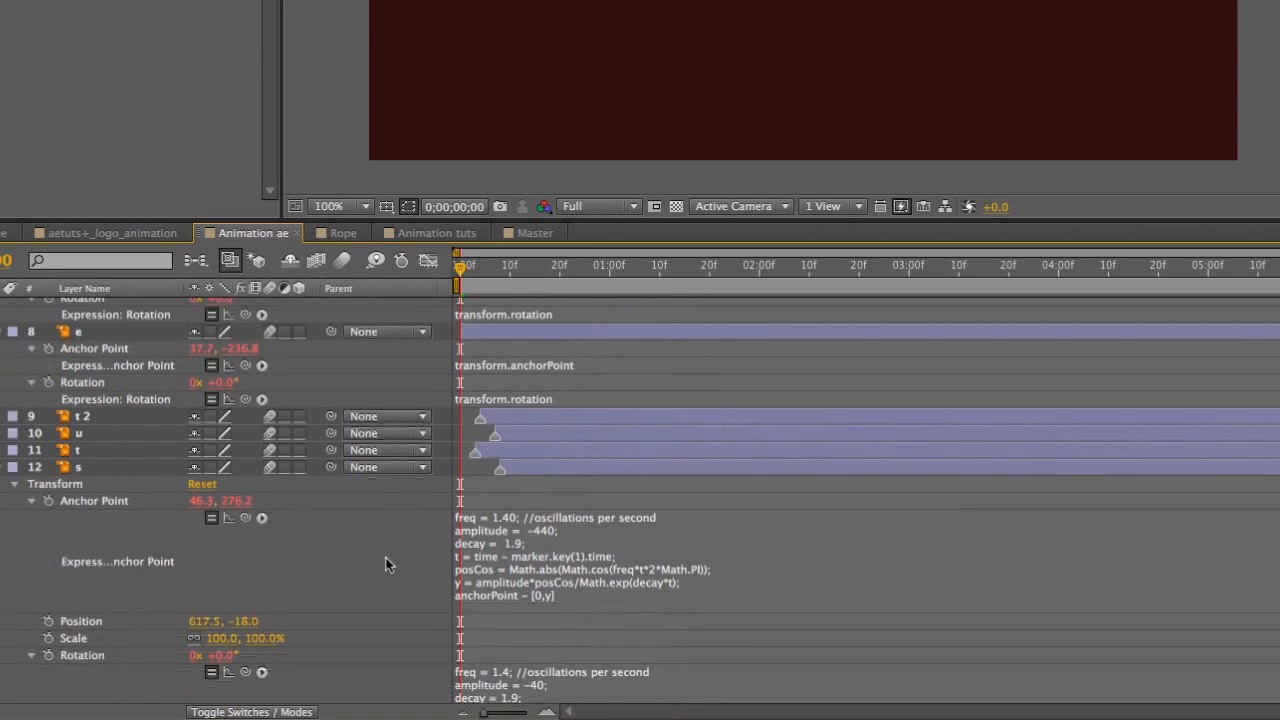
pyautogui.click(473, 628)
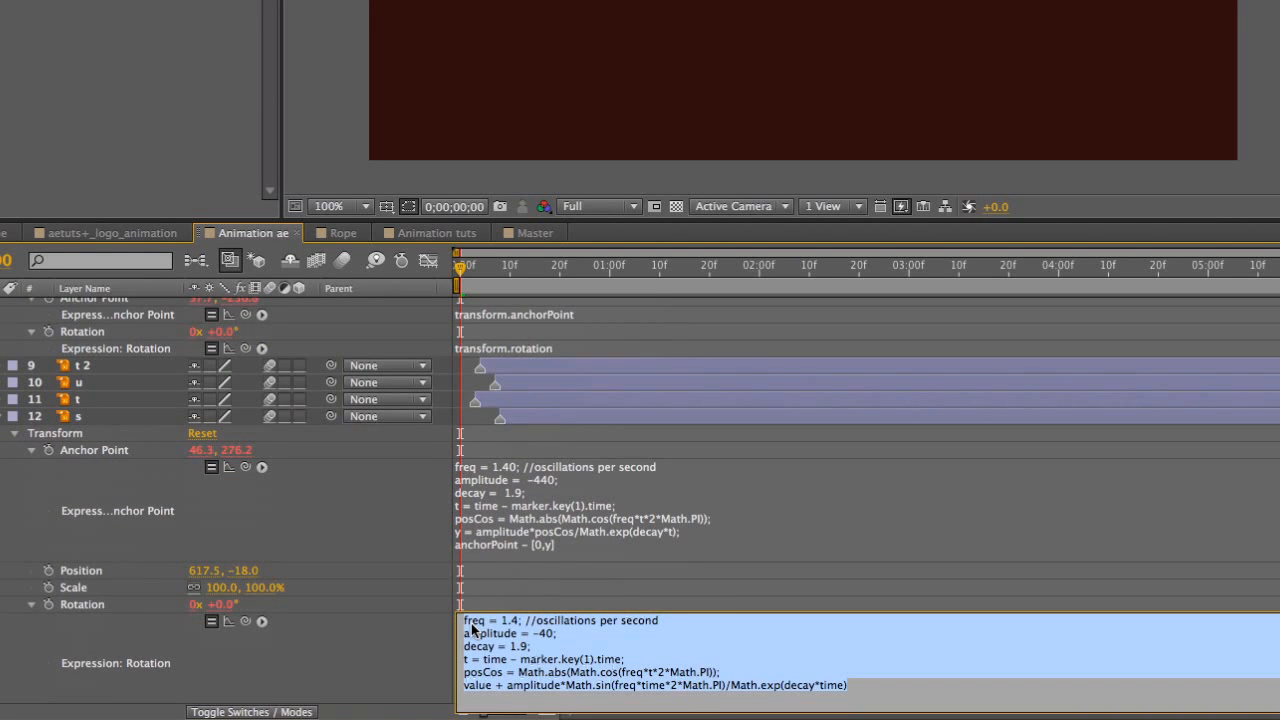
pyautogui.click(358, 580)
pyautogui.scroll(9, 360, 540)
pyautogui.scroll(10, 398, 534)
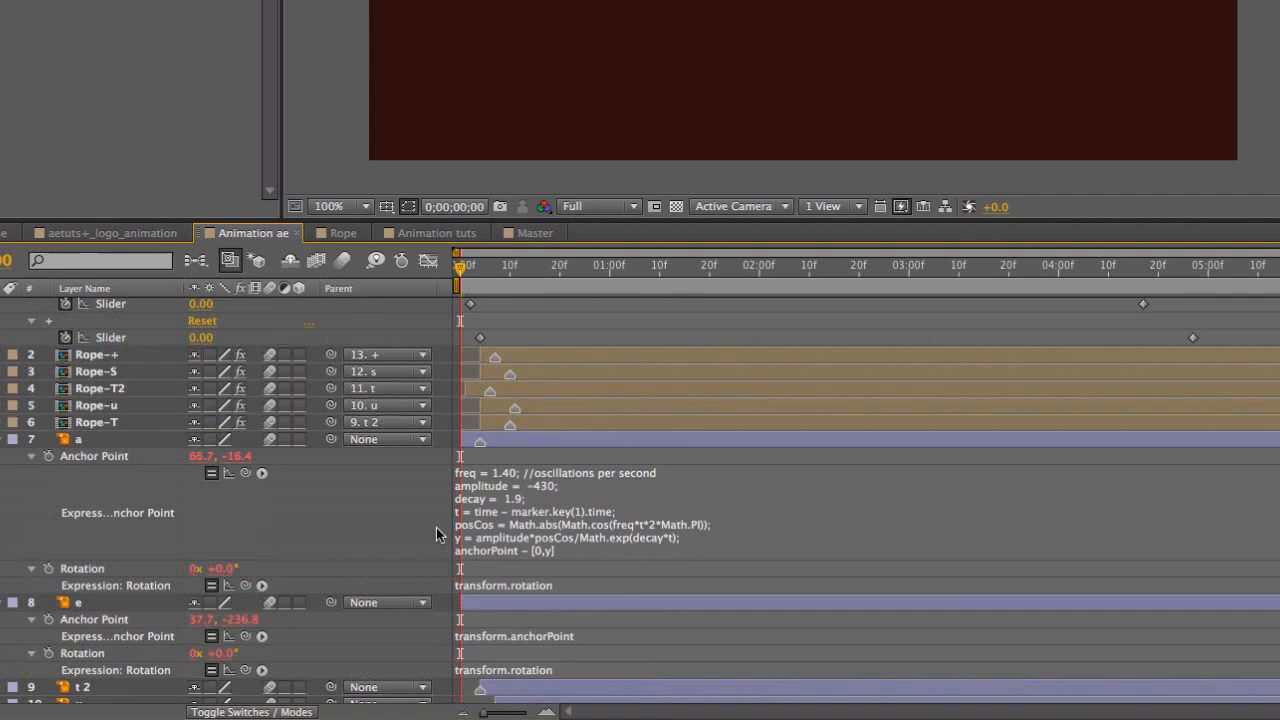
pyautogui.click(487, 587)
pyautogui.hotkey('ctrl', 'v')
pyautogui.click(392, 580)
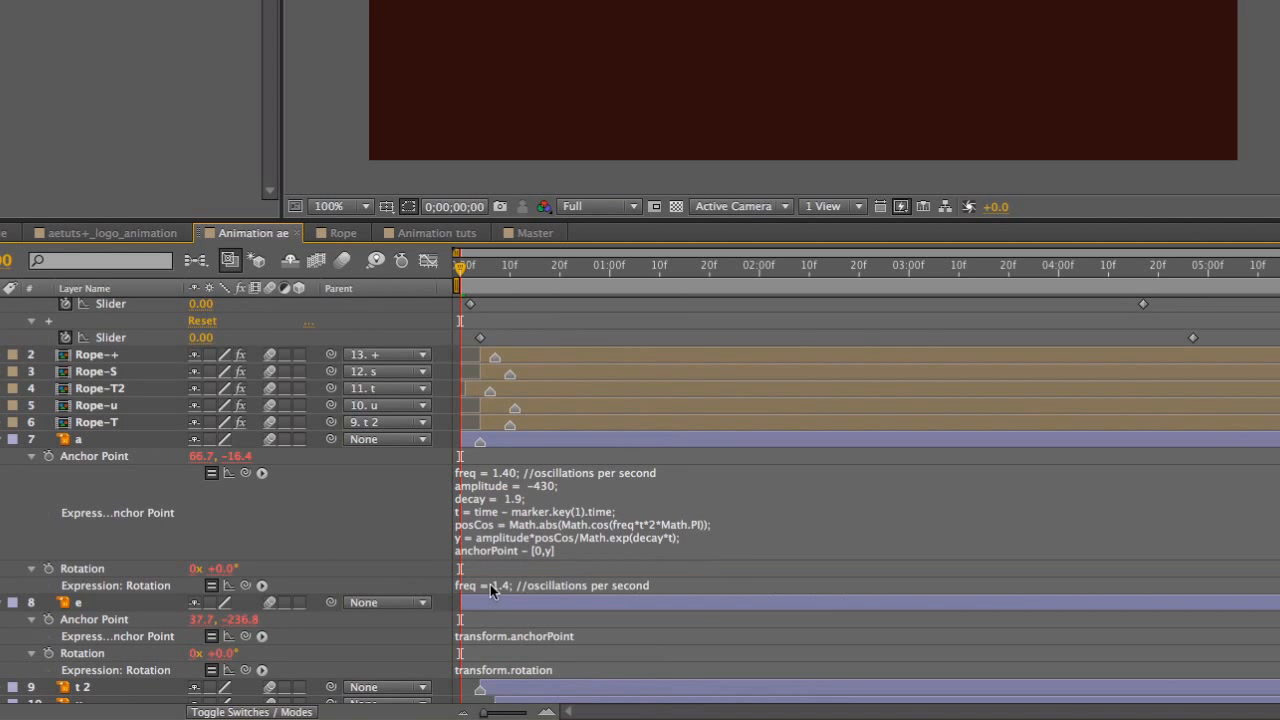
pyautogui.scroll(7, 489, 596)
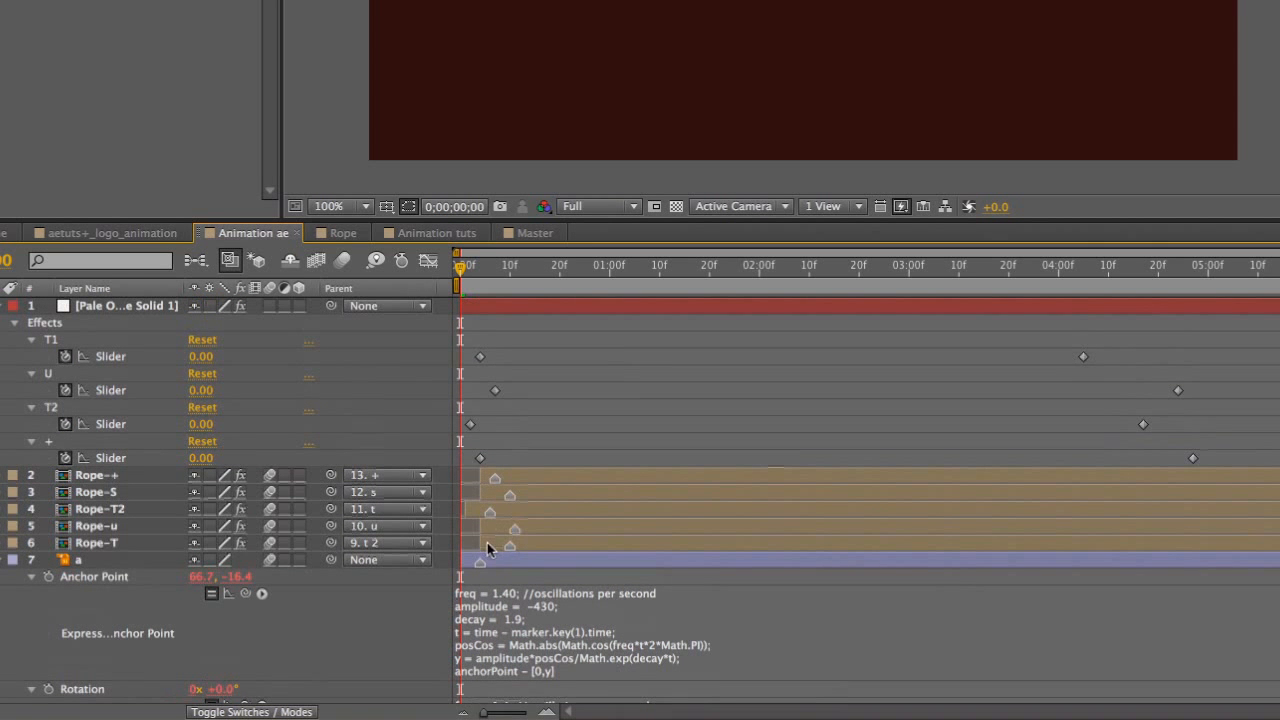
pyautogui.scroll(-5, 253, 548)
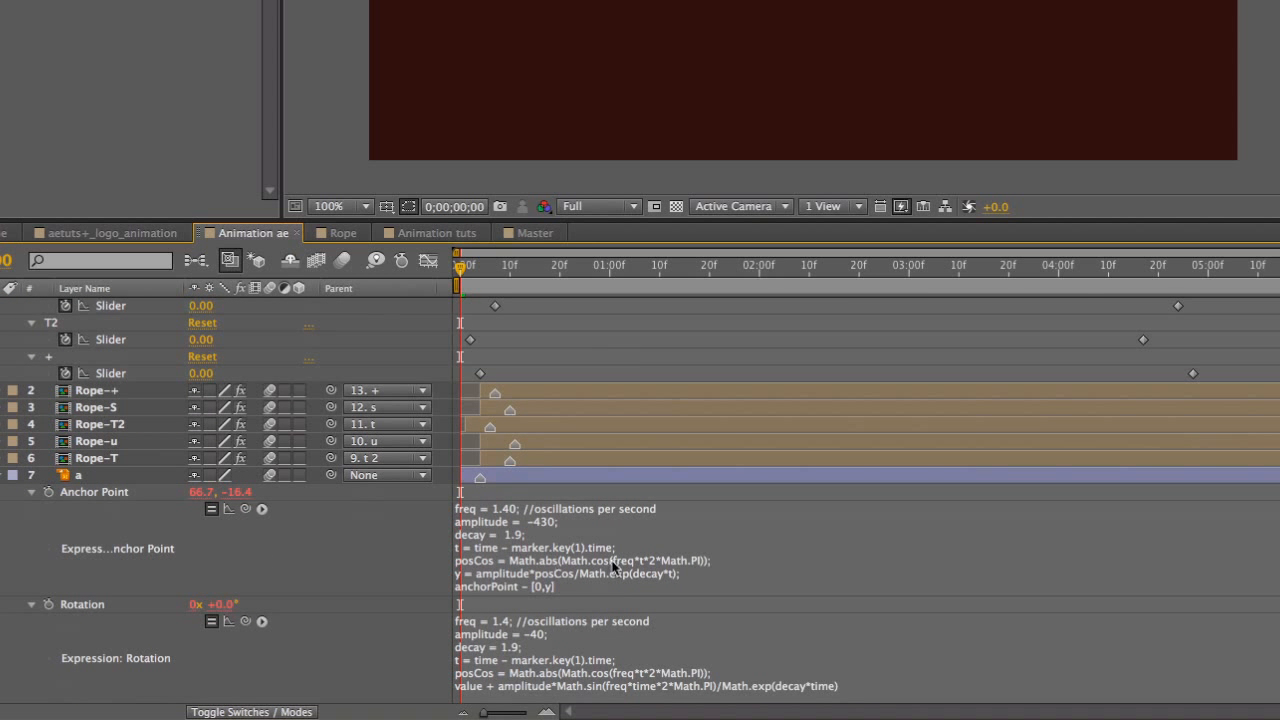
pyautogui.scroll(-3, 510, 562)
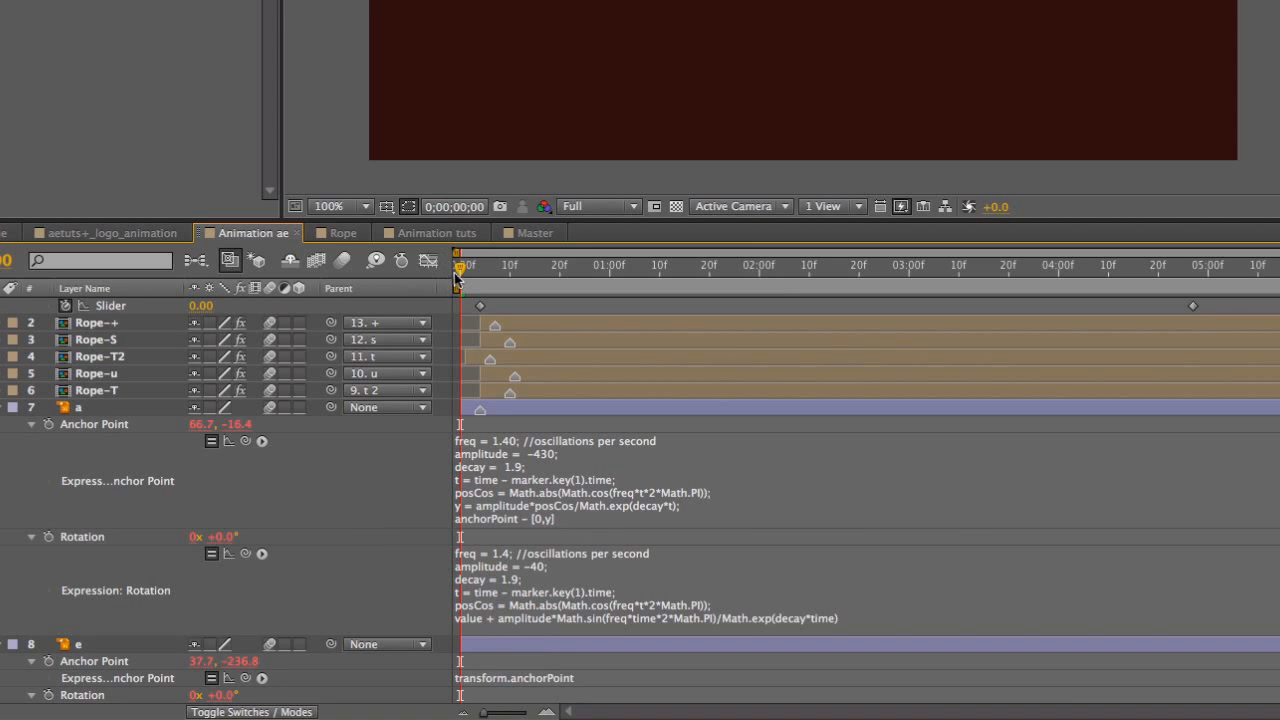
# Set the decay in the a layer's Rotation expression to 1.0, preview from 0;00;02;07, and move the current time to 0;00;00;04
pyautogui.moveTo(463, 278); pyautogui.dragTo(795, 305)
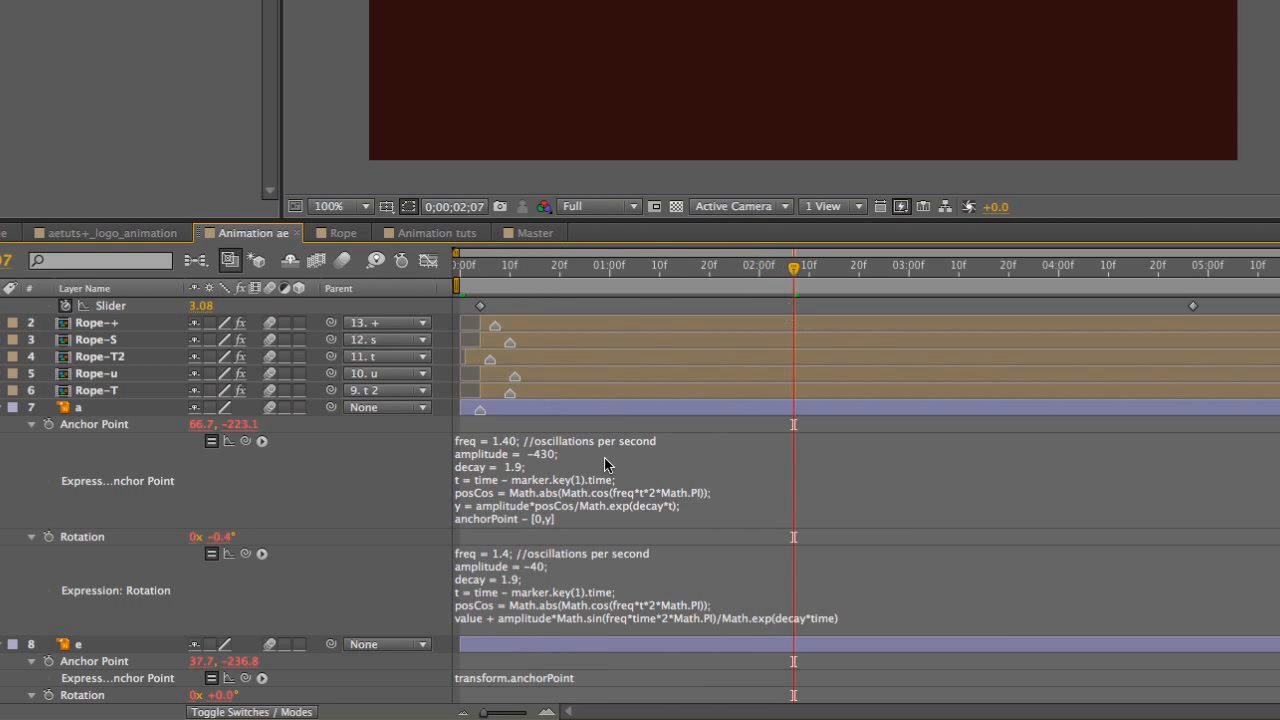
pyautogui.click(530, 586)
pyautogui.click(525, 583)
pyautogui.press('BackSpace')
pyautogui.write('0')
pyautogui.press('KP_Enter')
pyautogui.press('space')
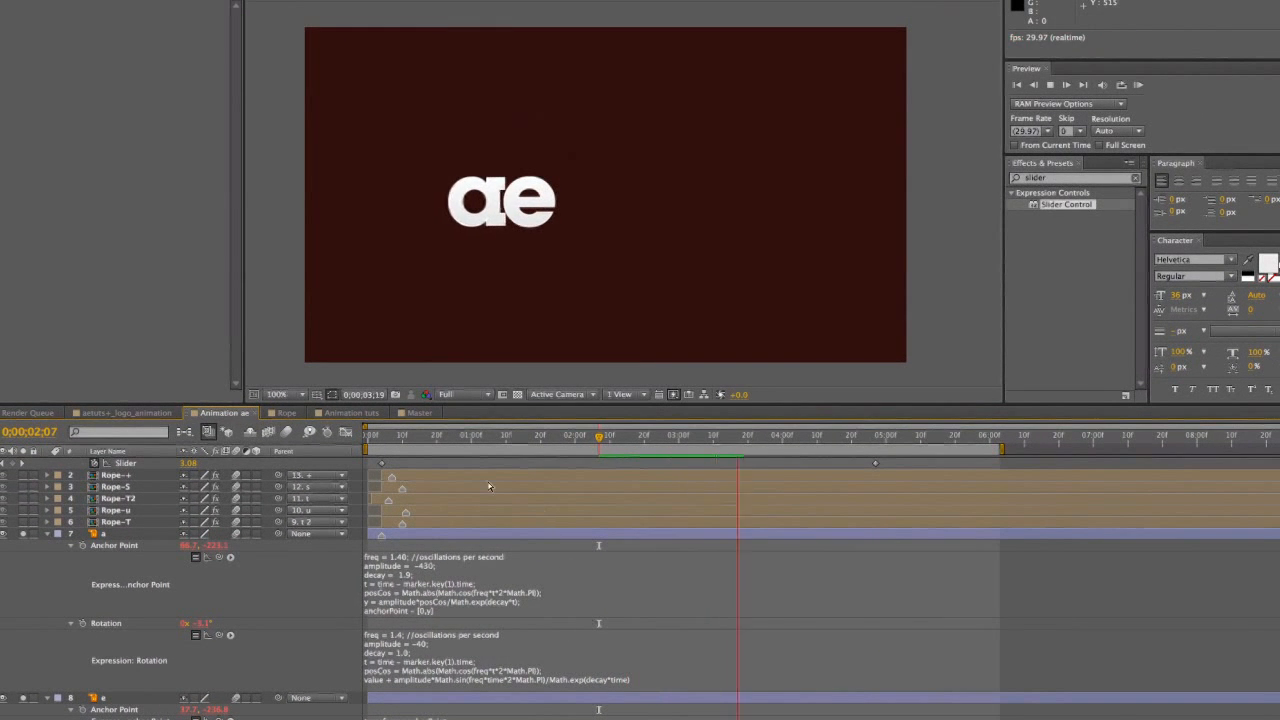
pyautogui.press('space')
pyautogui.moveTo(411, 432); pyautogui.dragTo(381, 438)
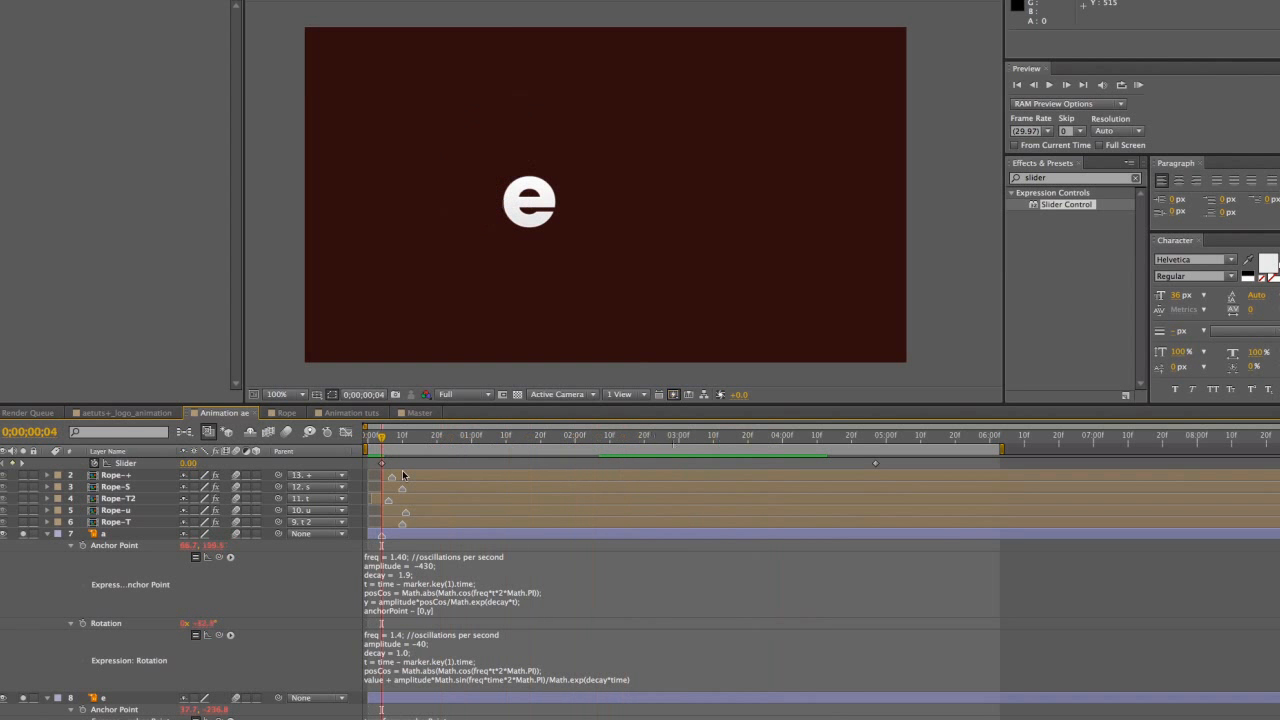
# Trim the start of the a layer to 0;00;00;04
pyautogui.click(410, 535)
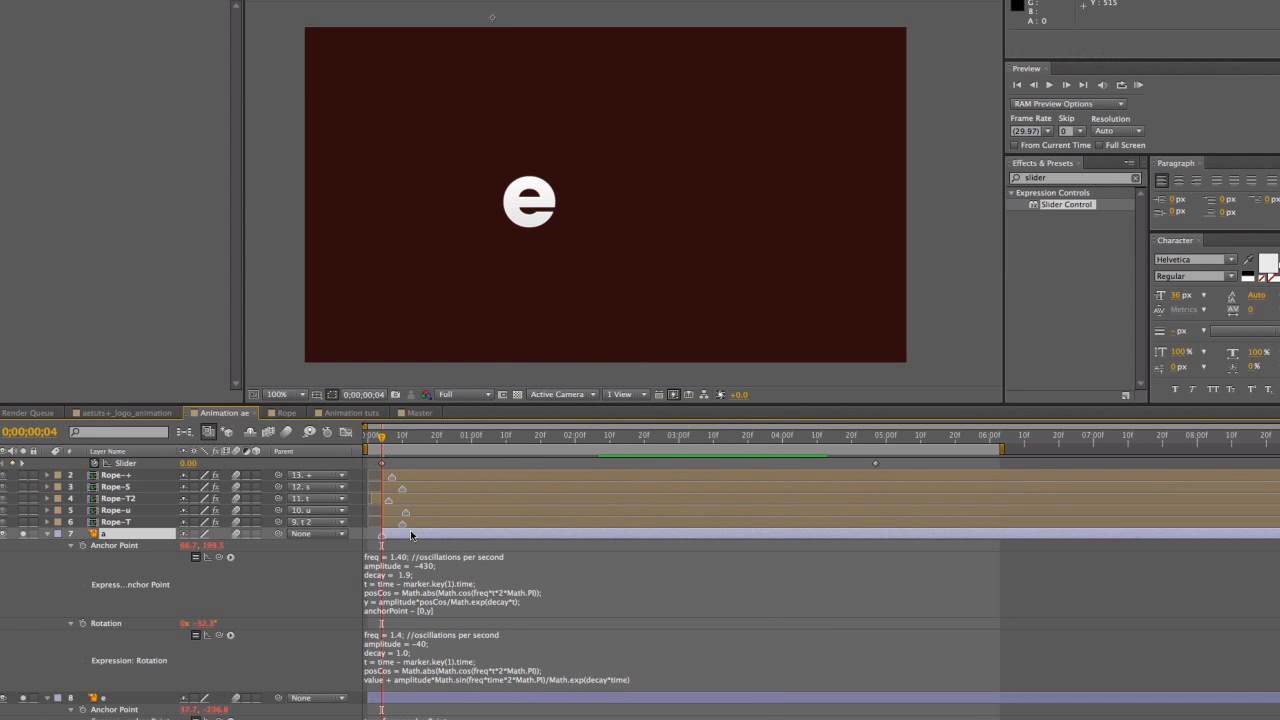
pyautogui.click(312, 555)
# Reveal the u layer's expressions, copy its Anchor Point expression into the e layer's Anchor Point, and dismiss the error
pyautogui.click(132, 694)
pyautogui.scroll(-6, 192, 618)
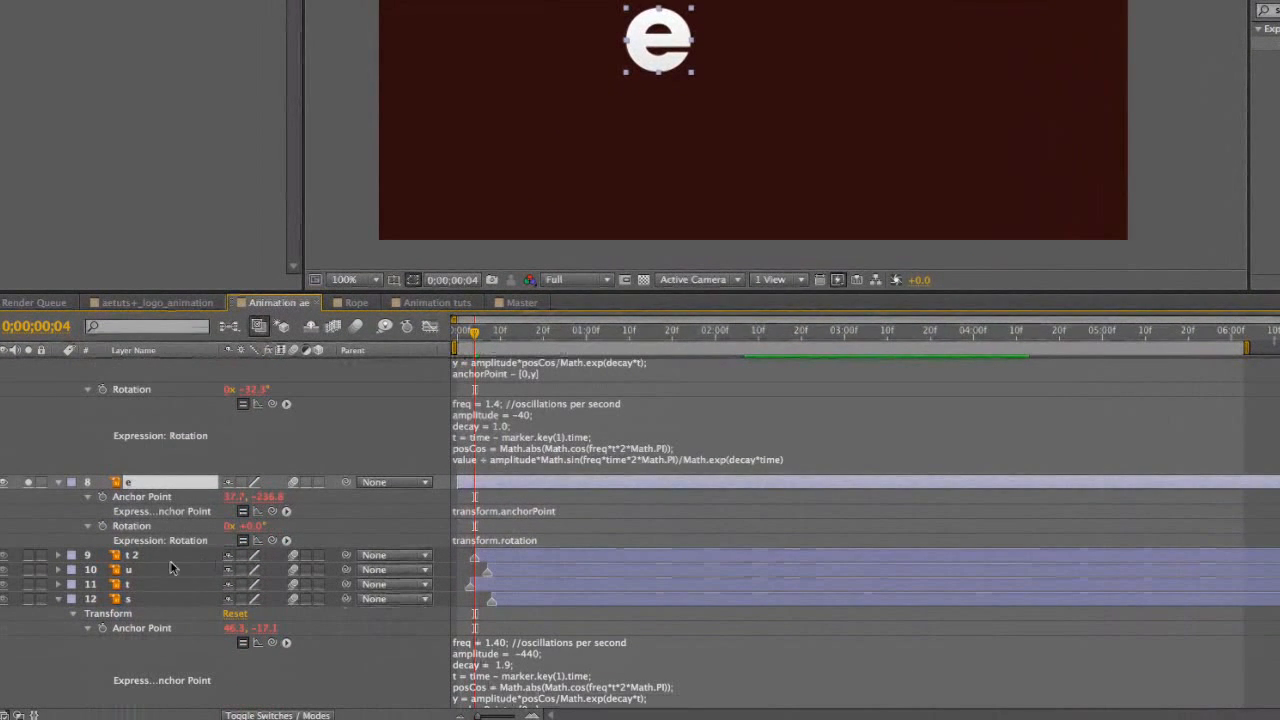
pyautogui.click(131, 577)
pyautogui.press('e')
pyautogui.press('e')
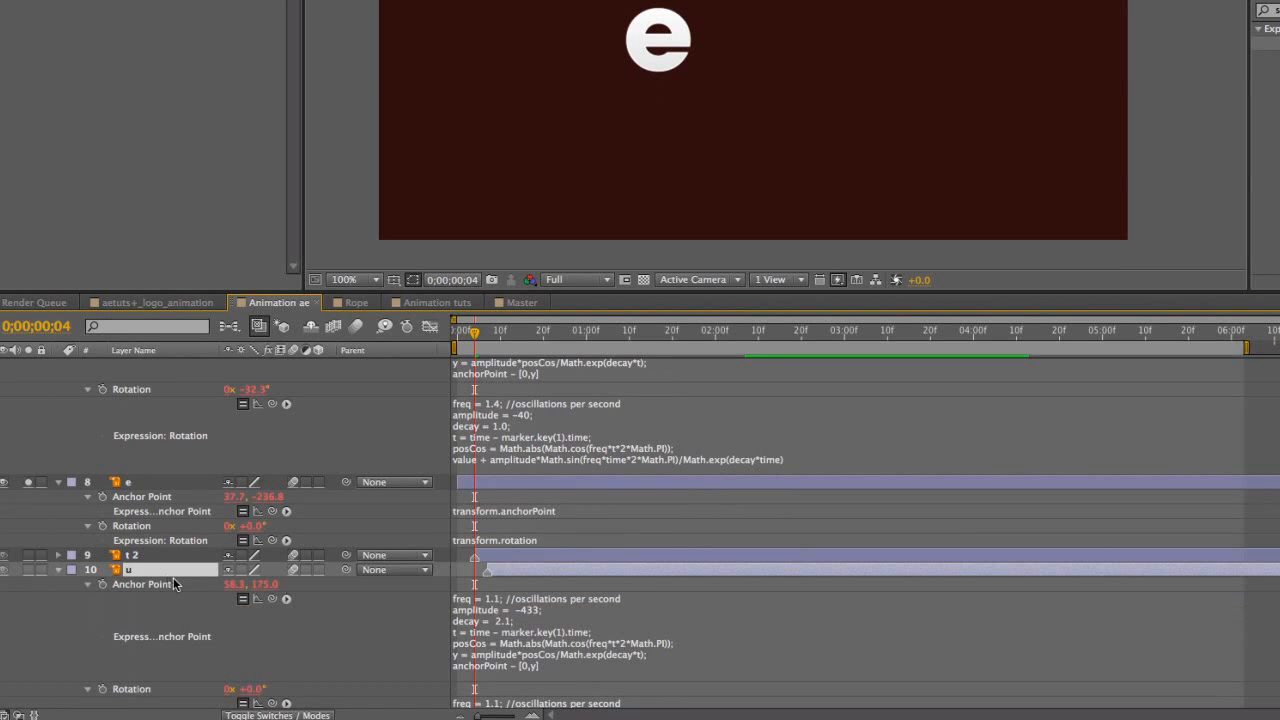
pyautogui.click(590, 605)
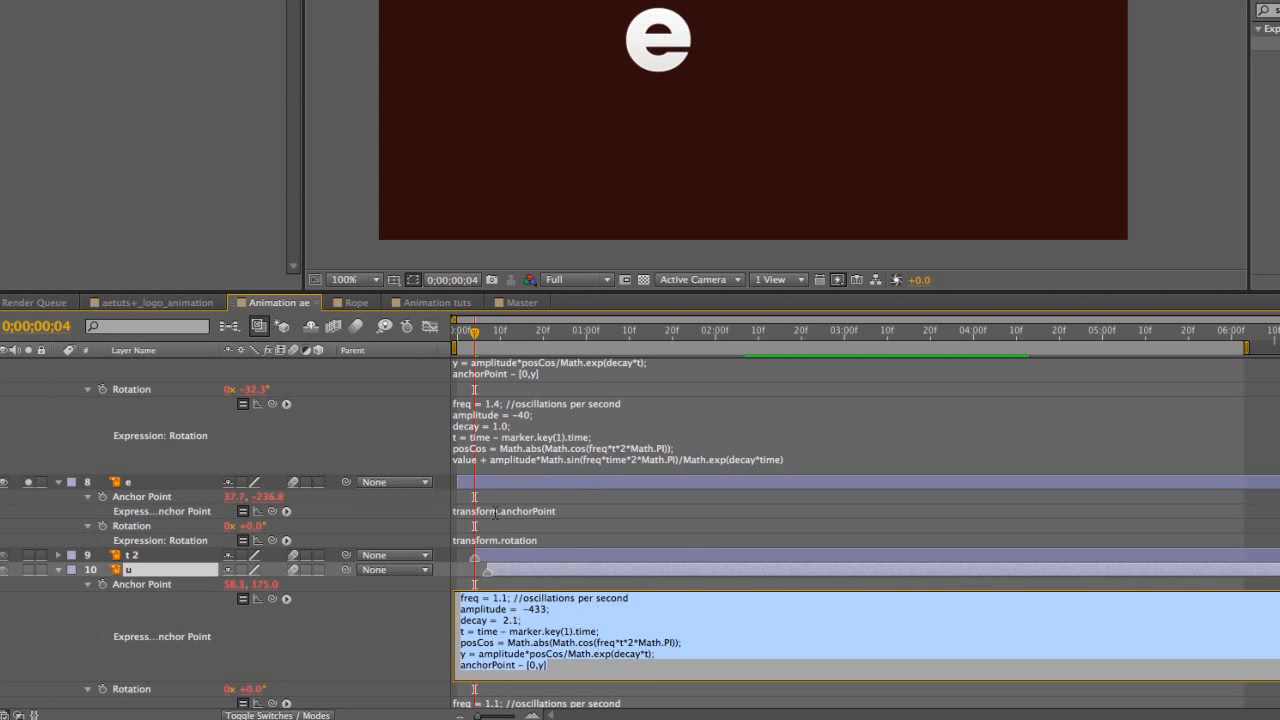
pyautogui.click(495, 513)
pyautogui.write('freq = 1.1; //oscillations per second amplitude =  -433; decay =  2.1; t = time - marker.key(1).time; posCos = Math.abs(Math.cos(freq*t*2*Math.PI)); y = amplitude*posCos/Math.exp(decay*t); anchorPoint - [0,y]')
pyautogui.click(416, 577)
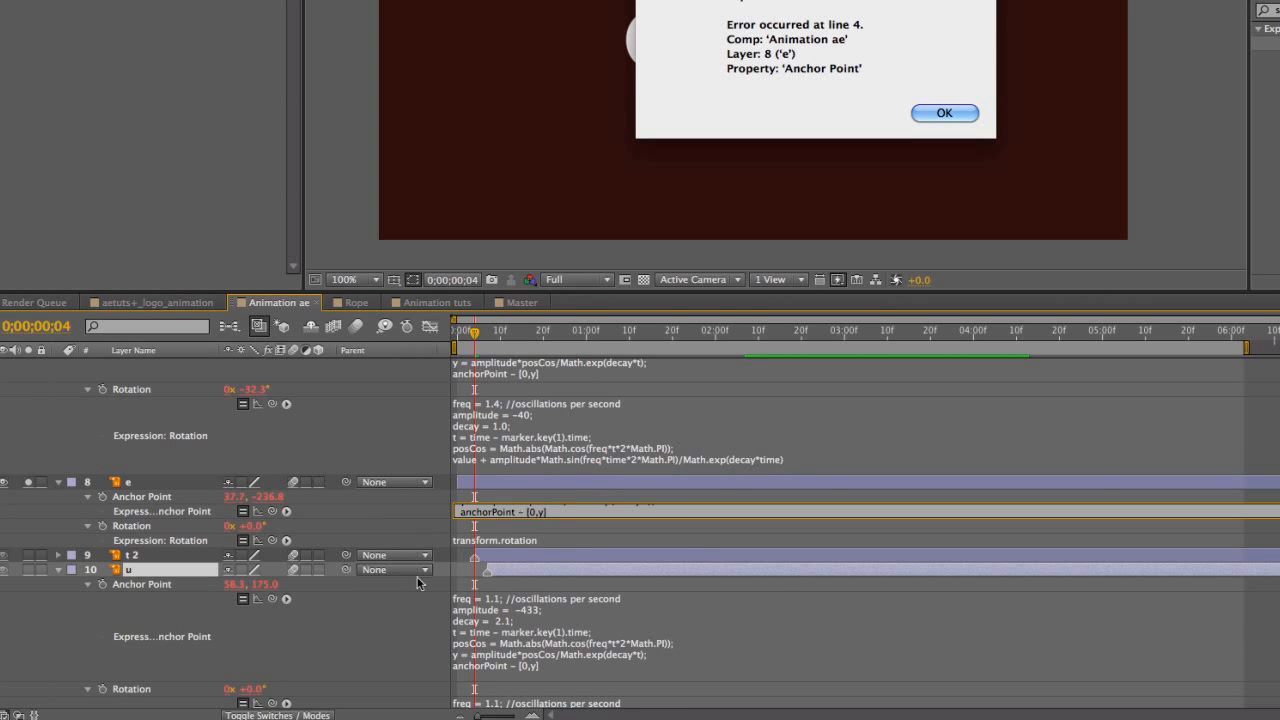
pyautogui.click(951, 120)
pyautogui.click(944, 113)
# Add a marker to the e layer at 0;00;00;04 and copy the u layer's Rotation expression into the e layer's Rotation
pyautogui.click(487, 486)
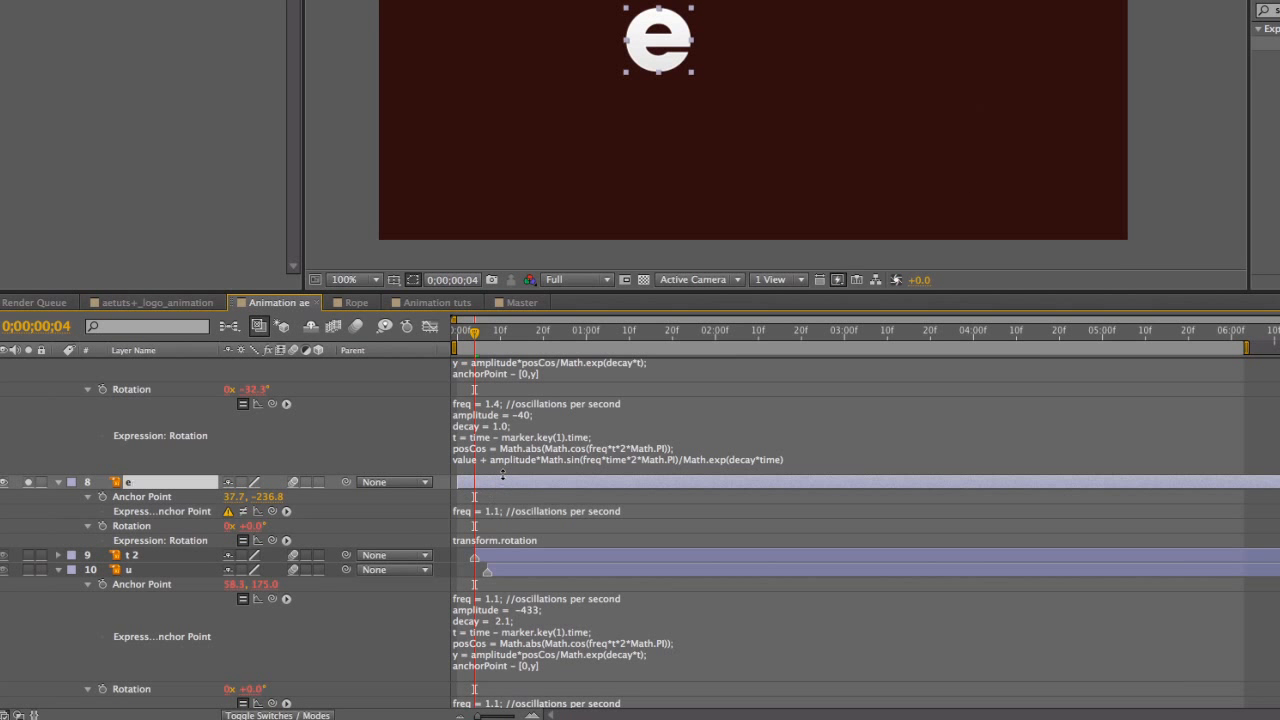
pyautogui.scroll(-3, 452, 498)
pyautogui.click(505, 667)
pyautogui.hotkey('ctrl', 'c')
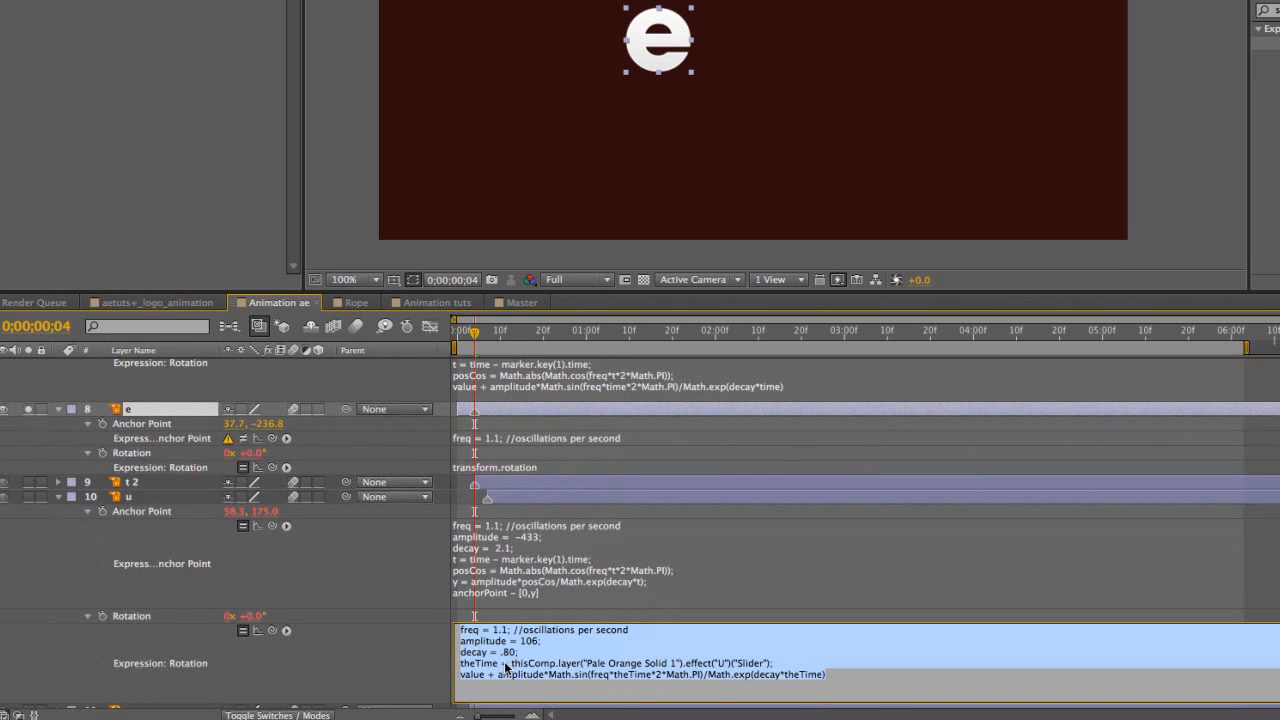
pyautogui.click(493, 467)
pyautogui.hotkey('ctrl', 'v')
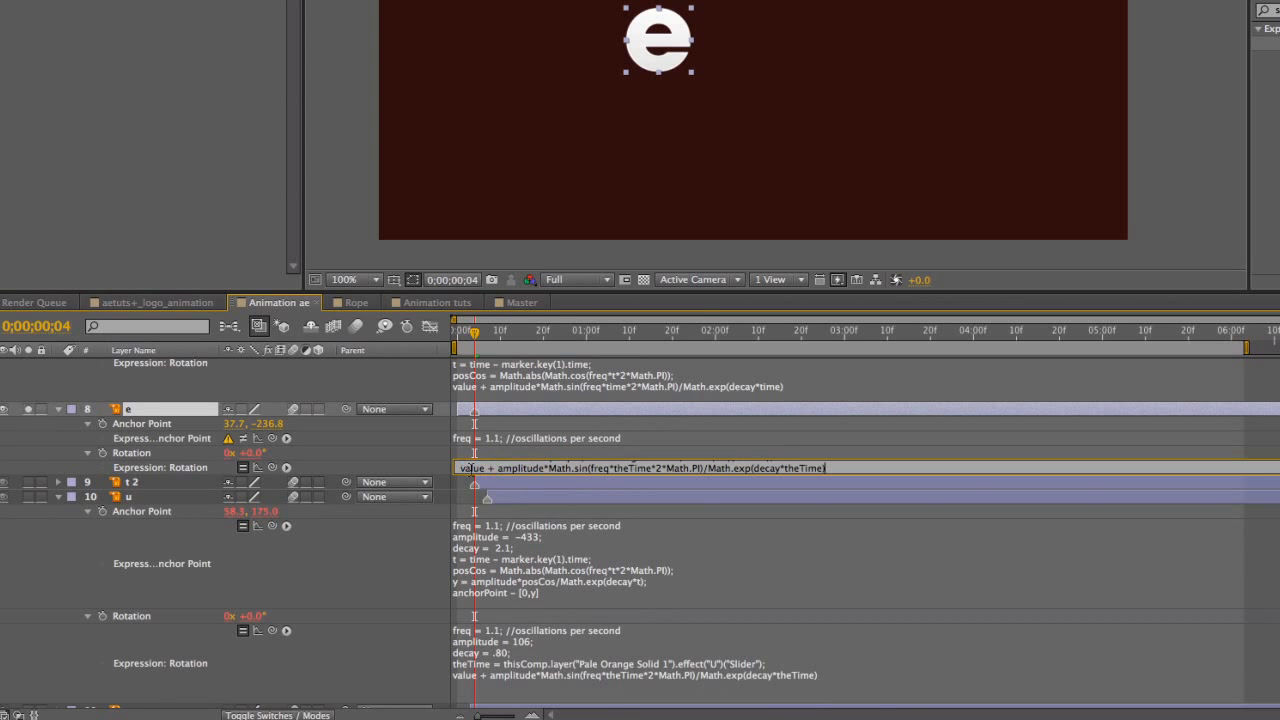
pyautogui.click(407, 467)
# Expand the e layer's Rotation and Anchor Point expressions to show every line and preview the animation
pyautogui.moveTo(478, 475); pyautogui.dragTo(482, 593)
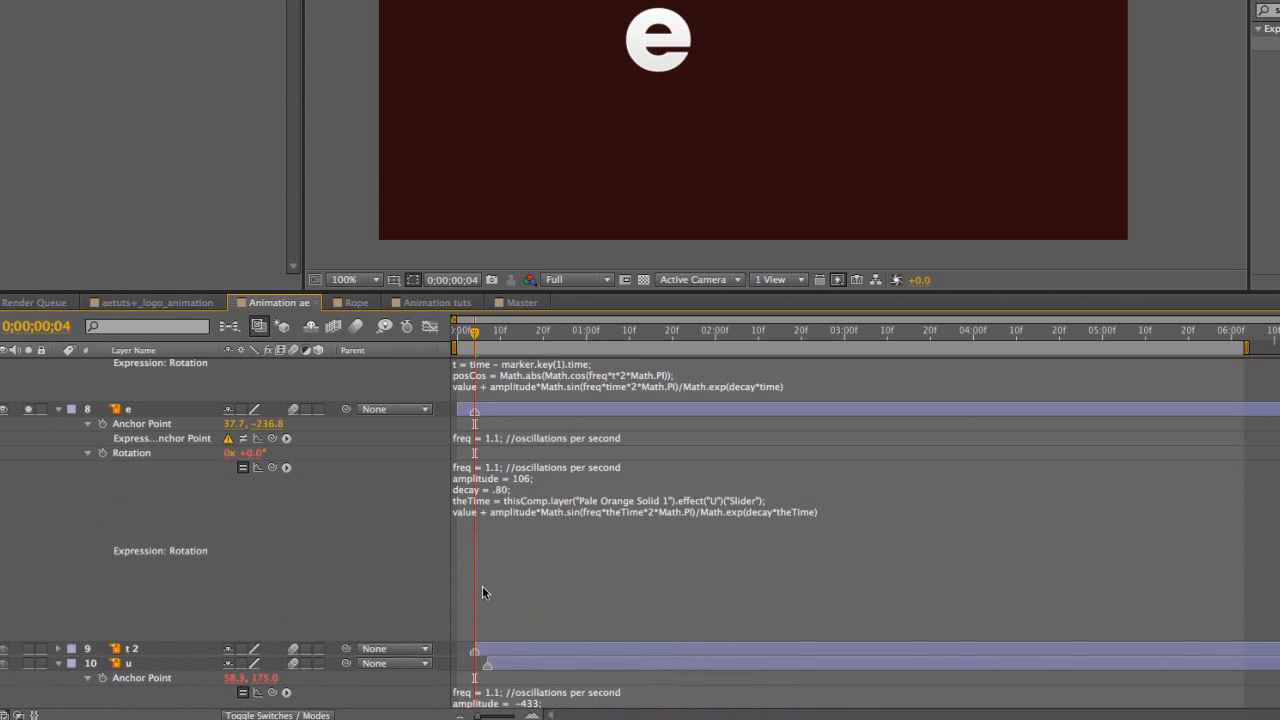
pyautogui.moveTo(525, 442); pyautogui.dragTo(525, 528)
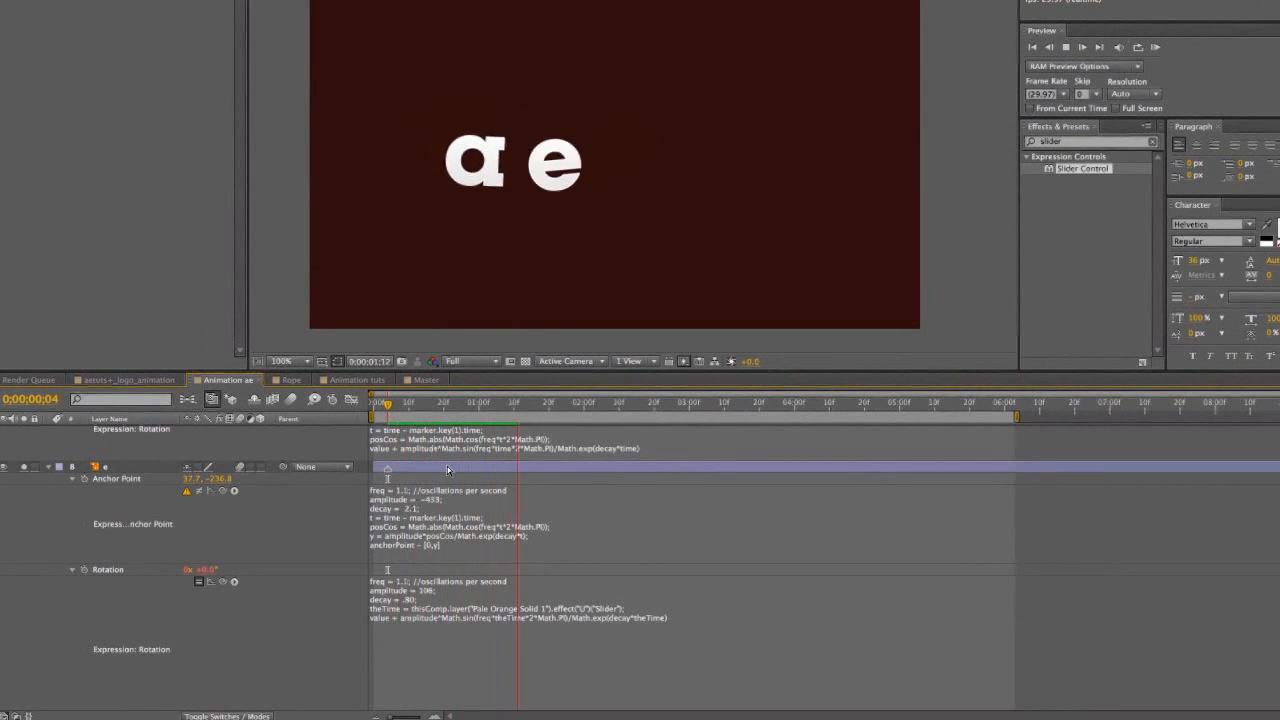
pyautogui.press('space')
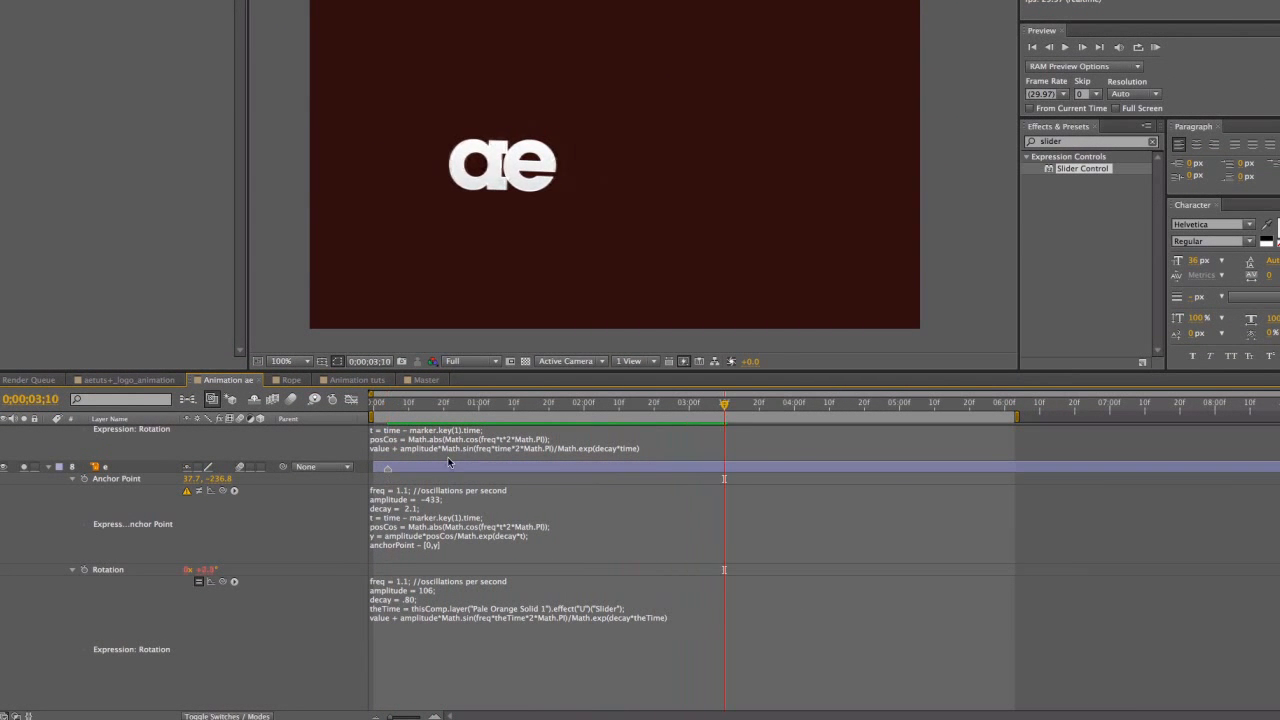
# Set the amplitude in the e layer's Rotation expression to -86 and preview the swing
pyautogui.moveTo(420, 411)
pyautogui.mouseDown()
pyautogui.moveTo(385, 403)
pyautogui.moveTo(419, 406)
pyautogui.mouseUp()
pyautogui.click(430, 609)
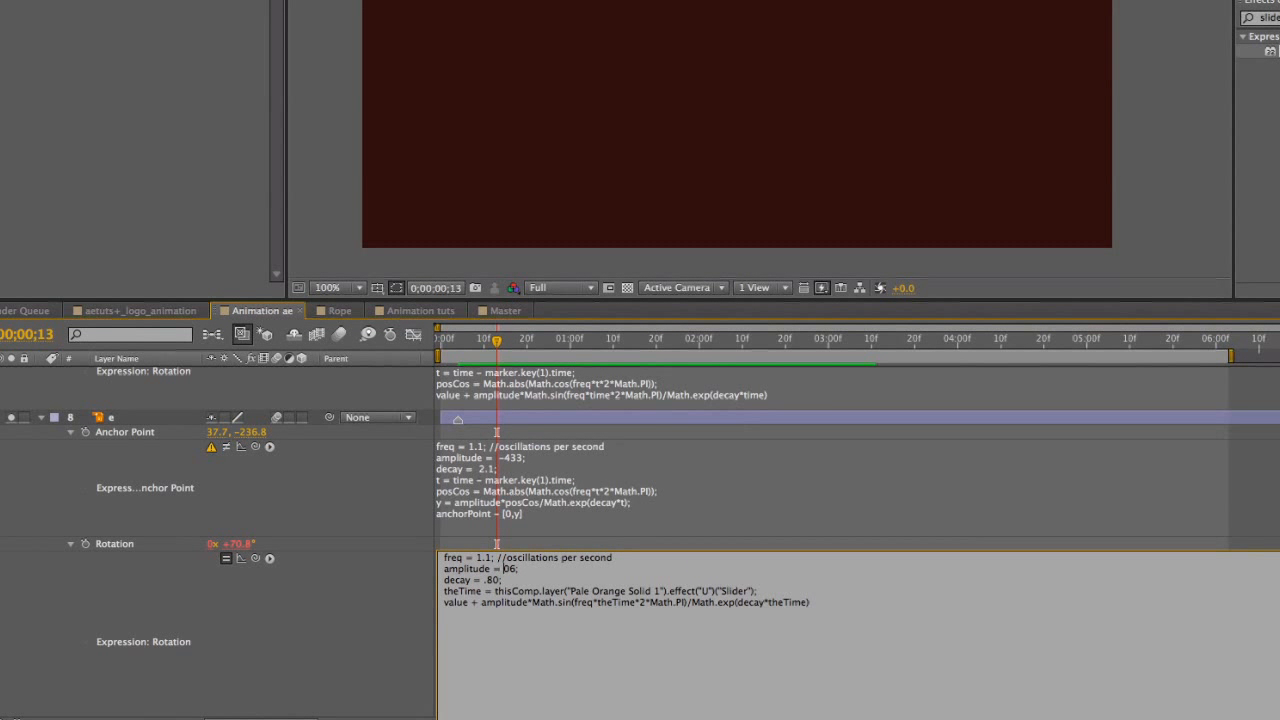
pyautogui.write('8')
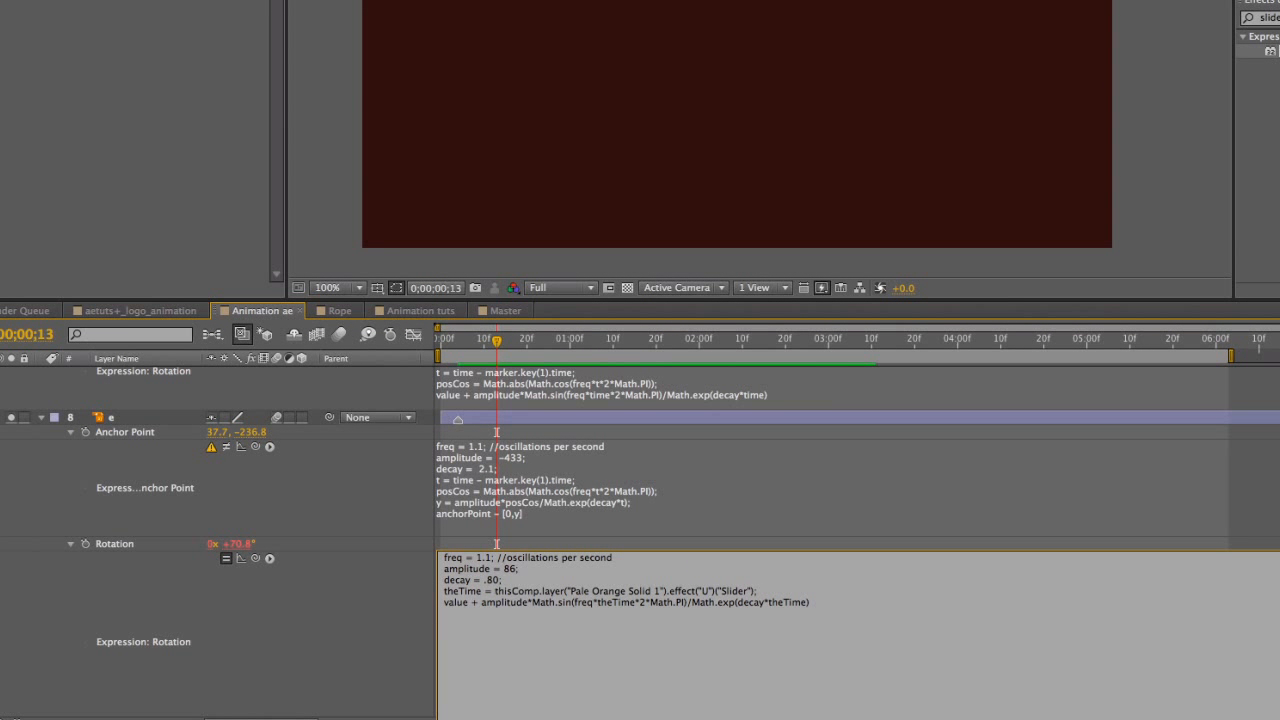
pyautogui.write('-')
pyautogui.press('KP_Enter')
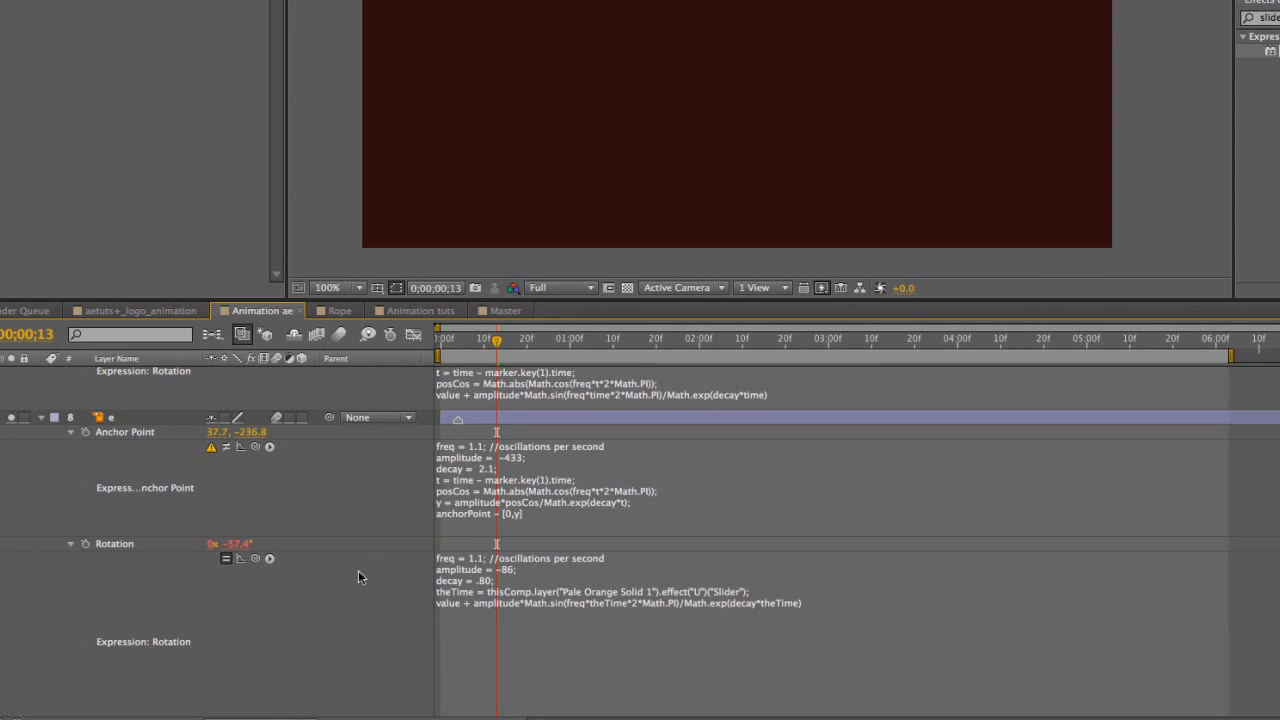
pyautogui.moveTo(475, 341); pyautogui.dragTo(446, 342)
pyautogui.press('KP_0')
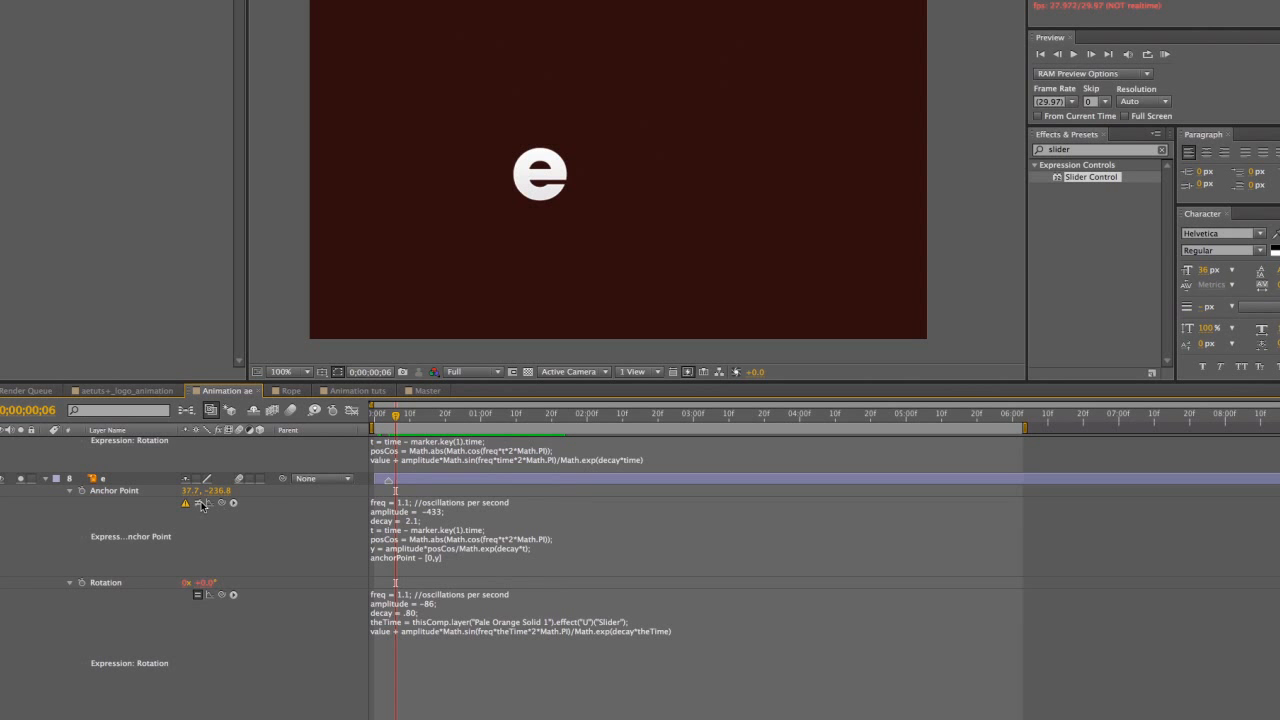
# Re-enable the e layer's Anchor Point expression and trim the start of the layer to 0;00;00;04
pyautogui.click(393, 418)
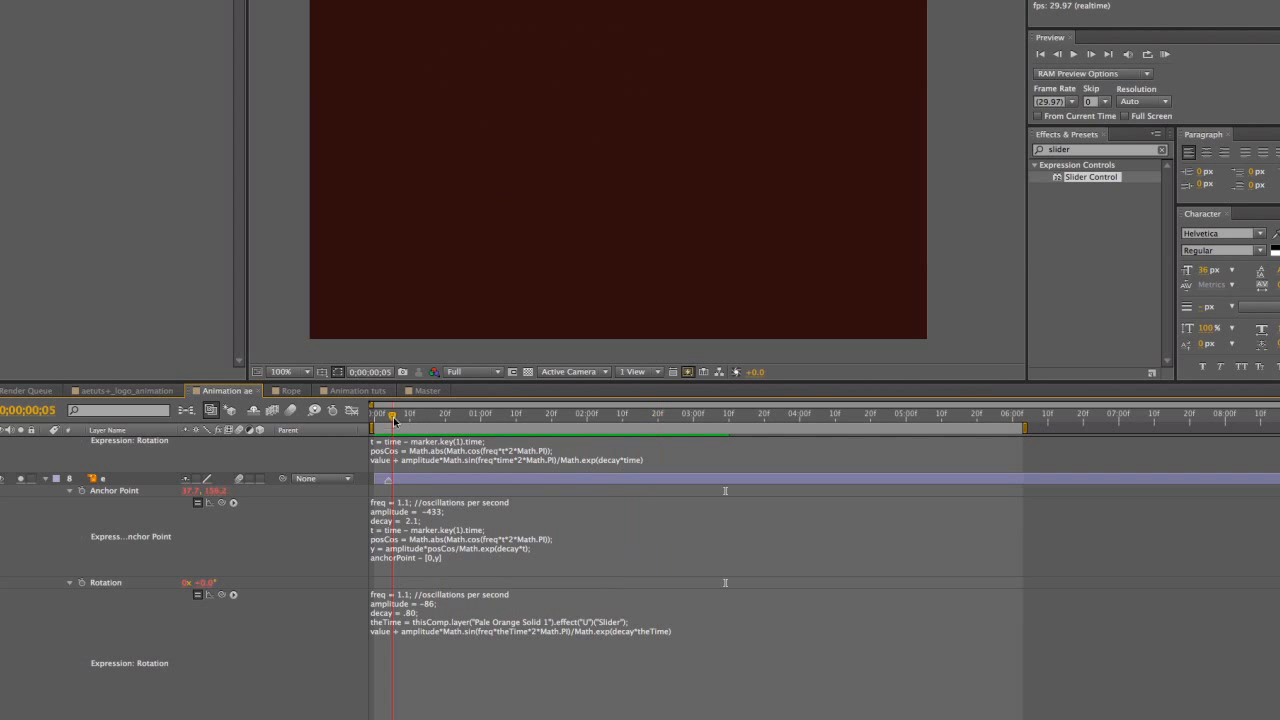
pyautogui.click(407, 482)
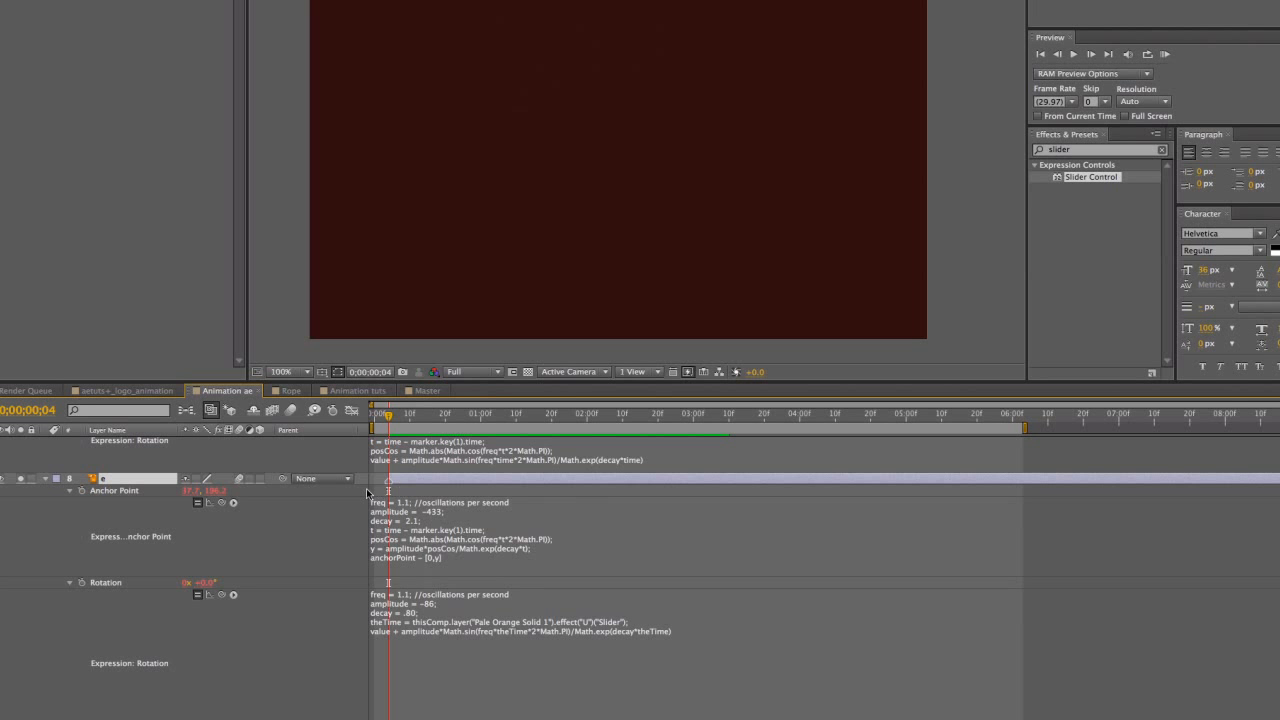
# Move the current time to 0;00;05;25, solo the Rope-+ layer, and position the rope over the stem of the a
pyautogui.scroll(-10, 365, 515)
pyautogui.scroll(5, 362, 531)
pyautogui.scroll(8, 160, 560)
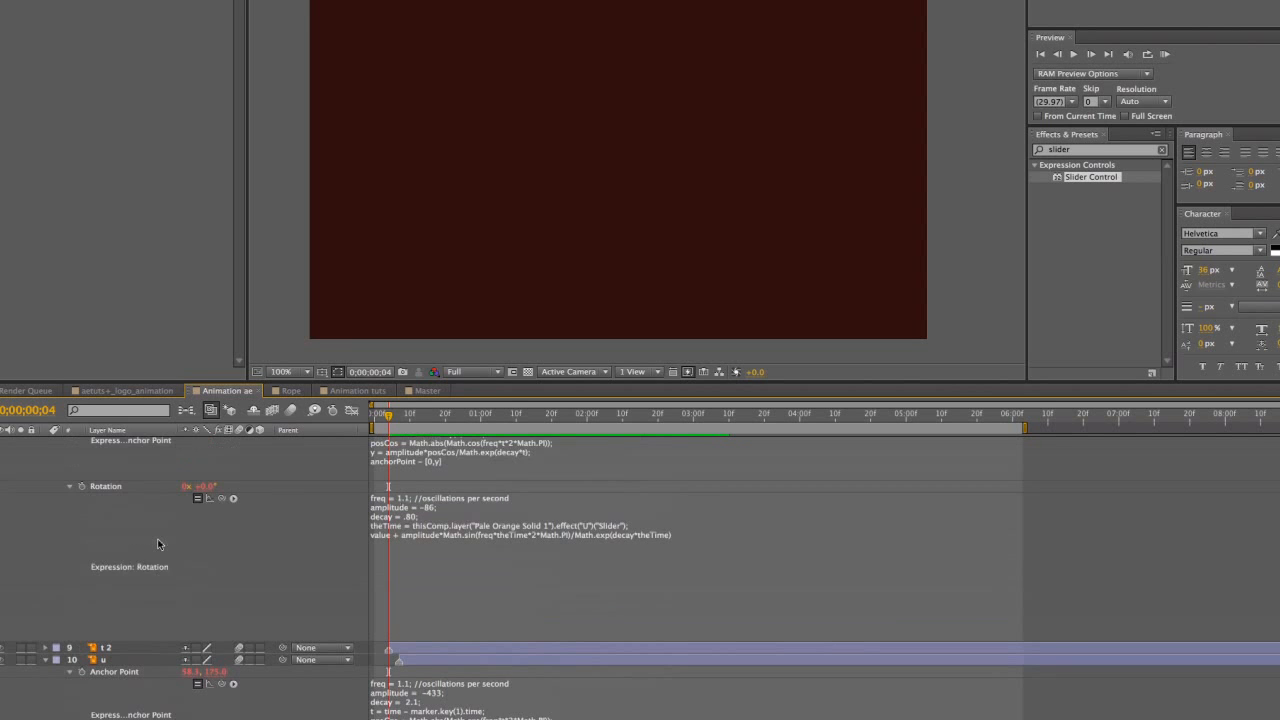
pyautogui.scroll(-1, 157, 543)
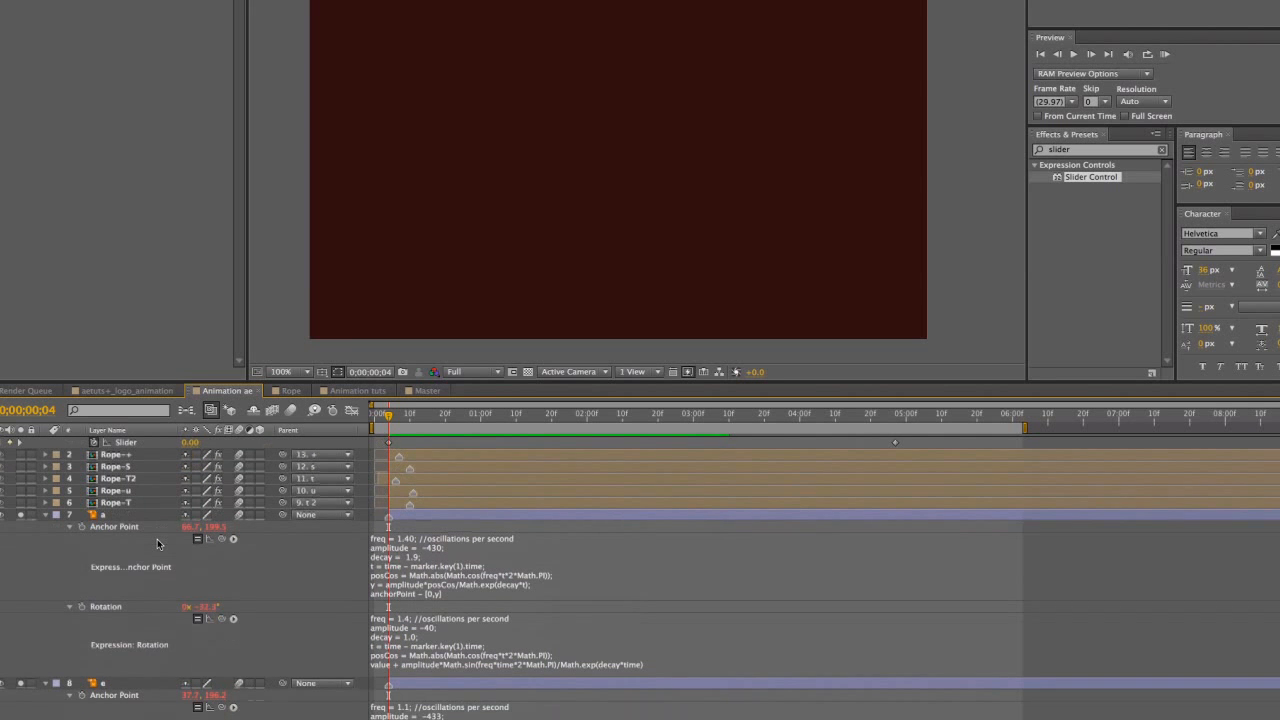
pyautogui.scroll(3, 157, 536)
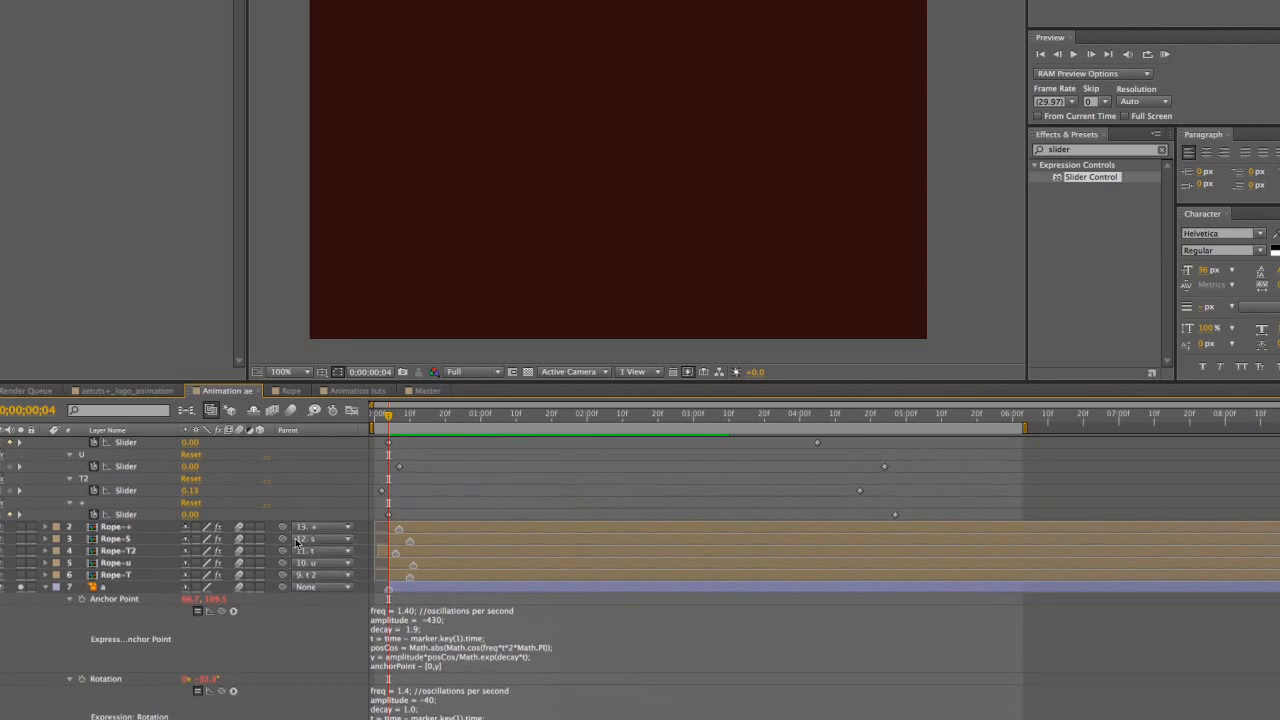
pyautogui.press('End')
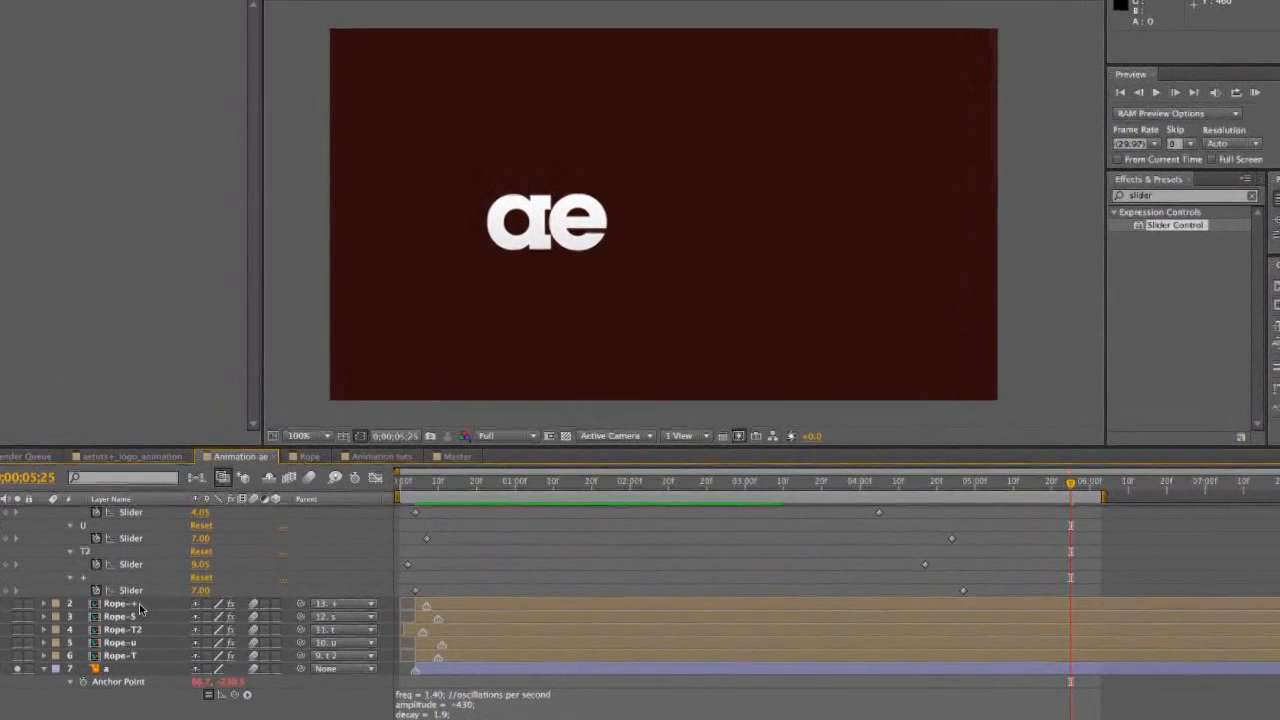
pyautogui.click(140, 605)
pyautogui.click(17, 604)
pyautogui.moveTo(835, 112); pyautogui.dragTo(541, 107)
# Nudge the Rope-+ layer to position -360.9, -224.4 on the a's stem and parent it to the a layer
pyautogui.click(519, 218)
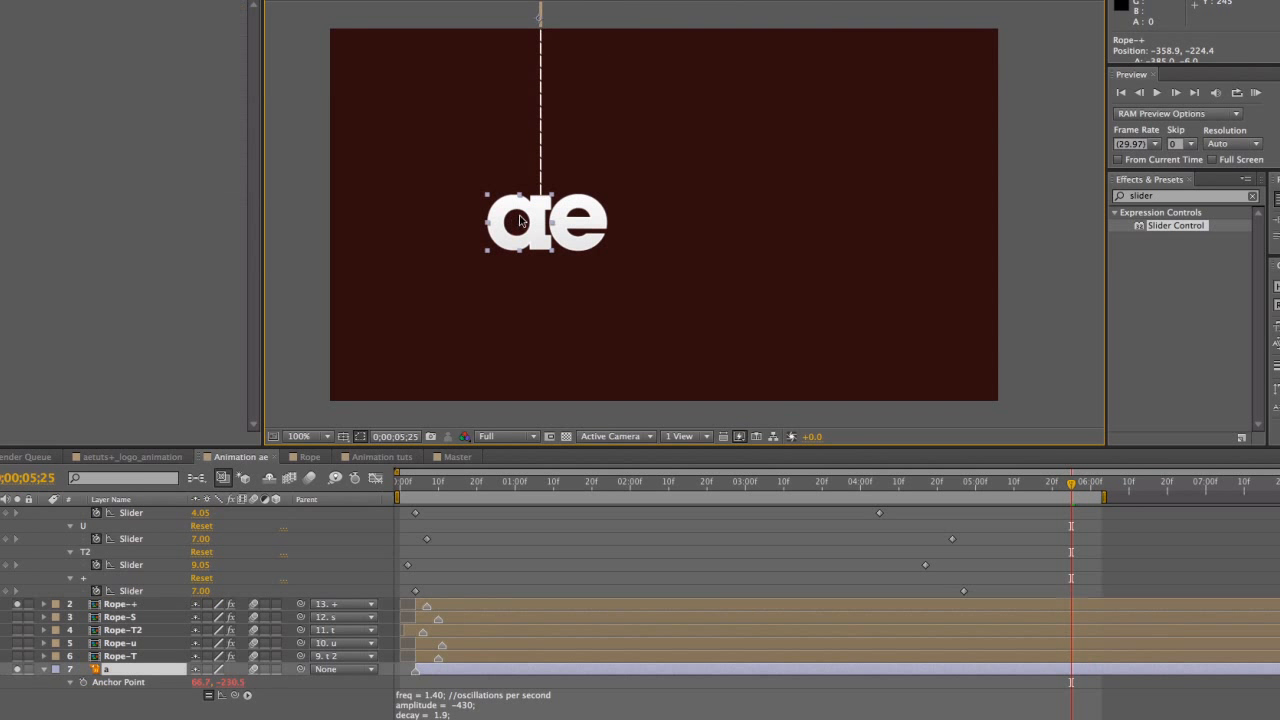
pyautogui.click(541, 88)
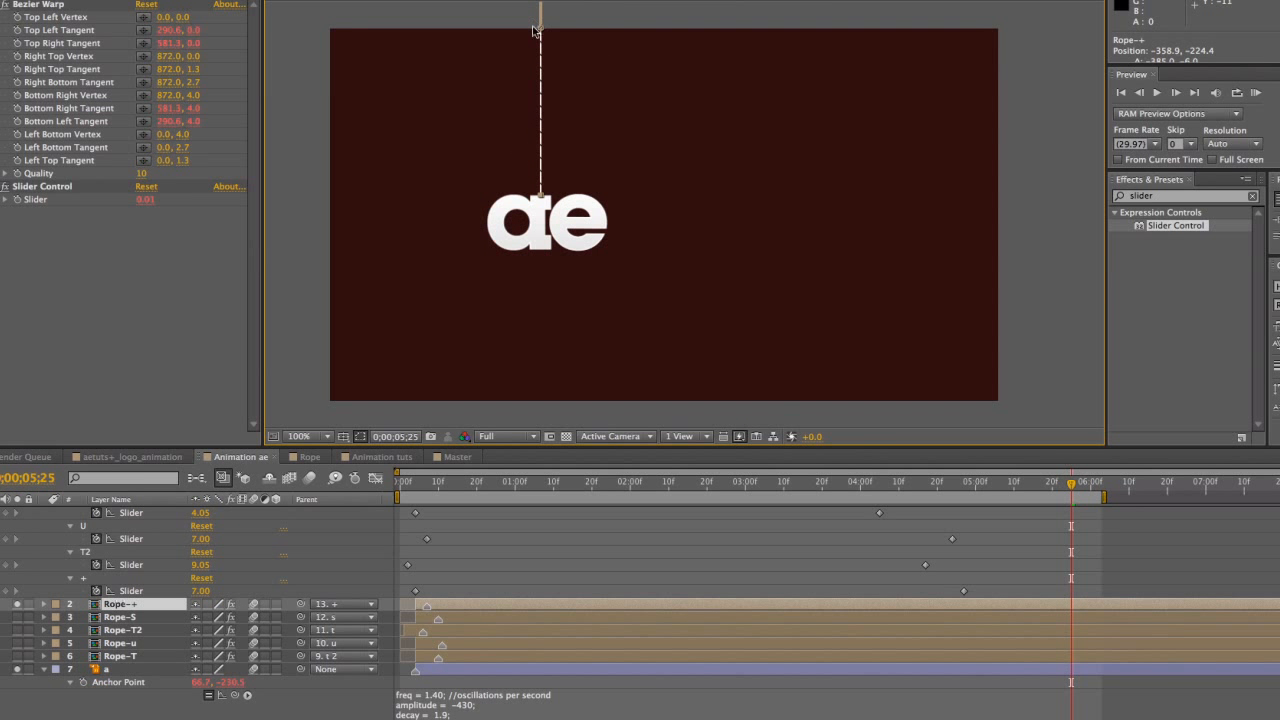
pyautogui.moveTo(535, 30); pyautogui.dragTo(533, 30)
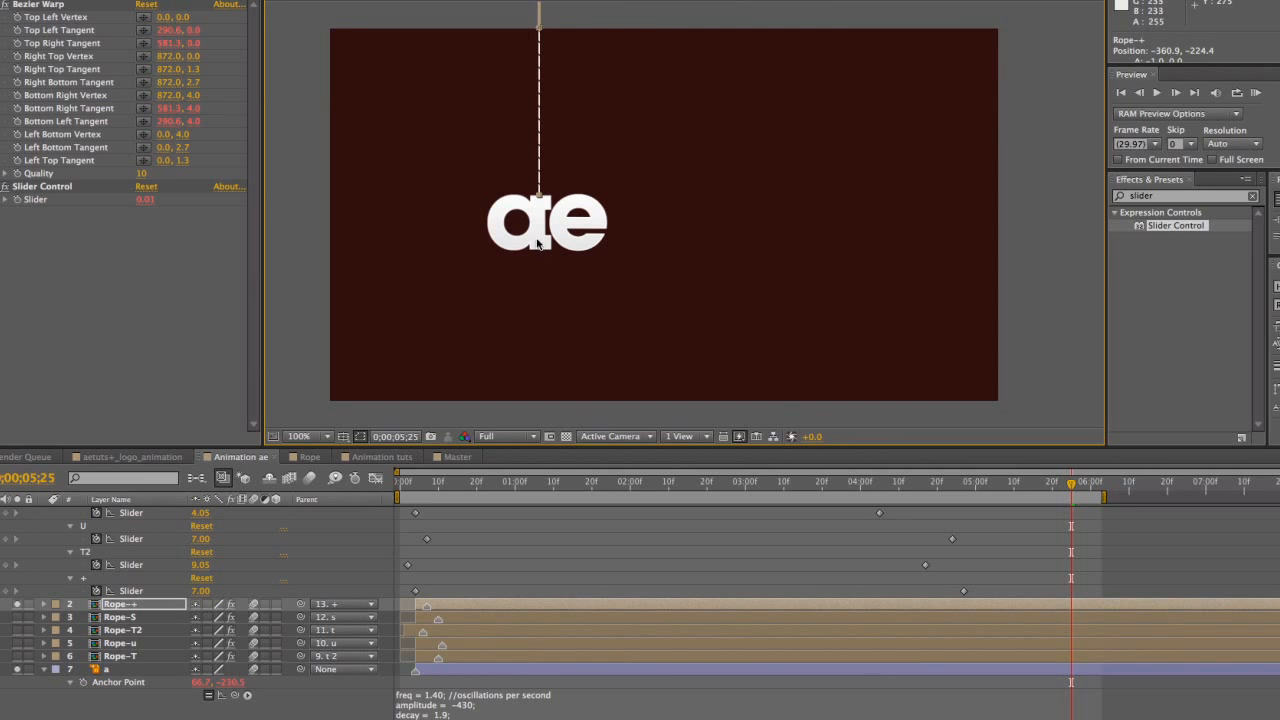
pyautogui.click(538, 243)
pyautogui.click(538, 150)
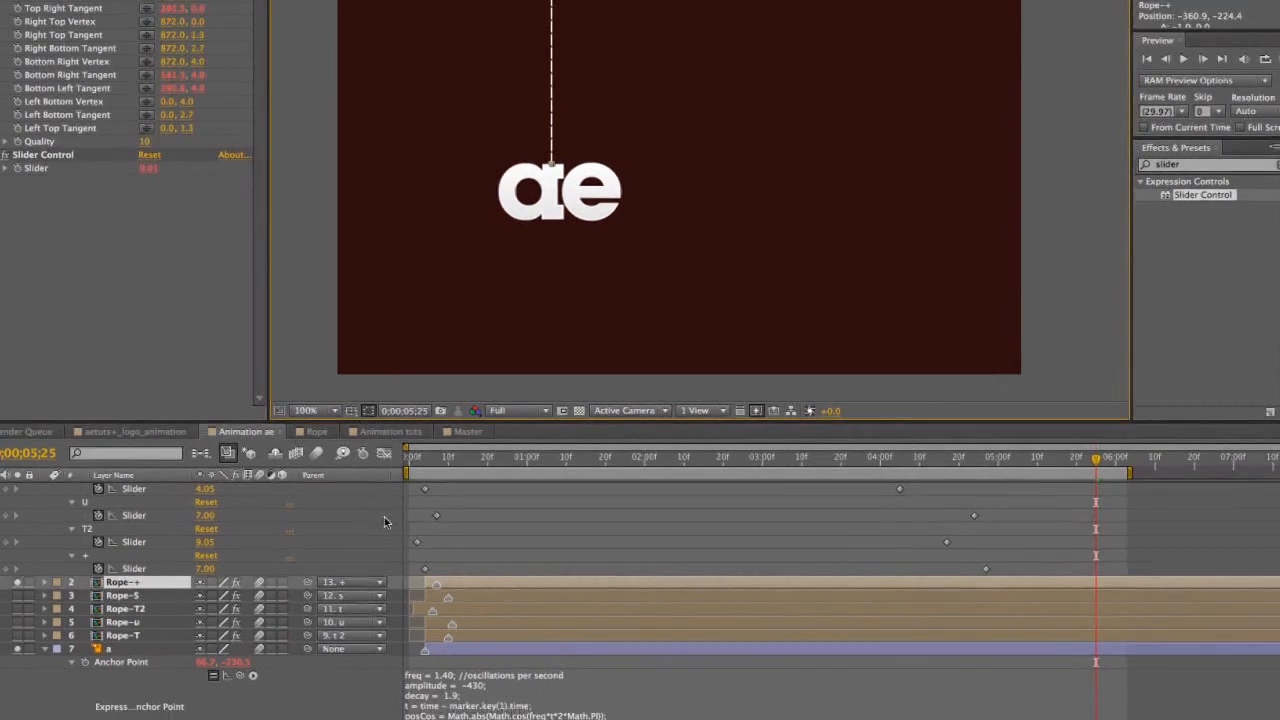
pyautogui.click(343, 604)
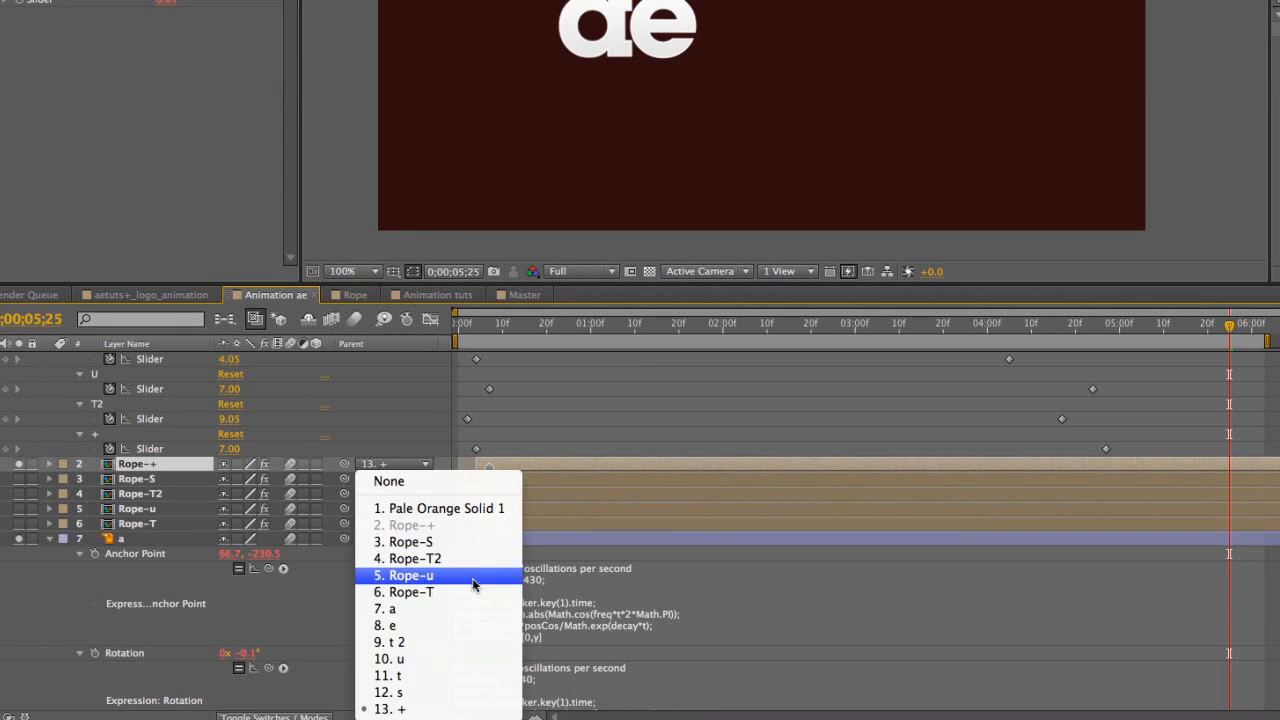
pyautogui.click(461, 609)
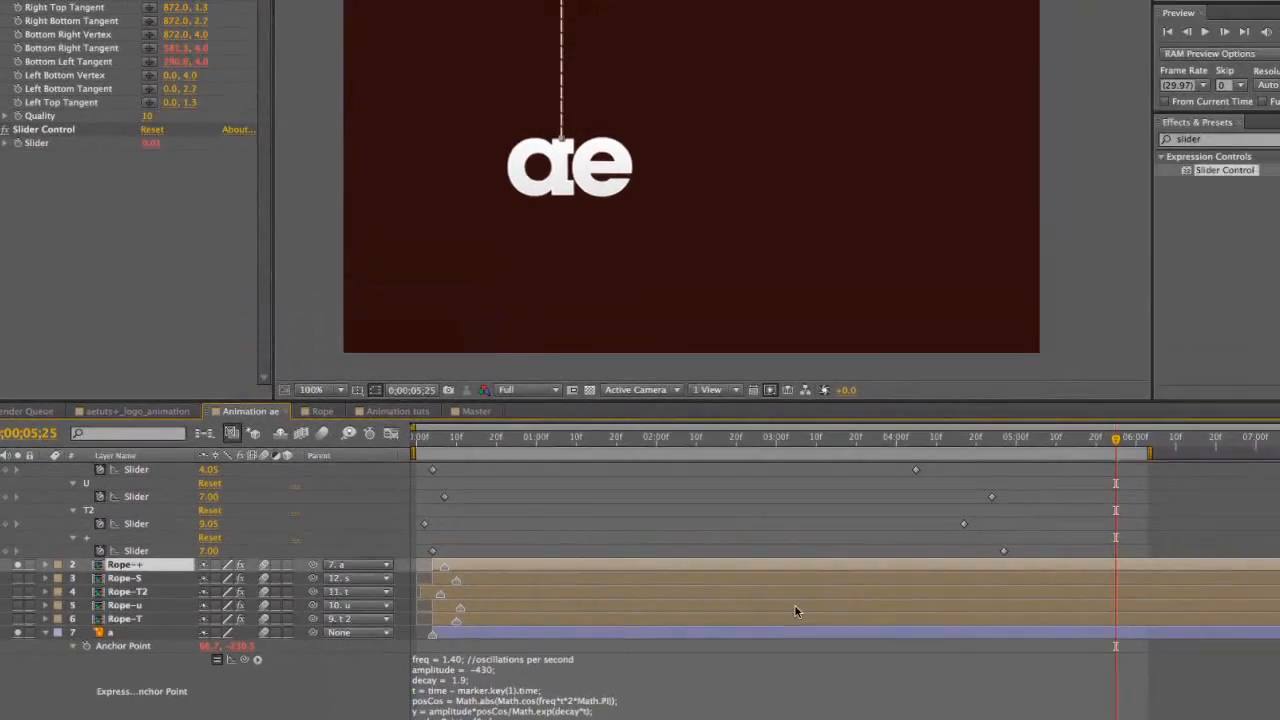
# Preview the rope swinging with the a letter and move the current time to 0;00;04;15
pyautogui.press('space')
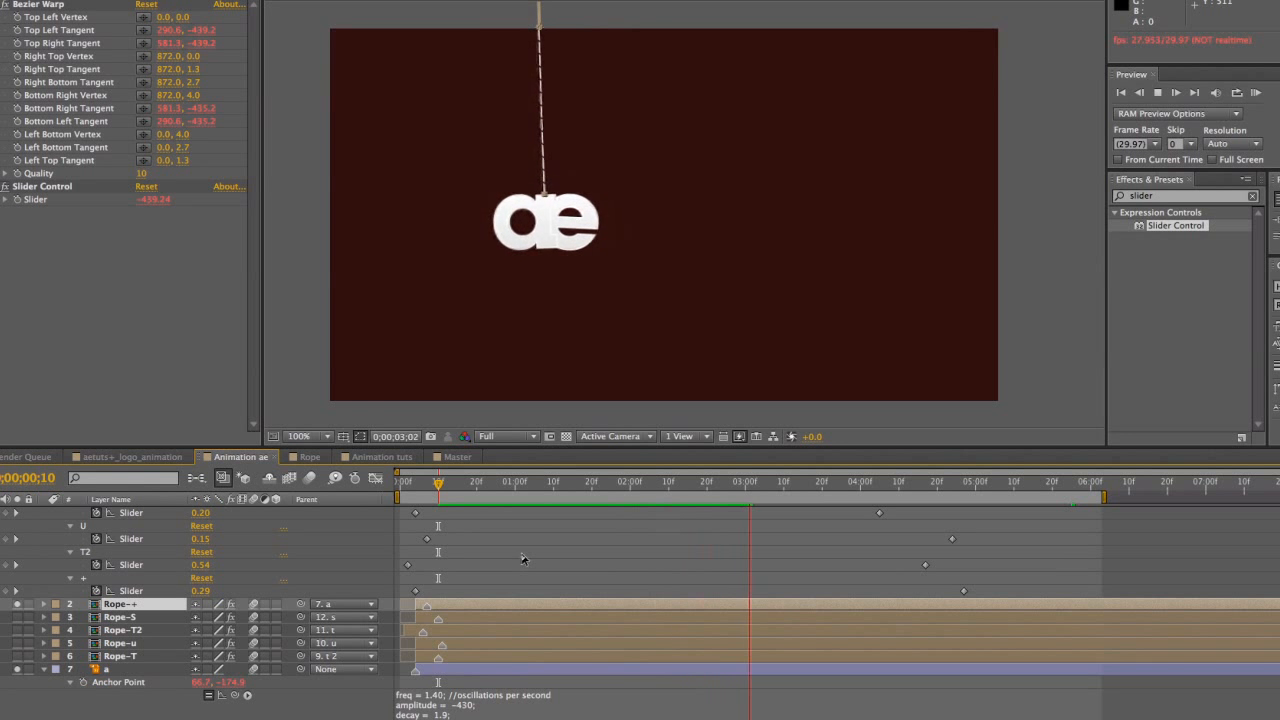
pyautogui.press('space')
pyautogui.moveTo(845, 488); pyautogui.dragTo(918, 497)
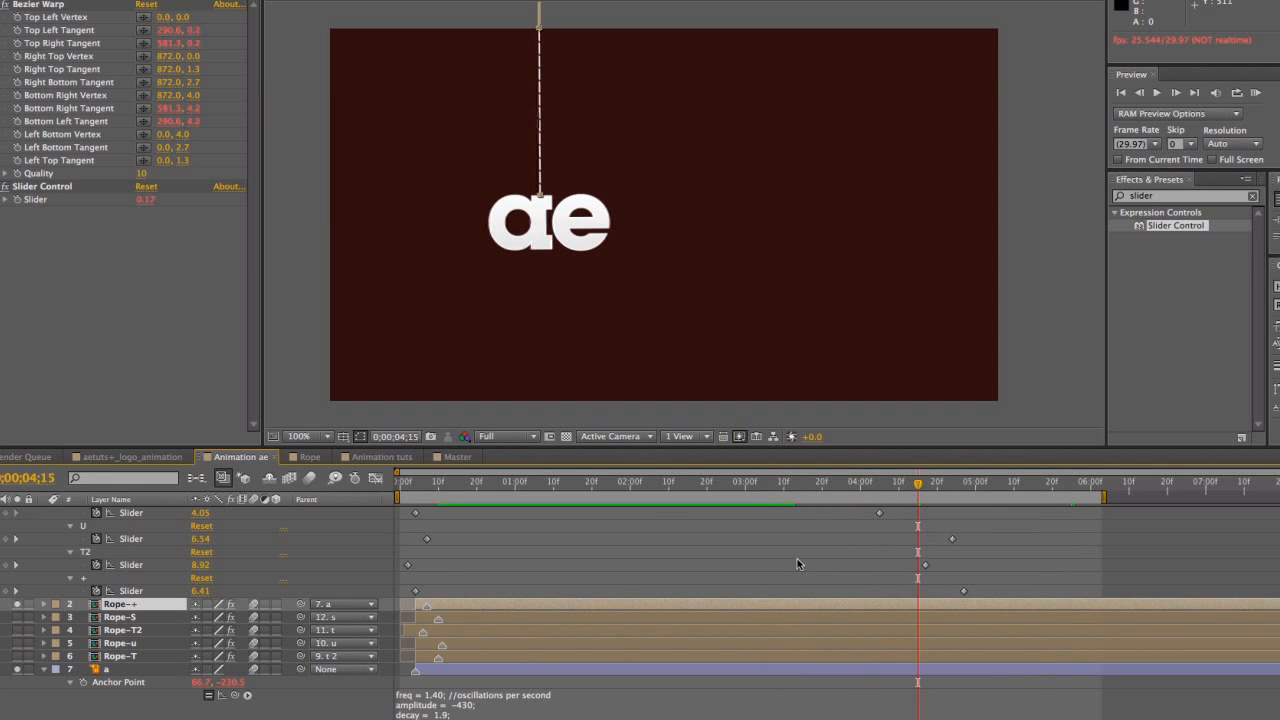
# Solo the Rope-T2 layer, reveal its expressions, and parent it to the e layer at 0;00;05;15
pyautogui.click(125, 631)
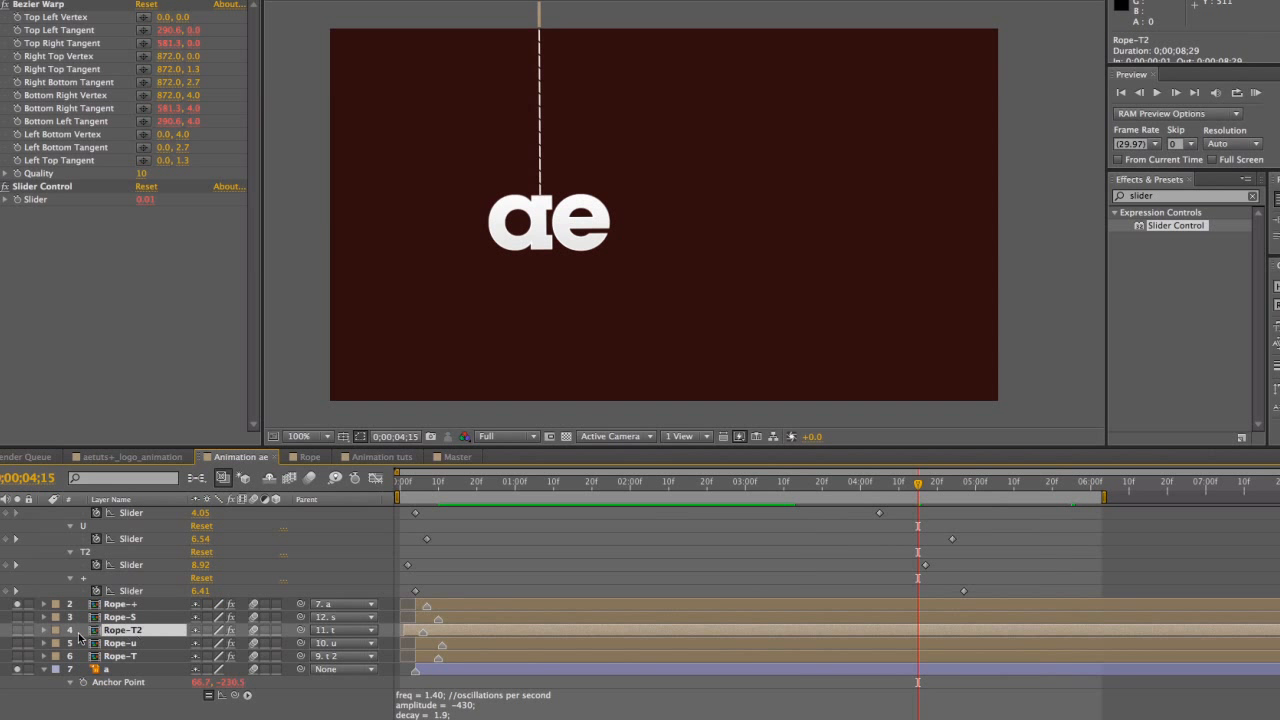
pyautogui.press('e')
pyautogui.press('e')
pyautogui.scroll(-3, 343, 642)
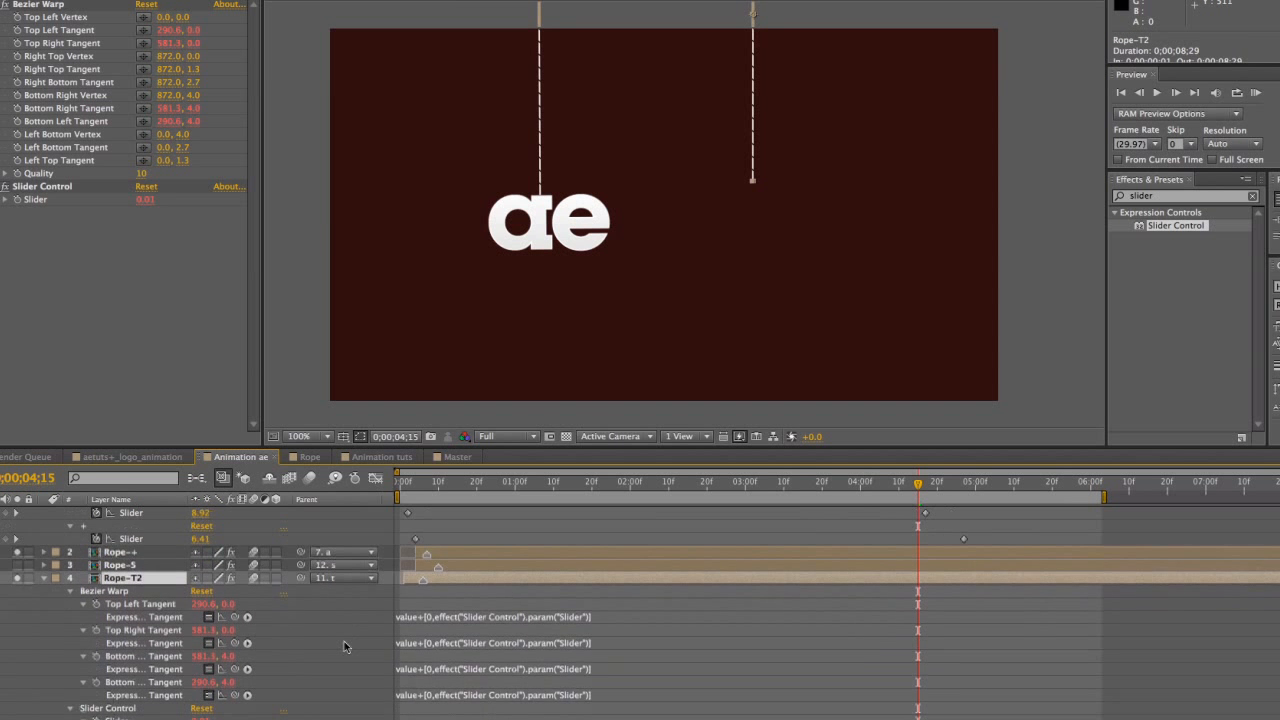
pyautogui.click(1031, 480)
pyautogui.click(324, 540)
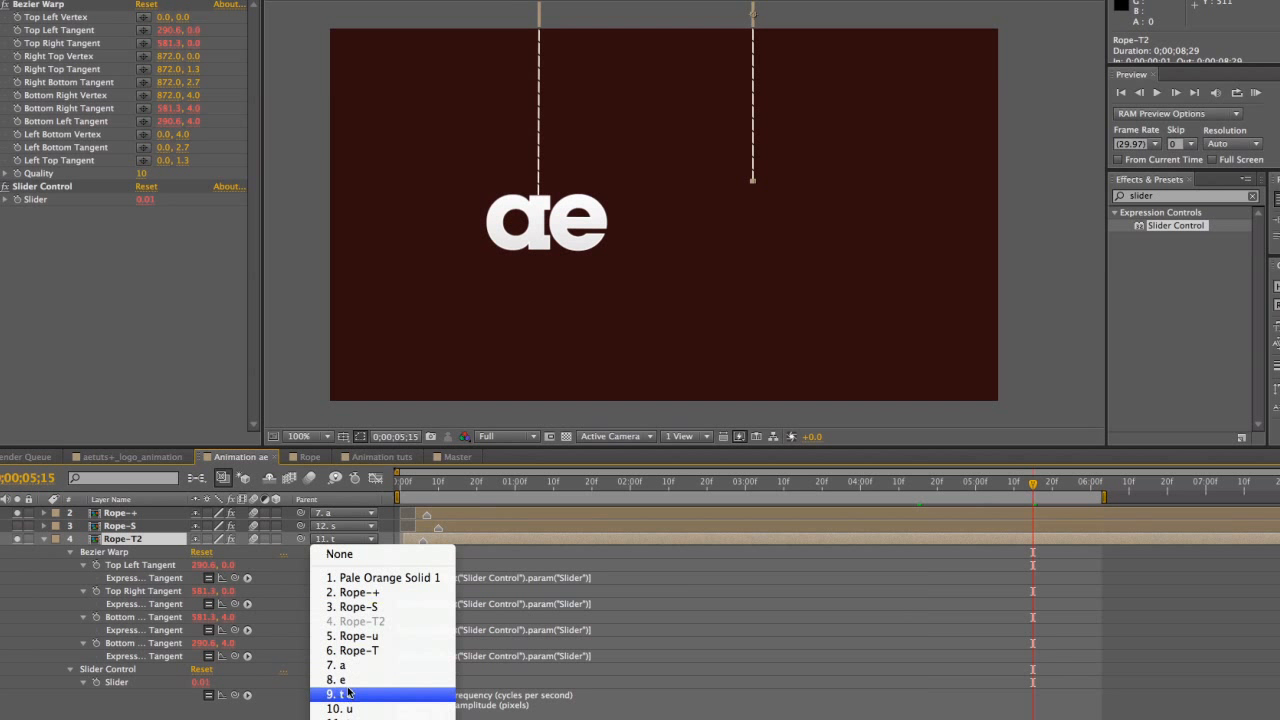
pyautogui.click(400, 680)
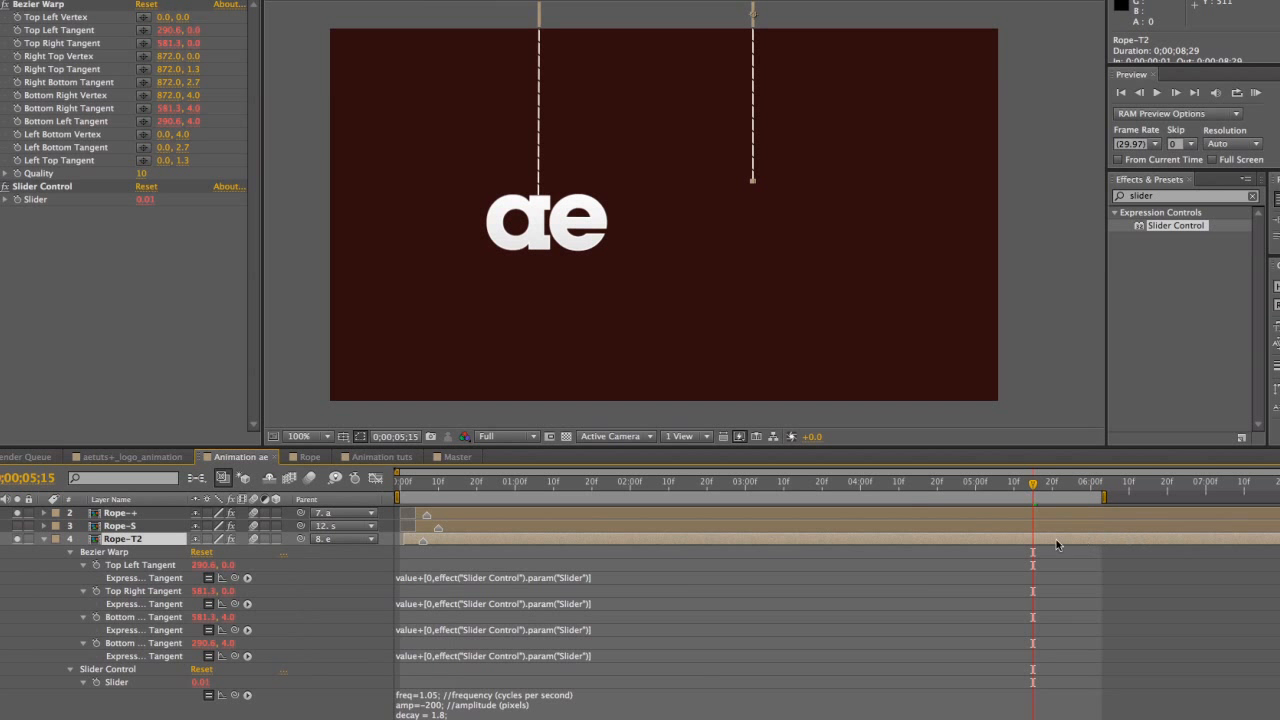
# Move the Rope-T2 layer over the middle of the e letter and preview the animation from 0;00;00;16
pyautogui.moveTo(750, 110); pyautogui.dragTo(580, 160)
pyautogui.click(599, 172)
pyautogui.click(665, 136)
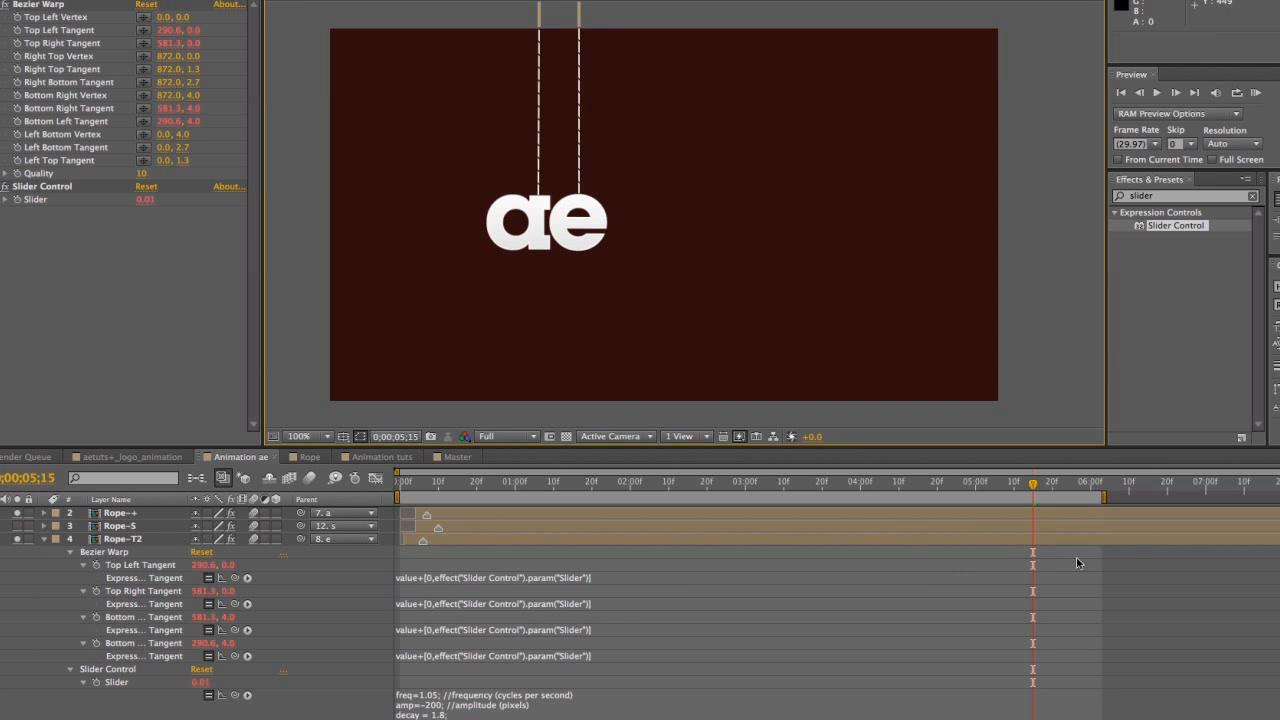
pyautogui.click(463, 490)
pyautogui.press('space')
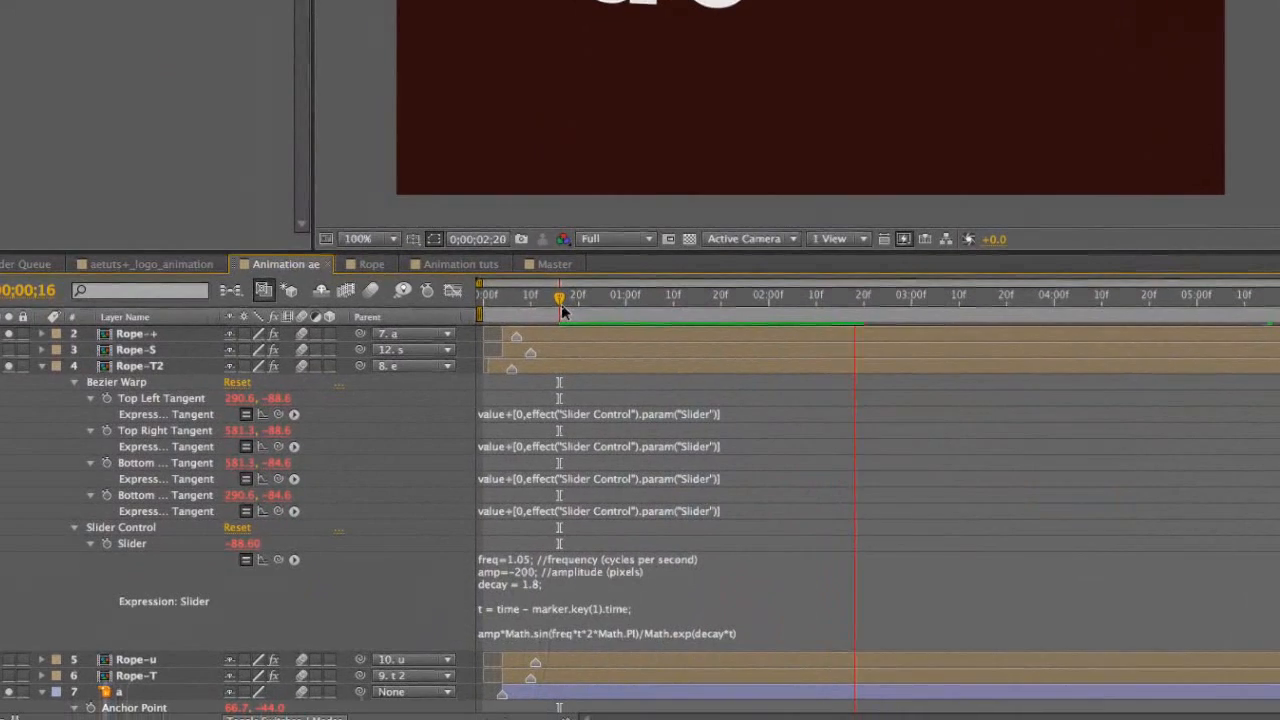
# Set the amplitude in the Rope-T2 Slider expression to -435 and preview the rope following the e letter
pyautogui.click(542, 596)
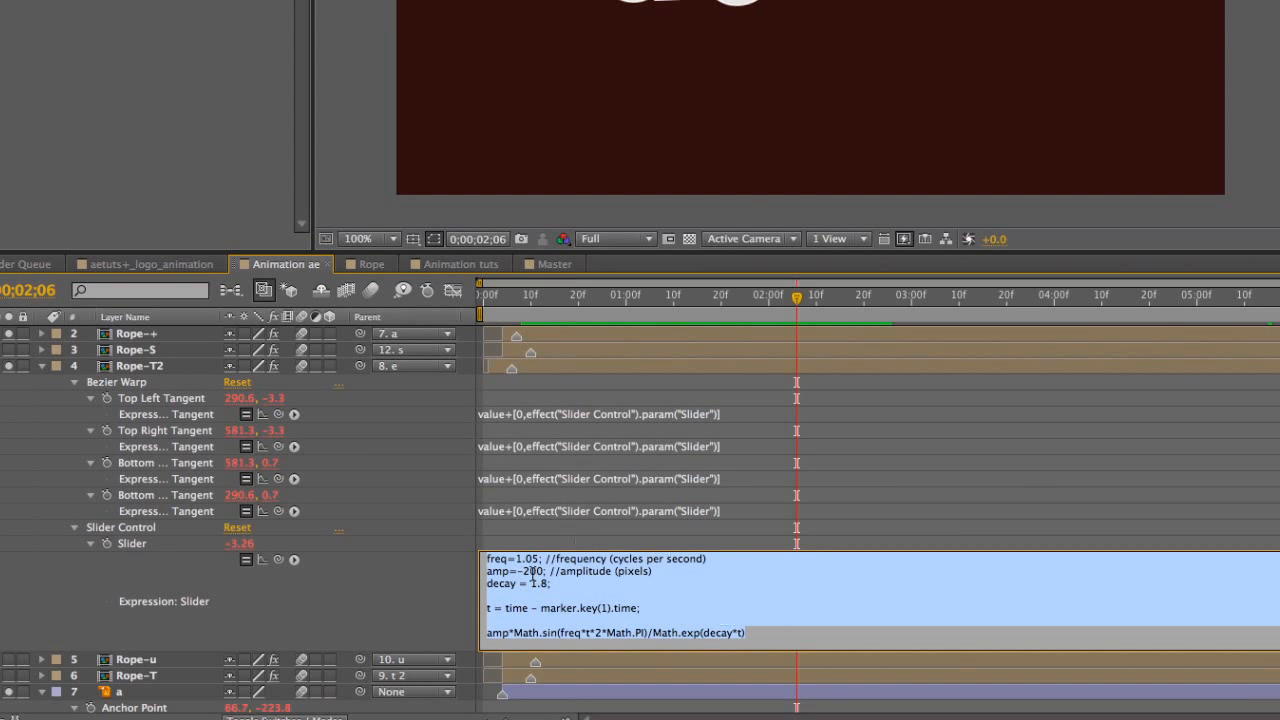
pyautogui.click(533, 571)
pyautogui.press('BackSpace')
pyautogui.press('BackSpace')
pyautogui.write('435')
pyautogui.press('Delete')
pyautogui.press('KP_Enter')
pyautogui.press('space')
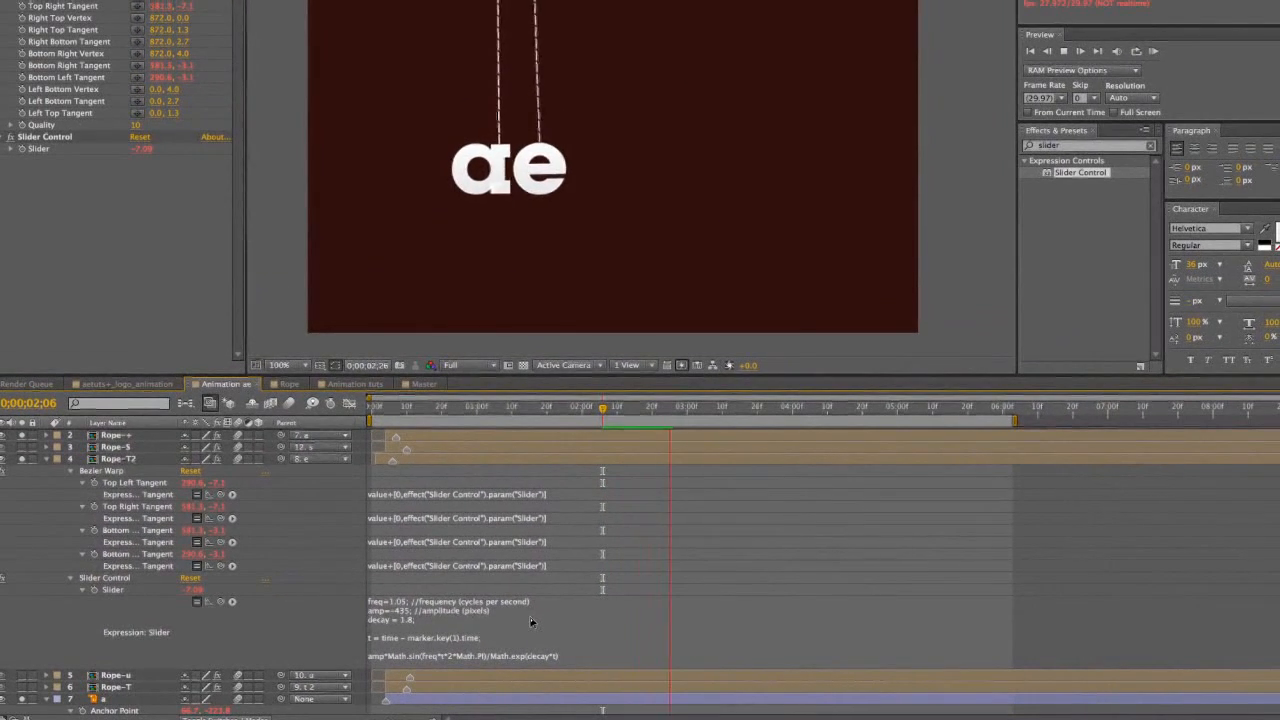
pyautogui.press('space')
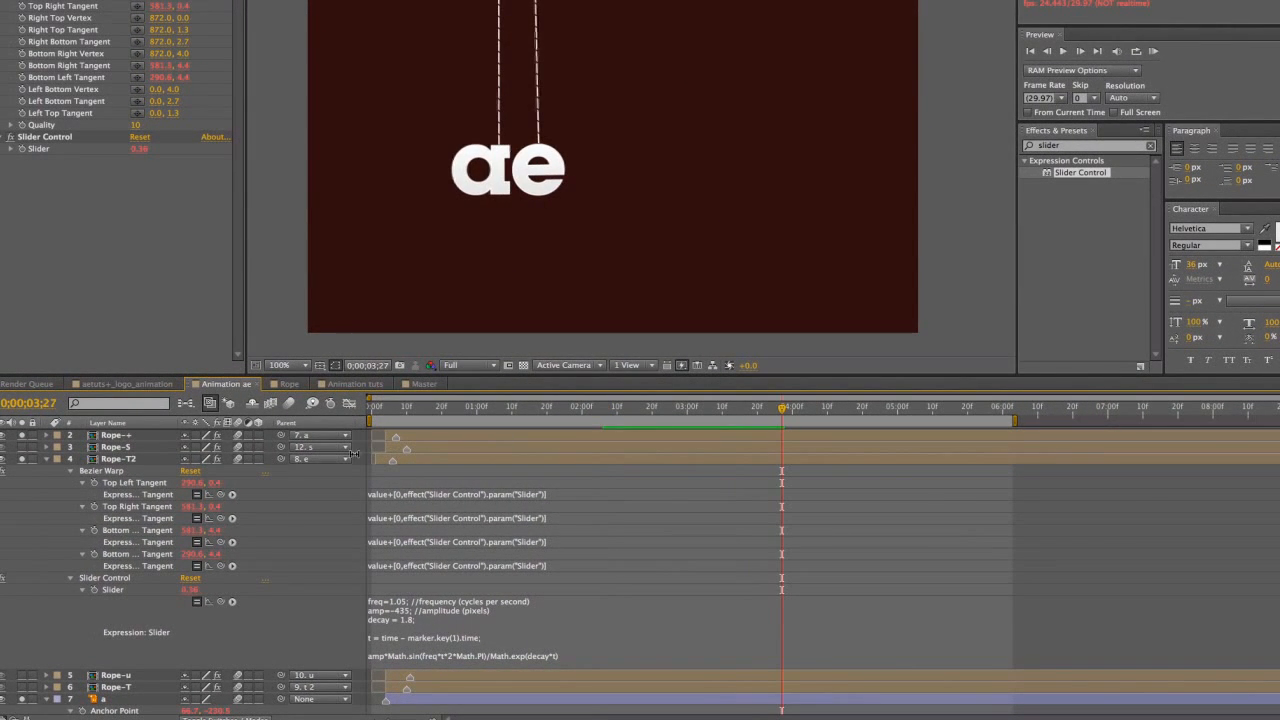
# Delete the unused Rope-u and Rope-T layers from the Animation ae composition
pyautogui.scroll(5, 160, 528)
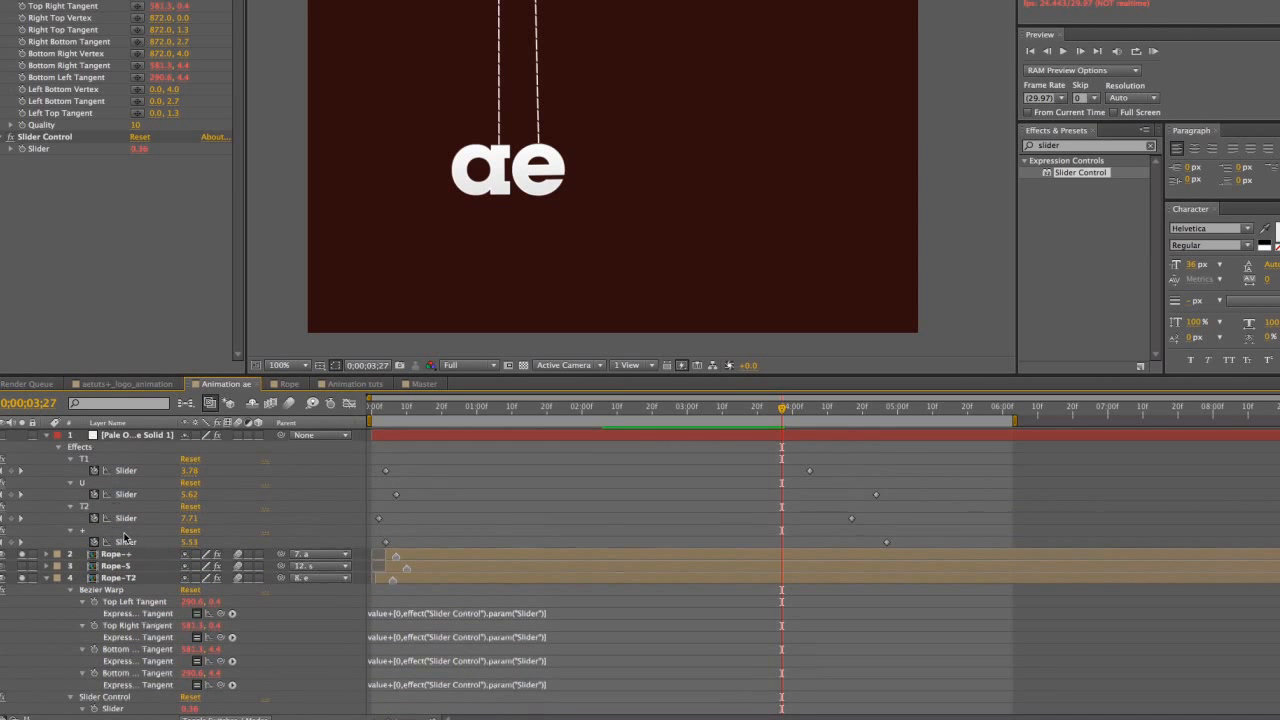
pyautogui.scroll(-10, 122, 560)
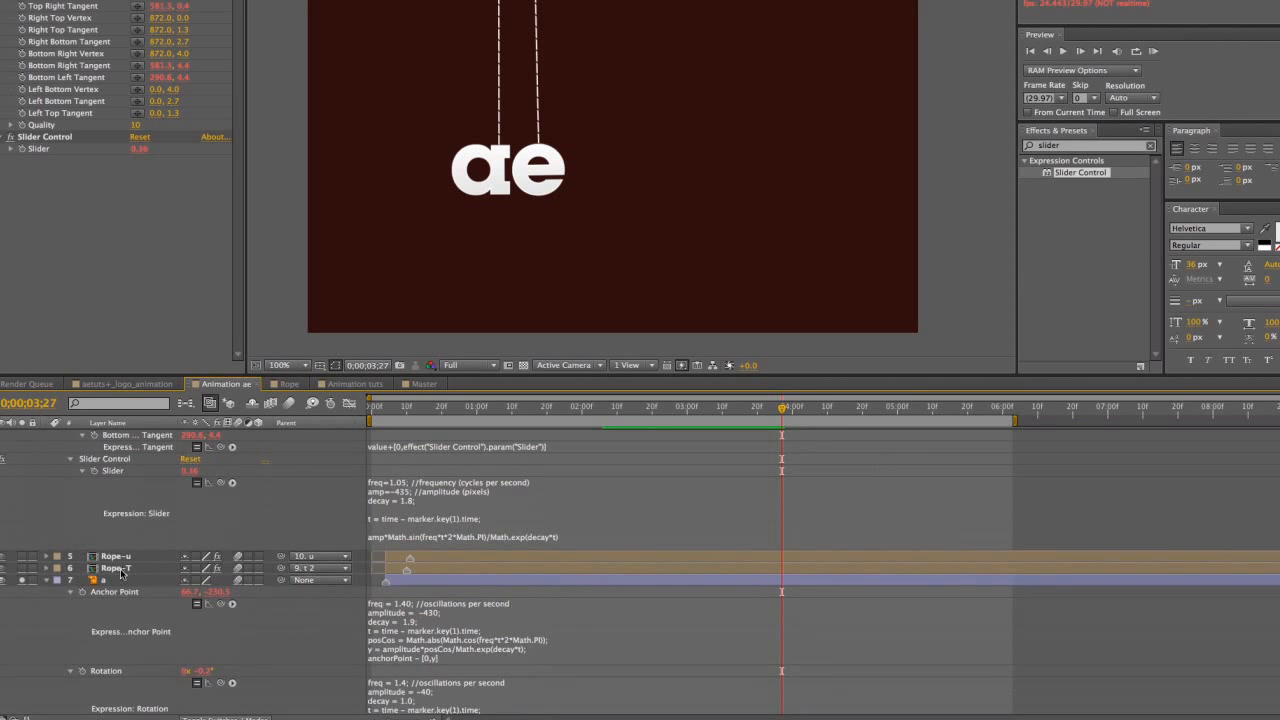
pyautogui.click(133, 568)
pyautogui.keyDown('shift'); pyautogui.click(130, 557); pyautogui.keyUp('shift')
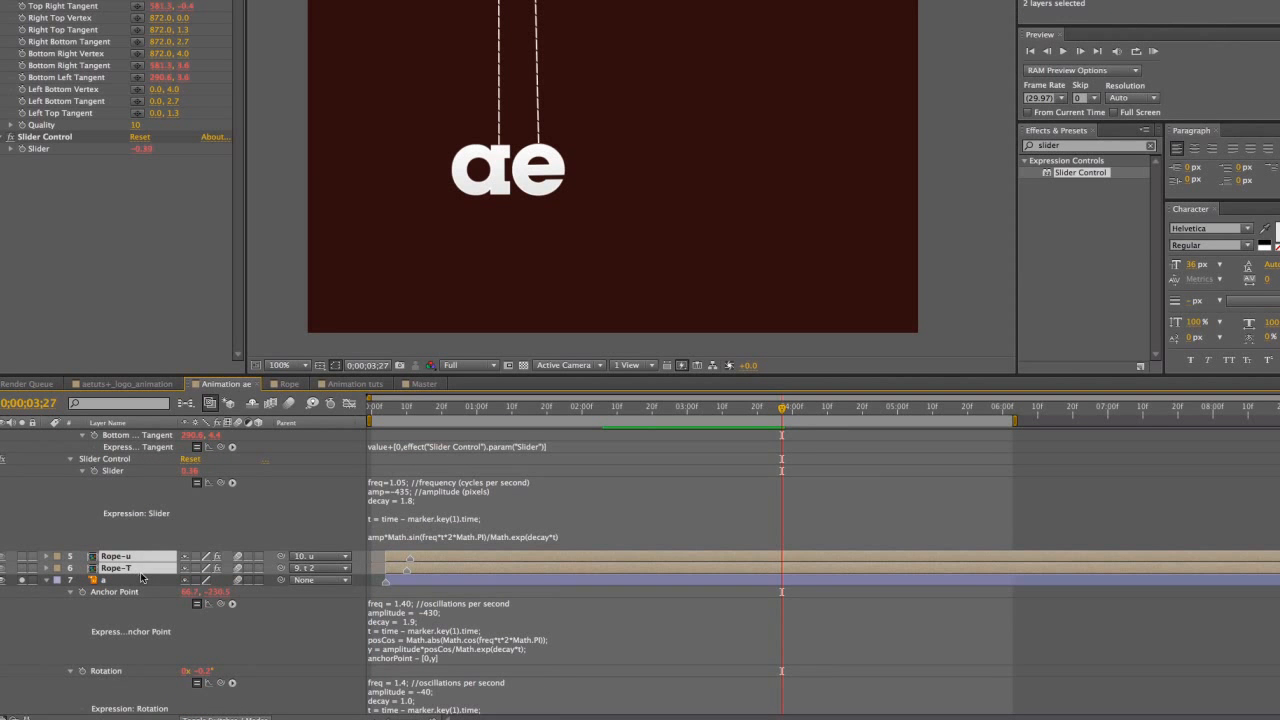
pyautogui.scroll(-10, 141, 578)
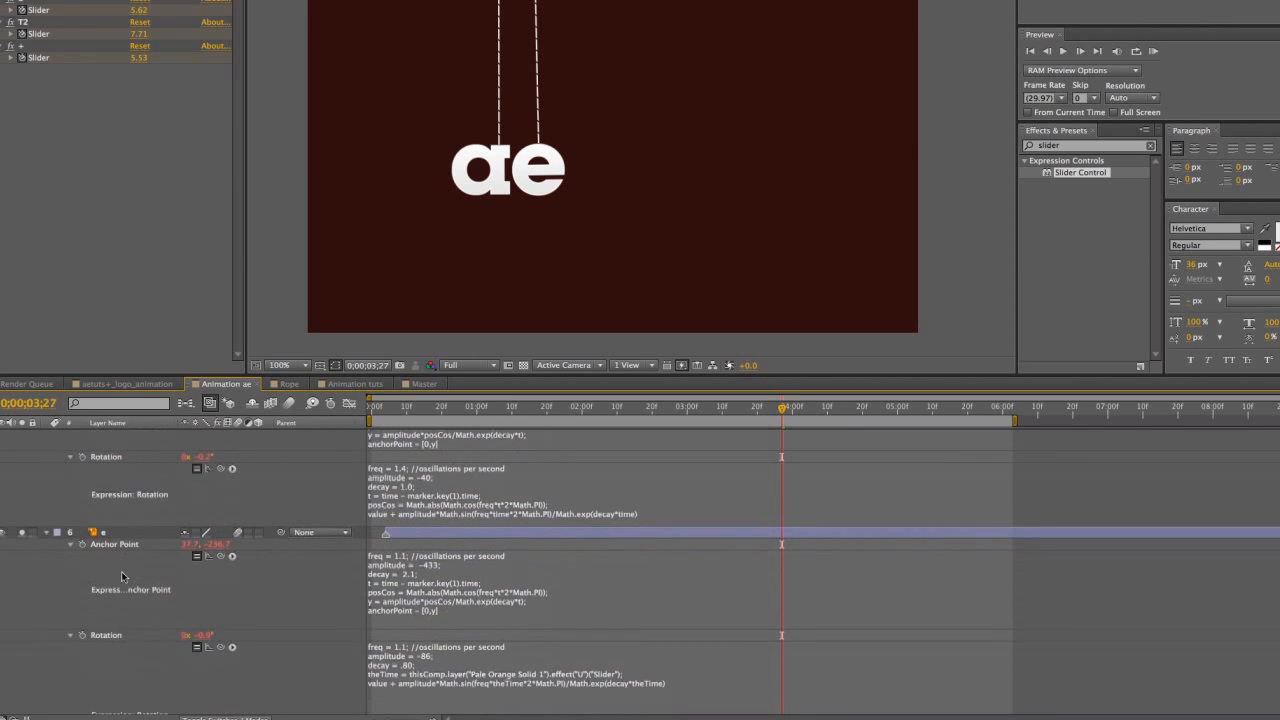
# Collapse the e, a and Rope-T2 layers and delete the unused Rope-S layer
pyautogui.scroll(-10, 121, 618)
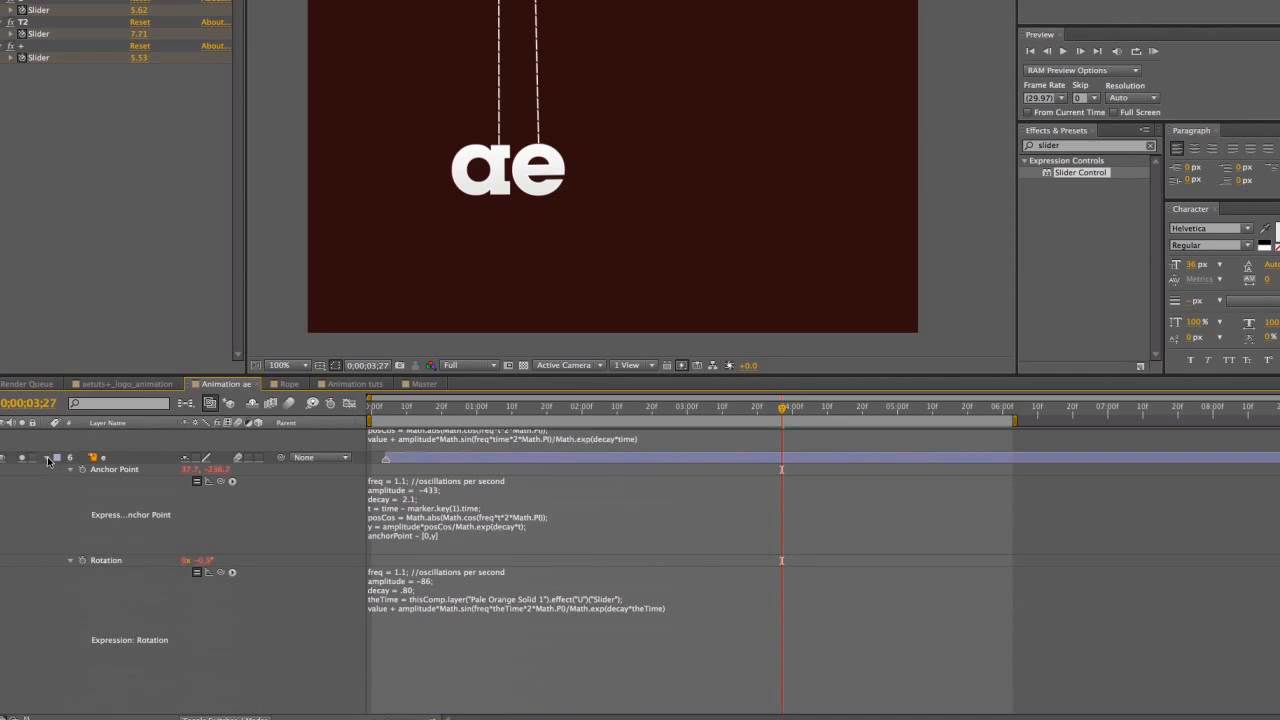
pyautogui.click(47, 458)
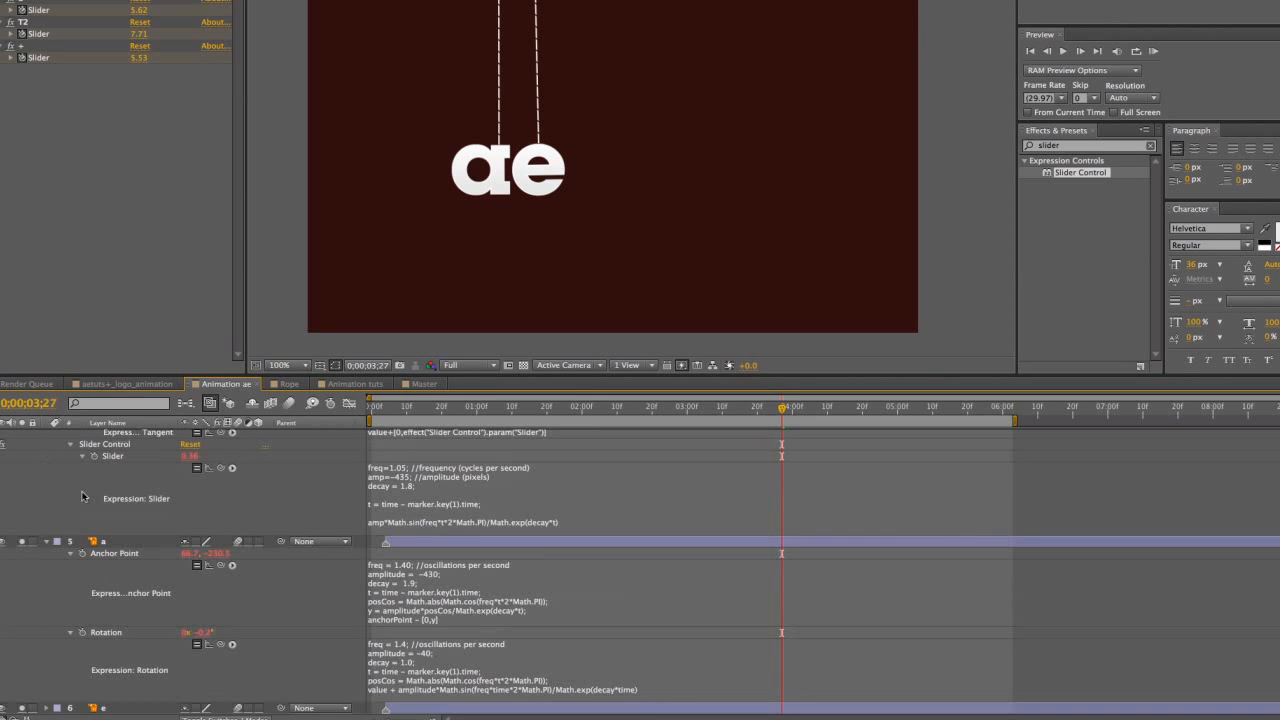
pyautogui.click(47, 541)
pyautogui.click(50, 482)
pyautogui.click(120, 566)
pyautogui.press('Delete')
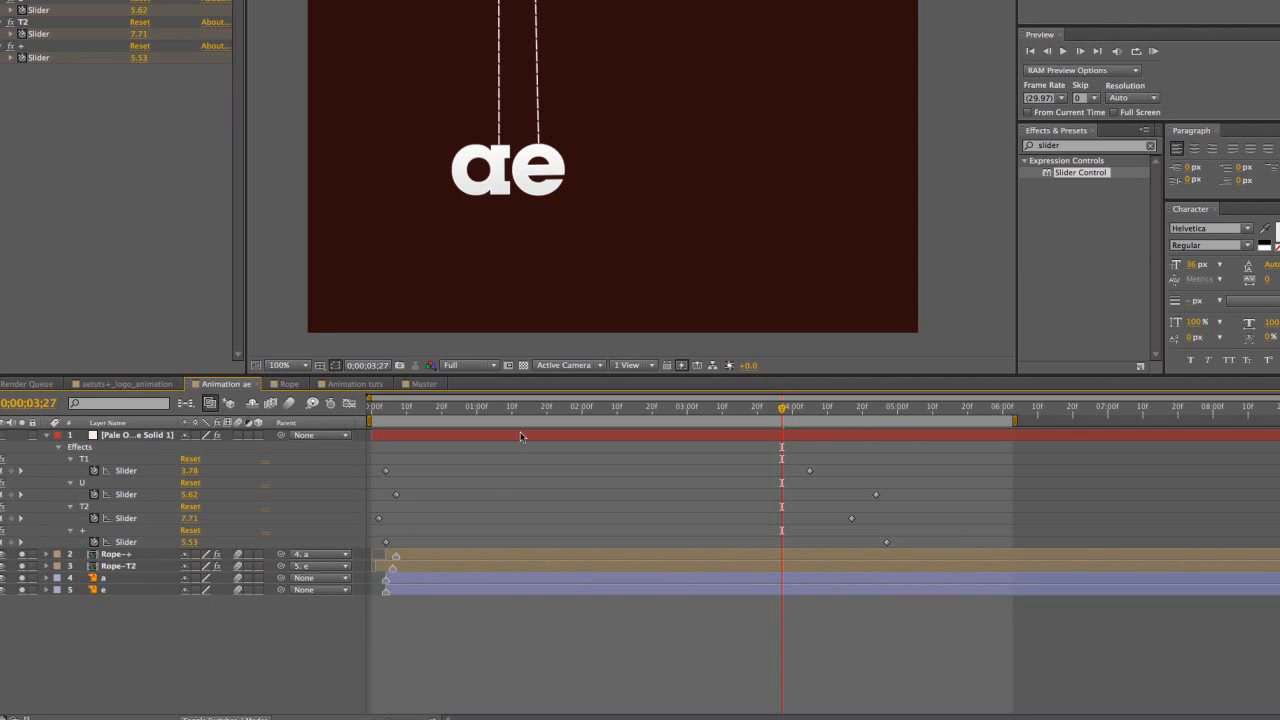
# Scrub the ae animation from the start to 0;00;05;00 and preview the Master composition with a shortened work area
pyautogui.press('Home')
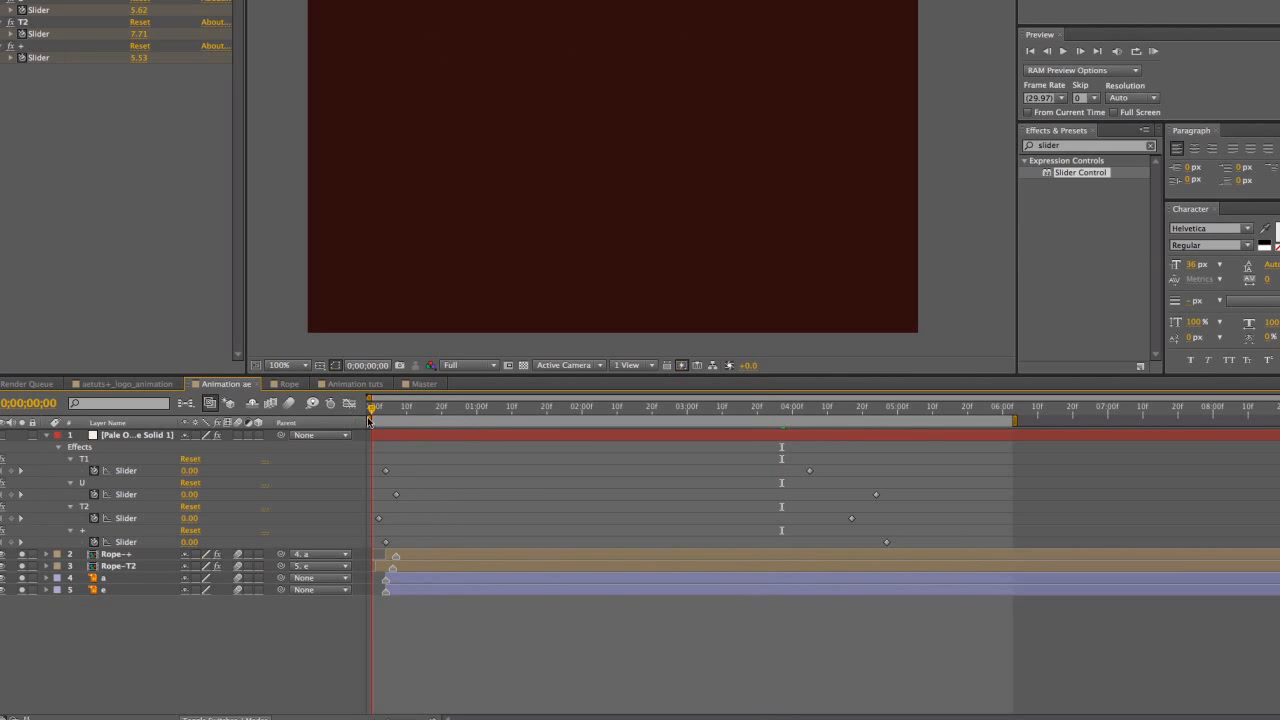
pyautogui.moveTo(405, 410); pyautogui.dragTo(897, 410)
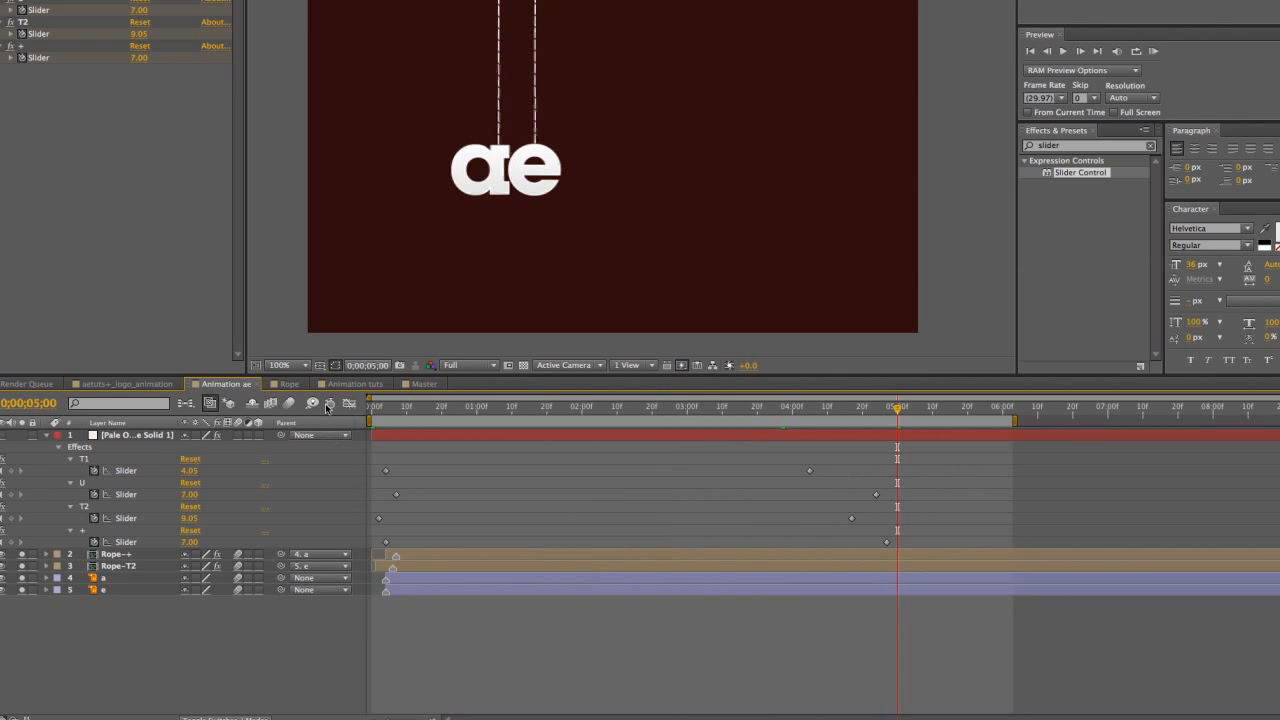
pyautogui.click(423, 384)
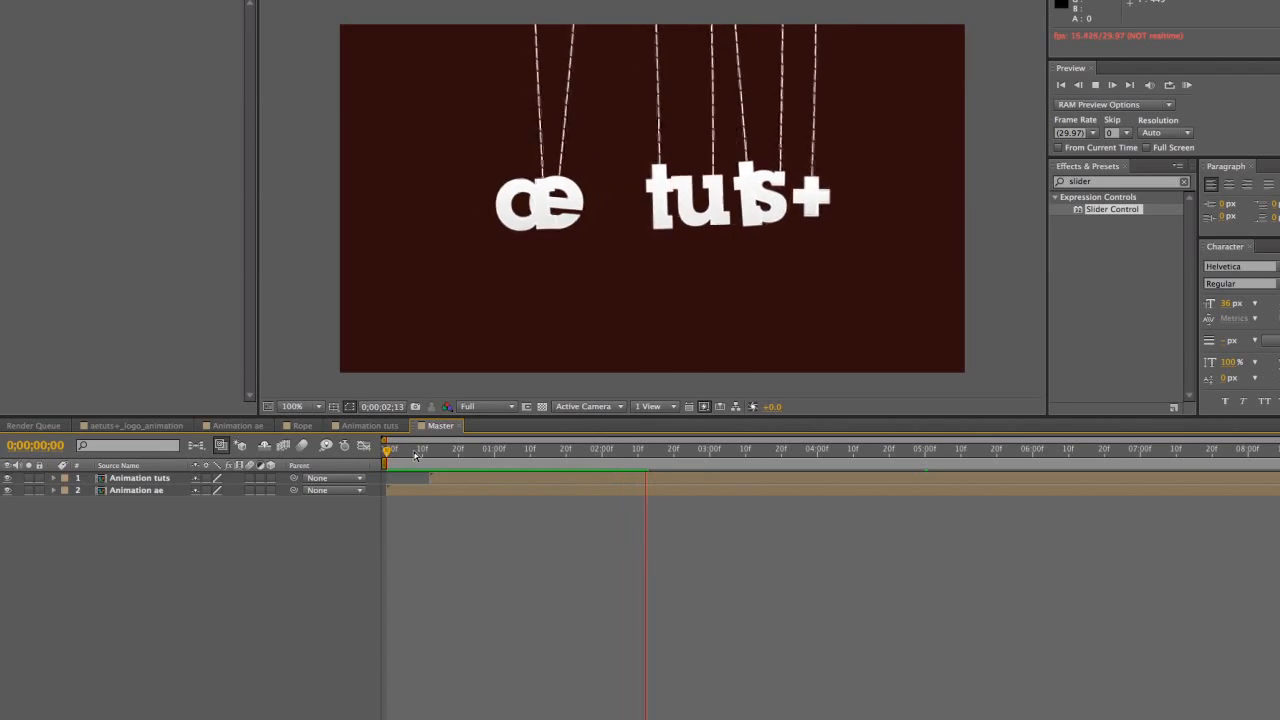
pyautogui.press('n')
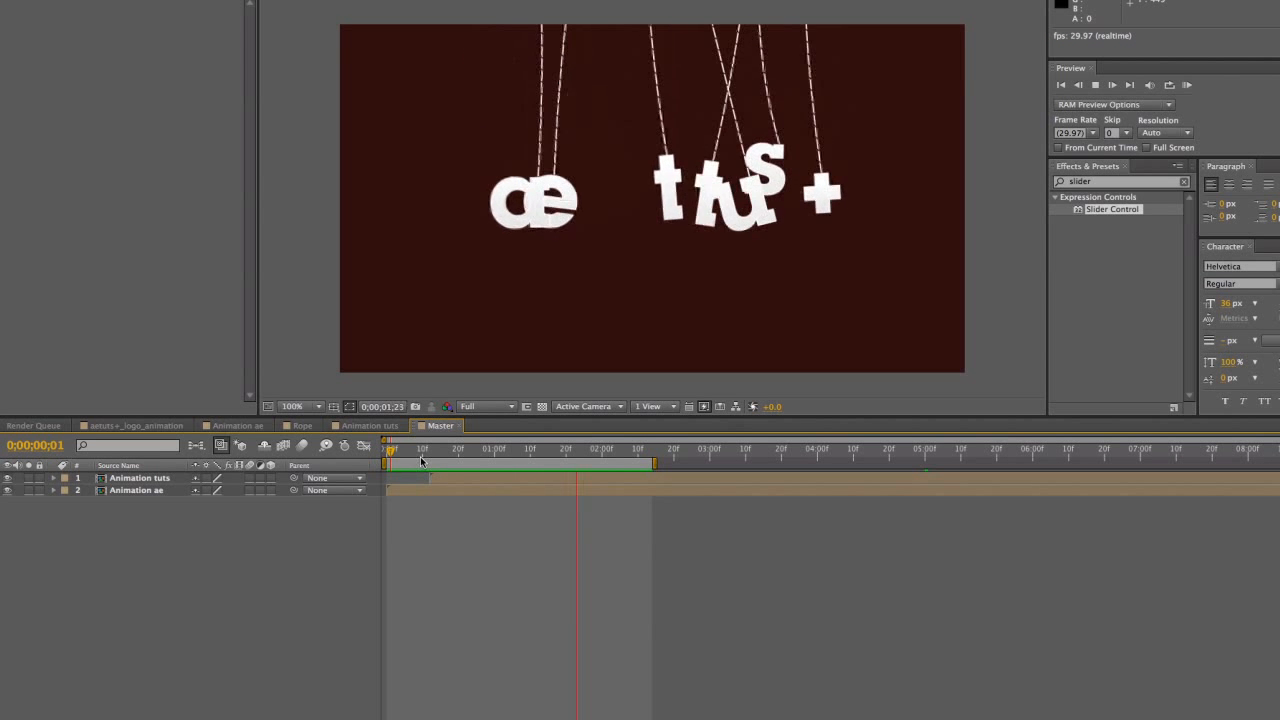
pyautogui.press('space')
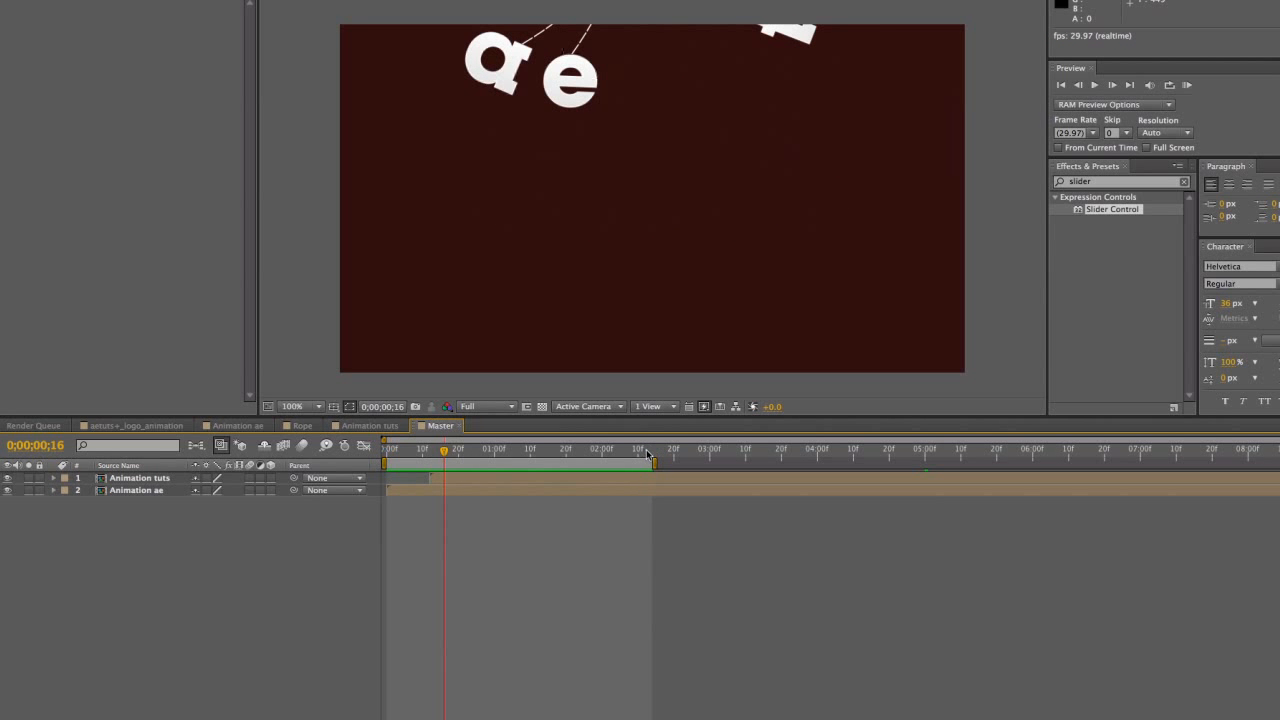
# Delay the Animation tuts layer to start at 0;00;00;20, extend the work area to 0;00;03;24, and preview the result
pyautogui.click(440, 478)
pyautogui.moveTo(446, 480); pyautogui.dragTo(461, 480)
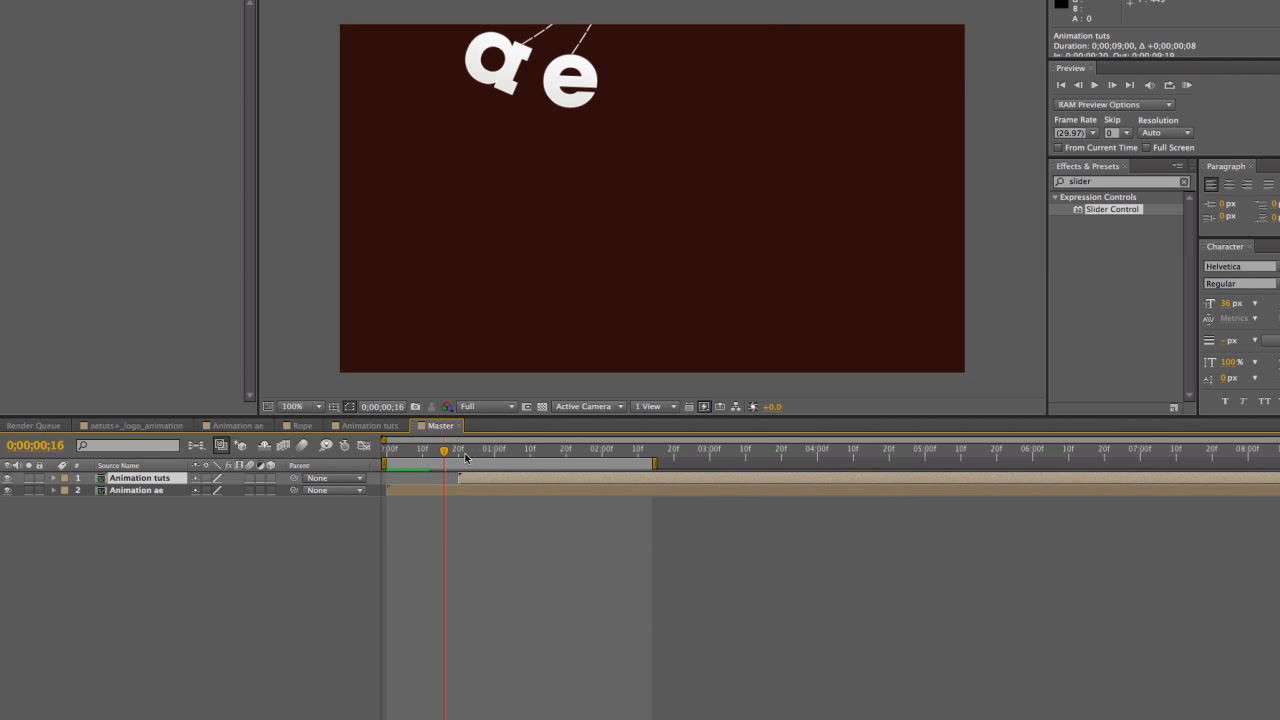
pyautogui.click(459, 450)
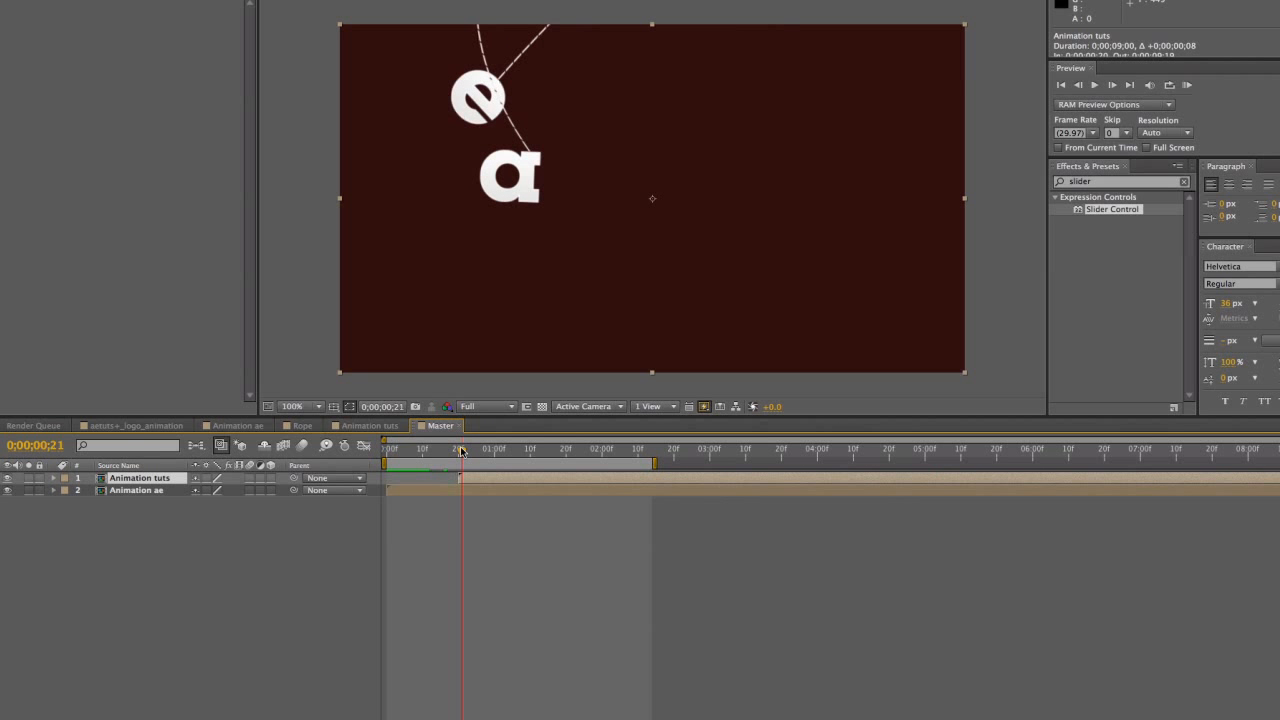
pyautogui.click(600, 551)
pyautogui.moveTo(652, 463); pyautogui.dragTo(800, 463)
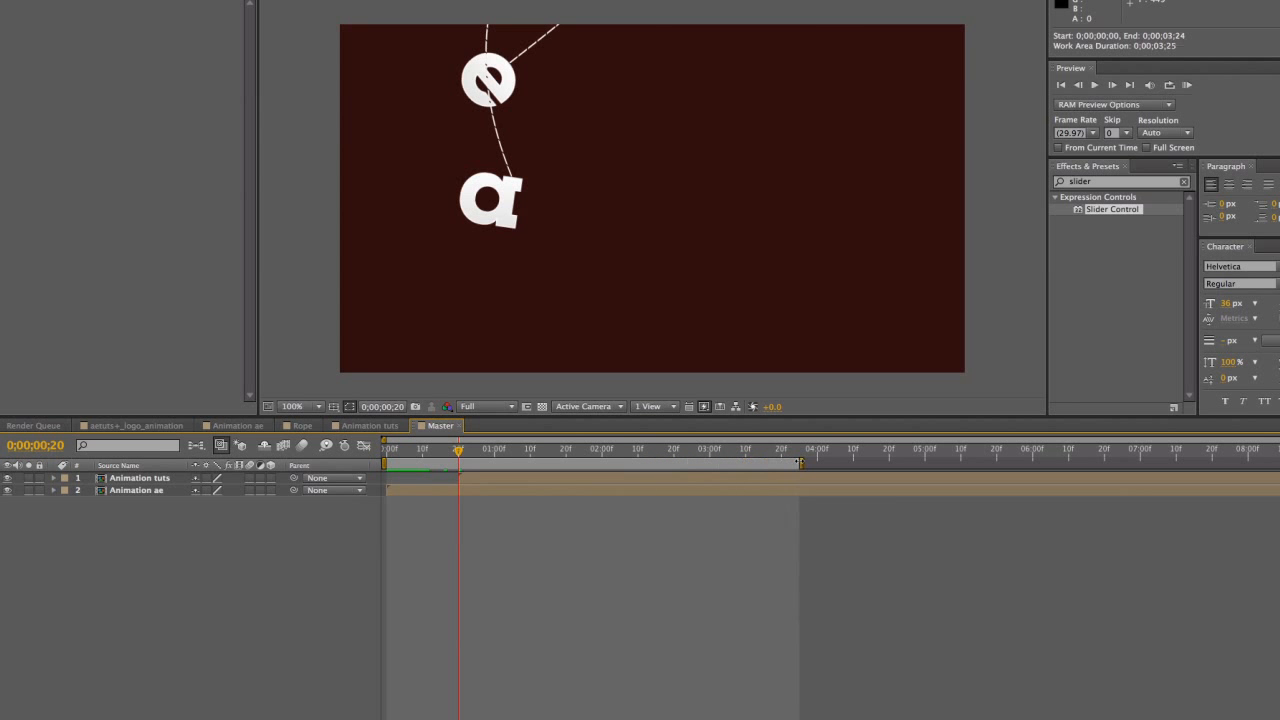
pyautogui.press('space')
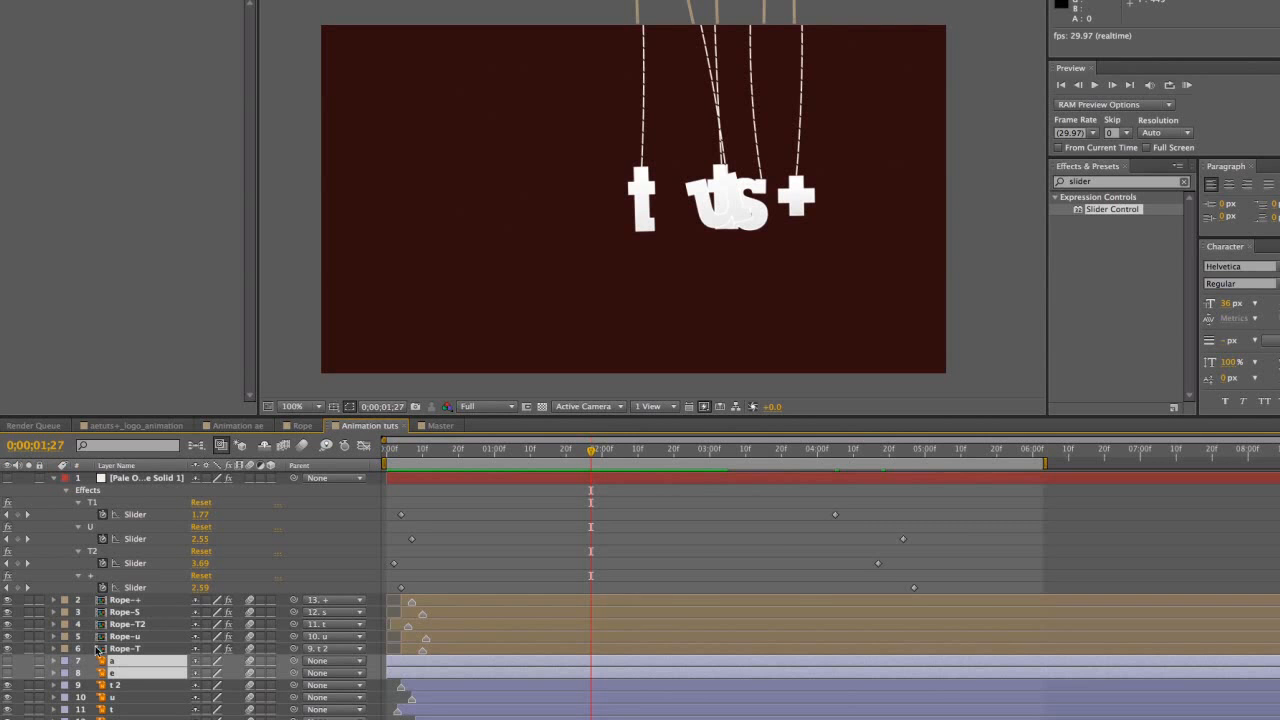
# Add 100% Opacity keyframes at 0;00;04;16 to all five rope layers in Animation tuts and show only their Opacity
pyautogui.click(115, 649)
pyautogui.keyDown('shift'); pyautogui.click(130, 599); pyautogui.keyUp('shift')
pyautogui.press('t')
pyautogui.moveTo(714, 452); pyautogui.dragTo(880, 453)
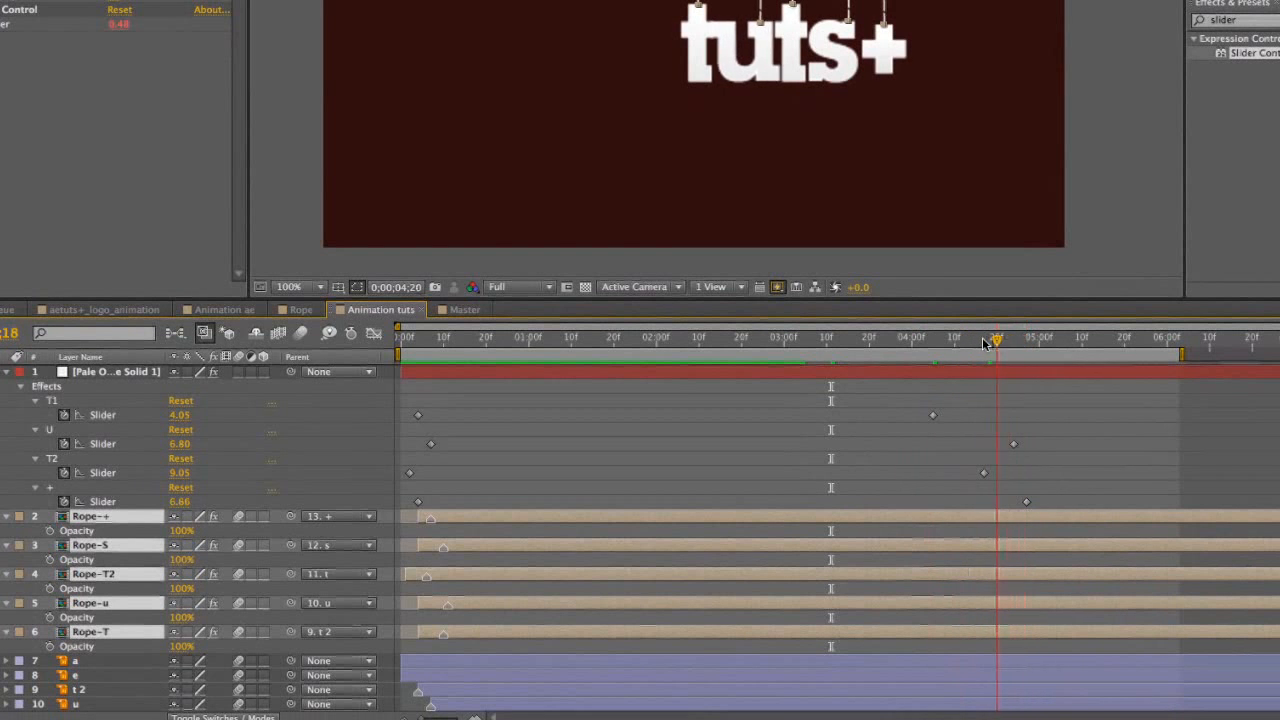
pyautogui.moveTo(985, 343); pyautogui.dragTo(979, 343)
pyautogui.hotkey('alt', 'shift', 'r')
pyautogui.scroll(-2, 1025, 524)
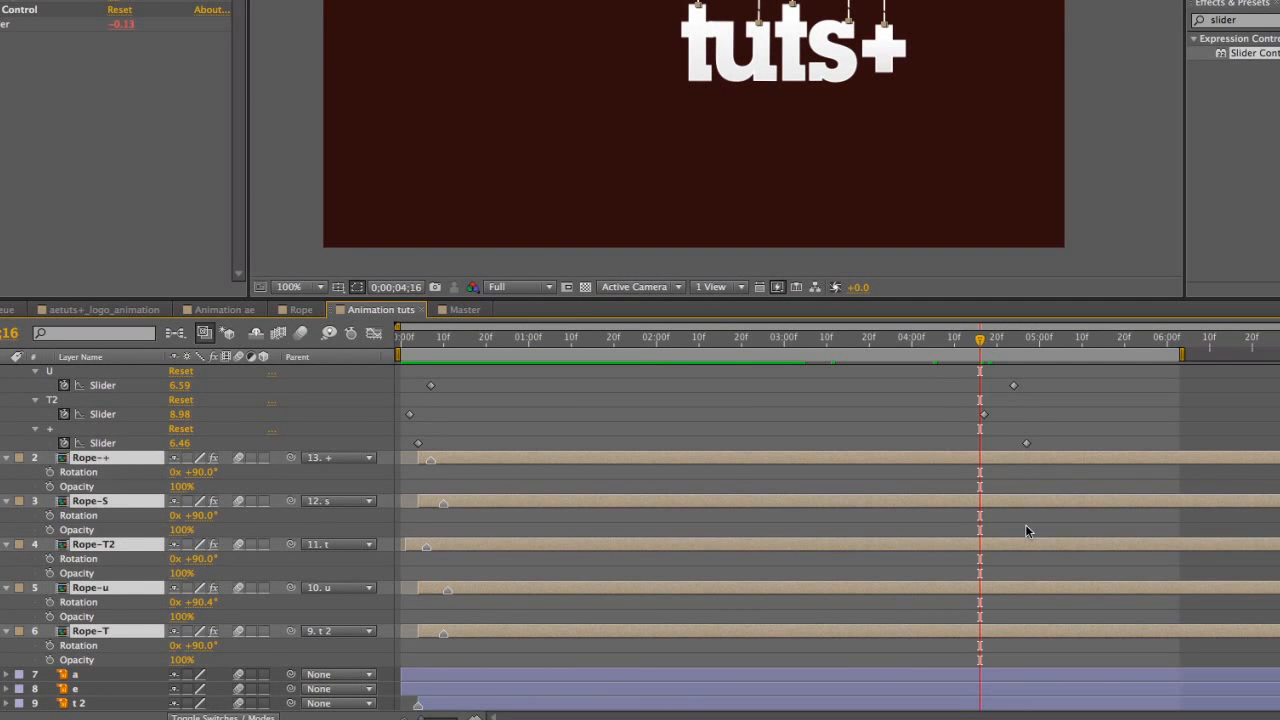
pyautogui.hotkey('alt', 'shift', 't')
pyautogui.press('t')
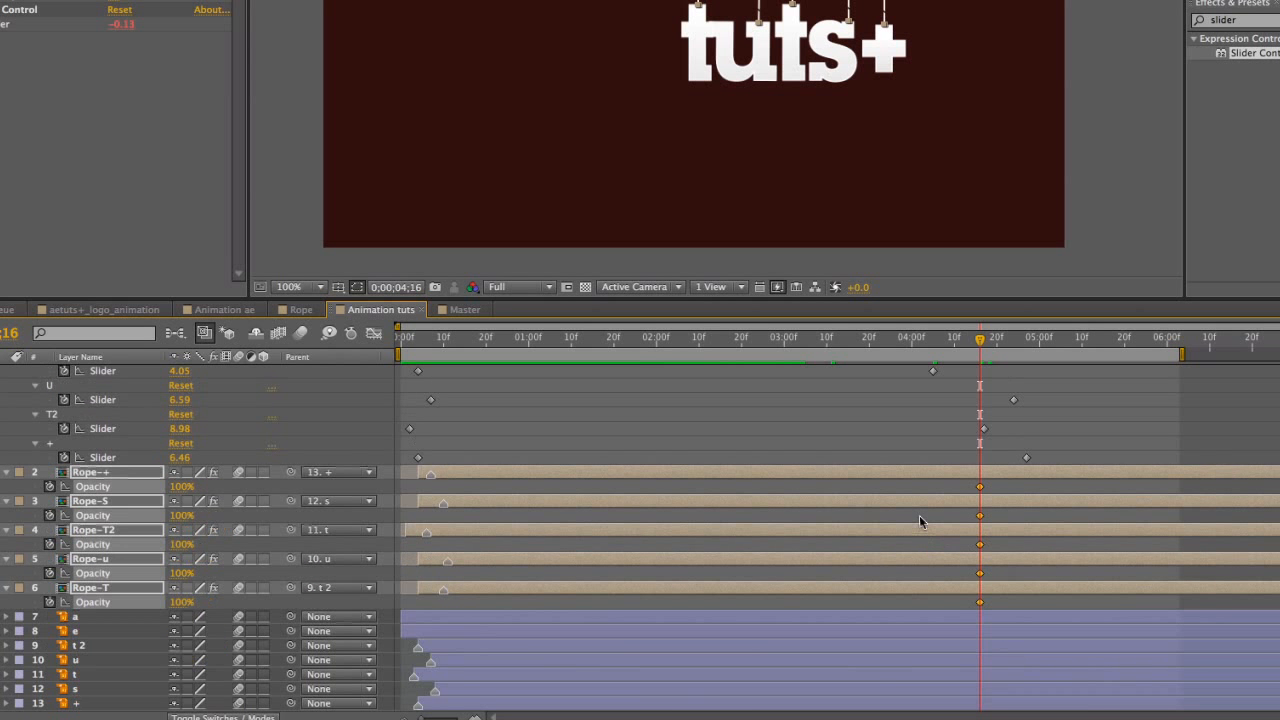
# Set the Opacity of all five rope layers to 0% ten frames further on, at 0;00;04;26
pyautogui.hotkey('shift', 'pagedown')
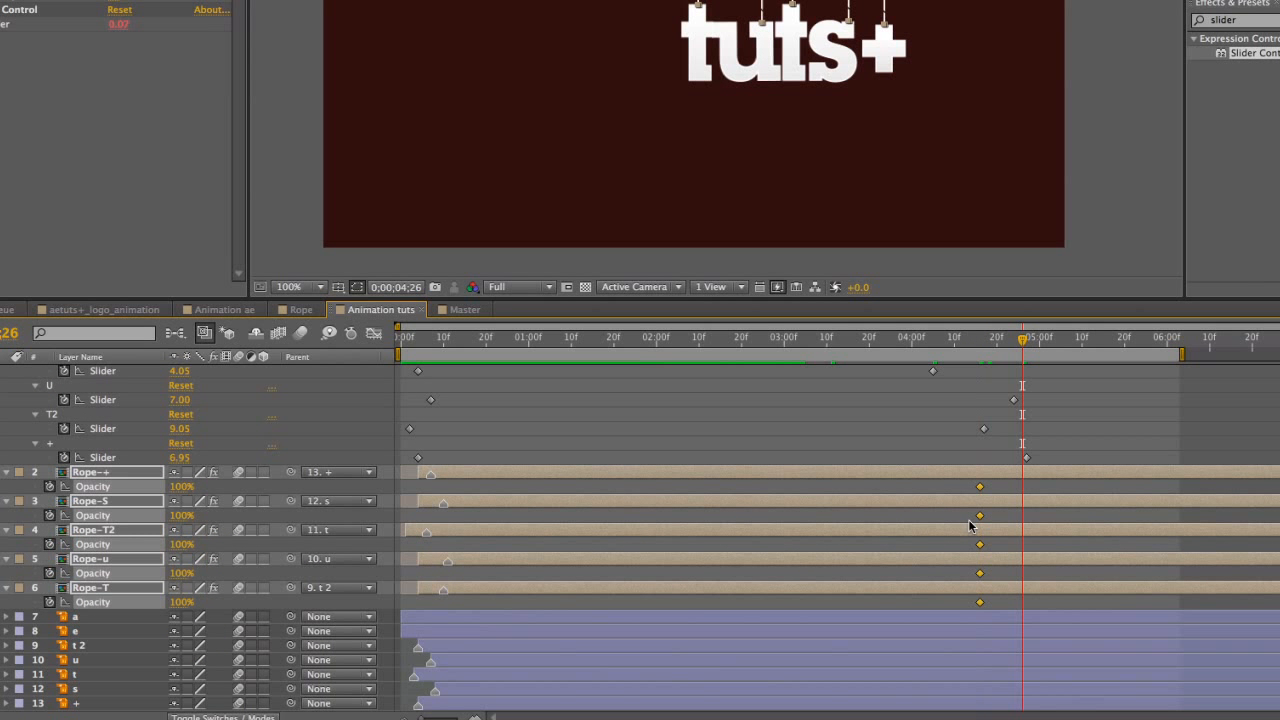
pyautogui.click(181, 515)
pyautogui.write('0')
pyautogui.press('Return')
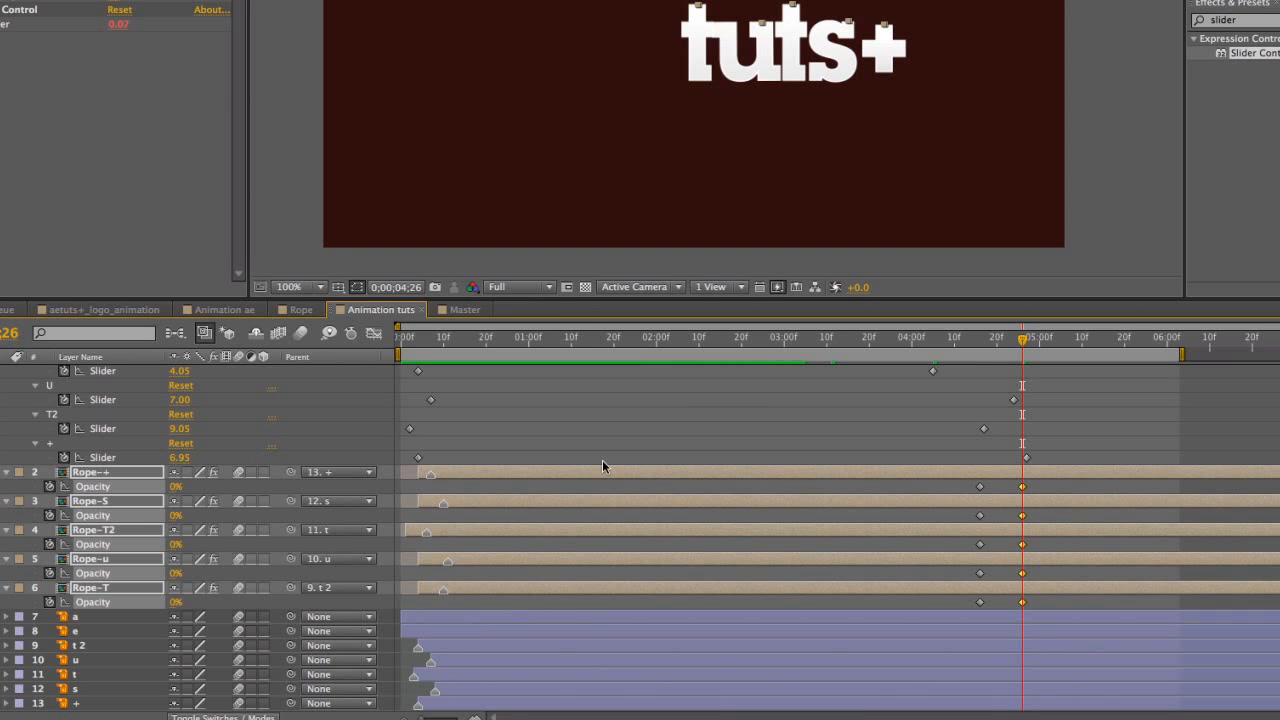
# Stagger the Opacity keyframe pairs of the rope layers so each rope fades at a different time, and preview the fades
pyautogui.moveTo(999, 343); pyautogui.dragTo(971, 343)
pyautogui.moveTo(962, 487); pyautogui.dragTo(1032, 544)
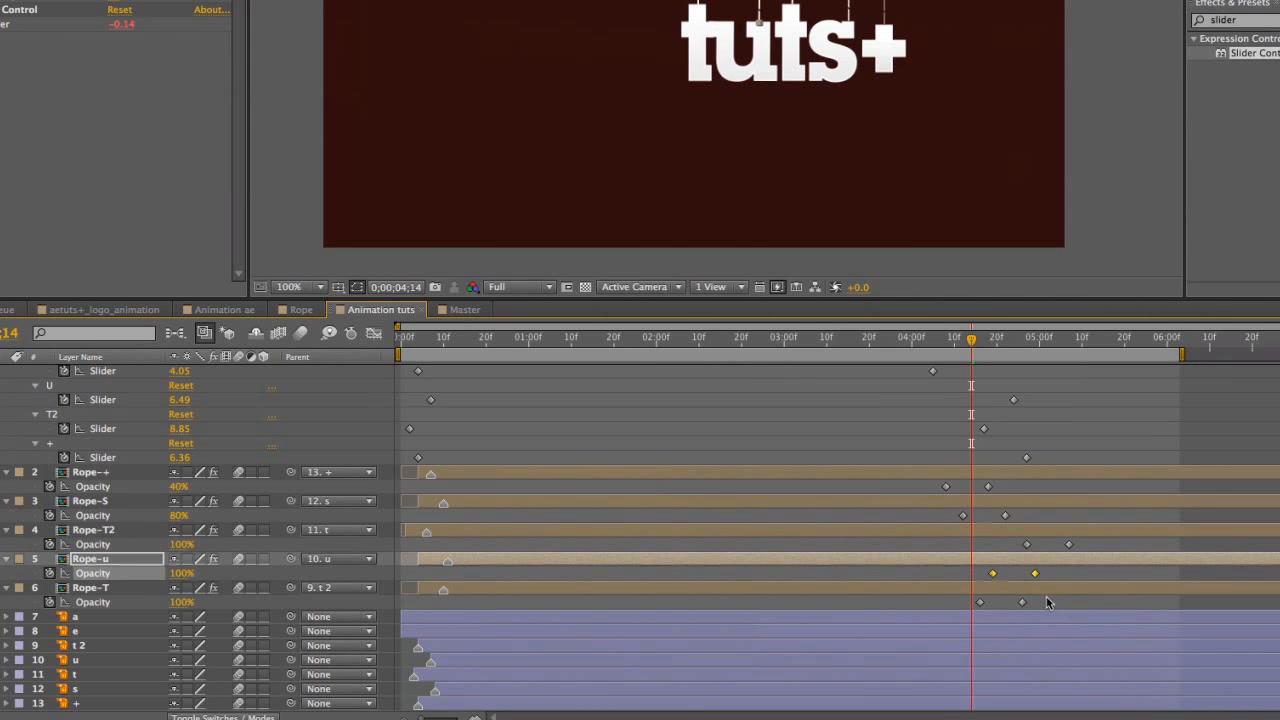
pyautogui.moveTo(1048, 602); pyautogui.dragTo(958, 602)
pyautogui.click(938, 342)
pyautogui.press('space')
pyautogui.press('space')
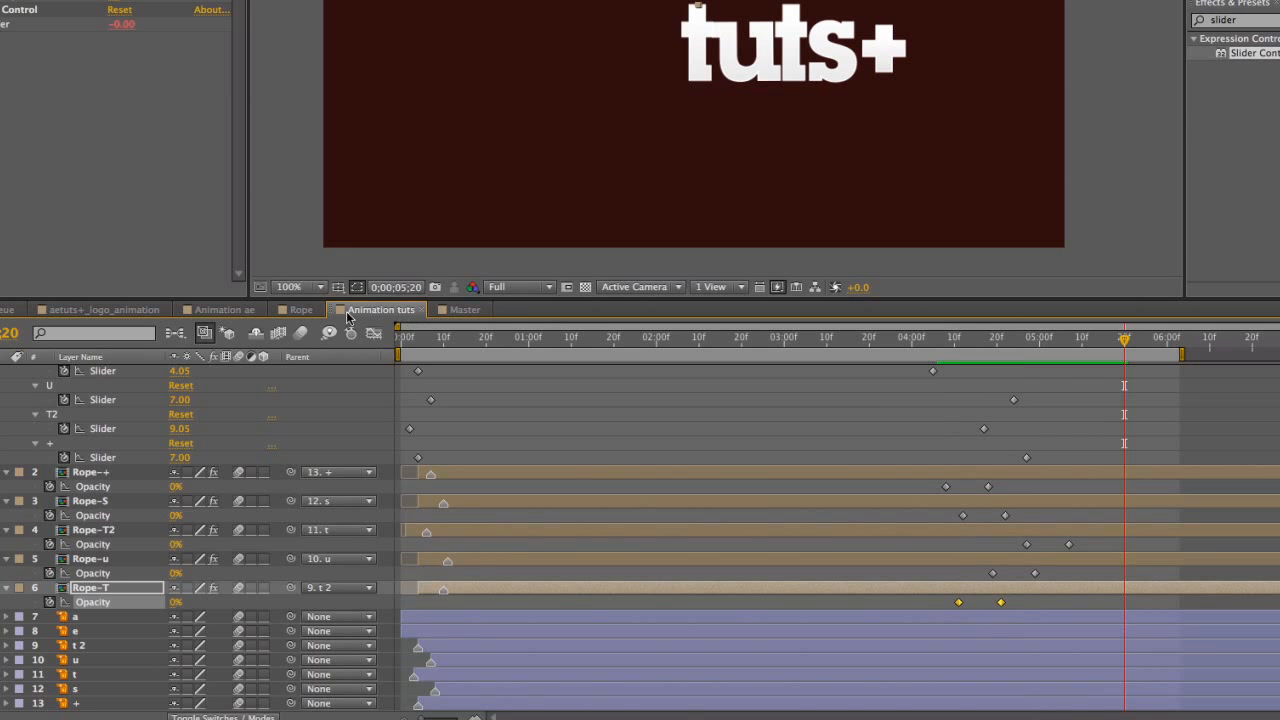
# In Animation ae, add 100% Opacity keyframes at 0;00;04;00 to the Rope-+ and Rope-T2 layers
pyautogui.click(223, 312)
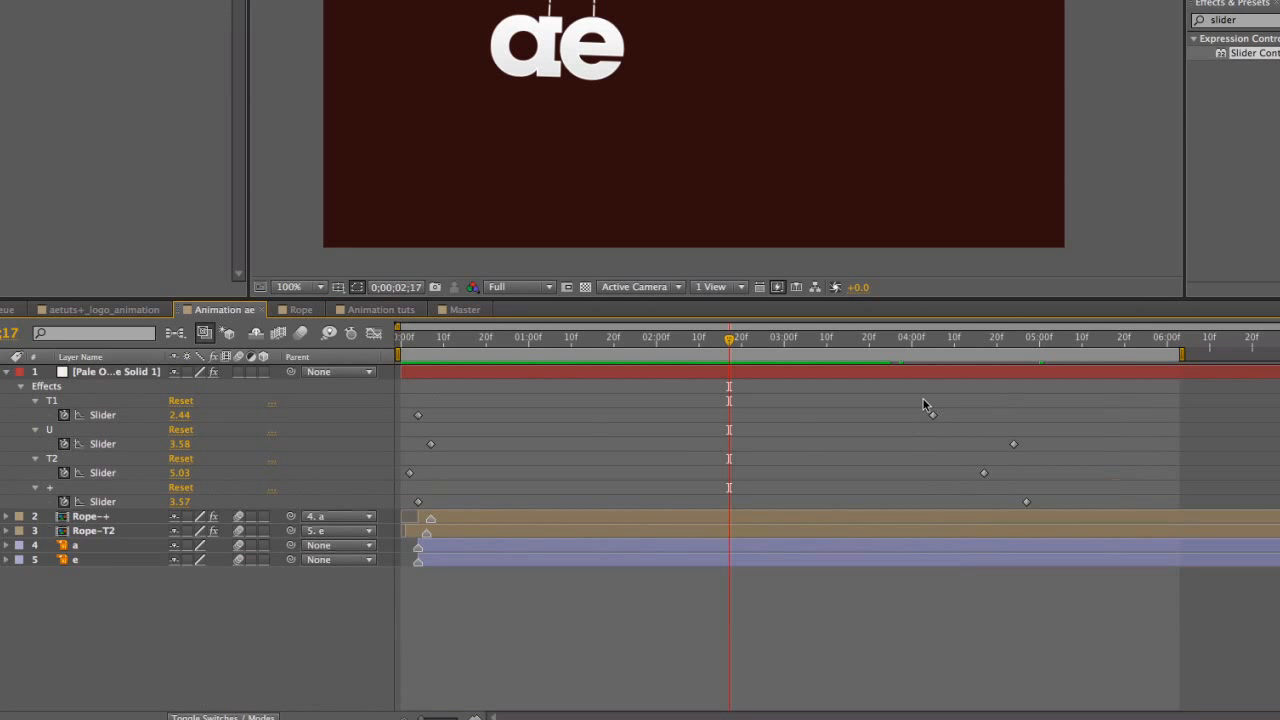
pyautogui.click(849, 516)
pyautogui.keyDown('shift'); pyautogui.click(837, 530); pyautogui.keyUp('shift')
pyautogui.click(920, 340)
pyautogui.moveTo(920, 340); pyautogui.dragTo(911, 340)
pyautogui.hotkey('alt', 'shift', 't')
# Set the Opacity of Rope-+ and Rope-T2 to 0% at 0;00;04;10
pyautogui.hotkey('shift', 'pagedown')
pyautogui.moveTo(181, 531); pyautogui.dragTo(84, 531)
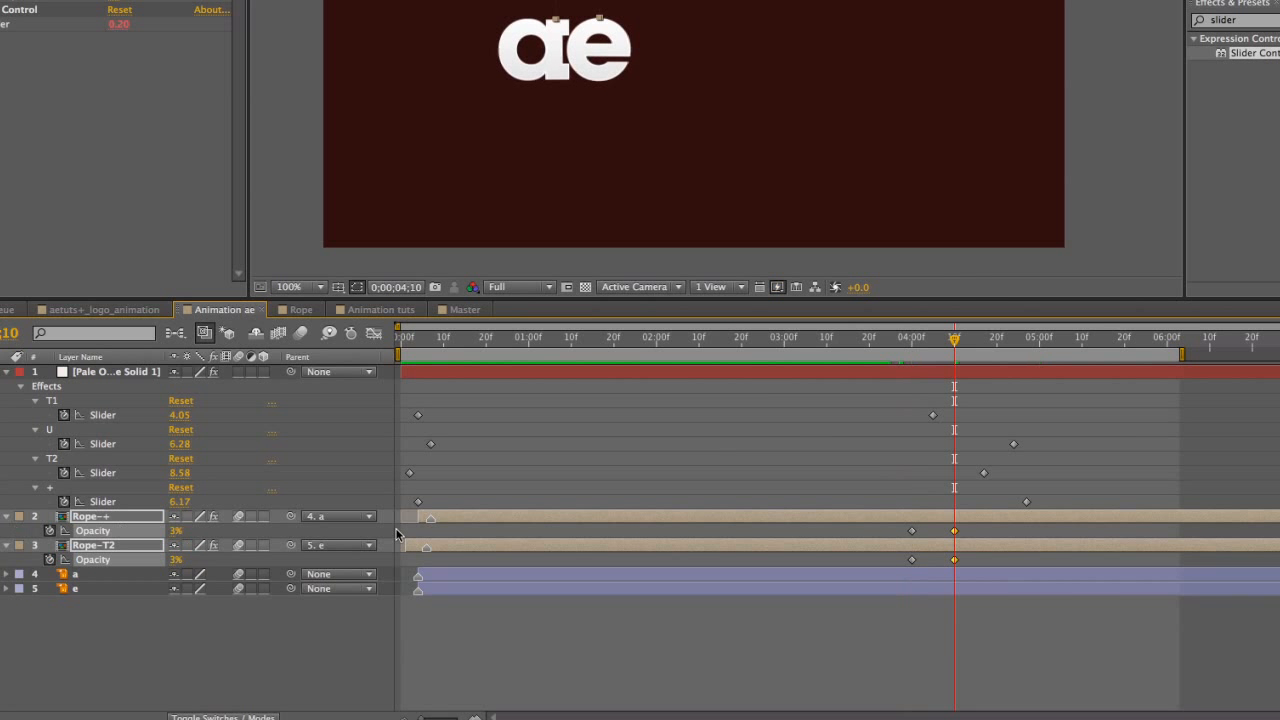
pyautogui.press('F2')
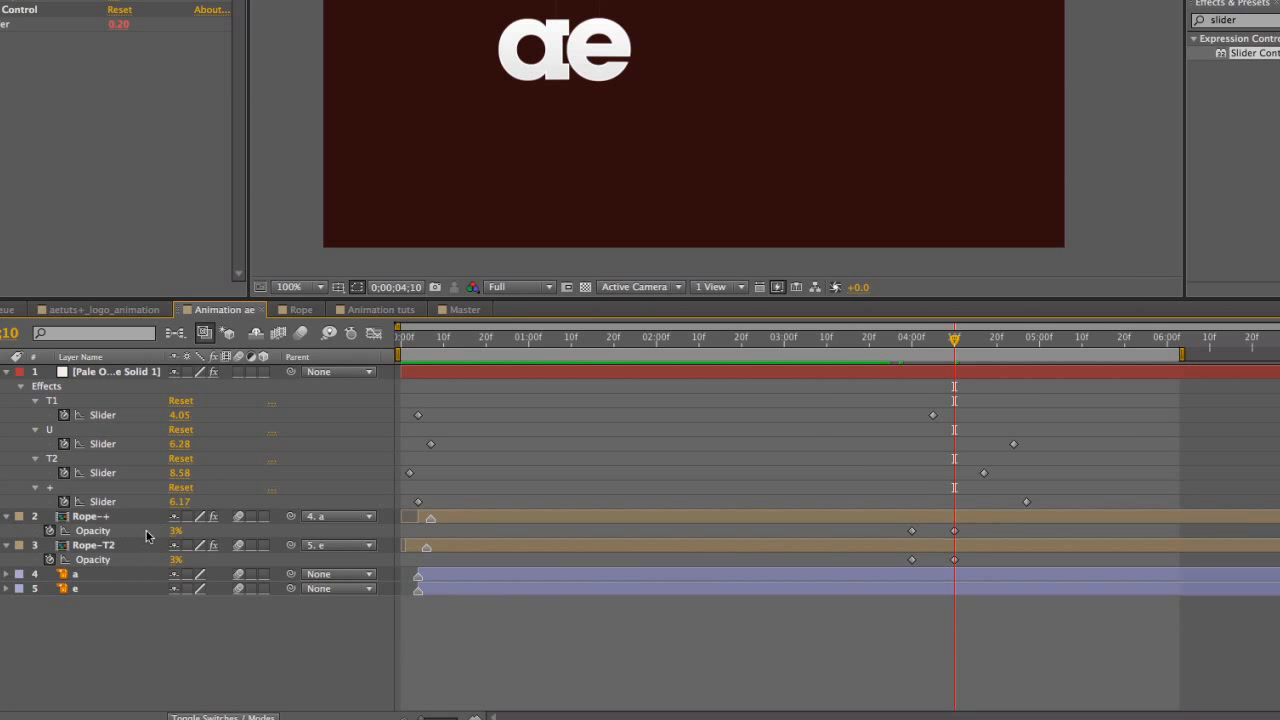
pyautogui.moveTo(174, 531); pyautogui.dragTo(150, 532)
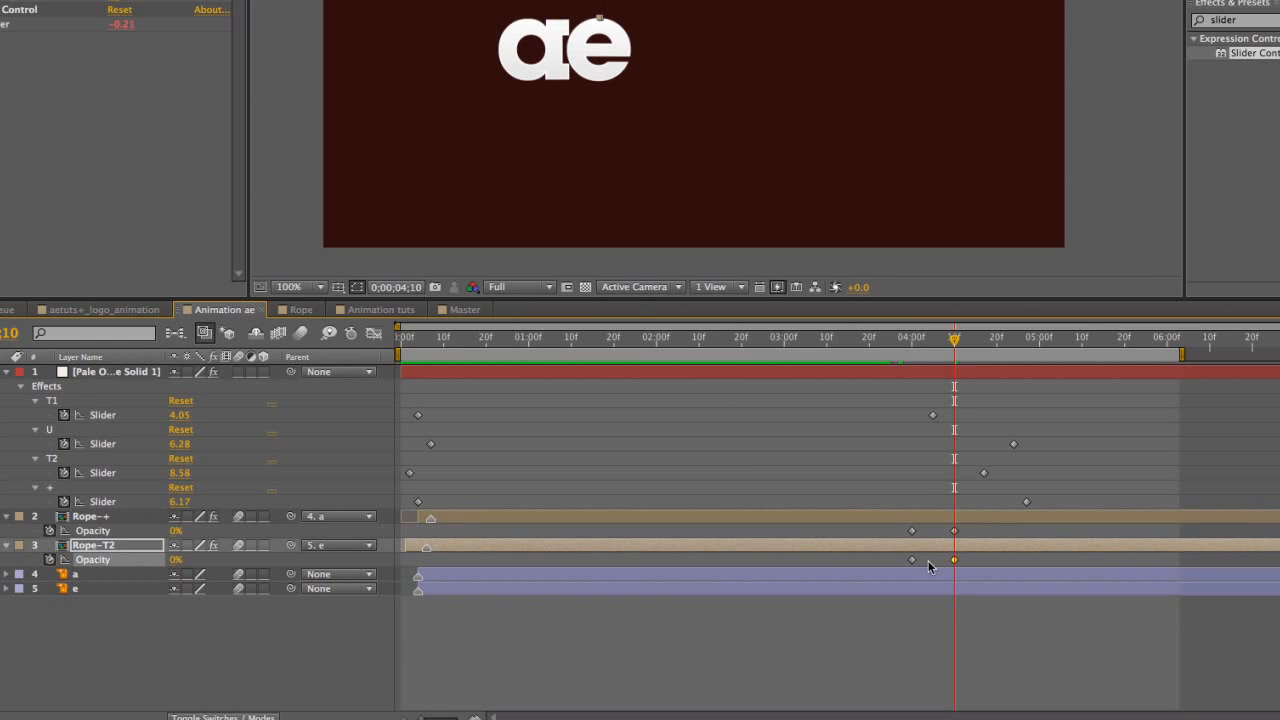
# Shift both Rope-T2 Opacity keyframes a few frames later than those of Rope-+ and preview the fade
pyautogui.keyDown('shift'); pyautogui.click(910, 560); pyautogui.keyUp('shift')
pyautogui.moveTo(952, 561); pyautogui.dragTo(971, 560)
pyautogui.press('F2')
pyautogui.click(903, 345)
pyautogui.press('space')
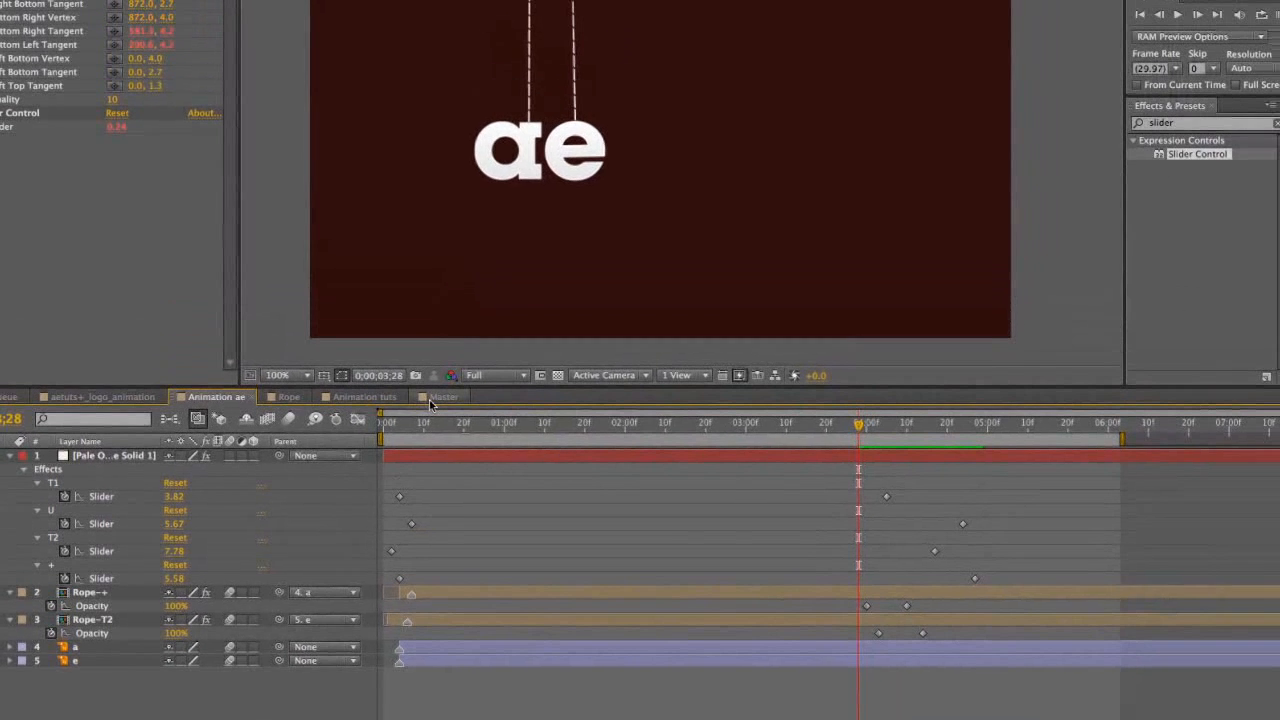
# Extend the Master composition's work area to 0;00;08;29 and move the current time to 0;00;05;03
pyautogui.click(463, 310)
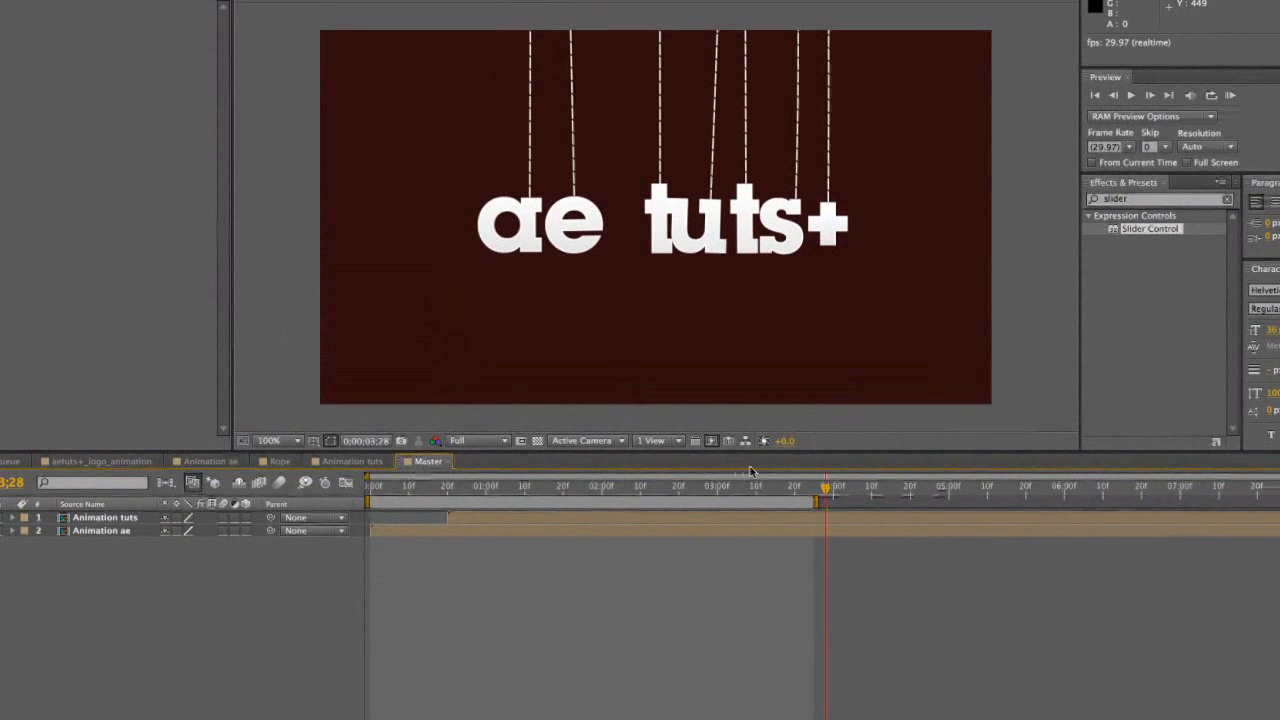
pyautogui.moveTo(817, 502); pyautogui.dragTo(1278, 503)
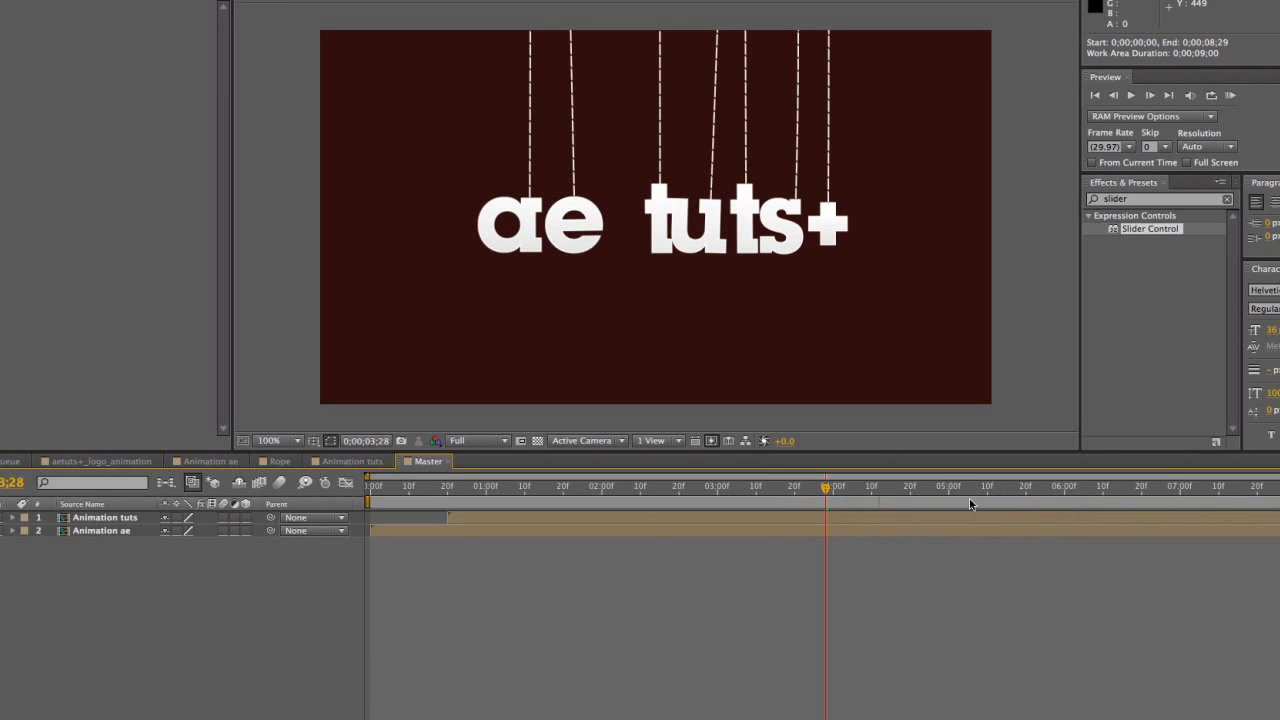
pyautogui.moveTo(857, 495); pyautogui.dragTo(935, 512)
# Add a comp-sized solid in brown 652F11 to the Master composition and send it to the back of the layer stack
pyautogui.rightClick(778, 627)
pyautogui.moveTo(895, 640)
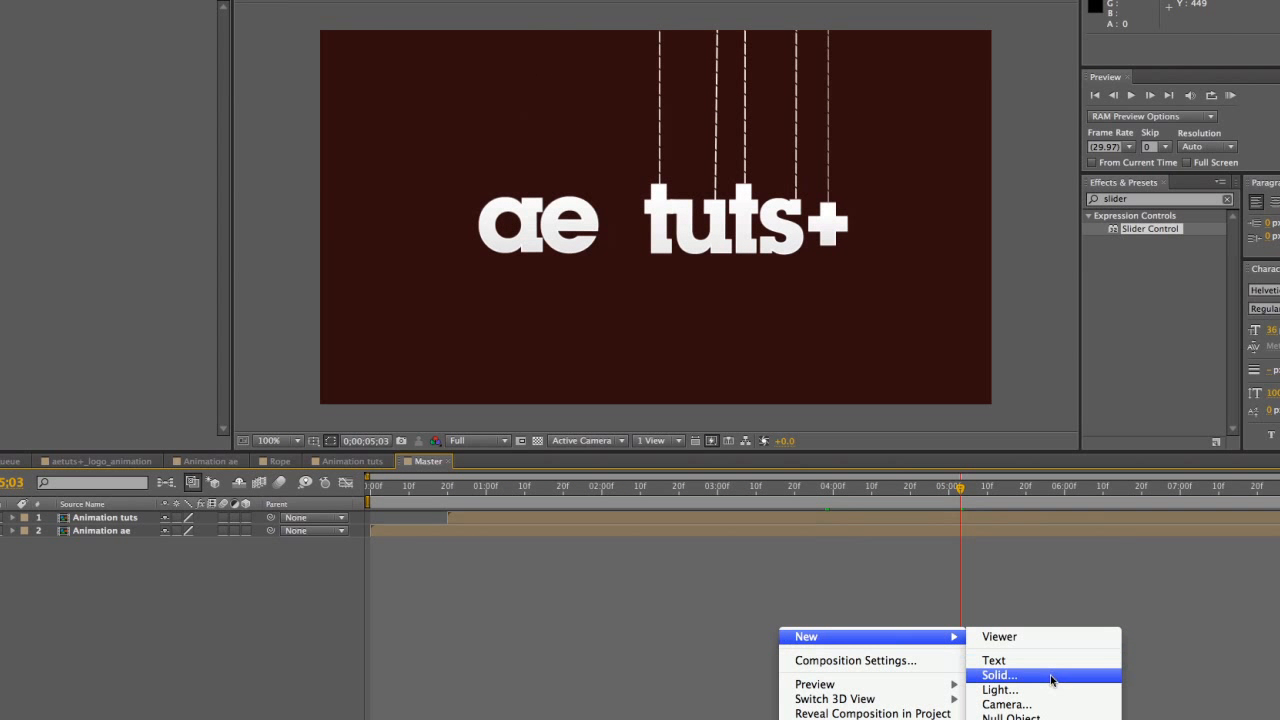
pyautogui.click(1000, 675)
pyautogui.click(675, 490)
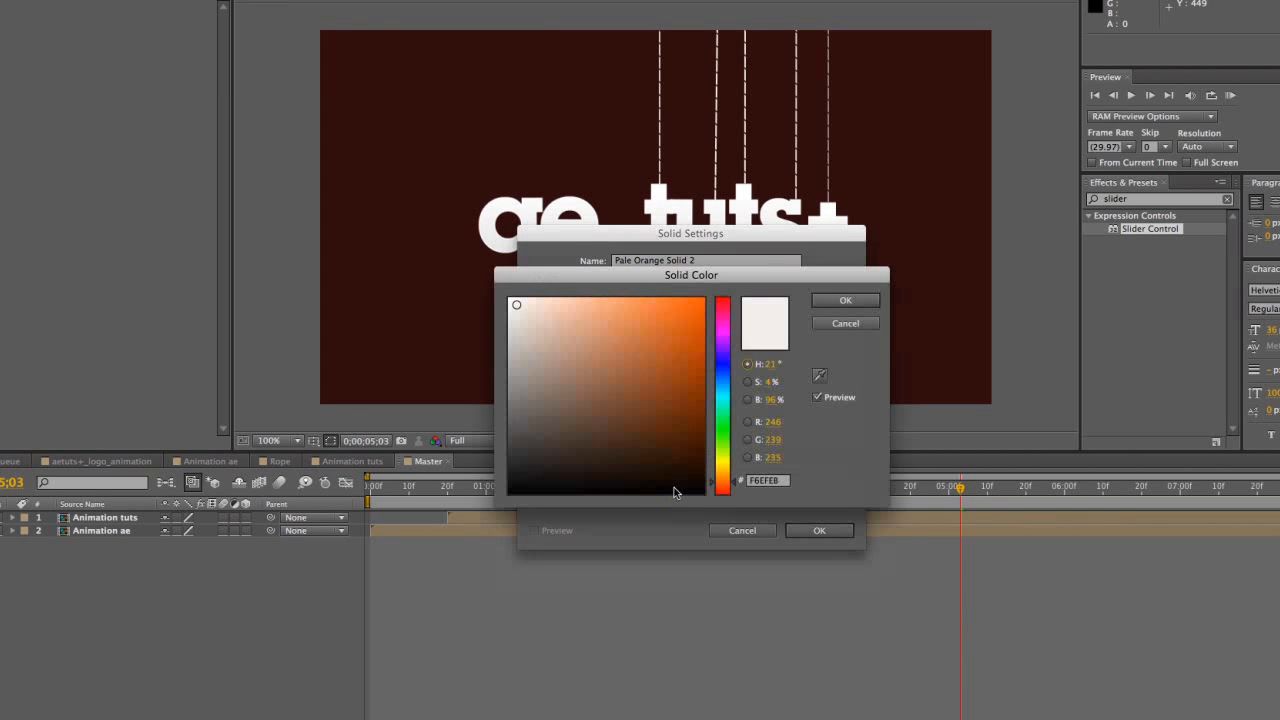
pyautogui.moveTo(681, 455); pyautogui.dragTo(670, 416)
pyautogui.click(832, 302)
pyautogui.press('Return')
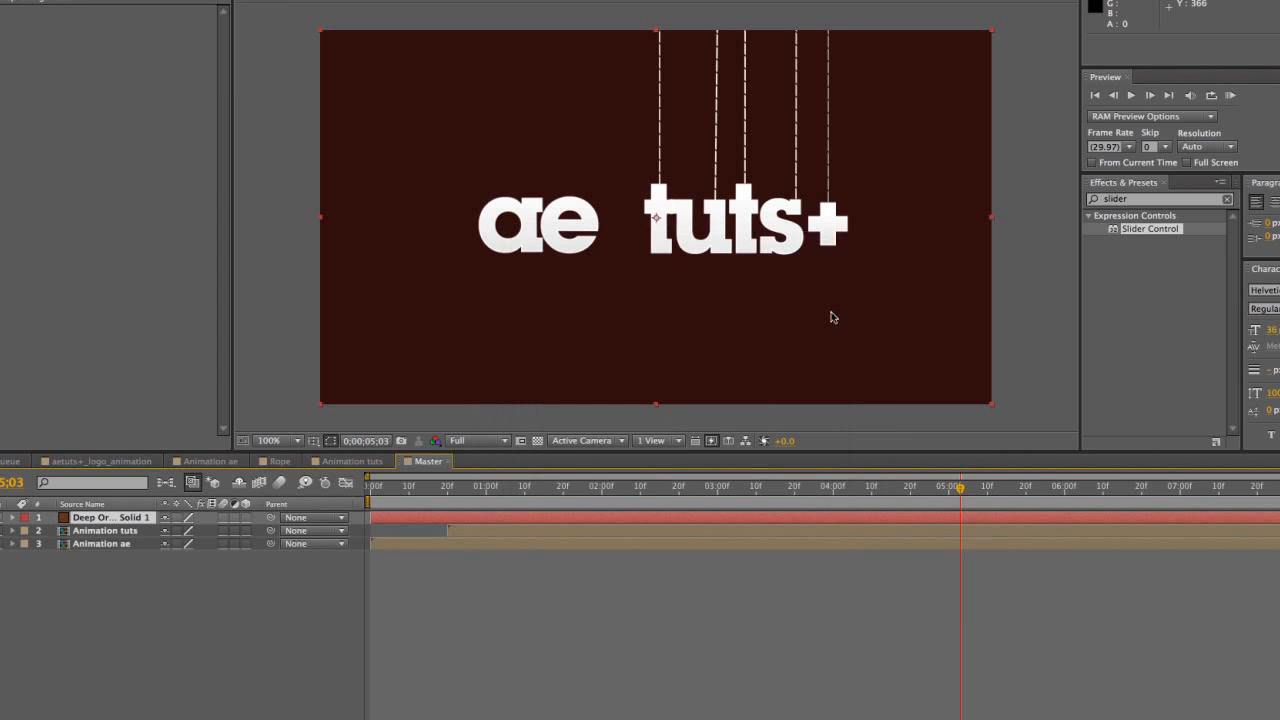
pyautogui.hotkey('ctrl', 'shift', '[')
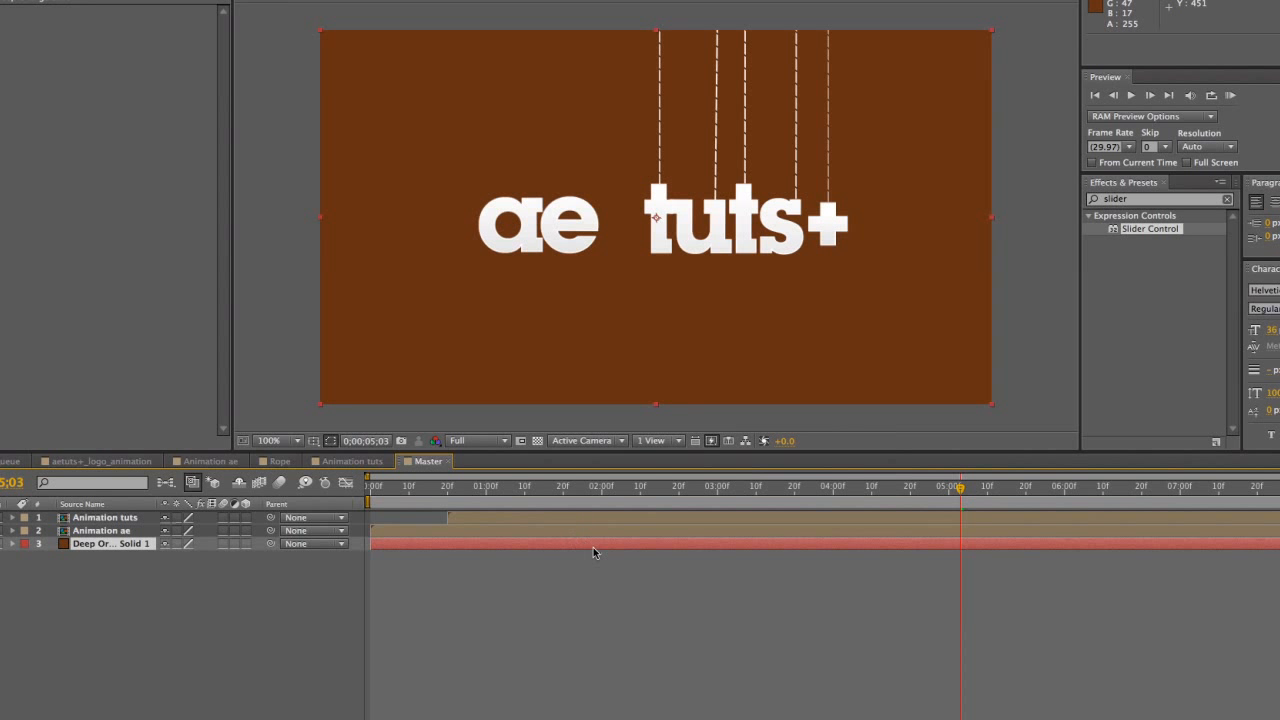
# Create a second comp-sized solid in dark cyan 102E2B and place it beneath the brown solid
pyautogui.rightClick(590, 625)
pyautogui.moveTo(615, 634)
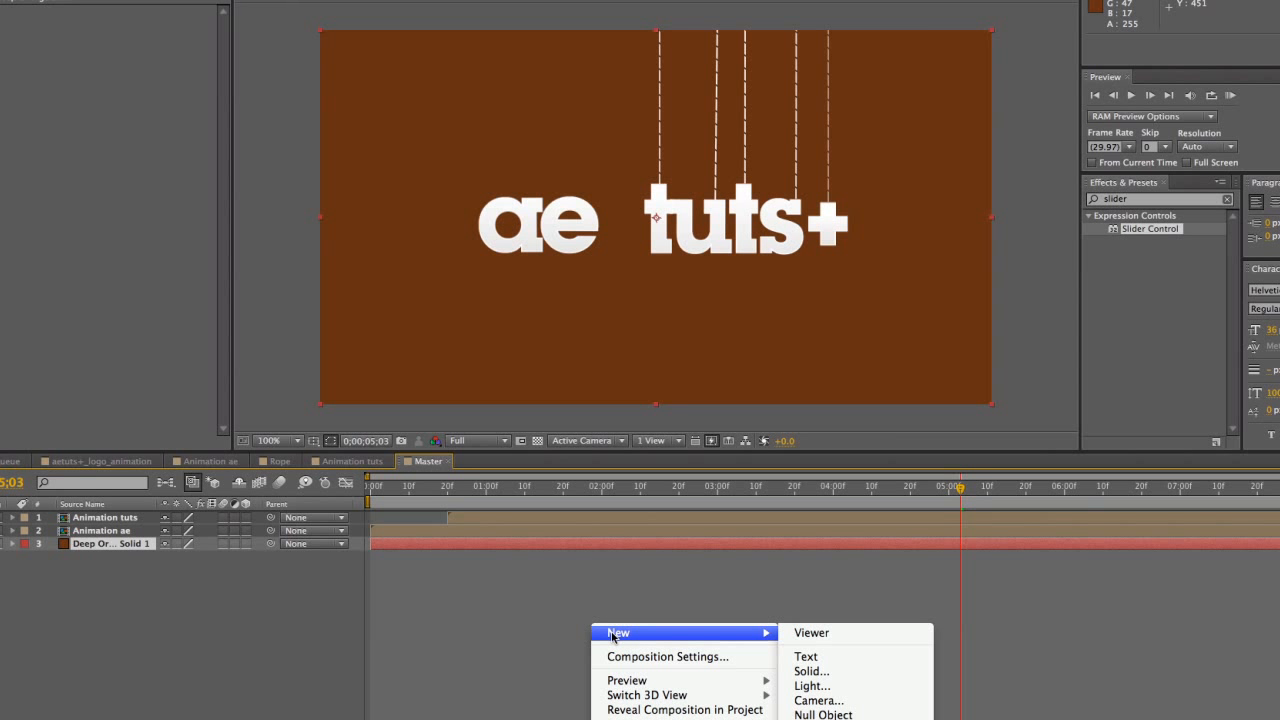
pyautogui.click(862, 676)
pyautogui.click(685, 487)
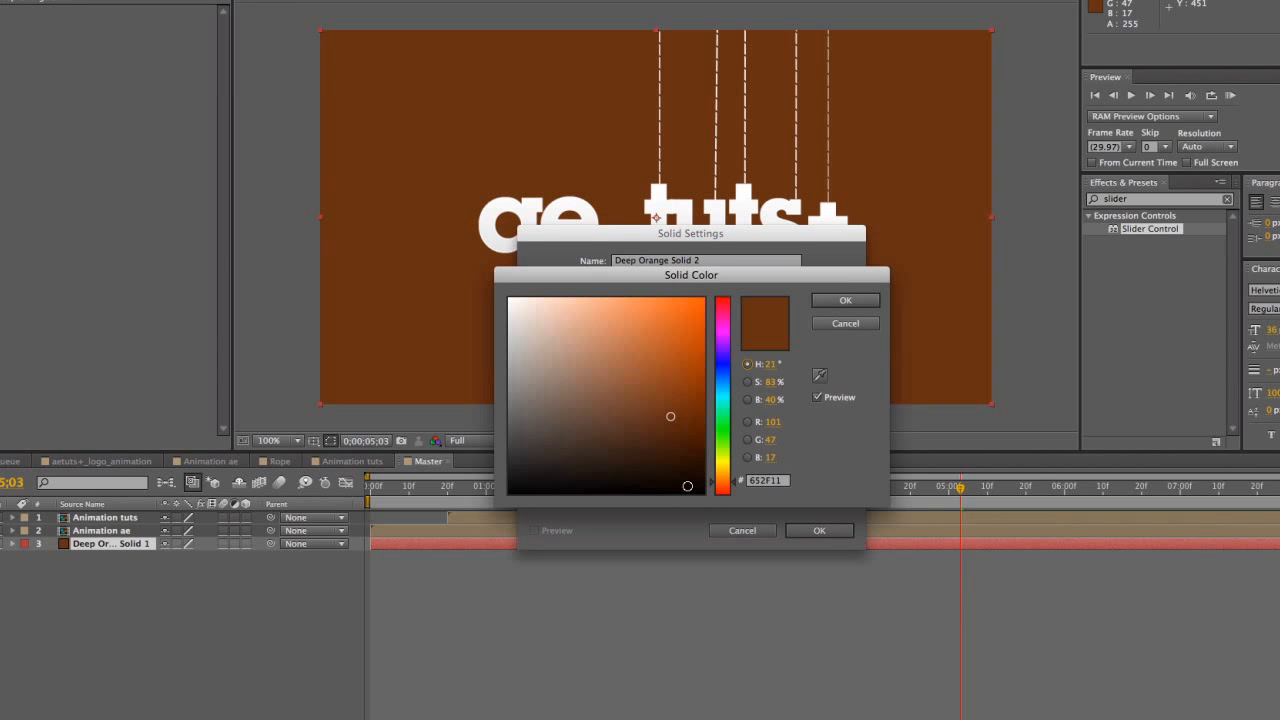
pyautogui.click(638, 458)
pyautogui.click(725, 400)
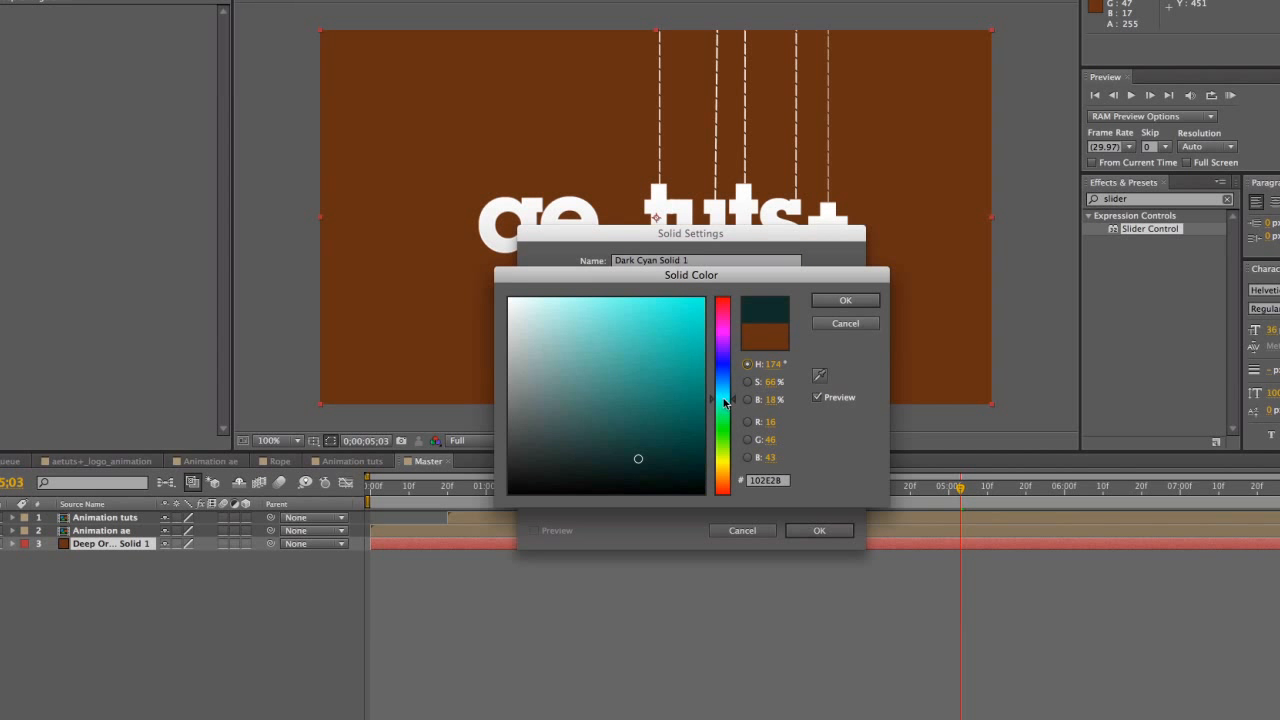
pyautogui.click(845, 300)
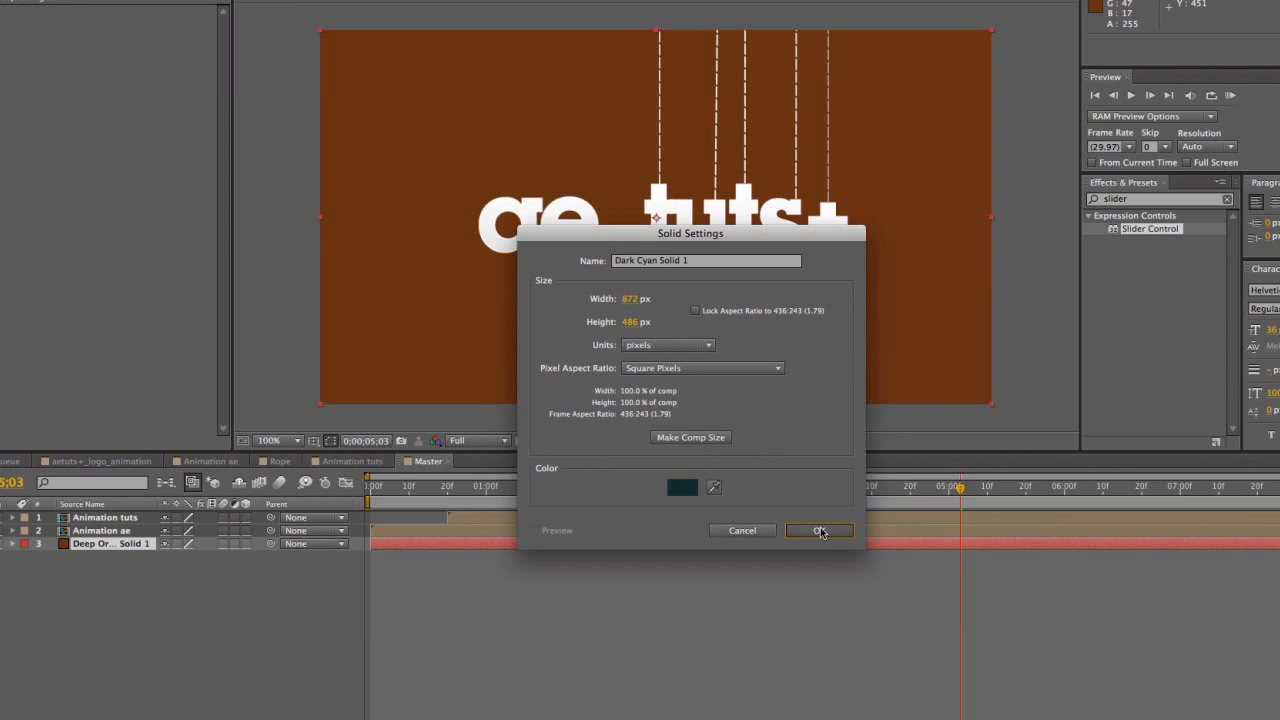
pyautogui.click(819, 530)
pyautogui.hotkey('ctrl', 'shift', '[')
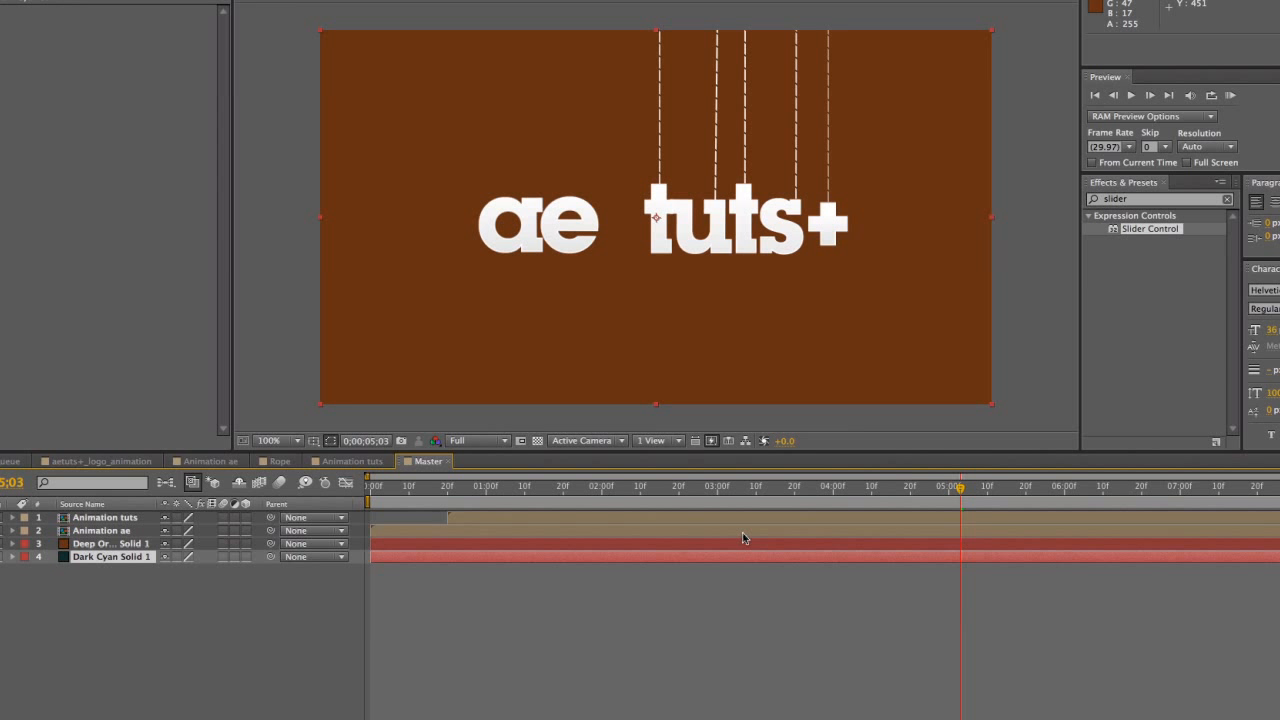
# Draw a closed, curved Pen mask on the brown solid, loosely following the outside of the frame and cutting across its corners
pyautogui.click(541, 541)
pyautogui.moveTo(355, 363); pyautogui.dragTo(397, 404)
pyautogui.moveTo(437, 407); pyautogui.dragTo(472, 408)
pyautogui.moveTo(549, 408); pyautogui.dragTo(599, 410)
pyautogui.moveTo(716, 417); pyautogui.dragTo(779, 413)
pyautogui.moveTo(864, 413); pyautogui.dragTo(914, 413)
pyautogui.moveTo(956, 416); pyautogui.dragTo(983, 383)
pyautogui.moveTo(991, 345); pyautogui.dragTo(997, 336)
pyautogui.click(1007, 292)
pyautogui.click(1013, 257)
pyautogui.click(1019, 142)
pyautogui.click(997, 96)
pyautogui.click(958, 62)
pyautogui.click(924, 9)
pyautogui.click(875, 9)
pyautogui.click(651, 10)
pyautogui.click(567, 11)
pyautogui.moveTo(451, 14); pyautogui.dragTo(432, 15)
pyautogui.click(400, 19)
pyautogui.click(343, 47)
pyautogui.click(293, 65)
pyautogui.moveTo(245, 168); pyautogui.dragTo(240, 196)
pyautogui.moveTo(247, 278); pyautogui.dragTo(253, 297)
pyautogui.click(286, 336)
pyautogui.click(317, 351)
pyautogui.click(355, 363)
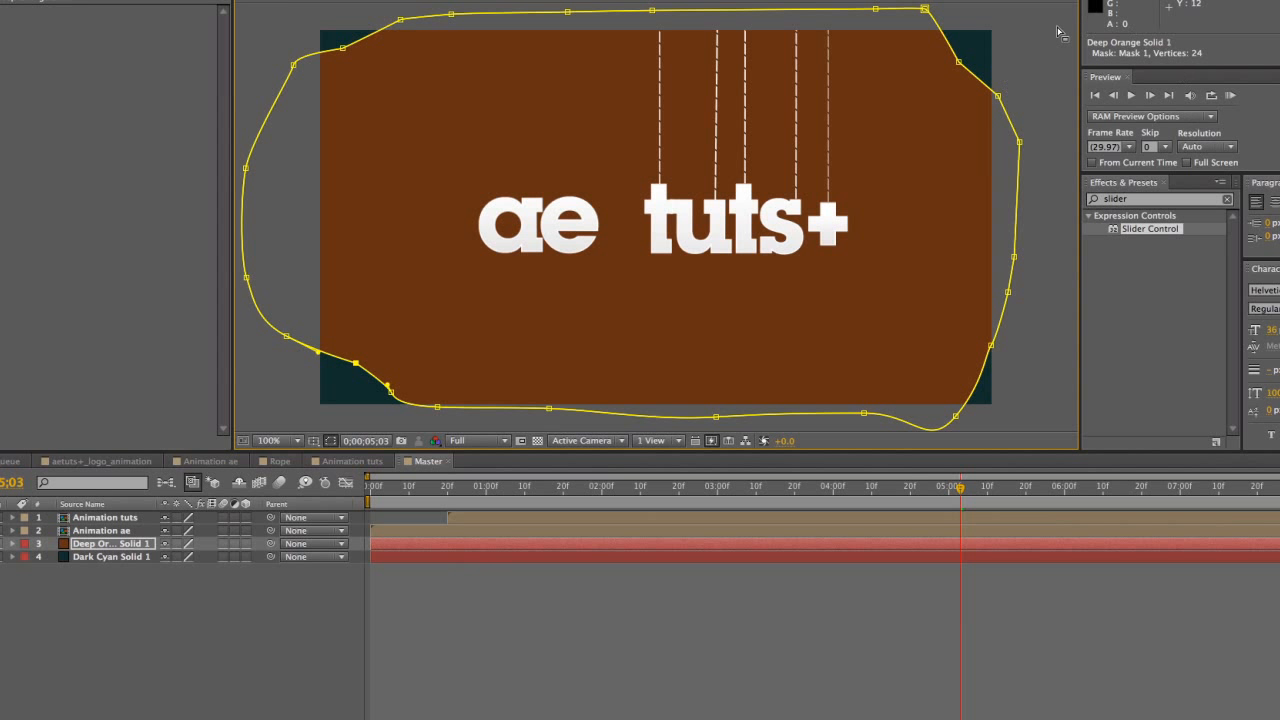
# Feather the brown solid's mask by 205 pixels and set the mask mode to Subtract
pyautogui.press('f')
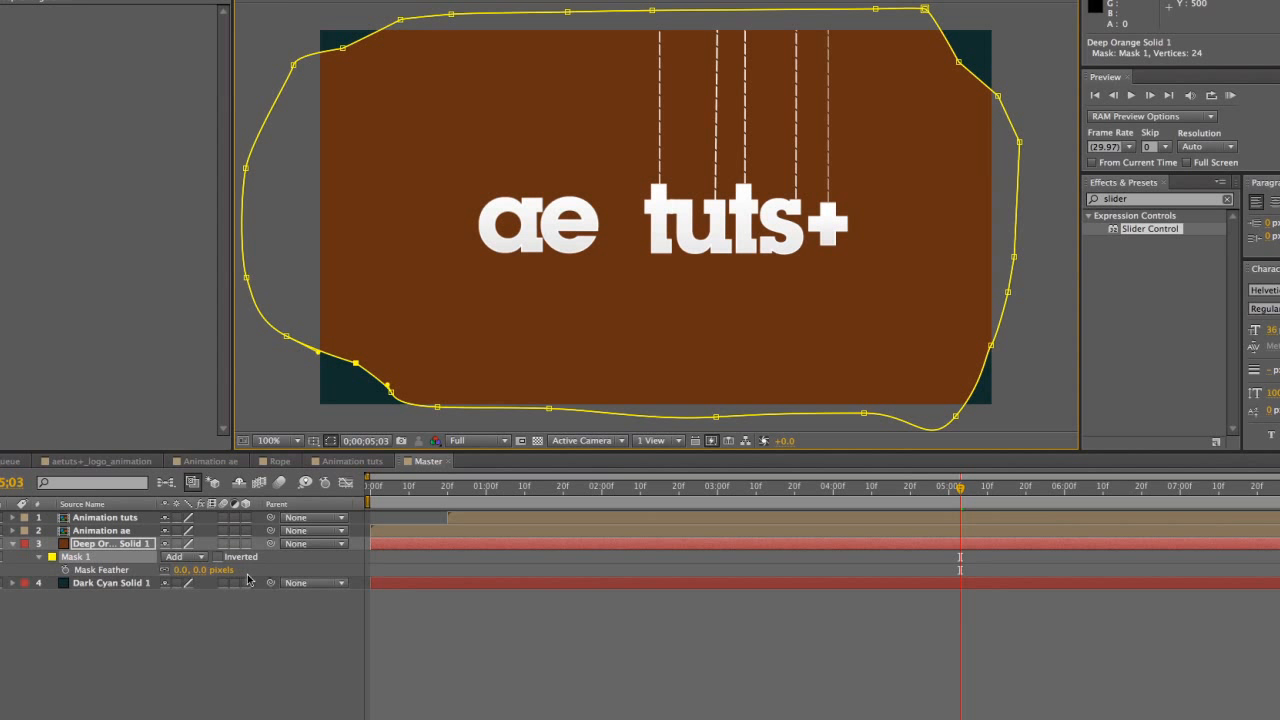
pyautogui.moveTo(209, 569); pyautogui.dragTo(364, 576)
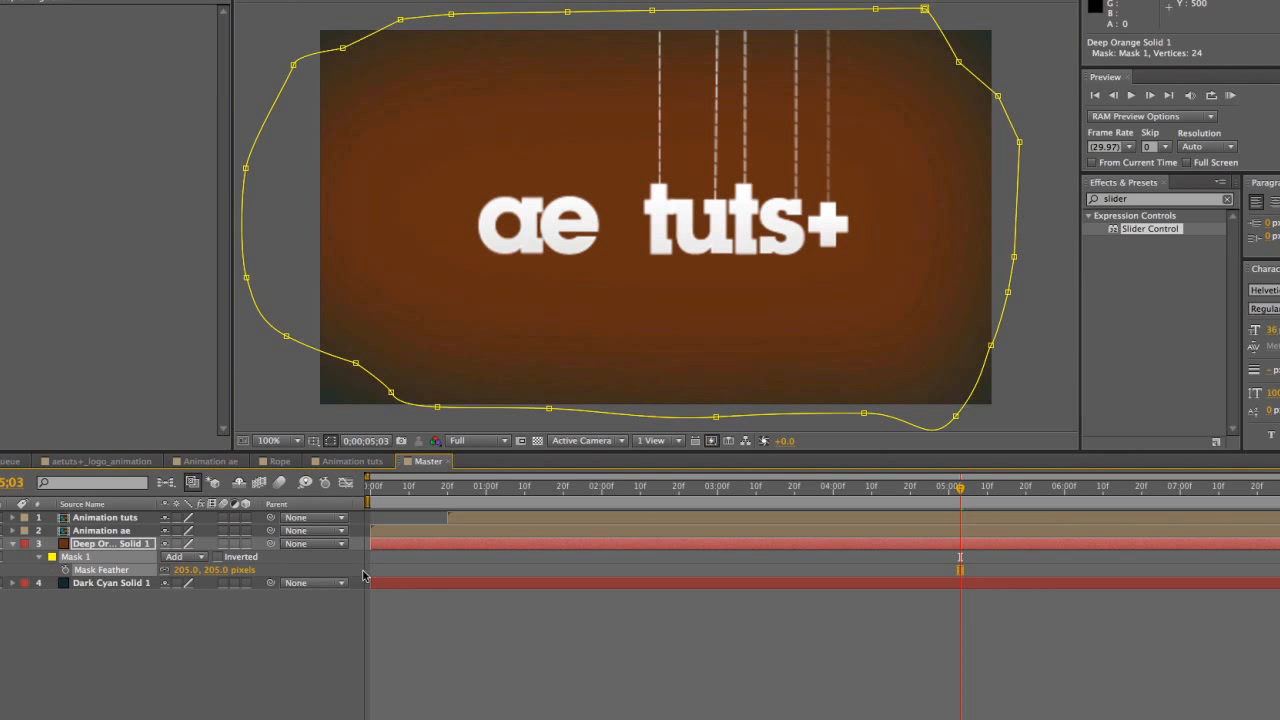
pyautogui.click(196, 556)
pyautogui.click(222, 610)
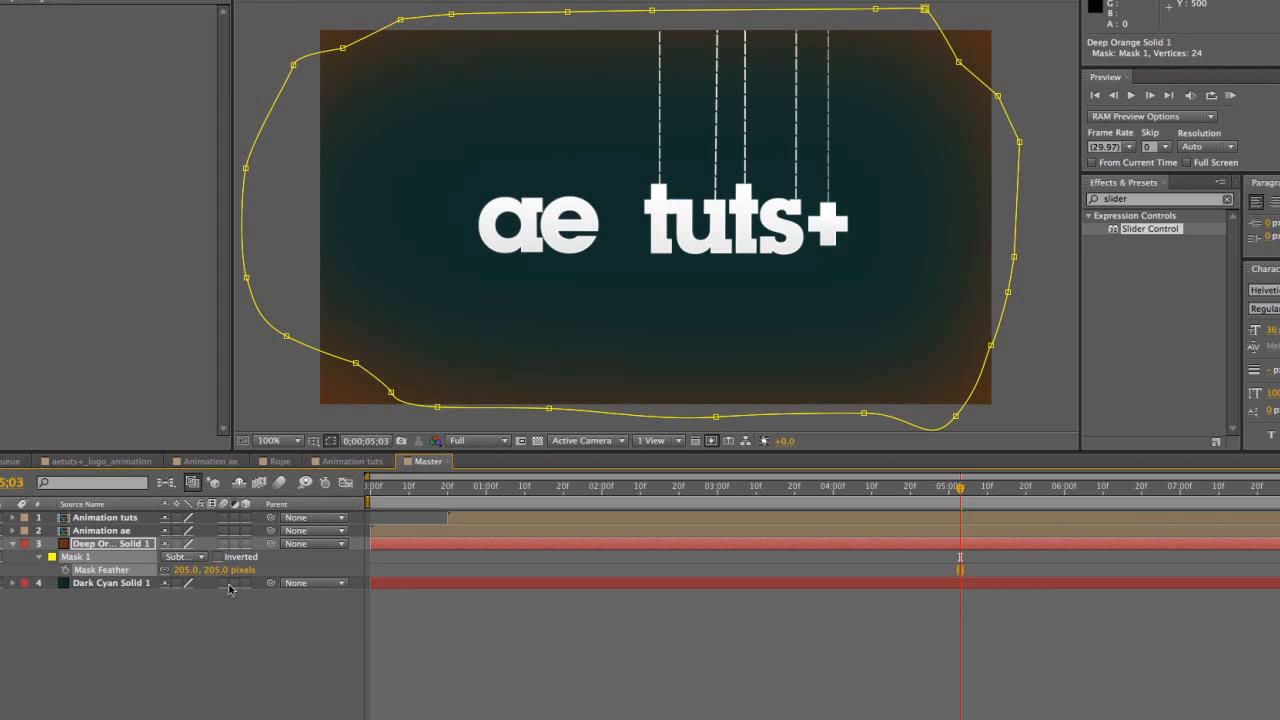
pyautogui.click(172, 559)
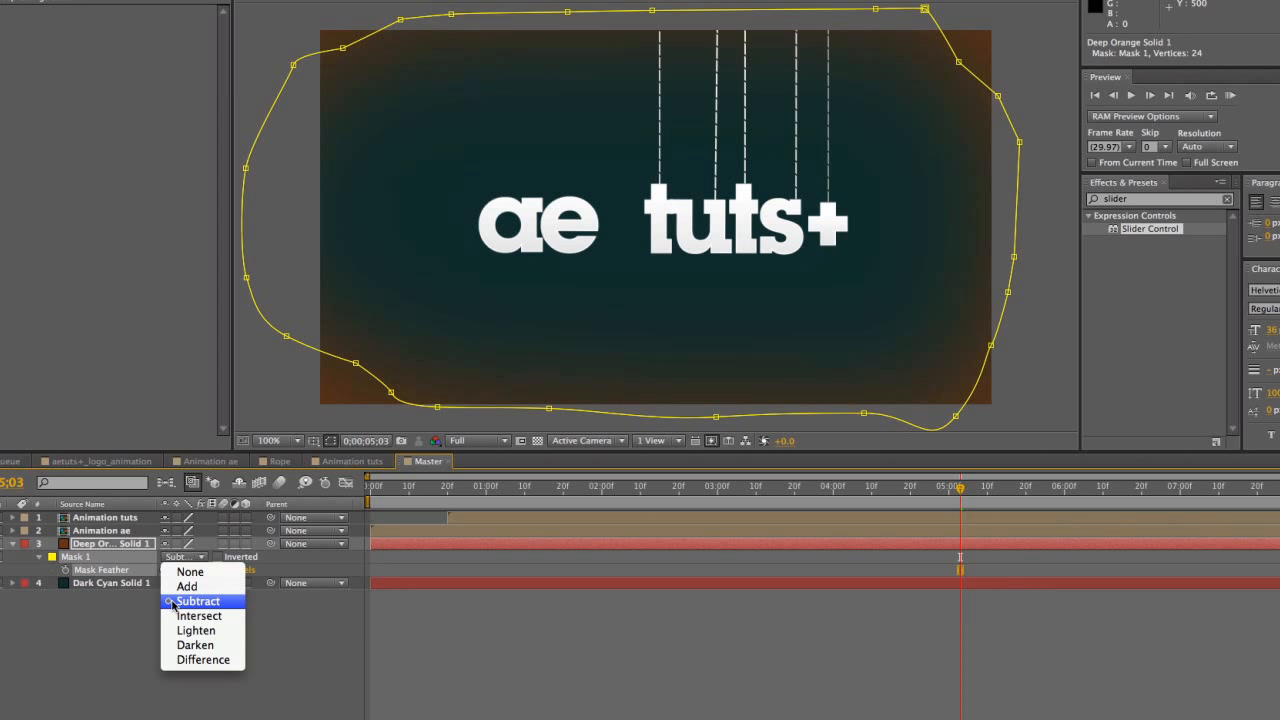
pyautogui.click(174, 601)
# Set the brown solid layer's blending mode to Darken and deselect the layer
pyautogui.click(138, 545)
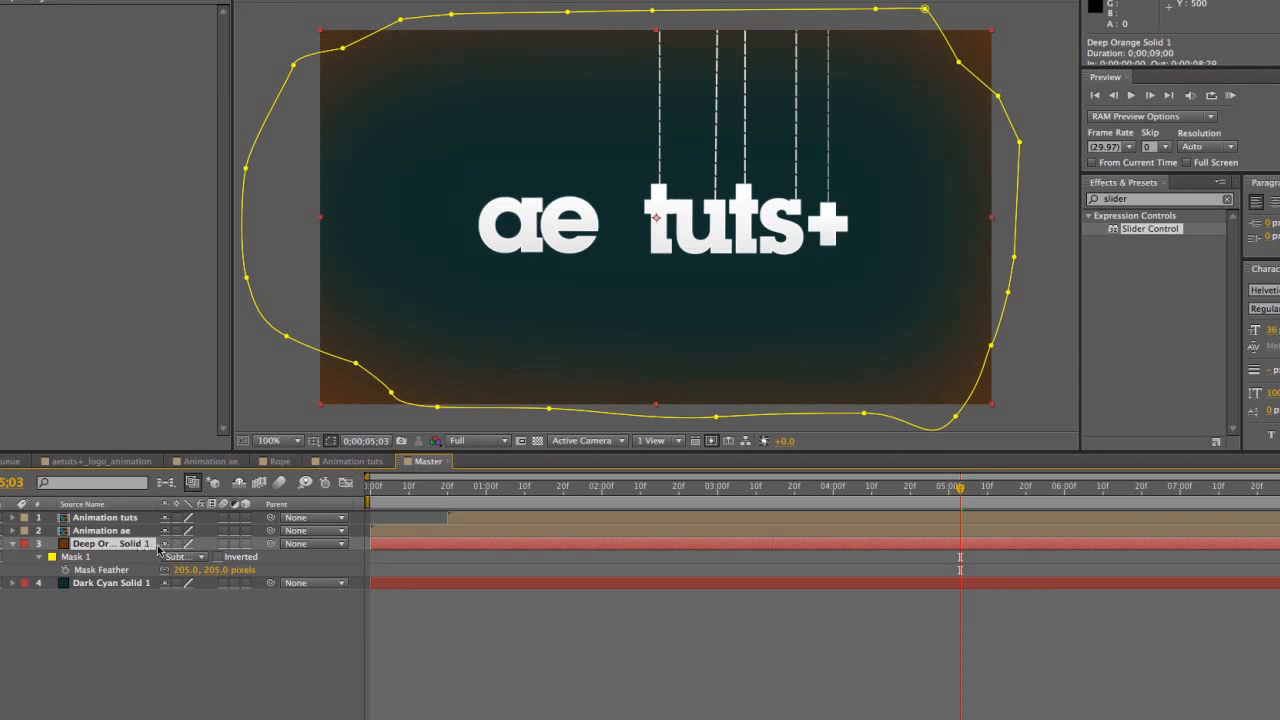
pyautogui.press('F4')
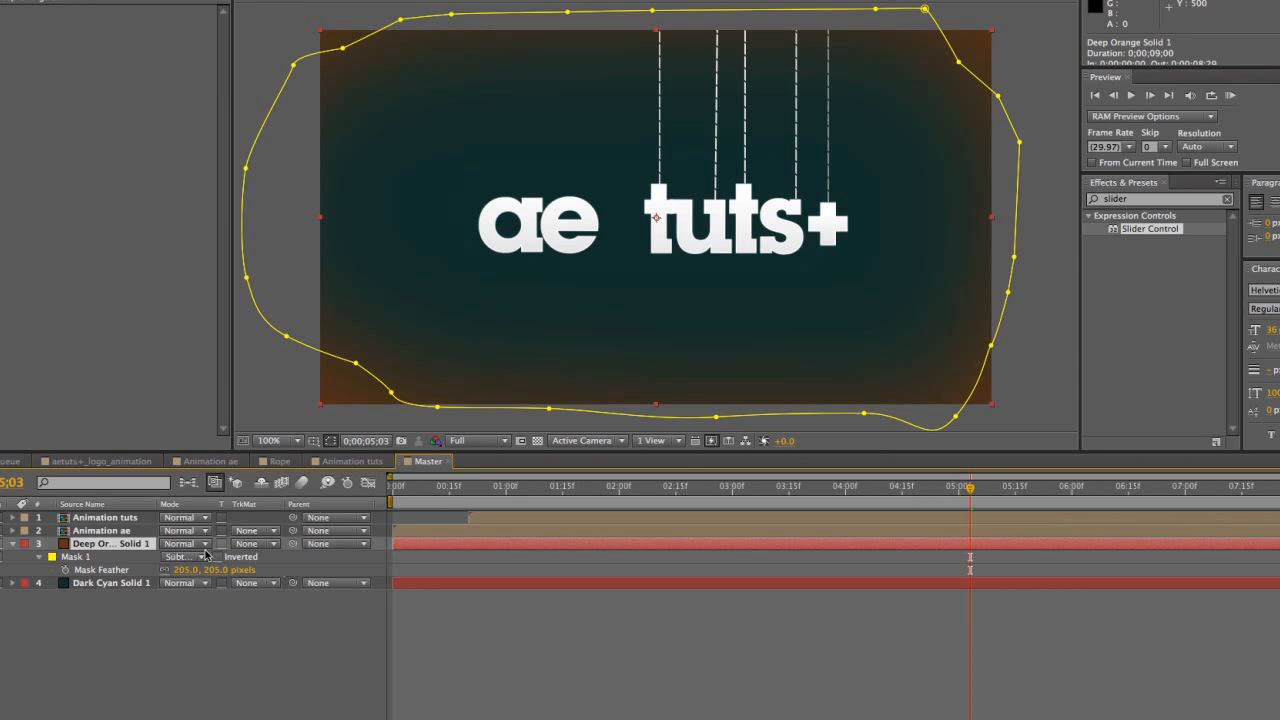
pyautogui.click(184, 544)
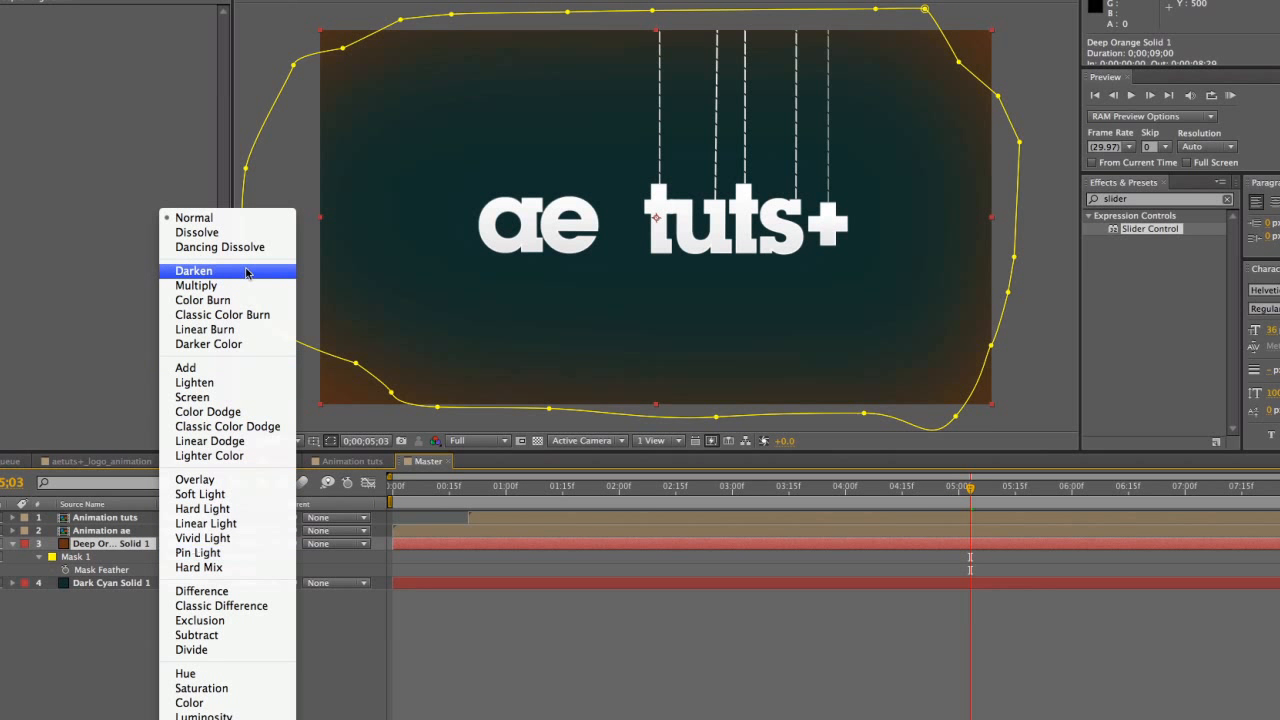
pyautogui.click(194, 271)
pyautogui.click(340, 621)
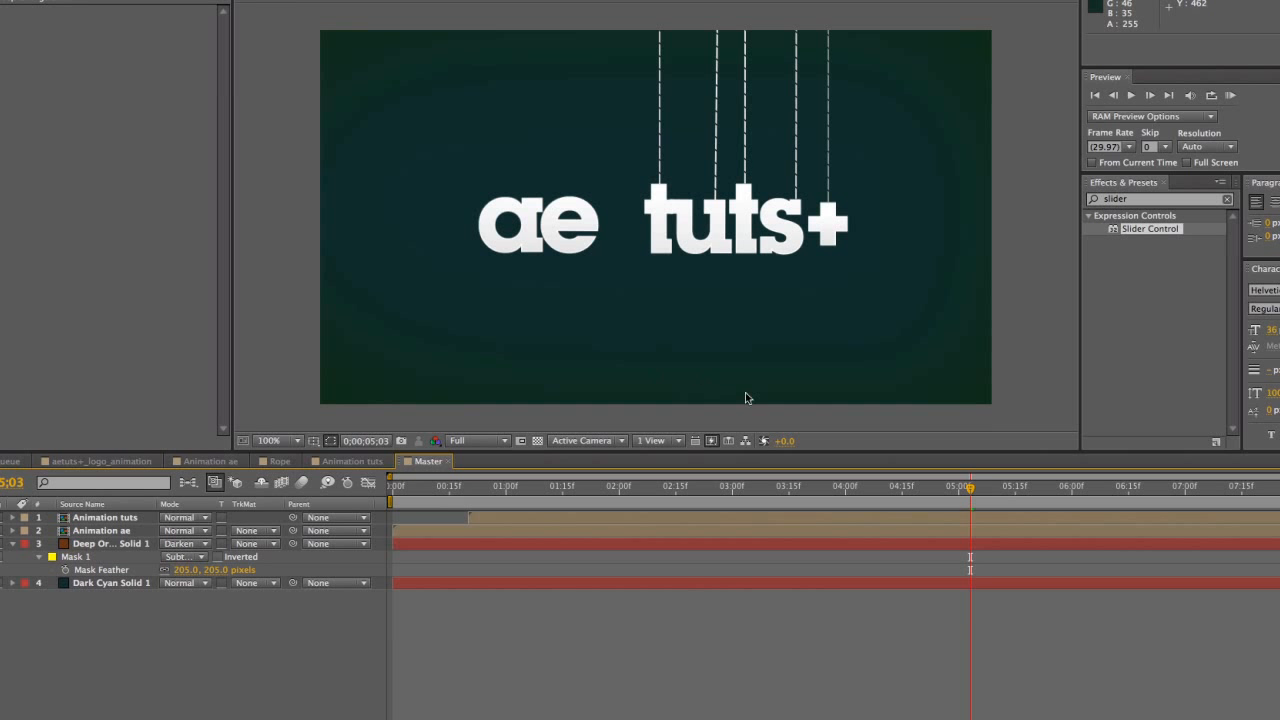
# Scrub through the Master animation from near the start to 0;00;06;09 to check it against the background
pyautogui.click(404, 487)
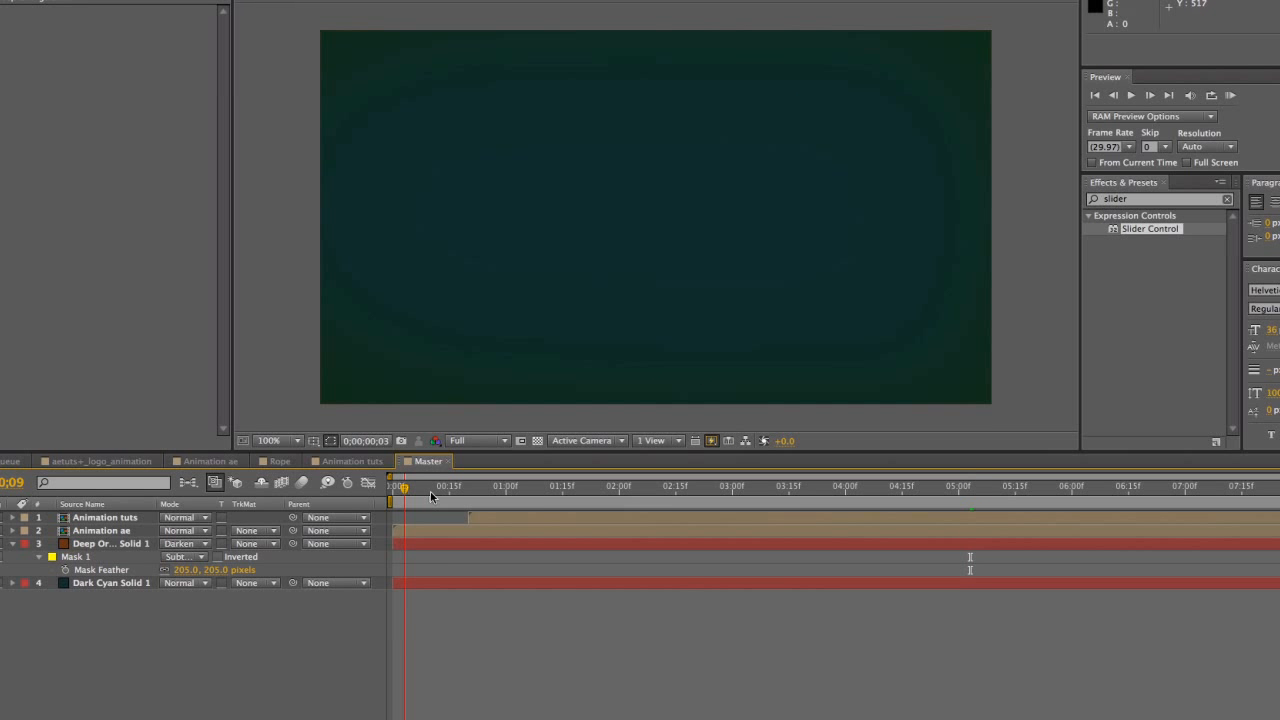
pyautogui.press('space')
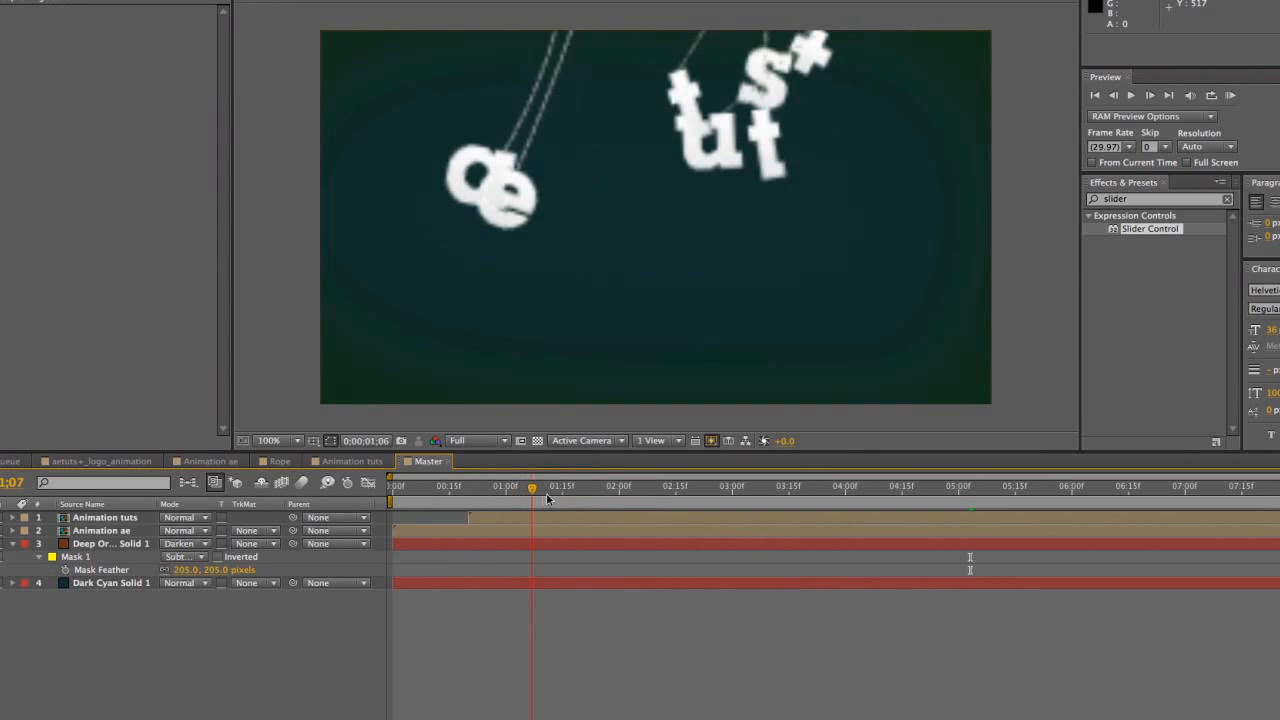
pyautogui.moveTo(679, 498); pyautogui.dragTo(1106, 498)
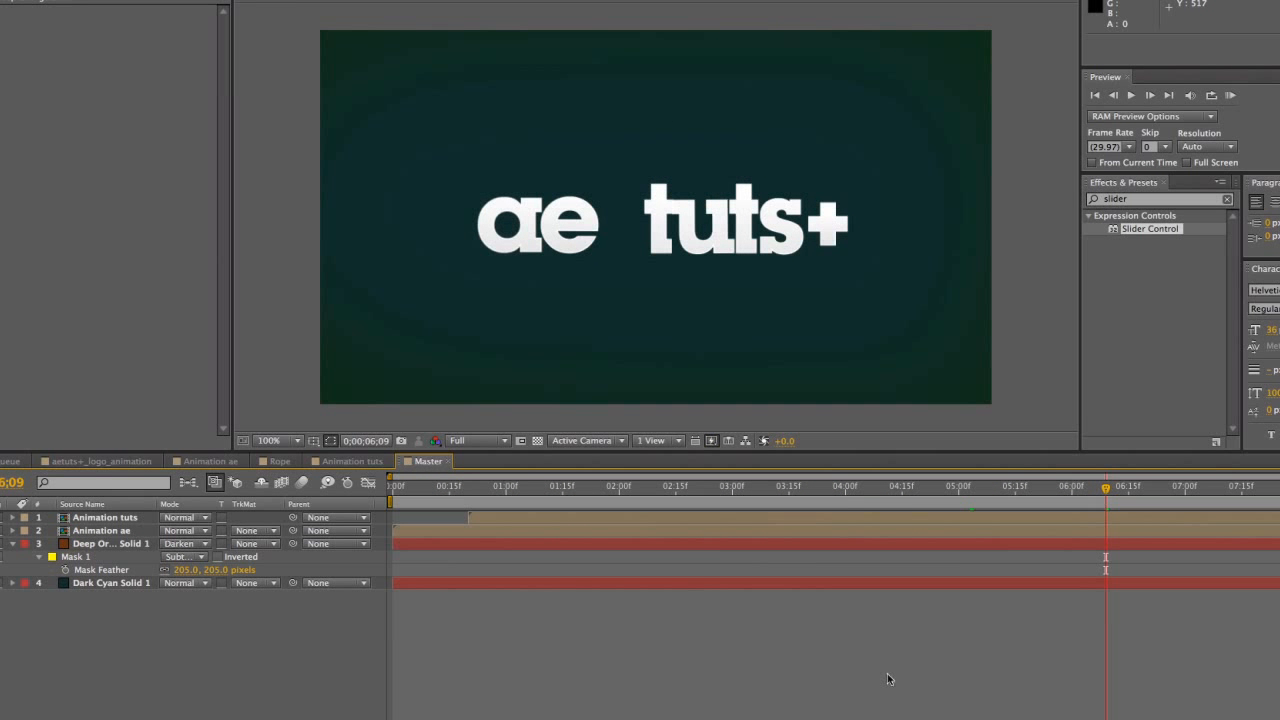